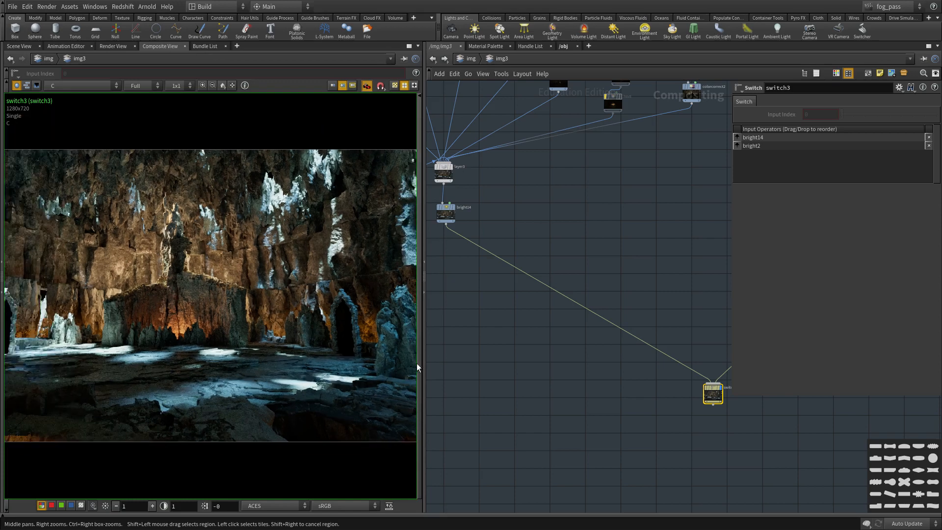
# Enlarge the network editor and move the switch3 node lower, beneath the bright2 and switch2 branch.
pyautogui.moveTo(423, 395); pyautogui.dragTo(334, 395)
pyautogui.scroll(-8, 474, 406)
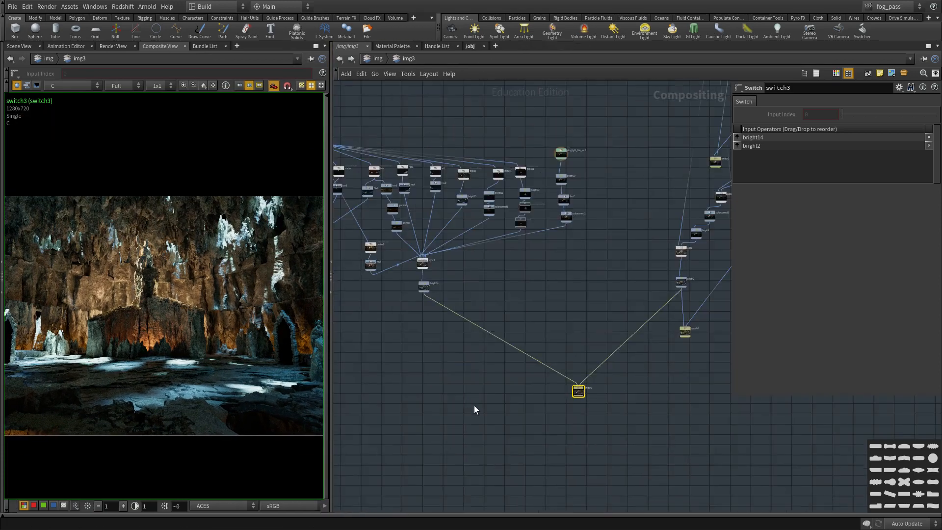
pyautogui.scroll(2, 591, 354)
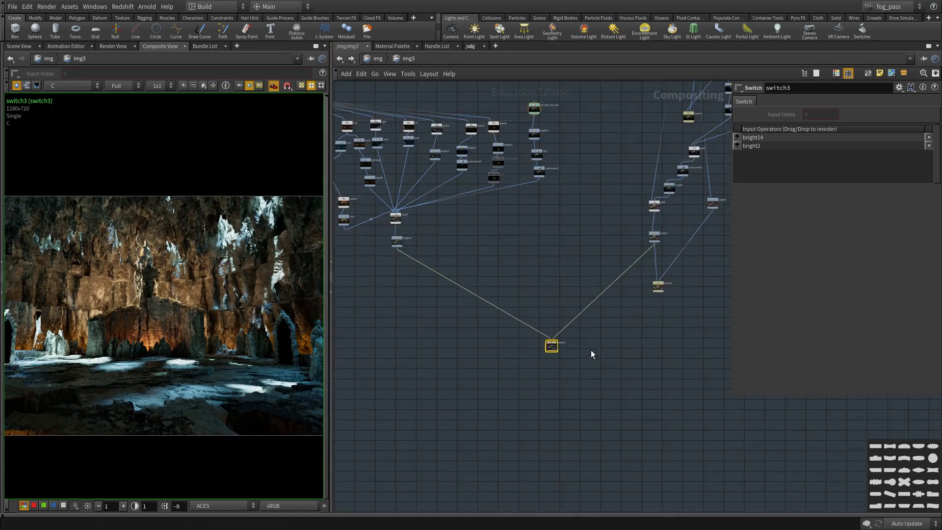
pyautogui.moveTo(555, 348); pyautogui.dragTo(633, 483)
pyautogui.moveTo(663, 379); pyautogui.dragTo(471, 325, button='middle')
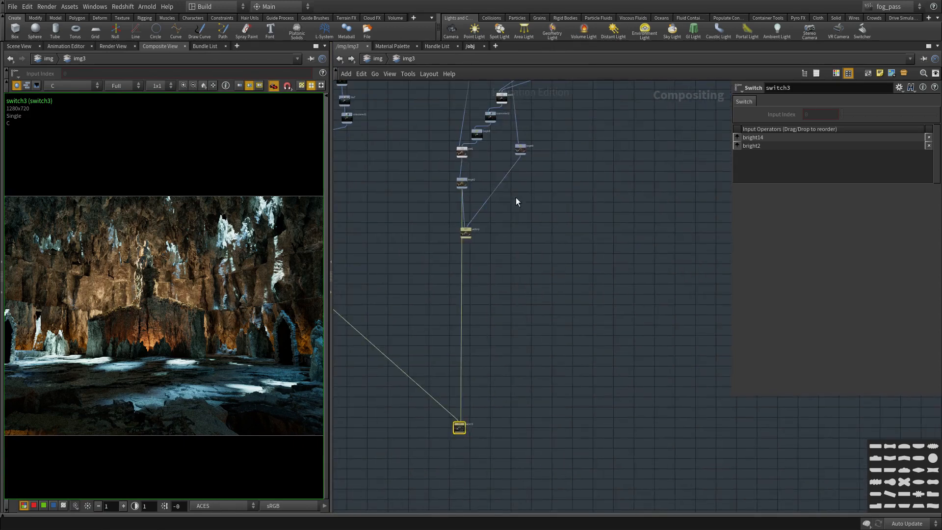
# Show the bright2 node's output in the composite view and enlarge the image viewer.
pyautogui.scroll(2, 516, 198)
pyautogui.click(439, 179)
pyautogui.moveTo(330, 310); pyautogui.dragTo(471, 314)
pyautogui.moveTo(573, 320); pyautogui.dragTo(604, 286, button='middle')
pyautogui.scroll(-1, 603, 282)
# Add a File node in the empty area beside switch2 and load back.exr from $HIP/out into it.
pyautogui.click(645, 276)
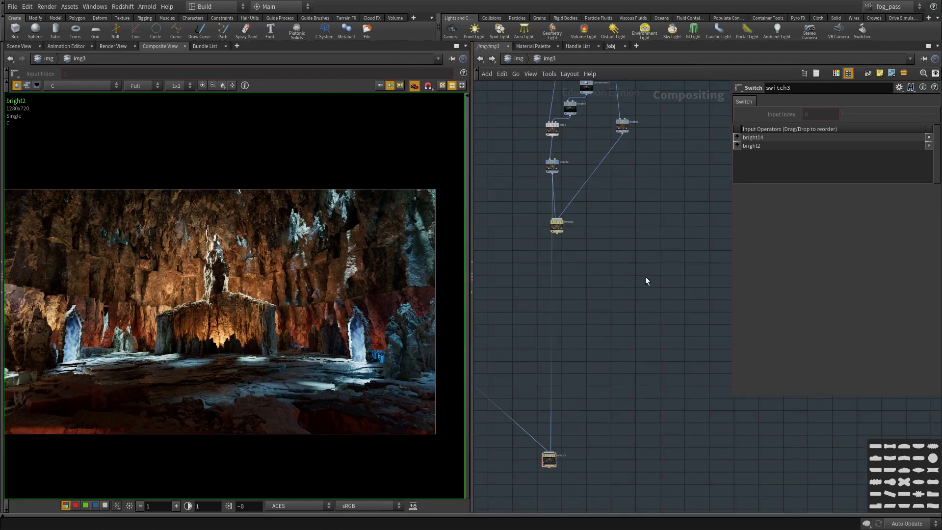
pyautogui.press('Tab')
pyautogui.write('file')
pyautogui.press('Return')
pyautogui.click(646, 280)
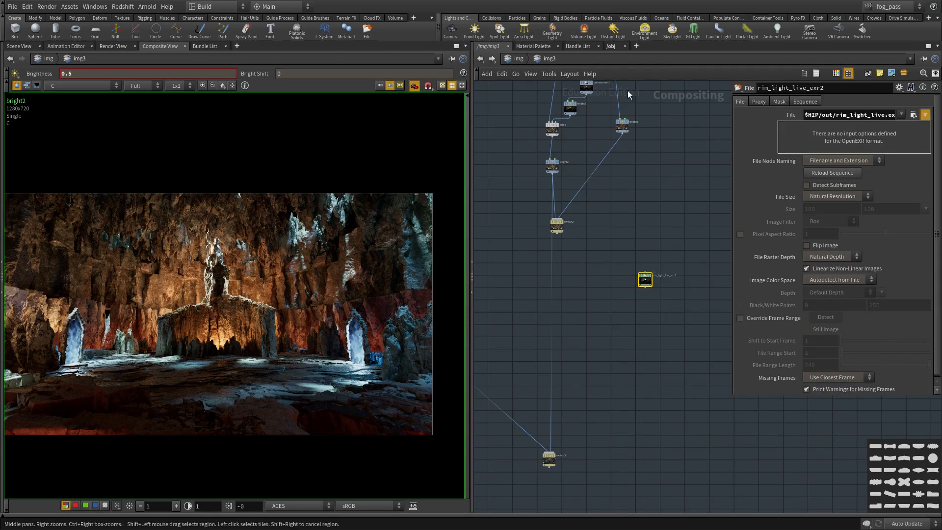
pyautogui.click(913, 115)
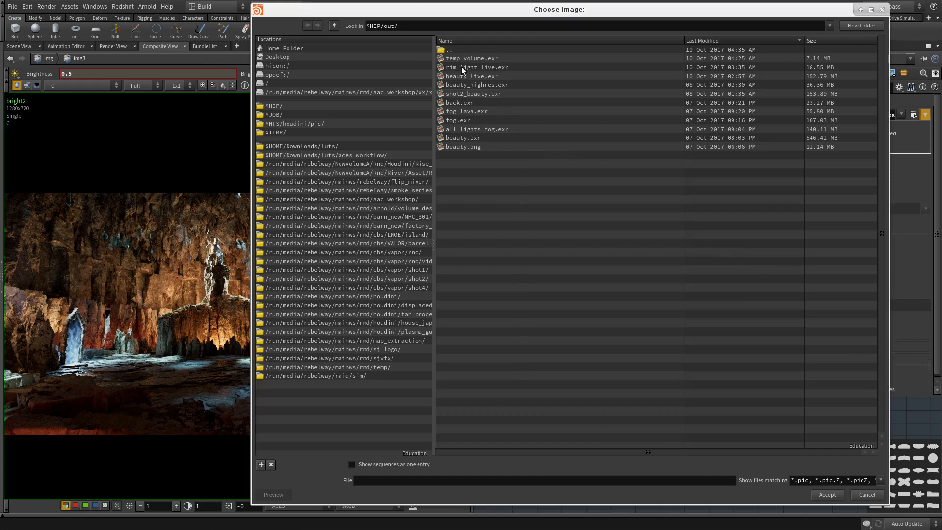
pyautogui.press('Escape')
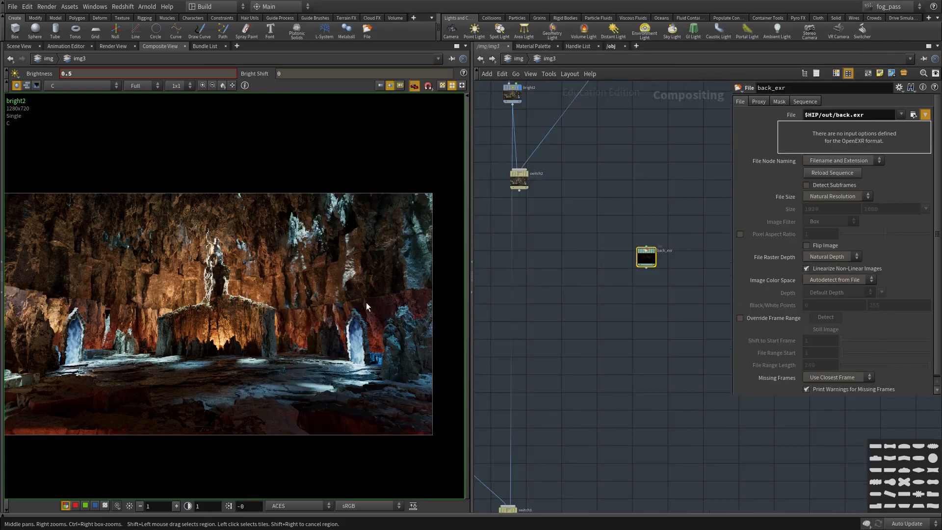
# Display the back_exr node and raise the viewer's brightness gain to 64 to inspect the fog pass.
pyautogui.click(649, 255)
pyautogui.scroll(-2, 260, 358)
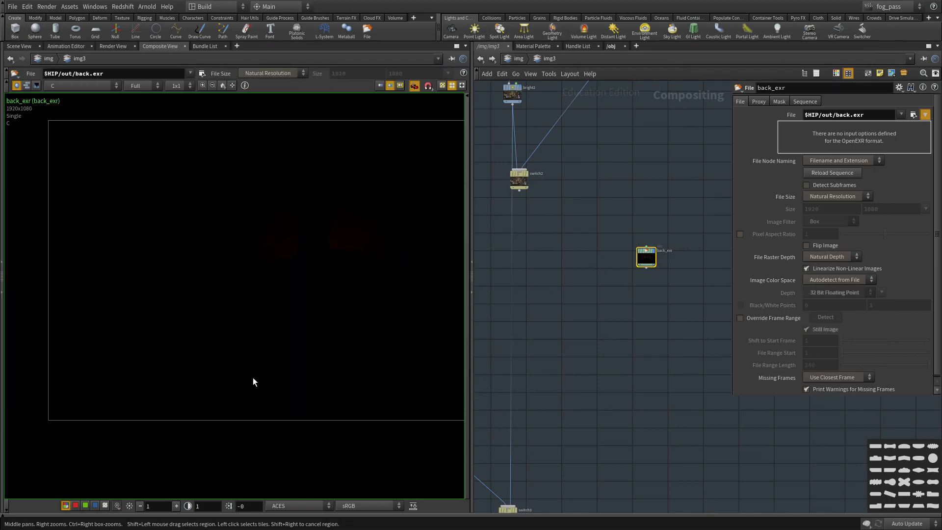
pyautogui.click(177, 506)
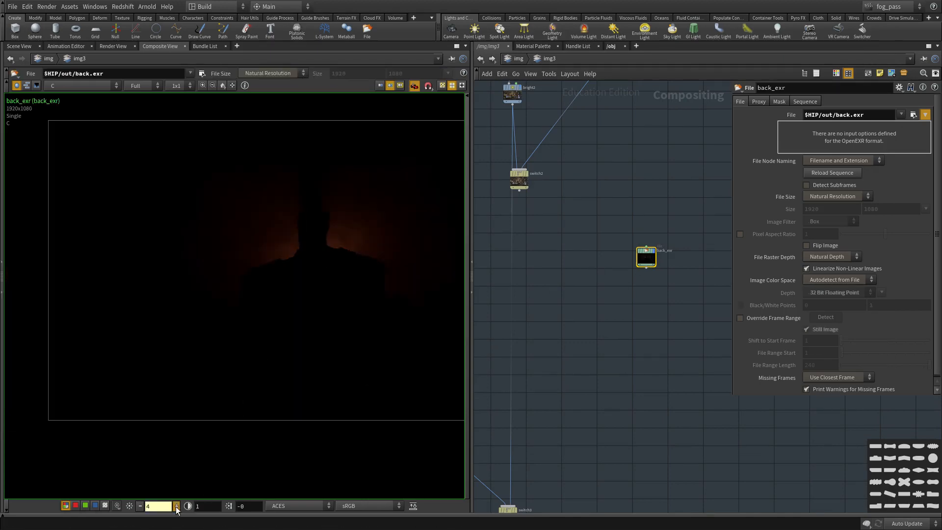
pyautogui.click(177, 506)
pyautogui.click(177, 506)
pyautogui.scroll(3, 260, 351)
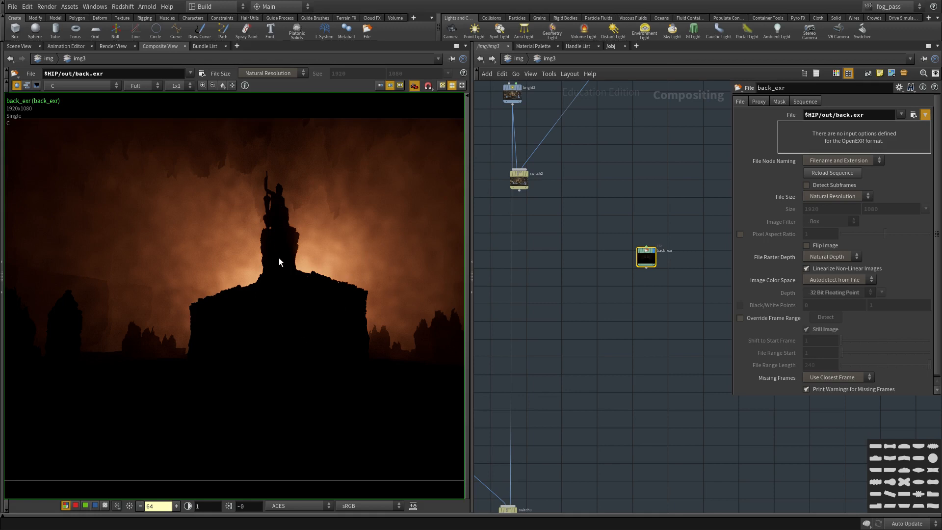
# Go to the out network and switch the active take from fog_pass to Main.
pyautogui.click(522, 59)
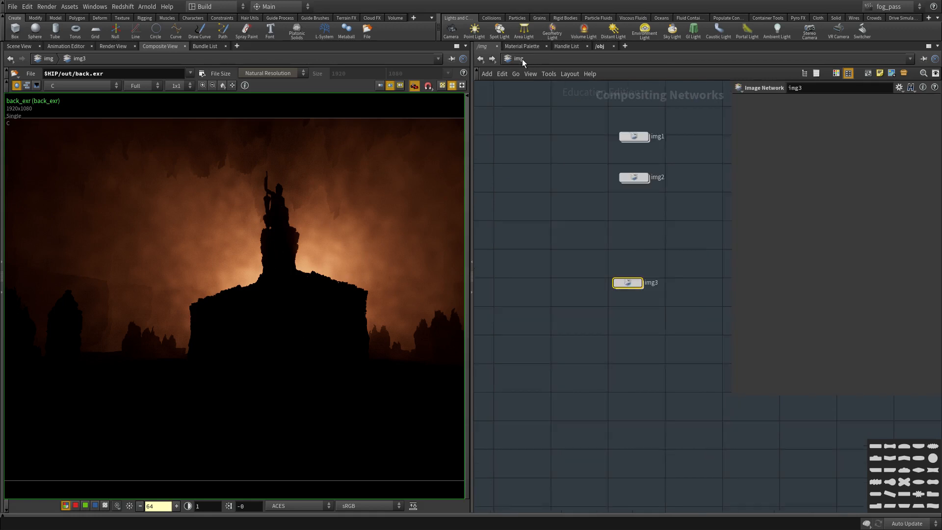
pyautogui.click(522, 59)
pyautogui.click(556, 114)
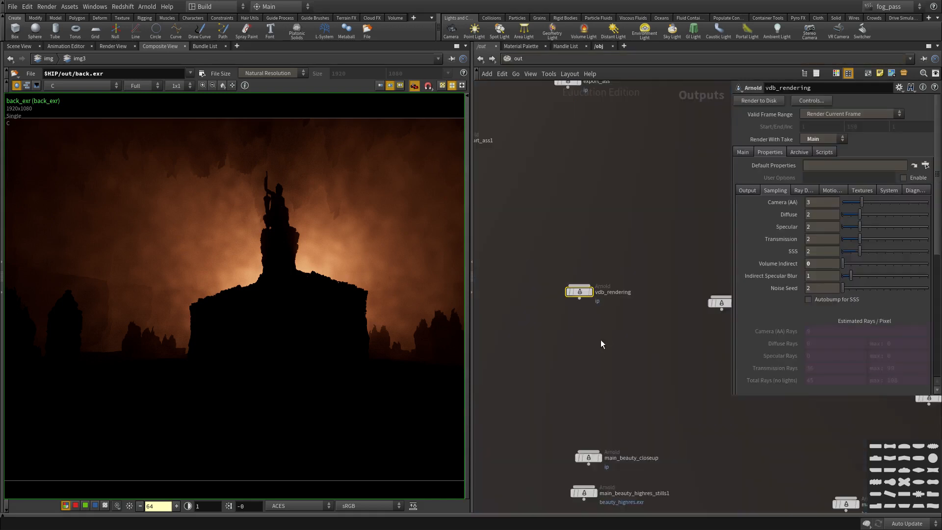
pyautogui.moveTo(609, 315); pyautogui.dragTo(511, 293)
pyautogui.click(886, 10)
pyautogui.click(884, 20)
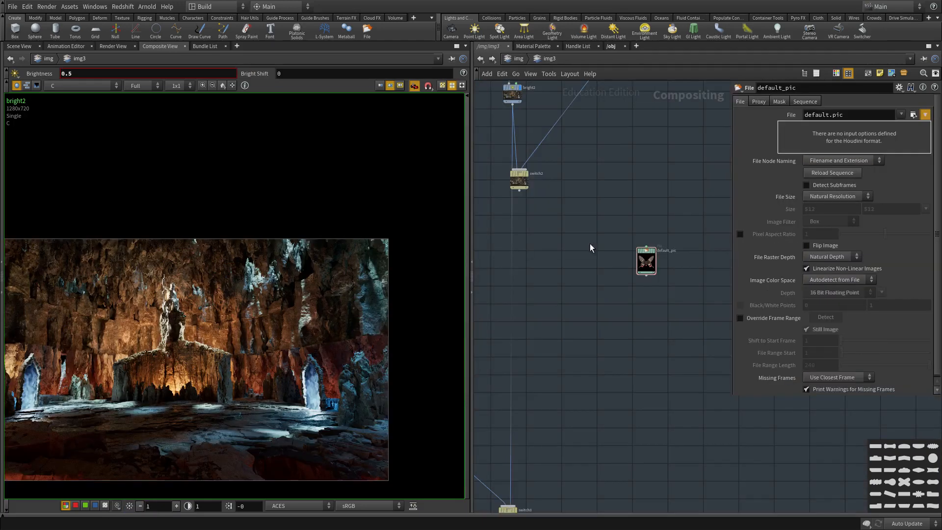
# Examine the sampling settings of top_fog_lights2 and the ray depth settings of fog_for_all2 in the out network.
pyautogui.click(518, 59)
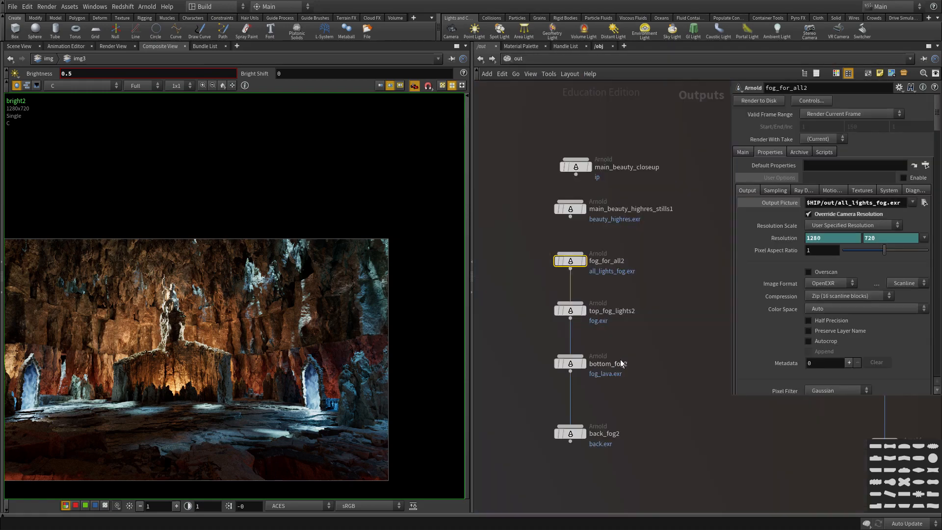
pyautogui.moveTo(621, 360); pyautogui.dragTo(637, 317, button='middle')
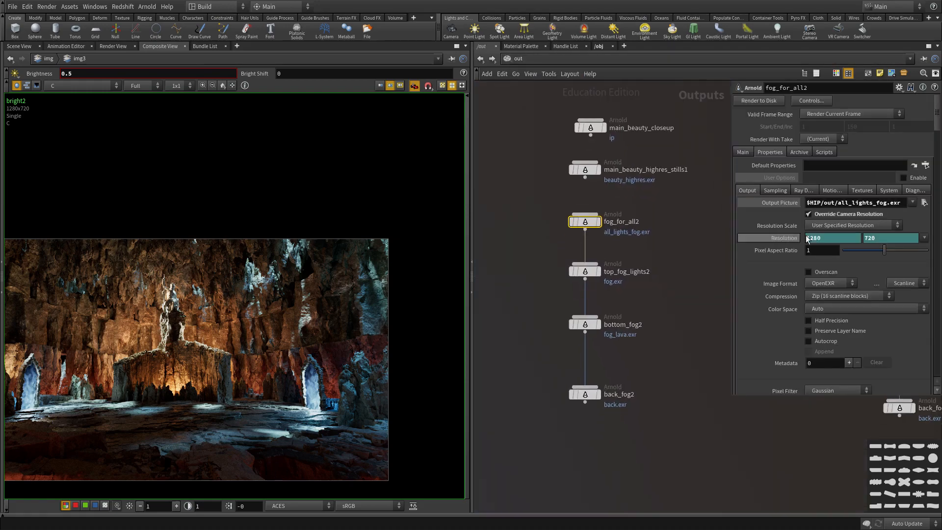
pyautogui.moveTo(637, 261); pyautogui.dragTo(517, 302)
pyautogui.click(775, 190)
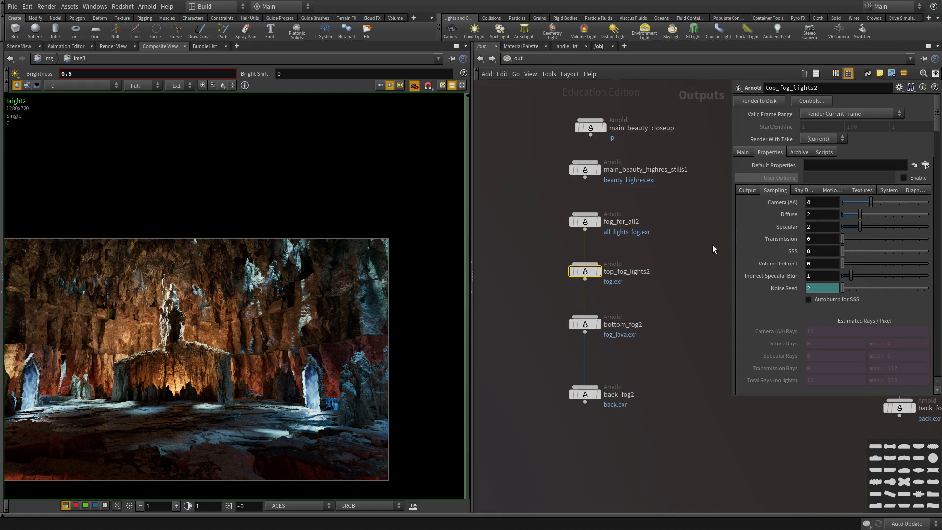
pyautogui.click(585, 222)
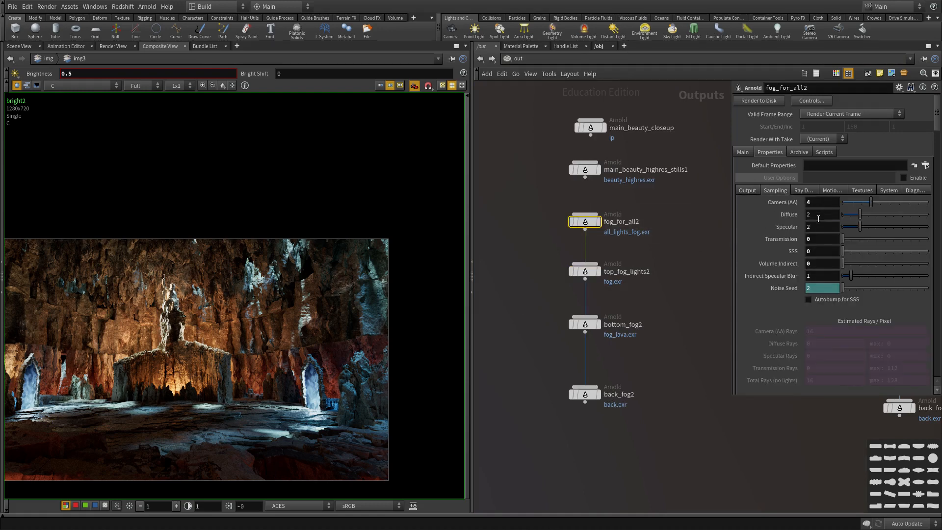
pyautogui.click(805, 191)
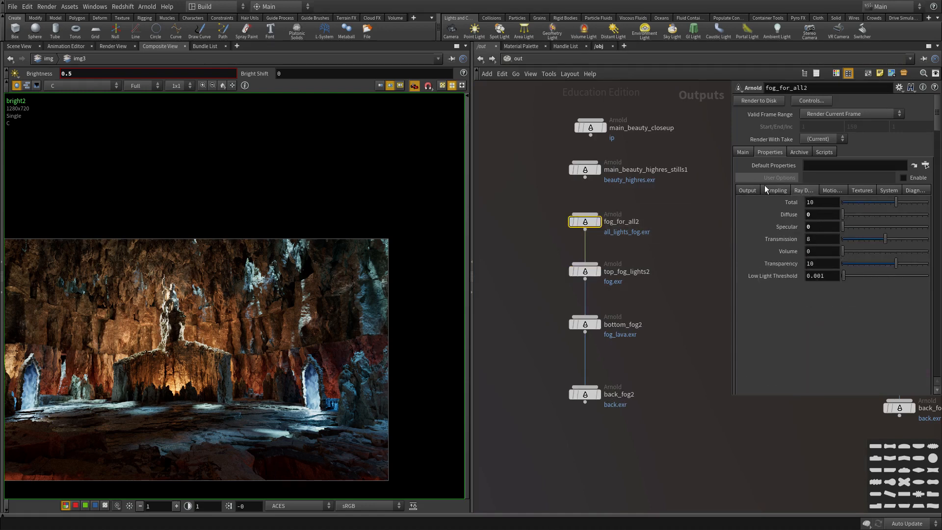
# Examine the force objects, forced matte and force lights assigned to bottom_fog2, top_fog_lights2 and back_fog2.
pyautogui.moveTo(702, 290); pyautogui.dragTo(518, 351)
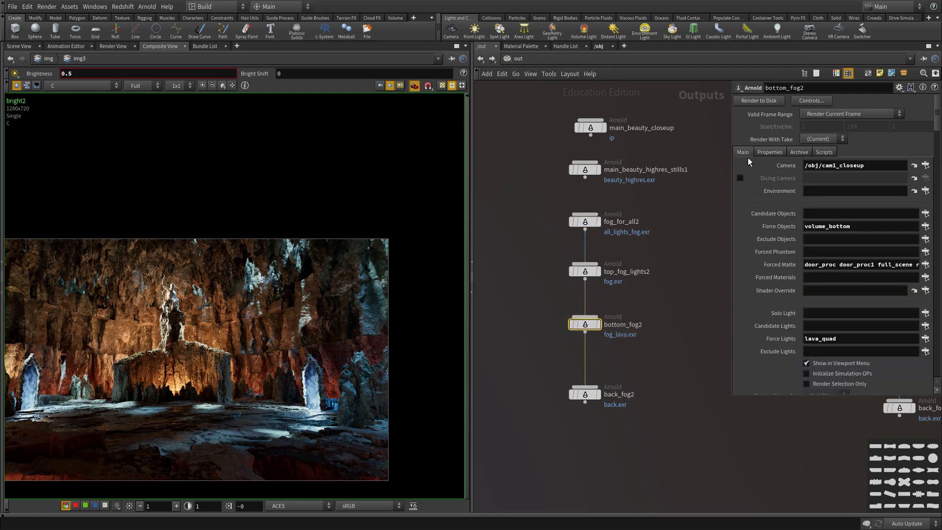
pyautogui.doubleClick(815, 228)
pyautogui.moveTo(805, 267); pyautogui.dragTo(847, 270)
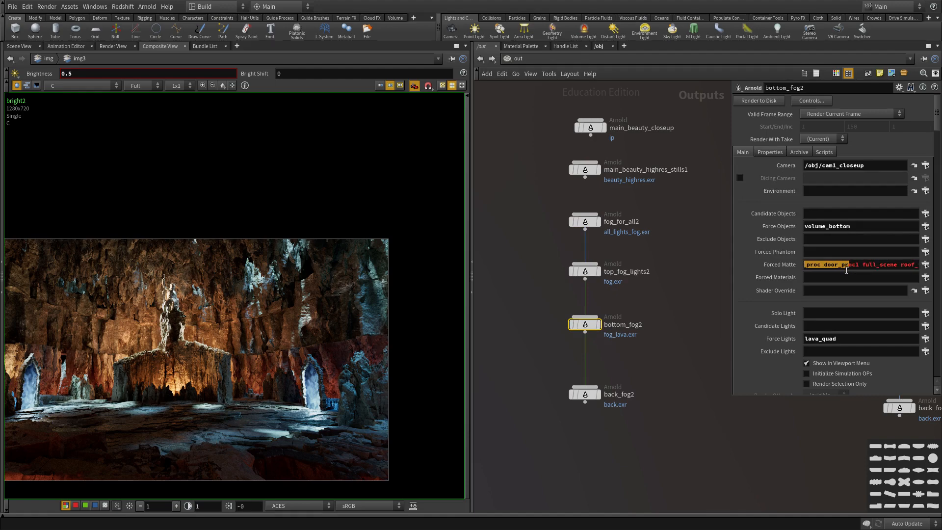
pyautogui.moveTo(640, 308); pyautogui.dragTo(520, 250)
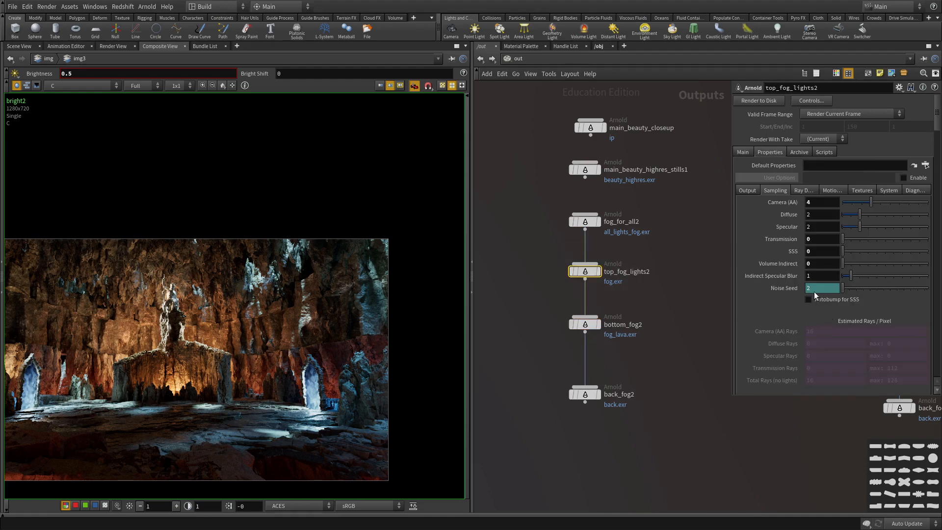
pyautogui.click(747, 190)
pyautogui.click(743, 153)
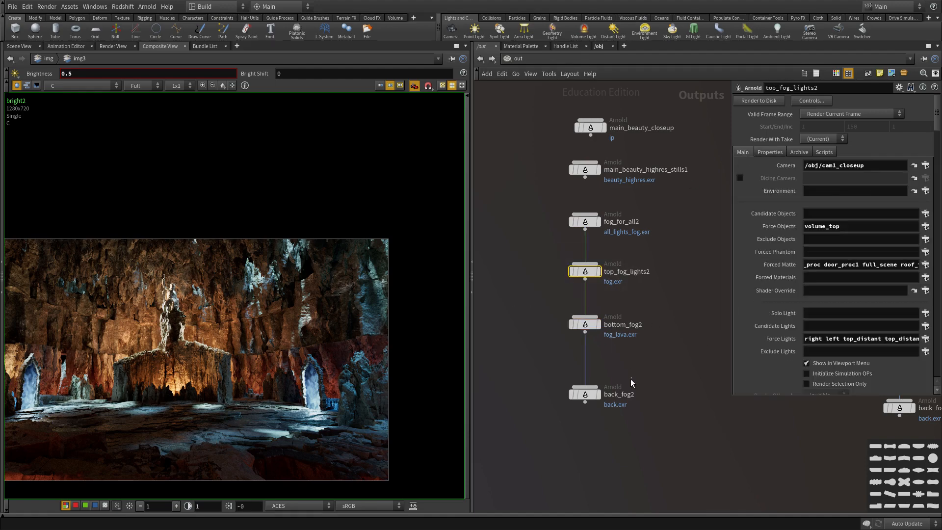
pyautogui.click(613, 396)
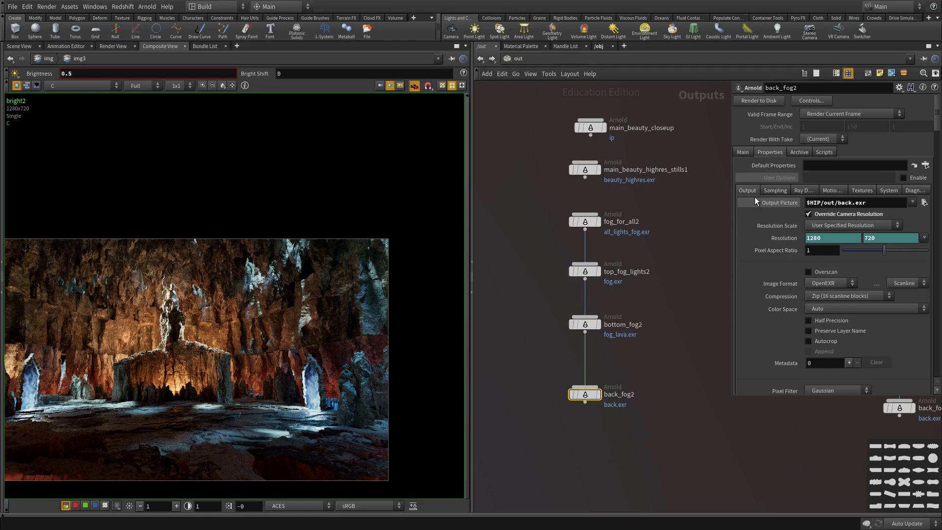
pyautogui.click(744, 153)
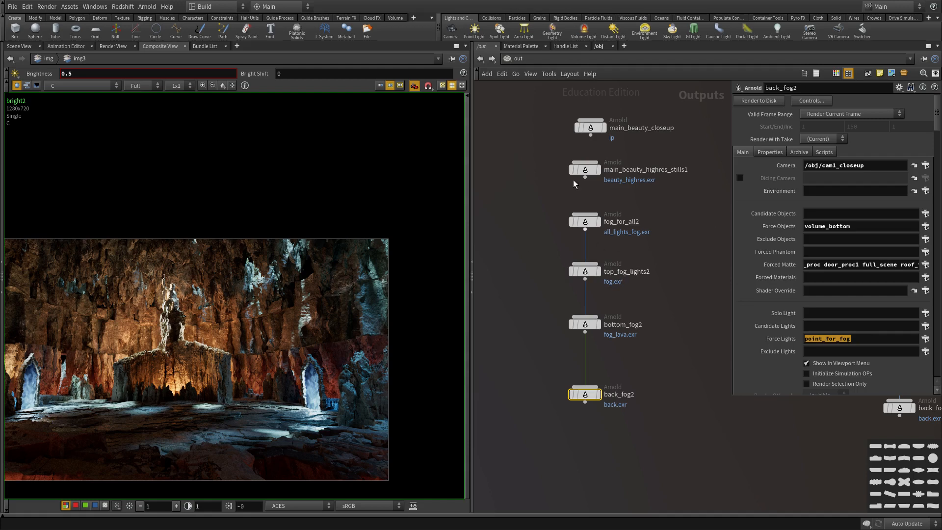
# Return to the img3 compositing network and display the default_pic file node in the composite view.
pyautogui.click(513, 58)
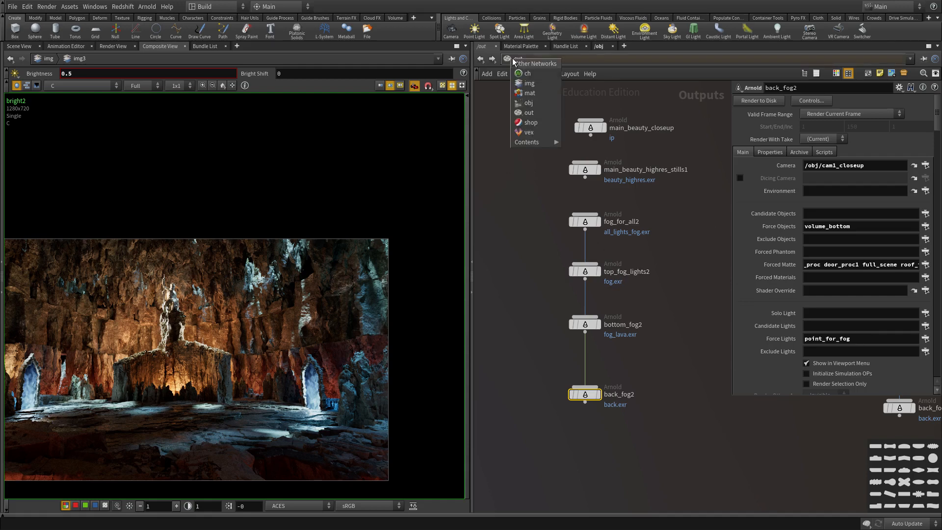
pyautogui.click(530, 83)
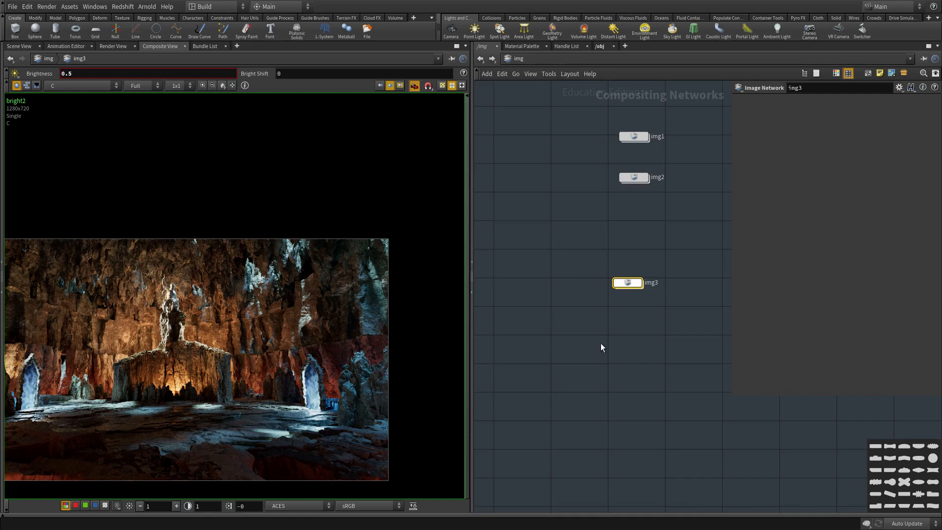
pyautogui.press('Return')
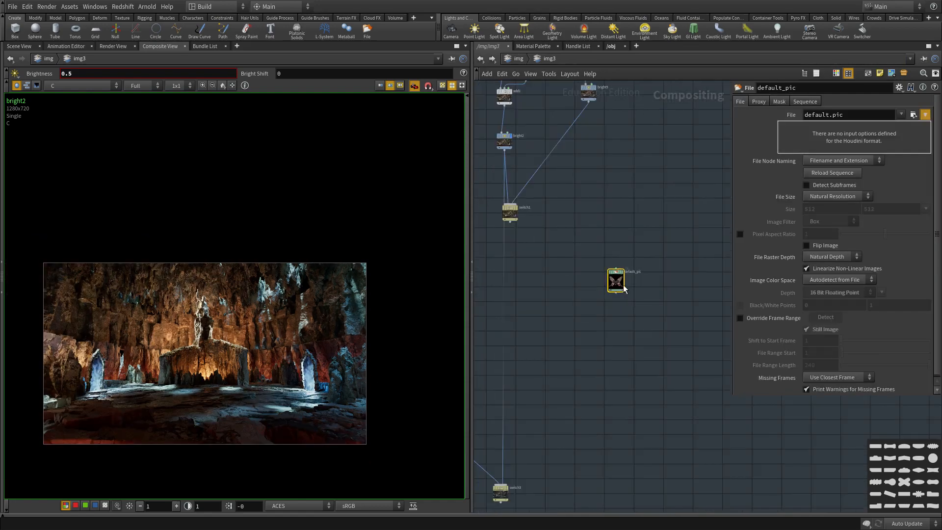
pyautogui.moveTo(610, 208); pyautogui.dragTo(653, 205, button='middle')
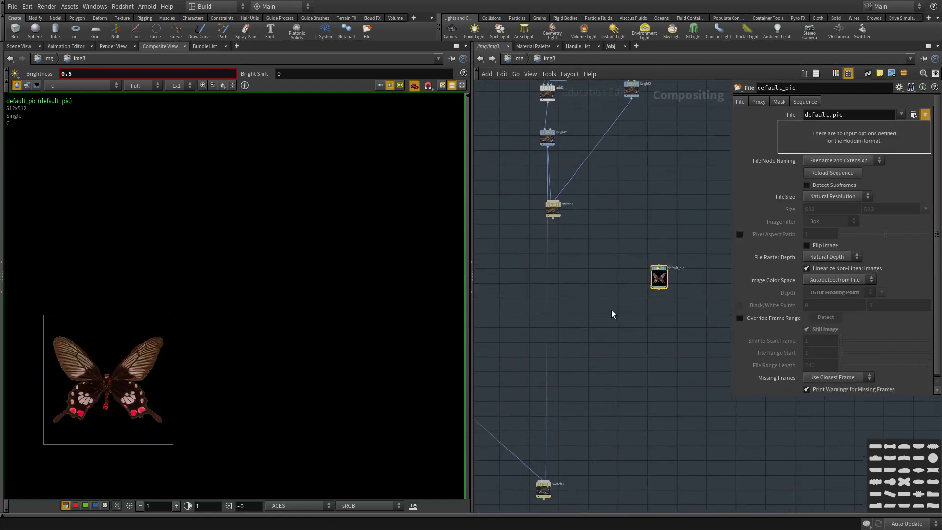
pyautogui.moveTo(588, 338); pyautogui.dragTo(654, 365, button='middle')
pyautogui.scroll(-3, 650, 272)
pyautogui.scroll(-4, 644, 346)
pyautogui.scroll(8, 681, 344)
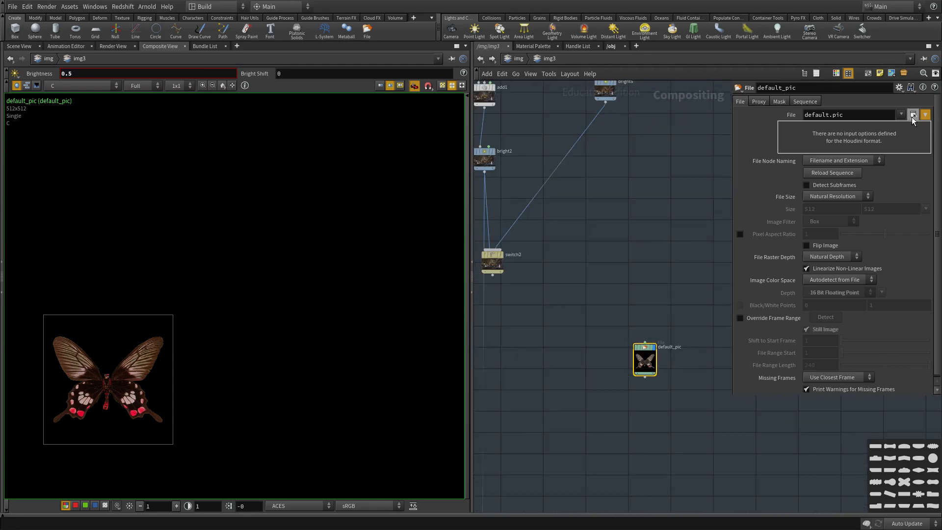
# Load back.exr from $HIP/out into the default_pic file node.
pyautogui.click(913, 115)
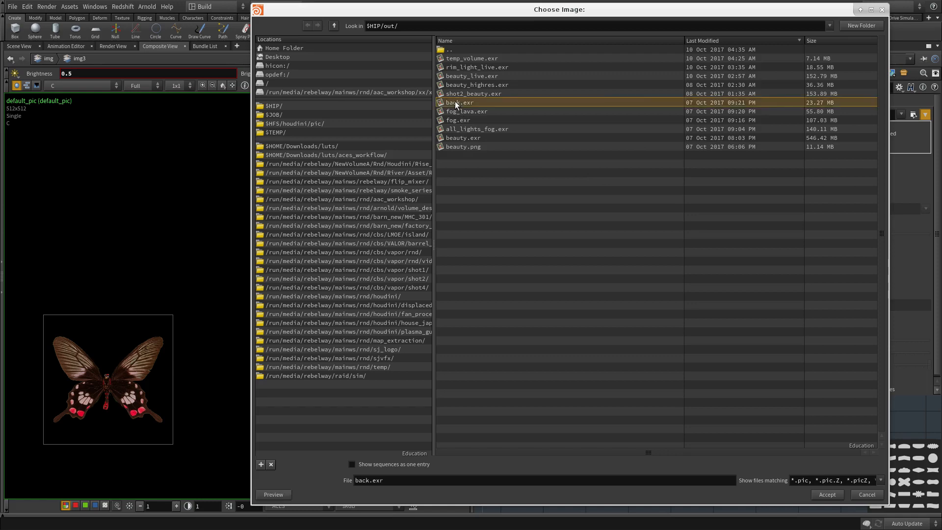
pyautogui.doubleClick(455, 101)
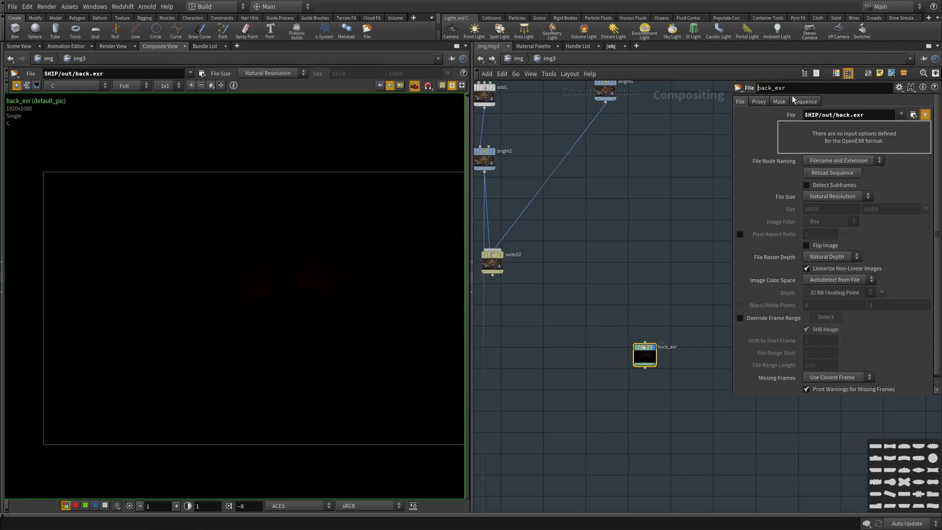
pyautogui.click(671, 351)
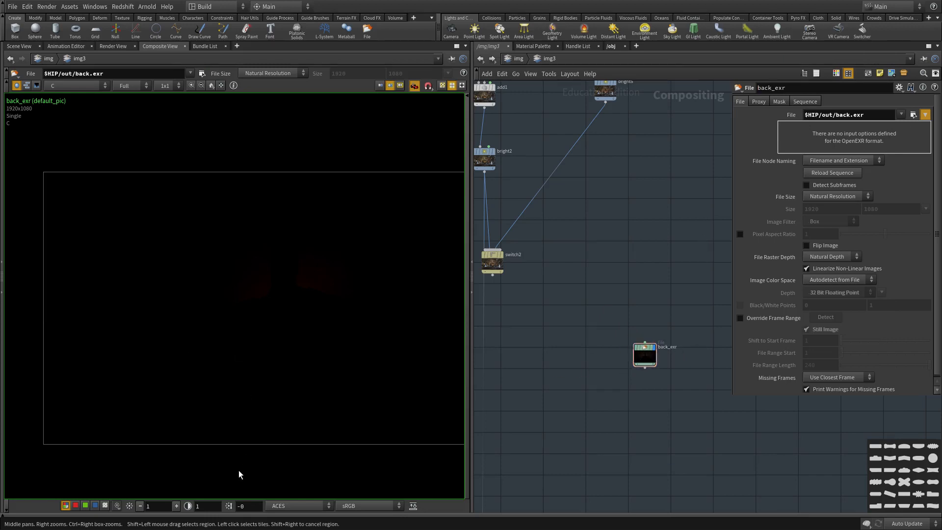
# Add a Bright node below back_exr, connect back_exr to its input and display the result.
pyautogui.scroll(2, 659, 388)
pyautogui.press('Tab')
pyautogui.write('bri')
pyautogui.press('Return')
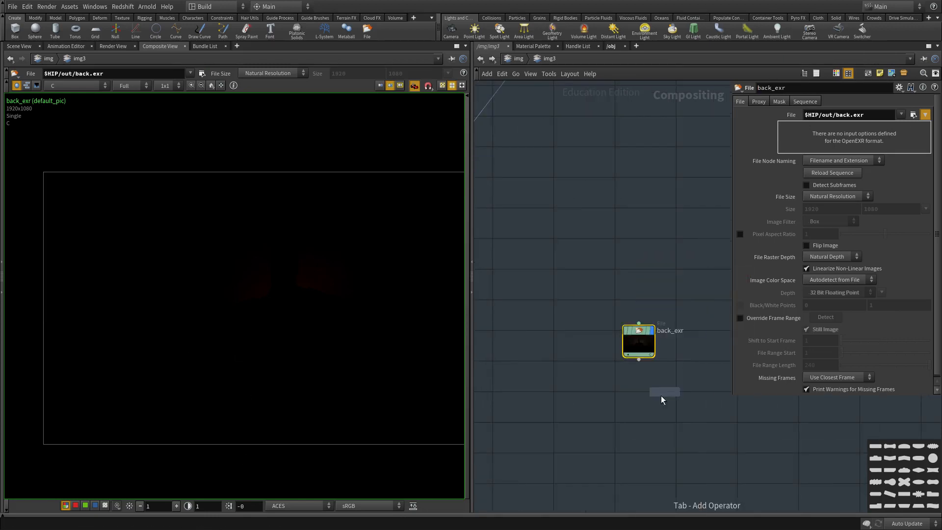
pyautogui.click(658, 399)
pyautogui.click(639, 360)
pyautogui.click(645, 411)
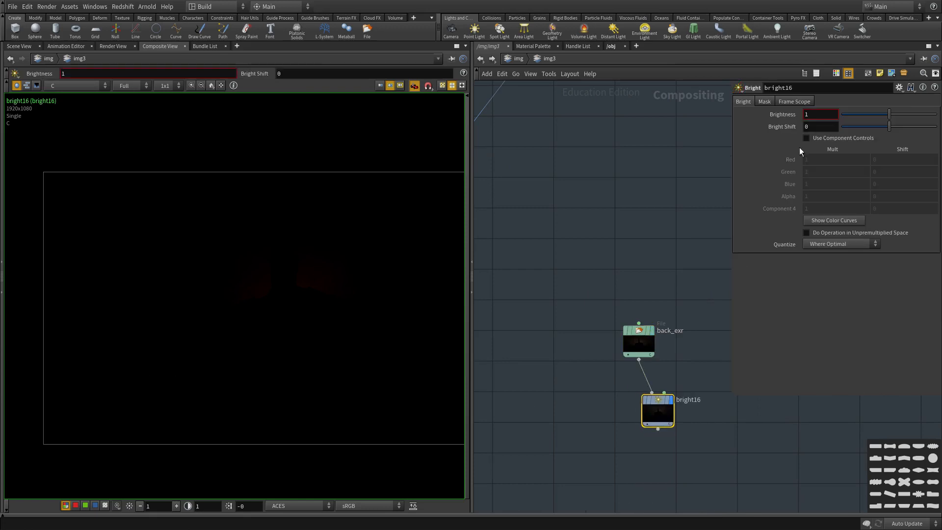
# Set the new Bright node's Brightness to 10.
pyautogui.doubleClick(818, 117)
pyautogui.write('10')
pyautogui.press('Return')
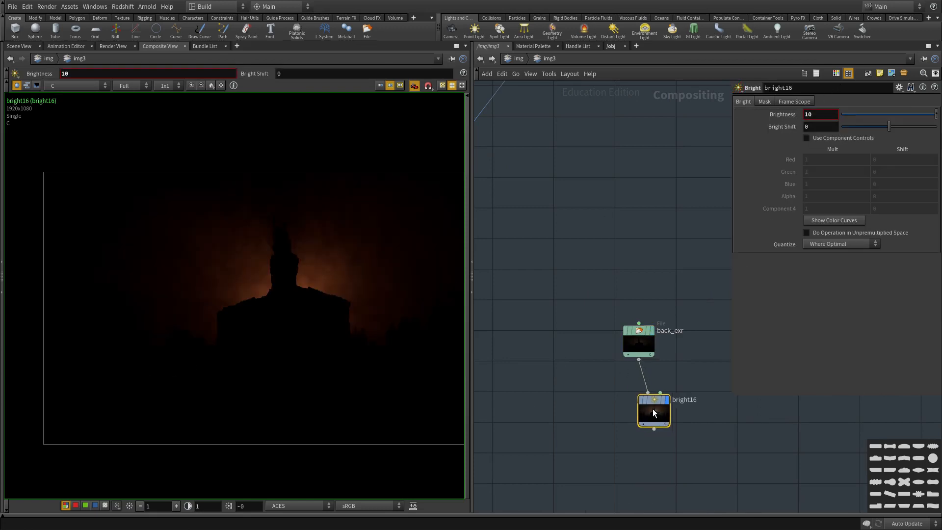
# Duplicate the back_exr file node beside the original and load fog_lava.exr from $HIP/out into the copy.
pyautogui.moveTo(653, 409); pyautogui.dragTo(643, 408)
pyautogui.scroll(-1, 649, 397)
pyautogui.moveTo(649, 396); pyautogui.dragTo(540, 349, button='middle')
pyautogui.click(533, 303)
pyautogui.hotkey('ctrl', 'c')
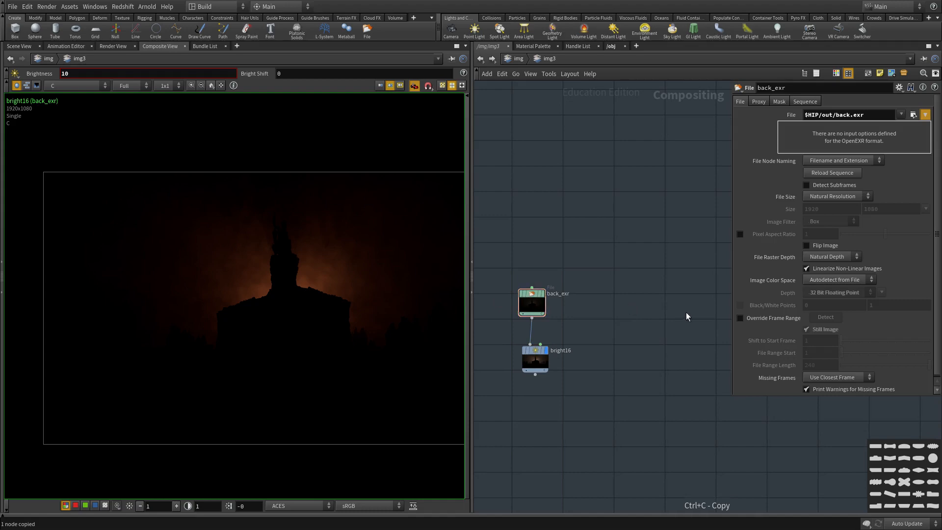
pyautogui.hotkey('ctrl', 'v')
pyautogui.click(913, 114)
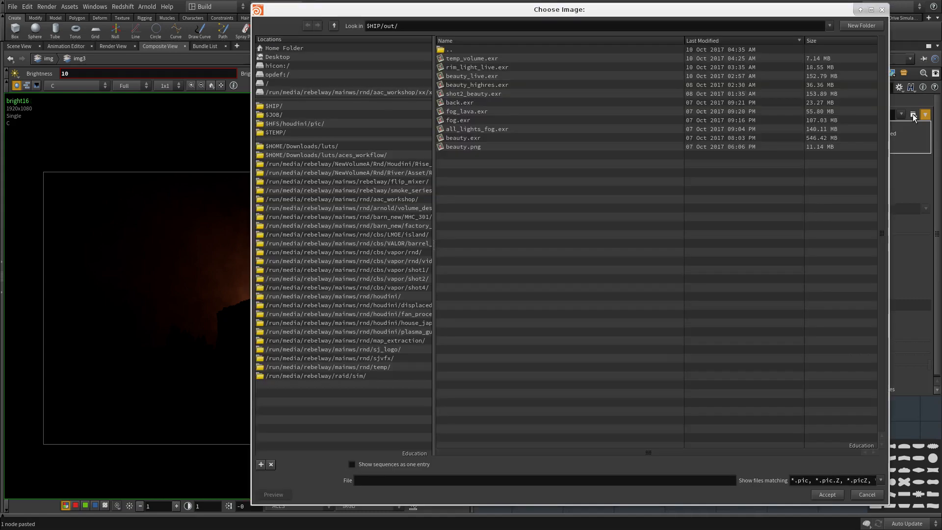
pyautogui.doubleClick(459, 111)
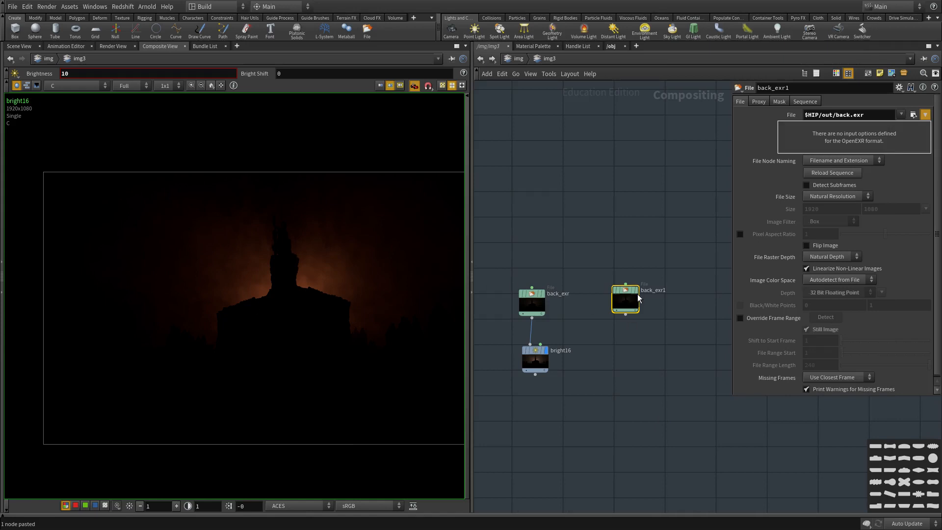
# Duplicate the Bright node under back_exr and connect fog_lava_exr to the copy's input to view the brightened lava fog.
pyautogui.click(536, 360)
pyautogui.hotkey('ctrl', 'c')
pyautogui.hotkey('ctrl', 'v')
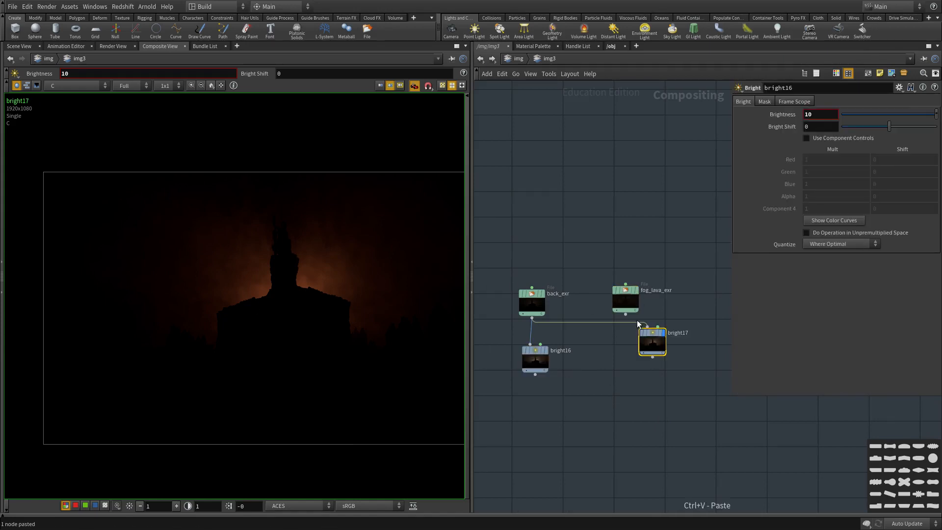
pyautogui.click(625, 314)
pyautogui.click(647, 327)
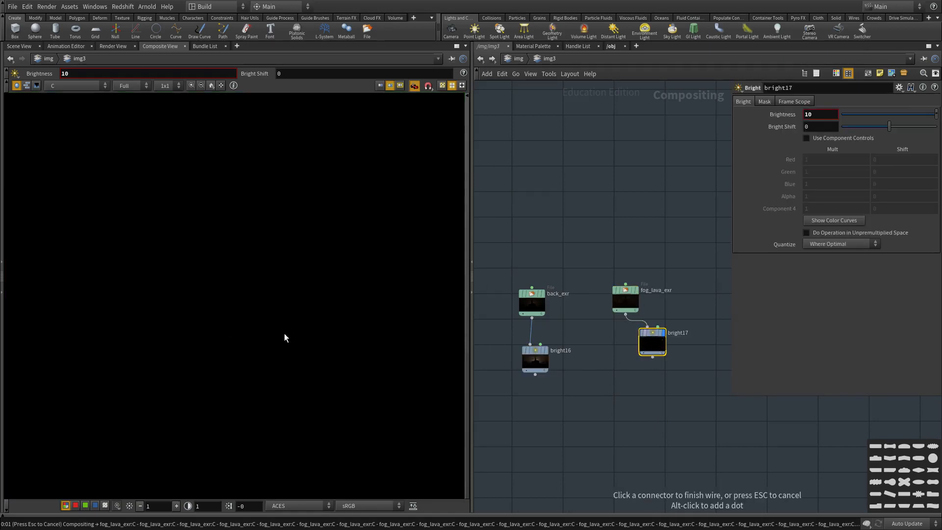
pyautogui.scroll(1, 290, 333)
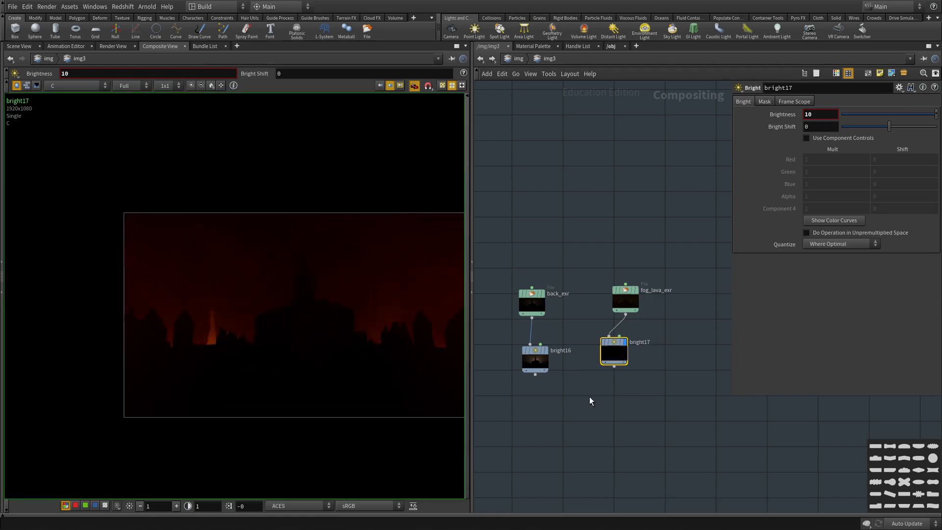
# Duplicate fog_lava_exr together with its Bright node and place the pair beside the originals.
pyautogui.scroll(1, 652, 365)
pyautogui.moveTo(652, 365); pyautogui.dragTo(528, 379, button='middle')
pyautogui.moveTo(560, 415); pyautogui.dragTo(477, 284)
pyautogui.hotkey('ctrl', 'c')
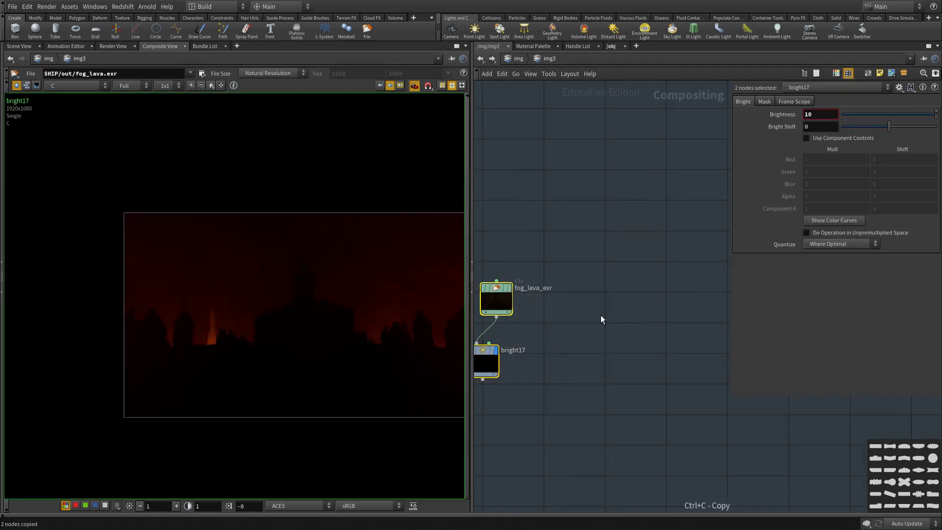
pyautogui.hotkey('ctrl', 'v')
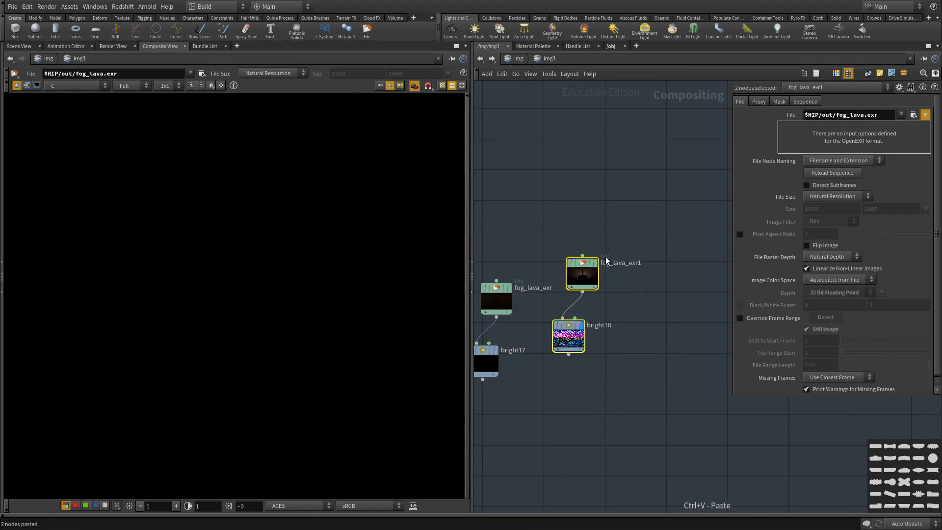
# Load temp_volume.exr from $HIP/out into the duplicated file node.
pyautogui.click(914, 115)
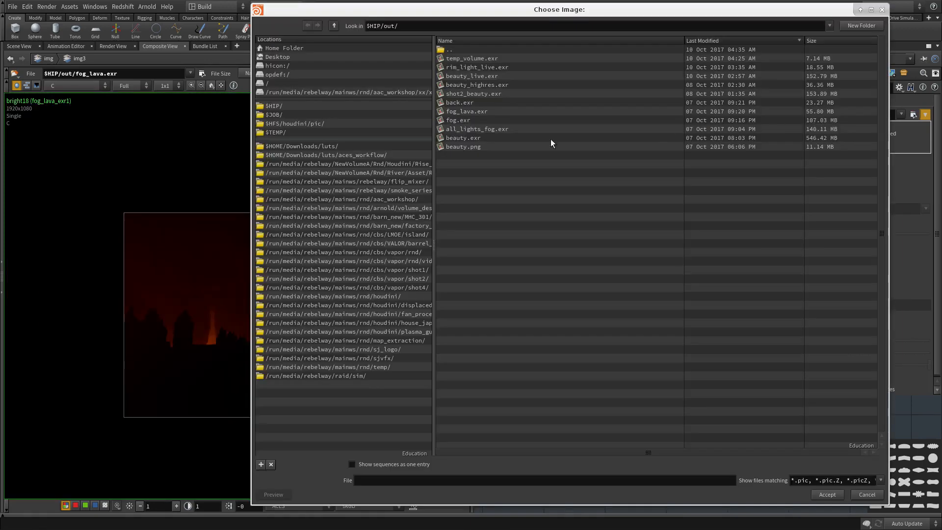
pyautogui.click(468, 129)
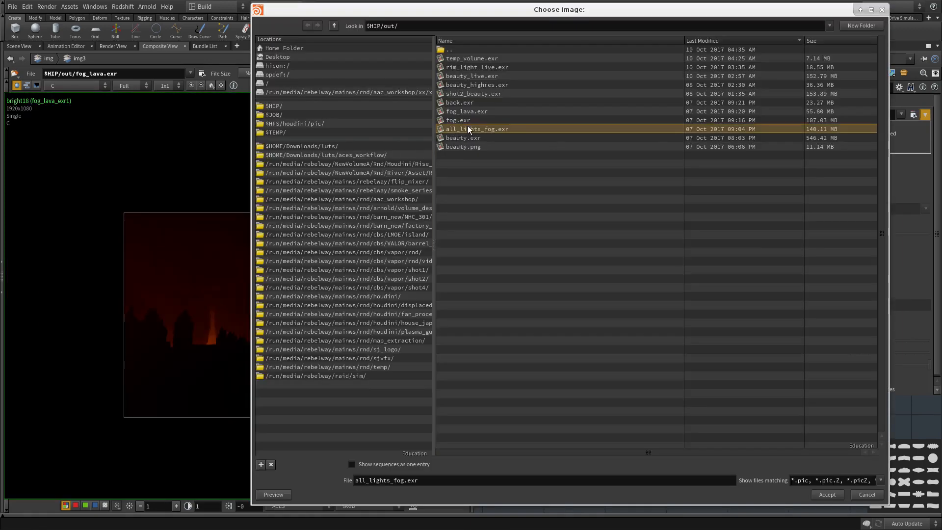
pyautogui.click(475, 57)
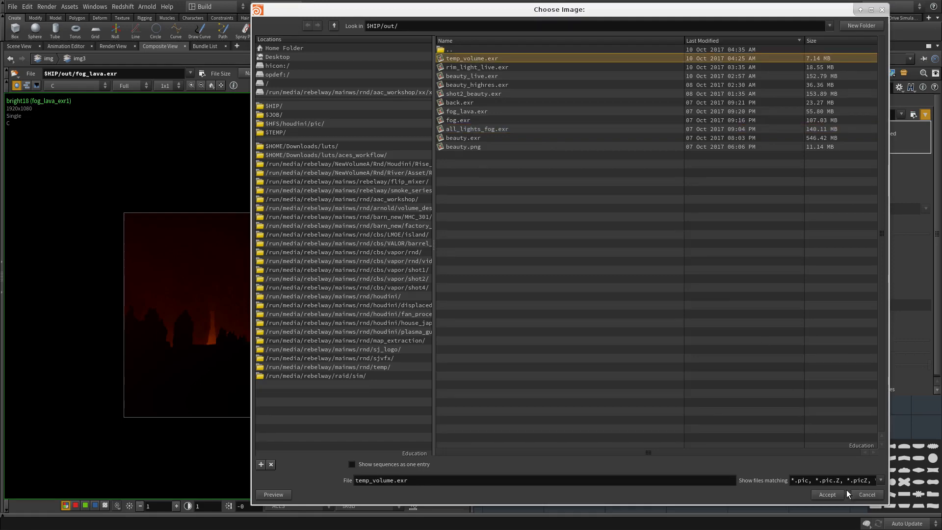
pyautogui.click(816, 491)
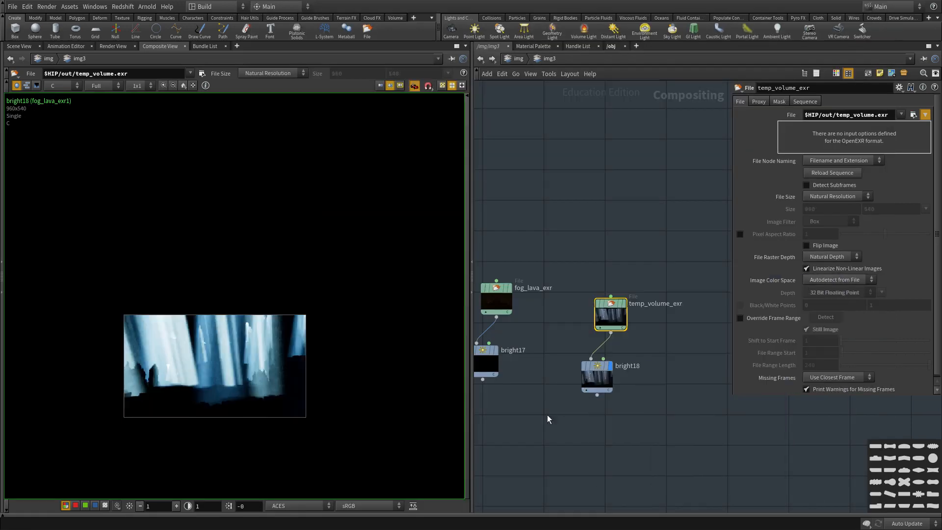
# Bypass the Bright node below temp_volume_exr and align the file node directly above it.
pyautogui.click(583, 333)
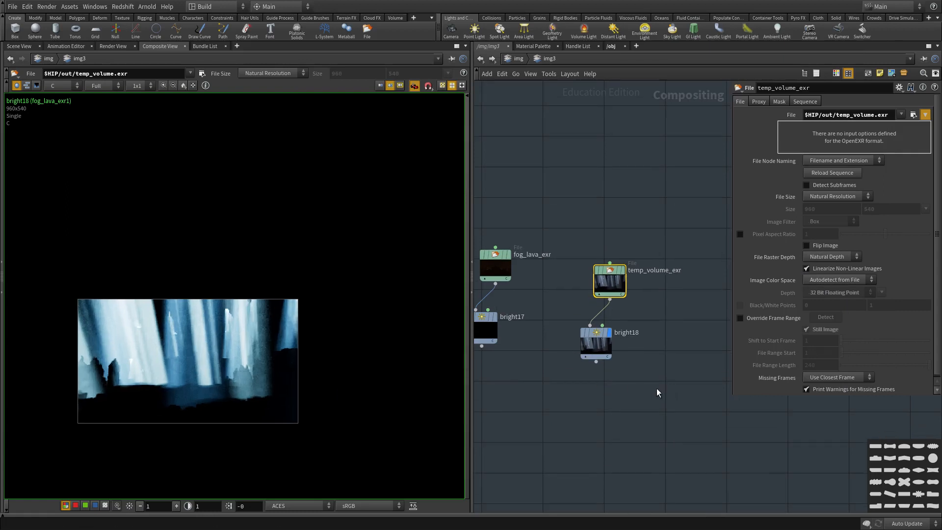
pyautogui.scroll(2, 185, 348)
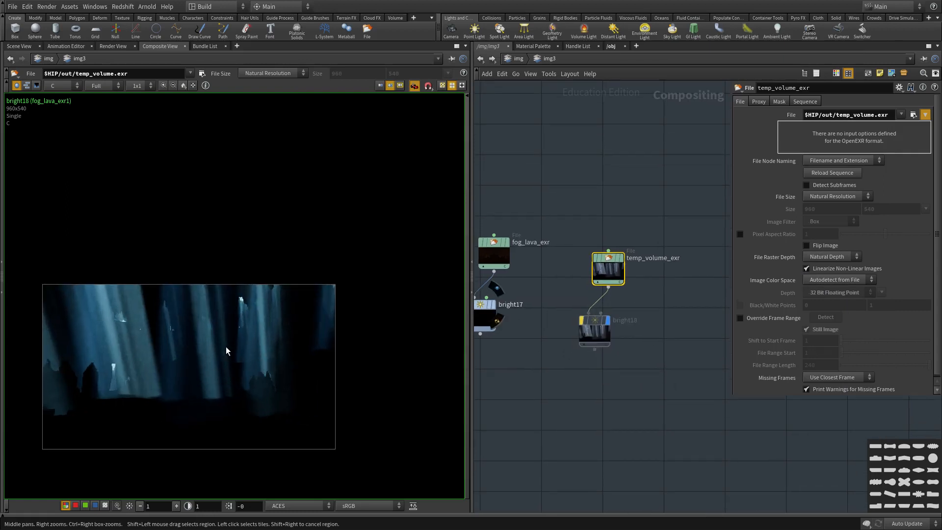
pyautogui.scroll(-2, 574, 339)
pyautogui.click(584, 338)
pyautogui.scroll(1, 631, 294)
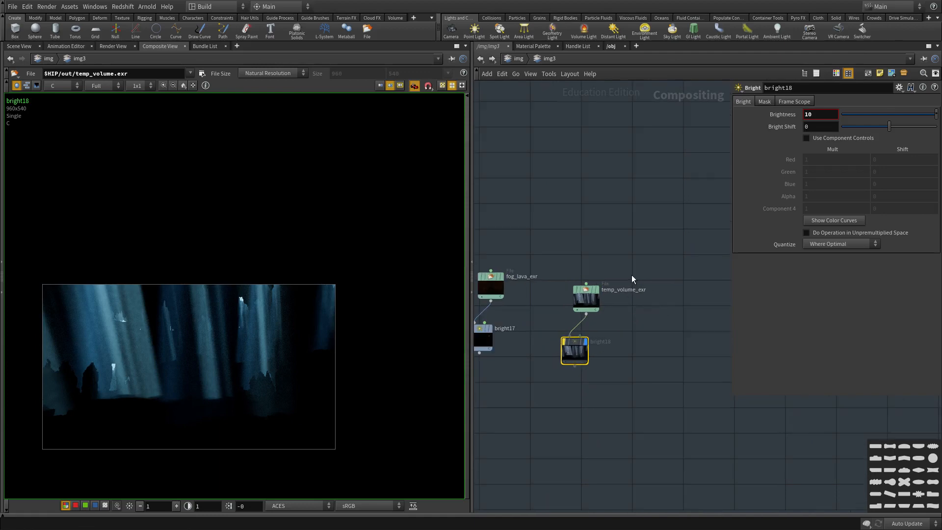
pyautogui.click(587, 294)
pyautogui.moveTo(587, 294); pyautogui.dragTo(576, 283)
# Try to duplicate the temp_volume_exr file node to the side of the existing branches.
pyautogui.hotkey('ctrl', 'c')
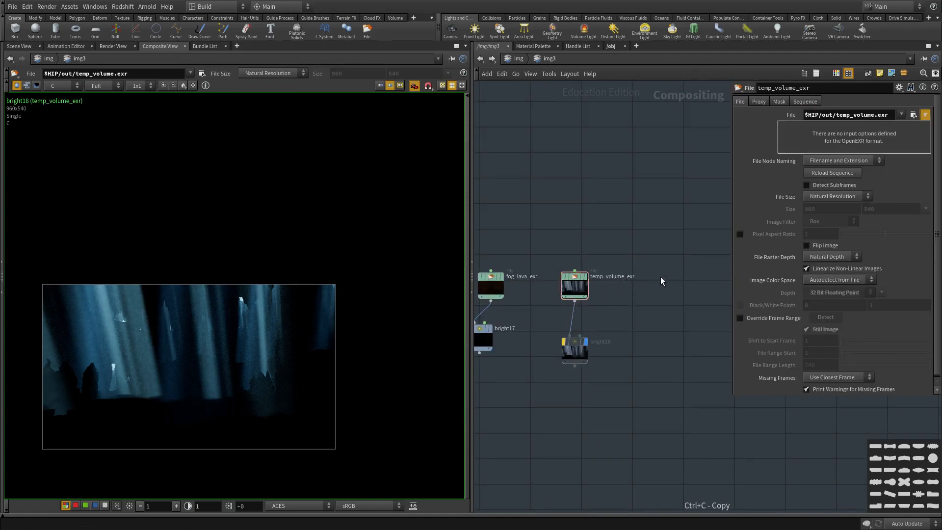
pyautogui.hotkey('ctrl', 'v')
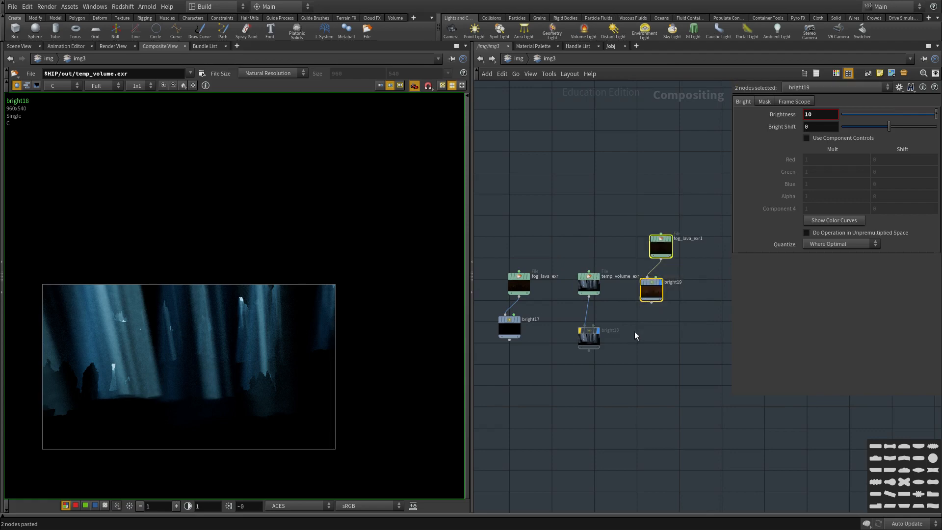
pyautogui.hotkey('ctrl', 'x')
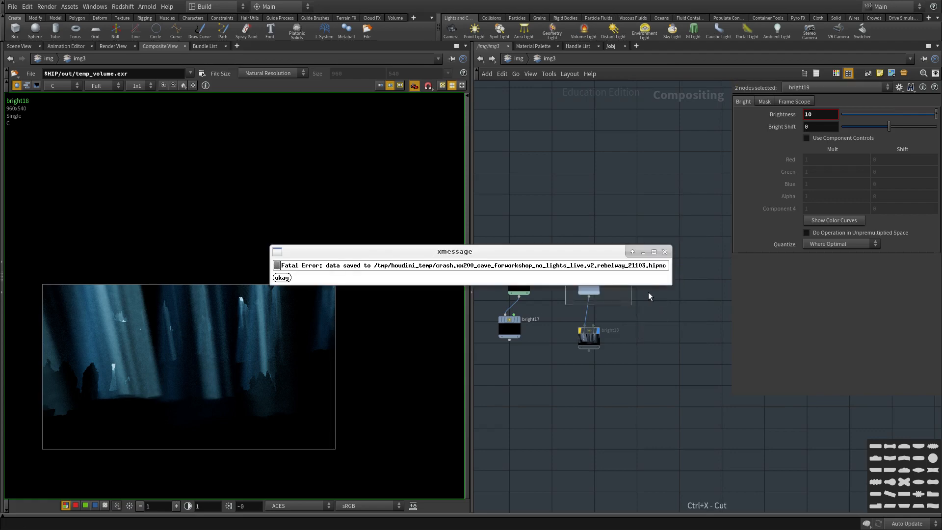
pyautogui.moveTo(434, 241); pyautogui.dragTo(382, 369)
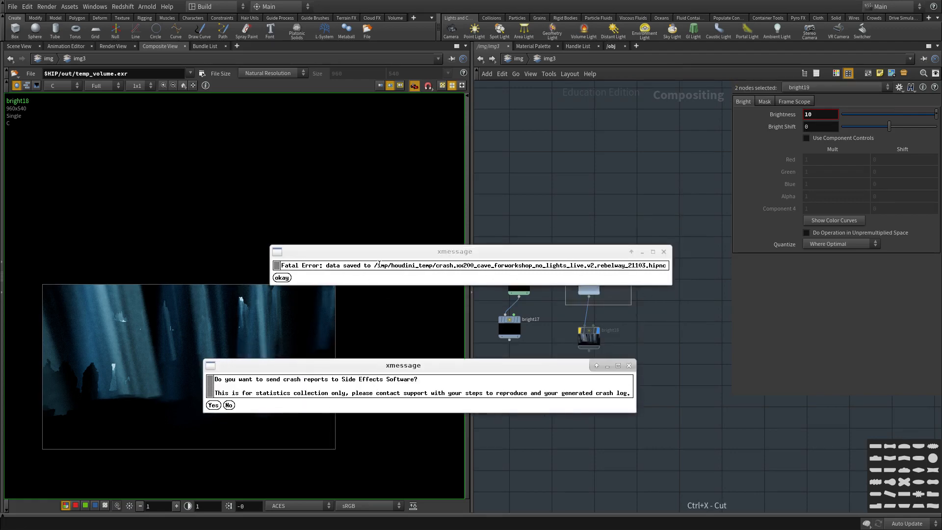
pyautogui.moveTo(380, 265); pyautogui.dragTo(681, 269)
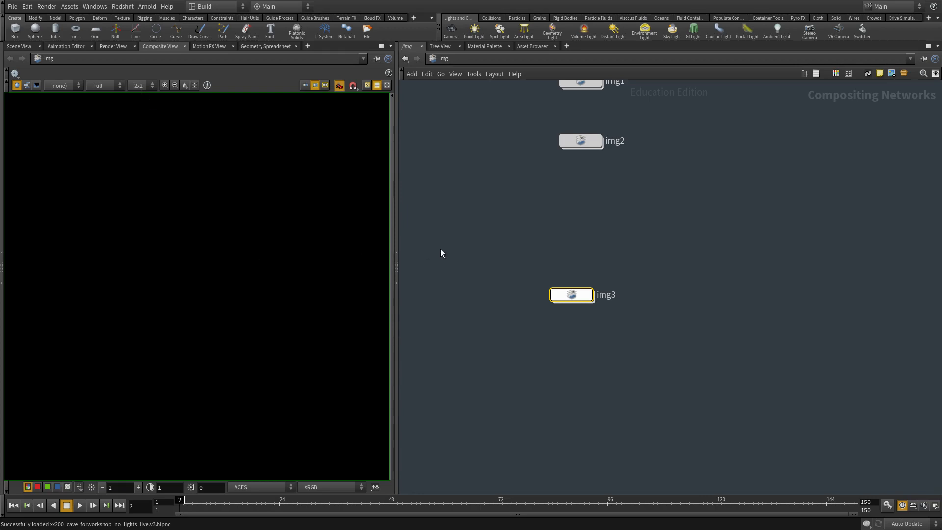
# Enter the img3 compositing network of the reloaded scene and bring the temp_volume_exr branch into view.
pyautogui.press('i')
pyautogui.scroll(-4, 457, 262)
pyautogui.moveTo(515, 327); pyautogui.dragTo(510, 320, button='middle')
pyautogui.click(431, 73)
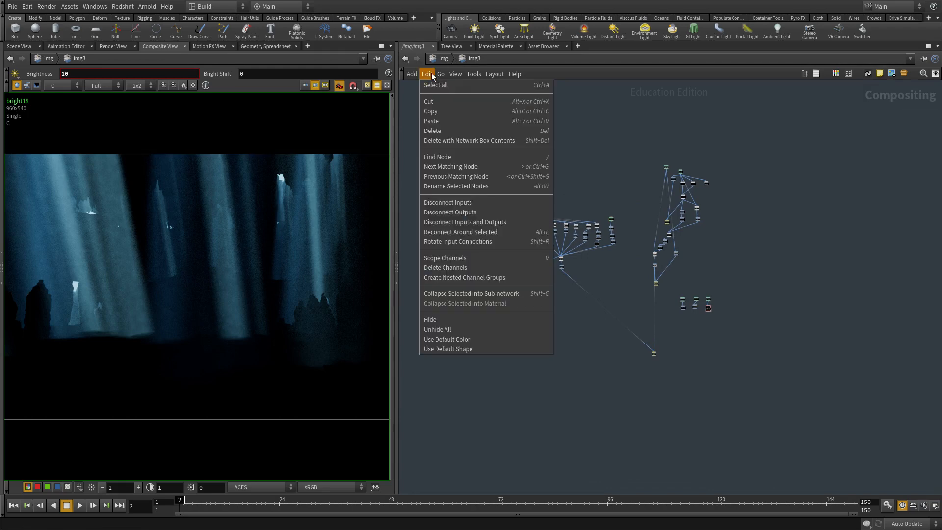
pyautogui.moveTo(417, 75)
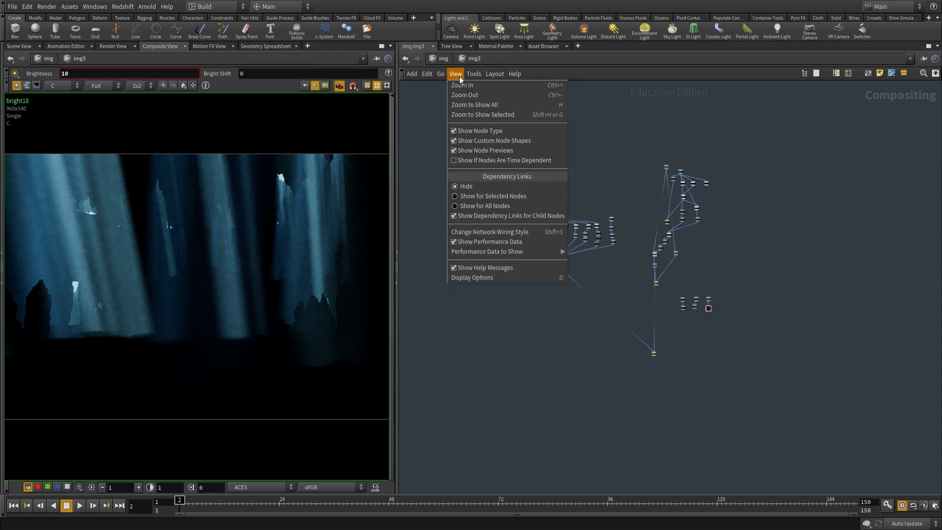
pyautogui.moveTo(679, 334); pyautogui.dragTo(707, 370, button='middle')
pyautogui.scroll(6, 709, 368)
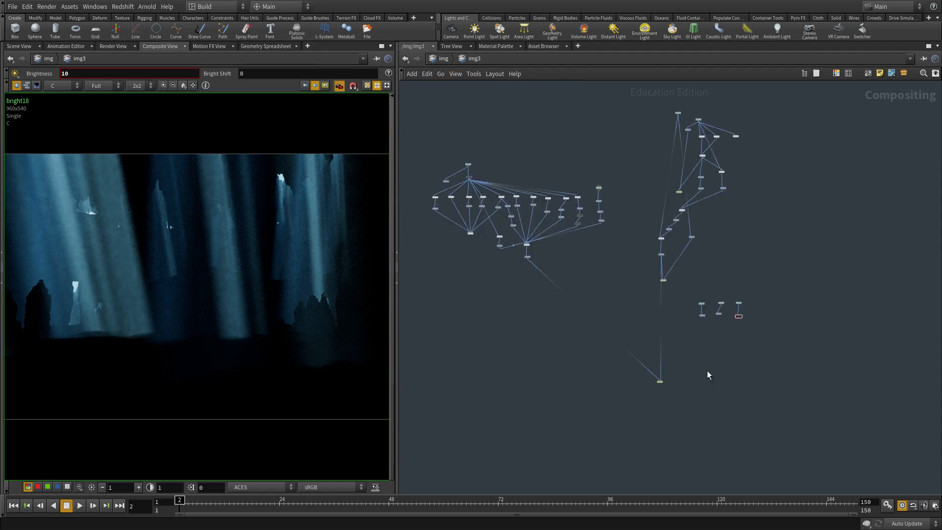
pyautogui.scroll(5, 702, 299)
pyautogui.moveTo(812, 200); pyautogui.dragTo(644, 302, button='middle')
# Rename the temp_volume_exr file node as new_volume.
pyautogui.click(624, 257)
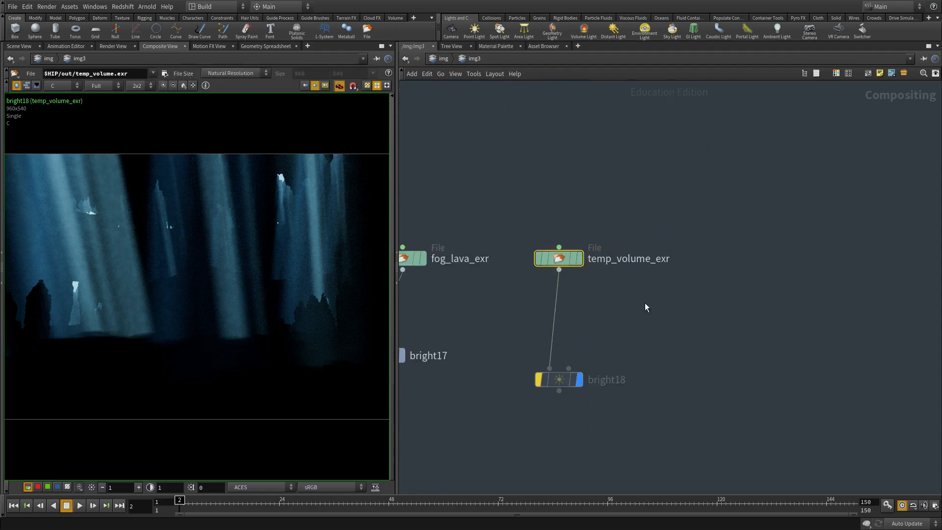
pyautogui.doubleClick(617, 258)
pyautogui.write('new')
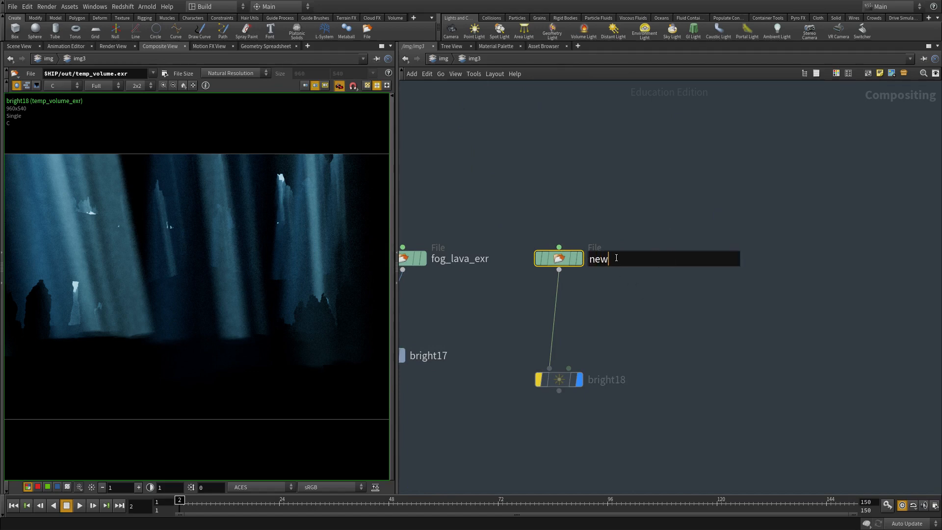
pyautogui.write('_volume')
pyautogui.press('Return')
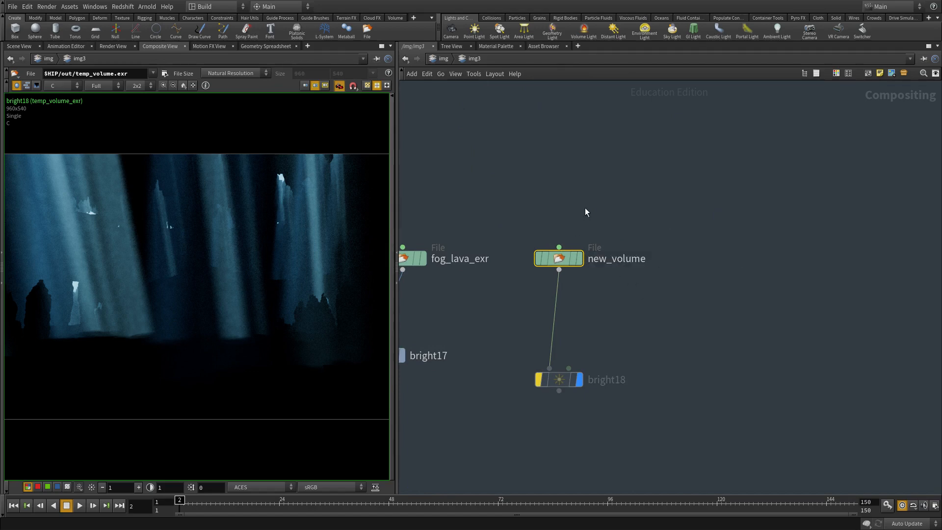
# Duplicate the new_volume file node beside the original and set the copy's file path to $HIP/out/fog.exr.
pyautogui.hotkey('ctrl', 'c')
pyautogui.hotkey('ctrl', 'v')
pyautogui.moveTo(694, 252); pyautogui.dragTo(719, 267)
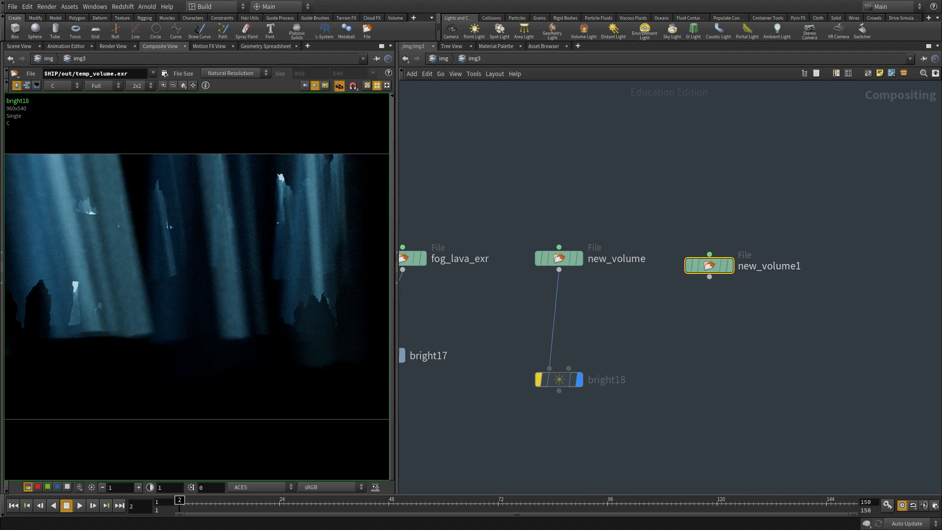
pyautogui.press('p')
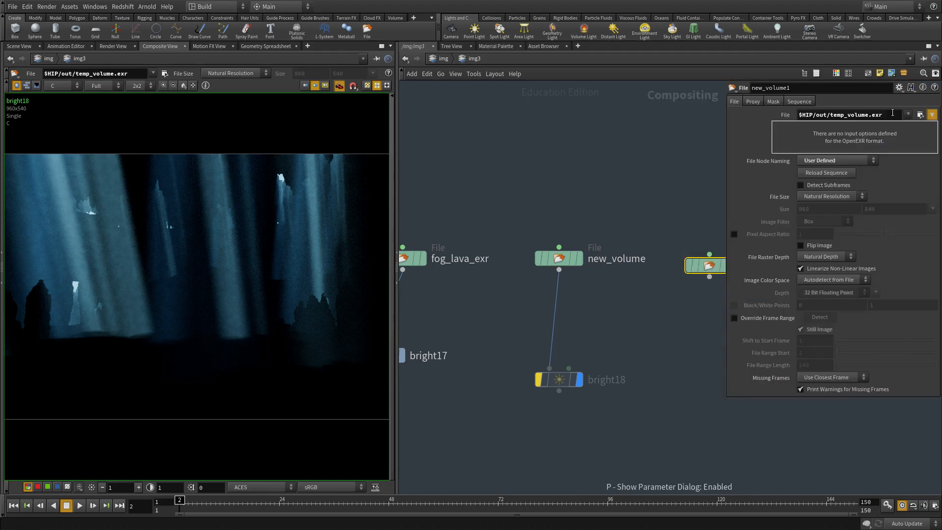
pyautogui.click(872, 114)
pyautogui.press('Return')
pyautogui.click(872, 113)
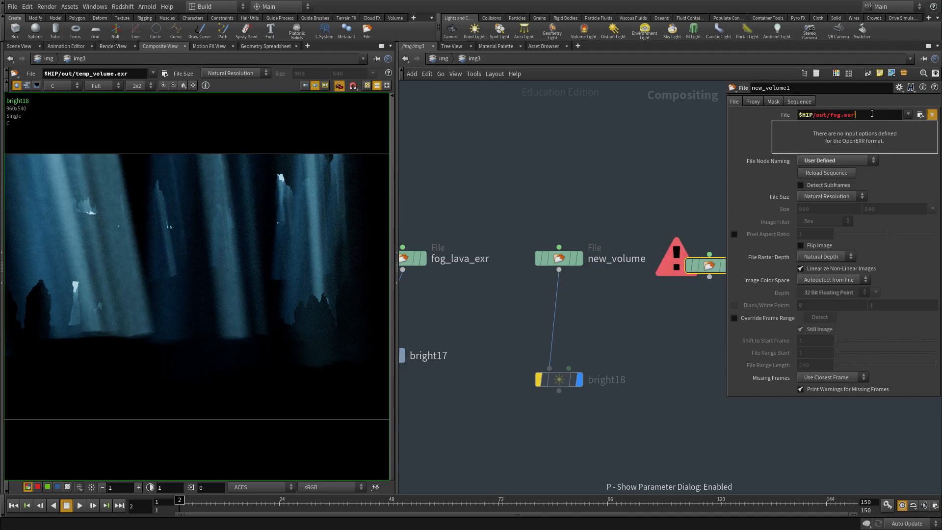
pyautogui.press('Return')
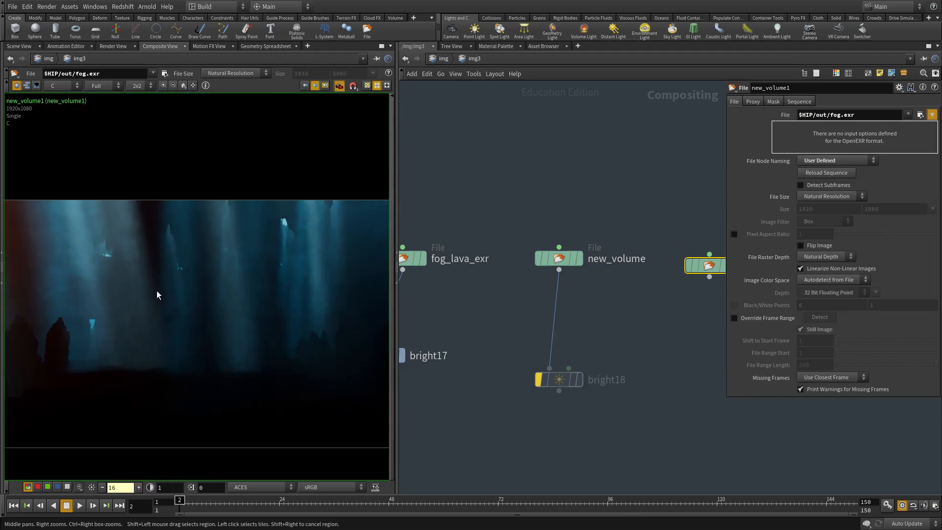
# Examine the light shafts and edges of the fog.exr pass in the composite view.
pyautogui.moveTo(188, 282); pyautogui.dragTo(286, 236, button='middle')
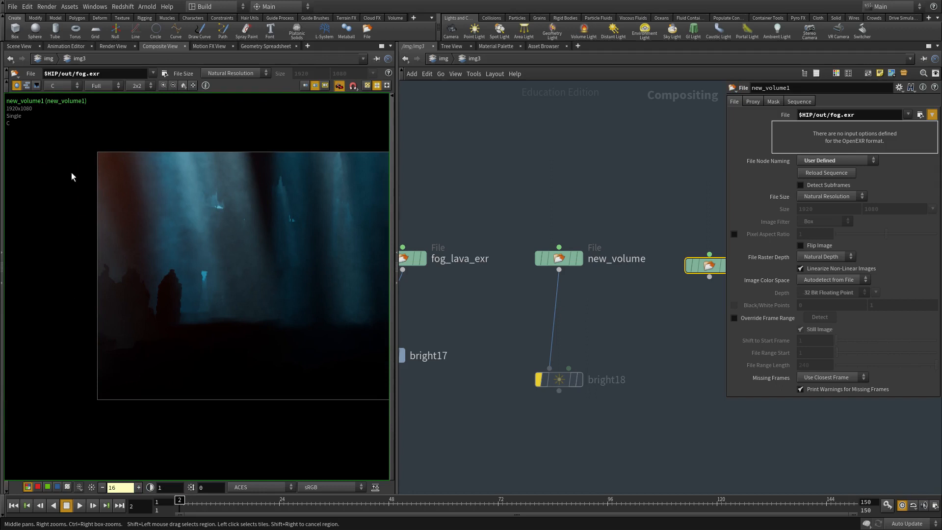
pyautogui.moveTo(151, 215); pyautogui.dragTo(34, 286, button='middle')
pyautogui.scroll(-2, 103, 337)
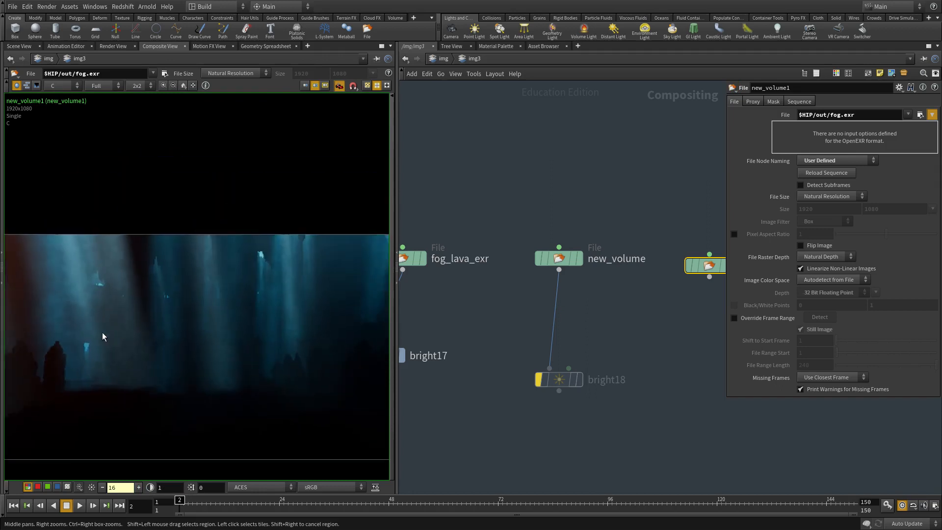
pyautogui.moveTo(293, 285); pyautogui.dragTo(269, 258, button='middle')
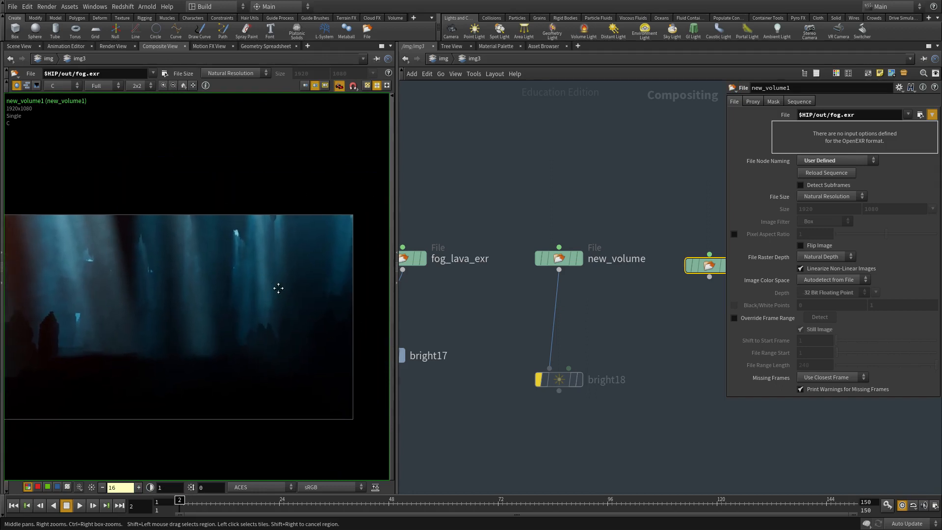
# Display new_volume in the composite view, reset the viewer brightness to 1 and inspect its light shafts up close.
pyautogui.click(581, 258)
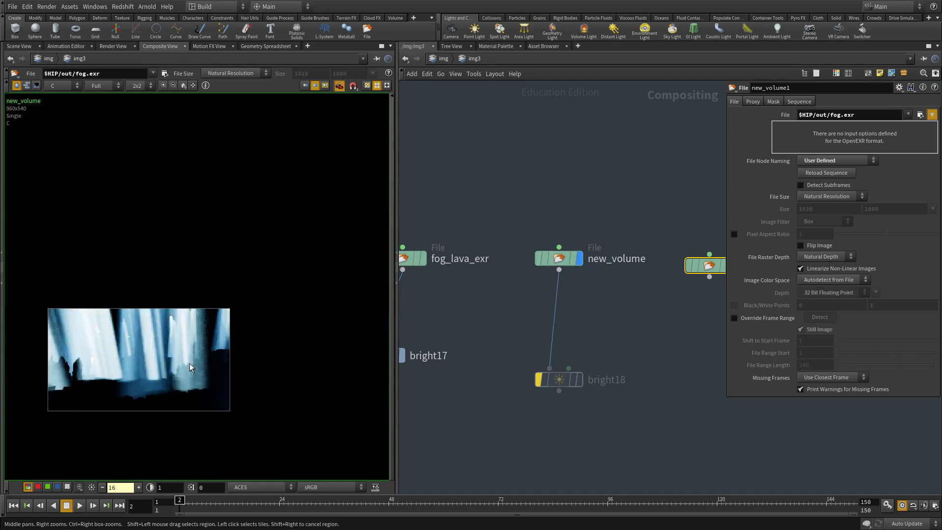
pyautogui.moveTo(189, 363); pyautogui.dragTo(222, 342, button='middle')
pyautogui.click(91, 487)
pyautogui.scroll(9, 120, 368)
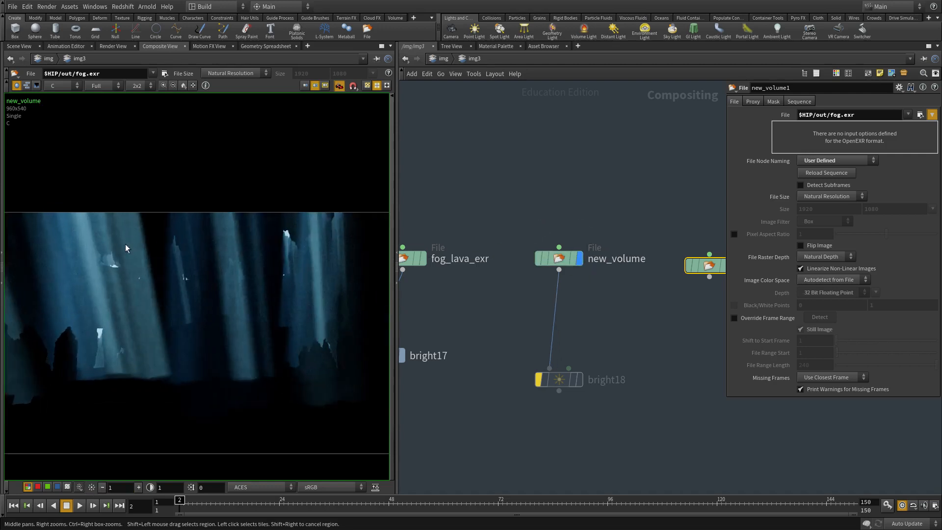
# Display the new_volume1 fog pass in the composite view and bring its node into sight in the network.
pyautogui.click(724, 266)
pyautogui.scroll(-2, 158, 286)
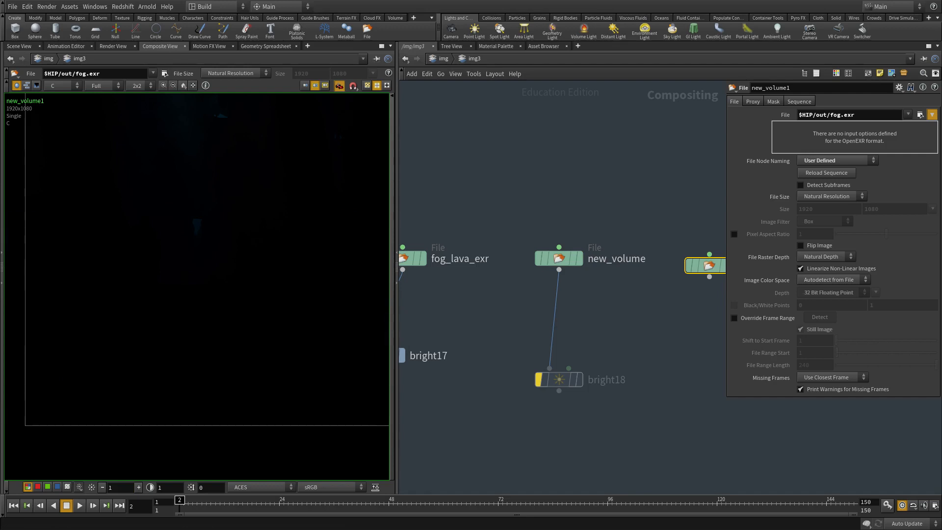
pyautogui.press('f')
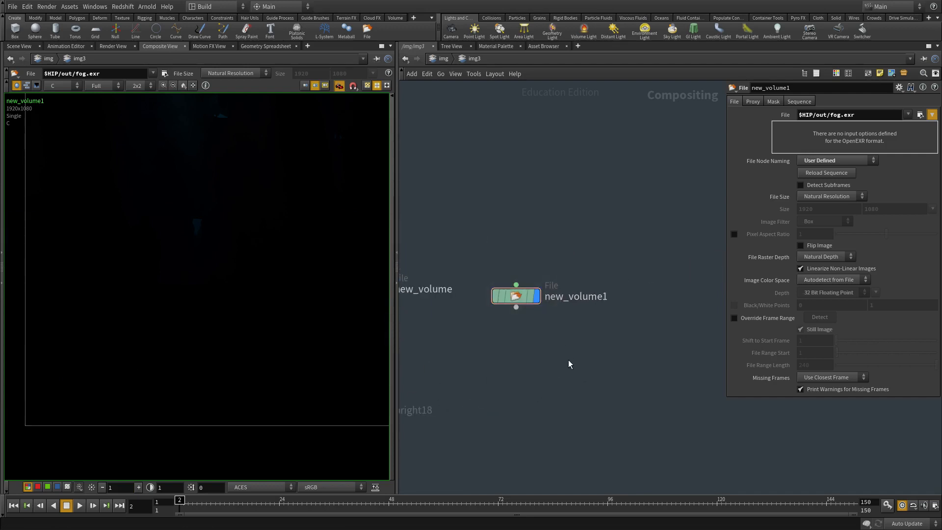
# Add a File node near new_volume1 and set its file path to $HIP/out/all_lights_fog.exr.
pyautogui.press('Tab')
pyautogui.write('file')
pyautogui.press('Return')
pyautogui.click(568, 361)
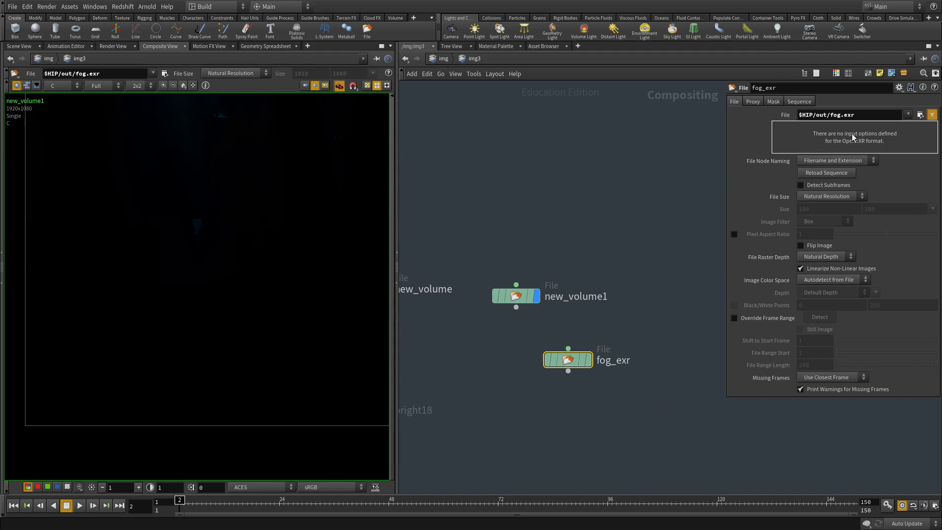
pyautogui.tripleClick(857, 115)
pyautogui.hotkey('ctrl', 'v')
pyautogui.press('Return')
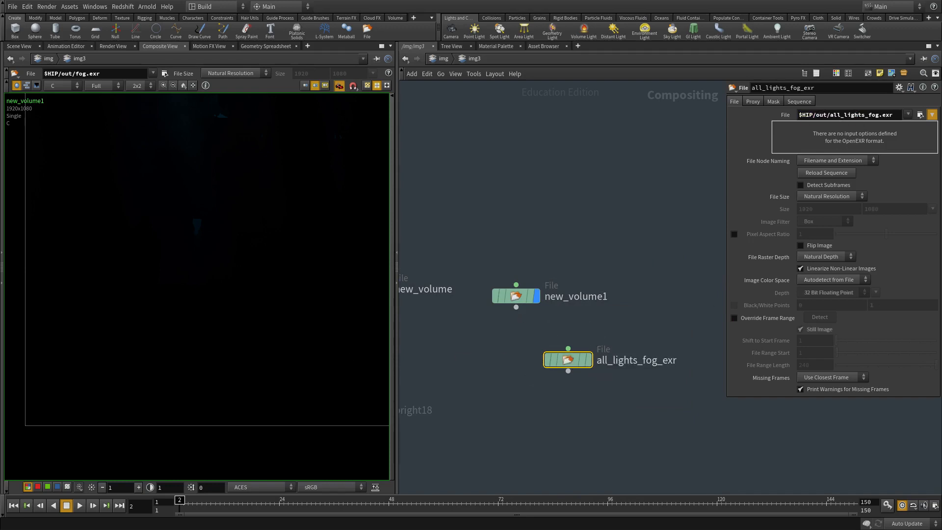
# Place the all_lights_fog_exr node beside new_volume1, display it in the composite view and inspect its lights.
pyautogui.scroll(-2, 177, 288)
pyautogui.moveTo(589, 365); pyautogui.dragTo(668, 301)
pyautogui.press('r')
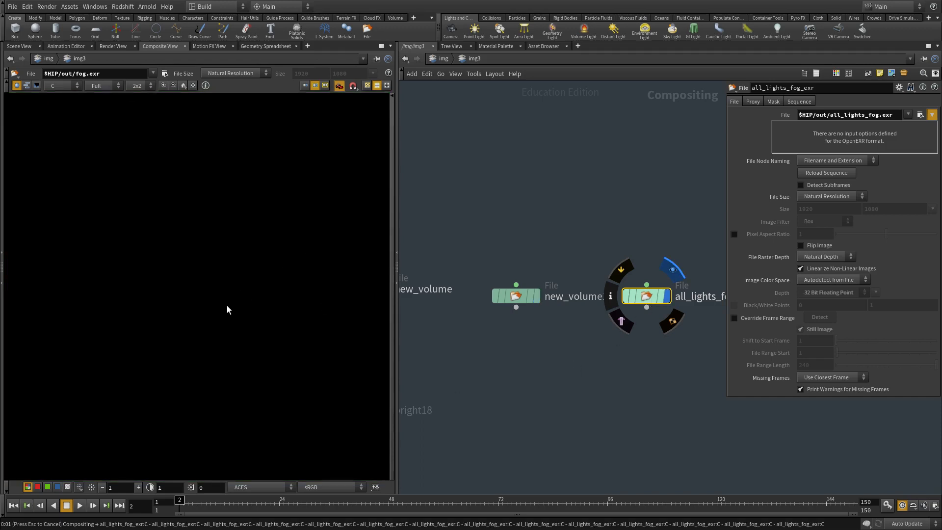
pyautogui.scroll(-2, 209, 297)
pyautogui.moveTo(200, 302); pyautogui.dragTo(107, 317, button='middle')
pyautogui.scroll(4, 102, 284)
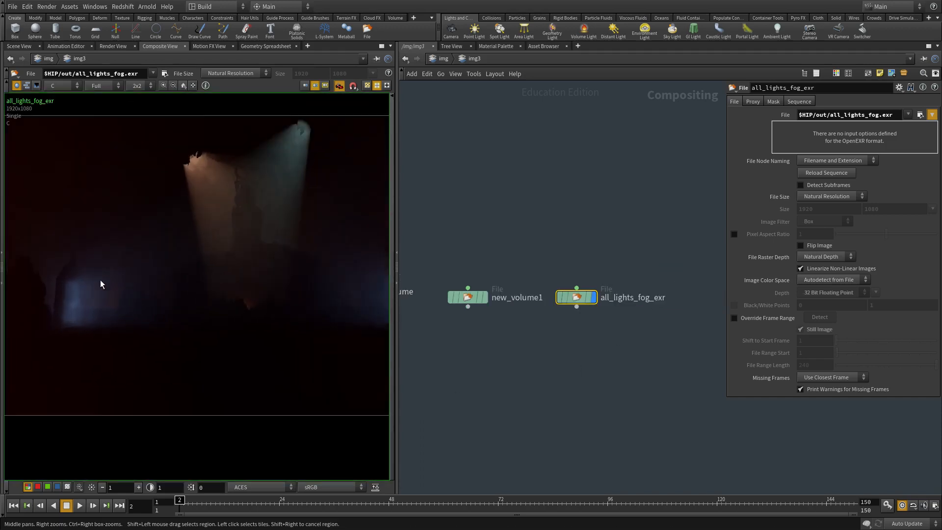
pyautogui.moveTo(118, 285); pyautogui.dragTo(221, 288, button='middle')
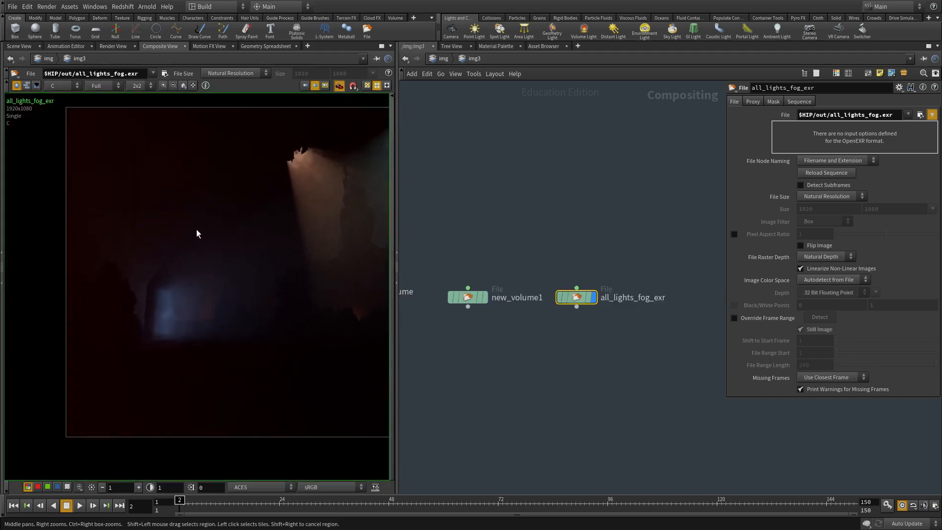
# View the RGBA_nebula and RGBA_keylights planes of all_lights_fog_exr in the composite view.
pyautogui.click(53, 86)
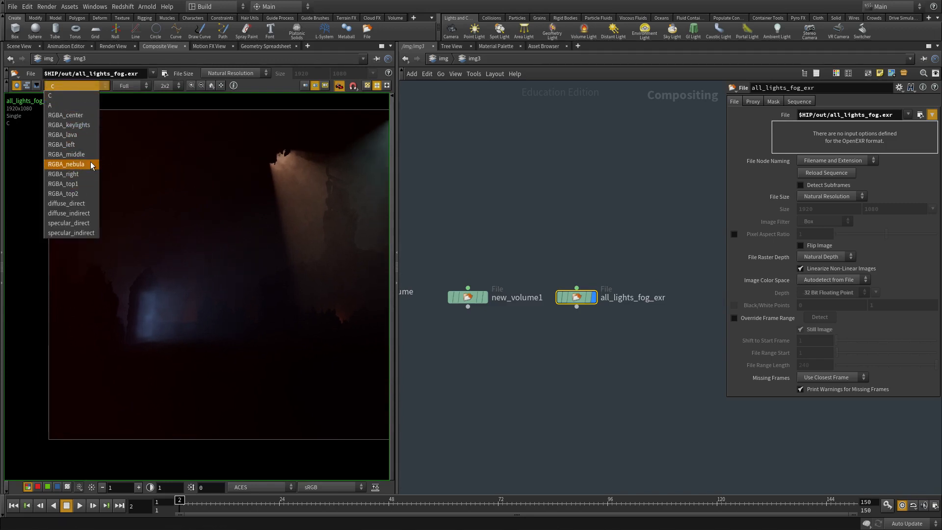
pyautogui.click(150, 243)
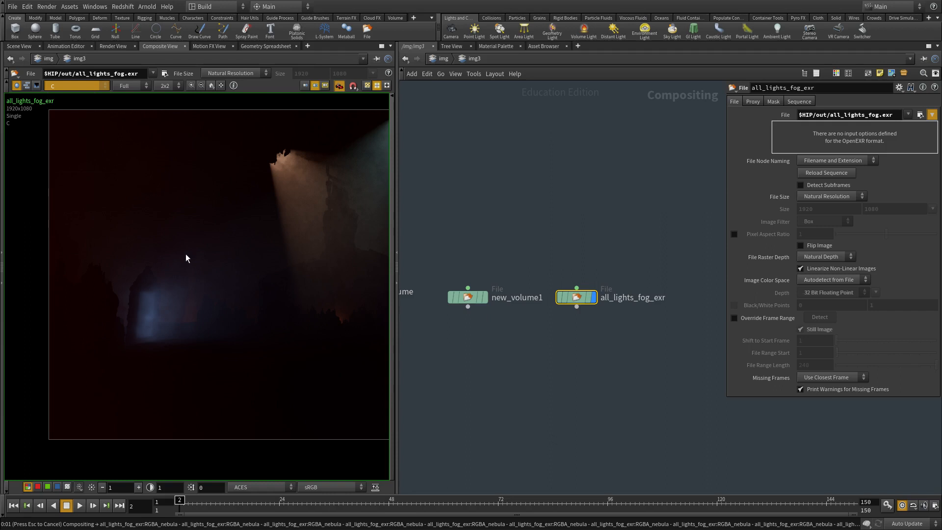
pyautogui.scroll(-4, 230, 385)
pyautogui.moveTo(321, 382); pyautogui.dragTo(147, 356, button='middle')
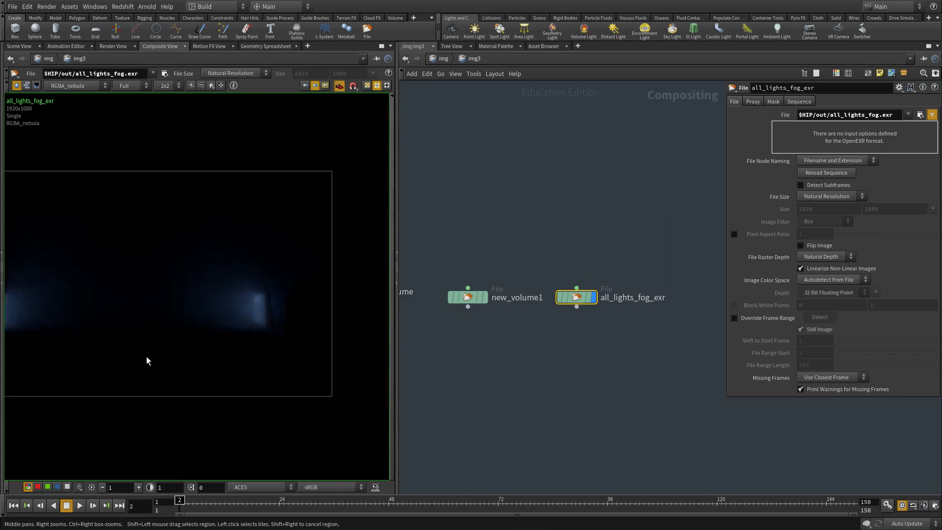
pyautogui.moveTo(198, 318); pyautogui.dragTo(340, 321, button='middle')
pyautogui.click(90, 86)
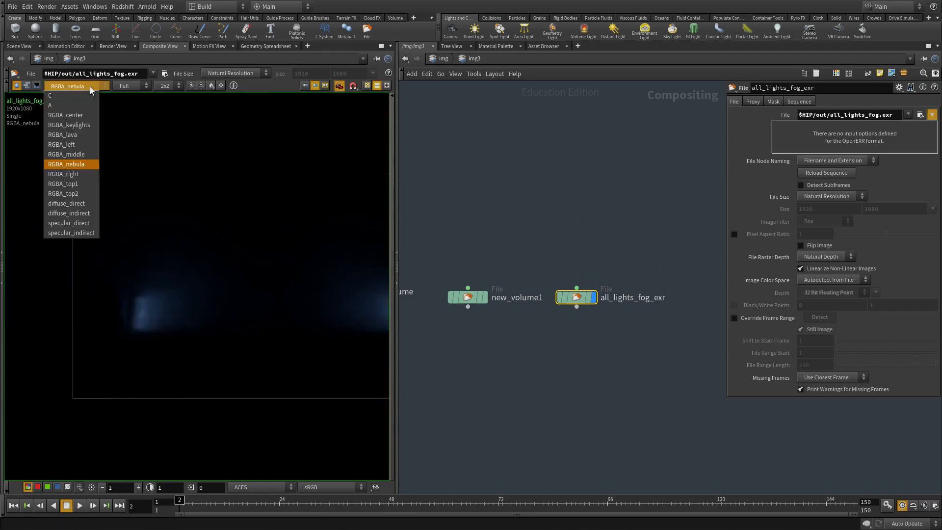
pyautogui.click(48, 122)
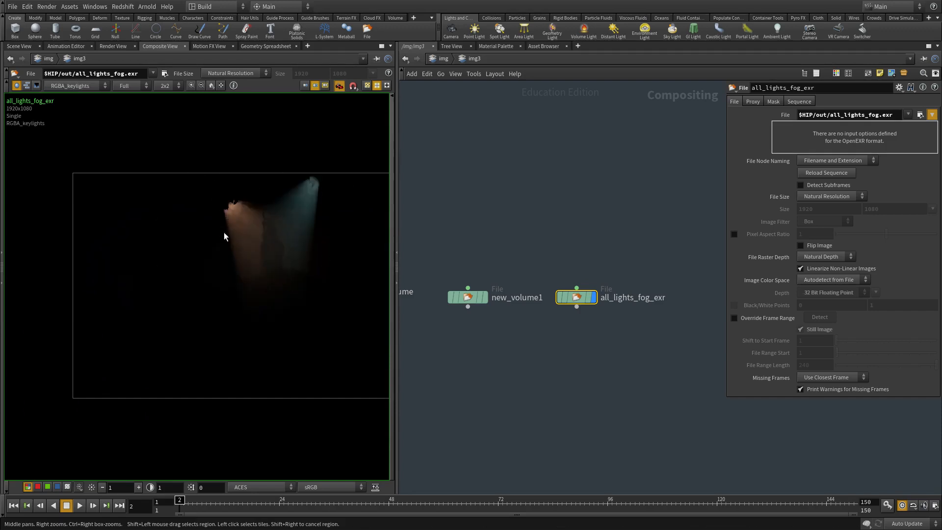
# Move the switch2 node sideways, away from the vertical wire running down from bright2.
pyautogui.scroll(-10, 584, 353)
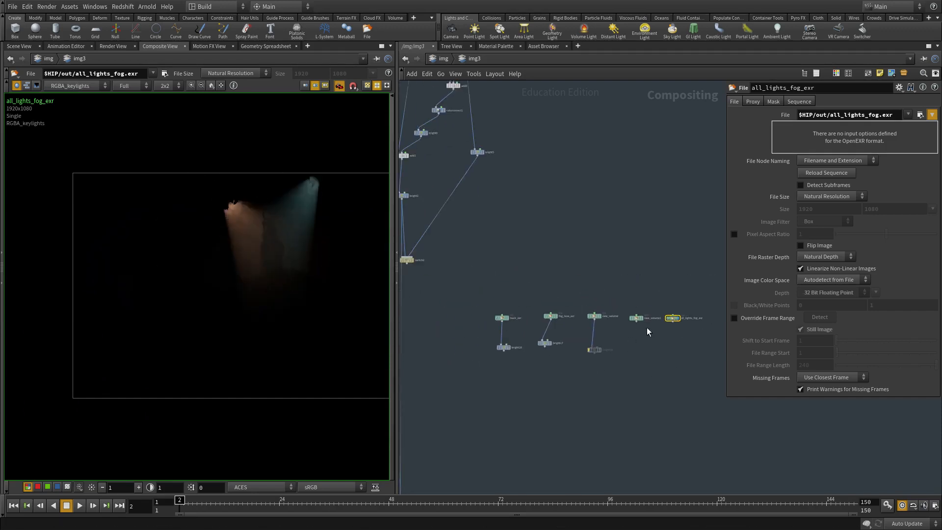
pyautogui.moveTo(491, 283); pyautogui.dragTo(643, 262, button='middle')
pyautogui.scroll(-2, 642, 263)
pyautogui.scroll(3, 607, 427)
pyautogui.moveTo(608, 427); pyautogui.dragTo(596, 363, button='middle')
pyautogui.scroll(2, 589, 301)
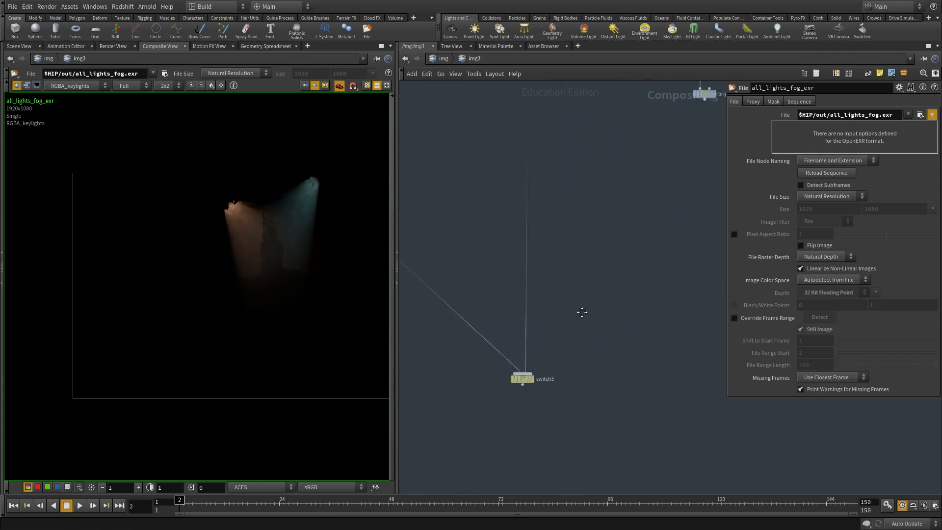
pyautogui.moveTo(585, 268); pyautogui.dragTo(564, 366, button='middle')
pyautogui.scroll(-2, 564, 366)
pyautogui.scroll(-1, 564, 369)
pyautogui.moveTo(542, 156); pyautogui.dragTo(551, 256, button='middle')
pyautogui.scroll(3, 550, 253)
pyautogui.moveTo(549, 297); pyautogui.dragTo(640, 274)
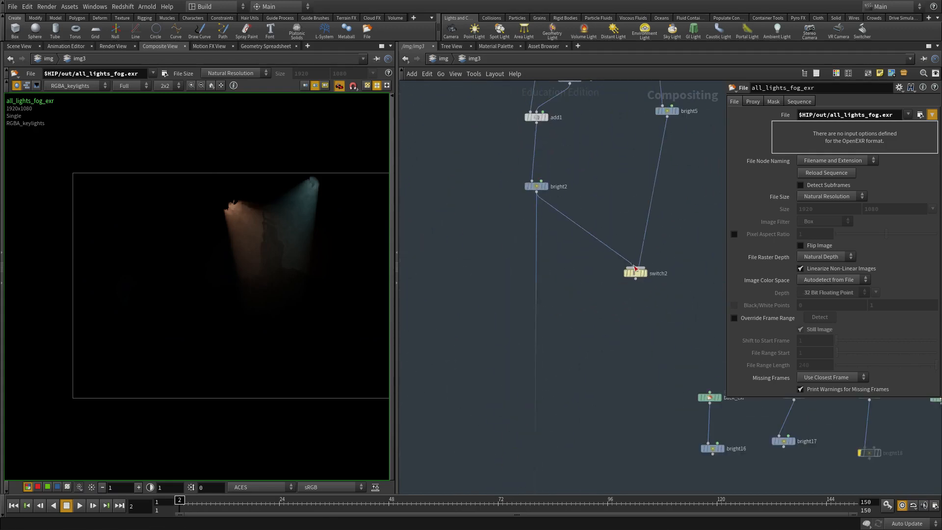
# Display bright2 in the composite view and set the viewport layout to one row.
pyautogui.click(546, 186)
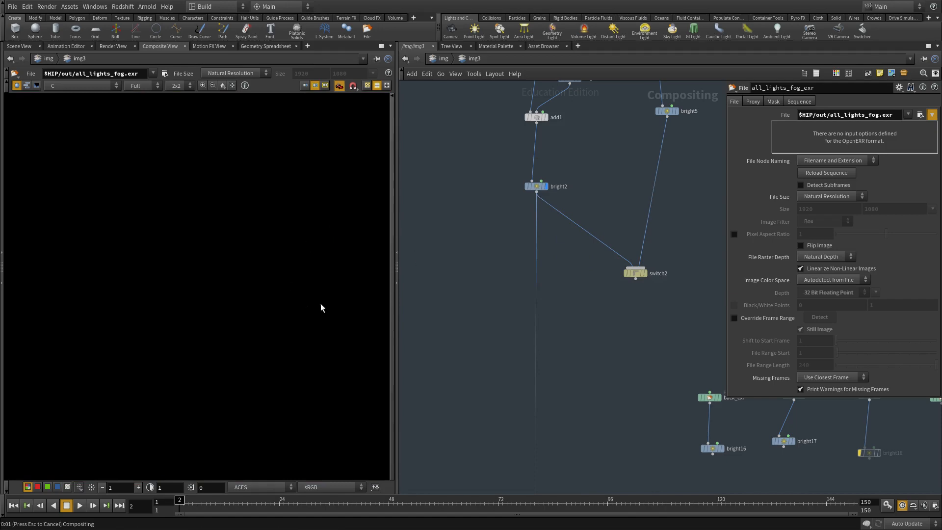
pyautogui.click(178, 87)
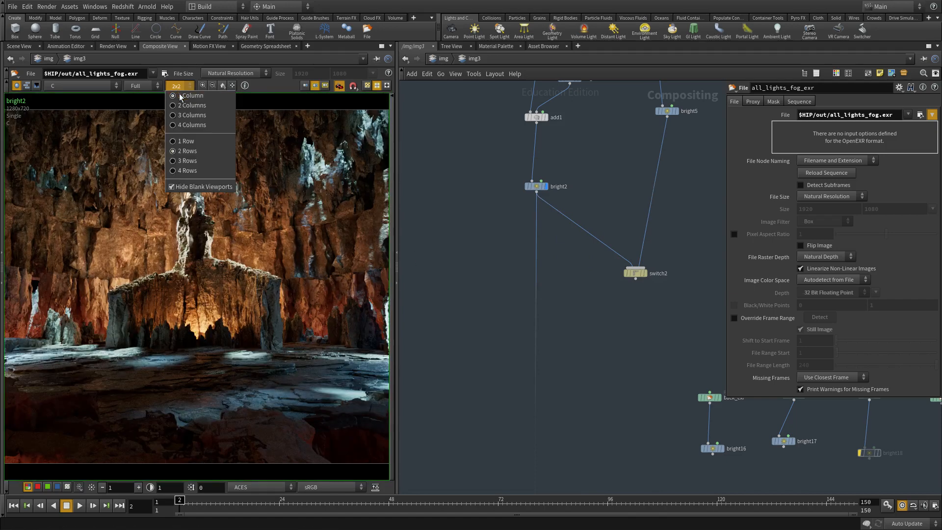
pyautogui.click(186, 141)
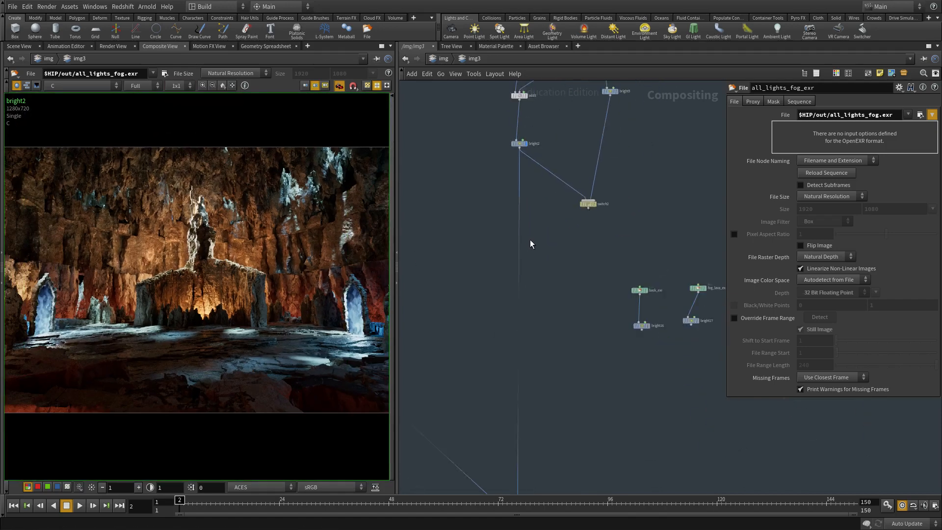
# Find the back_exr branch in the network and display bright16 in the composite view.
pyautogui.moveTo(528, 167); pyautogui.dragTo(506, 199, button='middle')
pyautogui.moveTo(649, 357); pyautogui.dragTo(614, 311, button='middle')
pyautogui.scroll(1, 613, 311)
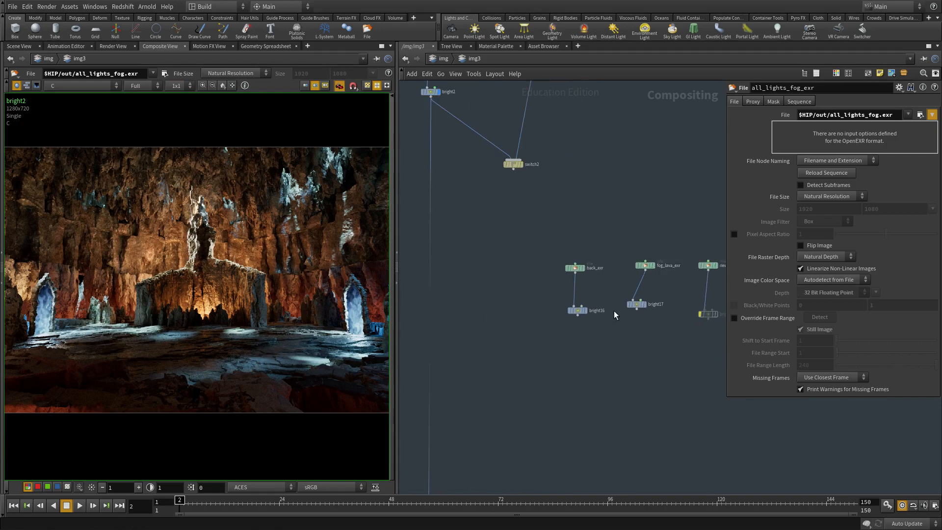
pyautogui.scroll(1, 614, 310)
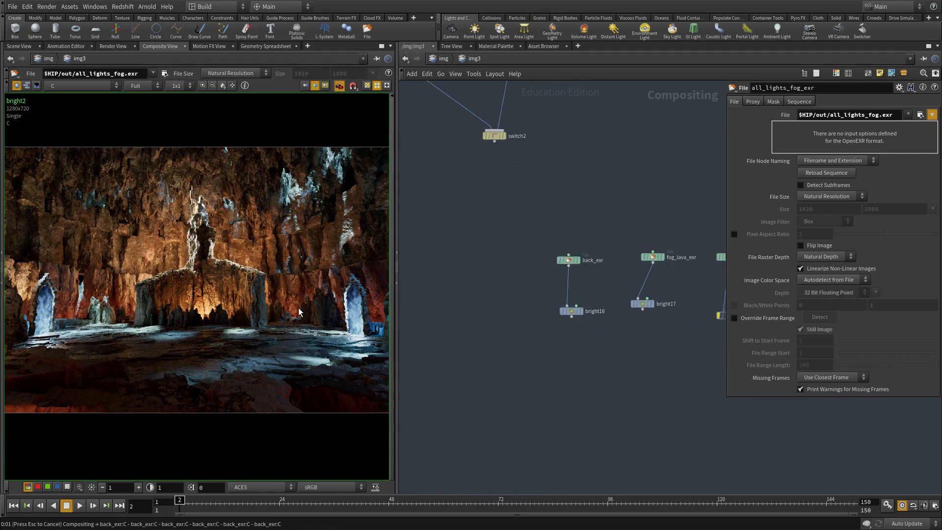
pyautogui.moveTo(529, 349); pyautogui.dragTo(549, 335, button='middle')
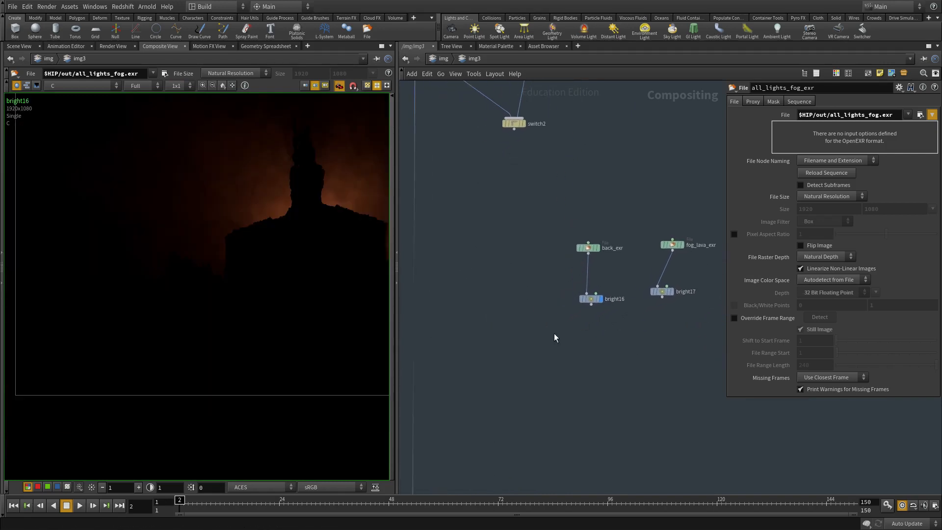
# Add a Delete node after bright16, set to delete Non-Scoped Planes & Components with plane scope C.
pyautogui.press('Tab')
pyautogui.write('del')
pyautogui.press('Return')
pyautogui.click(579, 349)
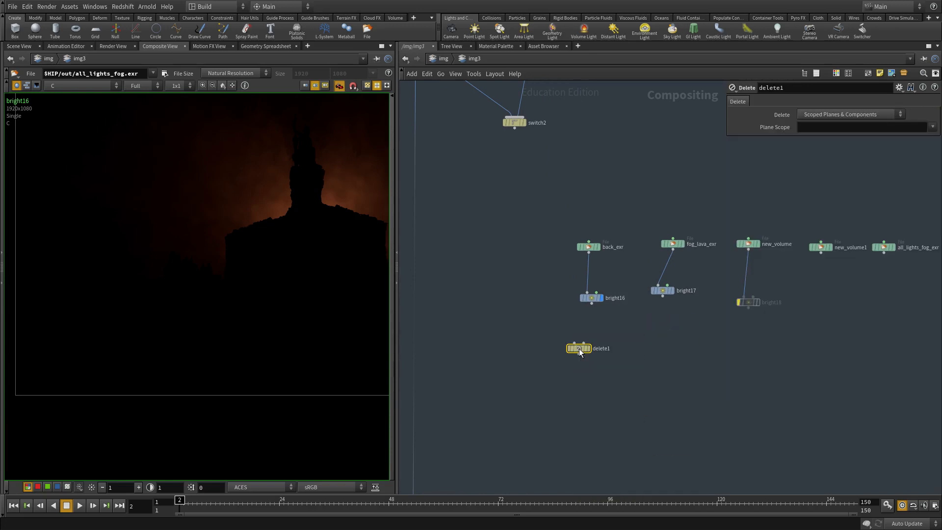
pyautogui.click(826, 114)
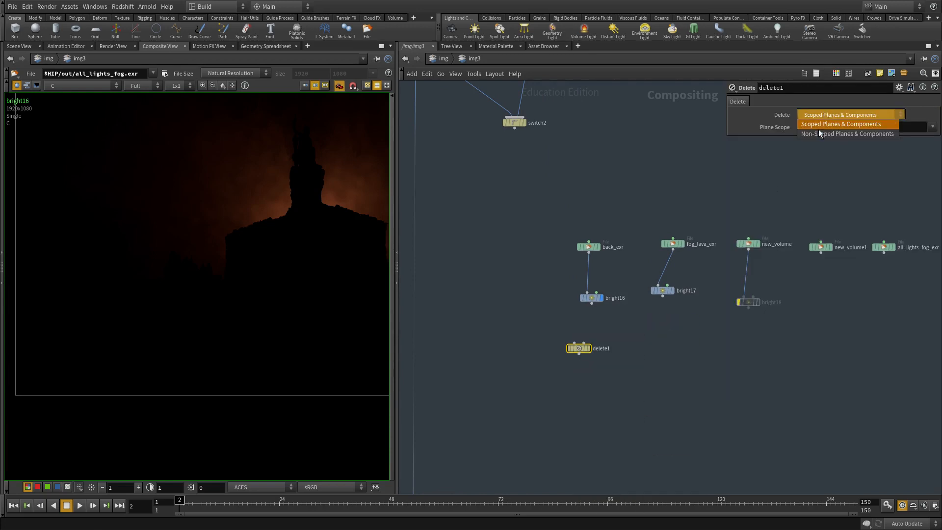
pyautogui.click(836, 126)
pyautogui.scroll(3, 591, 332)
# Duplicate the Delete node, insert the copy into the wire below bright2 and display it in the composite view.
pyautogui.hotkey('ctrl', 'c')
pyautogui.moveTo(565, 344); pyautogui.dragTo(638, 351, button='middle')
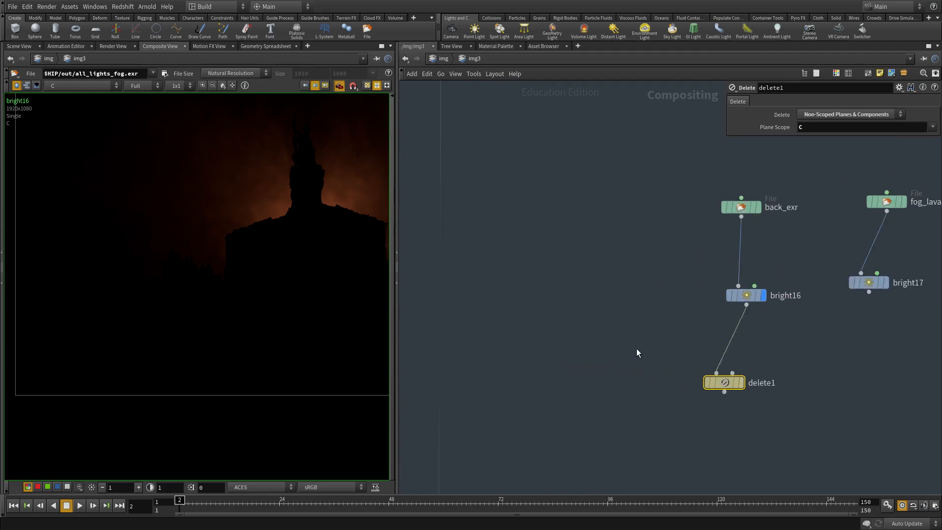
pyautogui.scroll(-3, 553, 312)
pyautogui.moveTo(553, 311); pyautogui.dragTo(570, 360, button='middle')
pyautogui.hotkey('ctrl', 'v')
pyautogui.moveTo(567, 371); pyautogui.dragTo(516, 420)
pyautogui.moveTo(561, 417); pyautogui.dragTo(576, 315, button='middle')
pyautogui.moveTo(543, 310); pyautogui.dragTo(542, 291)
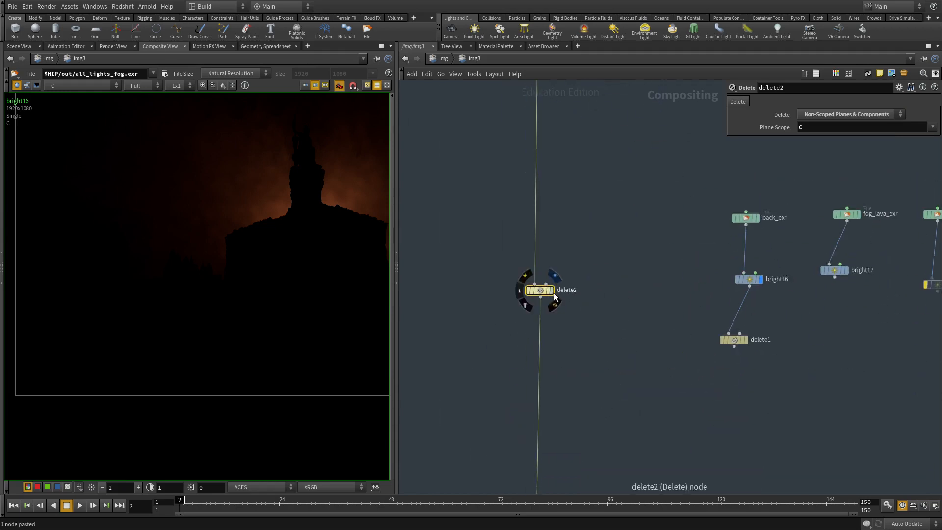
pyautogui.click(552, 291)
pyautogui.moveTo(551, 302); pyautogui.dragTo(548, 292, button='middle')
pyautogui.scroll(1, 677, 347)
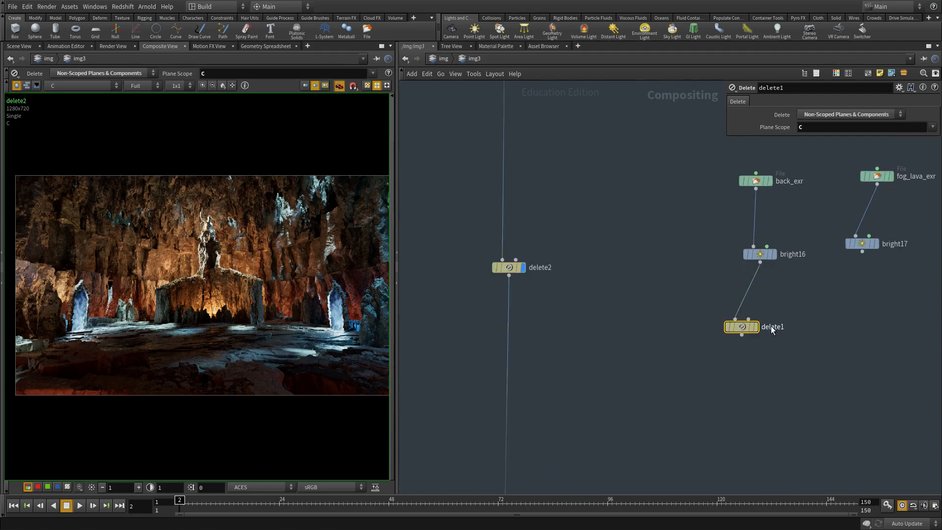
# Place an Add node below the two Delete nodes, connect delete2 and delete1 to its inputs, and display it.
pyautogui.click(756, 327)
pyautogui.press('Tab')
pyautogui.click(546, 407)
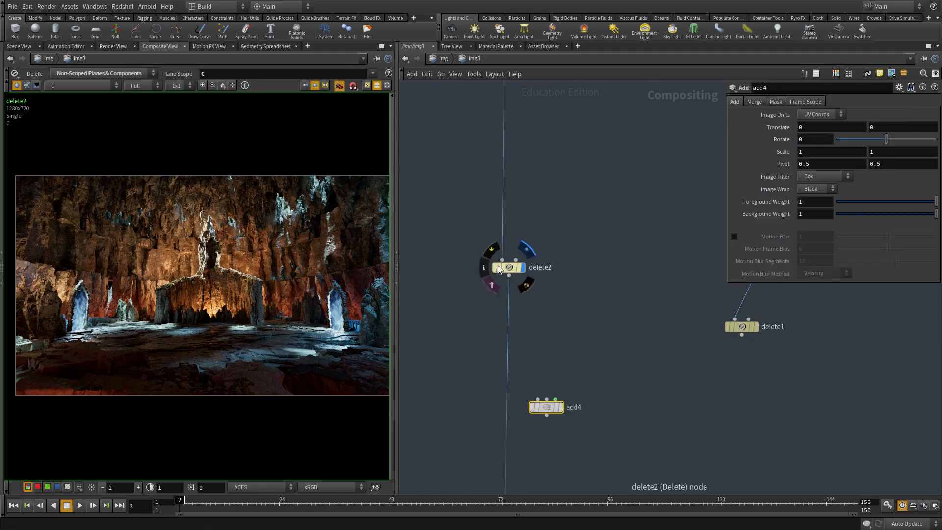
pyautogui.click(509, 278)
pyautogui.moveTo(538, 399); pyautogui.dragTo(509, 275)
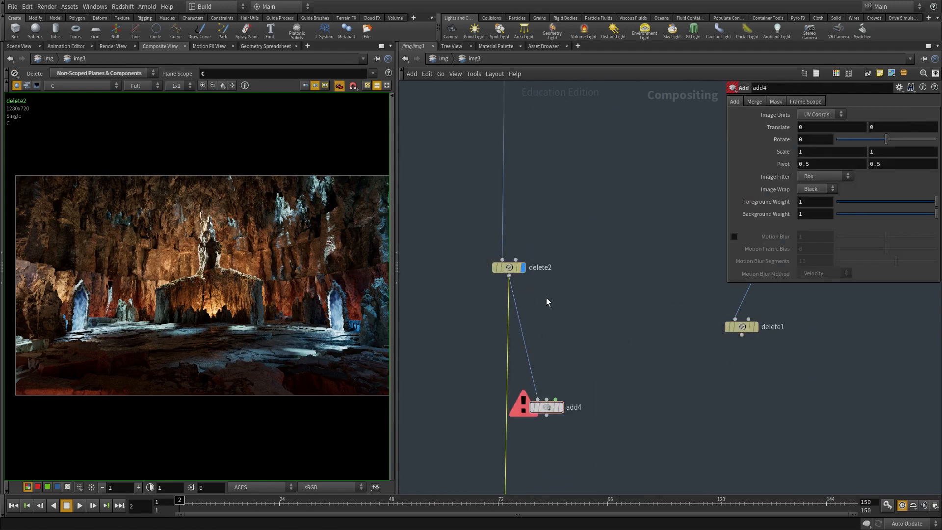
pyautogui.click(742, 335)
pyautogui.click(555, 399)
pyautogui.click(562, 409)
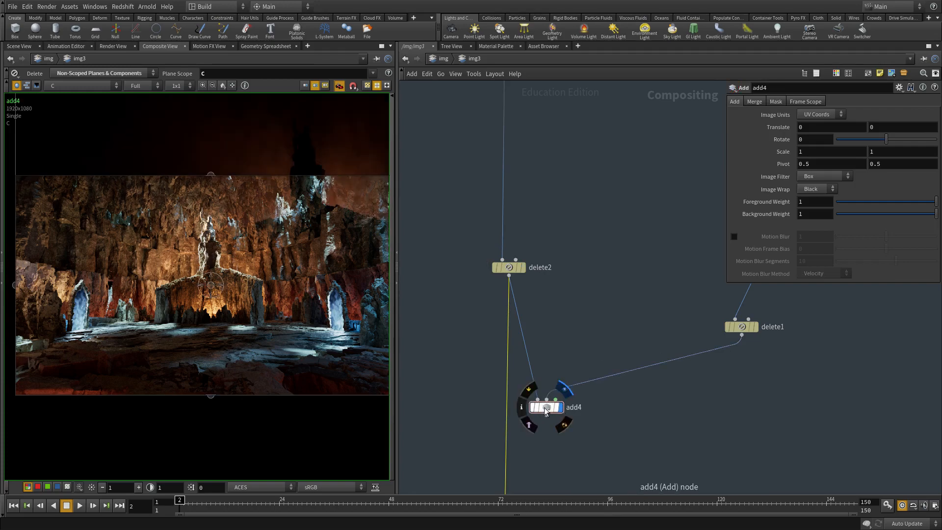
# Compare the frame sizes of the add4 and delete1 images, and select the back_exr file node.
pyautogui.scroll(-3, 462, 346)
pyautogui.scroll(-2, 276, 279)
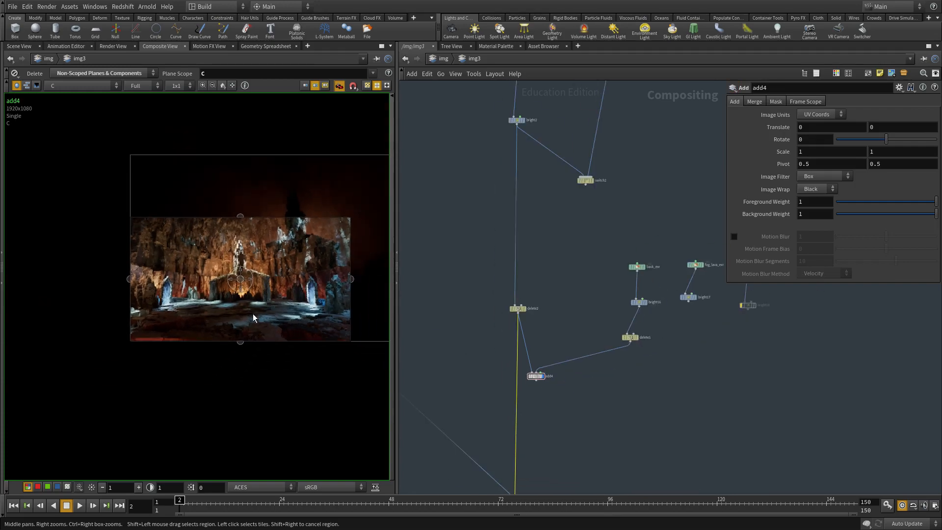
pyautogui.scroll(5, 562, 311)
pyautogui.click(603, 327)
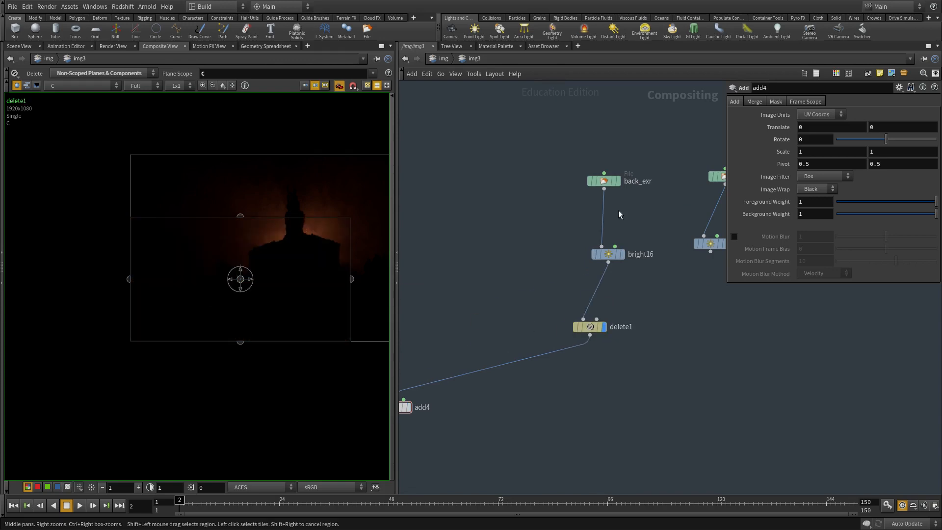
pyautogui.click(604, 181)
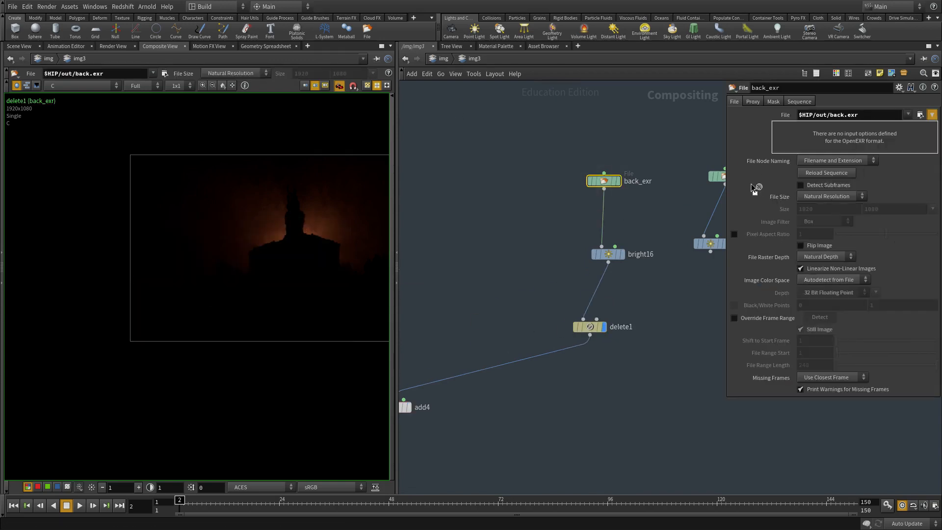
# Try Specific Depth as the file raster depth of back_exr, and restore Natural Depth.
pyautogui.click(819, 256)
pyautogui.click(814, 267)
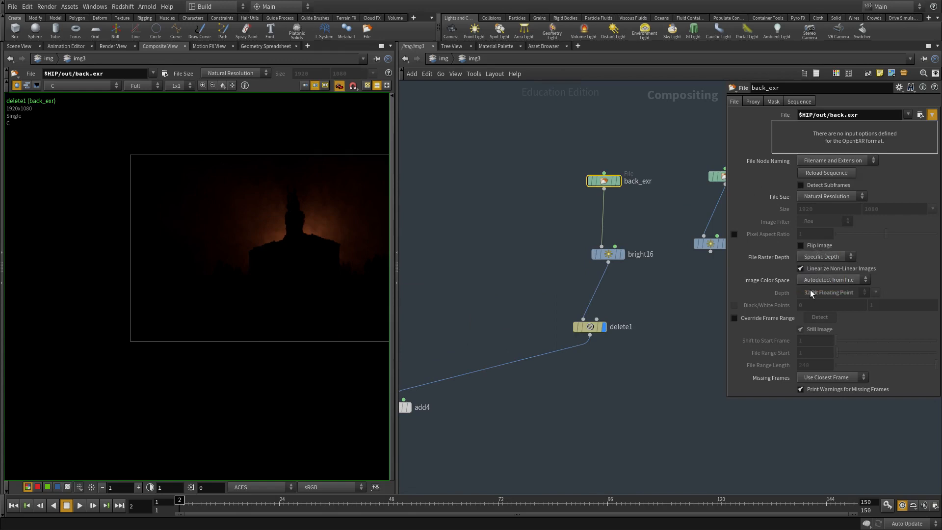
pyautogui.click(823, 258)
pyautogui.click(817, 257)
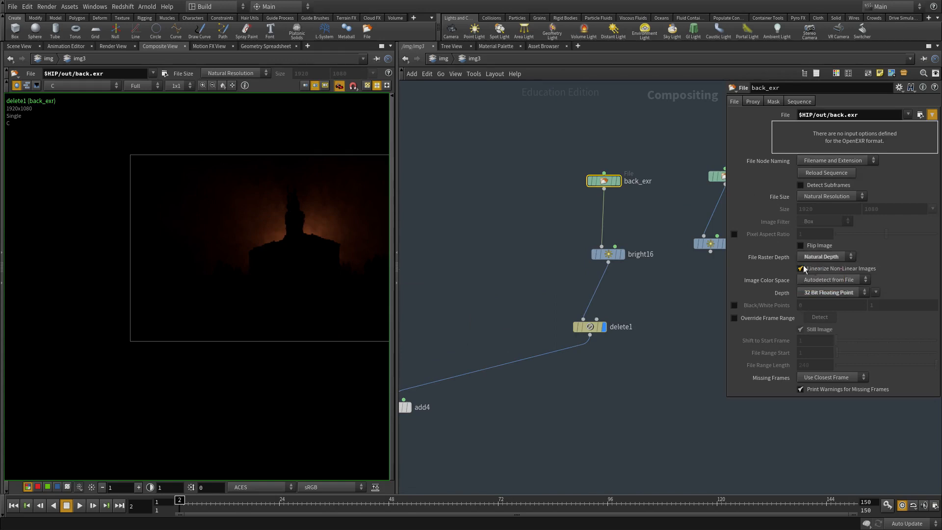
# Set the file size of back_exr to Specific Resolution at 1280 x 720.
pyautogui.click(808, 197)
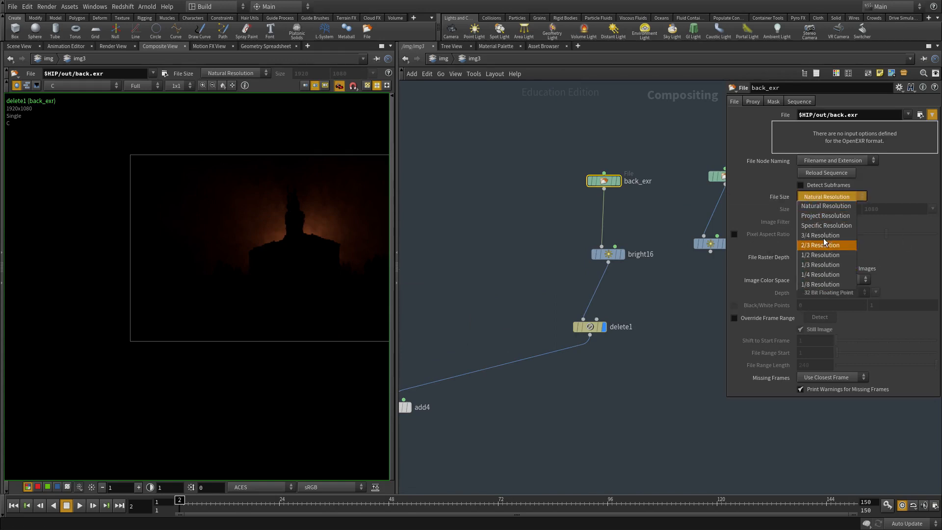
pyautogui.click(819, 226)
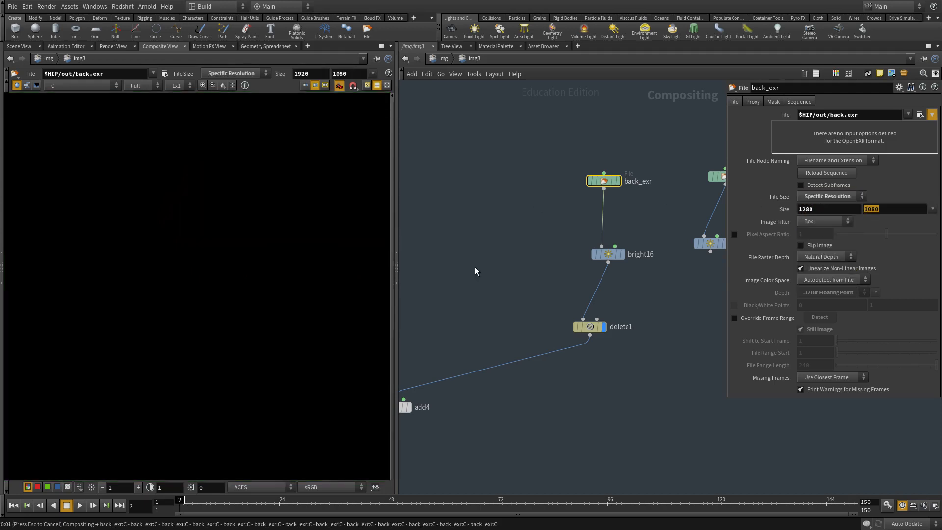
pyautogui.write('720')
pyautogui.press('Return')
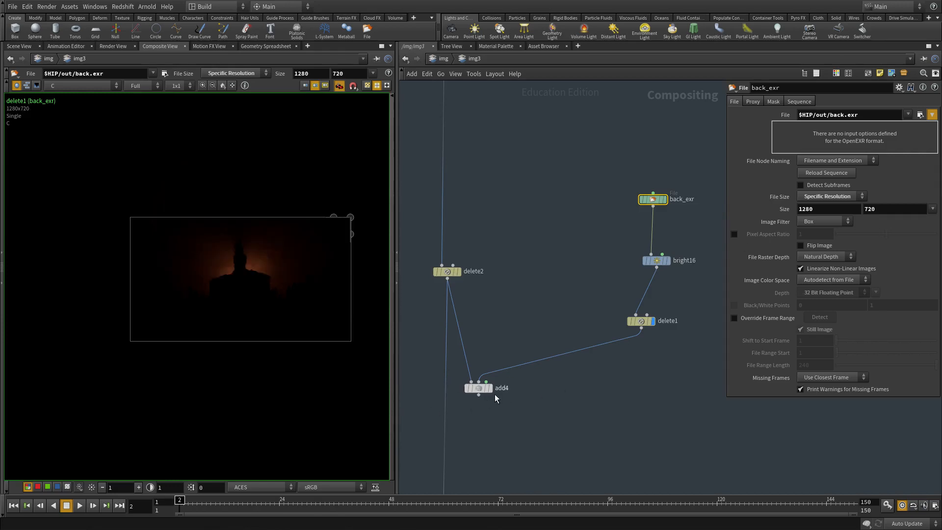
# Display add4 in the composite view and compare its image with that of delete2.
pyautogui.click(489, 388)
pyautogui.scroll(5, 199, 280)
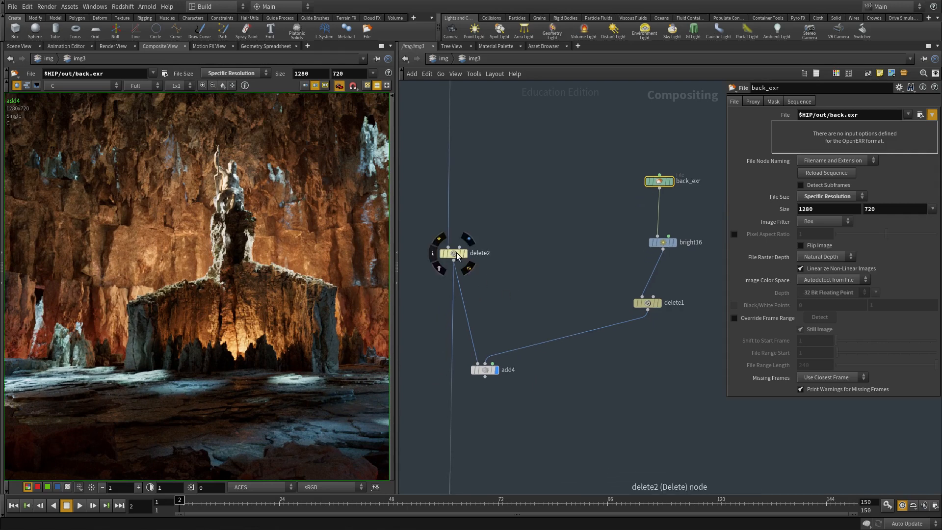
pyautogui.click(465, 253)
pyautogui.click(508, 329)
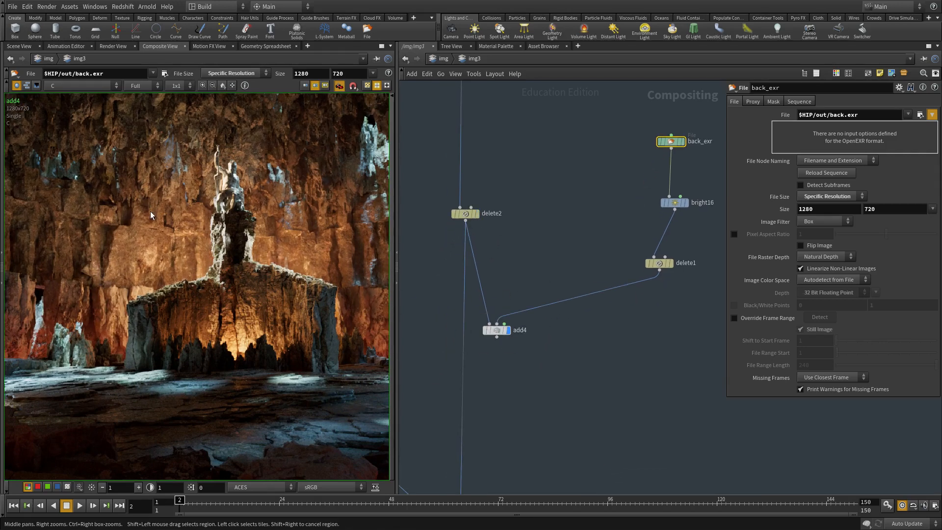
pyautogui.scroll(-2, 514, 313)
pyautogui.scroll(-1, 208, 256)
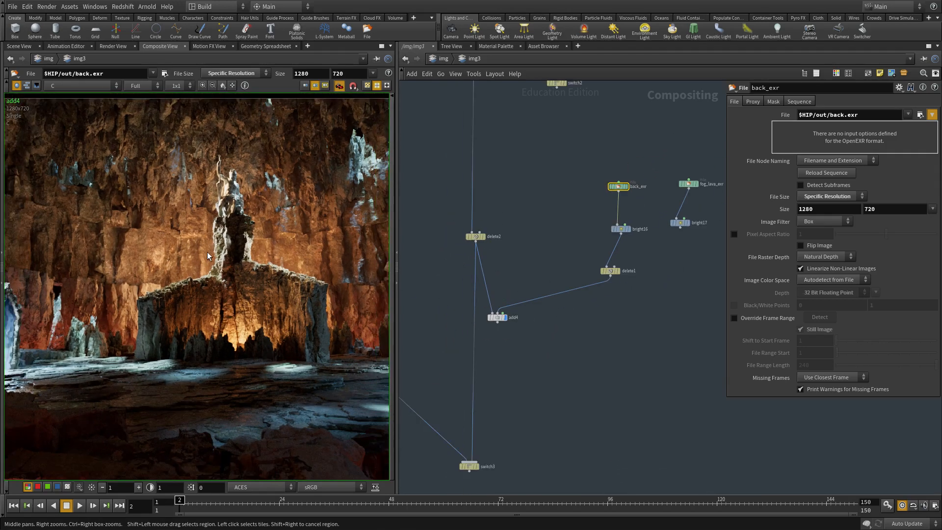
pyautogui.scroll(-1, 267, 305)
pyautogui.scroll(3, 539, 307)
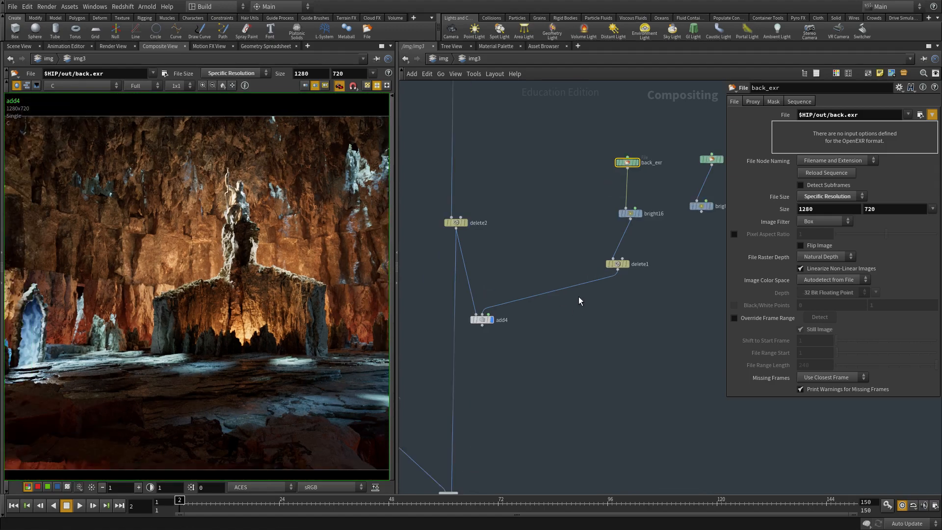
# Set the brightness of bright16, below back_exr, to 40.
pyautogui.moveTo(502, 261); pyautogui.dragTo(540, 275, button='middle')
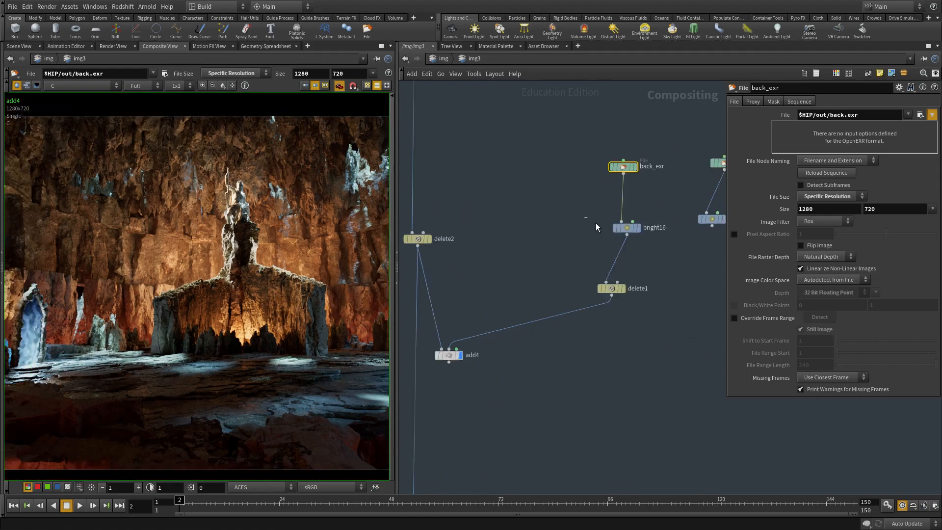
pyautogui.click(627, 228)
pyautogui.write('40')
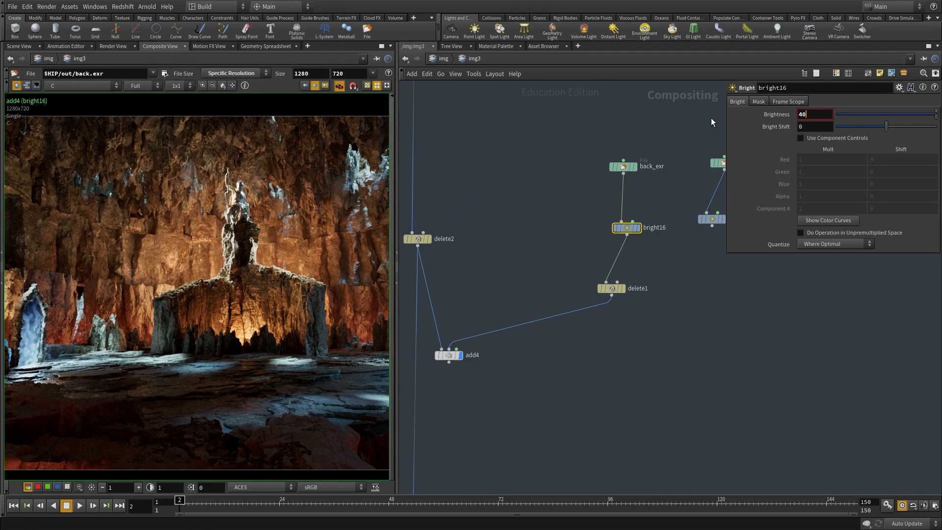
pyautogui.scroll(-1, 216, 346)
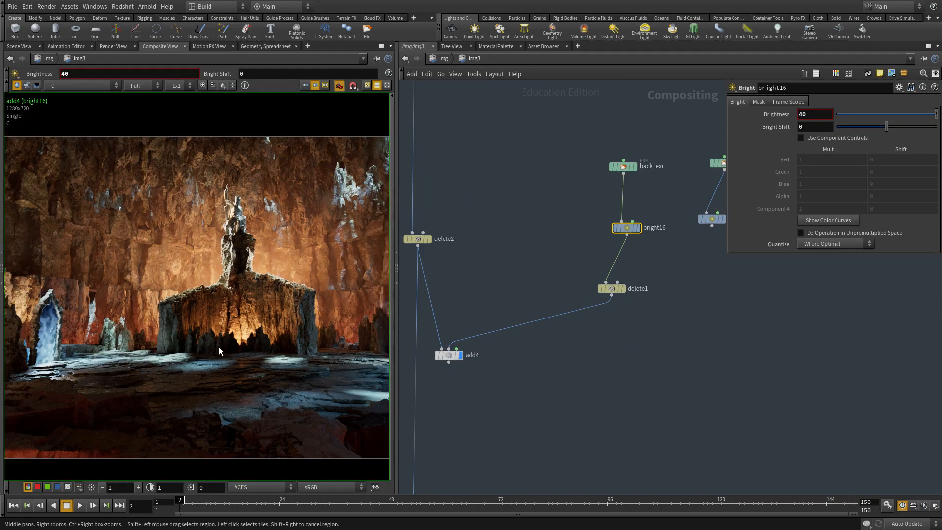
pyautogui.moveTo(219, 347); pyautogui.dragTo(260, 280, button='middle')
# Insert a Bright node into the wire between delete2 and add4 and set its brightness to 0.5.
pyautogui.moveTo(463, 286); pyautogui.dragTo(541, 347, button='middle')
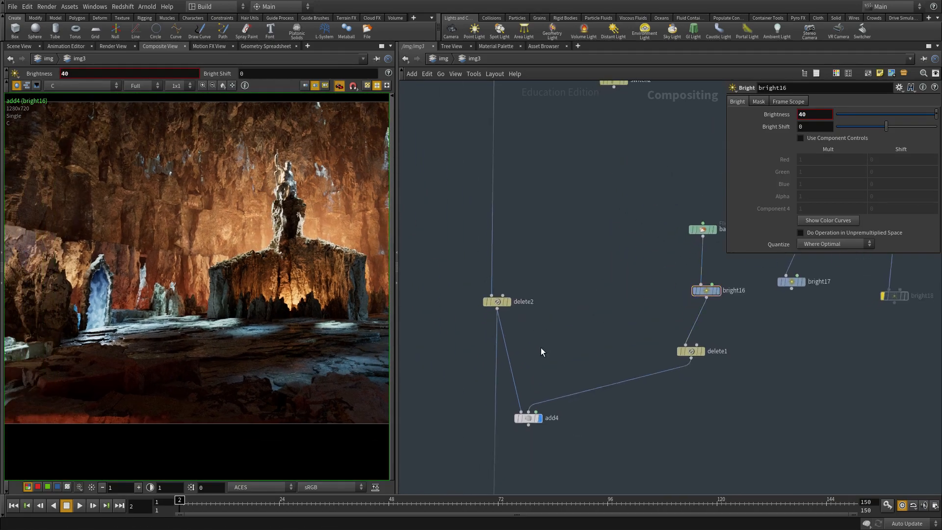
pyautogui.press('Tab')
pyautogui.write('b')
pyautogui.press('Return')
pyautogui.click(516, 372)
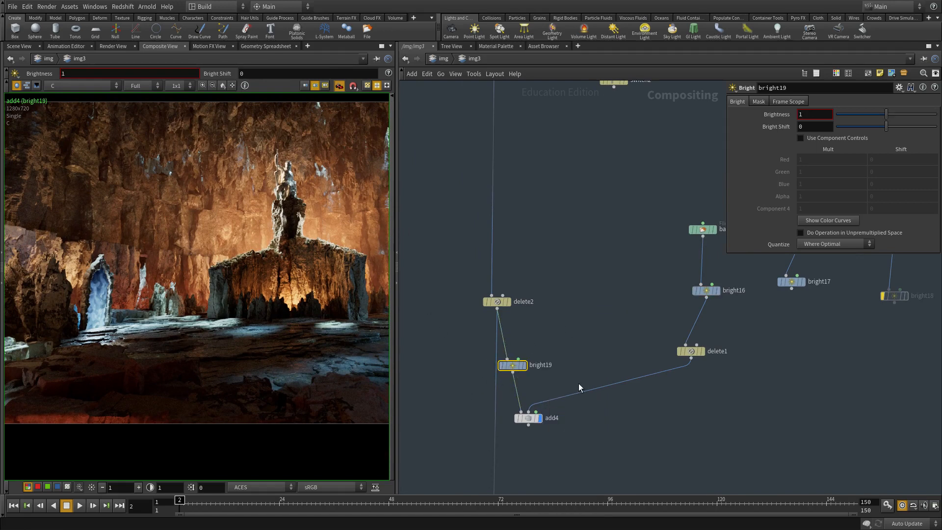
pyautogui.scroll(2, 578, 383)
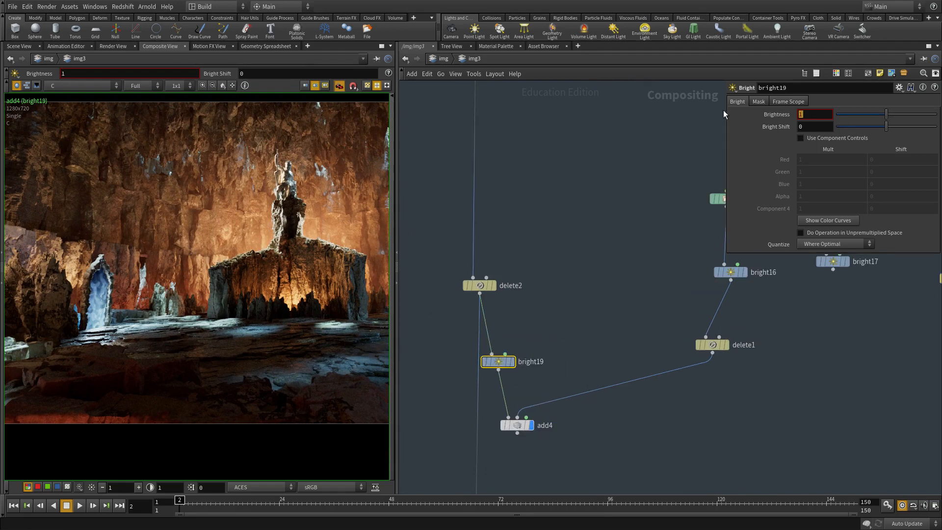
pyautogui.write('.5')
pyautogui.press('Return')
pyautogui.moveTo(550, 310); pyautogui.dragTo(555, 310, button='middle')
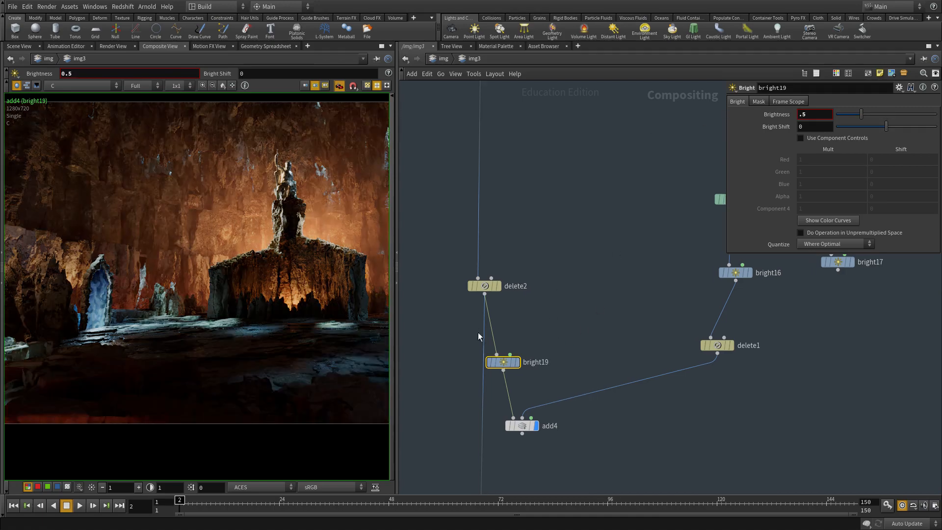
# Display bright19 and bright2 in turn to compare the darkened beauty image with its source.
pyautogui.click(517, 362)
pyautogui.scroll(-2, 141, 343)
pyautogui.moveTo(186, 339); pyautogui.dragTo(159, 335, button='middle')
pyautogui.scroll(1, 196, 340)
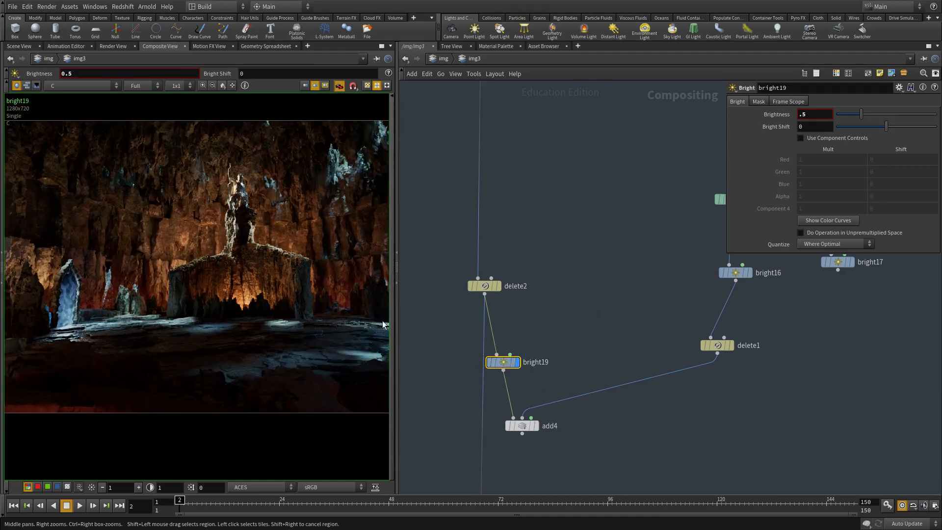
pyautogui.moveTo(522, 265); pyautogui.dragTo(535, 389, button='middle')
pyautogui.scroll(-4, 536, 389)
pyautogui.moveTo(532, 338); pyautogui.dragTo(531, 412, button='middle')
pyautogui.scroll(3, 517, 274)
pyautogui.click(517, 291)
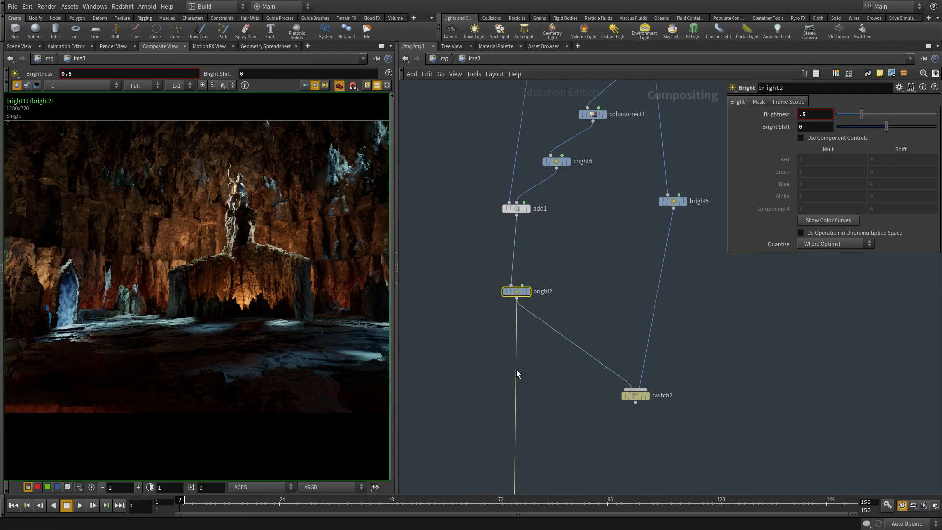
pyautogui.moveTo(517, 371); pyautogui.dragTo(532, 312, button='middle')
pyautogui.click(543, 232)
# Display the beauty_live_exr file node at the start of the network to examine the raw render.
pyautogui.moveTo(540, 406); pyautogui.dragTo(531, 223, button='middle')
pyautogui.moveTo(541, 326); pyautogui.dragTo(564, 476, button='middle')
pyautogui.moveTo(602, 100); pyautogui.dragTo(589, 502, button='middle')
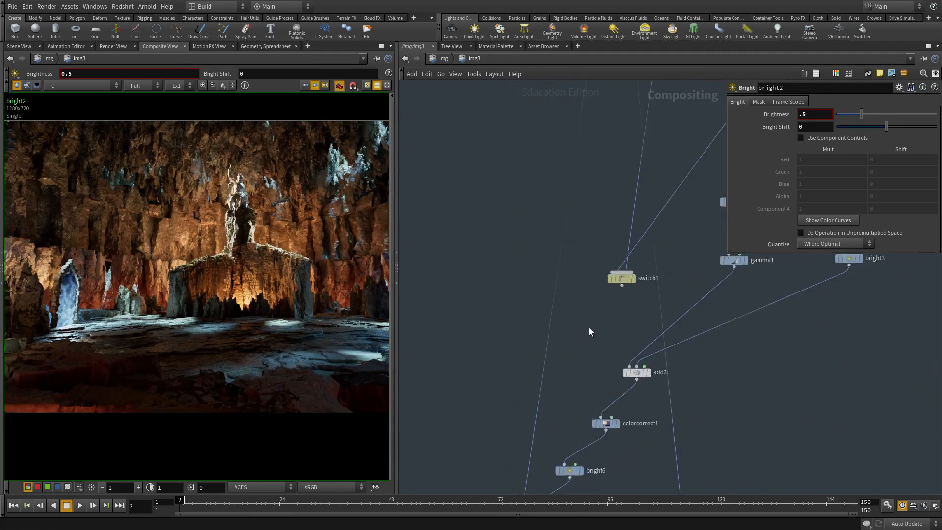
pyautogui.moveTo(597, 84); pyautogui.dragTo(539, 496, button='middle')
pyautogui.scroll(3, 566, 382)
pyautogui.moveTo(531, 367); pyautogui.dragTo(535, 361)
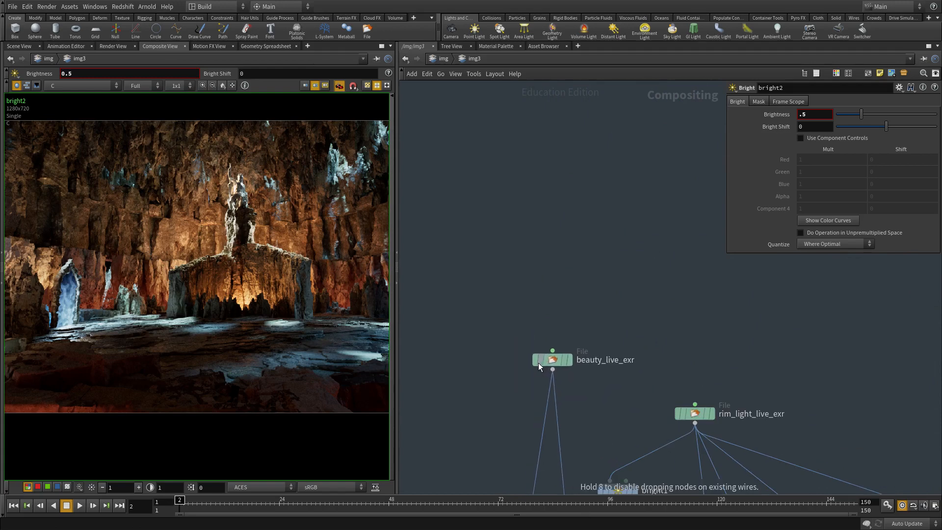
pyautogui.scroll(-2, 216, 235)
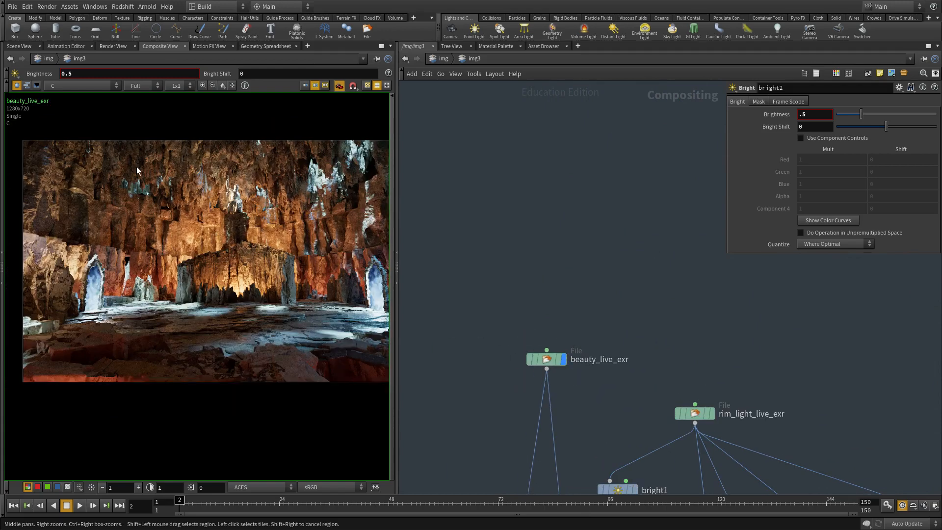
# Display bright2 to compare the graded image with the raw beauty render.
pyautogui.scroll(-3, 583, 316)
pyautogui.moveTo(528, 486); pyautogui.dragTo(561, 176, button='middle')
pyautogui.scroll(-1, 562, 176)
pyautogui.moveTo(511, 341); pyautogui.dragTo(530, 130, button='middle')
pyautogui.scroll(2, 553, 359)
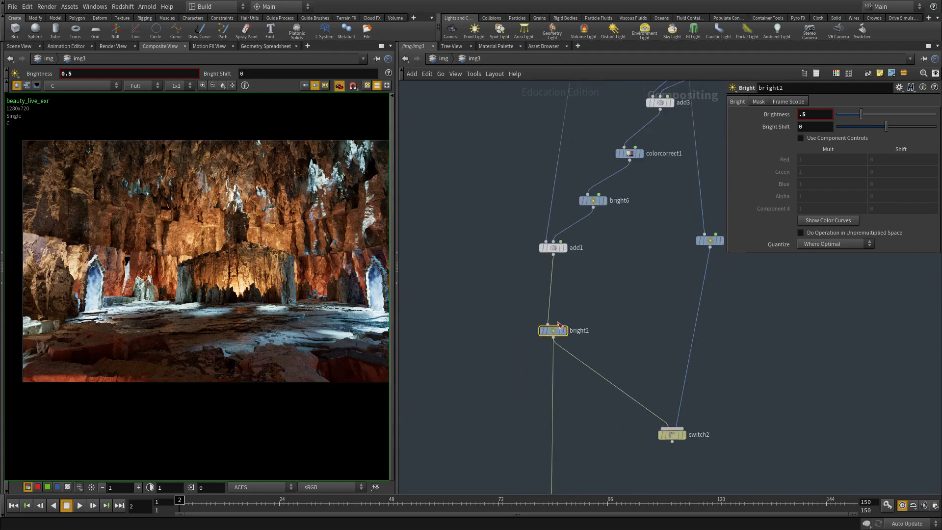
pyautogui.click(566, 330)
pyautogui.scroll(2, 216, 236)
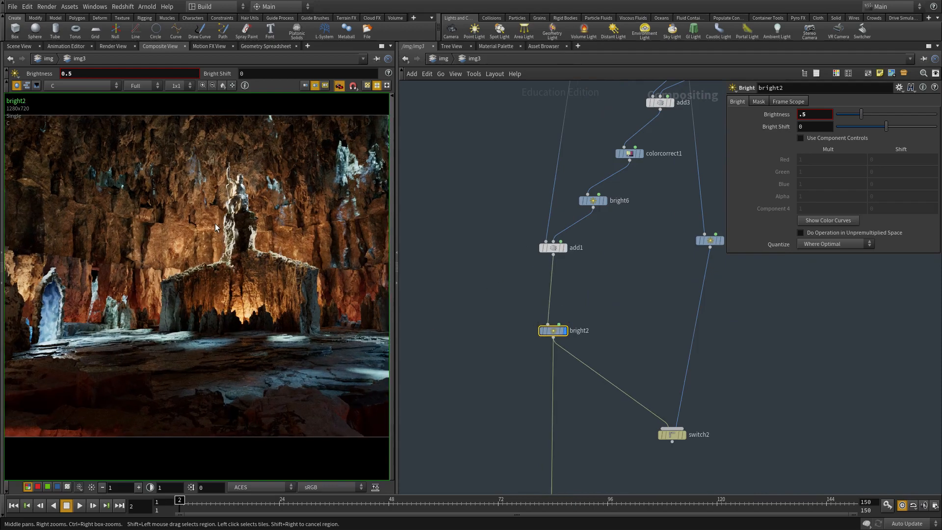
# Display add4 to examine the fog added over the darkened beauty render.
pyautogui.scroll(-3, 679, 363)
pyautogui.moveTo(638, 461); pyautogui.dragTo(608, 148, button='middle')
pyautogui.scroll(5, 606, 234)
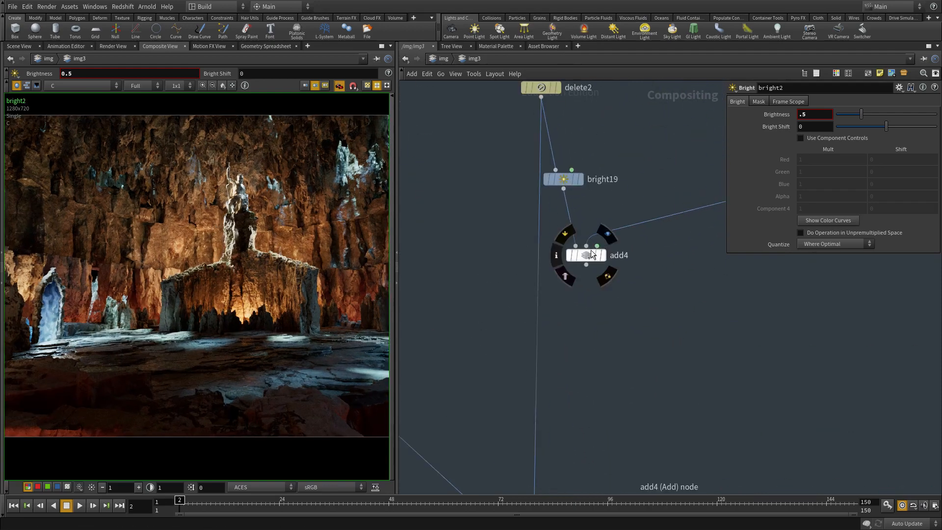
pyautogui.click(603, 255)
pyautogui.scroll(-1, 258, 293)
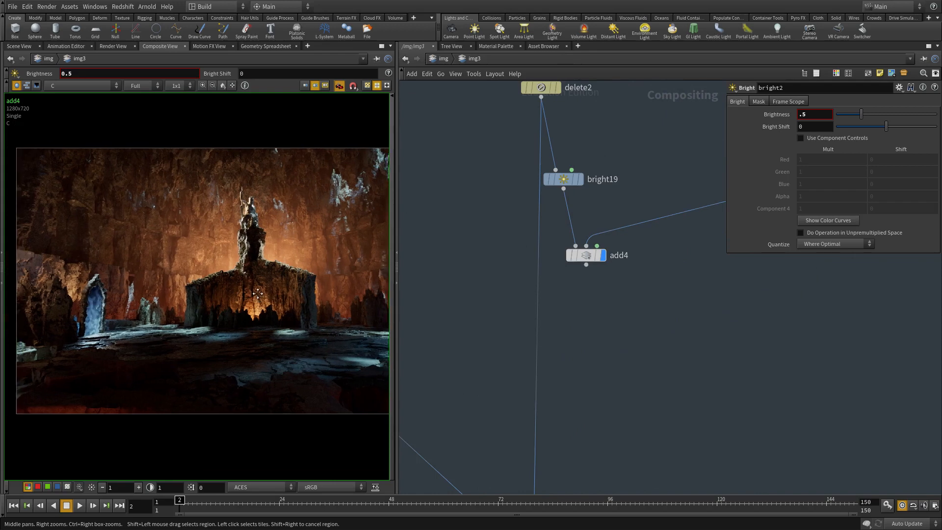
pyautogui.moveTo(257, 294); pyautogui.dragTo(259, 293, button='middle')
pyautogui.scroll(1, 561, 213)
# Set the brightness of bright19 to 0.8 and widen the composite view pane.
pyautogui.click(564, 175)
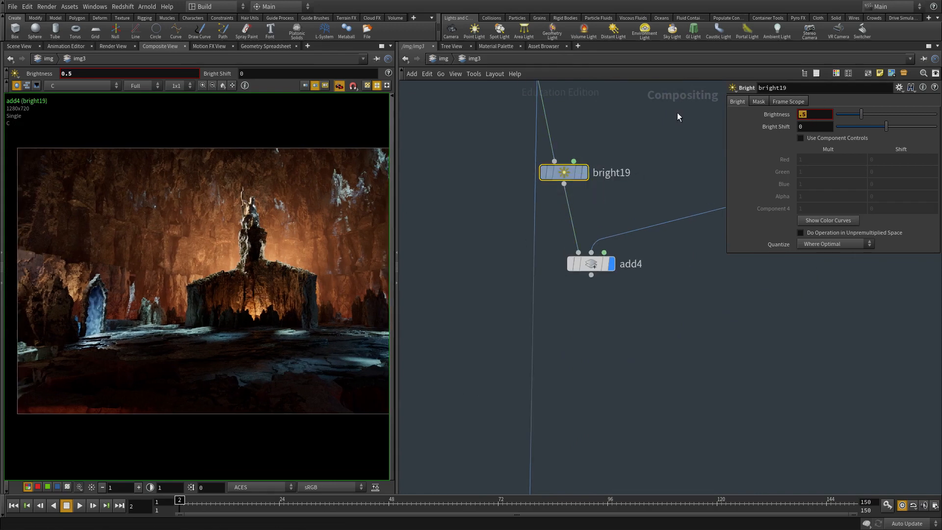
pyautogui.write('.8')
pyautogui.press('Return')
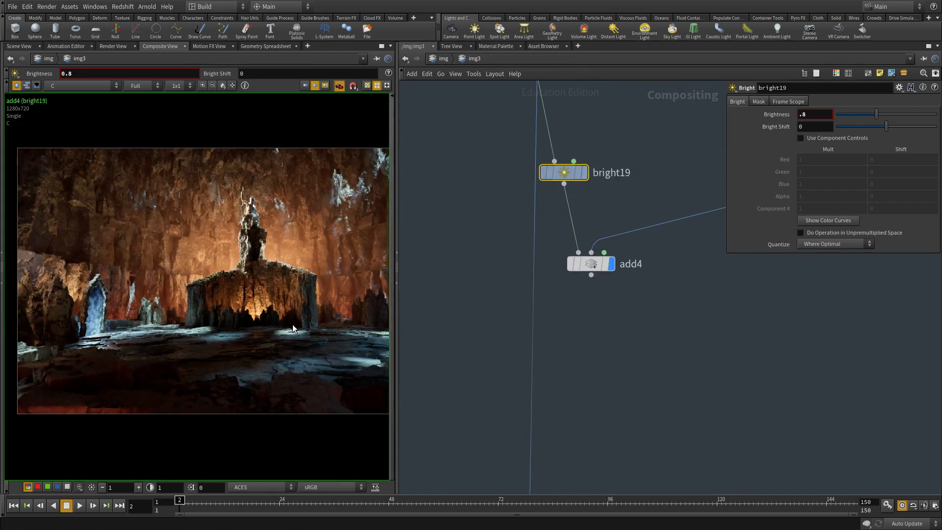
pyautogui.moveTo(397, 375); pyautogui.dragTo(441, 378)
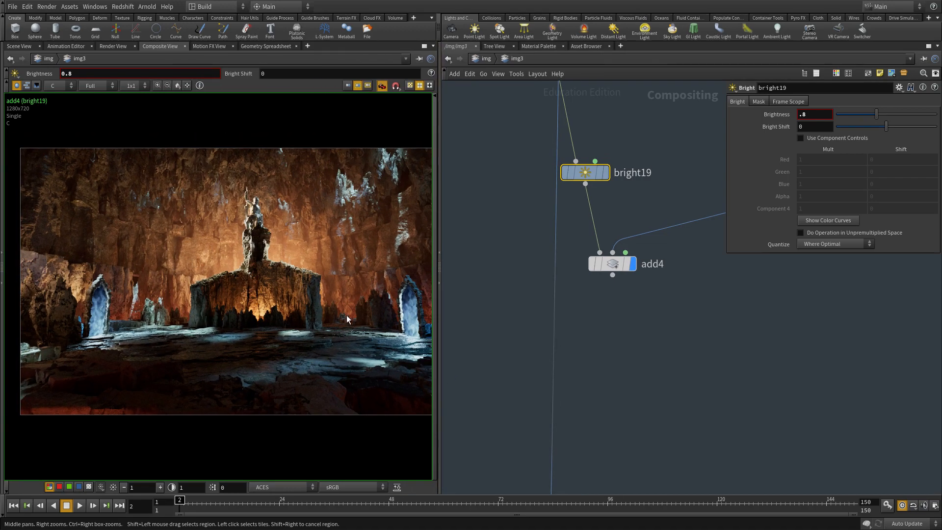
# Select add4 and compare the isolated fog image of delete1 with the combined add4 image.
pyautogui.moveTo(627, 316); pyautogui.dragTo(585, 359, button='middle')
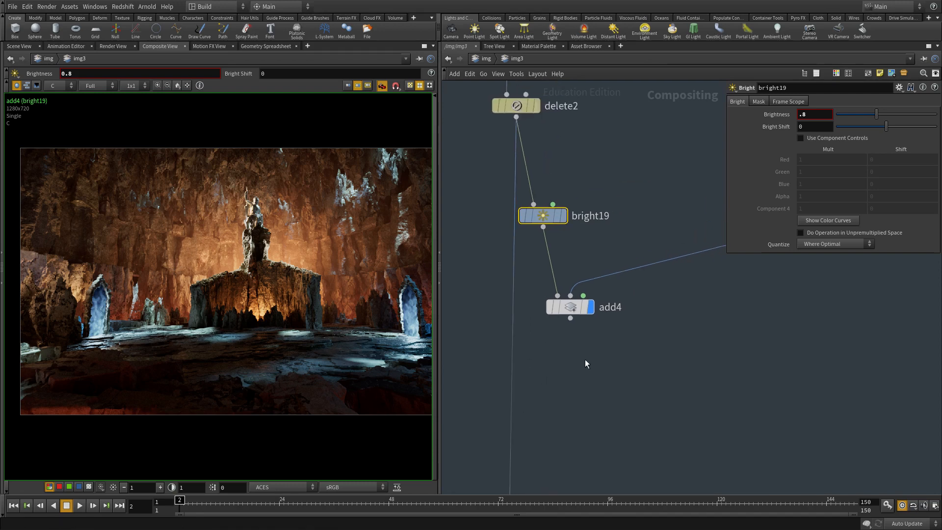
pyautogui.click(568, 307)
pyautogui.scroll(-3, 638, 362)
pyautogui.moveTo(650, 370); pyautogui.dragTo(549, 406, button='middle')
pyautogui.click(696, 278)
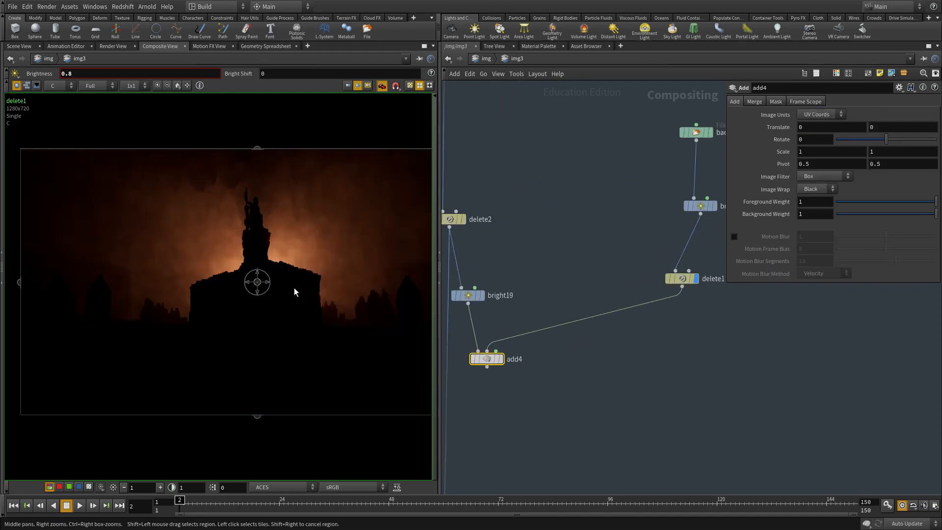
pyautogui.moveTo(688, 332); pyautogui.dragTo(807, 335, button='middle')
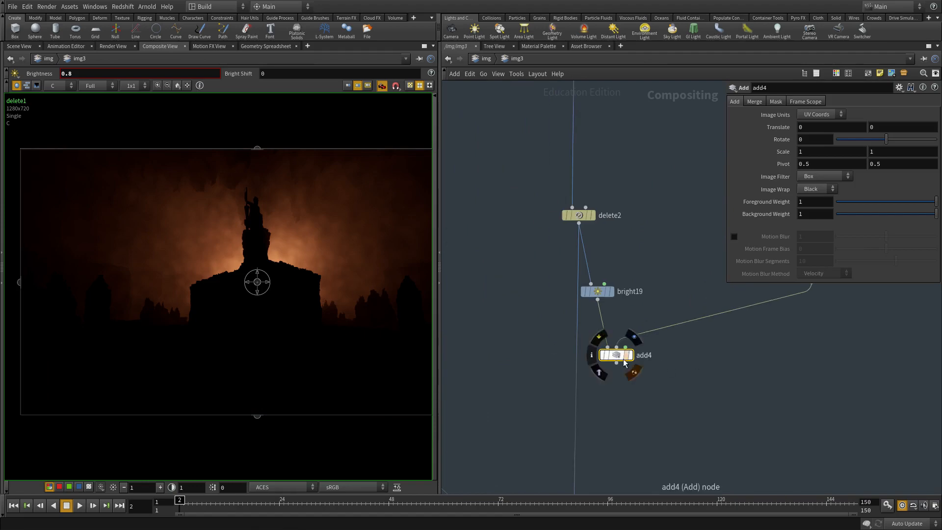
pyautogui.click(631, 356)
# Try a brightness of 100 on bright16 and examine the fog around the statue.
pyautogui.moveTo(883, 292); pyautogui.dragTo(620, 346, button='middle')
pyautogui.click(567, 258)
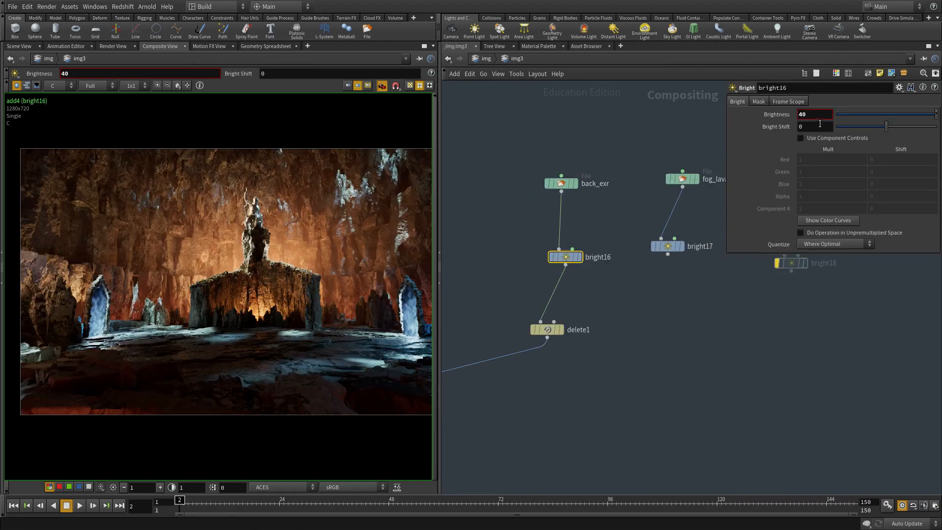
pyautogui.write('100')
pyautogui.press('Return')
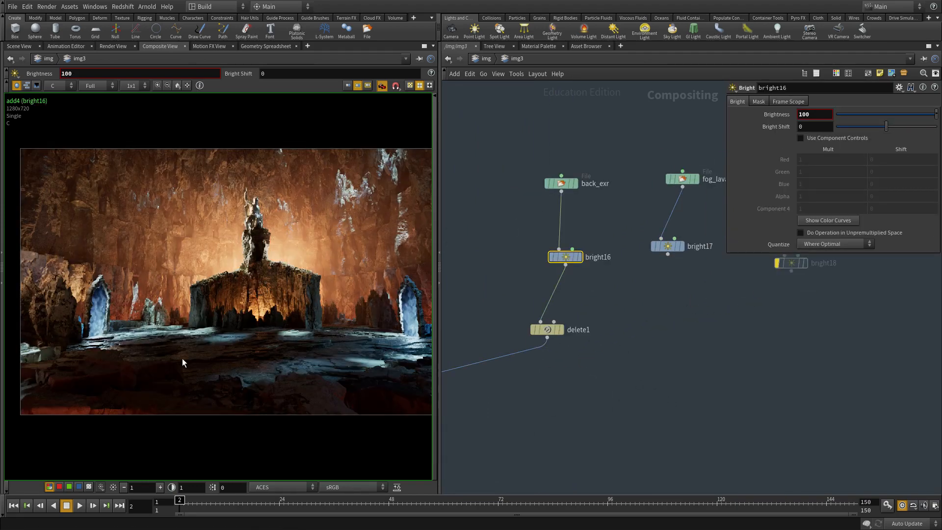
pyautogui.scroll(2, 254, 294)
pyautogui.moveTo(283, 269); pyautogui.dragTo(324, 272, button='middle')
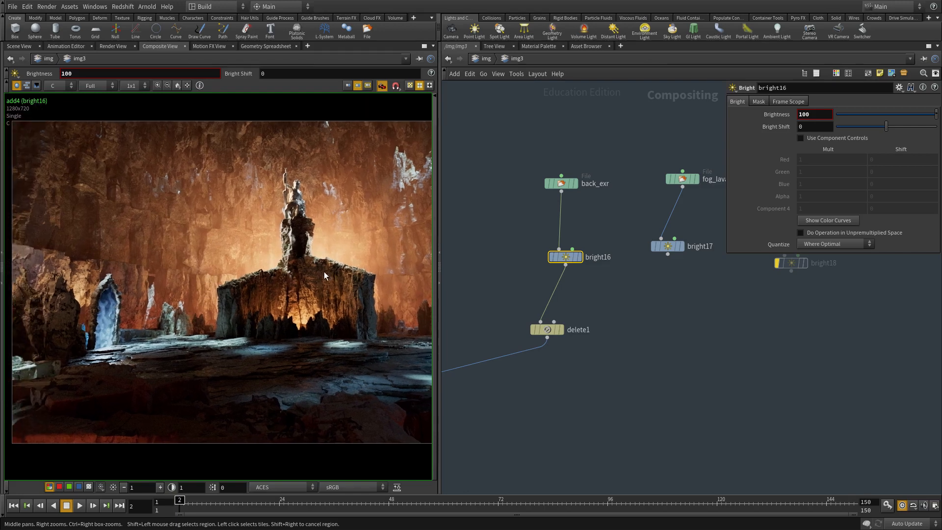
# Set the brightness of bright16 to 60.
pyautogui.doubleClick(805, 114)
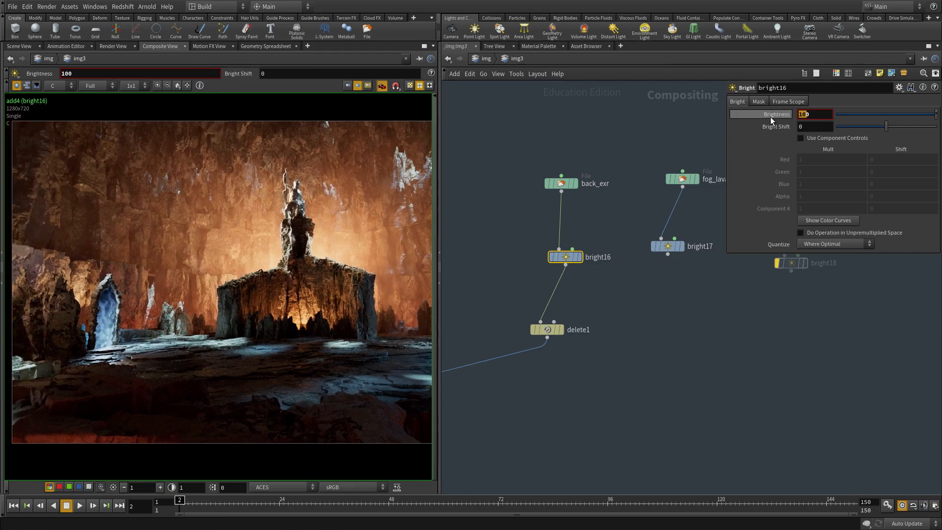
pyautogui.write('60')
pyautogui.press('Return')
pyautogui.scroll(-2, 259, 261)
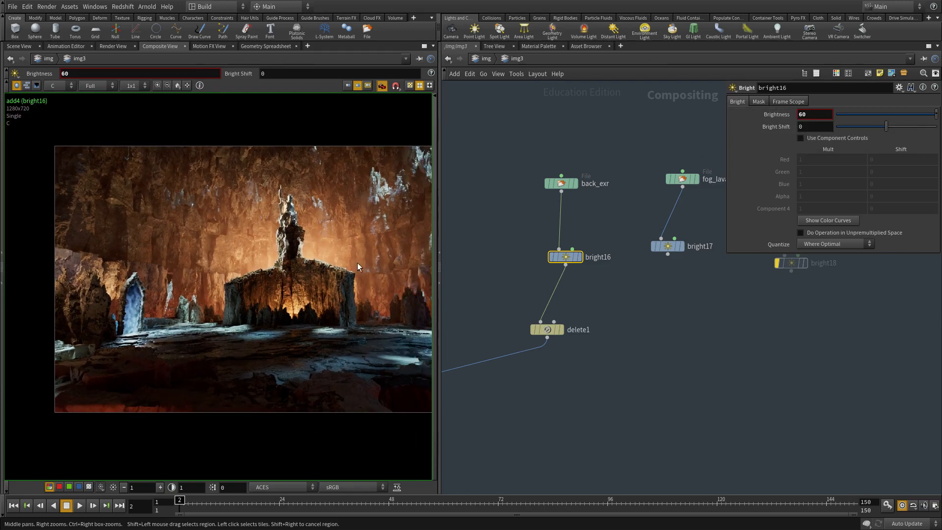
# Duplicate the delete1 node, wire the copy below bright17 and show its output in the composite view.
pyautogui.scroll(-3, 495, 371)
pyautogui.moveTo(563, 382); pyautogui.dragTo(645, 344, button='middle')
pyautogui.scroll(3, 629, 279)
pyautogui.moveTo(585, 386); pyautogui.dragTo(535, 373, button='middle')
pyautogui.scroll(-3, 685, 353)
pyautogui.scroll(1, 619, 315)
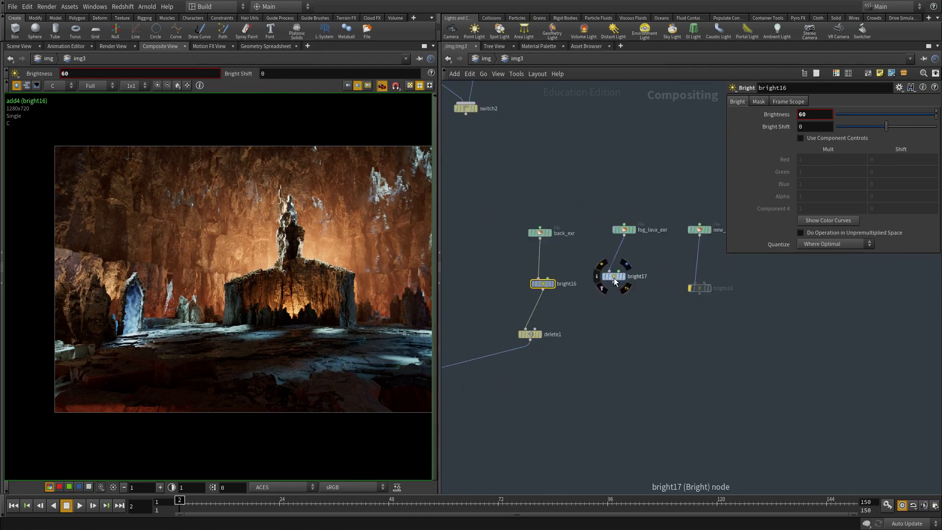
pyautogui.press('Down')
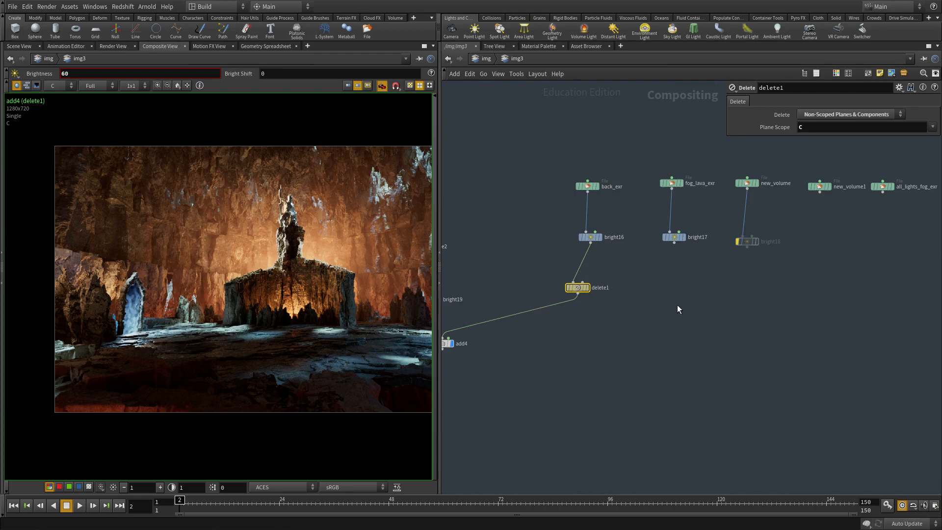
pyautogui.hotkey('ctrl', 'c')
pyautogui.hotkey('ctrl', 'v')
pyautogui.moveTo(674, 243); pyautogui.dragTo(384, 304)
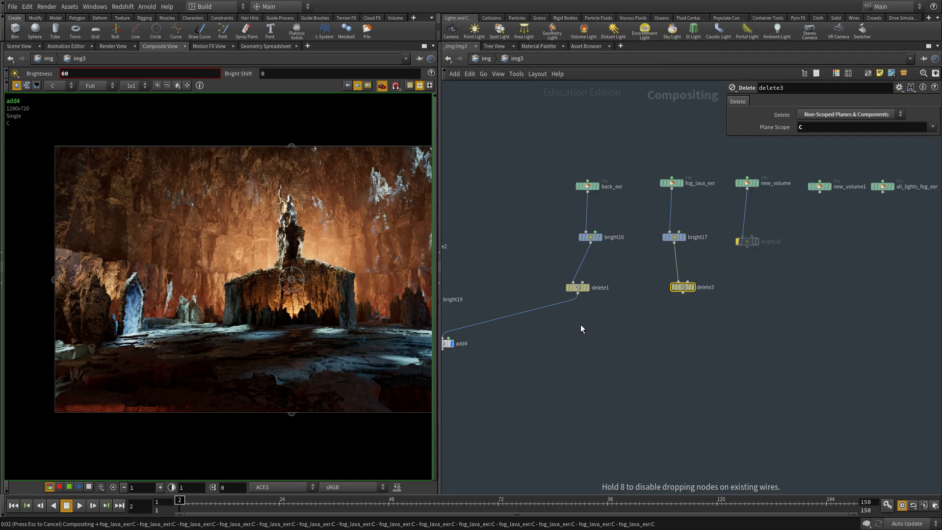
pyautogui.scroll(-2, 581, 325)
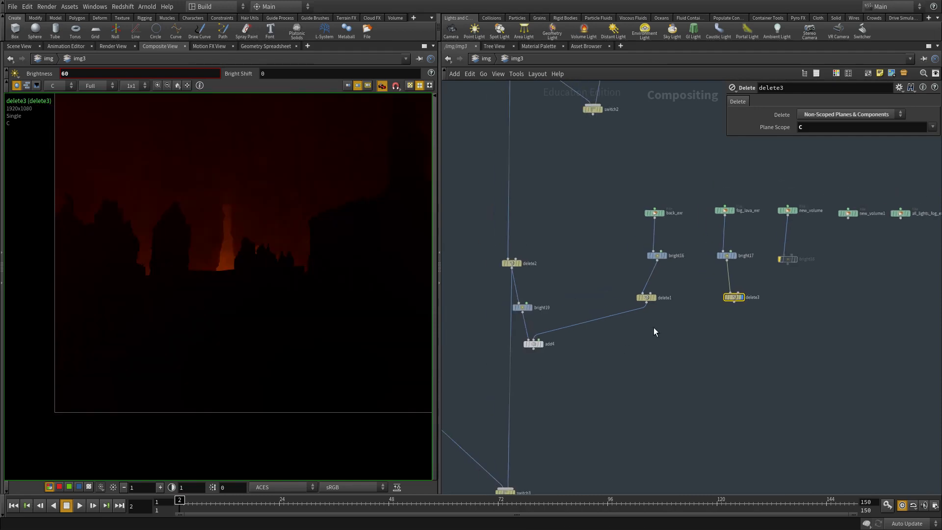
# Set the file size of fog_lava_exr to Specific Resolution at 1280 by 720.
pyautogui.scroll(1, 688, 280)
pyautogui.click(696, 202)
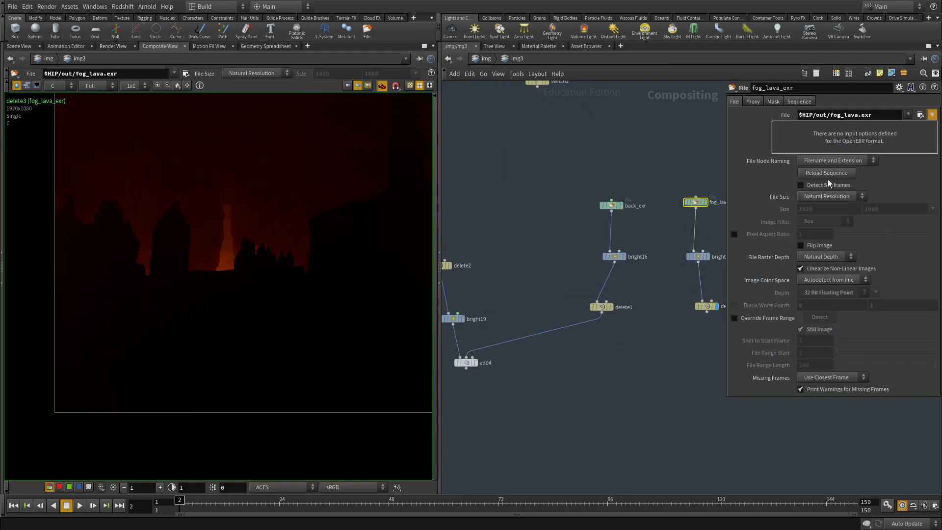
pyautogui.click(821, 190)
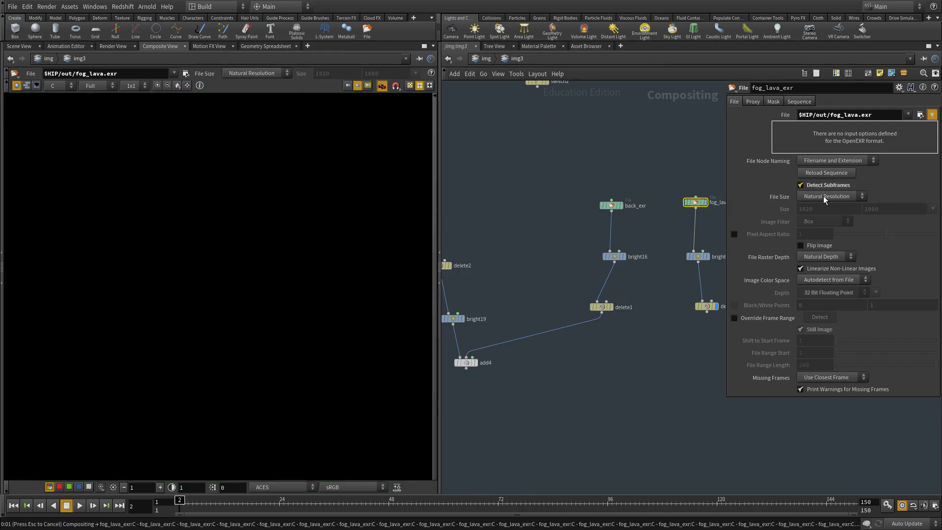
pyautogui.click(825, 196)
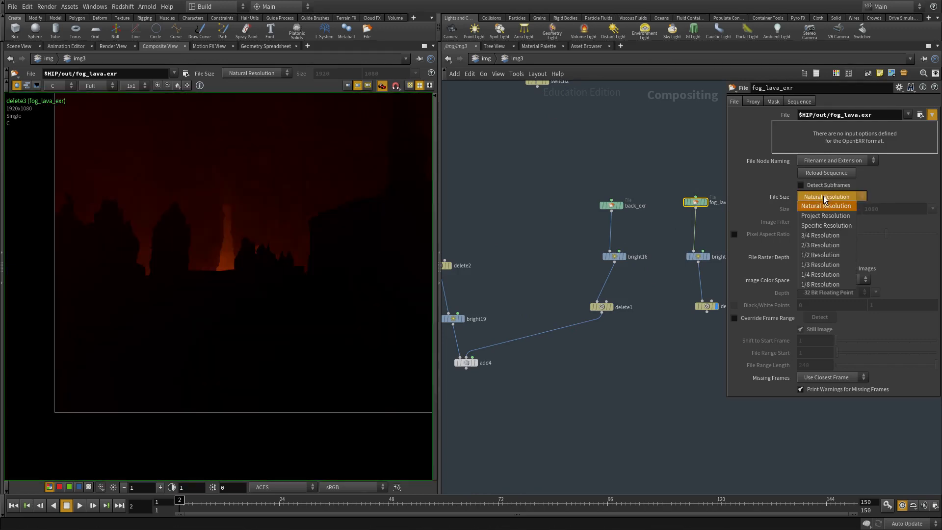
pyautogui.click(821, 226)
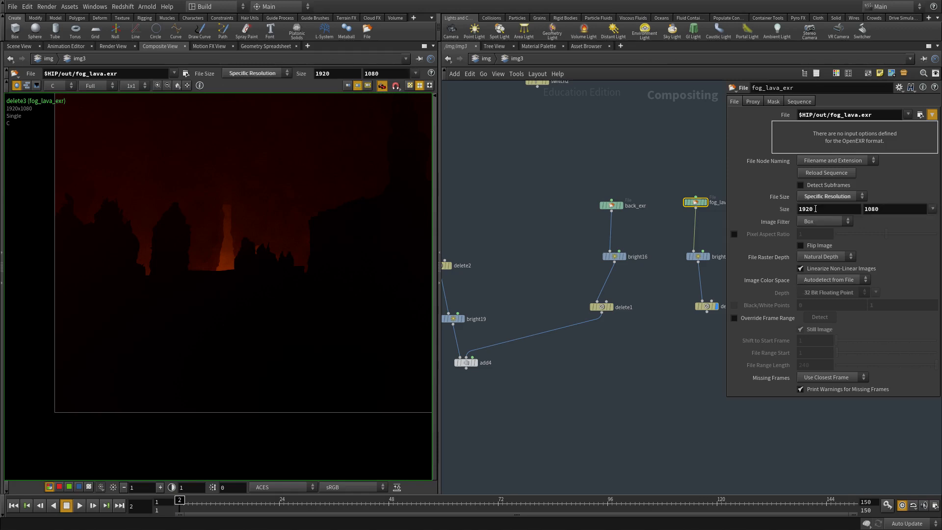
pyautogui.write('1280')
pyautogui.press('Tab')
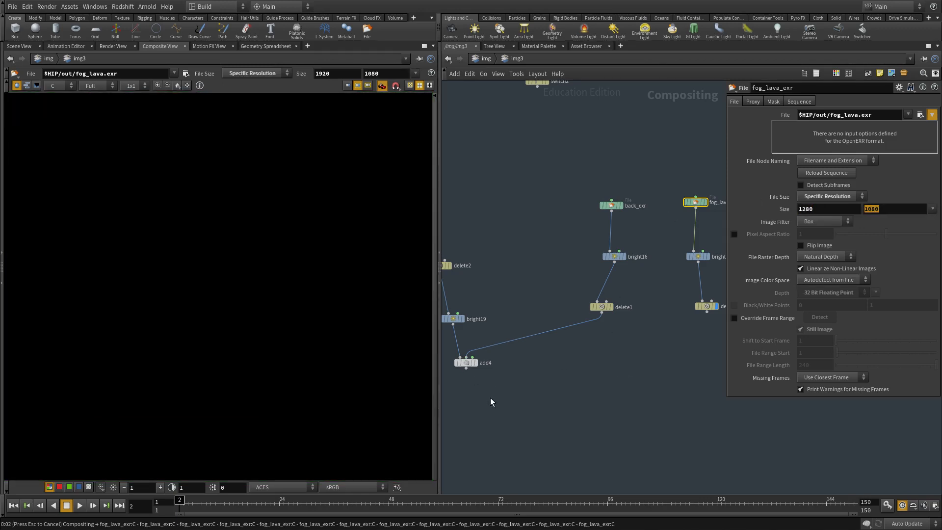
pyautogui.write('720')
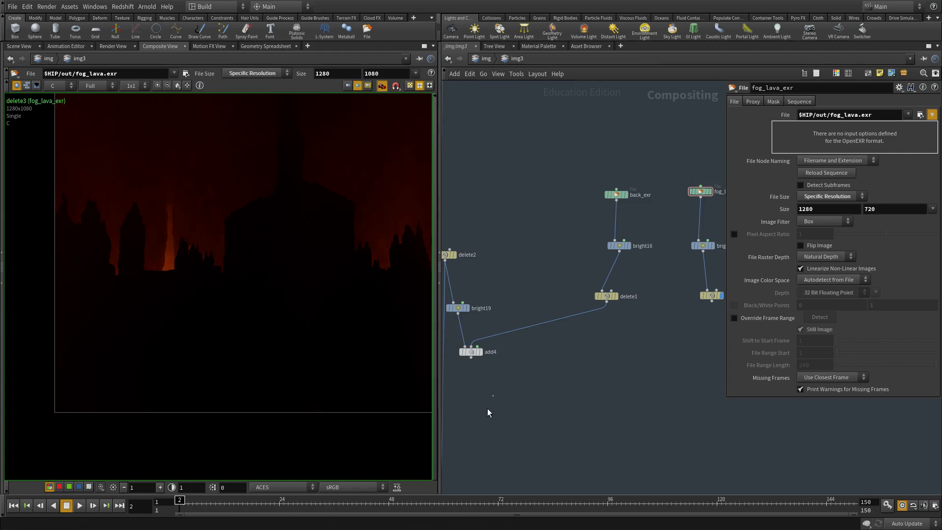
# Duplicate the add4 node and connect add4 and delete3 as the two inputs of the copy.
pyautogui.click(471, 351)
pyautogui.hotkey('ctrl', 'c')
pyautogui.hotkey('ctrl', 'v')
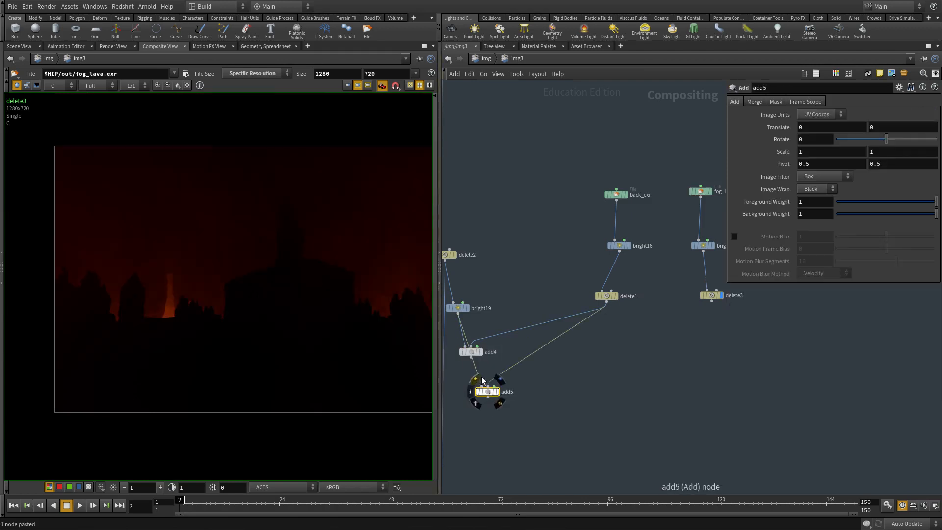
pyautogui.click(471, 358)
pyautogui.click(487, 386)
pyautogui.moveTo(488, 387); pyautogui.dragTo(481, 388)
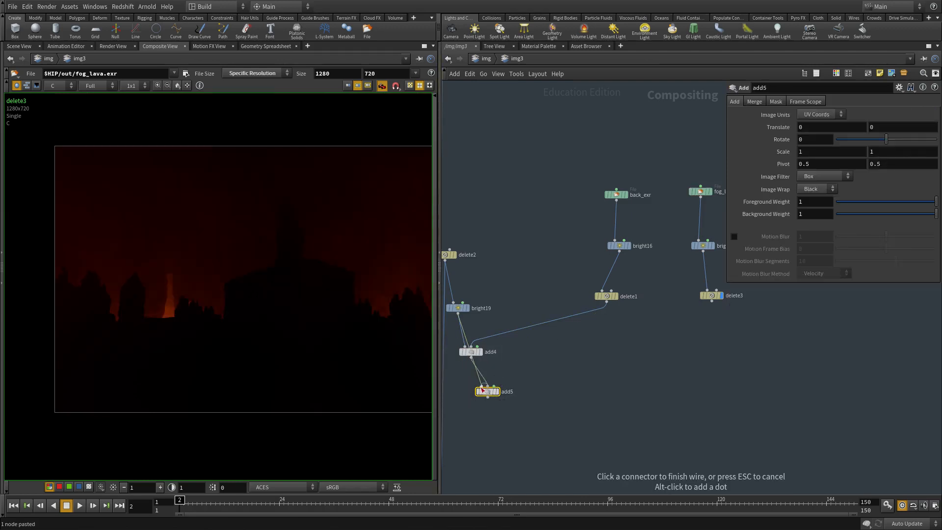
pyautogui.click(510, 371)
pyautogui.click(489, 385)
pyautogui.click(712, 301)
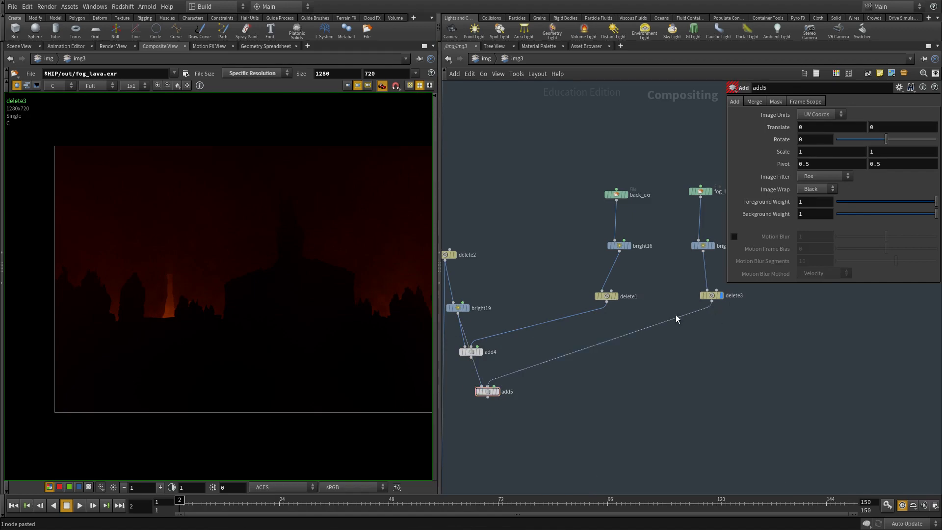
# Compare the isolated lava fog of delete3 with the combined add5 image.
pyautogui.click(498, 392)
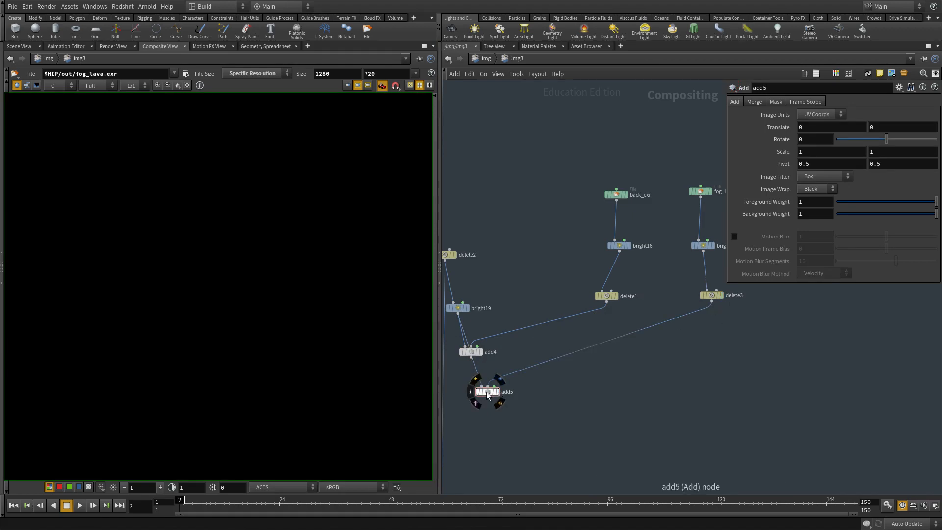
pyautogui.moveTo(487, 392); pyautogui.dragTo(484, 401)
pyautogui.moveTo(132, 299); pyautogui.dragTo(431, 350, button='right')
pyautogui.moveTo(741, 322); pyautogui.dragTo(685, 336, button='middle')
pyautogui.scroll(3, 686, 336)
pyautogui.click(653, 291)
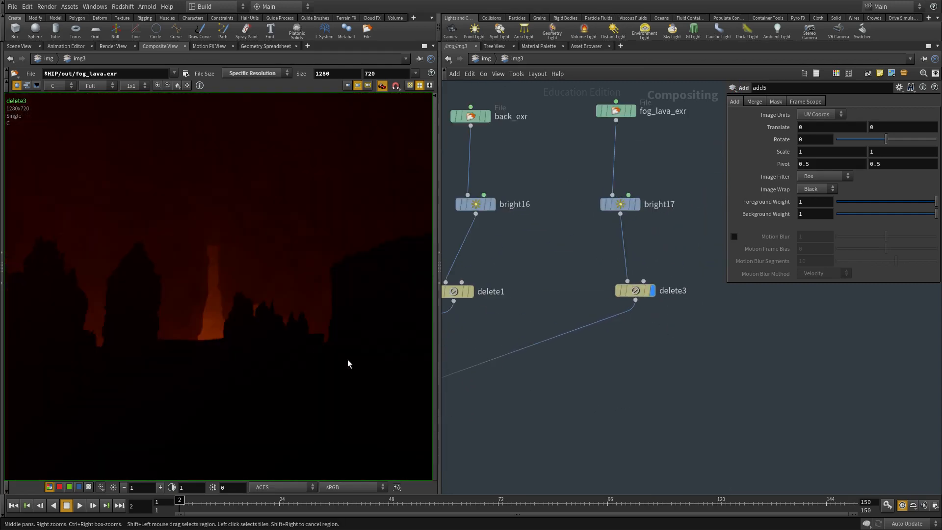
pyautogui.moveTo(462, 457); pyautogui.dragTo(661, 377, button='middle')
pyautogui.scroll(-2, 661, 377)
pyautogui.click(513, 390)
pyautogui.moveTo(712, 258); pyautogui.dragTo(481, 324, button='middle')
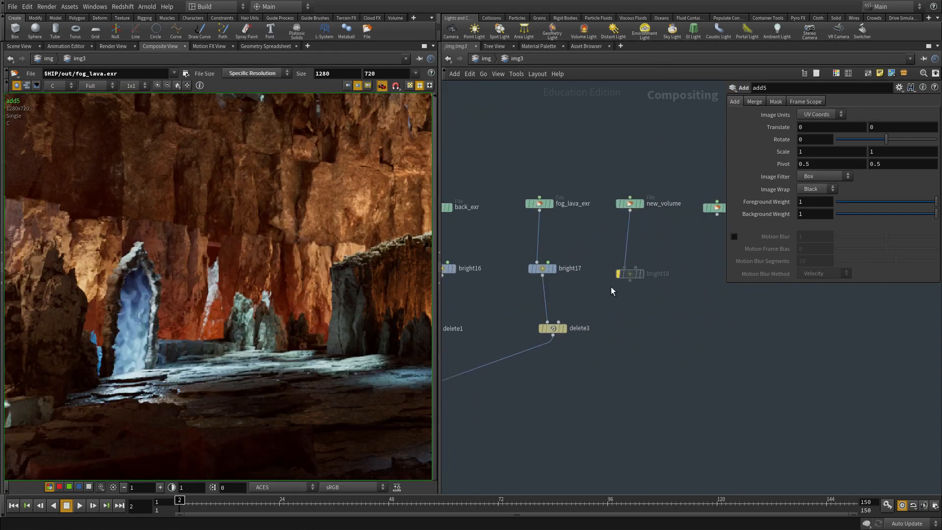
# Try a brightness of 25 on bright17 and settle on 20.
pyautogui.moveTo(523, 251); pyautogui.dragTo(524, 250)
pyautogui.write('25')
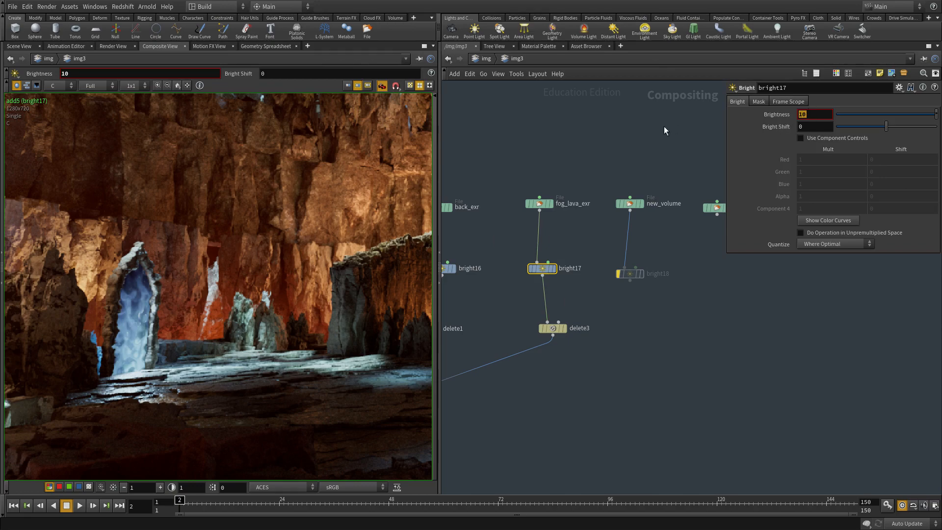
pyautogui.press('Return')
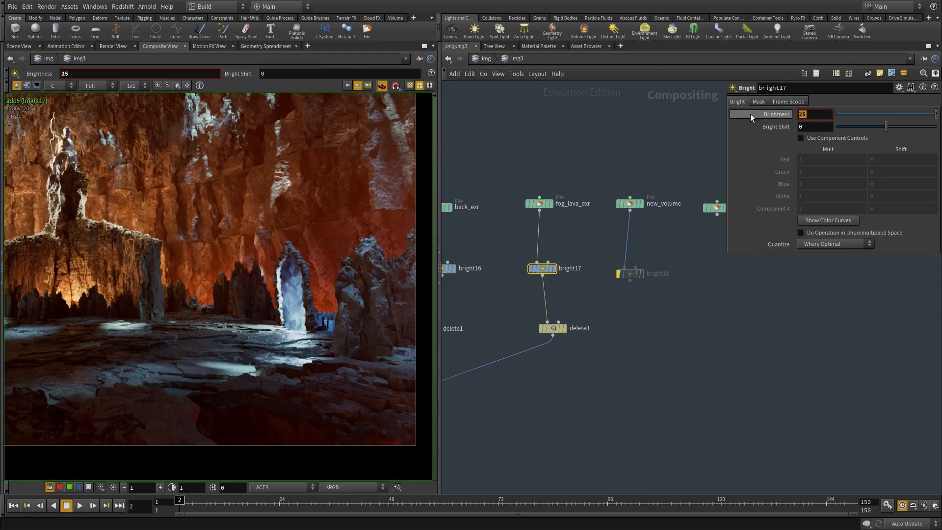
pyautogui.write('20')
pyautogui.press('Return')
# Examine the combined image around the statue and the isolated lava fog of delete3.
pyautogui.moveTo(586, 388); pyautogui.dragTo(637, 368, button='middle')
pyautogui.scroll(-3, 305, 260)
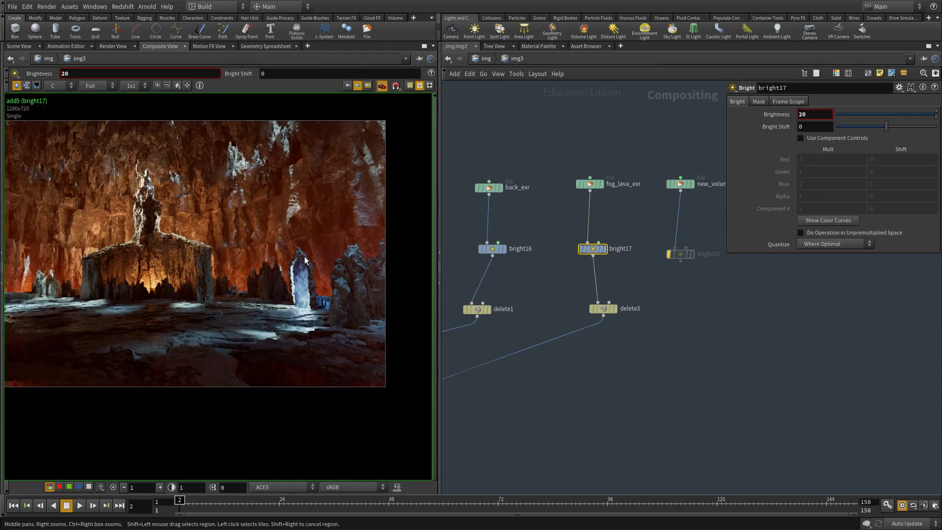
pyautogui.scroll(-1, 304, 260)
pyautogui.moveTo(167, 260); pyautogui.dragTo(369, 266, button='middle')
pyautogui.scroll(2, 373, 270)
pyautogui.scroll(2, 626, 340)
pyautogui.click(613, 302)
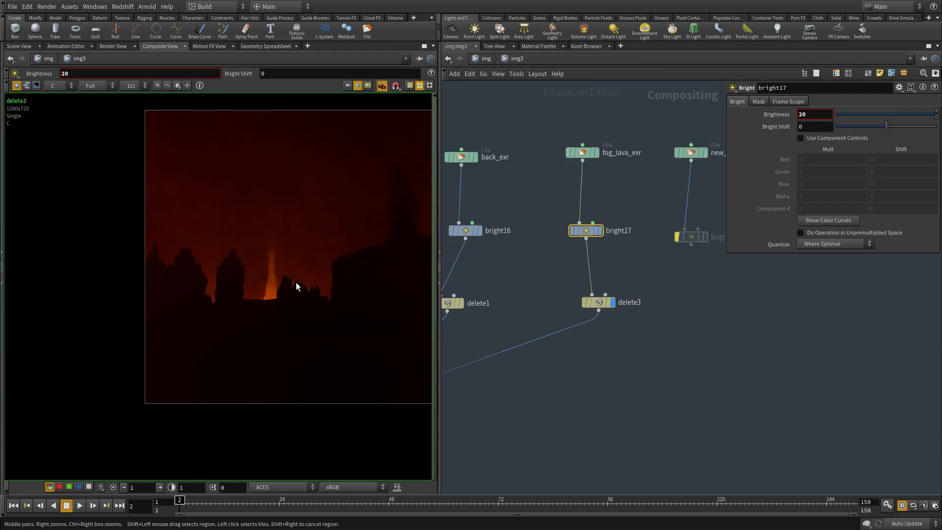
pyautogui.scroll(2, 296, 282)
pyautogui.moveTo(264, 249); pyautogui.dragTo(242, 316, button='middle')
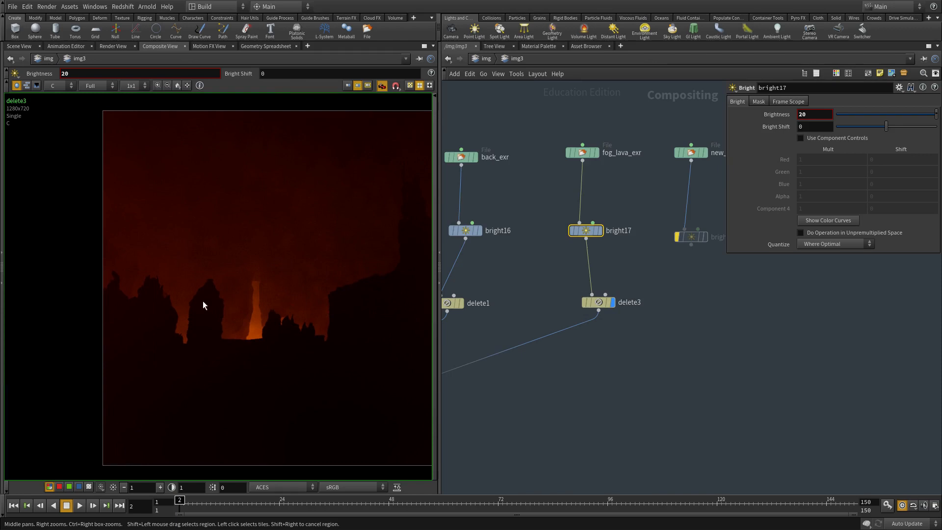
pyautogui.moveTo(709, 284); pyautogui.dragTo(686, 313, button='middle')
pyautogui.scroll(-1, 211, 256)
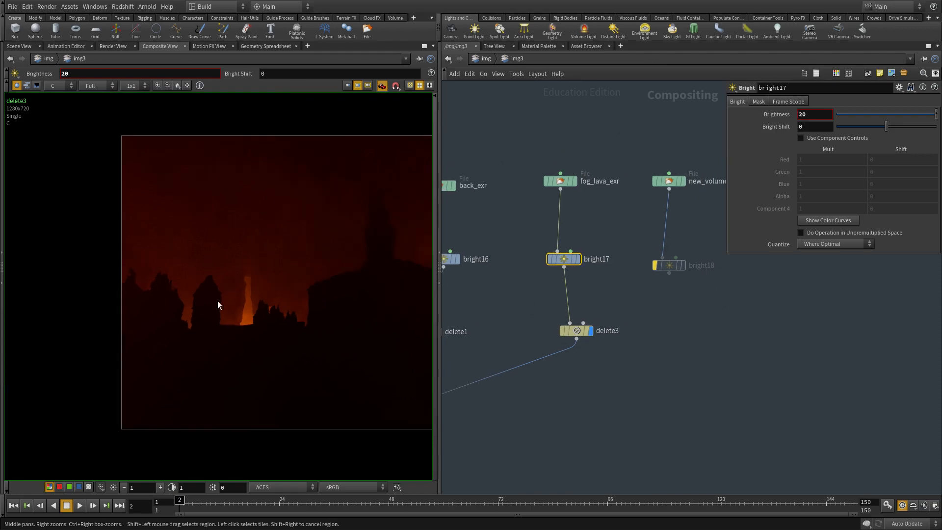
pyautogui.scroll(-1, 664, 373)
# Move delete3 further below bright17 to make room between the two nodes.
pyautogui.moveTo(628, 373); pyautogui.dragTo(584, 358, button='middle')
pyautogui.scroll(1, 555, 333)
pyautogui.moveTo(547, 325); pyautogui.dragTo(518, 361)
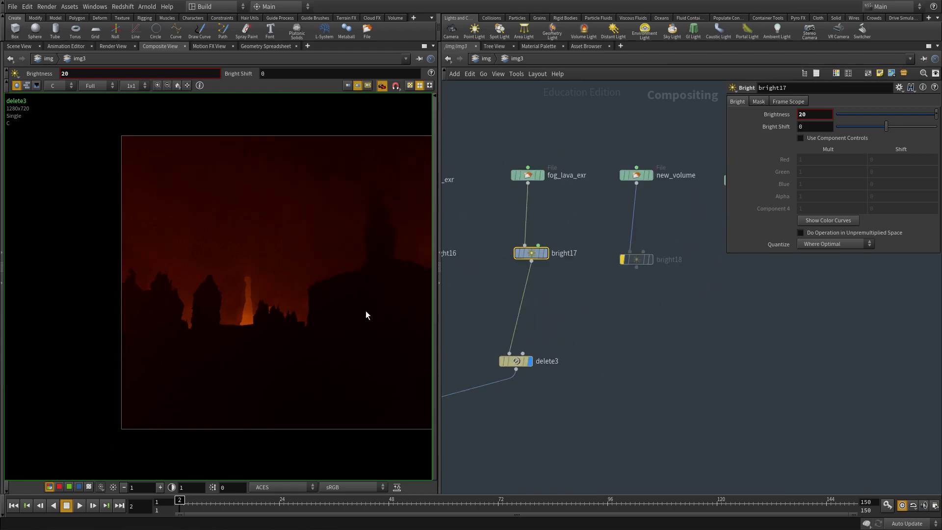
pyautogui.scroll(-4, 196, 284)
pyautogui.moveTo(426, 285); pyautogui.dragTo(255, 303, button='middle')
pyautogui.scroll(3, 255, 303)
pyautogui.moveTo(132, 298); pyautogui.dragTo(317, 285, button='middle')
pyautogui.scroll(2, 575, 340)
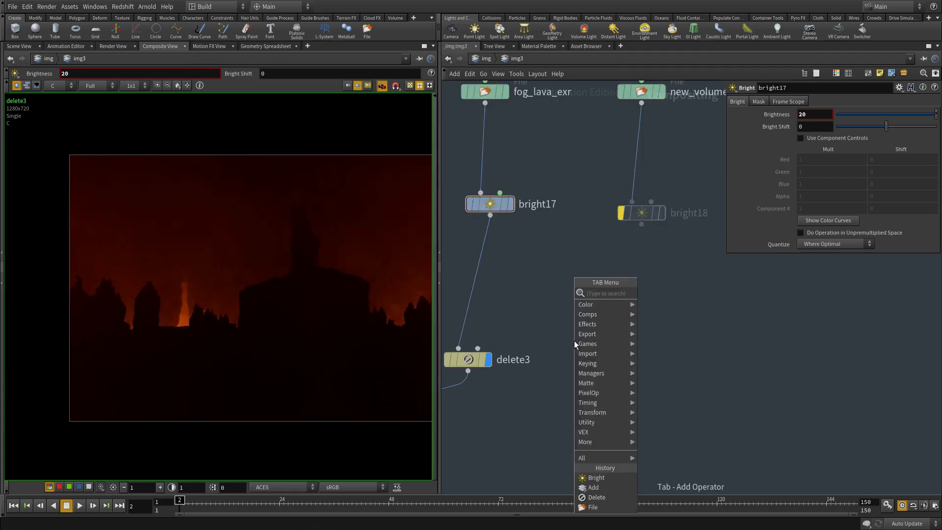
# Add a Gamma node, feed it from bright17 and display its output.
pyautogui.press('Tab')
pyautogui.write('ga')
pyautogui.click(664, 293)
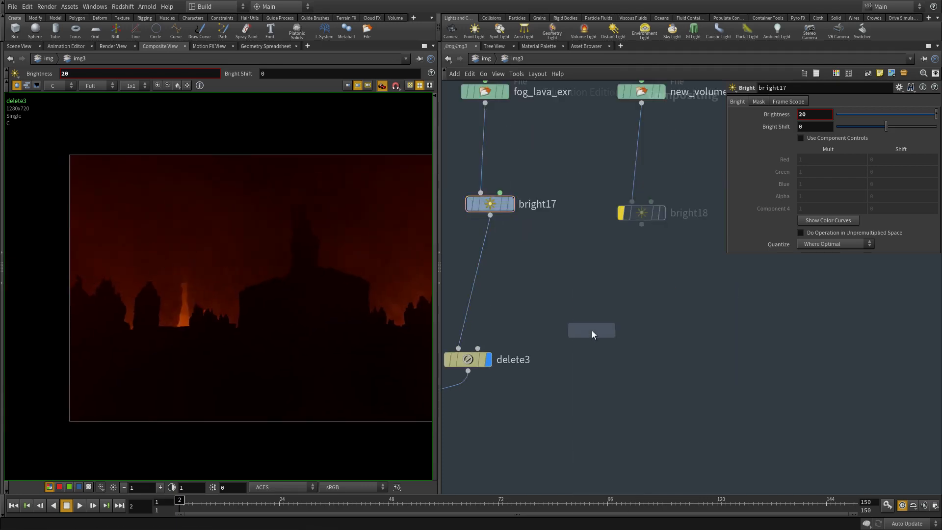
pyautogui.click(592, 331)
pyautogui.moveTo(582, 319); pyautogui.dragTo(521, 259)
pyautogui.click(611, 330)
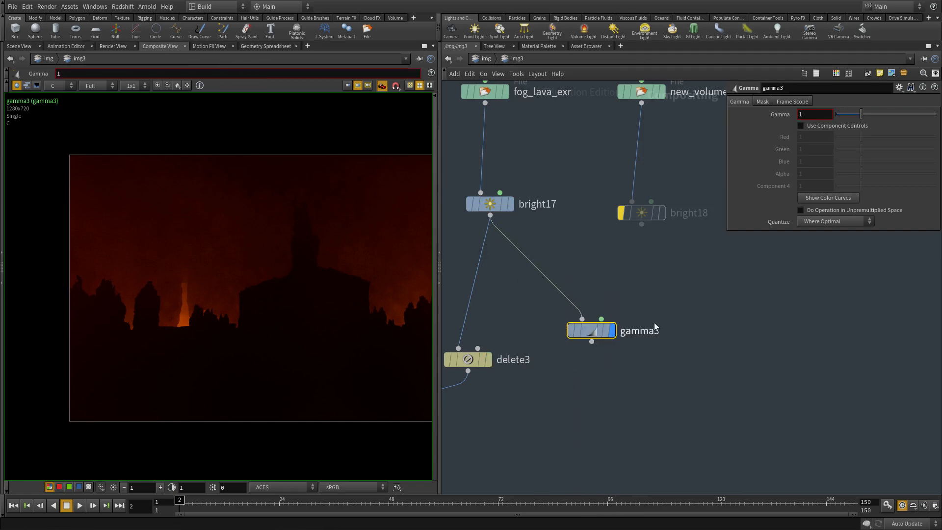
# Try gamma values of 0.5 and 0.61 on gamma3.
pyautogui.scroll(2, 652, 327)
pyautogui.write('.5')
pyautogui.press('Return')
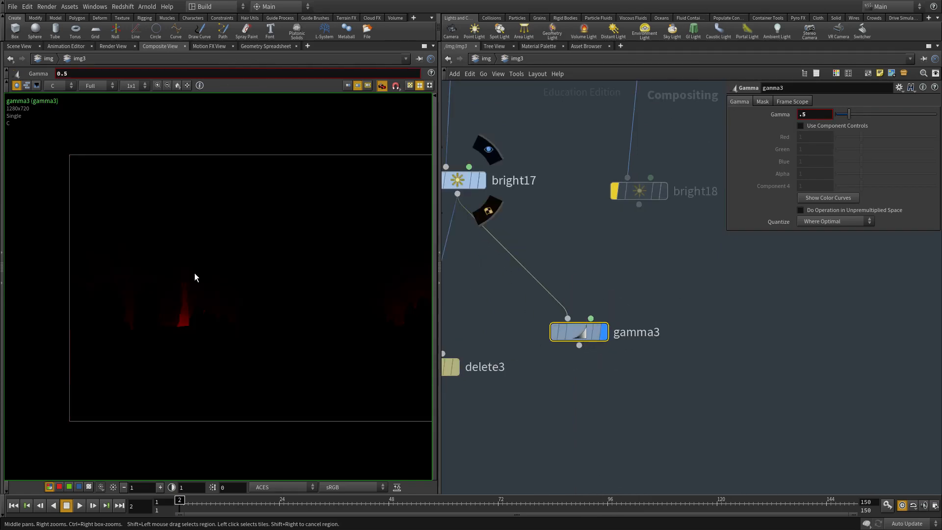
pyautogui.moveTo(850, 116)
pyautogui.mouseDown()
pyautogui.moveTo(862, 114)
pyautogui.moveTo(852, 115)
pyautogui.mouseUp()
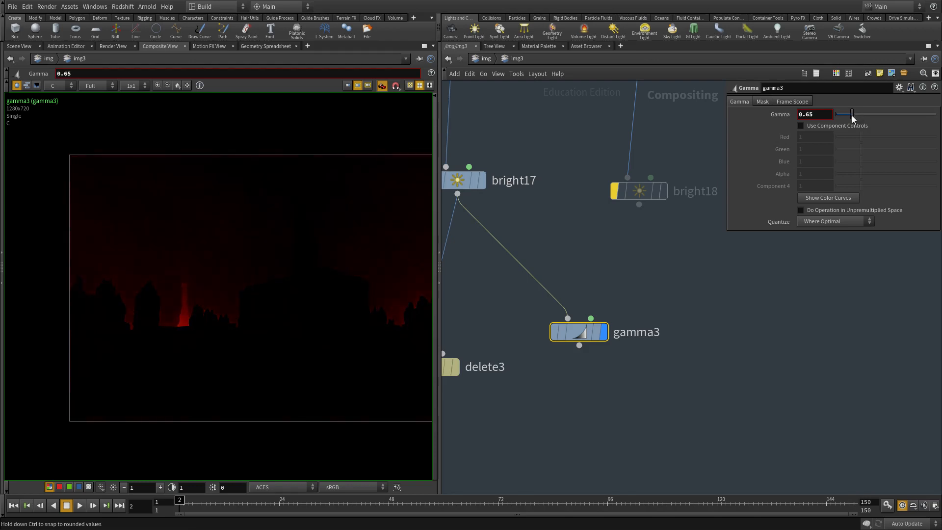
# Add a Bright node below gamma3 and set its brightness to 10.
pyautogui.moveTo(571, 432); pyautogui.dragTo(560, 397, button='middle')
pyautogui.press('Tab')
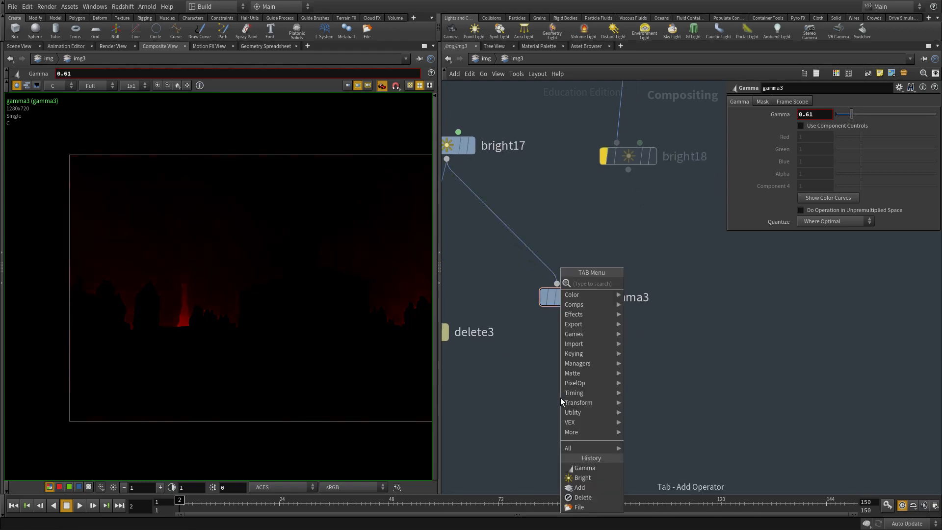
pyautogui.write('bright')
pyautogui.press('Return')
pyautogui.click(560, 398)
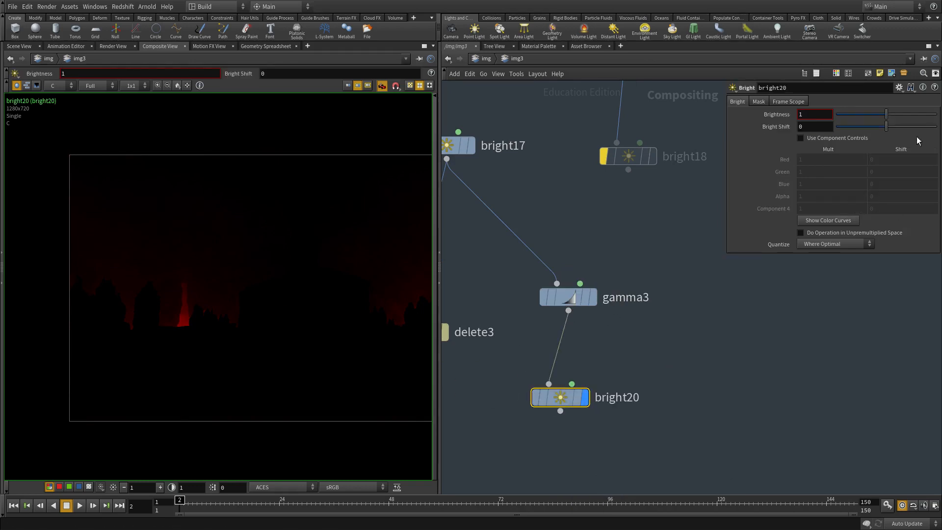
pyautogui.press('Return')
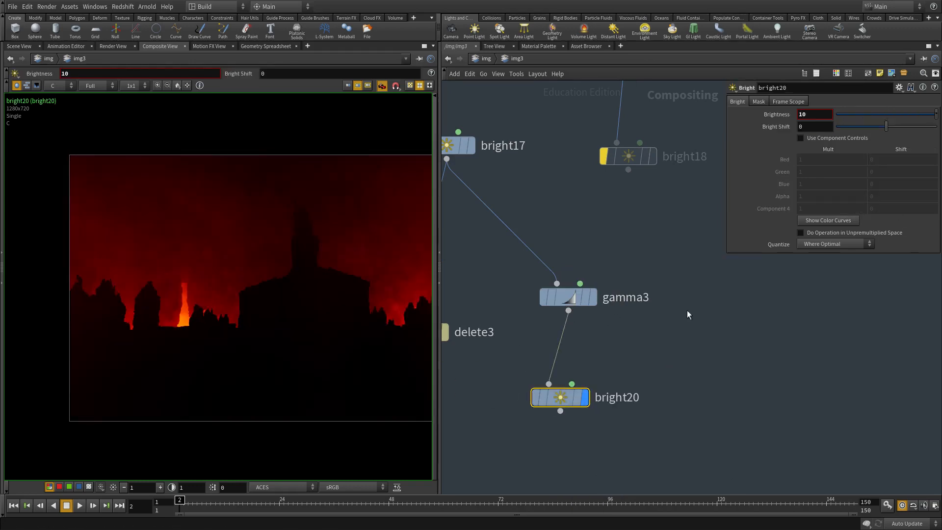
# Try a gamma of 0.4 on gamma3 and settle on 0.5.
pyautogui.press('Up')
pyautogui.doubleClick(818, 118)
pyautogui.write('.4')
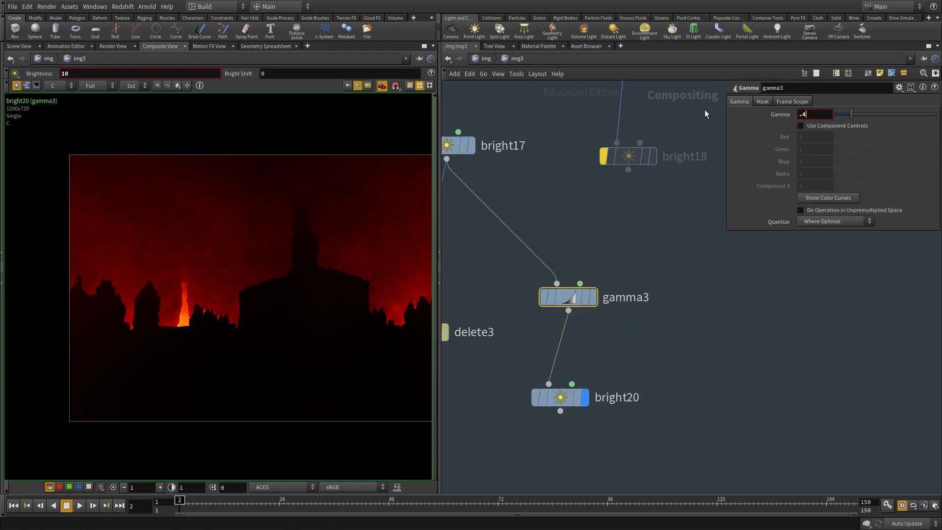
pyautogui.press('Return')
pyautogui.write('.5')
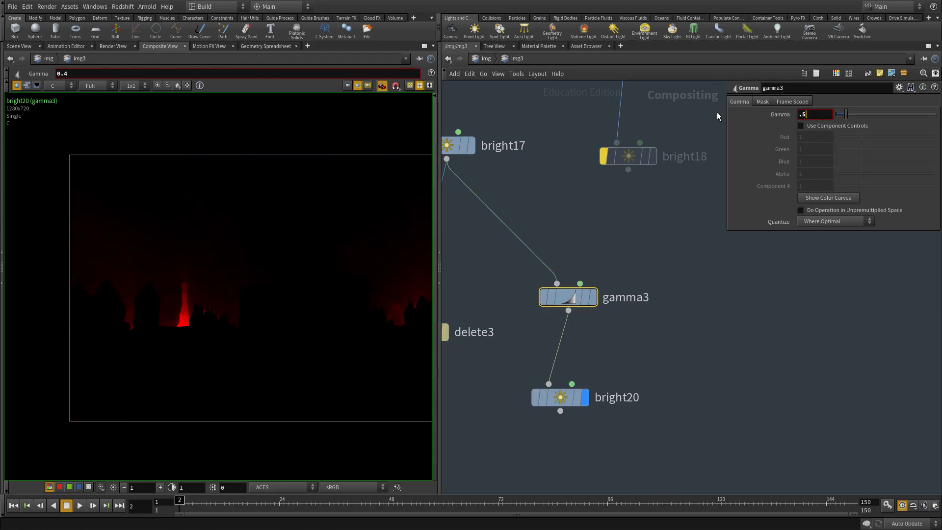
pyautogui.press('Return')
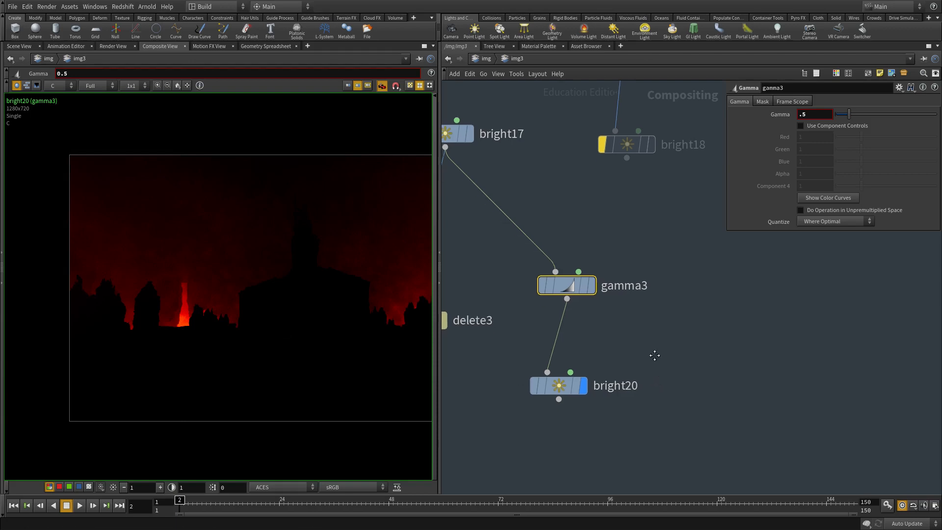
# Try a brightness of 20 on bright20 and settle on 15.
pyautogui.press('Down')
pyautogui.doubleClick(814, 115)
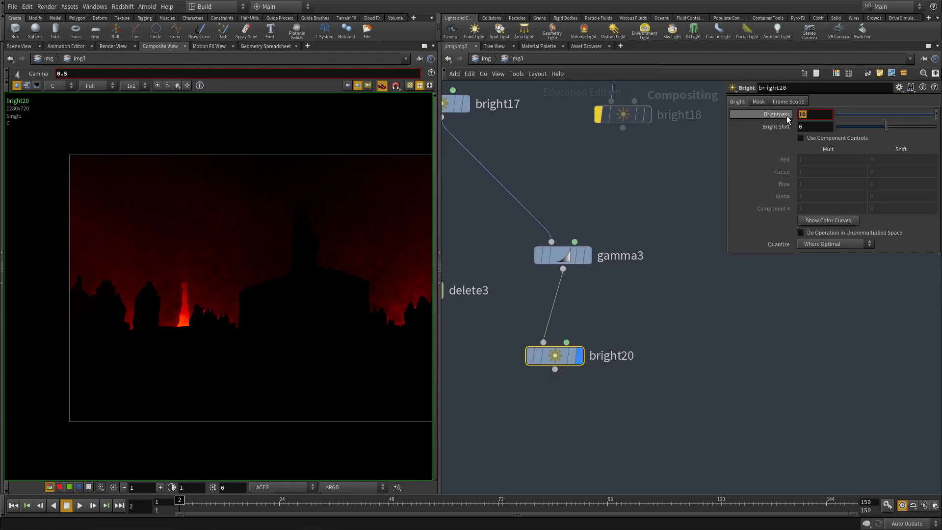
pyautogui.write('20')
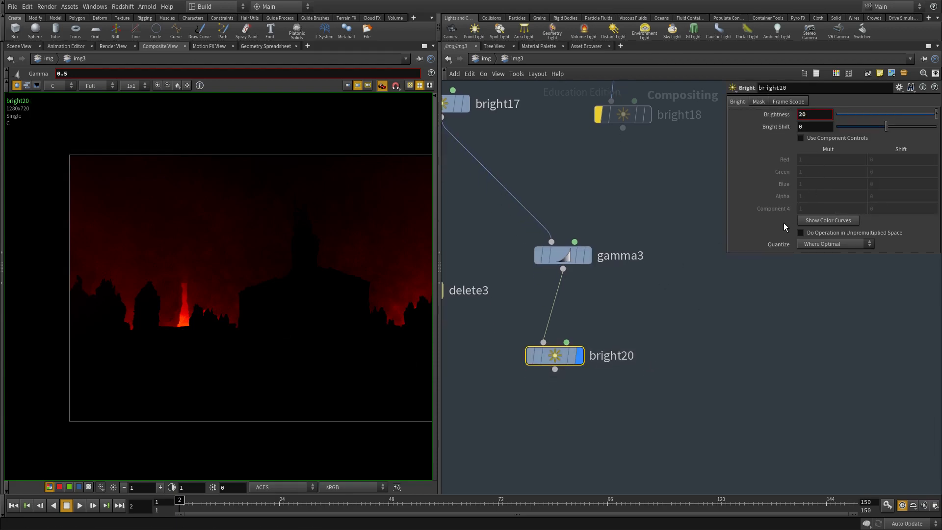
pyautogui.press('Return')
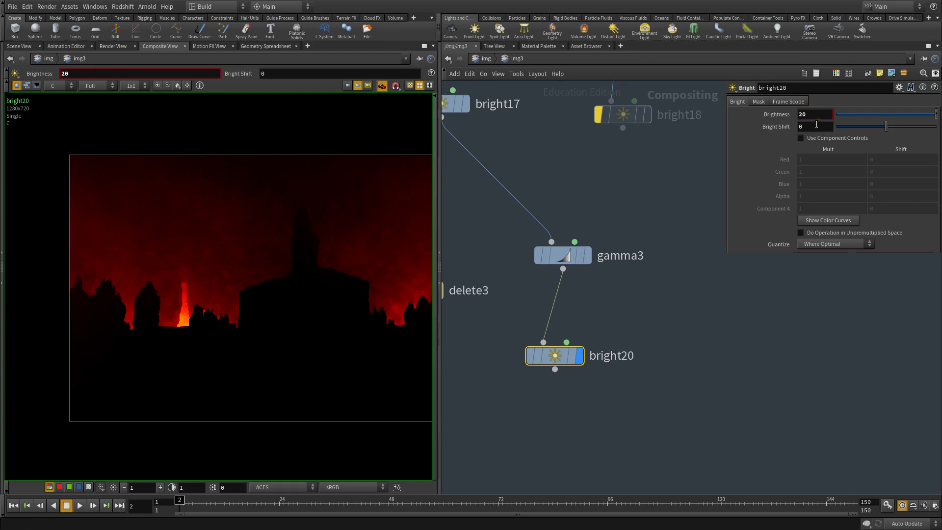
pyautogui.write('150')
pyautogui.press('Return')
# Feed delete3 from bright20 and display the add5 composite.
pyautogui.scroll(-4, 789, 422)
pyautogui.moveTo(602, 382); pyautogui.dragTo(629, 330, button='middle')
pyautogui.moveTo(632, 312); pyautogui.dragTo(624, 368)
pyautogui.moveTo(705, 348); pyautogui.dragTo(622, 358)
pyautogui.scroll(-2, 565, 403)
pyautogui.moveTo(517, 418); pyautogui.dragTo(758, 375, button='middle')
pyautogui.scroll(2, 647, 375)
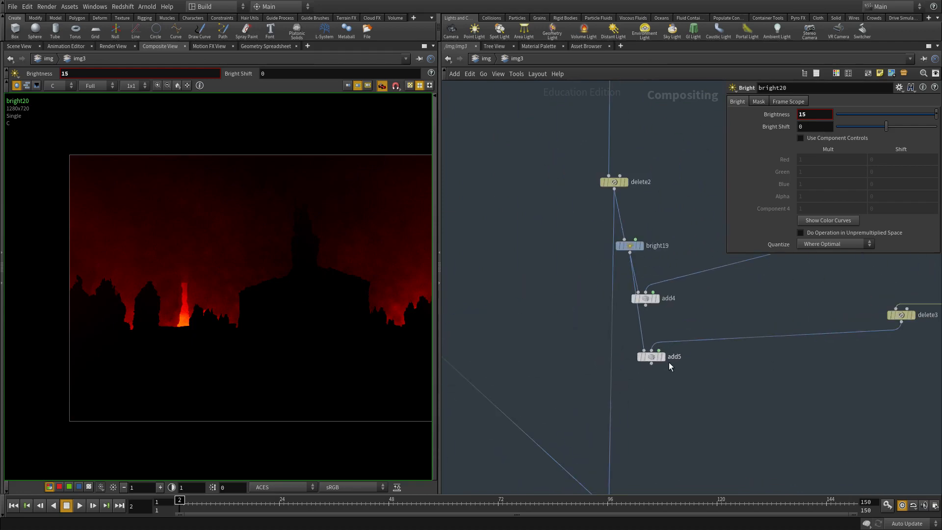
pyautogui.click(662, 357)
pyautogui.scroll(3, 223, 315)
pyautogui.moveTo(897, 372); pyautogui.dragTo(673, 392, button='middle')
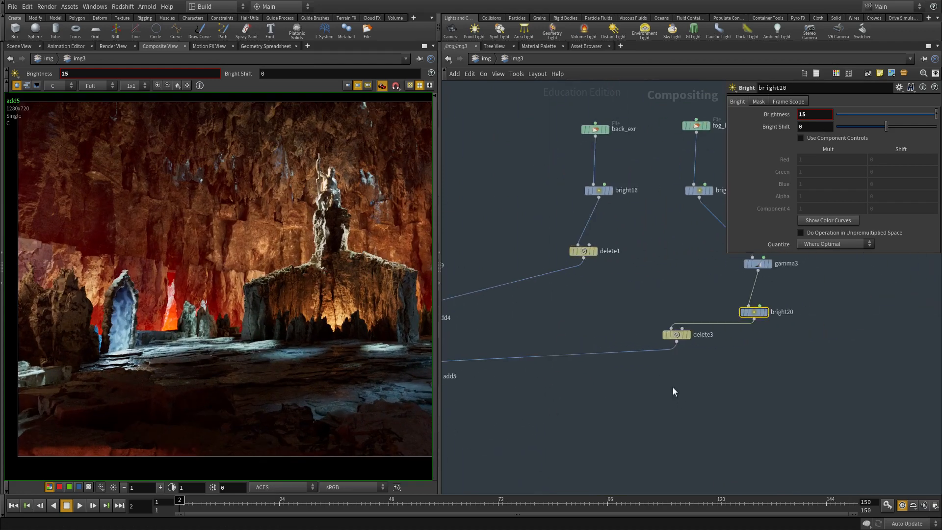
# Insert an HSV node between delete3 and add5 with a saturation scale of 0.941 and a hue shift of 11.
pyautogui.scroll(2, 672, 391)
pyautogui.press('Tab')
pyautogui.press('Escape')
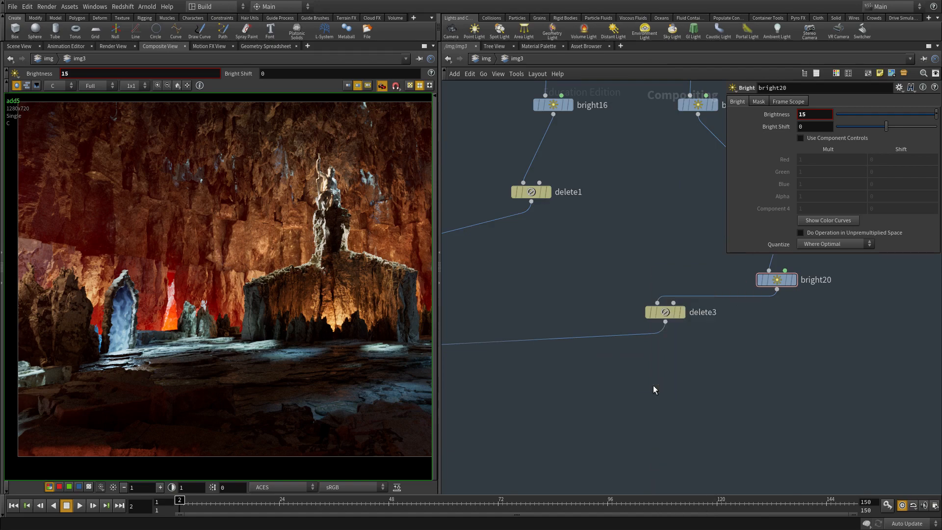
pyautogui.click(654, 385)
pyautogui.moveTo(653, 386); pyautogui.dragTo(596, 337)
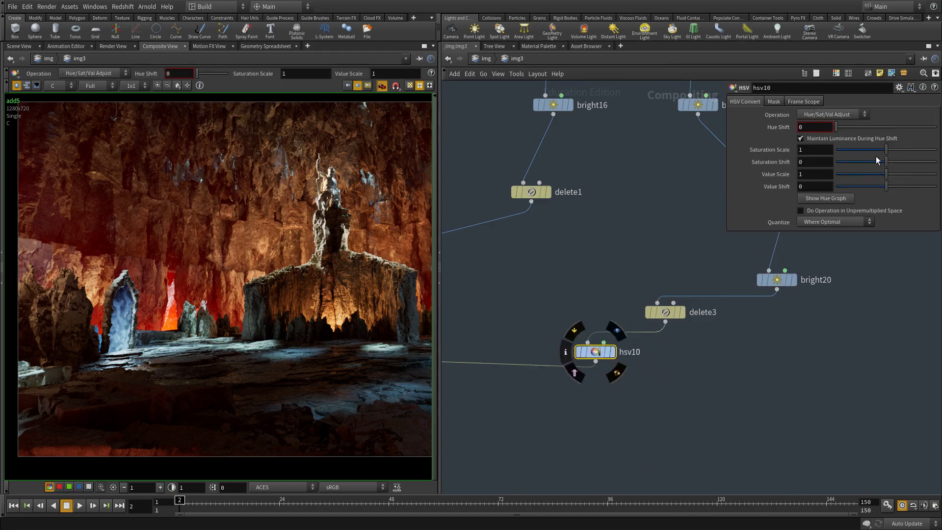
pyautogui.moveTo(882, 149); pyautogui.dragTo(883, 150)
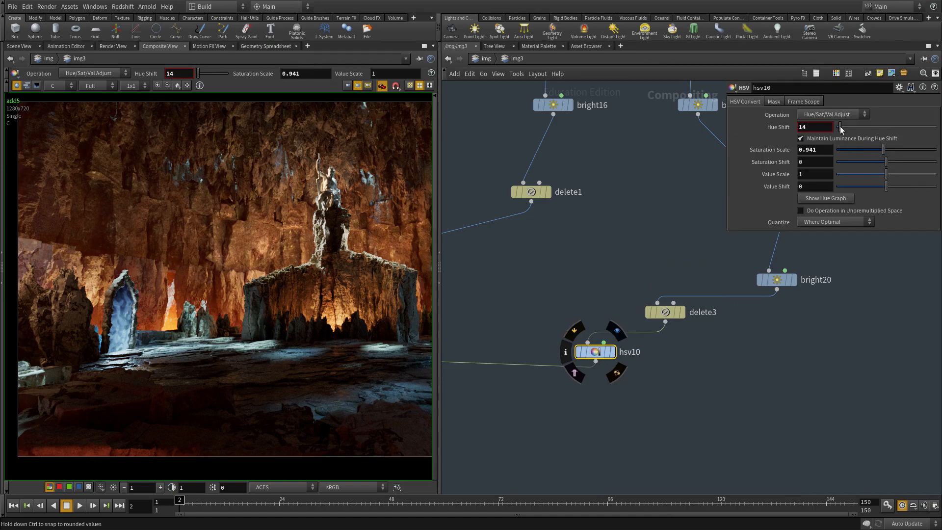
# Feed the first input of add5 from add4 instead of bright19.
pyautogui.scroll(-3, 150, 299)
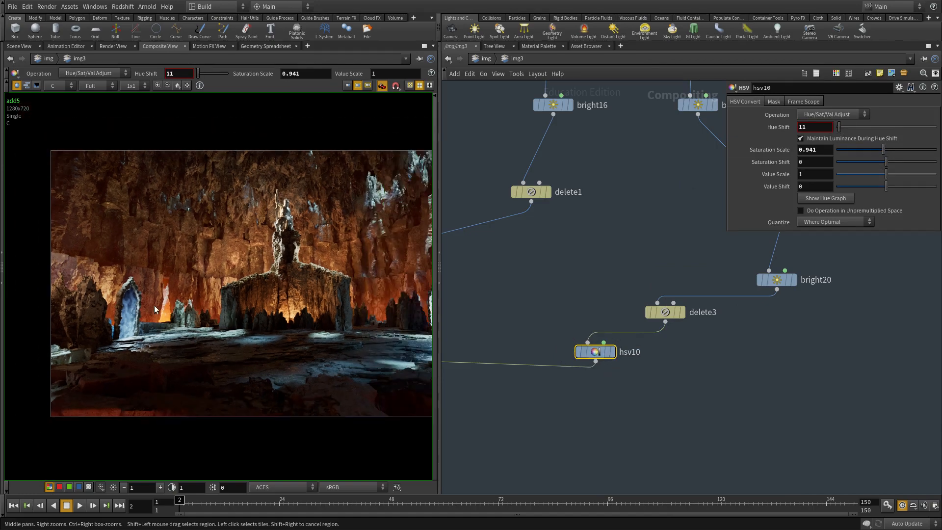
pyautogui.moveTo(422, 293); pyautogui.dragTo(255, 288, button='middle')
pyautogui.scroll(5, 300, 281)
pyautogui.scroll(-5, 323, 304)
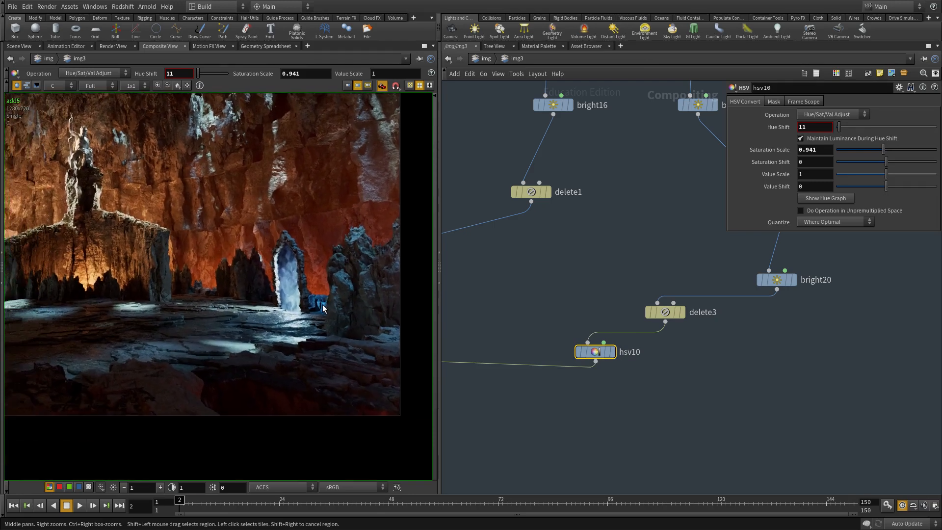
pyautogui.scroll(-3, 706, 383)
pyautogui.scroll(-2, 721, 360)
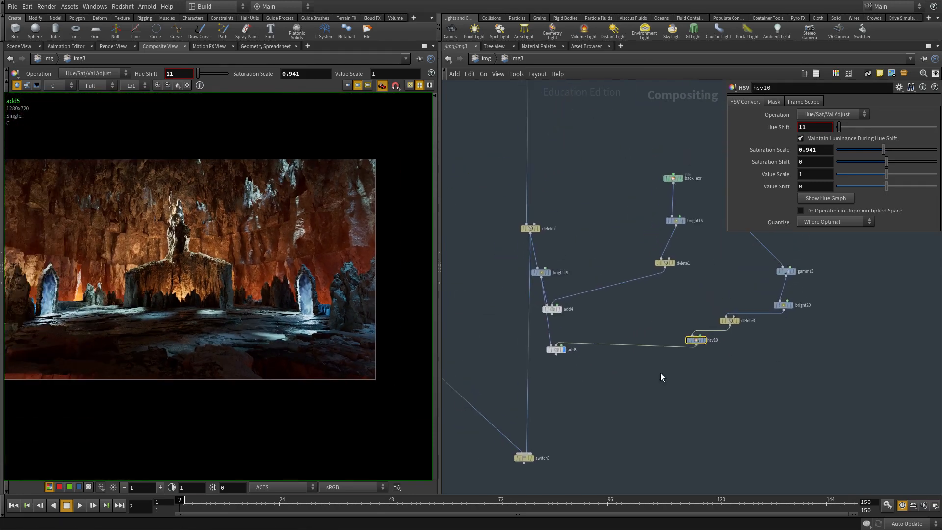
pyautogui.moveTo(639, 392); pyautogui.dragTo(638, 403, button='middle')
pyautogui.scroll(5, 672, 345)
pyautogui.moveTo(671, 346); pyautogui.dragTo(722, 354, button='middle')
pyautogui.scroll(1, 547, 349)
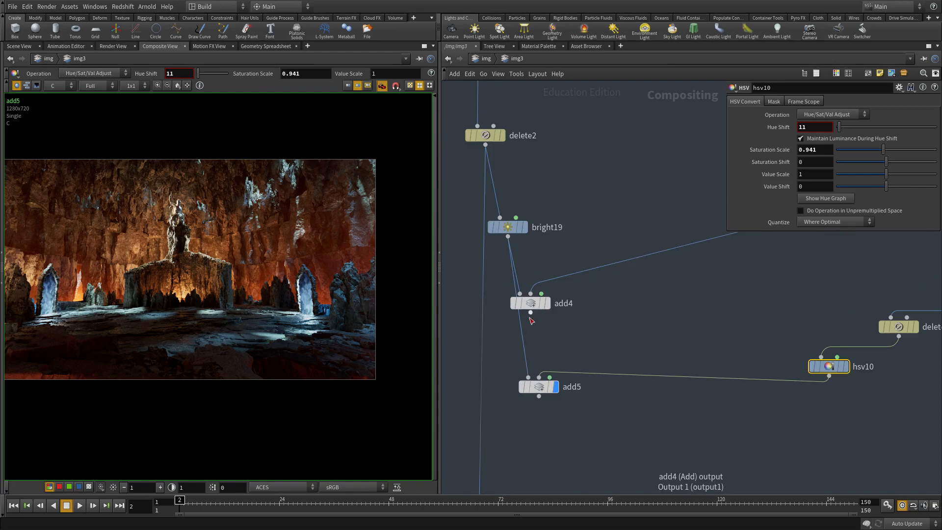
pyautogui.moveTo(131, 271); pyautogui.dragTo(201, 265, button='middle')
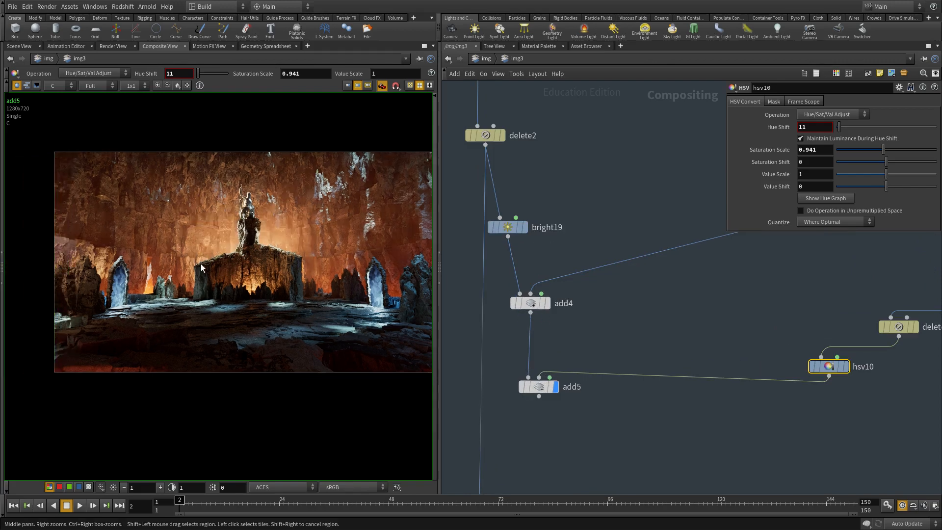
# Display the output of bright18 below new_volume.
pyautogui.scroll(-6, 611, 346)
pyautogui.moveTo(562, 359); pyautogui.dragTo(499, 387, button='middle')
pyautogui.scroll(4, 645, 316)
pyautogui.moveTo(646, 315); pyautogui.dragTo(543, 320, button='middle')
pyautogui.scroll(2, 543, 320)
pyautogui.click(584, 324)
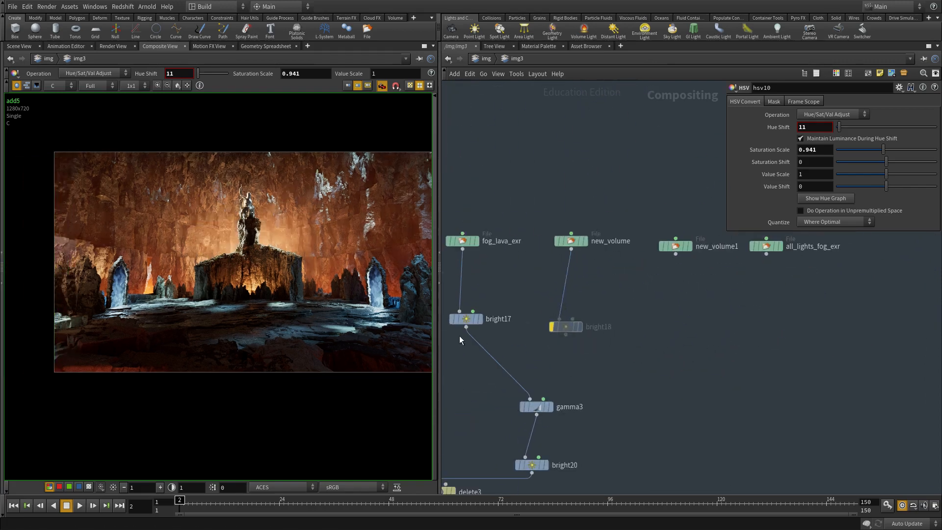
# Set the new_volume file node to a specific resolution of 1280 by 720.
pyautogui.moveTo(617, 352); pyautogui.dragTo(637, 261, button='middle')
pyautogui.scroll(-2, 629, 309)
pyautogui.scroll(-1, 647, 274)
pyautogui.scroll(1, 637, 261)
pyautogui.moveTo(618, 193); pyautogui.dragTo(576, 251)
pyautogui.scroll(1, 587, 217)
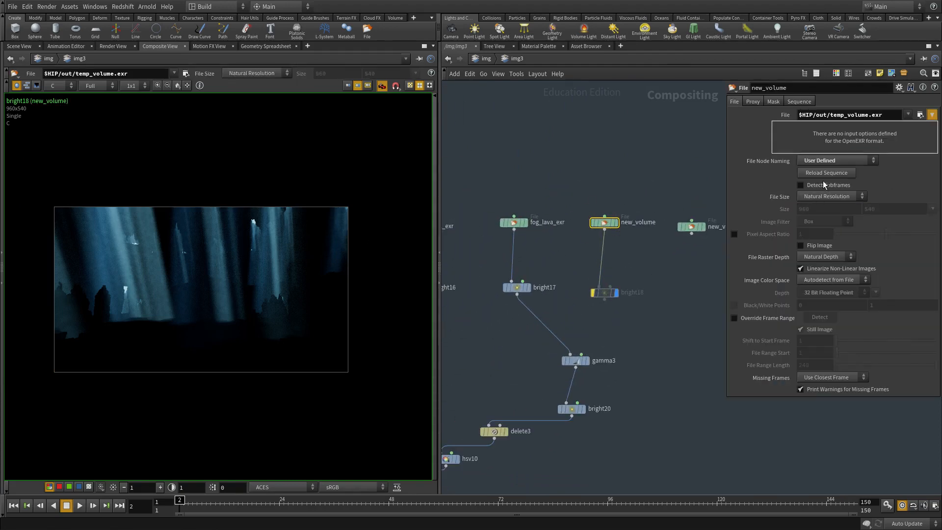
pyautogui.click(825, 195)
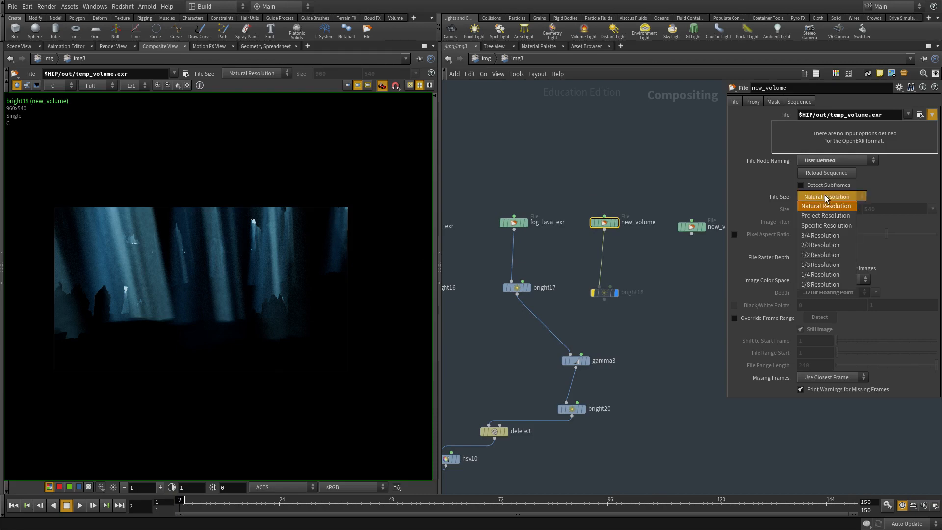
pyautogui.click(823, 222)
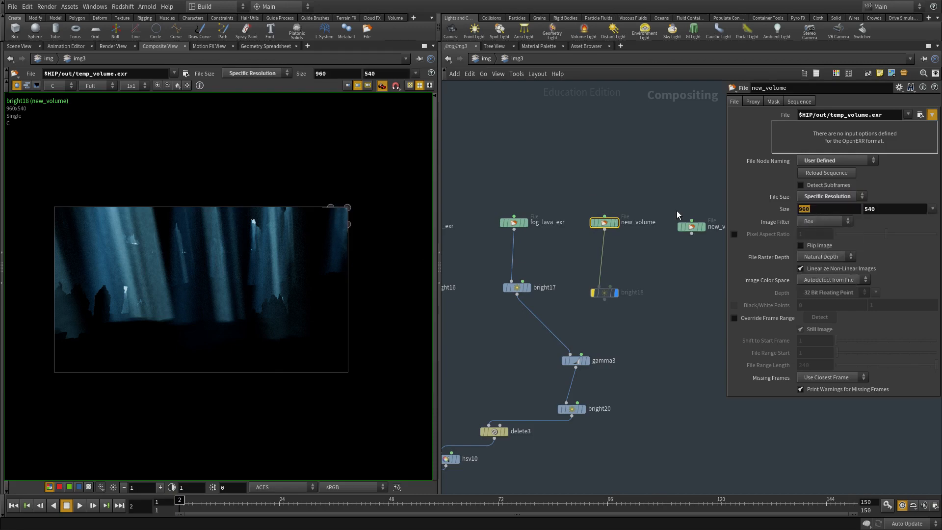
pyautogui.write('1280')
pyautogui.press('Tab')
pyautogui.write('720')
pyautogui.press('Return')
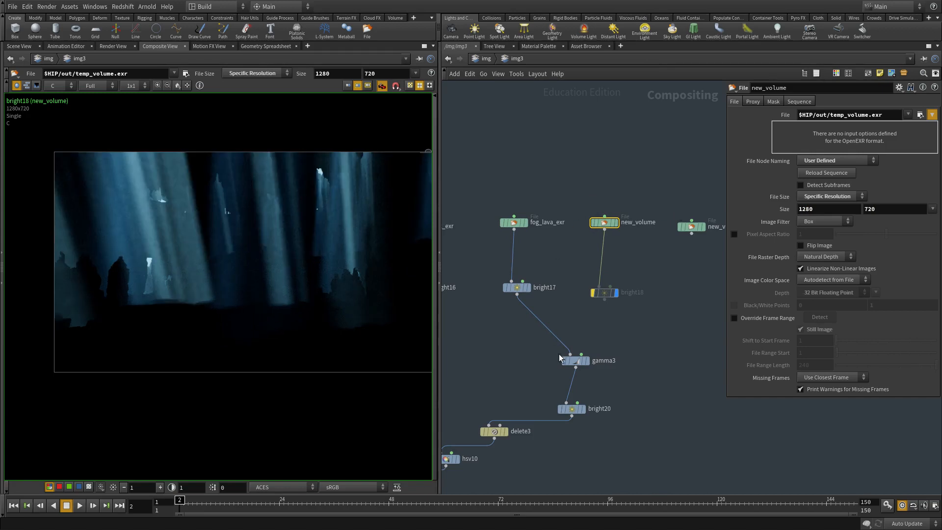
# Tidy the fog_lava_exr branch by moving gamma3 and bright20 under bright17 and placing hsv10 just below delete3.
pyautogui.scroll(-3, 559, 354)
pyautogui.moveTo(603, 378); pyautogui.dragTo(636, 342, button='middle')
pyautogui.scroll(2, 634, 344)
pyautogui.moveTo(620, 370); pyautogui.dragTo(547, 281)
pyautogui.moveTo(484, 399); pyautogui.dragTo(526, 396)
pyautogui.moveTo(527, 398); pyautogui.dragTo(584, 363, button='middle')
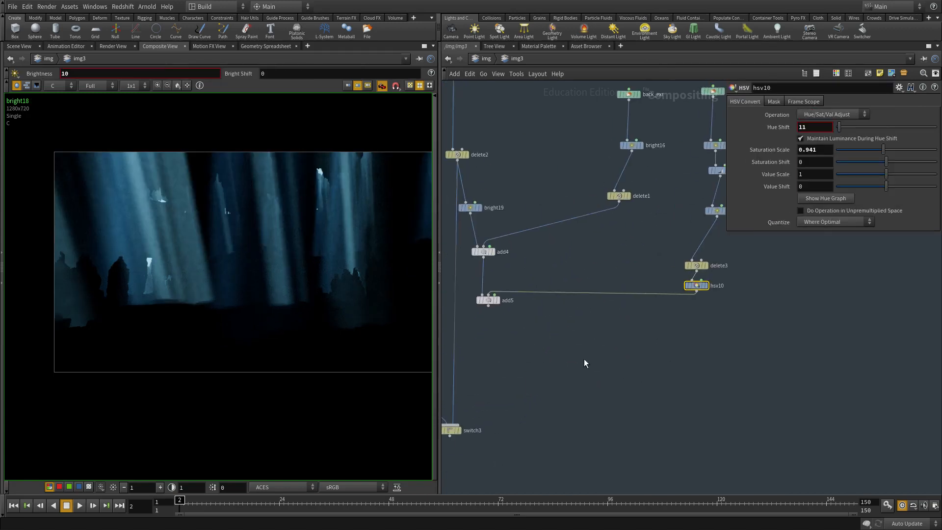
# Duplicate the add5 node below the network and feed the copy's foreground input from bright19.
pyautogui.moveTo(565, 357); pyautogui.dragTo(496, 303)
pyautogui.moveTo(541, 349); pyautogui.dragTo(474, 280)
pyautogui.hotkey('ctrl', 'c')
pyautogui.hotkey('ctrl', 'v')
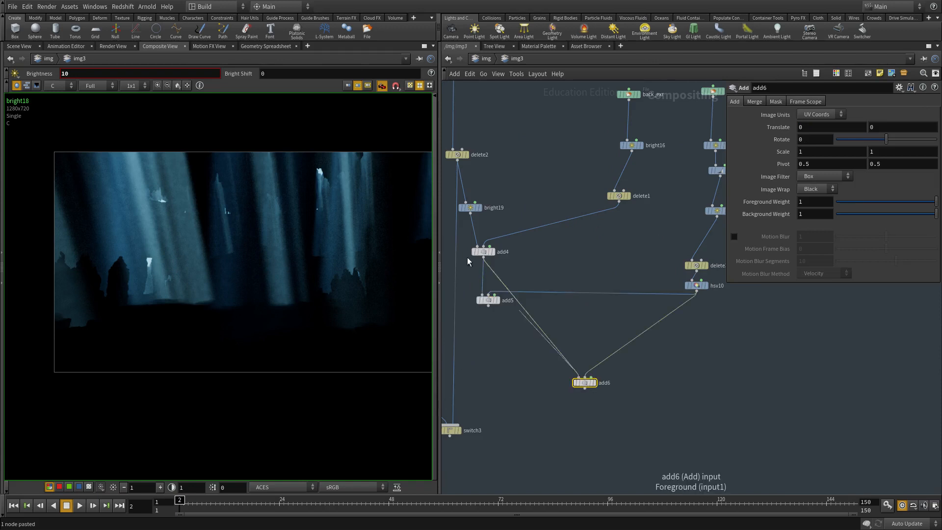
pyautogui.click(471, 213)
pyautogui.click(585, 377)
# Connect bright18 to the second input of add6 and display add6.
pyautogui.scroll(-3, 660, 344)
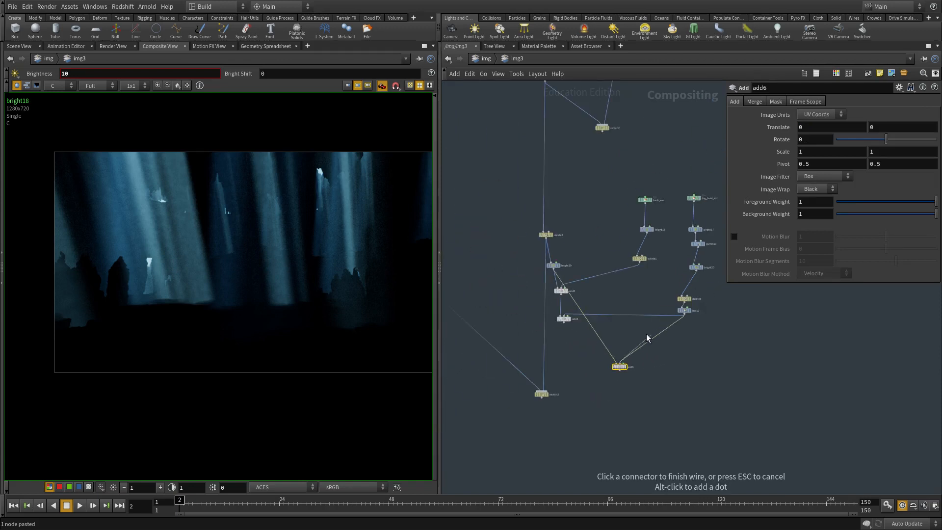
pyautogui.scroll(4, 716, 331)
pyautogui.scroll(-4, 497, 339)
pyautogui.scroll(3, 663, 251)
pyautogui.click(599, 236)
pyautogui.moveTo(612, 342); pyautogui.dragTo(726, 250, button='middle')
pyautogui.scroll(-1, 726, 250)
pyautogui.moveTo(538, 346); pyautogui.dragTo(570, 377)
pyautogui.click(581, 379)
pyautogui.moveTo(545, 396); pyautogui.dragTo(546, 366, button='middle')
pyautogui.scroll(2, 546, 366)
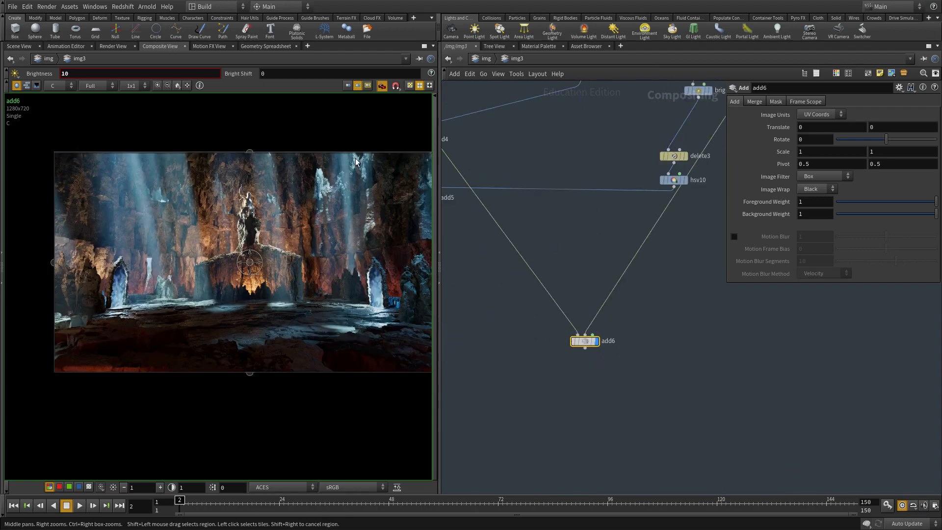
# Examine the blue light shafts over the cave, statue and portals in the add6 composite.
pyautogui.scroll(4, 356, 158)
pyautogui.scroll(-2, 356, 163)
pyautogui.moveTo(357, 163); pyautogui.dragTo(363, 211, button='middle')
pyautogui.scroll(2, 374, 349)
pyautogui.scroll(-2, 373, 349)
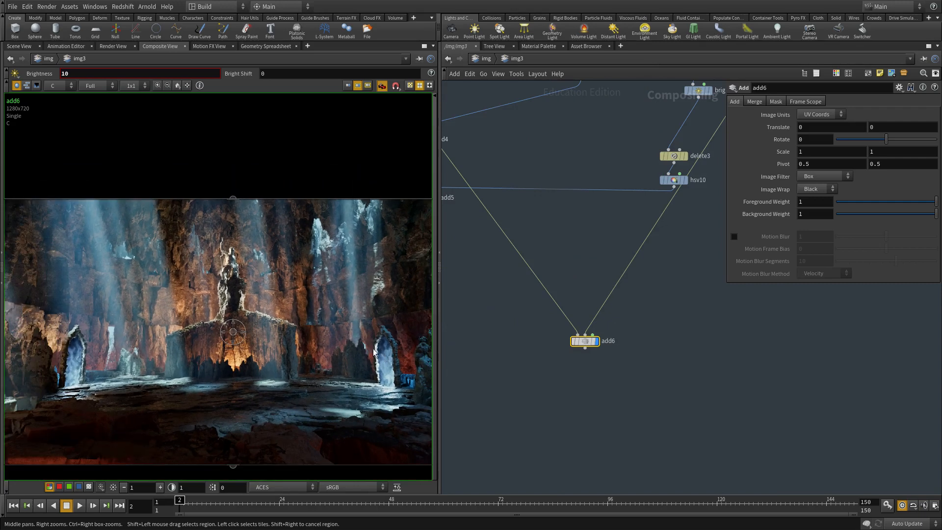
pyautogui.scroll(-2, 142, 304)
pyautogui.scroll(4, 55, 293)
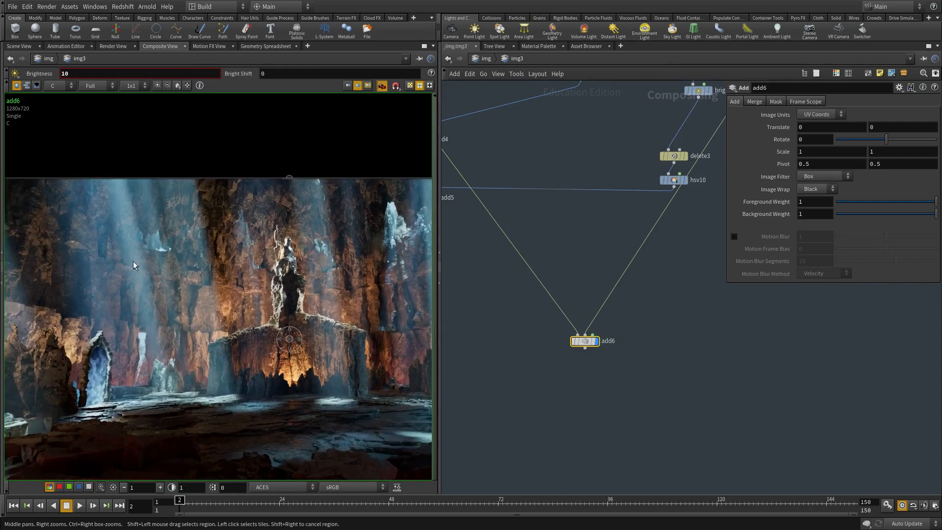
pyautogui.scroll(-3, 133, 261)
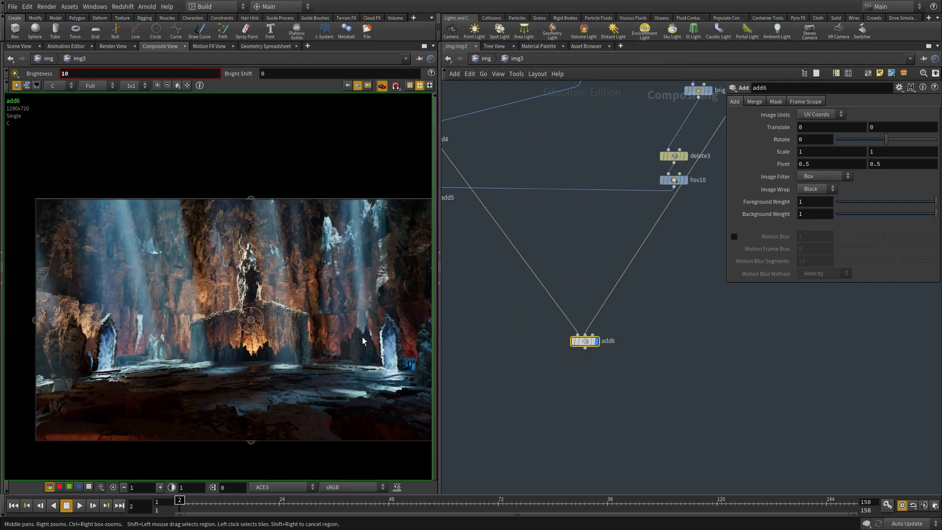
pyautogui.scroll(-2, 274, 355)
pyautogui.scroll(3, 404, 342)
pyautogui.scroll(-3, 643, 375)
# Duplicate bright18, feed the copy from new_volume1 and turn off its bypass.
pyautogui.moveTo(724, 311); pyautogui.dragTo(574, 481, button='middle')
pyautogui.scroll(3, 84, 240)
pyautogui.scroll(3, 630, 338)
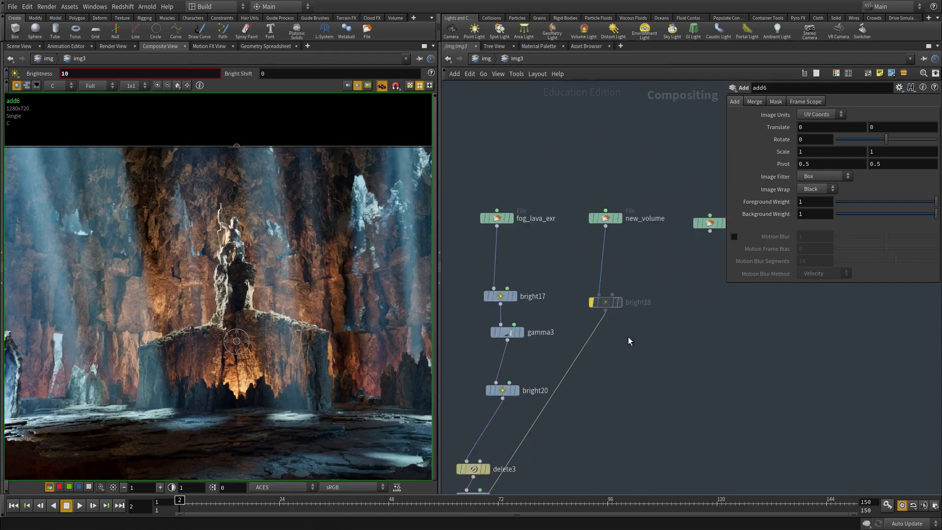
pyautogui.moveTo(630, 340); pyautogui.dragTo(487, 336, button='middle')
pyautogui.moveTo(539, 300); pyautogui.dragTo(551, 322, button='middle')
pyautogui.moveTo(551, 327); pyautogui.dragTo(485, 258)
pyautogui.hotkey('ctrl', 'c')
pyautogui.hotkey('ctrl', 'v')
pyautogui.click(616, 230)
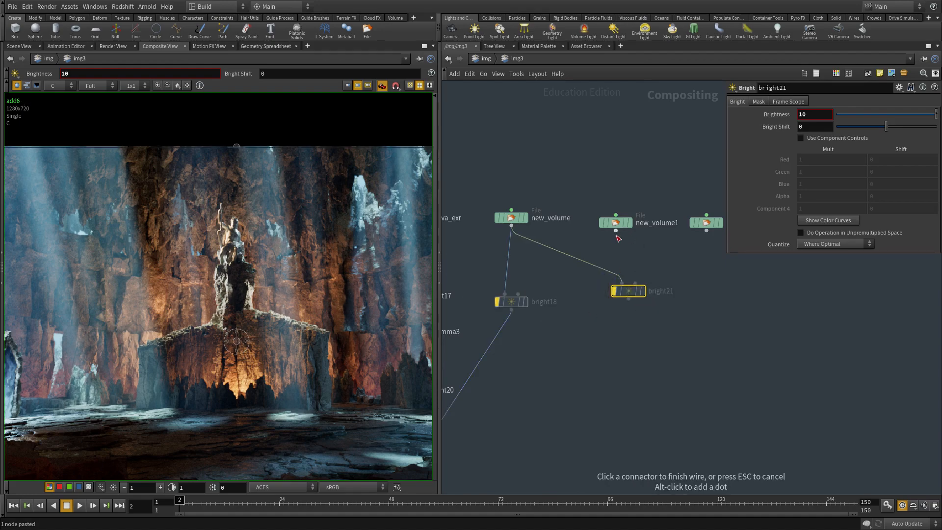
pyautogui.click(615, 293)
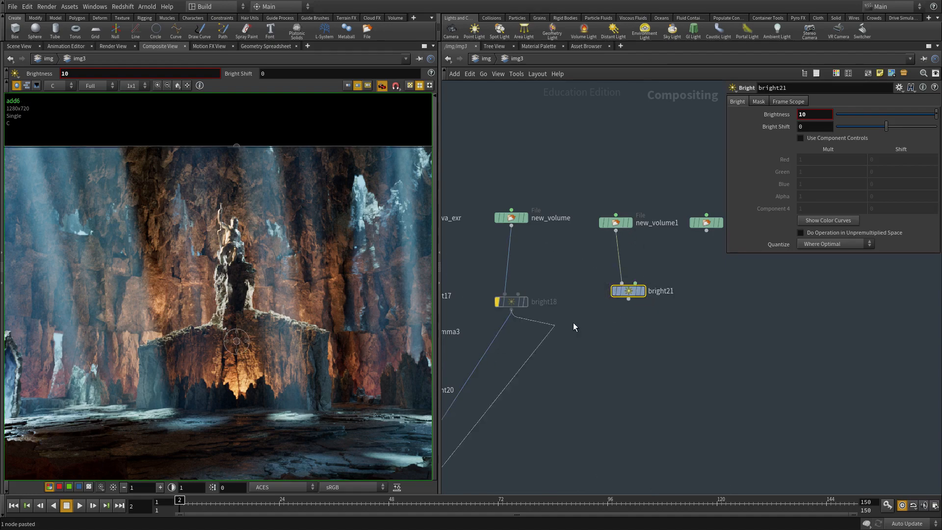
# Reroute the second input of add6 from bright18 to bright21 and display bright21.
pyautogui.click(629, 298)
pyautogui.click(641, 291)
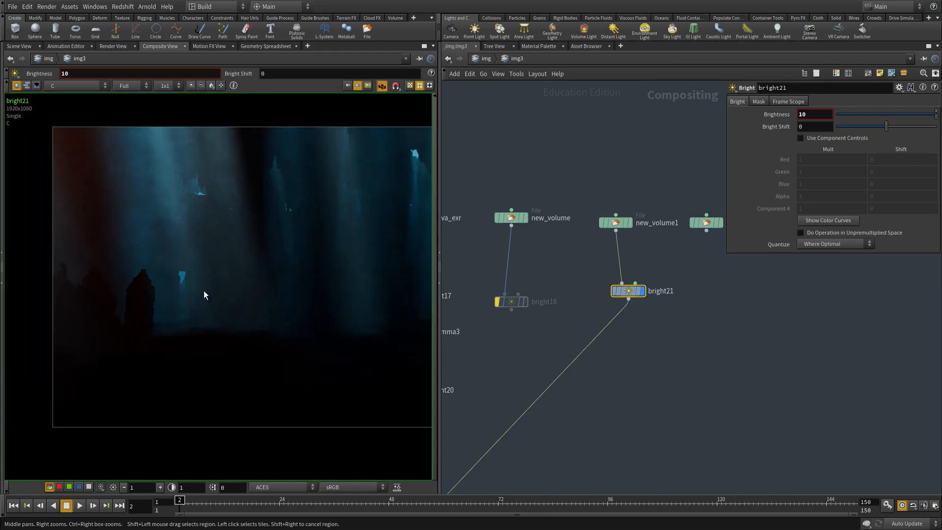
pyautogui.scroll(2, 680, 336)
pyautogui.moveTo(598, 275); pyautogui.dragTo(586, 283)
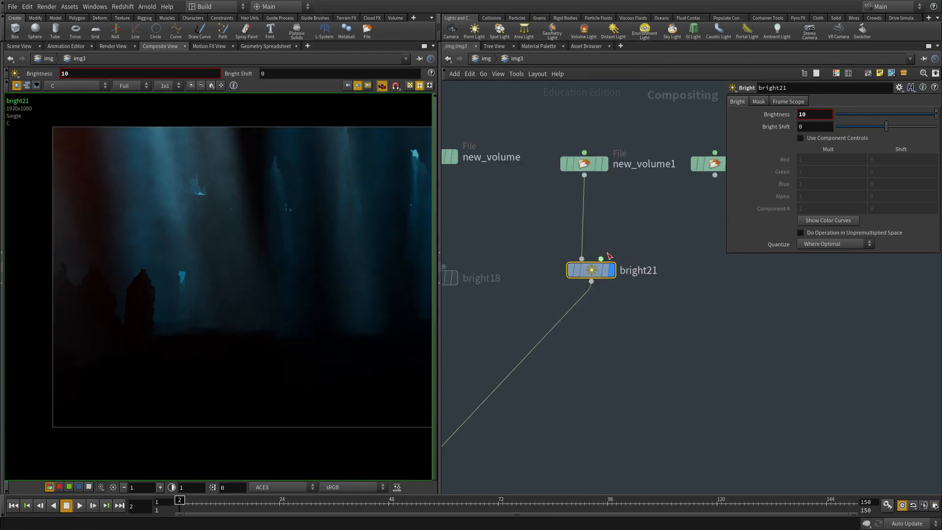
# Display the add6 composite with the new_volume1 fog over the cave render.
pyautogui.moveTo(630, 210); pyautogui.dragTo(631, 219, button='middle')
pyautogui.scroll(-3, 662, 393)
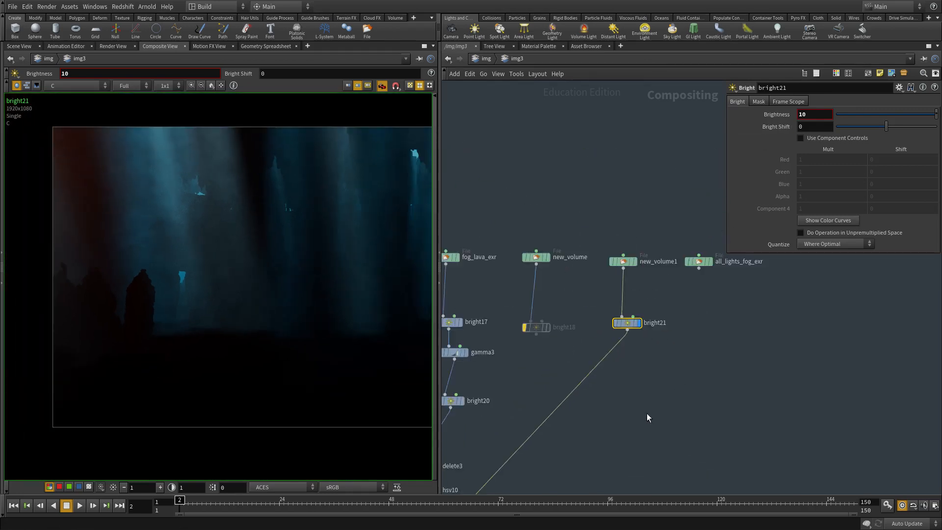
pyautogui.moveTo(646, 413); pyautogui.dragTo(736, 334, button='middle')
pyautogui.moveTo(572, 455); pyautogui.dragTo(757, 269, button='middle')
pyautogui.moveTo(221, 360); pyautogui.dragTo(217, 339)
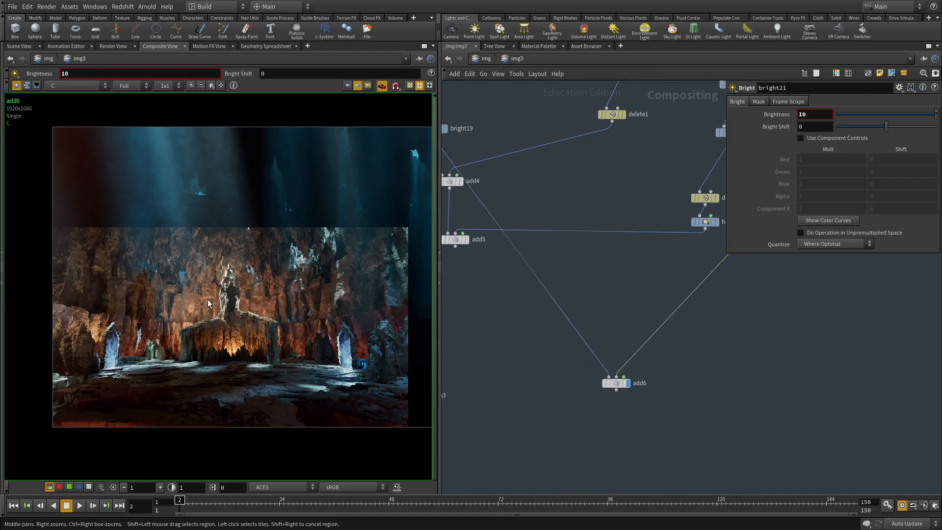
# Set the new_volume1 file node to a specific resolution of 1280 by 720.
pyautogui.moveTo(731, 330); pyautogui.dragTo(519, 479, button='middle')
pyautogui.moveTo(679, 275); pyautogui.dragTo(585, 414, button='middle')
pyautogui.click(595, 281)
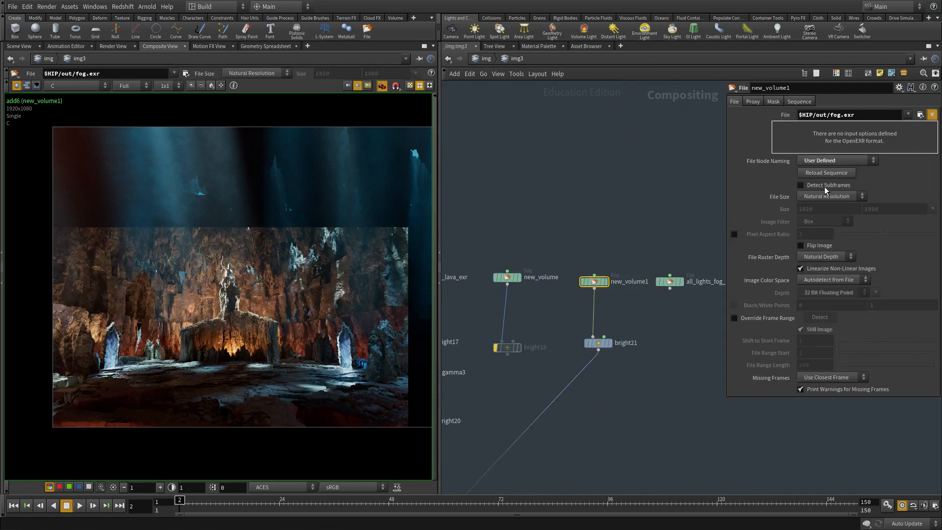
pyautogui.click(819, 197)
pyautogui.click(817, 213)
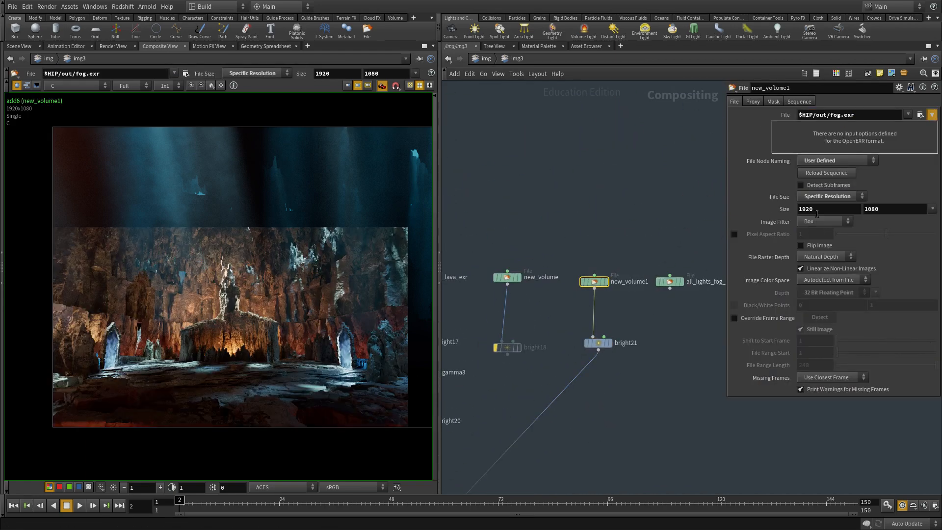
pyautogui.write('1280')
pyautogui.press('Tab')
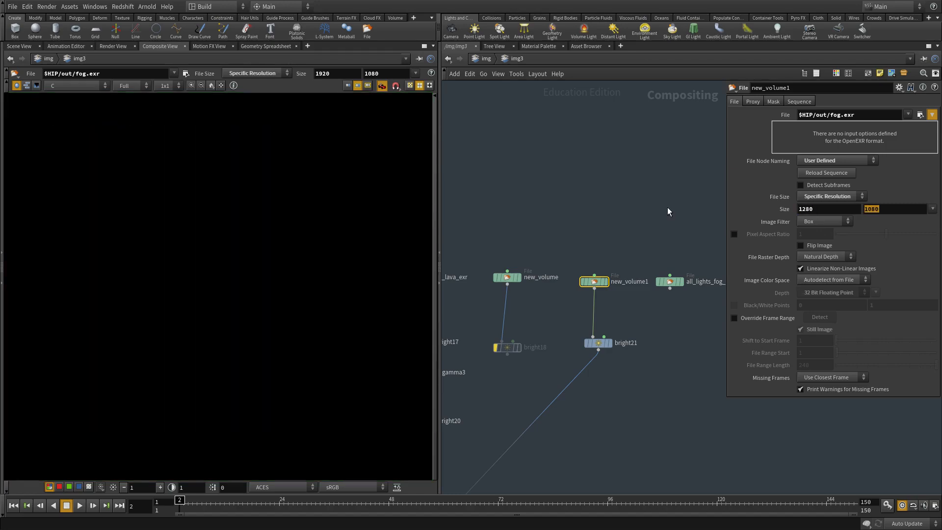
pyautogui.write('720')
pyautogui.press('Return')
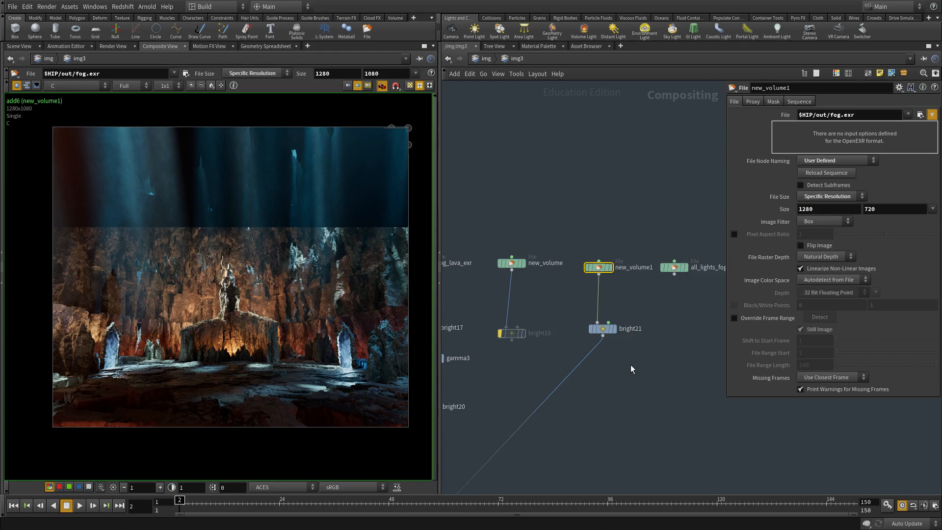
# Widen the composite view and frame the full add6 image to inspect the fog over the cave.
pyautogui.scroll(-3, 616, 394)
pyautogui.moveTo(616, 393); pyautogui.dragTo(639, 345, button='middle')
pyautogui.scroll(5, 181, 291)
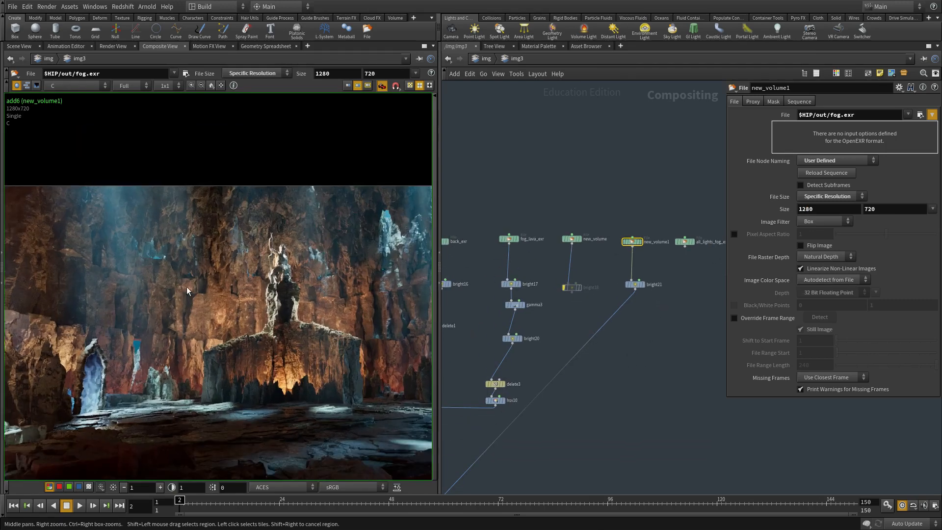
pyautogui.scroll(-2, 221, 286)
pyautogui.moveTo(221, 214); pyautogui.dragTo(147, 199, button='middle')
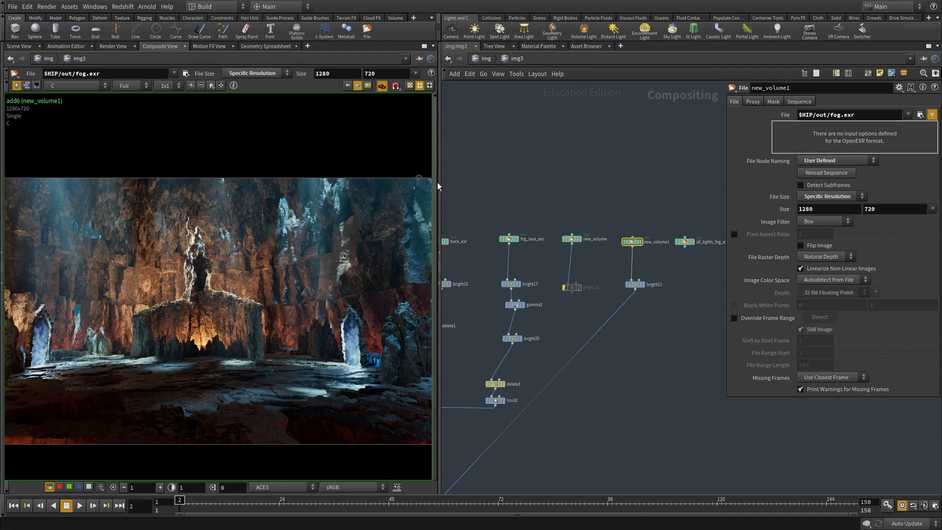
pyautogui.moveTo(439, 182); pyautogui.dragTo(596, 184)
pyautogui.scroll(4, 714, 320)
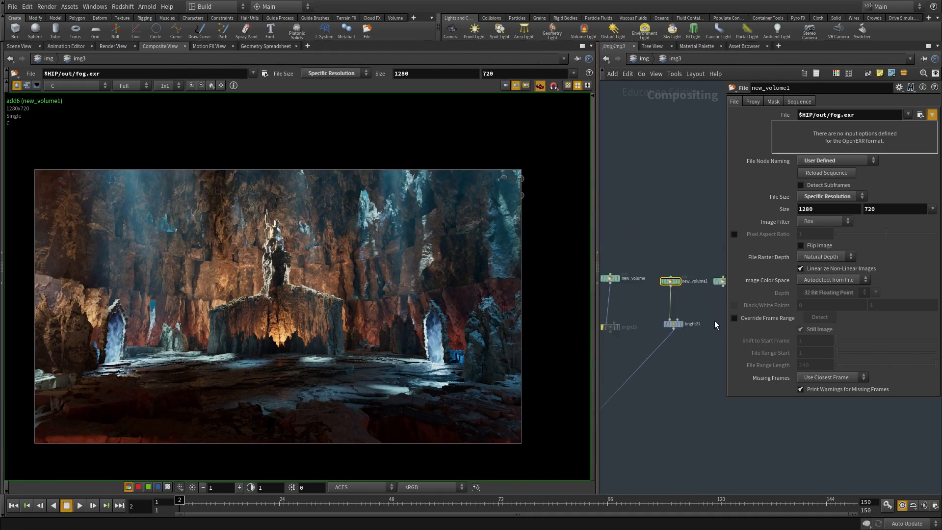
pyautogui.moveTo(598, 365); pyautogui.dragTo(560, 365)
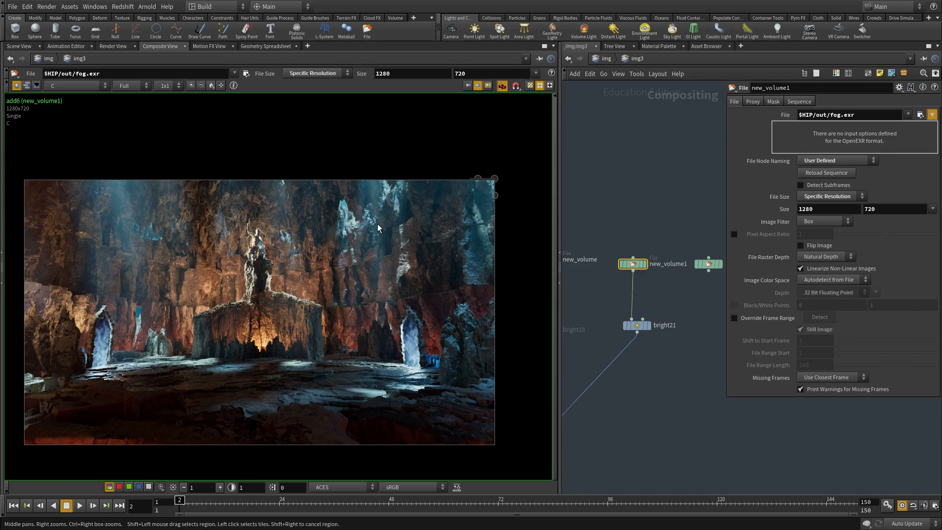
pyautogui.scroll(1, 619, 301)
# Display bright21, then copy the bright17, gamma3 and bright20 chain and paste it near bright21.
pyautogui.click(655, 330)
pyautogui.scroll(-4, 615, 345)
pyautogui.moveTo(612, 405); pyautogui.dragTo(775, 383, button='middle')
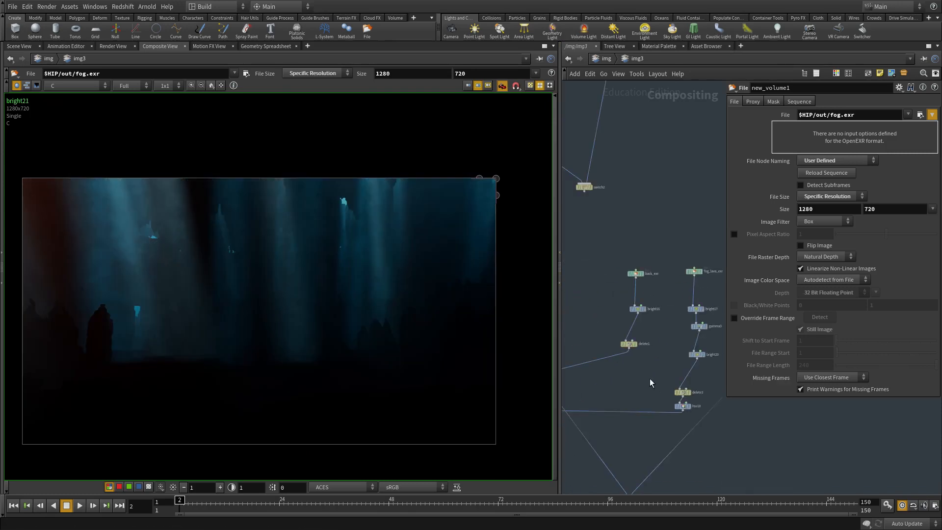
pyautogui.scroll(3, 628, 366)
pyautogui.moveTo(653, 360); pyautogui.dragTo(624, 282)
pyautogui.hotkey('ctrl', 'c')
pyautogui.moveTo(784, 405); pyautogui.dragTo(649, 407, button='middle')
pyautogui.scroll(1, 648, 407)
pyautogui.hotkey('ctrl', 'v')
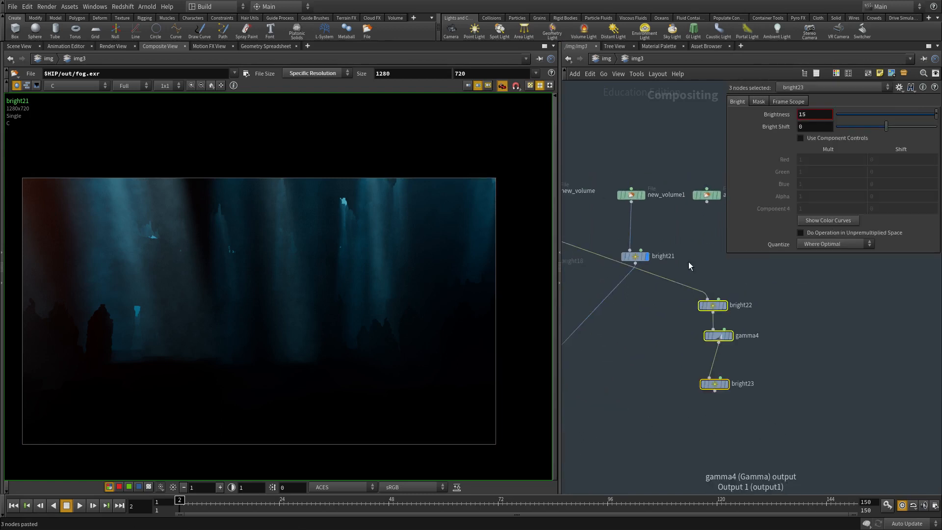
# Delete the pasted bright22 and feed gamma4 from the output of bright21.
pyautogui.scroll(2, 689, 267)
pyautogui.click(595, 165)
pyautogui.click(704, 304)
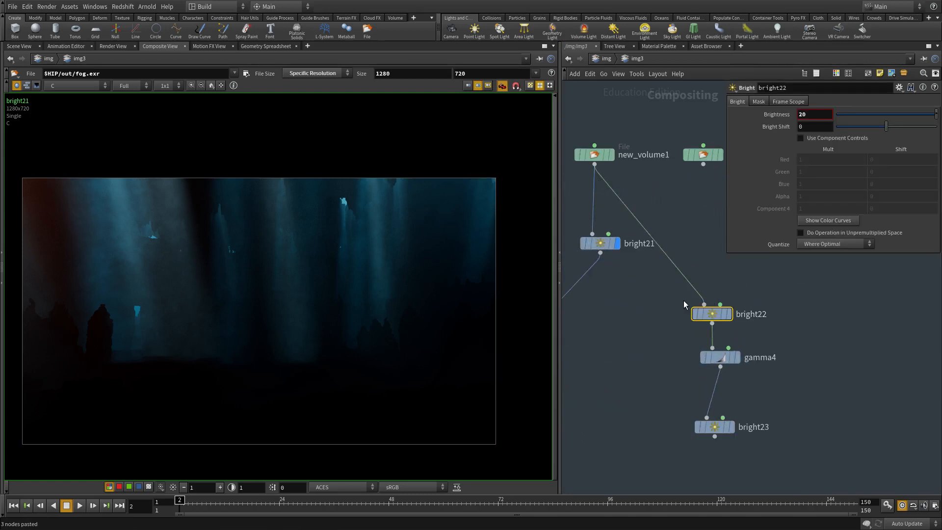
pyautogui.press('Delete')
pyautogui.moveTo(718, 357); pyautogui.dragTo(697, 303)
pyautogui.click(601, 253)
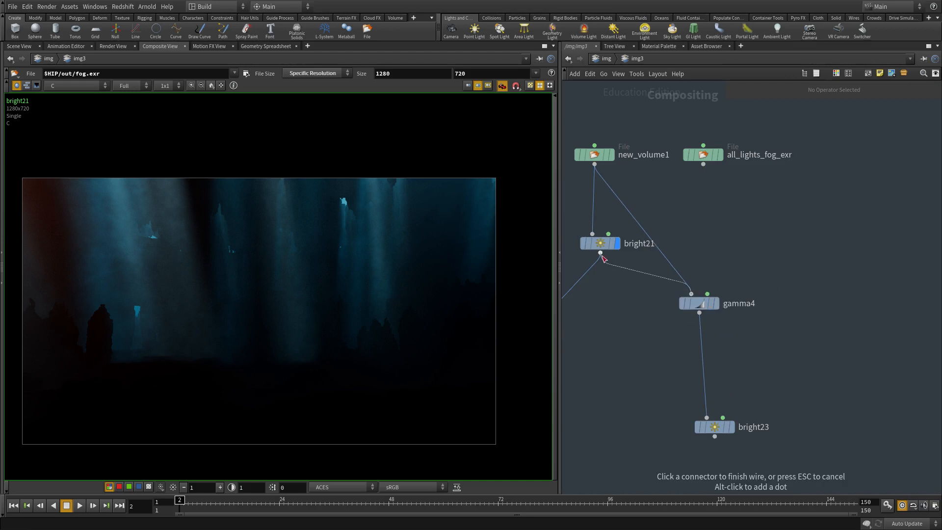
pyautogui.click(691, 294)
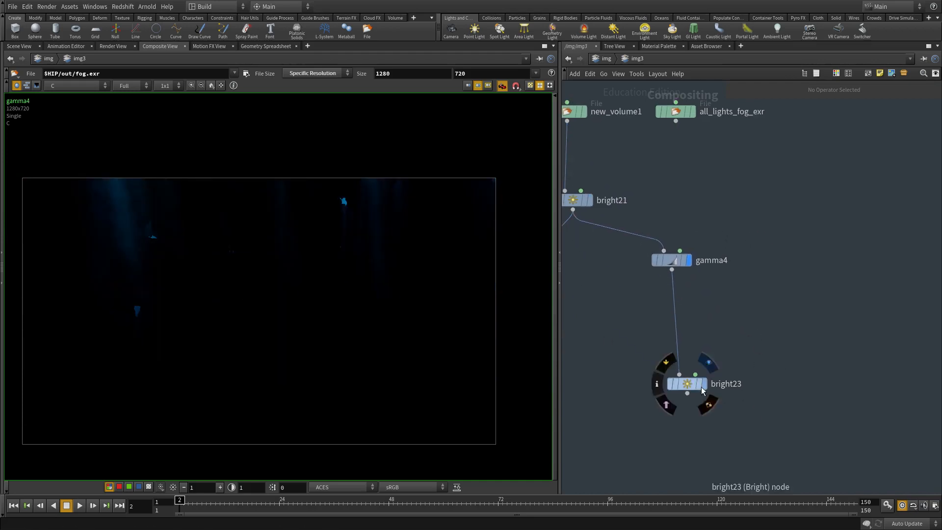
# Move bright23 closer beneath gamma4 and display its result.
pyautogui.moveTo(698, 385); pyautogui.dragTo(681, 331)
pyautogui.click(689, 332)
pyautogui.click(665, 332)
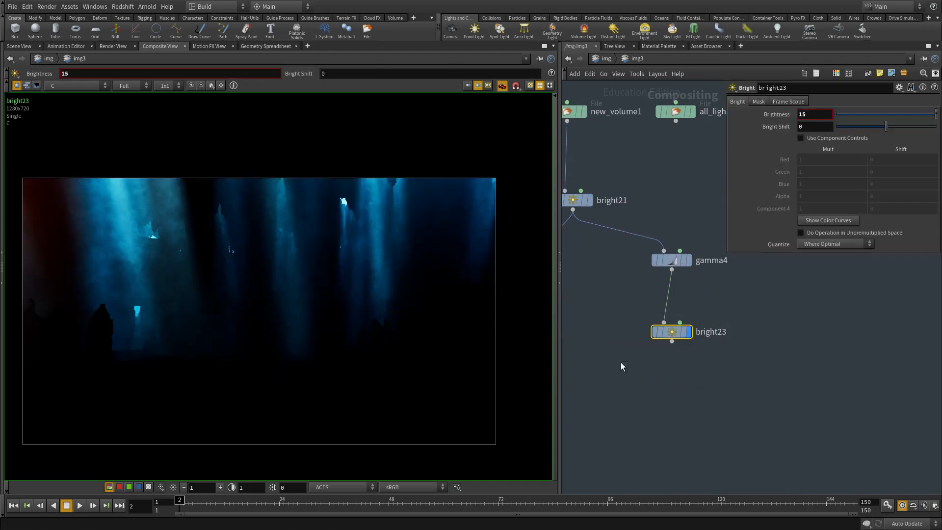
pyautogui.press('p')
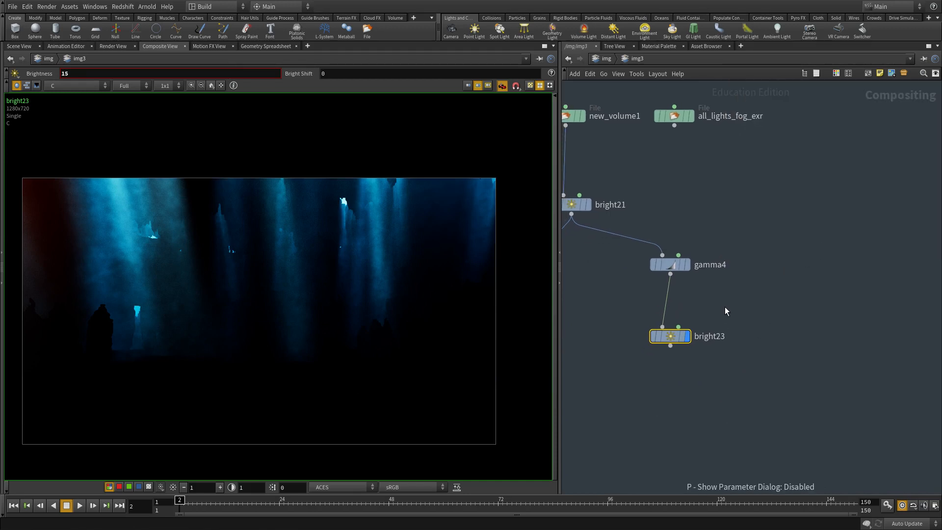
pyautogui.press('p')
# Try a Limit node with upper limit 0.108 between gamma4 and bright23, and delete it.
pyautogui.press('Tab')
pyautogui.write('limi')
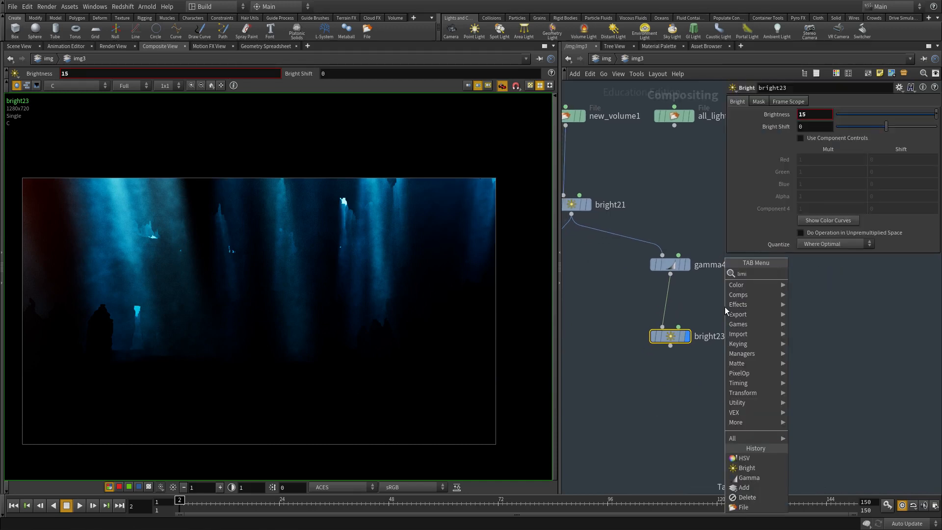
pyautogui.press('Return')
pyautogui.click(666, 302)
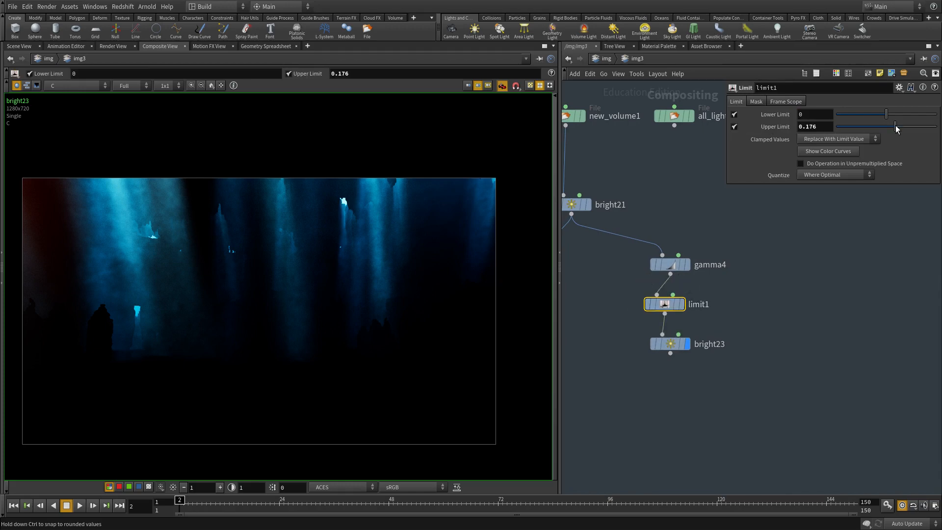
pyautogui.moveTo(896, 125)
pyautogui.mouseDown()
pyautogui.moveTo(882, 125)
pyautogui.moveTo(892, 125)
pyautogui.mouseUp()
pyautogui.press('Delete')
# Set the gamma of gamma4 to 0.3.
pyautogui.click(673, 345)
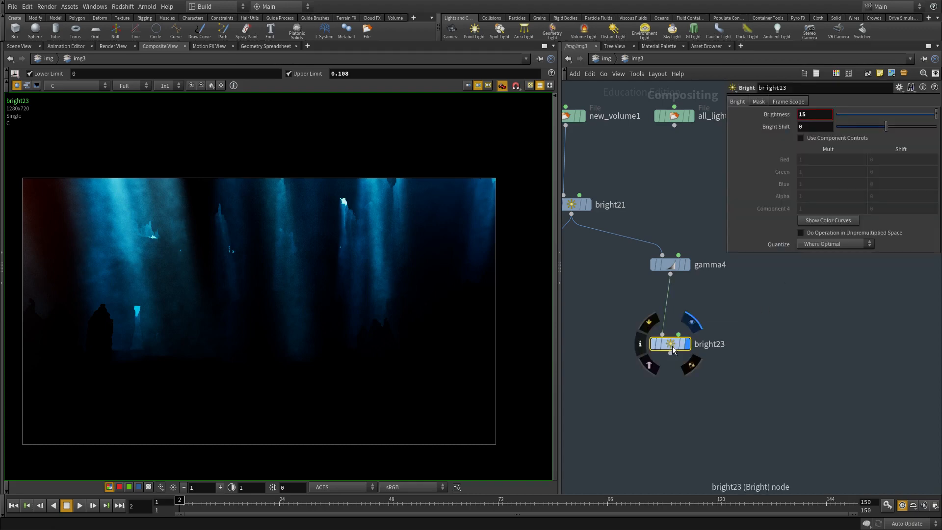
pyautogui.scroll(1, 702, 285)
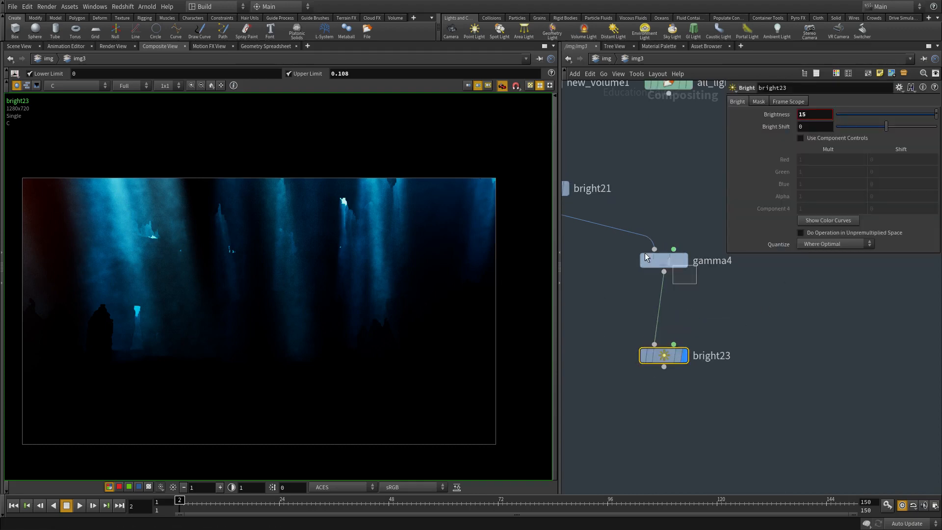
pyautogui.click(684, 261)
pyautogui.click(685, 356)
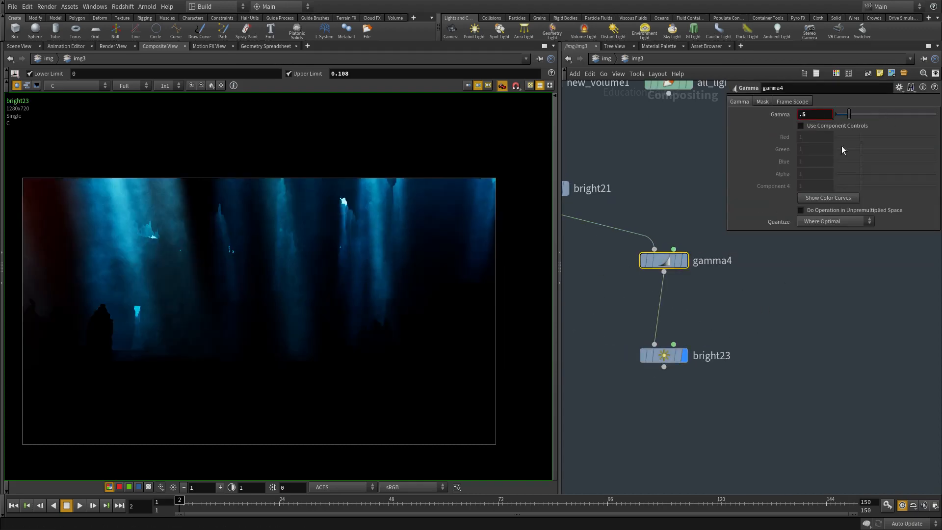
pyautogui.write('3')
pyautogui.press('Return')
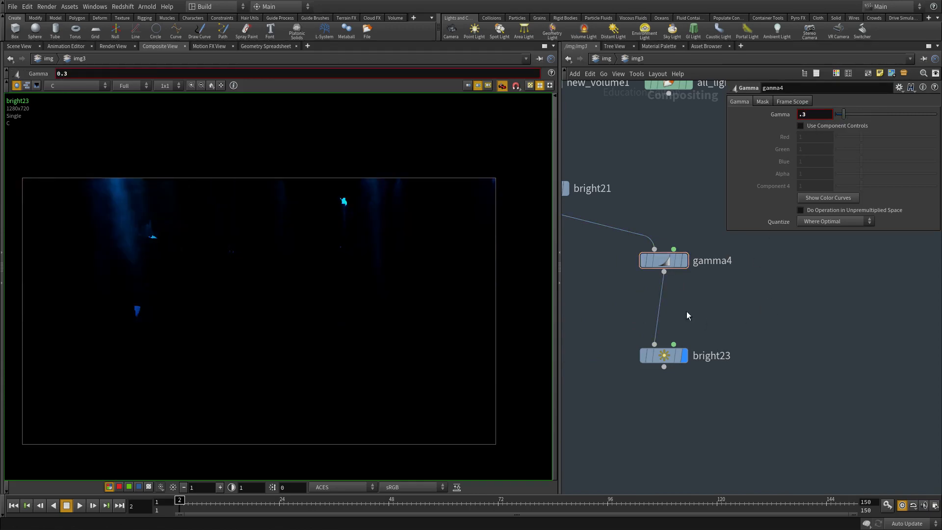
# Try a brightness of 40 and then 50 on bright23.
pyautogui.click(665, 353)
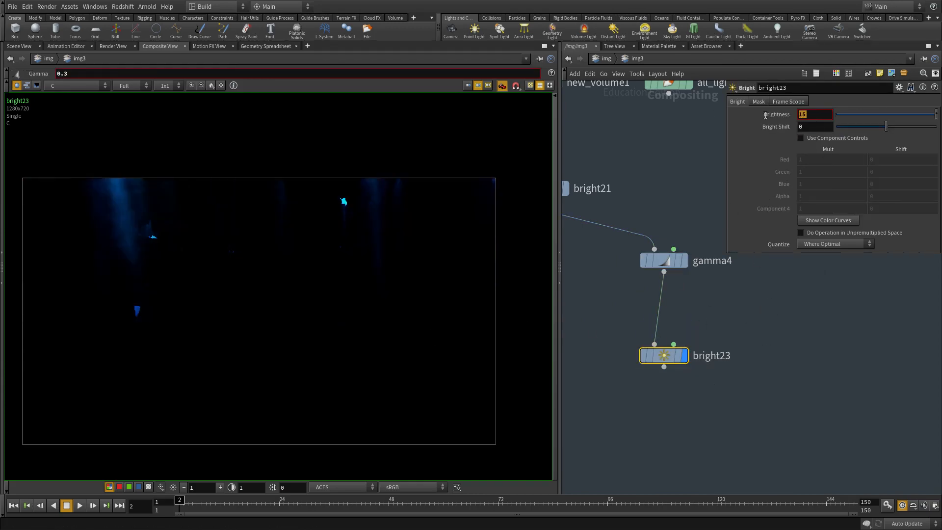
pyautogui.write('40')
pyautogui.press('Return')
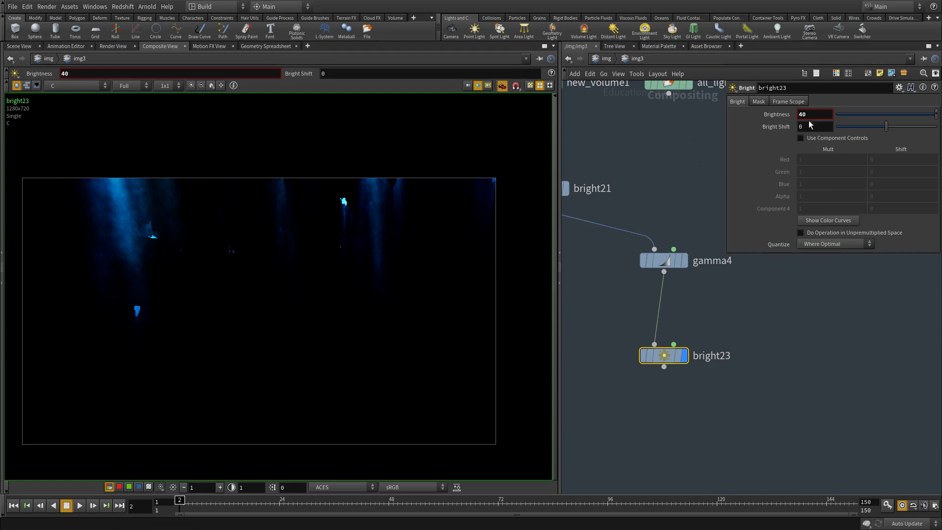
pyautogui.press('Return')
# Create an Add node in the empty area below bright21.
pyautogui.moveTo(805, 377); pyautogui.dragTo(864, 333, button='middle')
pyautogui.scroll(-3, 863, 333)
pyautogui.scroll(1, 638, 383)
pyautogui.moveTo(728, 376); pyautogui.dragTo(677, 383, button='middle')
pyautogui.press('Tab')
pyautogui.write('add')
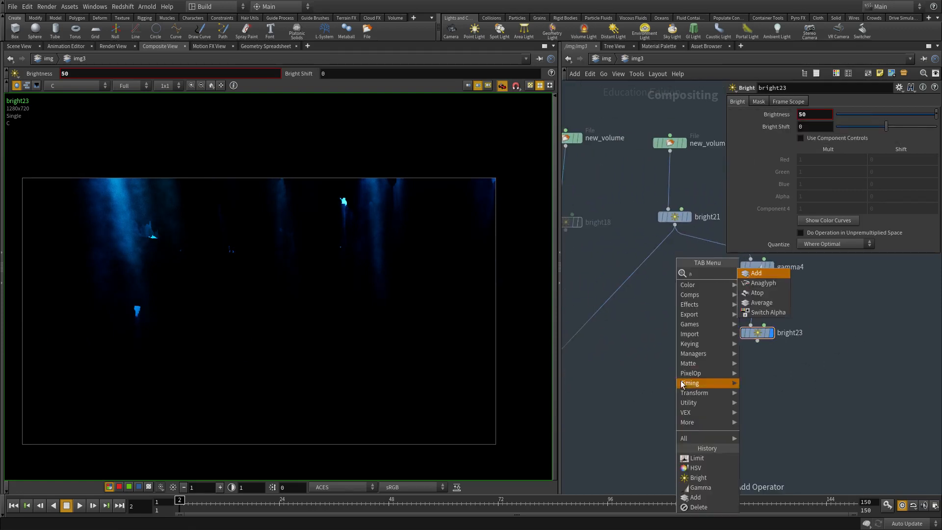
pyautogui.click(755, 275)
pyautogui.click(619, 382)
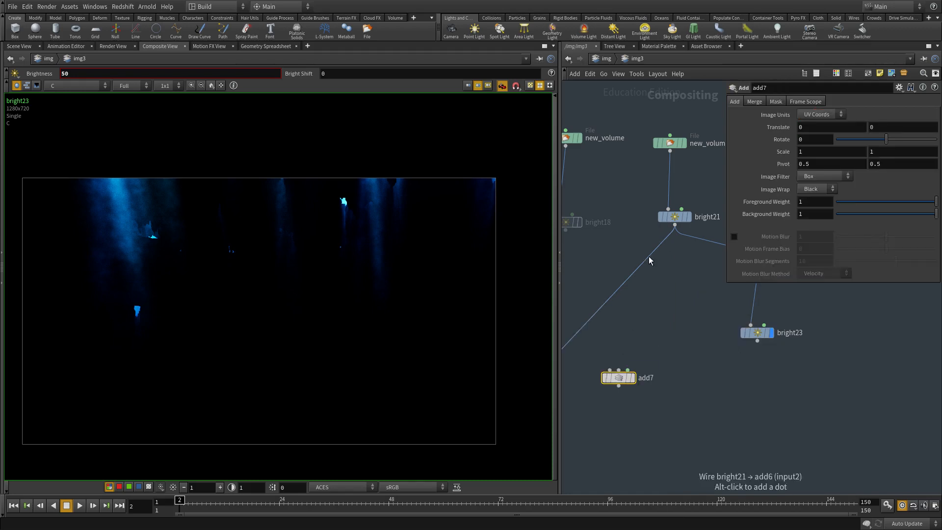
# Insert add7 between bright21 and add6, wire bright23 into its second input and display add7.
pyautogui.click(610, 370)
pyautogui.click(674, 225)
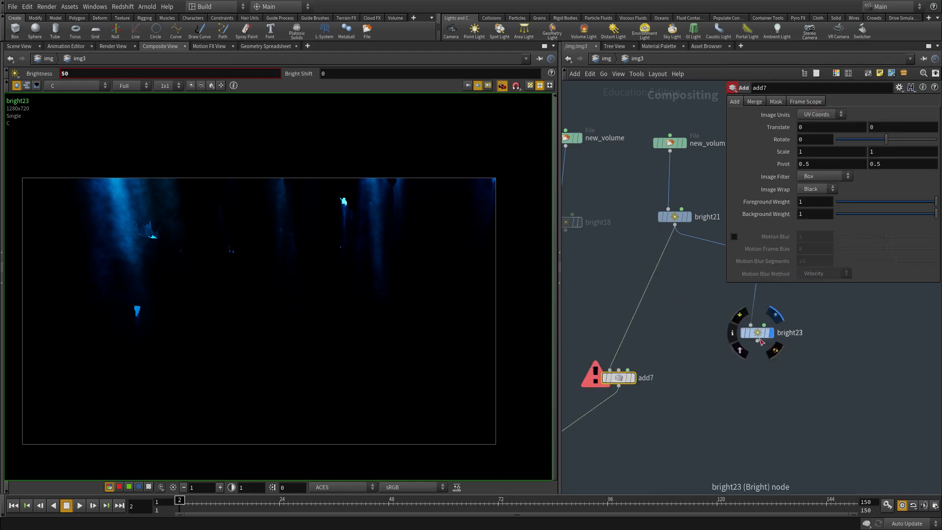
pyautogui.click(757, 340)
pyautogui.click(619, 380)
pyautogui.press('r')
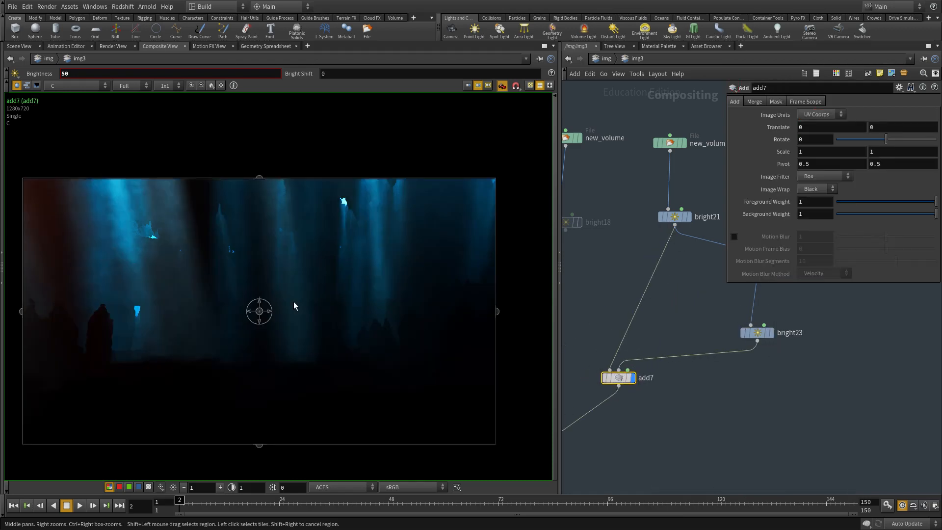
# Display the add6 composite with the combined add7 fog over the cave render.
pyautogui.scroll(-2, 293, 302)
pyautogui.moveTo(705, 405); pyautogui.dragTo(766, 354, button='middle')
pyautogui.scroll(-2, 731, 386)
pyautogui.moveTo(730, 386); pyautogui.dragTo(931, 286, button='middle')
pyautogui.click(703, 406)
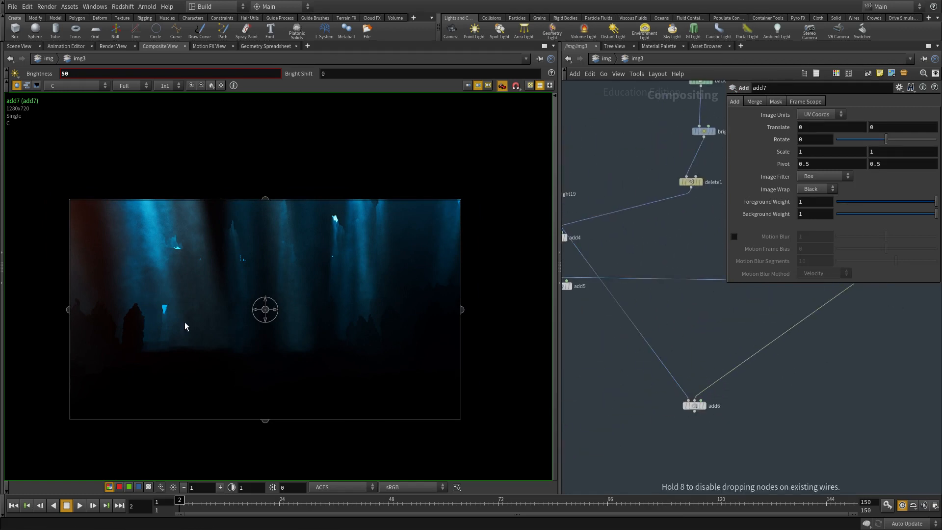
# Insert a Switch node on the output connection of add7.
pyautogui.moveTo(918, 334); pyautogui.dragTo(761, 404, button='middle')
pyautogui.scroll(2, 713, 329)
pyautogui.moveTo(713, 329); pyautogui.dragTo(642, 353, button='middle')
pyautogui.click(669, 398)
pyautogui.press('z')
pyautogui.press('Tab')
pyautogui.write('sw')
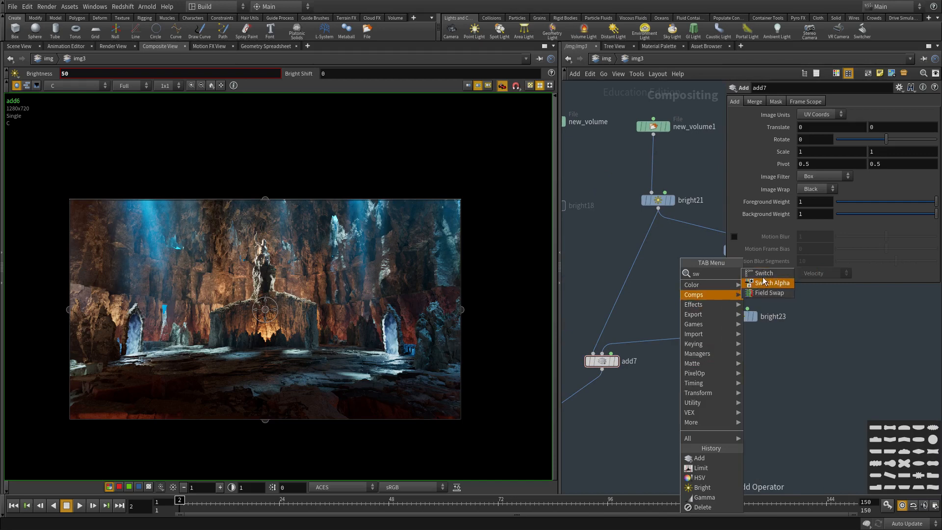
pyautogui.click(764, 273)
pyautogui.click(584, 394)
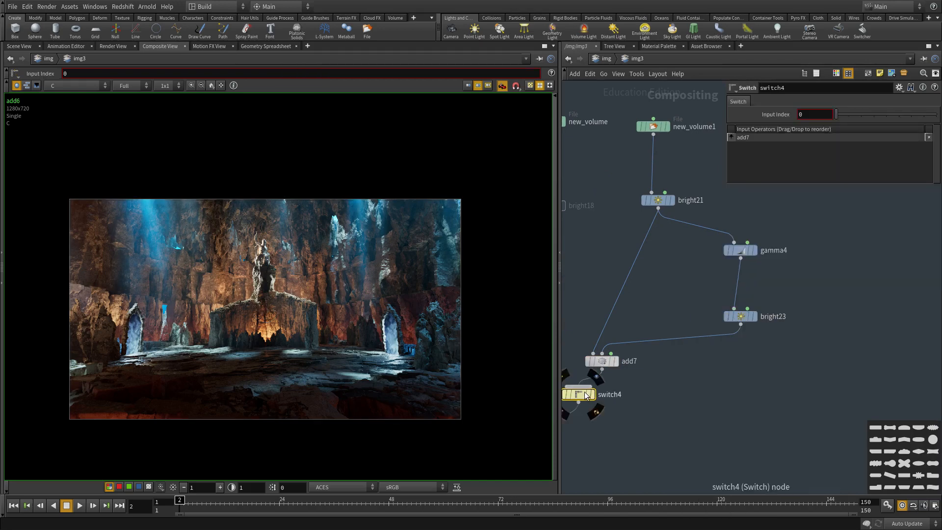
# Move switch4 below bright21, wire bright21 into it as second input and compare the inputs using the input index.
pyautogui.moveTo(586, 395); pyautogui.dragTo(665, 417)
pyautogui.click(664, 407)
pyautogui.click(658, 208)
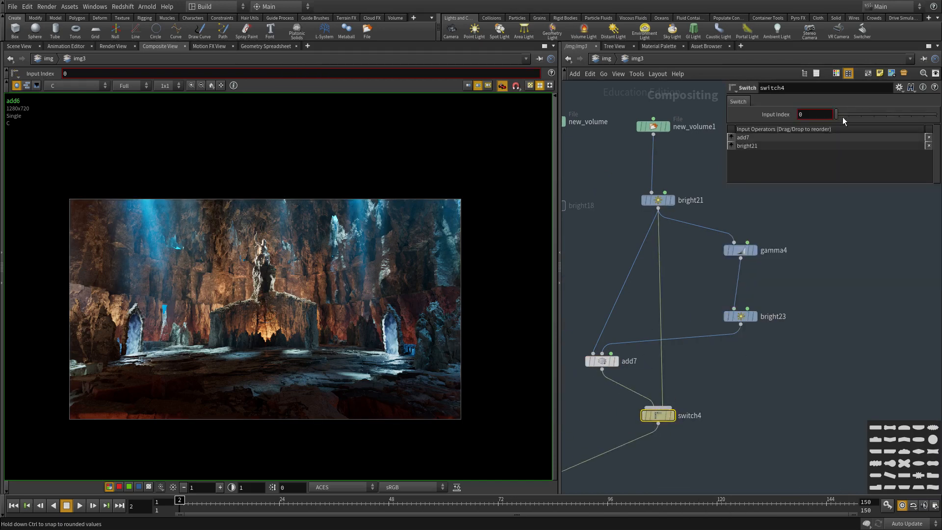
pyautogui.moveTo(843, 117); pyautogui.dragTo(846, 113)
# Set the brightness of bright23 to 30.
pyautogui.scroll(3, 163, 164)
pyautogui.moveTo(785, 400); pyautogui.dragTo(775, 395, button='middle')
pyautogui.moveTo(754, 337); pyautogui.dragTo(674, 277)
pyautogui.scroll(3, 742, 351)
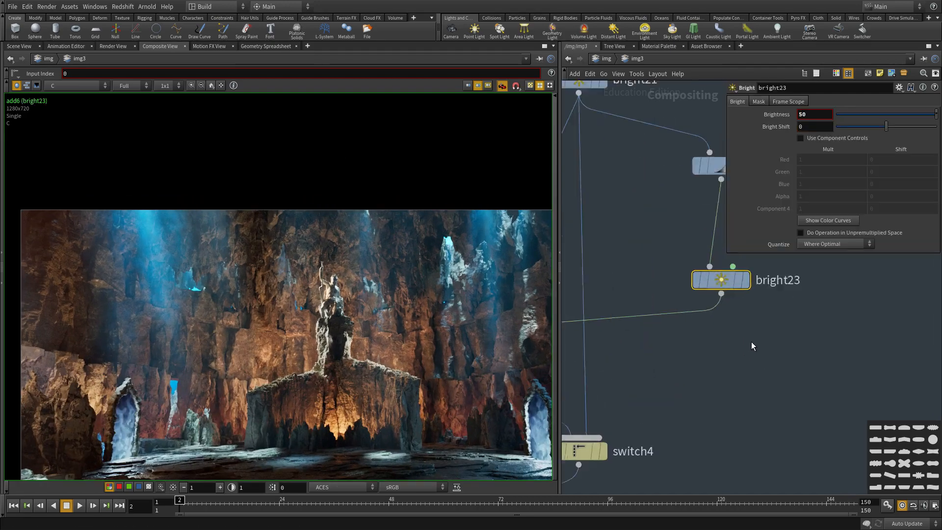
pyautogui.moveTo(753, 345)
pyautogui.mouseDown(button='middle')
pyautogui.moveTo(733, 376)
pyautogui.moveTo(767, 374)
pyautogui.moveTo(736, 343)
pyautogui.mouseUp(button='middle')
pyautogui.click(774, 363)
# Insert an HSV node after bright23 and set its saturation scale to 0.922.
pyautogui.press('Tab')
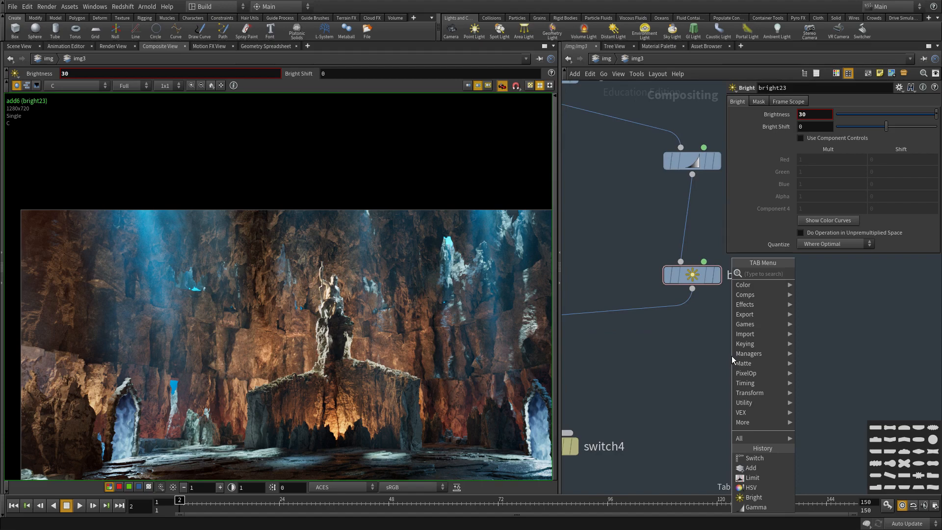
pyautogui.click(751, 487)
pyautogui.click(658, 336)
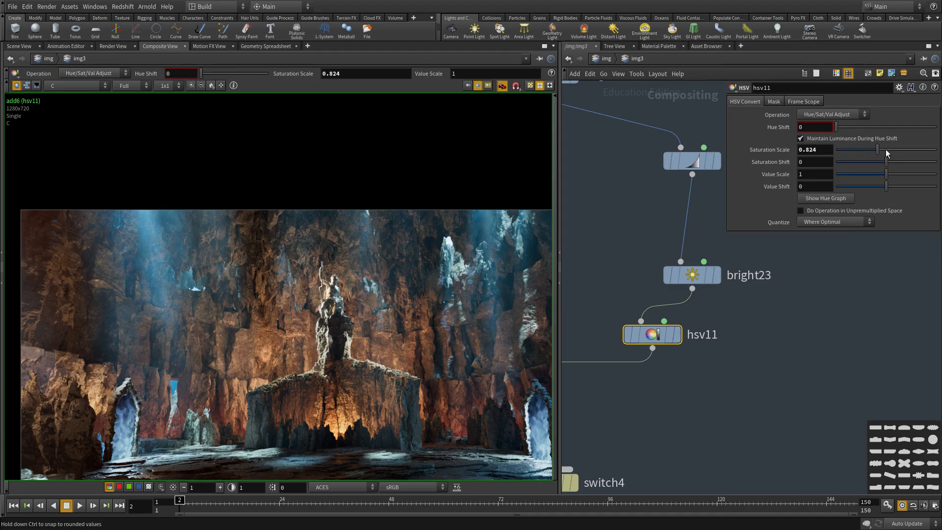
pyautogui.moveTo(884, 152); pyautogui.dragTo(882, 150)
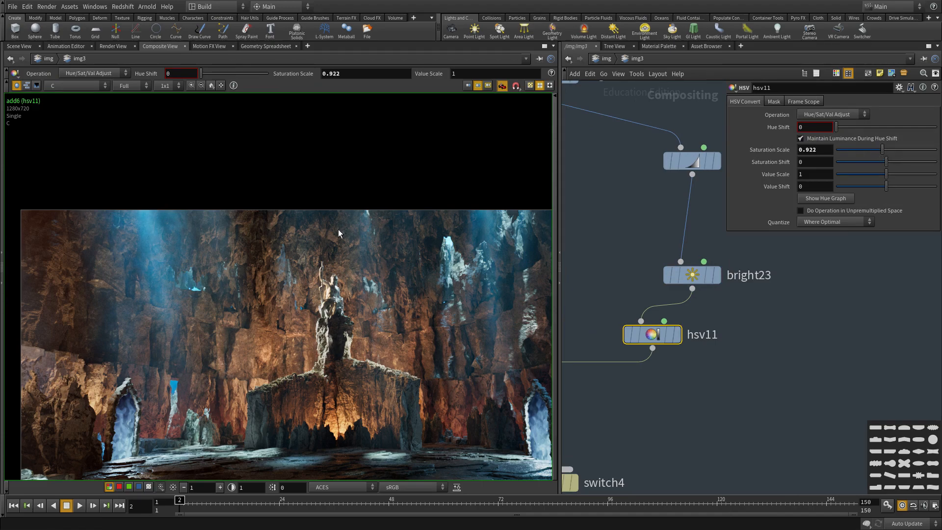
# Display the bright23 result in the viewer and align the hsv11 node directly beneath bright23.
pyautogui.scroll(-3, 675, 371)
pyautogui.moveTo(684, 375); pyautogui.dragTo(701, 339, button='middle')
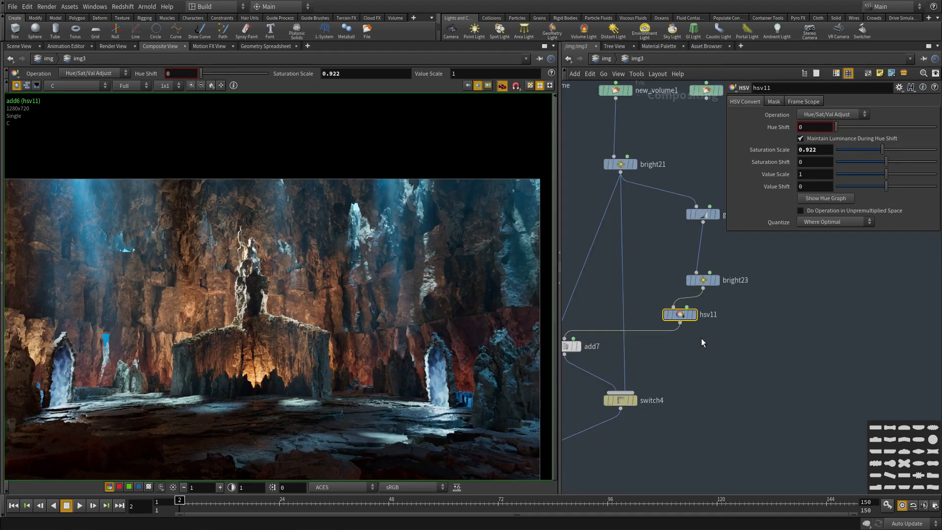
pyautogui.scroll(2, 702, 338)
pyautogui.moveTo(775, 282); pyautogui.dragTo(690, 323, button='middle')
pyautogui.click(606, 304)
pyautogui.click(640, 300)
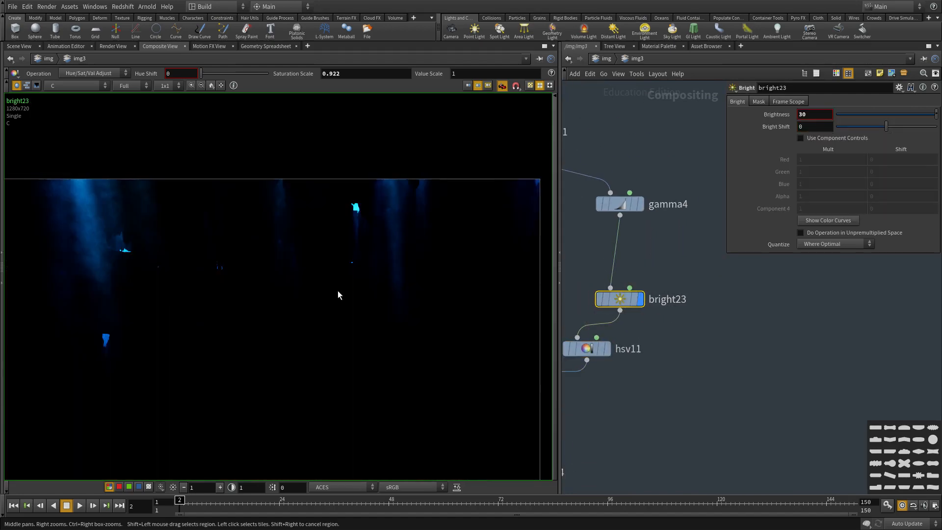
pyautogui.scroll(-2, 686, 369)
pyautogui.moveTo(617, 355); pyautogui.dragTo(641, 349)
# Duplicate the gamma4, bright23 and hsv11 chain, place the copies beside the originals and display the copied Bright node.
pyautogui.moveTo(710, 388); pyautogui.dragTo(594, 241)
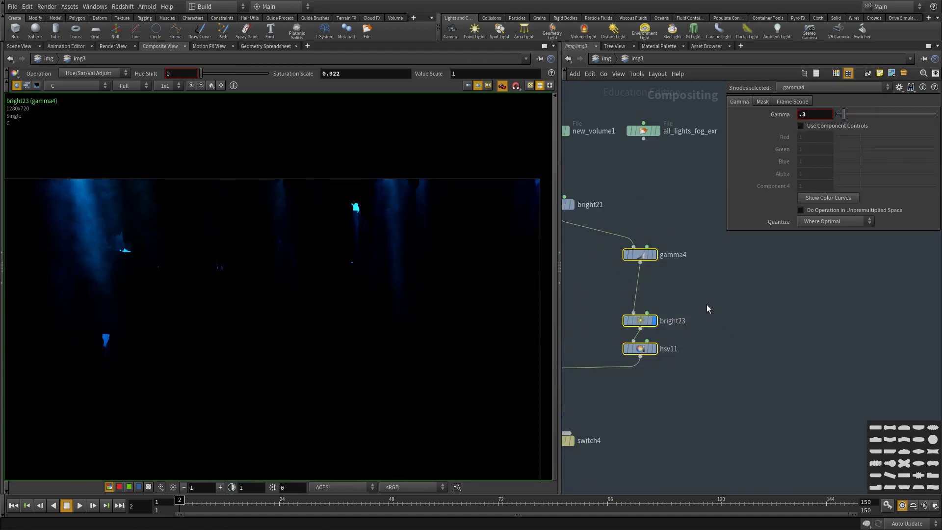
pyautogui.hotkey('ctrl', 'c')
pyautogui.moveTo(707, 309); pyautogui.dragTo(679, 296, button='middle')
pyautogui.hotkey('ctrl', 'v')
pyautogui.moveTo(681, 261); pyautogui.dragTo(683, 270)
pyautogui.click(729, 321)
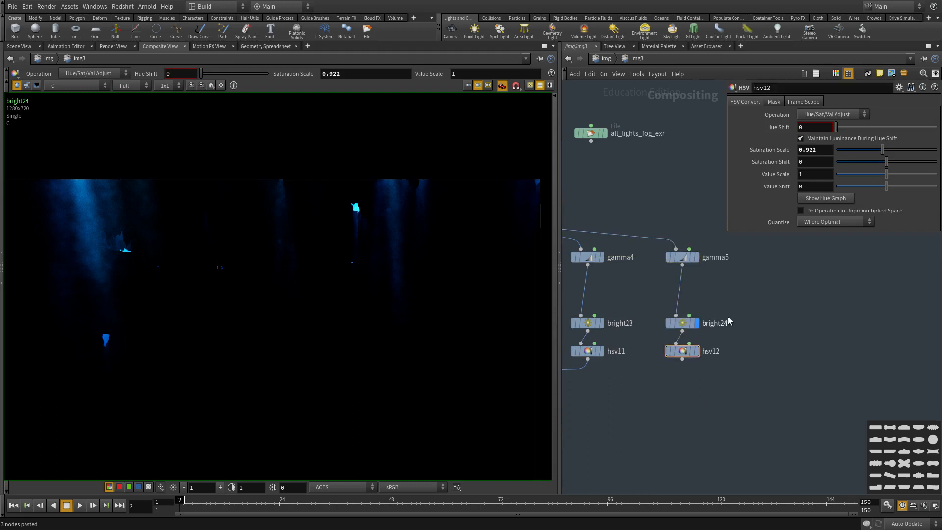
# Try a gamma of 0.1 on gamma5 and a brightness of 300 on bright24.
pyautogui.click(682, 257)
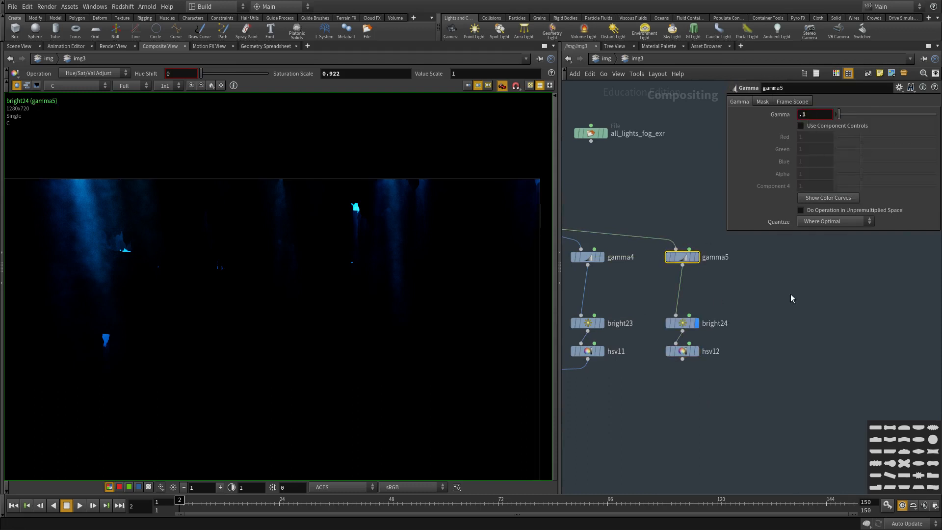
pyautogui.click(753, 282)
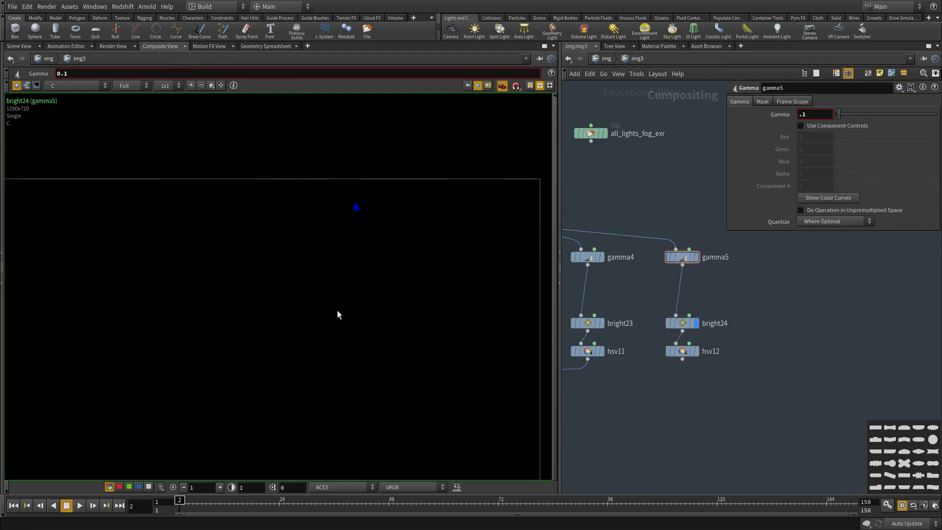
pyautogui.click(681, 323)
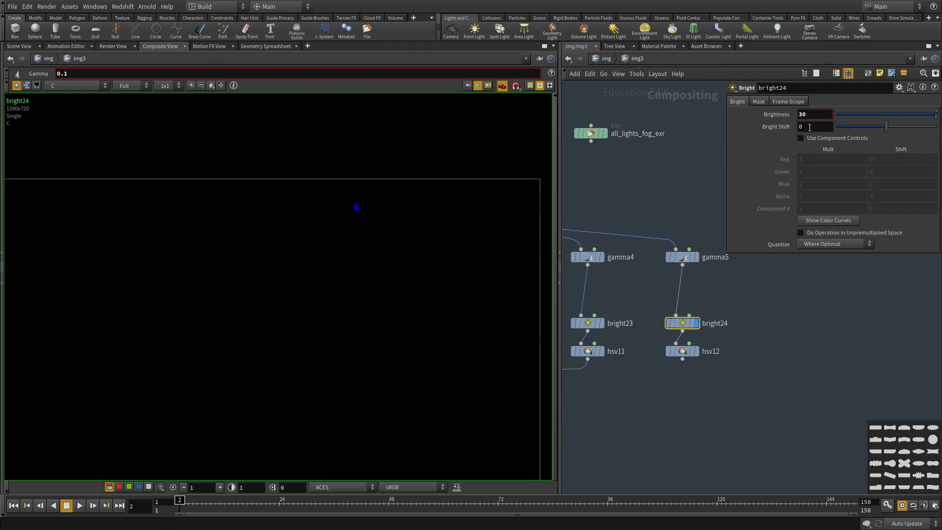
pyautogui.press('Return')
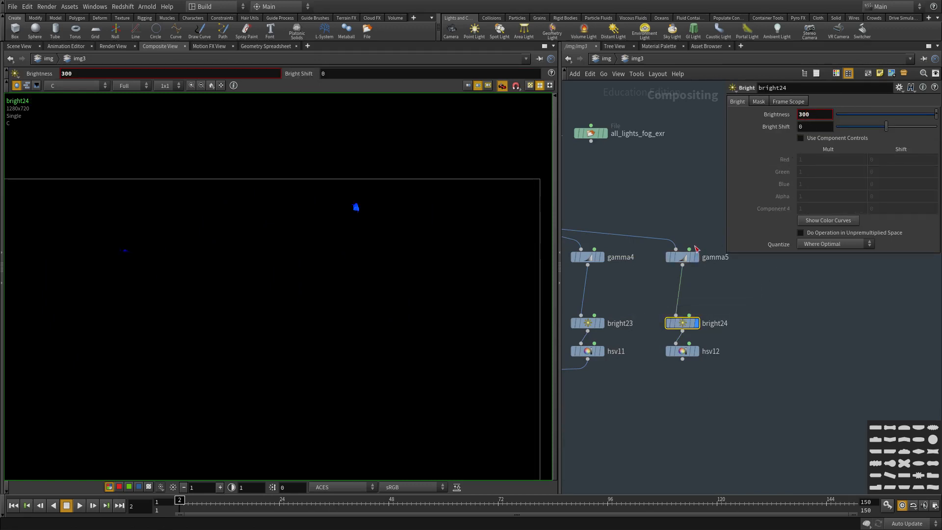
# Set the gamma of gamma5 to 0.2.
pyautogui.click(687, 257)
pyautogui.write('.2')
pyautogui.press('Return')
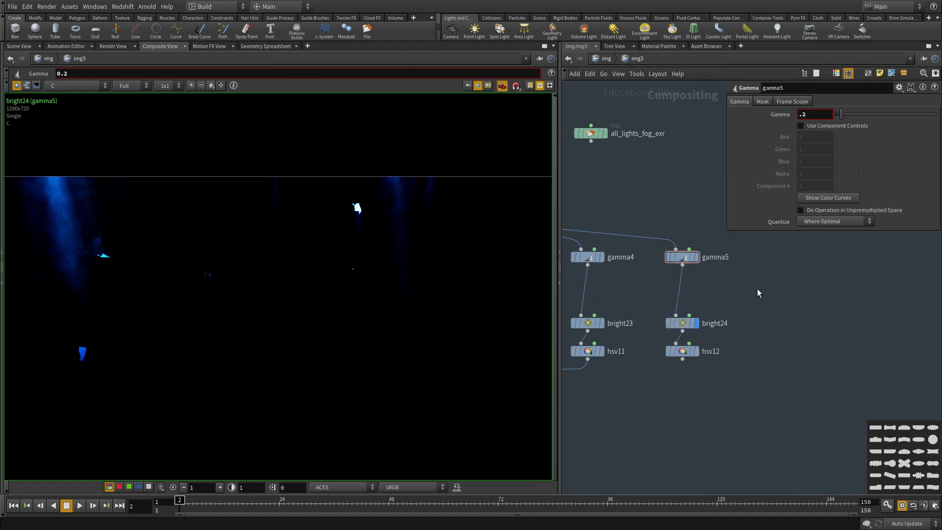
# Try brightness values of 200 and 100 on bright24.
pyautogui.click(668, 326)
pyautogui.moveTo(803, 114)
pyautogui.mouseDown()
pyautogui.moveTo(786, 134)
pyautogui.moveTo(797, 115)
pyautogui.mouseUp()
pyautogui.write('200')
pyautogui.press('Return')
pyautogui.write('1')
pyautogui.press('Return')
pyautogui.moveTo(799, 297); pyautogui.dragTo(804, 278, button='middle')
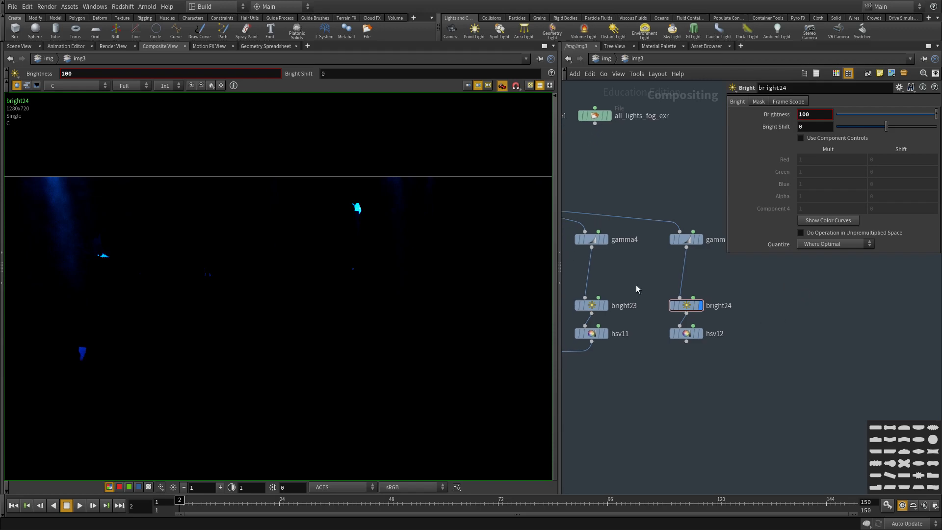
# Display hsv12 and examine the isolated light shafts and bright openings.
pyautogui.click(700, 334)
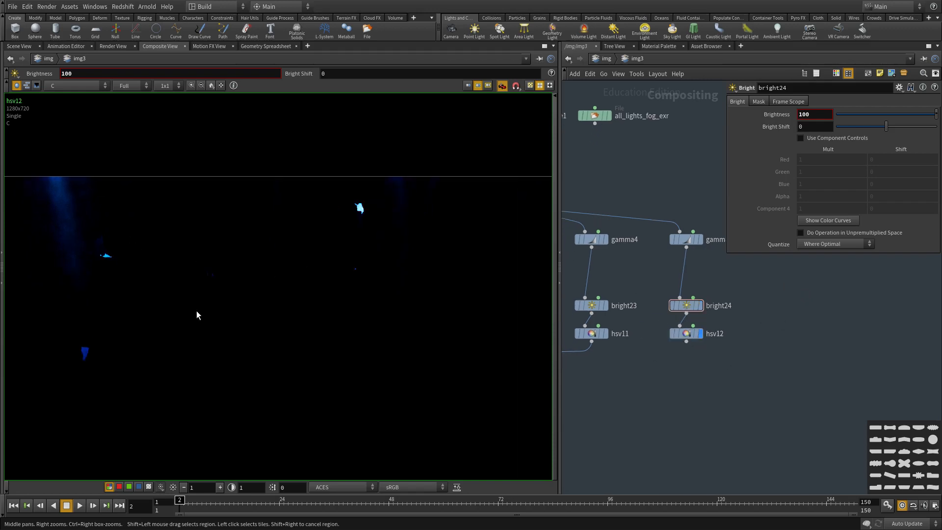
pyautogui.moveTo(248, 319); pyautogui.dragTo(285, 278, button='middle')
pyautogui.moveTo(729, 377); pyautogui.dragTo(712, 334, button='middle')
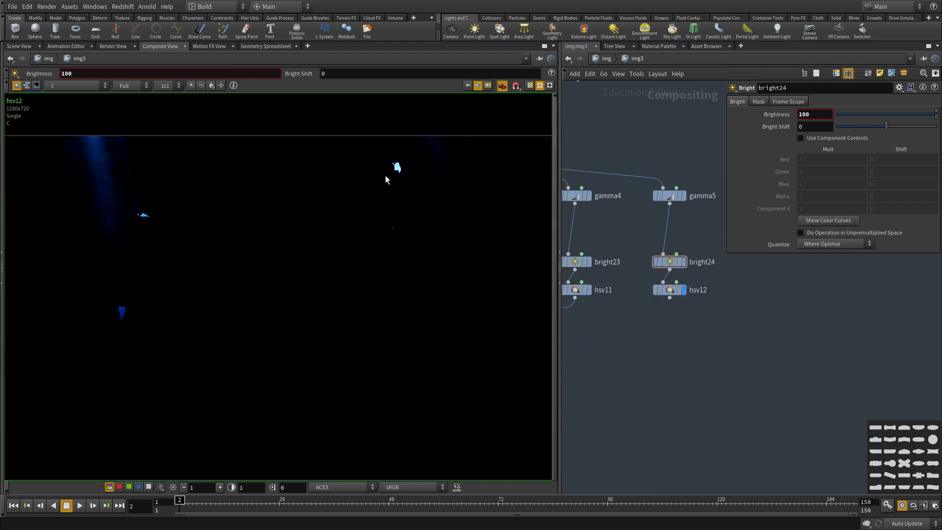
# Wire the output of hsv12 into switch4 as an additional input and display switch4.
pyautogui.scroll(-2, 589, 311)
pyautogui.moveTo(624, 342); pyautogui.dragTo(722, 311, button='middle')
pyautogui.scroll(-1, 721, 311)
pyautogui.scroll(2, 638, 330)
pyautogui.click(640, 318)
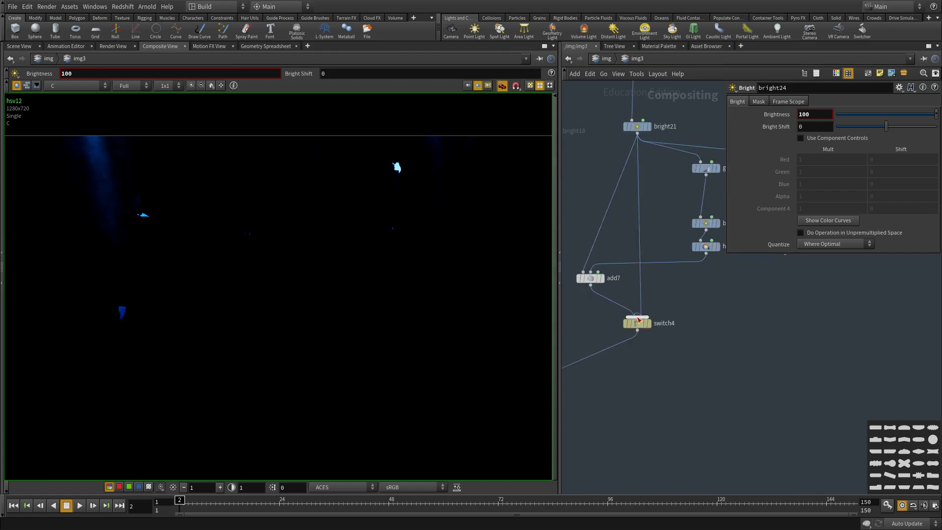
pyautogui.scroll(-2, 648, 317)
pyautogui.moveTo(768, 270); pyautogui.dragTo(744, 297, button='middle')
pyautogui.click(715, 300)
pyautogui.scroll(2, 643, 360)
pyautogui.moveTo(638, 355); pyautogui.dragTo(705, 327, button='middle')
pyautogui.click(679, 318)
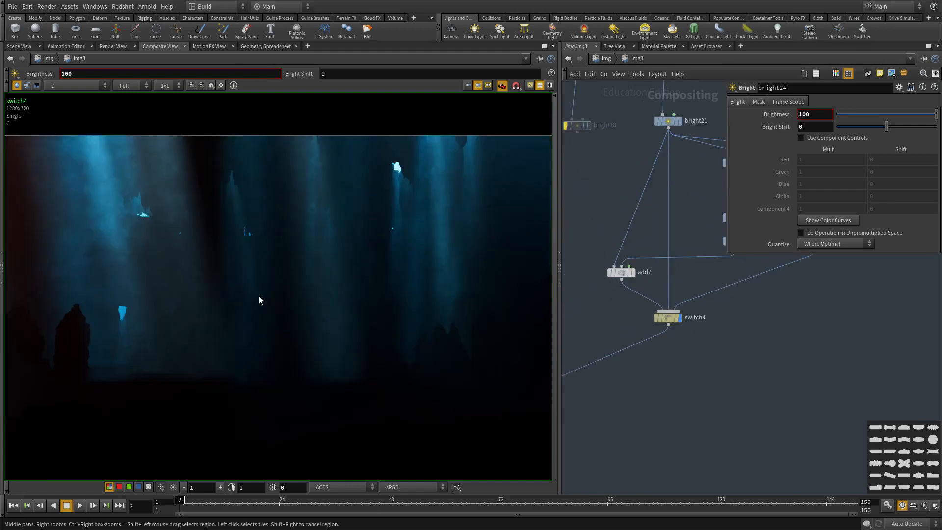
# Set the brightness of bright24 to 300 while viewing switch4.
pyautogui.scroll(-1, 276, 296)
pyautogui.scroll(-1, 276, 294)
pyautogui.scroll(3, 381, 197)
pyautogui.moveTo(800, 302); pyautogui.dragTo(701, 359, button='middle')
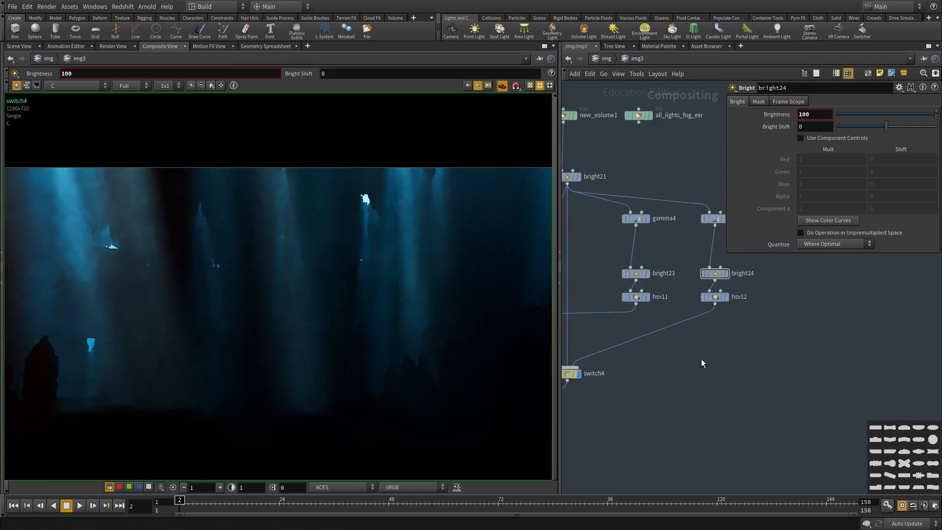
pyautogui.scroll(-2, 731, 336)
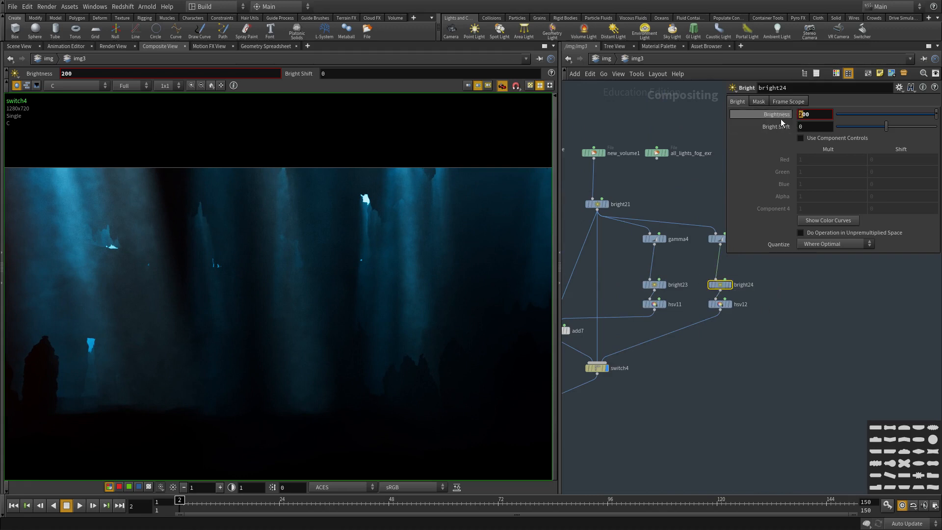
pyautogui.scroll(2, 781, 316)
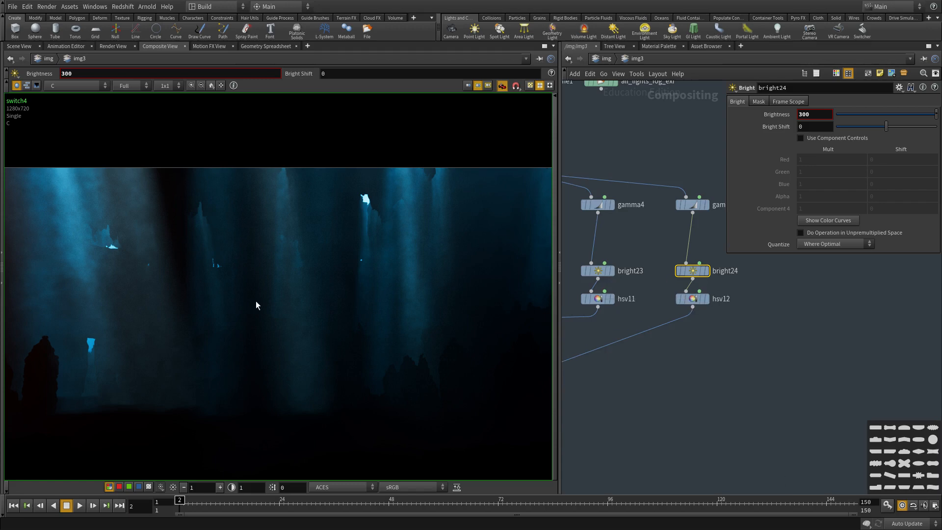
# Set the saturation scale of hsv12 to 0.304 and display hsv12.
pyautogui.moveTo(580, 382); pyautogui.dragTo(603, 395, button='middle')
pyautogui.moveTo(689, 354); pyautogui.dragTo(632, 312)
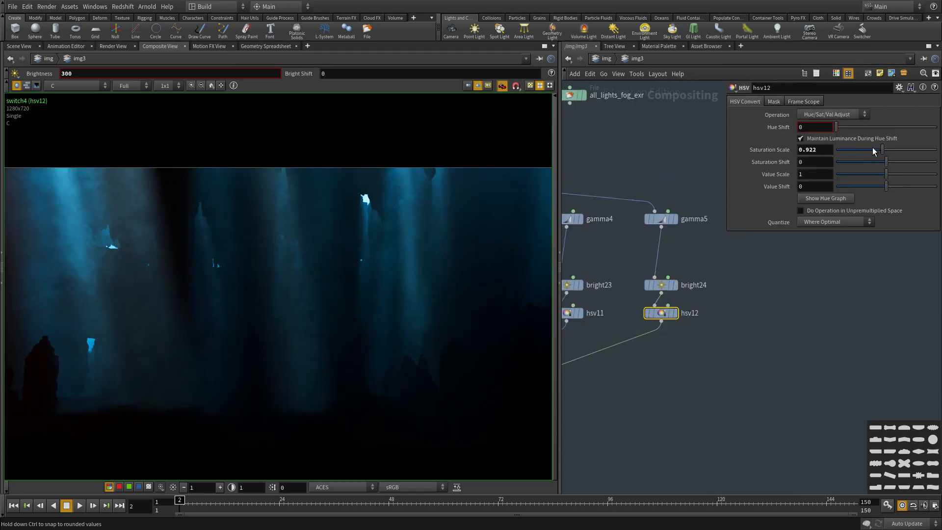
pyautogui.moveTo(874, 151); pyautogui.dragTo(864, 152)
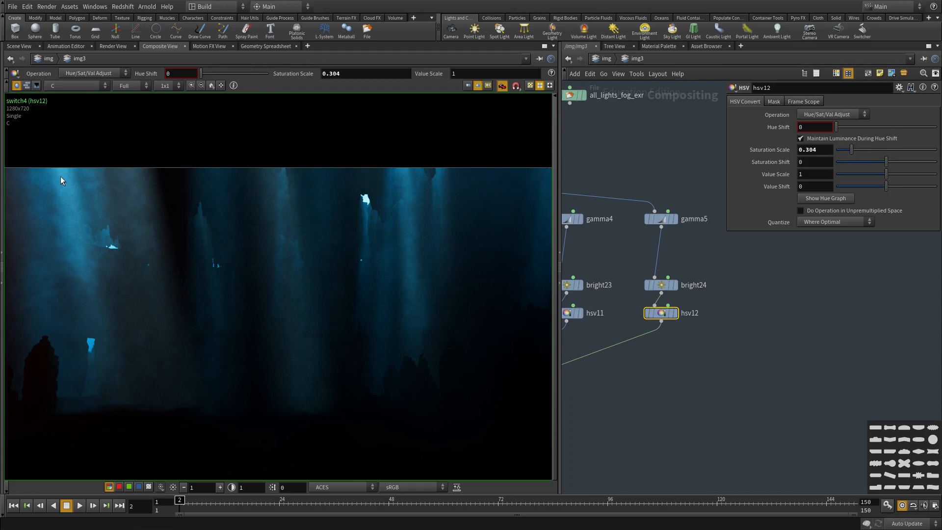
pyautogui.moveTo(432, 337); pyautogui.dragTo(383, 345, button='middle')
pyautogui.scroll(2, 652, 336)
pyautogui.click(685, 304)
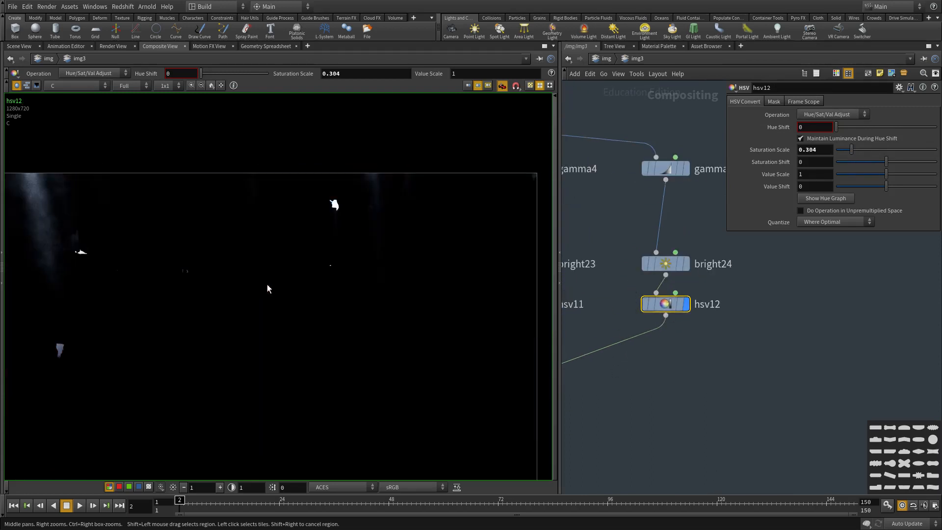
# Insert a Bright node after hsv12, set its brightness to 1.716 and display it.
pyautogui.moveTo(595, 346); pyautogui.dragTo(697, 336, button='middle')
pyautogui.scroll(-1, 697, 337)
pyautogui.scroll(2, 762, 321)
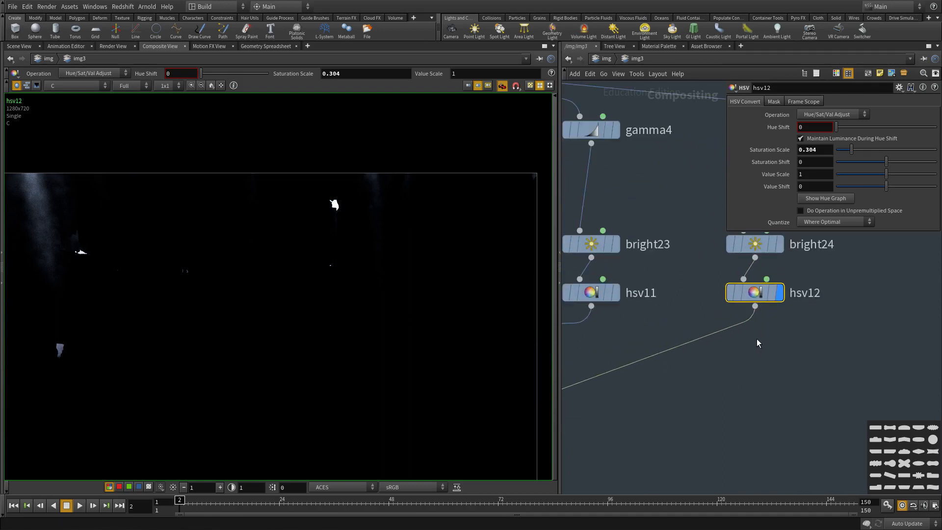
pyautogui.click(757, 339)
pyautogui.press('Tab')
pyautogui.write('br')
pyautogui.press('Return')
pyautogui.click(687, 351)
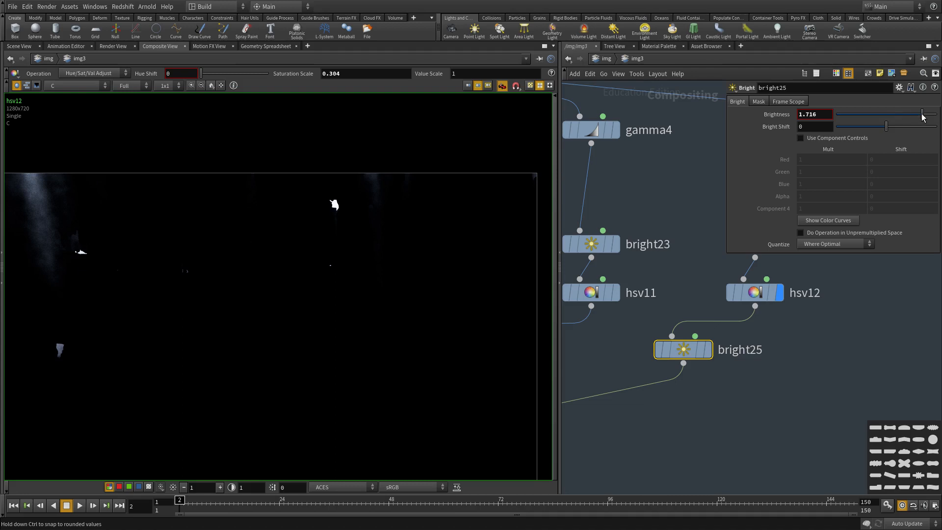
pyautogui.click(709, 350)
# Display switch4 and cut it from the network.
pyautogui.moveTo(671, 409); pyautogui.dragTo(866, 343, button='middle')
pyautogui.scroll(-3, 866, 343)
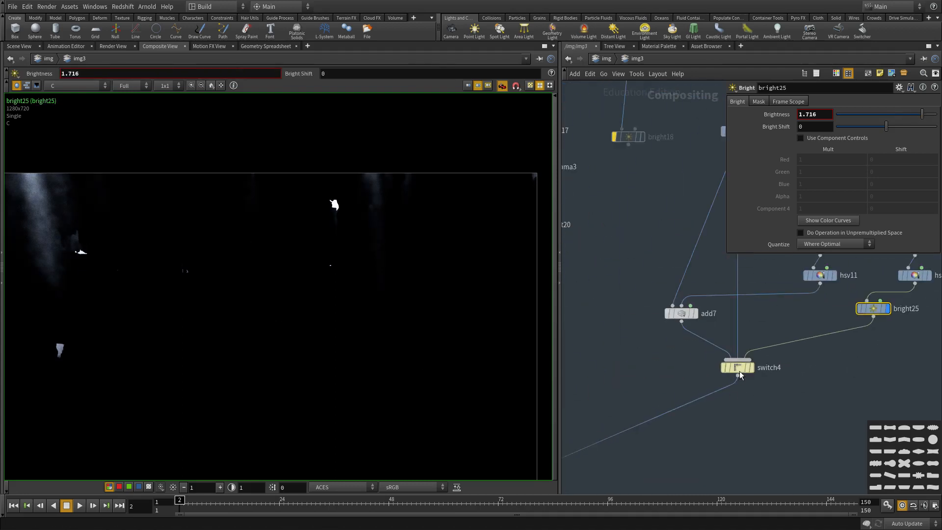
pyautogui.click(752, 368)
pyautogui.moveTo(830, 401); pyautogui.dragTo(711, 393, button='middle')
pyautogui.moveTo(682, 340); pyautogui.dragTo(597, 387)
pyautogui.hotkey('ctrl', 'x')
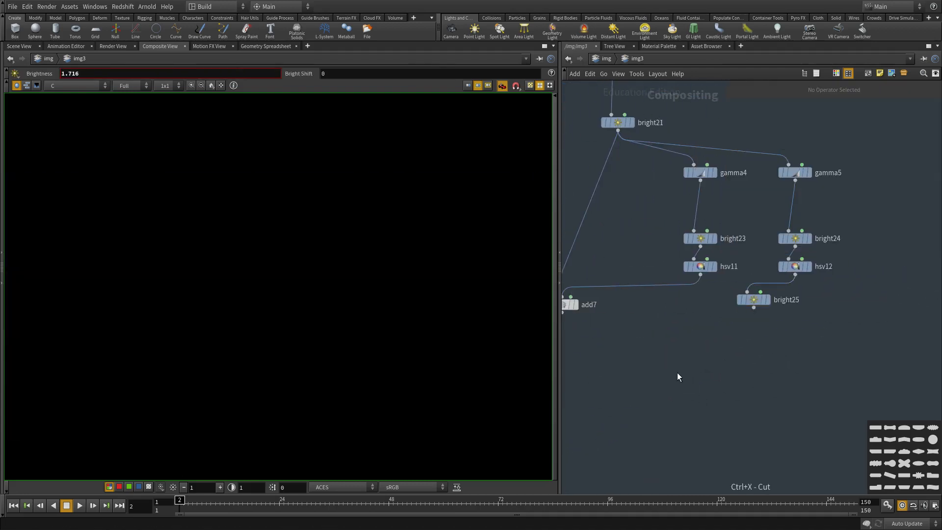
# Create an Add node below add7, wire add7 and bright25 into it and display the sum.
pyautogui.press('Tab')
pyautogui.write('ad')
pyautogui.click(766, 274)
pyautogui.click(587, 395)
pyautogui.moveTo(597, 343); pyautogui.dragTo(639, 337, button='middle')
pyautogui.click(605, 307)
pyautogui.click(621, 382)
pyautogui.click(630, 382)
pyautogui.click(797, 302)
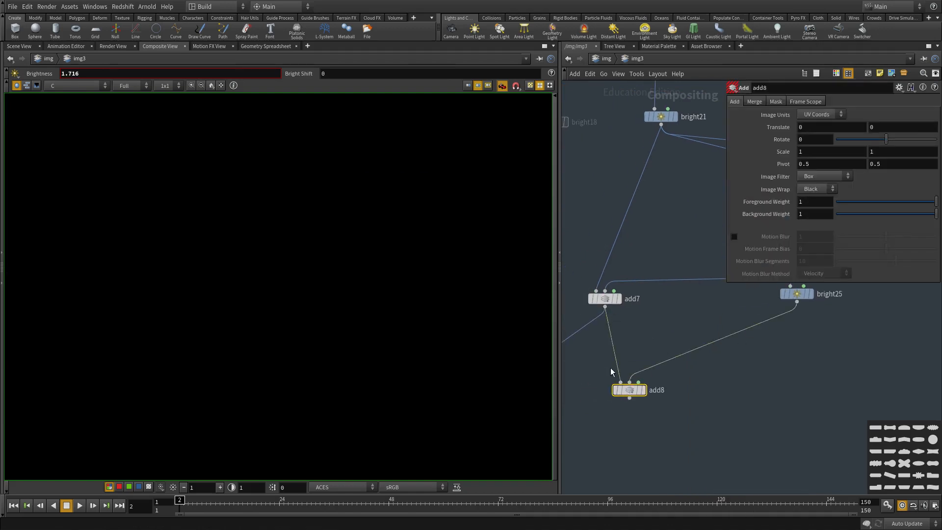
pyautogui.click(643, 390)
# Rewire the second input of add6 so that it comes from add8 instead of add7.
pyautogui.scroll(-3, 690, 433)
pyautogui.moveTo(690, 432); pyautogui.dragTo(757, 377, button='middle')
pyautogui.scroll(-2, 304, 246)
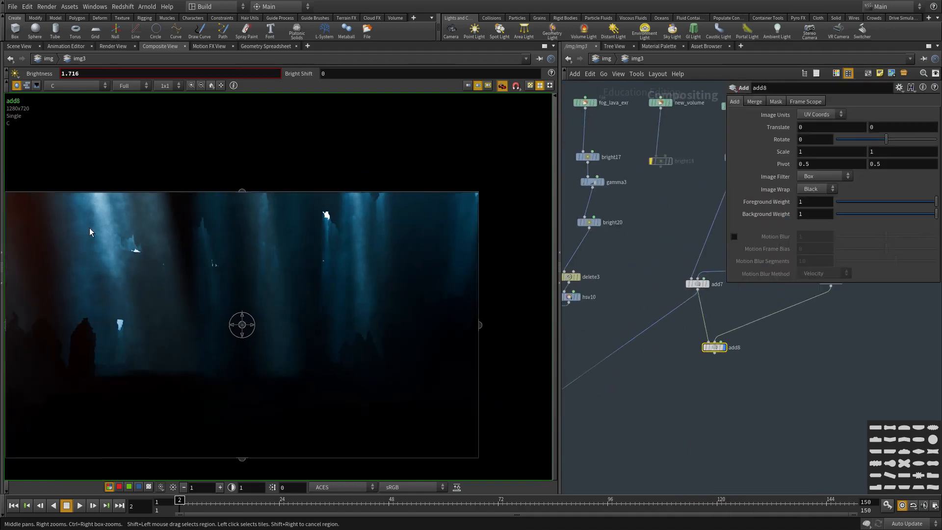
pyautogui.scroll(2, 90, 232)
pyautogui.scroll(-3, 702, 418)
pyautogui.moveTo(702, 419); pyautogui.dragTo(673, 408, button='middle')
pyautogui.scroll(3, 734, 354)
pyautogui.moveTo(658, 325); pyautogui.dragTo(736, 339)
# Display add6 and examine the light shafts across the cave composite.
pyautogui.moveTo(574, 427); pyautogui.dragTo(758, 376, button='middle')
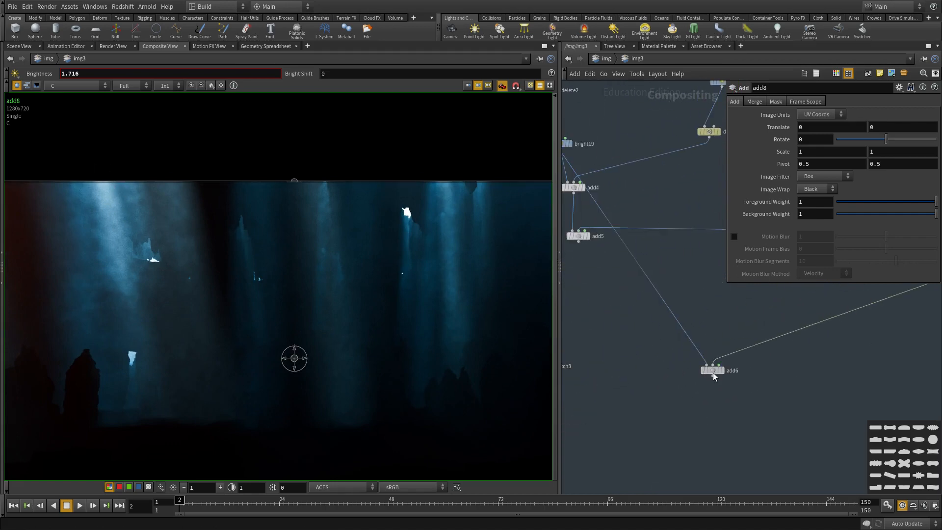
pyautogui.click(720, 371)
pyautogui.scroll(2, 125, 195)
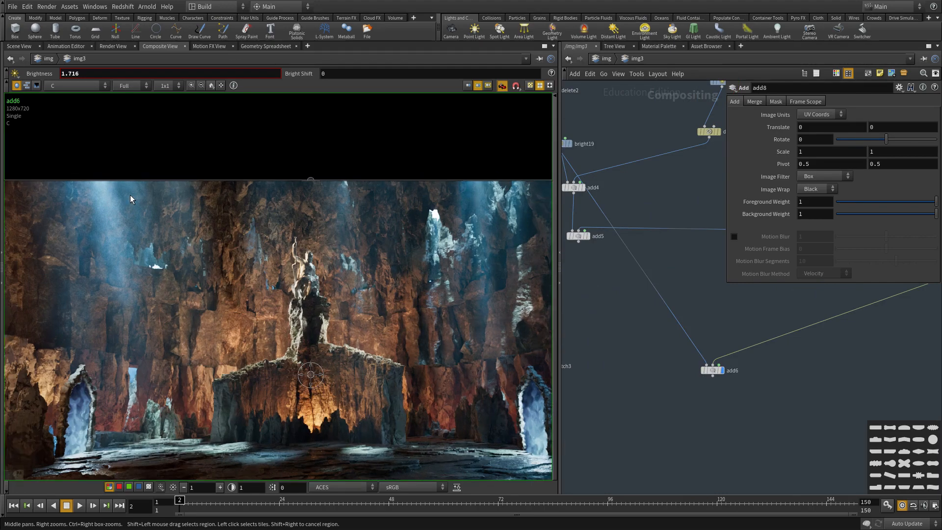
pyautogui.scroll(-2, 90, 191)
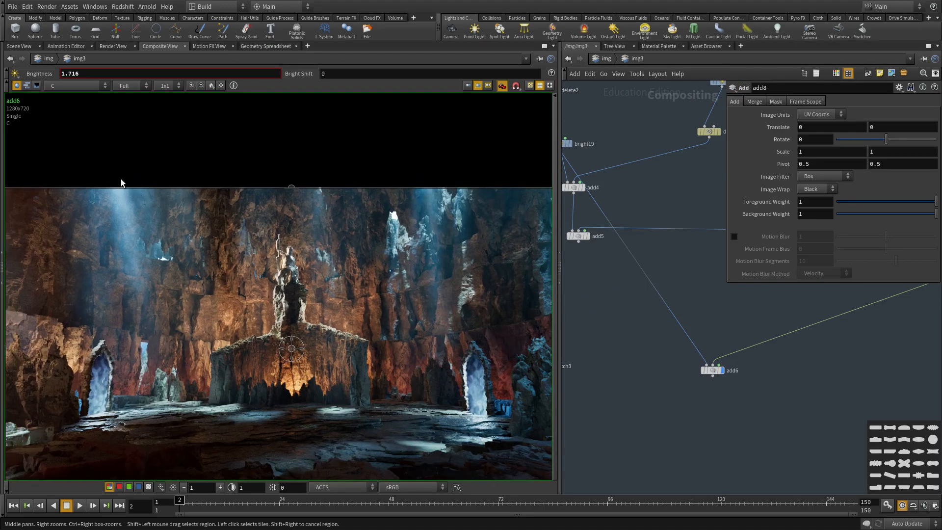
pyautogui.moveTo(472, 279); pyautogui.dragTo(295, 288, button='middle')
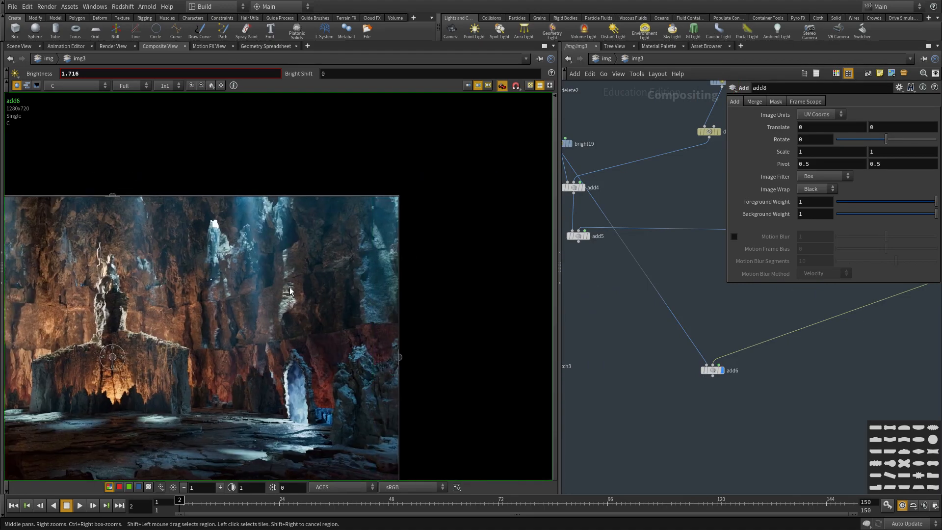
pyautogui.scroll(4, 395, 219)
pyautogui.scroll(-4, 404, 367)
# Rewire the first input of add6 so that it comes from add5 instead of bright19.
pyautogui.scroll(-2, 713, 367)
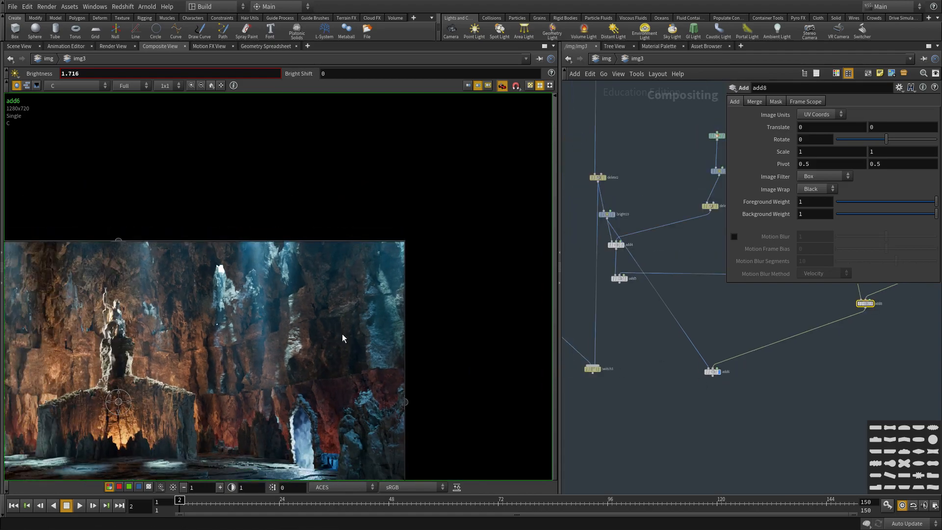
pyautogui.scroll(3, 653, 283)
pyautogui.moveTo(641, 284); pyautogui.dragTo(589, 285)
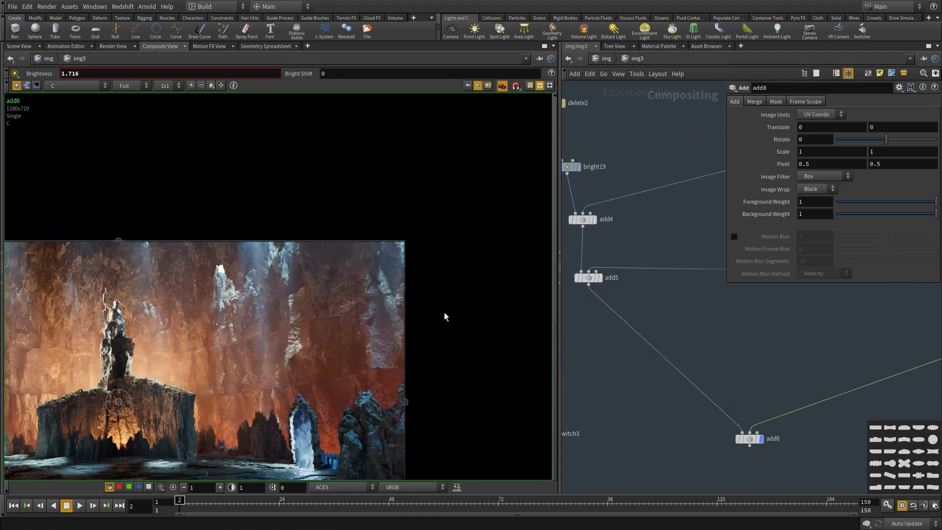
pyautogui.scroll(-3, 426, 307)
pyautogui.moveTo(175, 328); pyautogui.dragTo(294, 287, button='middle')
pyautogui.scroll(2, 294, 288)
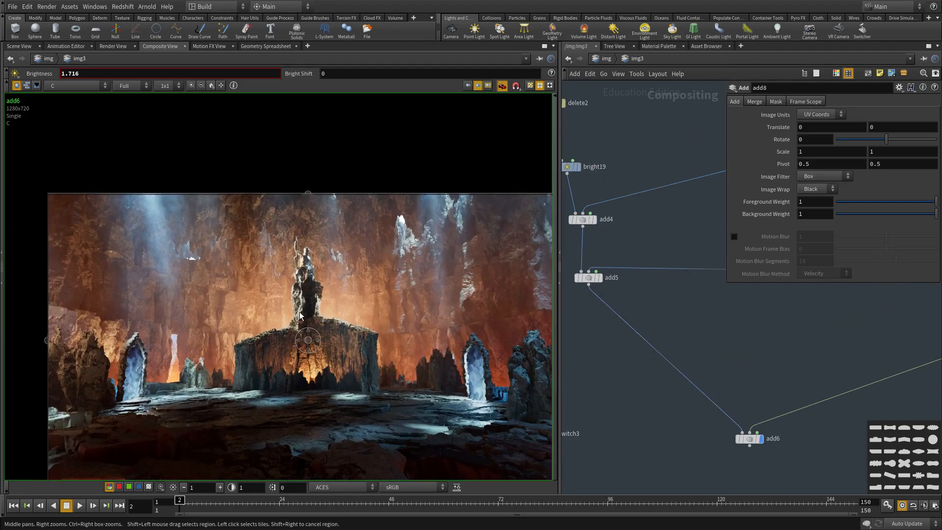
# Set the brightness of bright16, the node below back_exr, to 20.
pyautogui.scroll(-3, 668, 356)
pyautogui.scroll(3, 700, 399)
pyautogui.moveTo(709, 294); pyautogui.dragTo(633, 408, button='middle')
pyautogui.scroll(1, 781, 414)
pyautogui.moveTo(781, 414); pyautogui.dragTo(836, 476, button='middle')
pyautogui.moveTo(677, 362); pyautogui.dragTo(626, 334)
pyautogui.moveTo(694, 293); pyautogui.dragTo(638, 247)
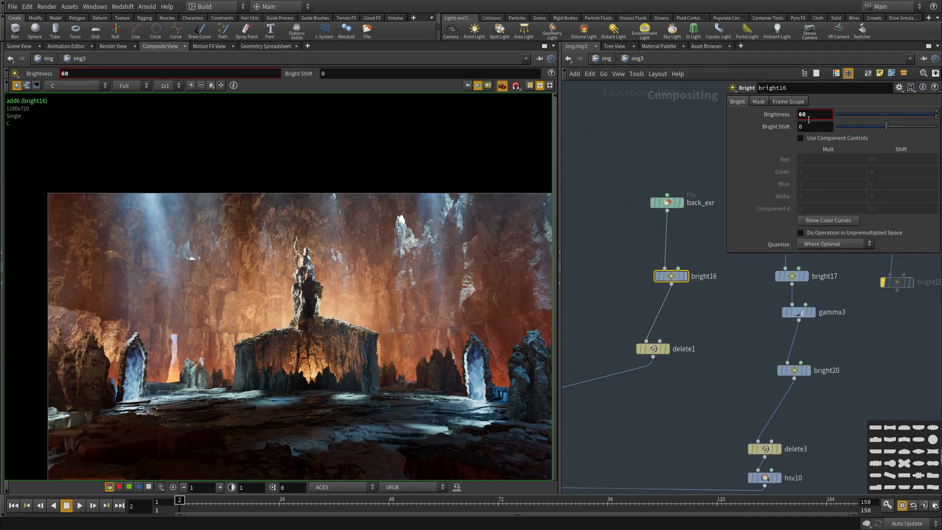
pyautogui.write('2')
pyautogui.press('Return')
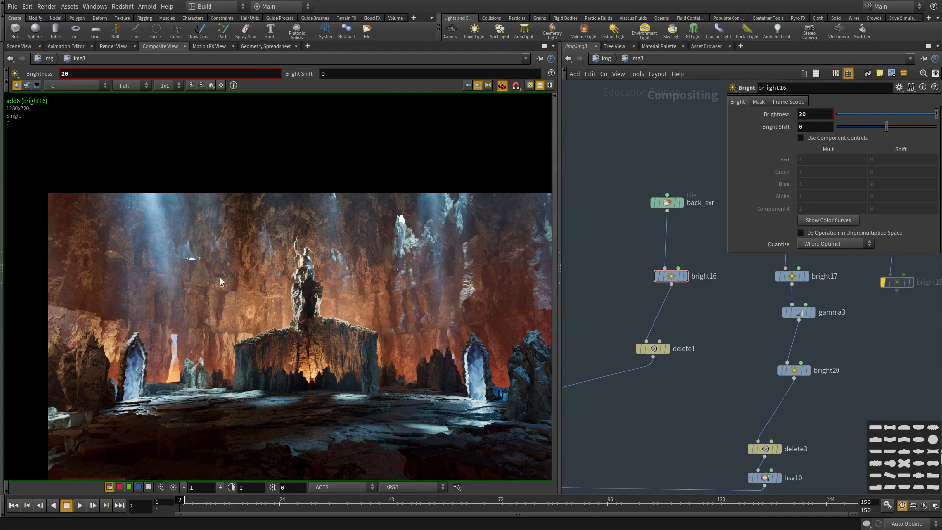
# Trace the network back from the fog and volume branches and inspect the file settings of beauty_live_exr.
pyautogui.scroll(-6, 755, 312)
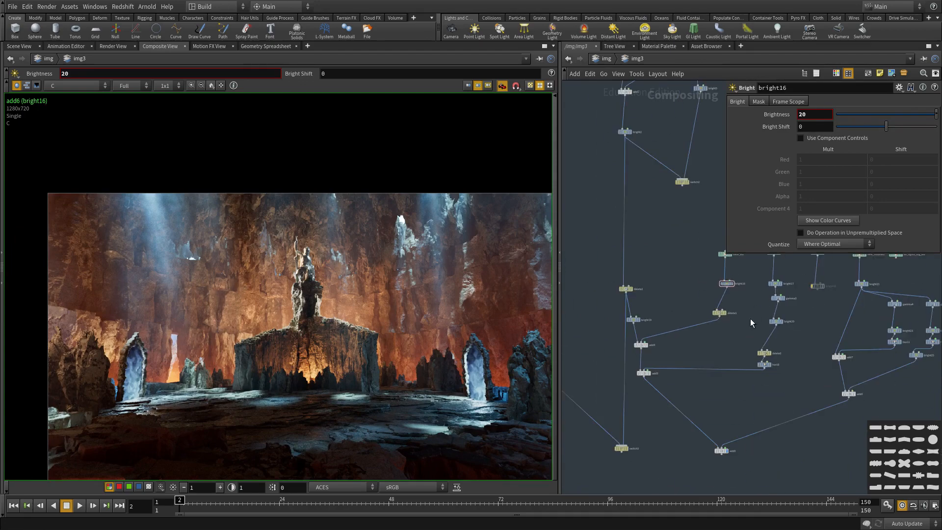
pyautogui.moveTo(750, 319); pyautogui.dragTo(729, 347, button='middle')
pyautogui.moveTo(578, 294); pyautogui.dragTo(746, 427, button='middle')
pyautogui.scroll(2, 595, 340)
pyautogui.moveTo(756, 390); pyautogui.dragTo(599, 454, button='middle')
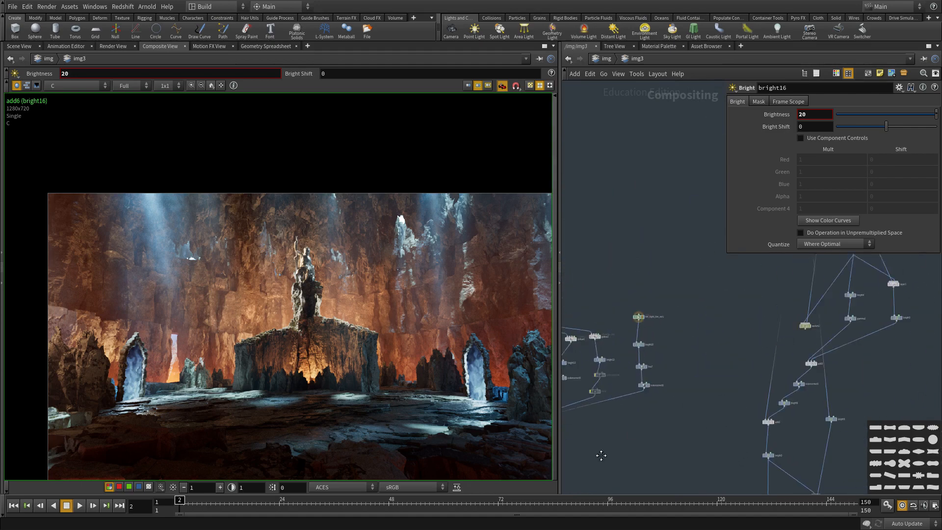
pyautogui.moveTo(814, 320); pyautogui.dragTo(621, 426, button='middle')
pyautogui.scroll(2, 622, 343)
pyautogui.moveTo(623, 324); pyautogui.dragTo(682, 299, button='middle')
pyautogui.scroll(2, 663, 245)
pyautogui.click(669, 267)
pyautogui.scroll(-5, 646, 308)
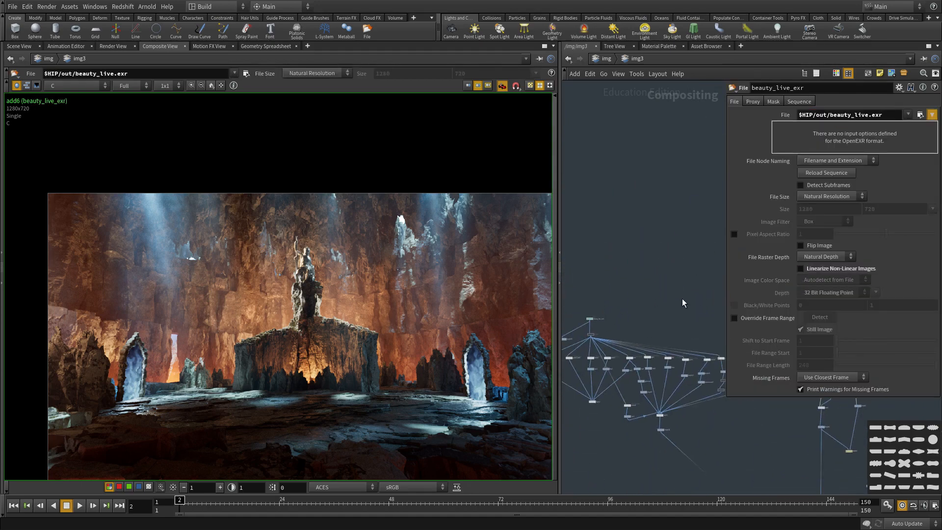
# Examine how the light-pass branches and the beauty branch are laid out across the img3 network.
pyautogui.scroll(2, 682, 299)
pyautogui.moveTo(637, 416); pyautogui.dragTo(681, 334, button='middle')
pyautogui.scroll(-4, 664, 326)
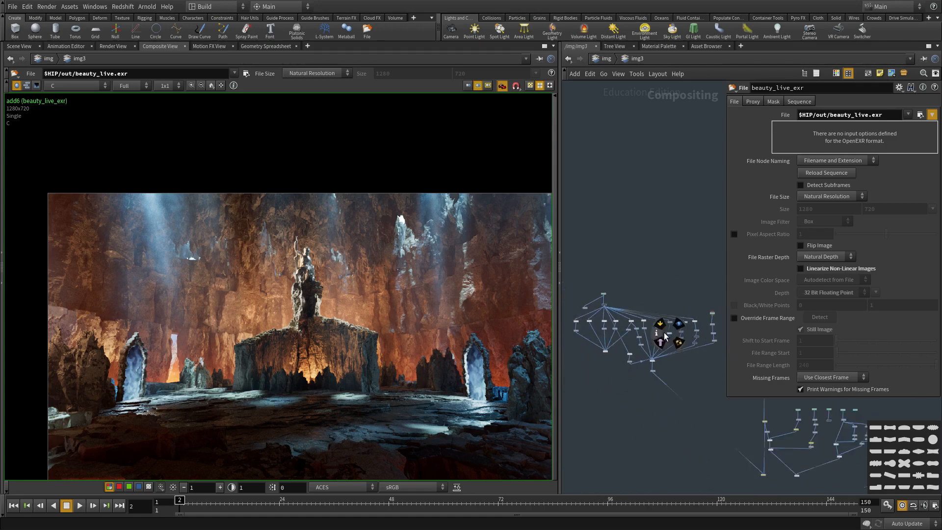
pyautogui.scroll(1, 664, 324)
pyautogui.moveTo(721, 265); pyautogui.dragTo(649, 287, button='middle')
pyautogui.scroll(4, 649, 287)
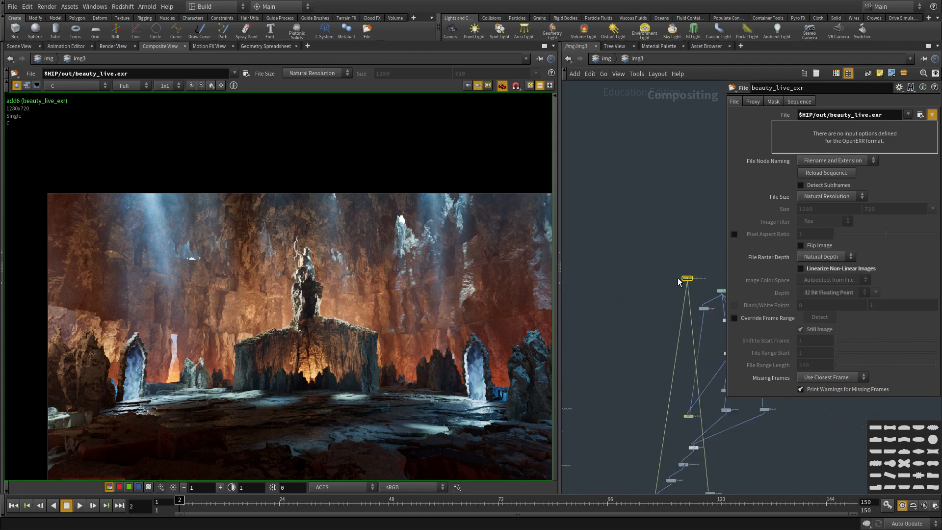
pyautogui.moveTo(646, 263); pyautogui.dragTo(692, 295)
pyautogui.scroll(-2, 653, 327)
pyautogui.moveTo(603, 373); pyautogui.dragTo(702, 338, button='middle')
pyautogui.moveTo(606, 305)
pyautogui.mouseDown(button='middle')
pyautogui.moveTo(701, 271)
pyautogui.moveTo(741, 219)
pyautogui.mouseUp(button='middle')
pyautogui.scroll(3, 589, 374)
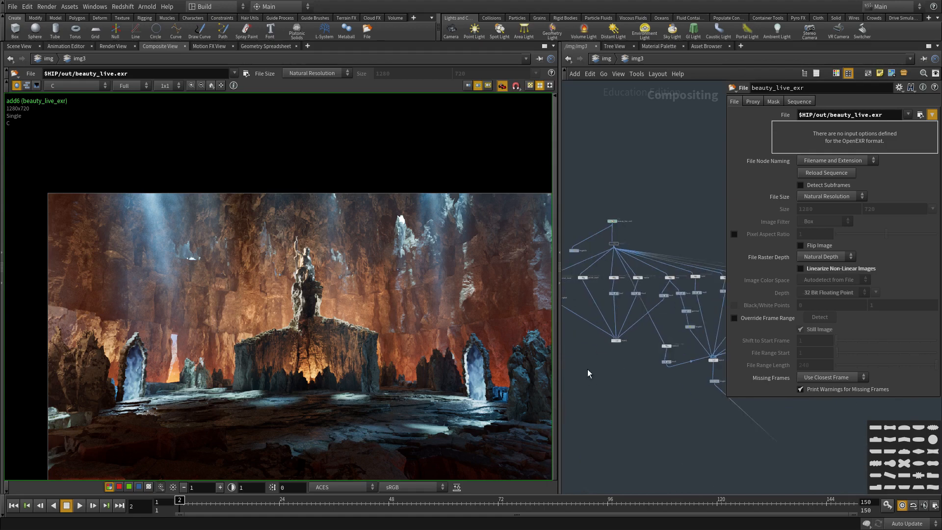
pyautogui.moveTo(597, 390); pyautogui.dragTo(508, 439, button='middle')
pyautogui.scroll(1, 623, 448)
pyautogui.scroll(-1, 602, 363)
pyautogui.moveTo(669, 461); pyautogui.dragTo(635, 405, button='middle')
pyautogui.scroll(-4, 602, 363)
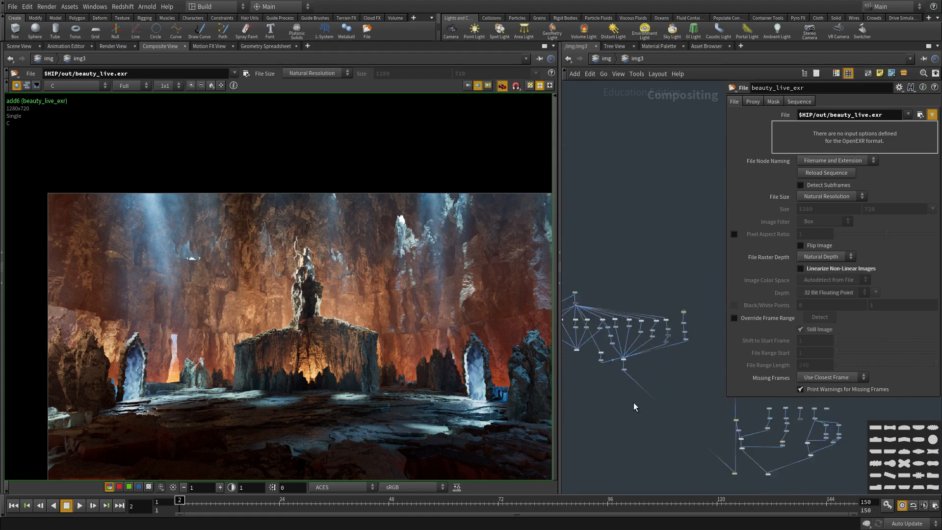
# Add a Switch node beside bright19, wire delete2 into it, and feed its output into bright19's first input.
pyautogui.scroll(2, 667, 348)
pyautogui.moveTo(719, 451); pyautogui.dragTo(616, 358, button='middle')
pyautogui.scroll(2, 645, 329)
pyautogui.scroll(2, 652, 319)
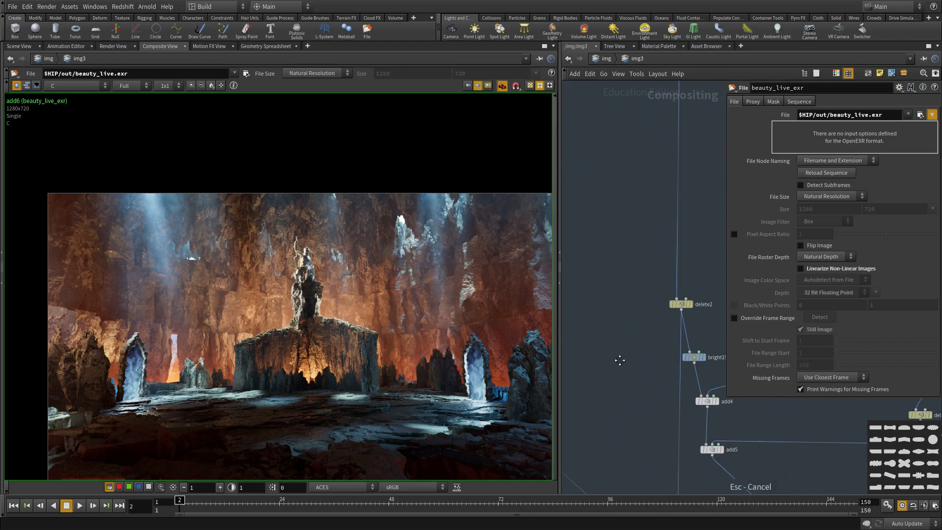
pyautogui.press('Tab')
pyautogui.write('sw')
pyautogui.click(705, 273)
pyautogui.click(581, 361)
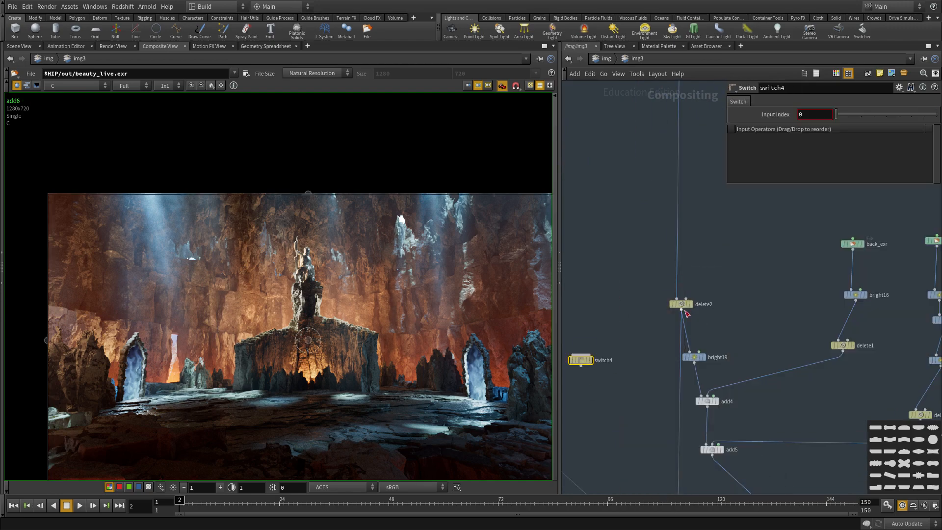
pyautogui.click(681, 310)
pyautogui.click(581, 354)
pyautogui.click(689, 352)
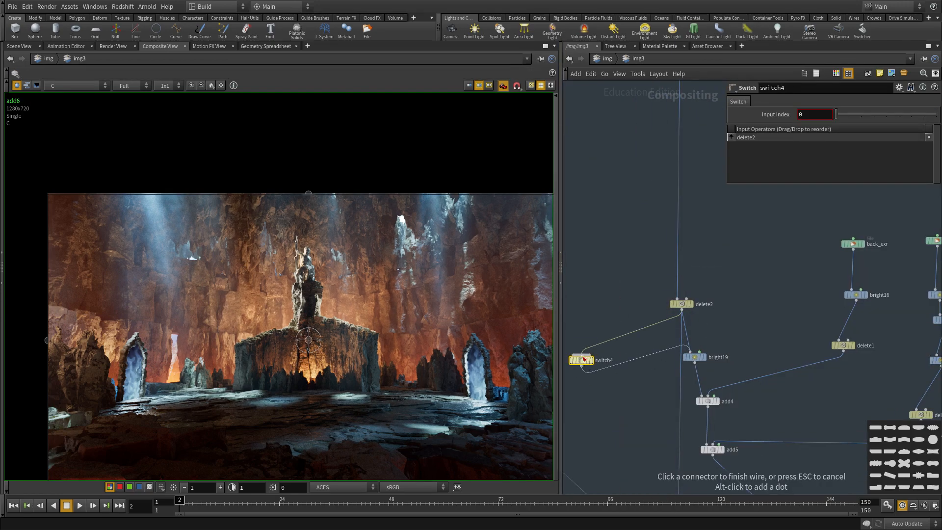
pyautogui.click(693, 350)
# Connect the output of bright14, below the light-pass branches, as the second input of switch4.
pyautogui.scroll(-10, 692, 344)
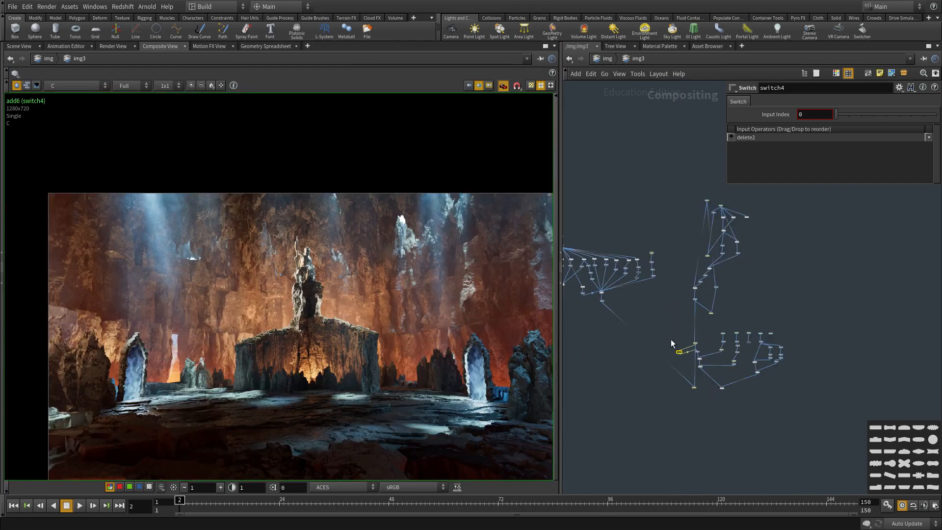
pyautogui.scroll(4, 672, 343)
pyautogui.scroll(5, 696, 358)
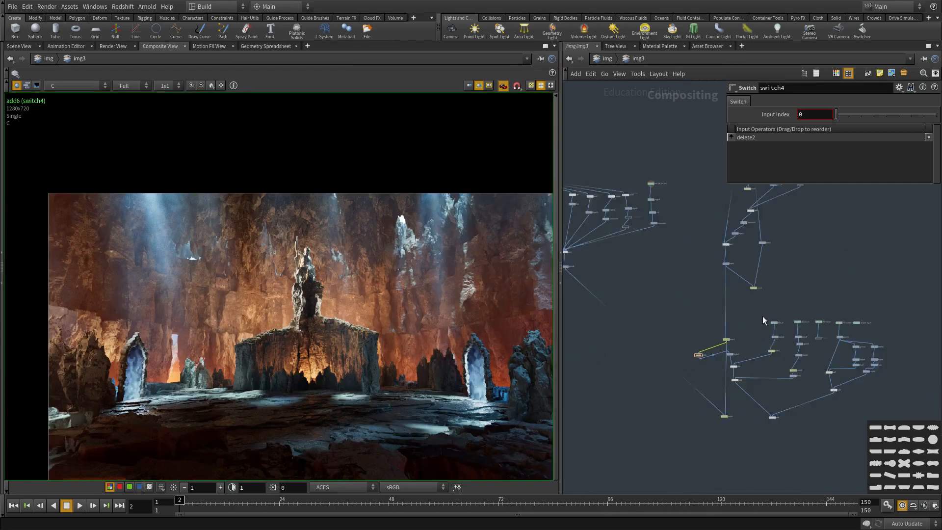
pyautogui.click(725, 356)
pyautogui.scroll(-5, 604, 254)
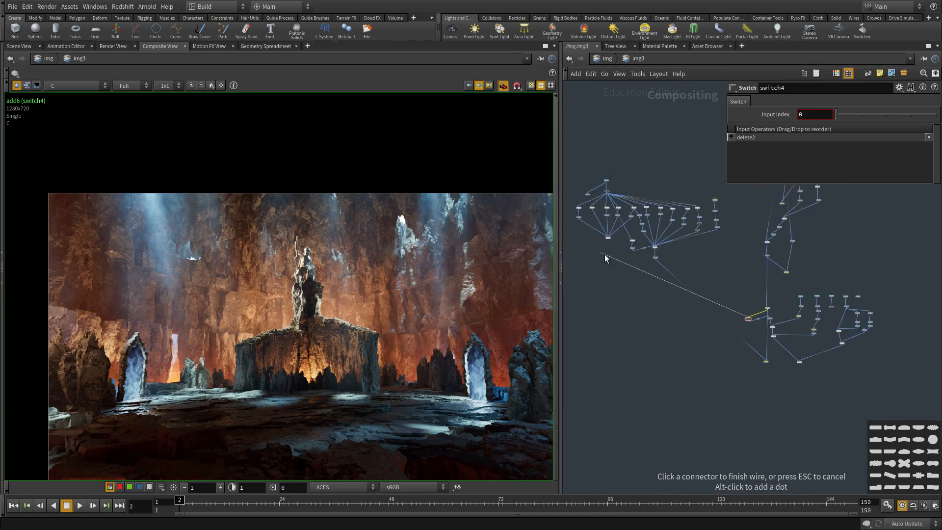
pyautogui.scroll(6, 633, 245)
pyautogui.click(632, 257)
pyautogui.scroll(-5, 825, 307)
pyautogui.scroll(6, 767, 384)
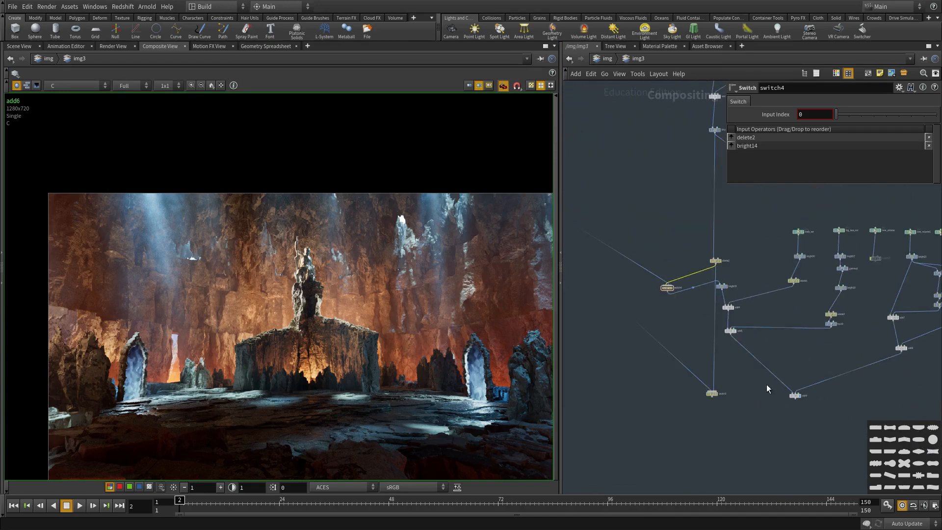
# Compare the composite with switch4's input index at 1 and at 0, leaving it at 0.
pyautogui.moveTo(596, 259); pyautogui.dragTo(632, 290, button='middle')
pyautogui.click(591, 257)
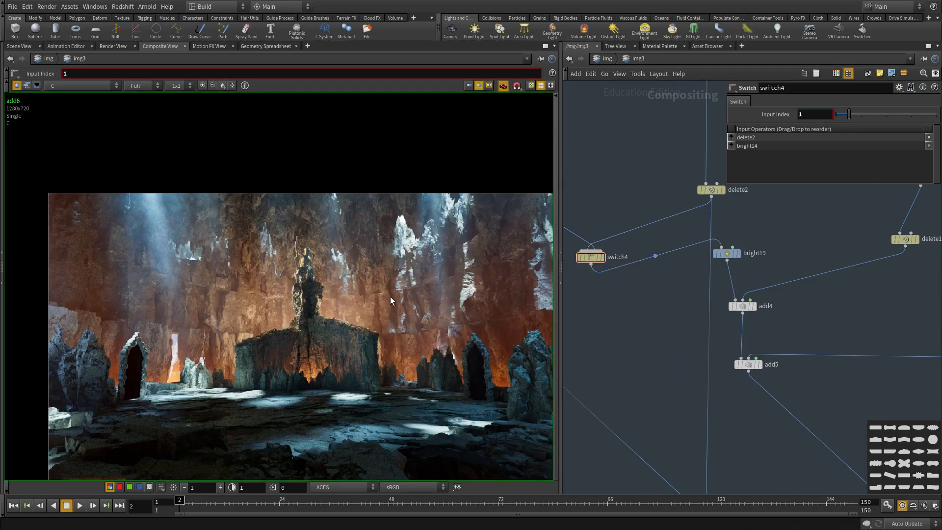
pyautogui.scroll(-3, 390, 296)
pyautogui.scroll(2, 352, 269)
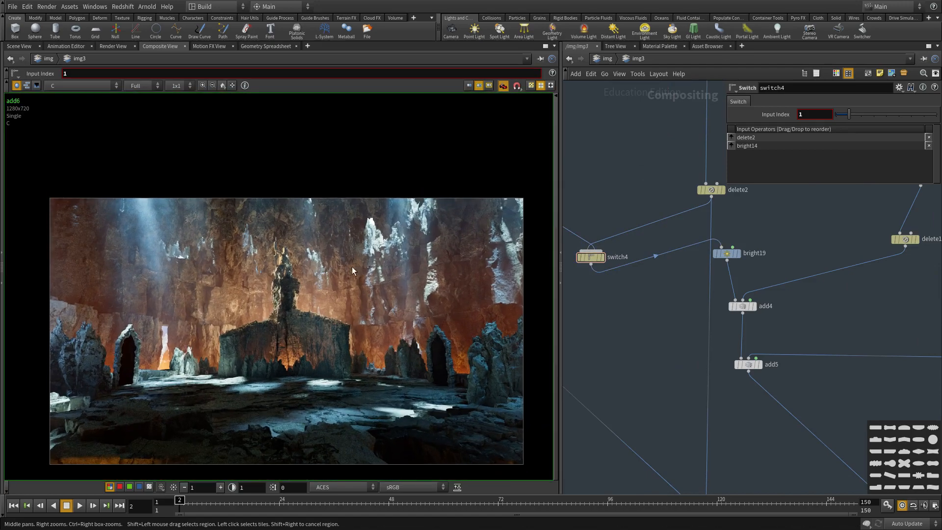
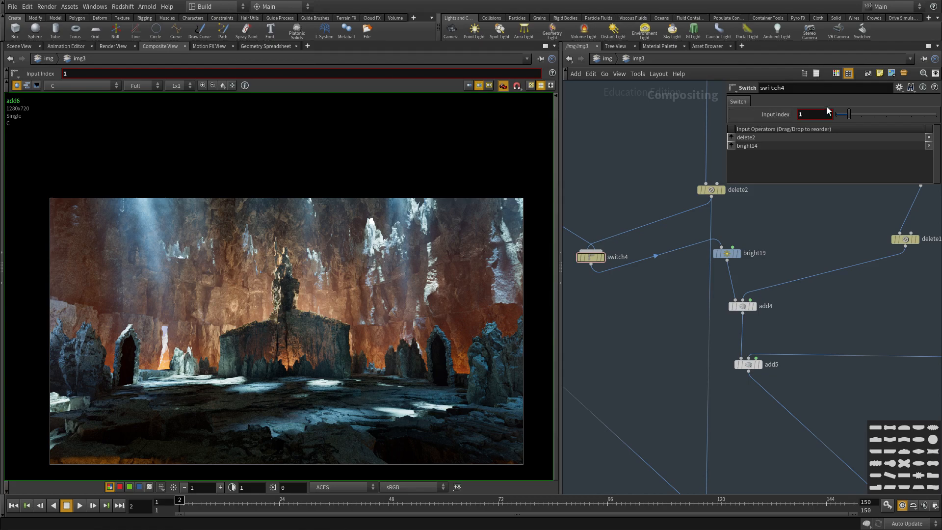
pyautogui.write('0')
pyautogui.press('Return')
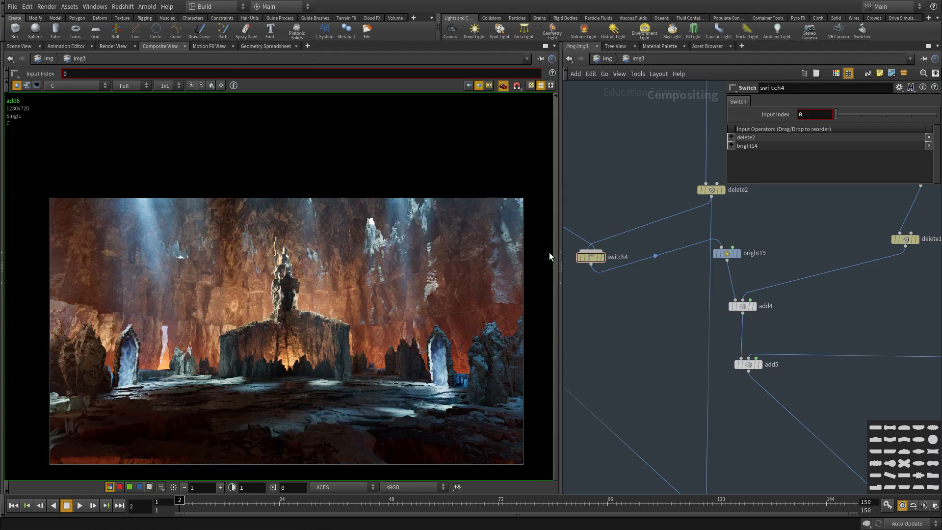
# Widen the network editor by narrowing the composite view, and save the scene file.
pyautogui.moveTo(561, 338); pyautogui.dragTo(393, 341)
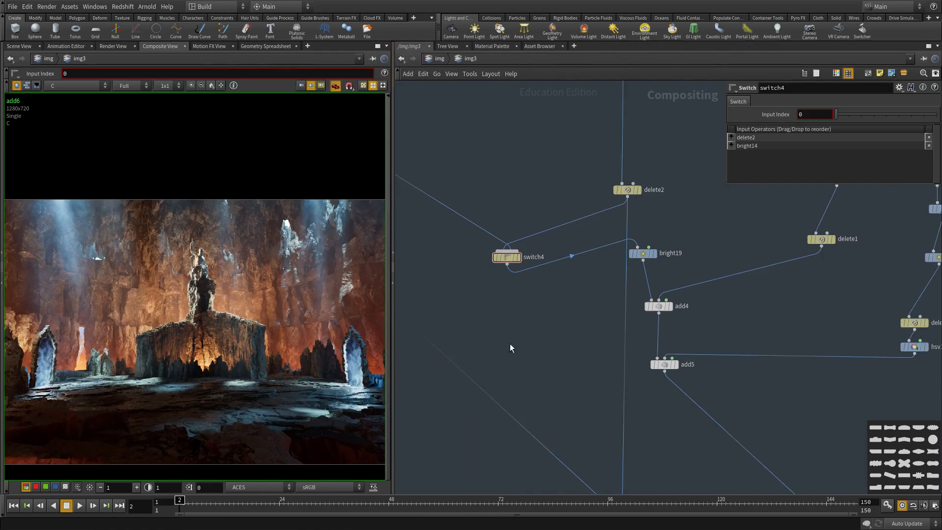
pyautogui.moveTo(536, 345); pyautogui.dragTo(500, 229, button='middle')
pyautogui.scroll(-2, 515, 283)
pyautogui.scroll(-5, 584, 366)
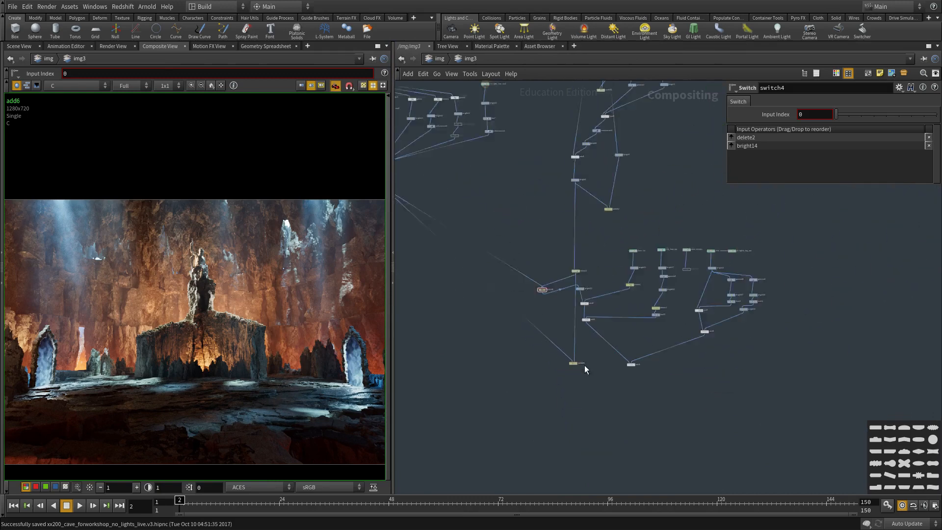
# Display new_volume1 on its own and raise the viewer brightness to 32 to examine its light shafts.
pyautogui.scroll(7, 621, 349)
pyautogui.moveTo(718, 343); pyautogui.dragTo(652, 516, button='middle')
pyautogui.scroll(2, 581, 203)
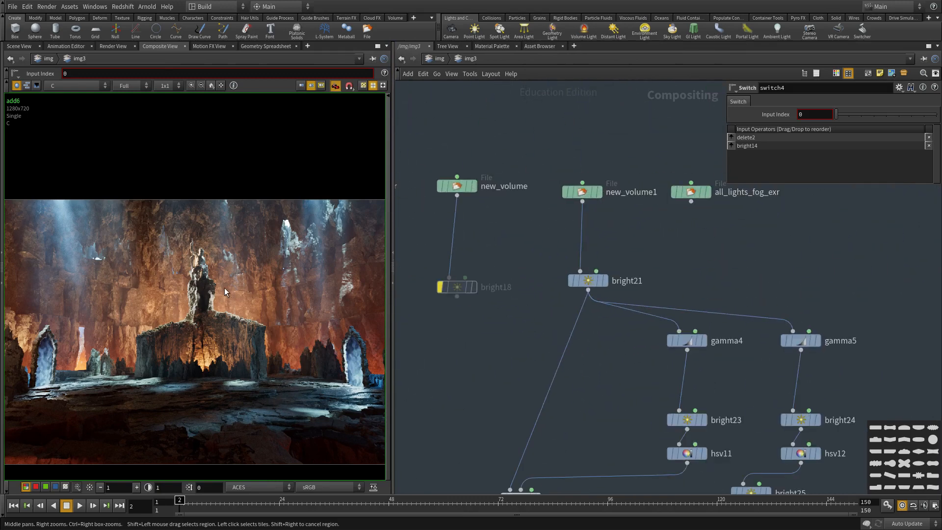
pyautogui.scroll(-6, 224, 287)
pyautogui.scroll(2, 184, 301)
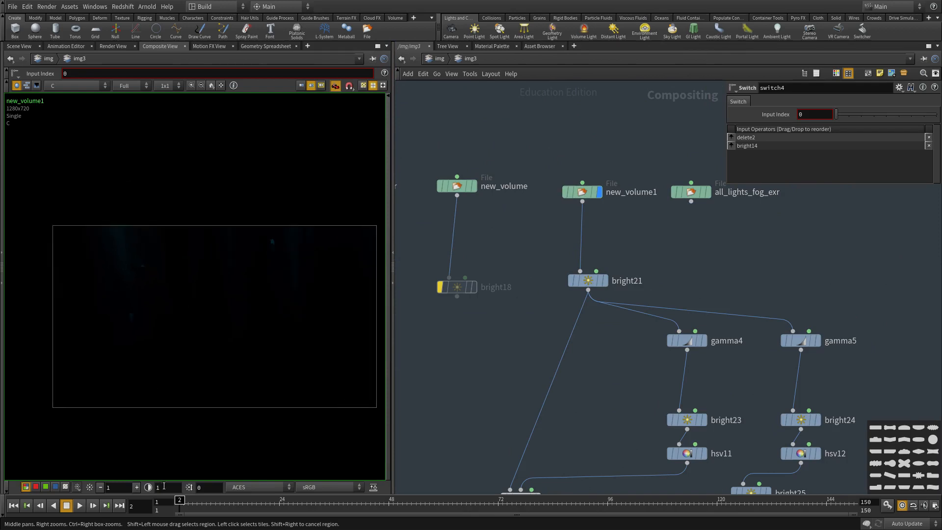
pyautogui.click(137, 487)
pyautogui.click(137, 487)
pyautogui.click(137, 487)
pyautogui.click(137, 487)
pyautogui.click(137, 487)
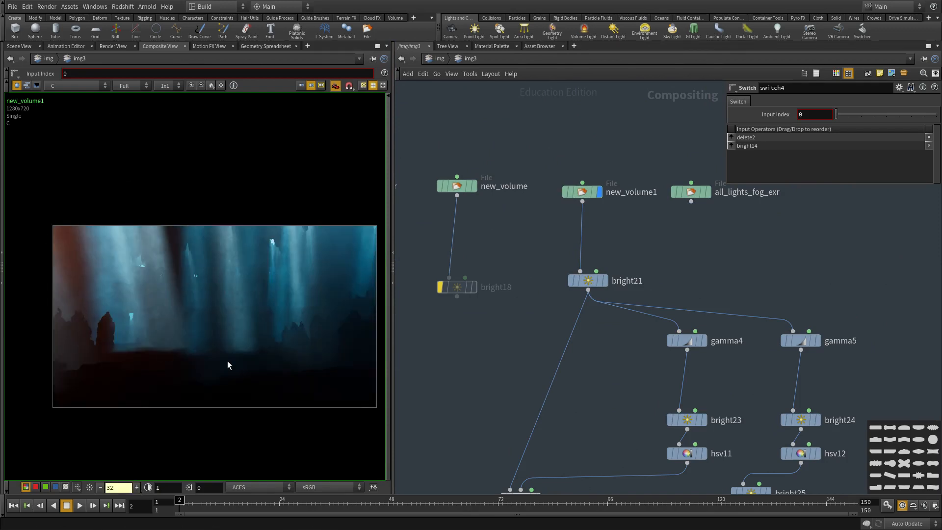
pyautogui.moveTo(326, 201); pyautogui.dragTo(214, 215, button='middle')
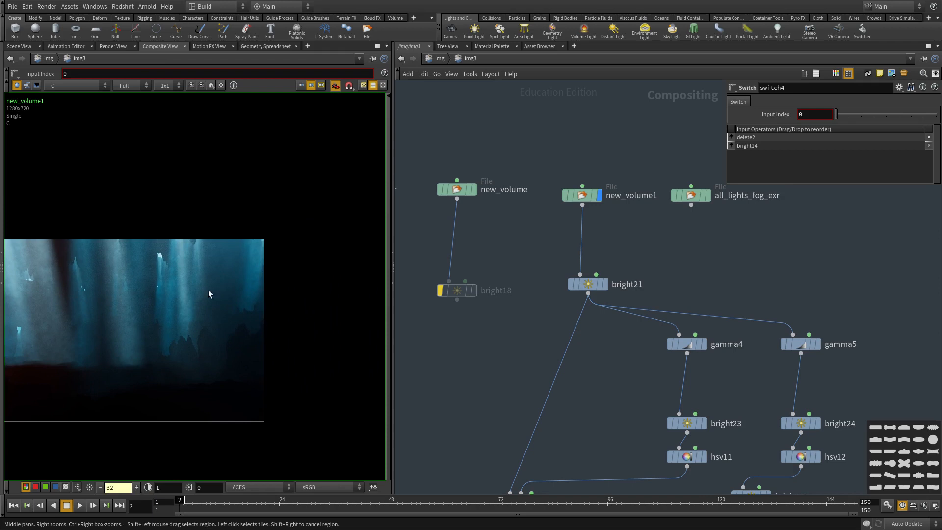
# Move the all_lights_fog_exr node above the other file nodes, clear of the new_volume1 branch.
pyautogui.scroll(-2, 532, 303)
pyautogui.click(588, 245)
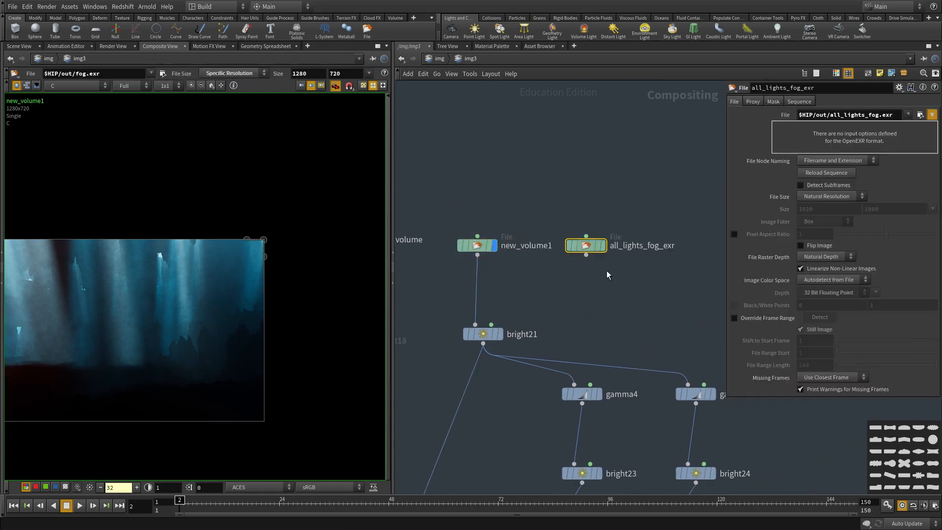
pyautogui.scroll(-2, 591, 255)
pyautogui.moveTo(591, 255); pyautogui.dragTo(633, 169)
# Add a Channel Copy node near bright21 and wire new_volume1 into its first input.
pyautogui.press('Tab')
pyautogui.write('cha')
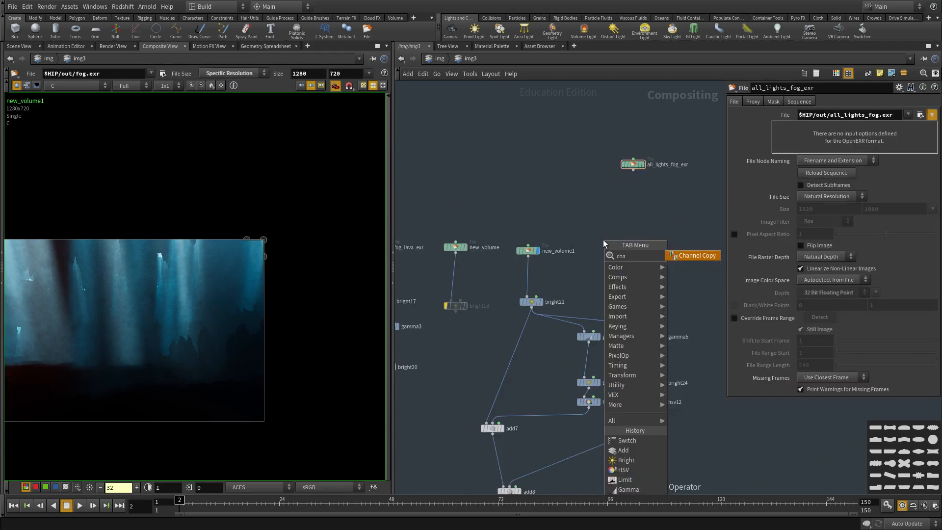
pyautogui.write('n')
pyautogui.click(699, 255)
pyautogui.click(554, 282)
pyautogui.scroll(3, 555, 281)
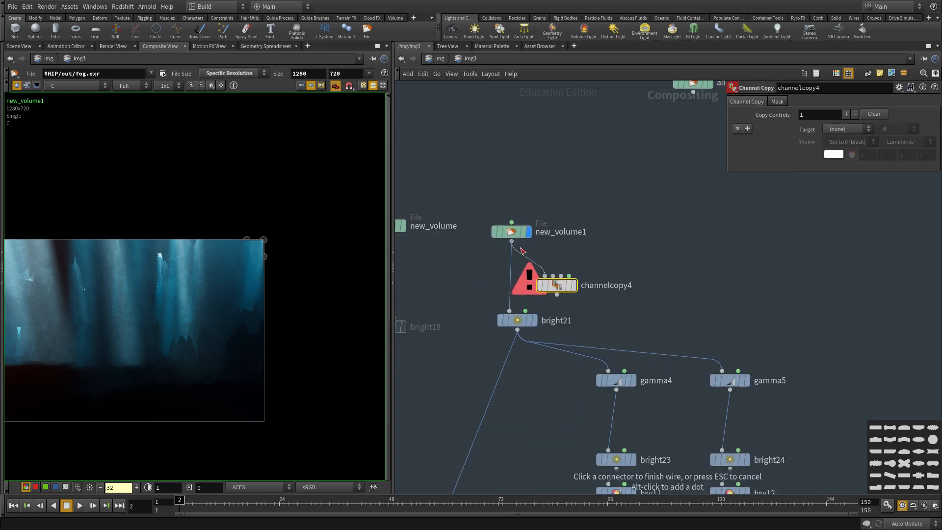
# Display channelcopy4 and set its target to RGBA_left.
pyautogui.click(855, 129)
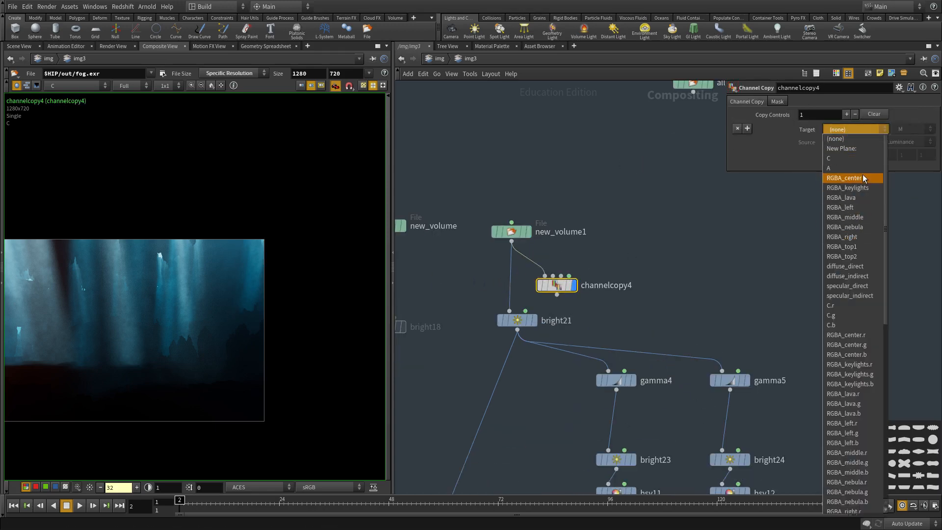
pyautogui.click(855, 209)
pyautogui.scroll(-2, 200, 302)
pyautogui.moveTo(200, 302); pyautogui.dragTo(250, 280, button='middle')
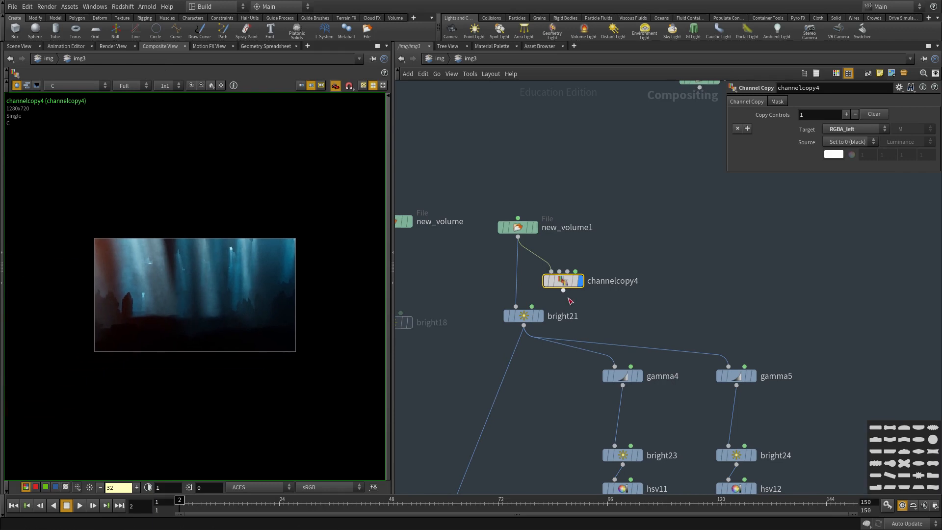
# Set channelcopy4's target to C and its source to Input 1: RGBA_left.
pyautogui.click(867, 131)
pyautogui.click(840, 157)
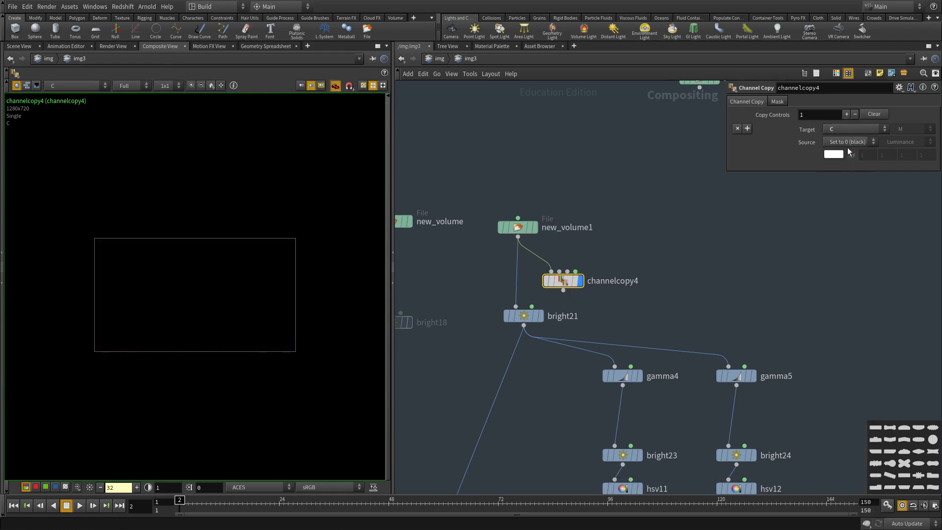
pyautogui.click(848, 144)
pyautogui.click(877, 230)
pyautogui.moveTo(136, 277); pyautogui.dragTo(282, 284, button='right')
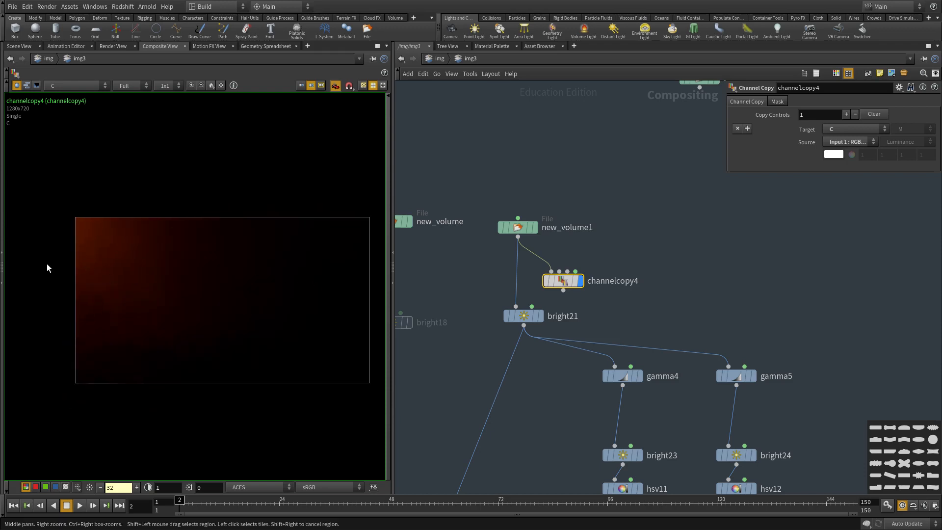
# Move channelcopy4 well to the side of bright21, clear of the gamma4 and gamma5 branches.
pyautogui.moveTo(620, 314); pyautogui.dragTo(583, 313, button='middle')
pyautogui.moveTo(525, 280); pyautogui.dragTo(757, 286)
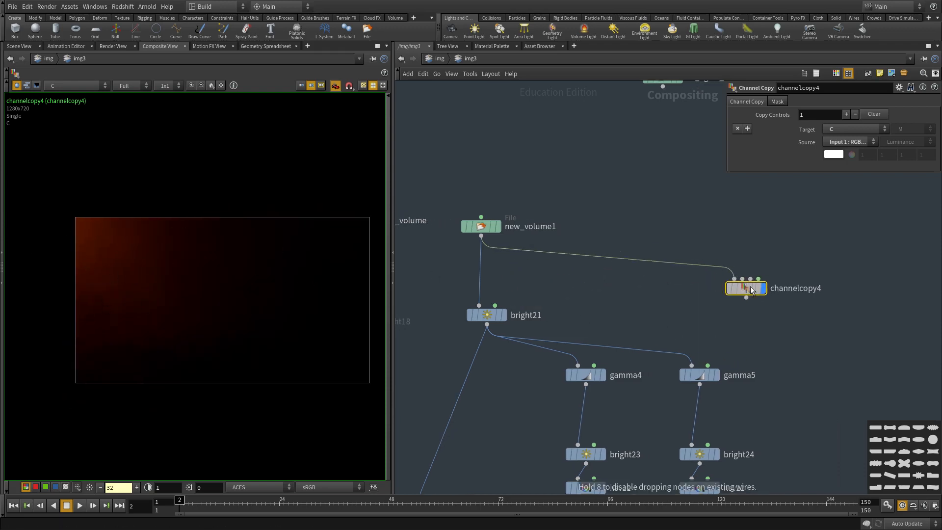
pyautogui.moveTo(802, 334); pyautogui.dragTo(648, 328, button='middle')
# Duplicate channelcopy4, place the copy beside it, and set the copy's source to Input 1: RGBA_right.
pyautogui.hotkey('ctrl', 'c')
pyautogui.hotkey('ctrl', 'v')
pyautogui.moveTo(744, 301); pyautogui.dragTo(745, 291)
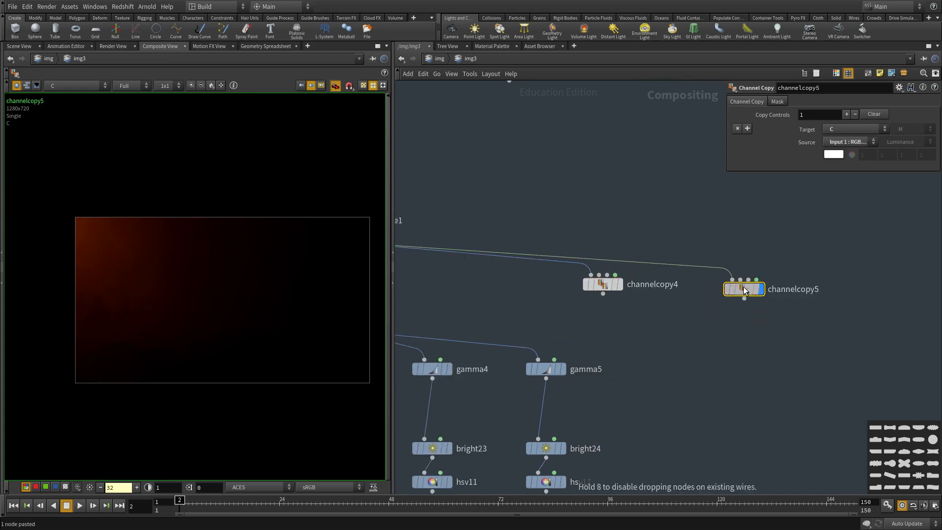
pyautogui.click(849, 142)
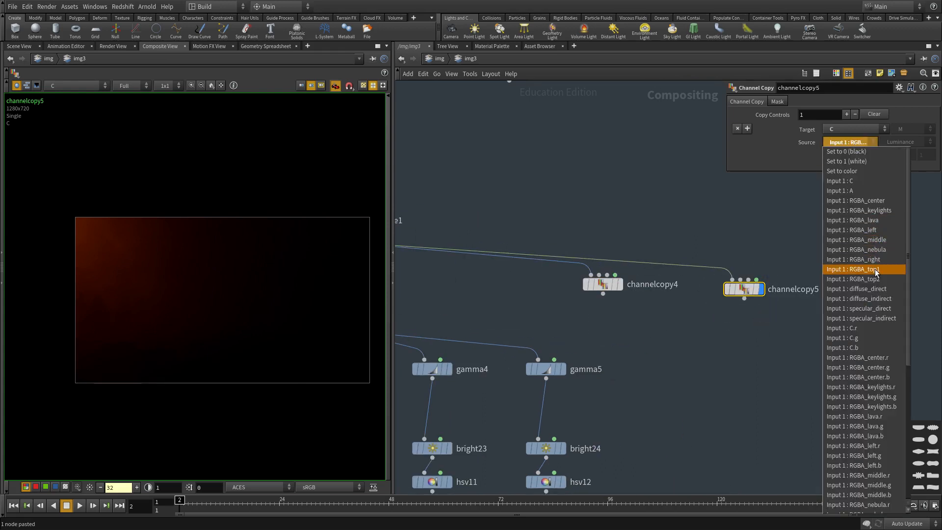
pyautogui.click(856, 259)
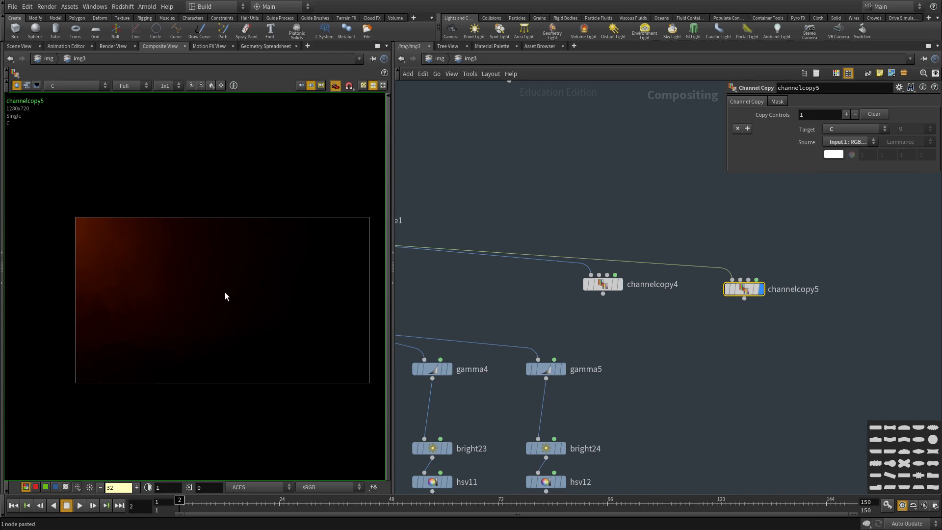
# Insert an Add node on the output wire of add8, placed just below it.
pyautogui.scroll(-3, 221, 272)
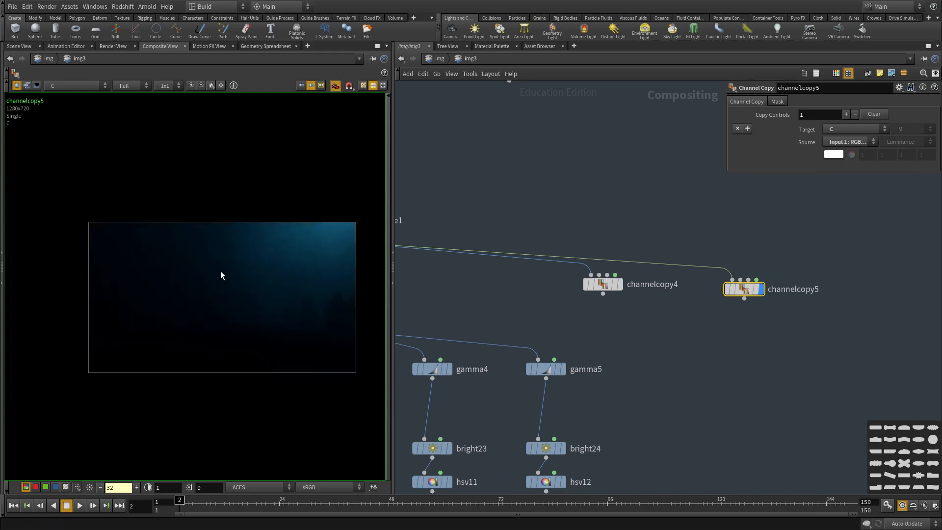
pyautogui.moveTo(614, 423); pyautogui.dragTo(661, 216, button='middle')
pyautogui.scroll(-3, 633, 265)
pyautogui.moveTo(487, 368); pyautogui.dragTo(514, 381)
pyautogui.press('Tab')
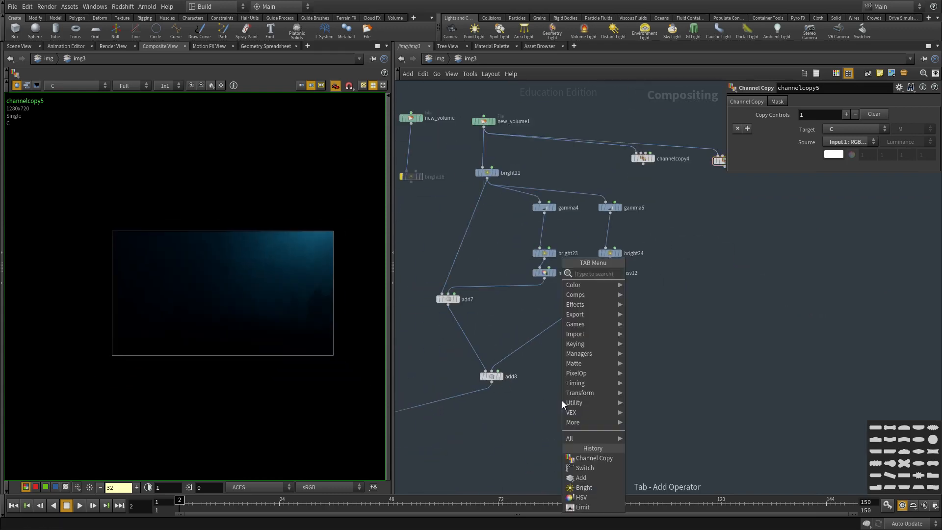
pyautogui.write('add')
pyautogui.click(638, 273)
pyautogui.click(473, 395)
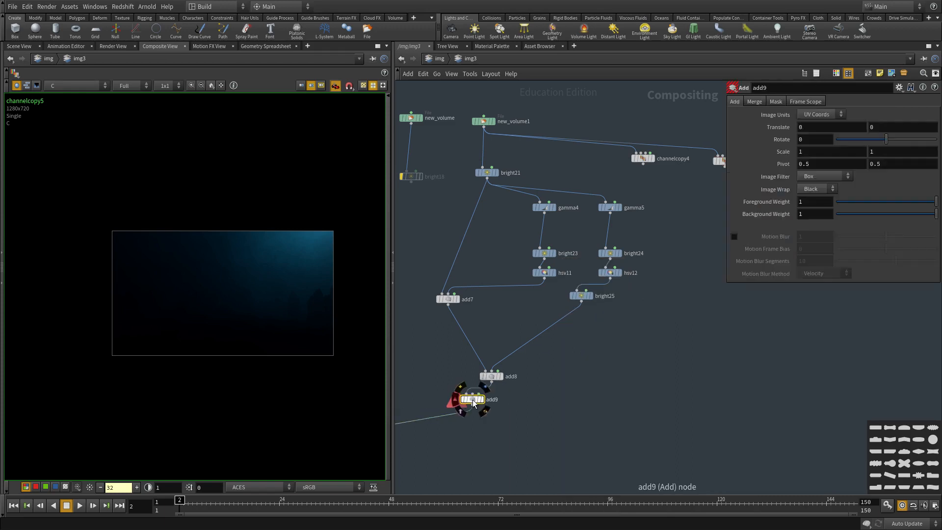
pyautogui.moveTo(472, 399); pyautogui.dragTo(499, 433)
# Wire channelcopy5 into the second input of add9, then display add9 with the viewer brightness reset to 1.
pyautogui.click(507, 426)
pyautogui.scroll(-3, 554, 374)
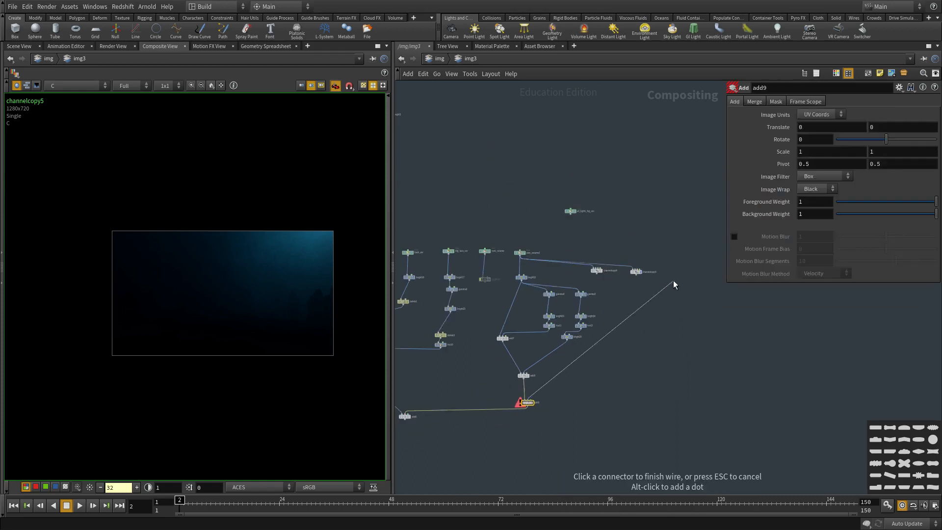
pyautogui.click(637, 274)
pyautogui.scroll(5, 549, 400)
pyautogui.click(505, 411)
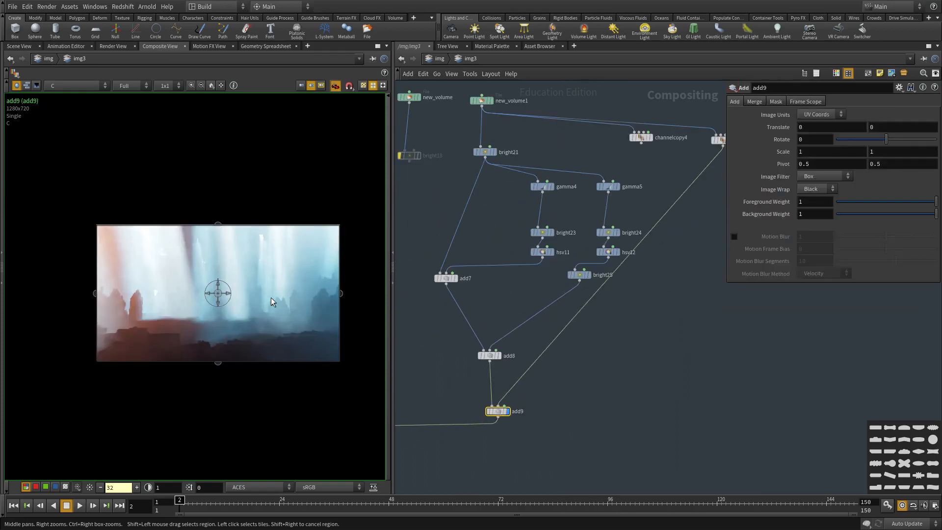
pyautogui.scroll(-3, 492, 395)
pyautogui.click(94, 489)
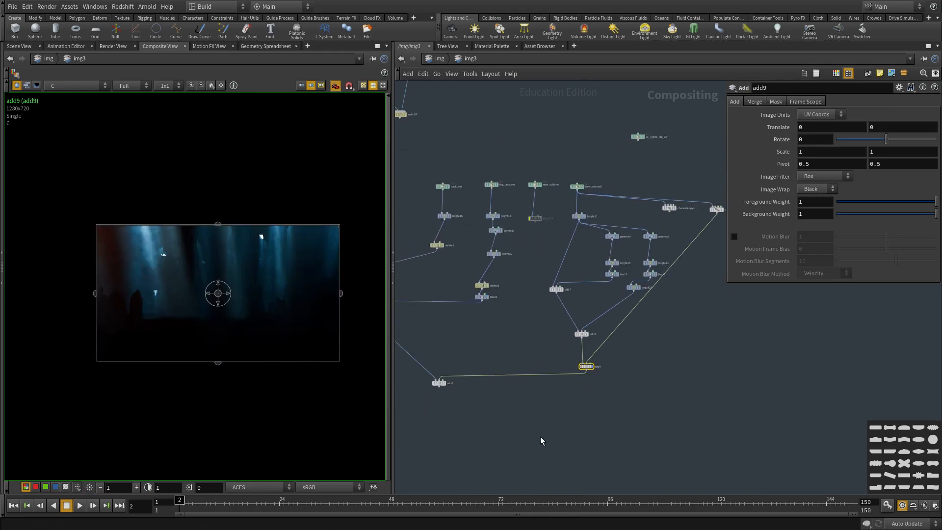
# Display add6 and examine the cave image with the added right-side volume light.
pyautogui.scroll(-2, 540, 437)
pyautogui.moveTo(427, 413); pyautogui.dragTo(530, 356, button='middle')
pyautogui.scroll(4, 534, 343)
pyautogui.click(583, 326)
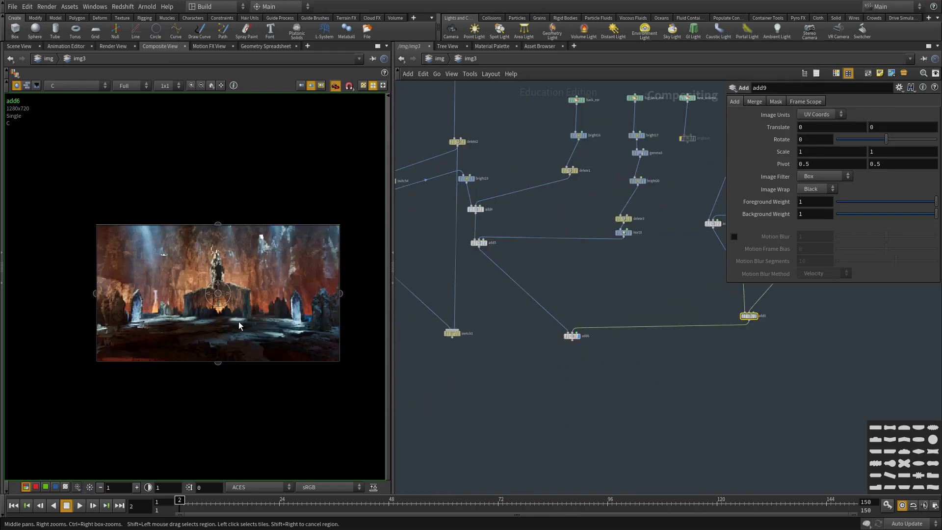
pyautogui.scroll(5, 306, 234)
# Insert a Bright node on the wire between channelcopy5 and add9 and set its brightness to 20.
pyautogui.moveTo(704, 365); pyautogui.dragTo(429, 474, button='middle')
pyautogui.scroll(3, 639, 234)
pyautogui.scroll(4, 640, 238)
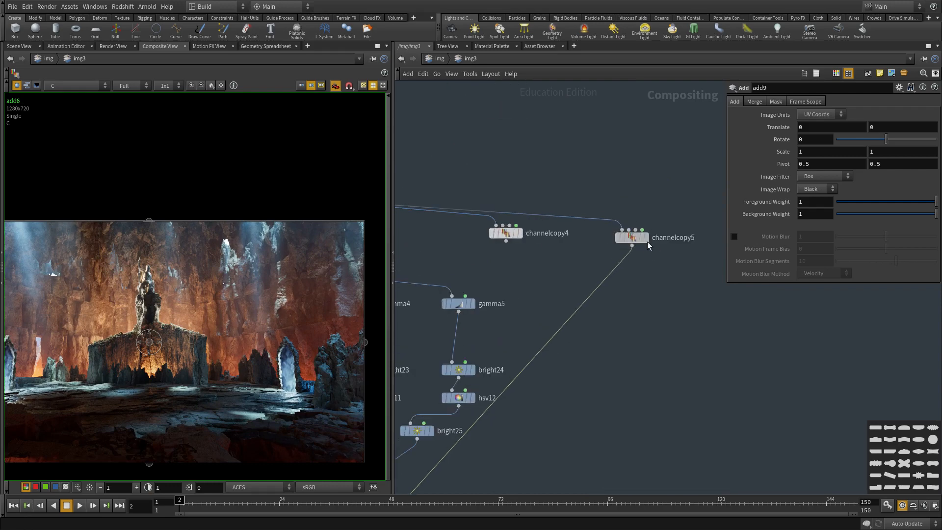
pyautogui.press('Tab')
pyautogui.write('br')
pyautogui.click(743, 274)
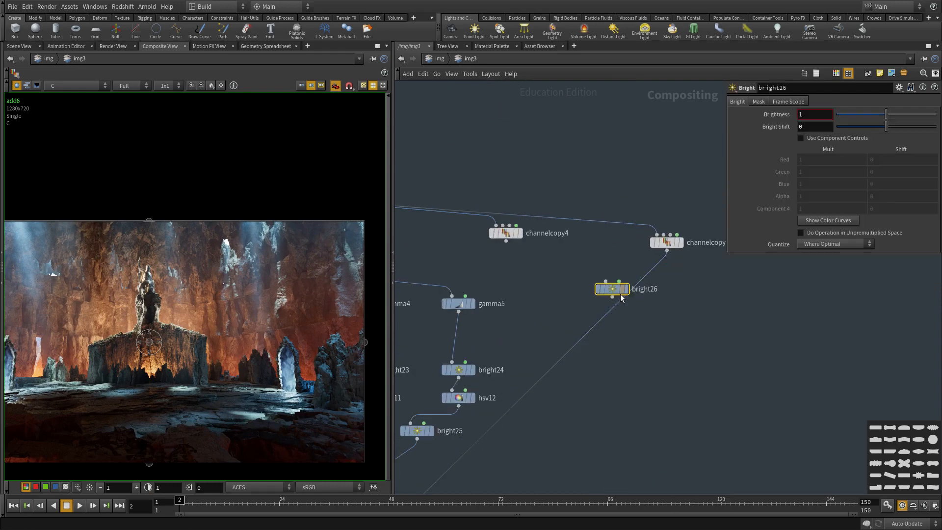
pyautogui.click(811, 114)
pyautogui.write('0')
pyautogui.press('Return')
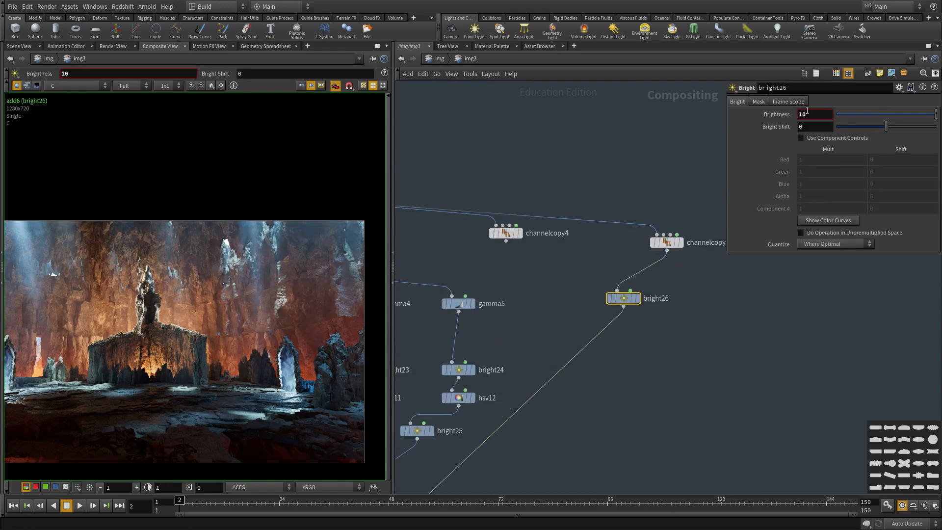
pyautogui.write('20')
pyautogui.press('Return')
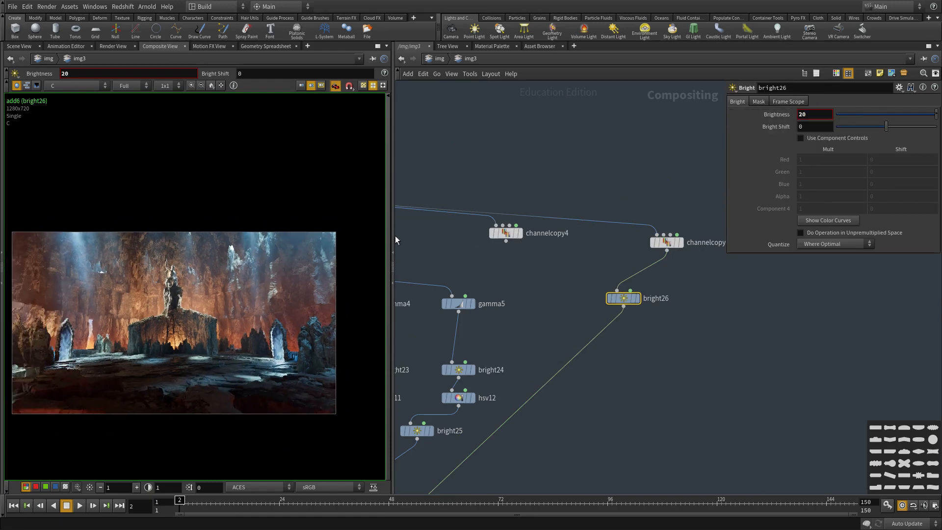
# Display bright26 alone and examine the brightened right-side light.
pyautogui.scroll(1, 625, 306)
pyautogui.click(640, 297)
pyautogui.scroll(1, 293, 271)
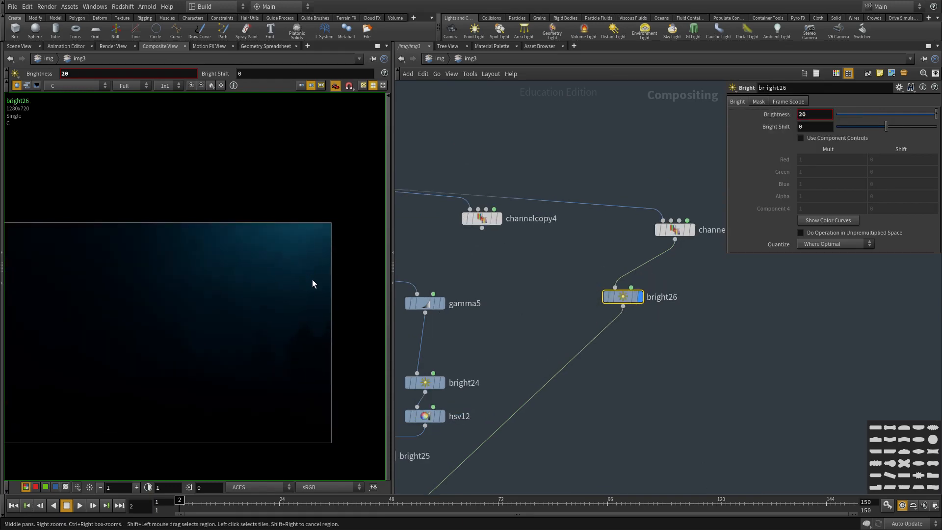
pyautogui.scroll(1, 312, 279)
# Branch a Gamma node off channelcopy5, display it, and set its gamma to 0.5.
pyautogui.moveTo(739, 357); pyautogui.dragTo(631, 341, button='middle')
pyautogui.press('Tab')
pyautogui.moveTo(647, 285)
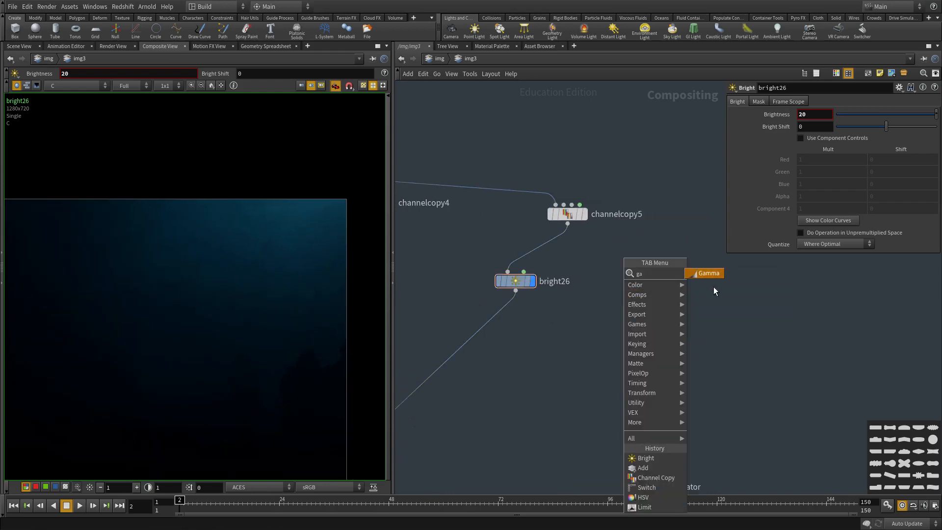
pyautogui.click(713, 287)
pyautogui.click(591, 318)
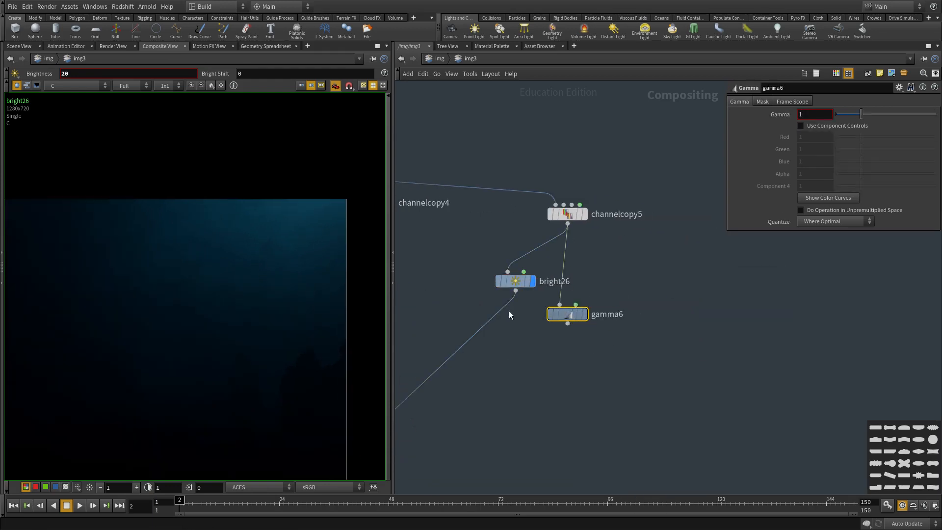
pyautogui.click(615, 317)
pyautogui.write('0.5')
pyautogui.press('Return')
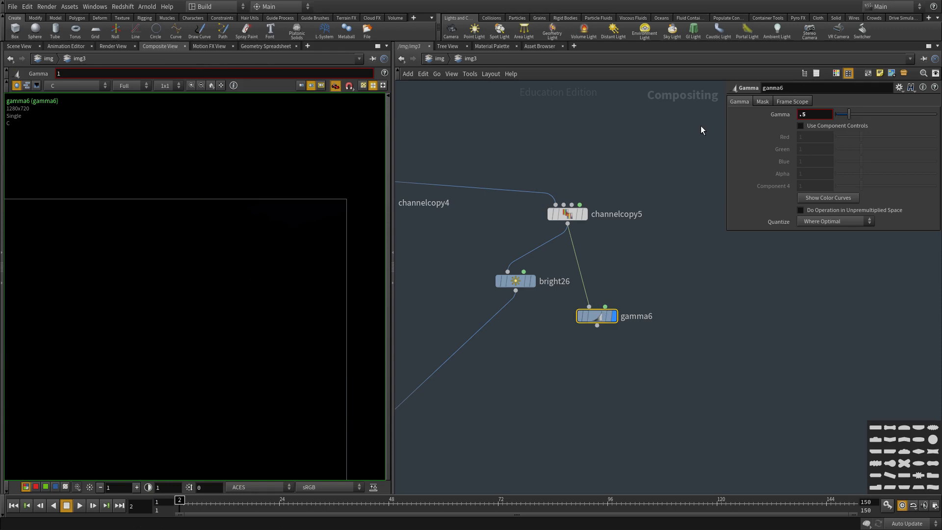
# Duplicate bright26 below gamma6, wire gamma6 into the copy, and display the copy.
pyautogui.click(515, 281)
pyautogui.hotkey('ctrl', 'c')
pyautogui.hotkey('ctrl', 'v')
pyautogui.click(597, 326)
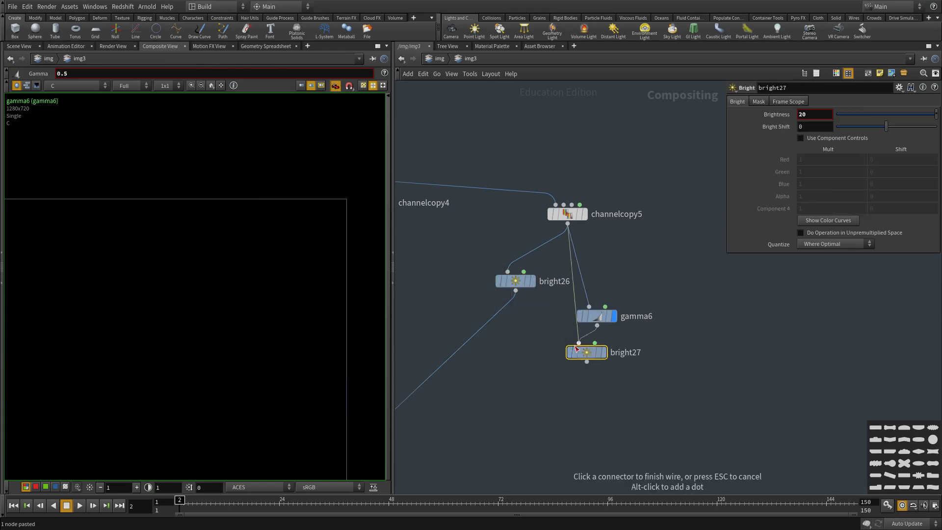
pyautogui.click(579, 343)
pyautogui.click(604, 352)
# Set the brightness of bright27 to 200.
pyautogui.moveTo(694, 377); pyautogui.dragTo(694, 334, button='middle')
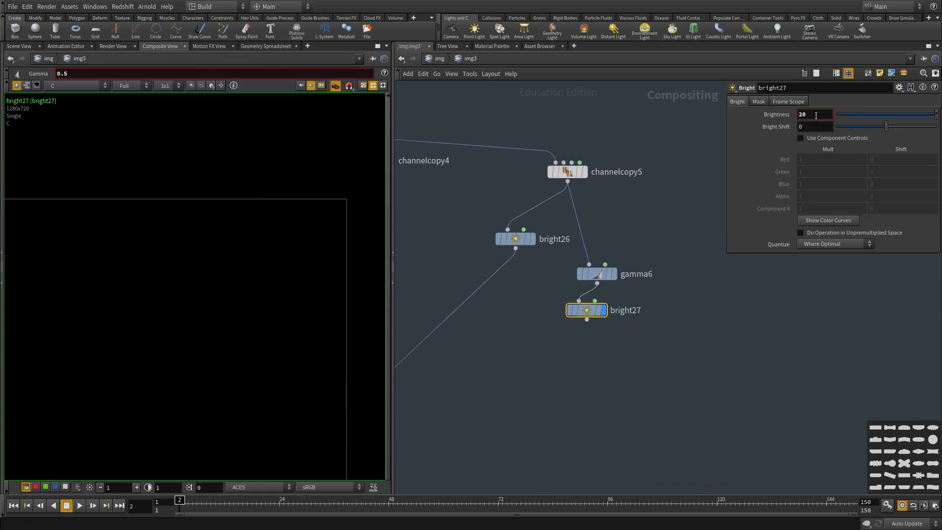
pyautogui.scroll(-2, 305, 302)
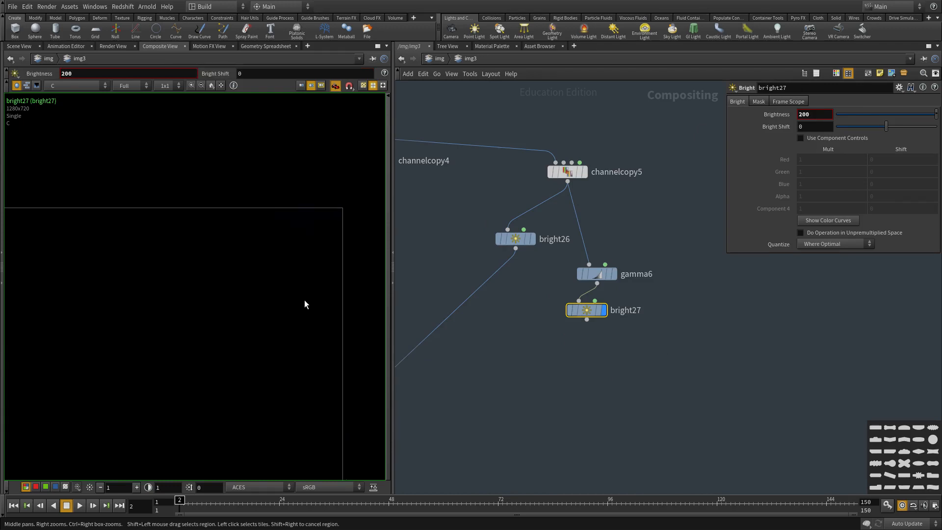
pyautogui.scroll(2, 585, 273)
# Try gamma values of 0.9, 0.8, 0.5, 0.56 and 0.6 on gamma6.
pyautogui.press('Up')
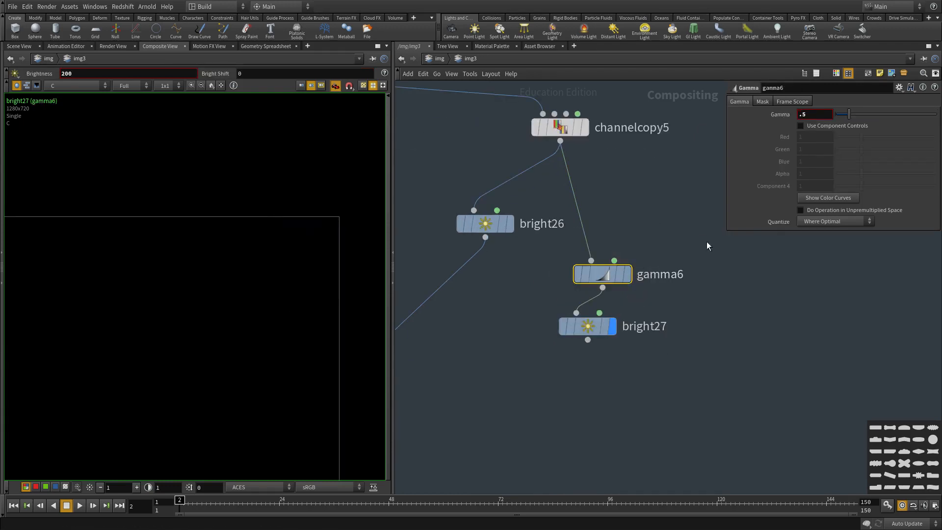
pyautogui.doubleClick(817, 117)
pyautogui.write('.9')
pyautogui.press('Return')
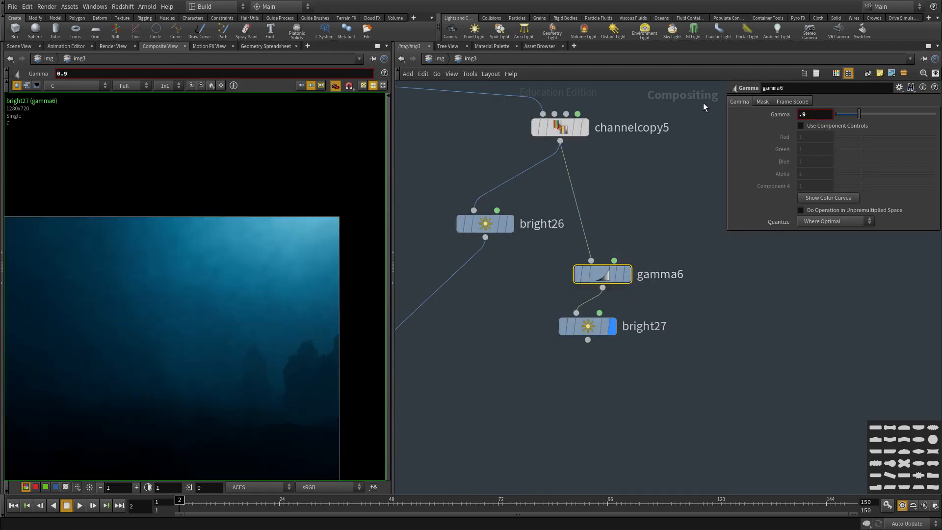
pyautogui.doubleClick(814, 114)
pyautogui.write('.8')
pyautogui.press('Return')
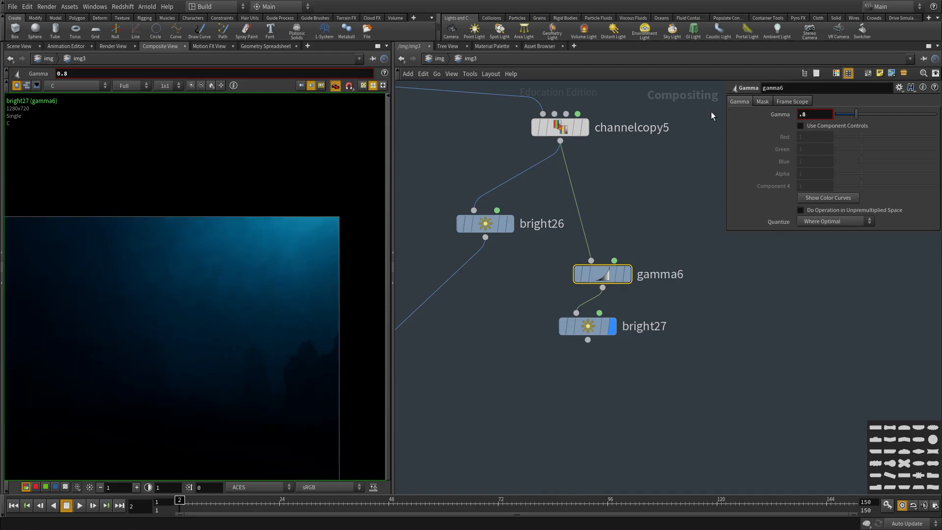
pyautogui.doubleClick(805, 116)
pyautogui.write('.5')
pyautogui.press('Return')
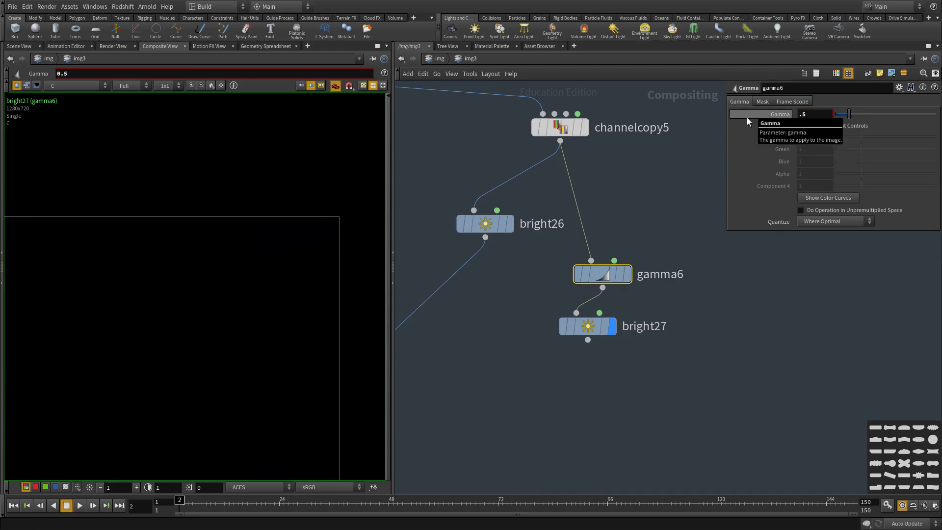
pyautogui.click(805, 116)
pyautogui.write('6')
pyautogui.press('Return')
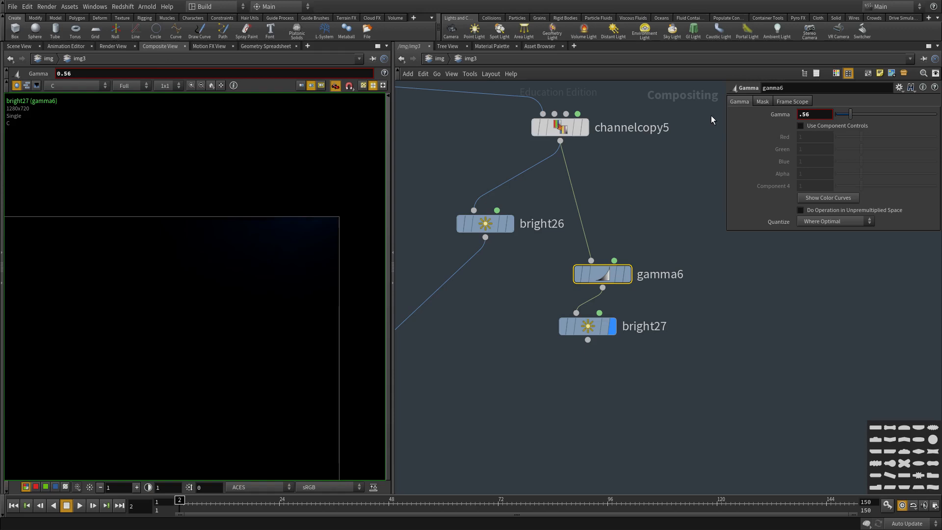
pyautogui.write('.6')
pyautogui.press('Return')
# Set the gamma of gamma6 to 0.7.
pyautogui.doubleClick(806, 115)
pyautogui.write('.7')
pyautogui.press('Return')
# Display bright26 and bright27 in turn to compare the two versions of the light.
pyautogui.moveTo(544, 274); pyautogui.dragTo(556, 265, button='middle')
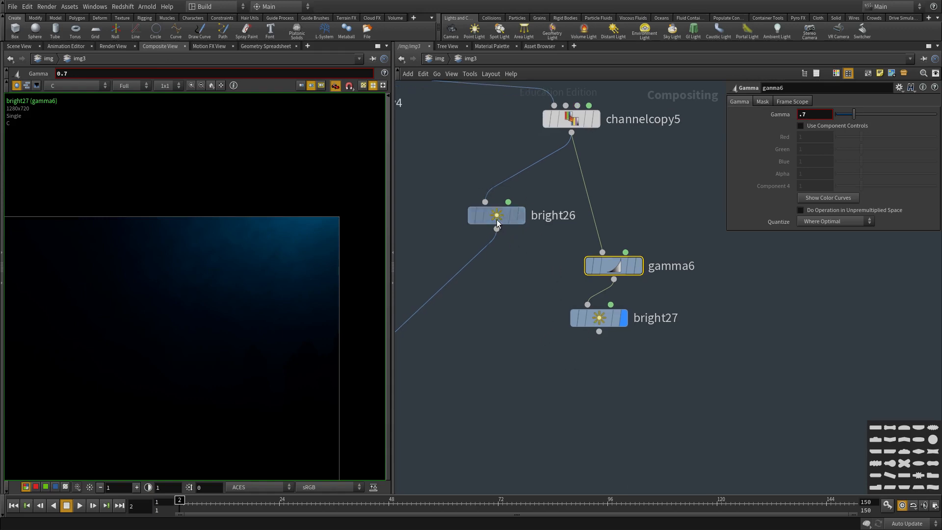
pyautogui.click(521, 215)
pyautogui.moveTo(447, 370); pyautogui.dragTo(485, 338, button='middle')
pyautogui.click(663, 285)
# Append an HSV node after bright27, display it, and set its saturation scale to 0.725.
pyautogui.moveTo(673, 325); pyautogui.dragTo(683, 303, button='middle')
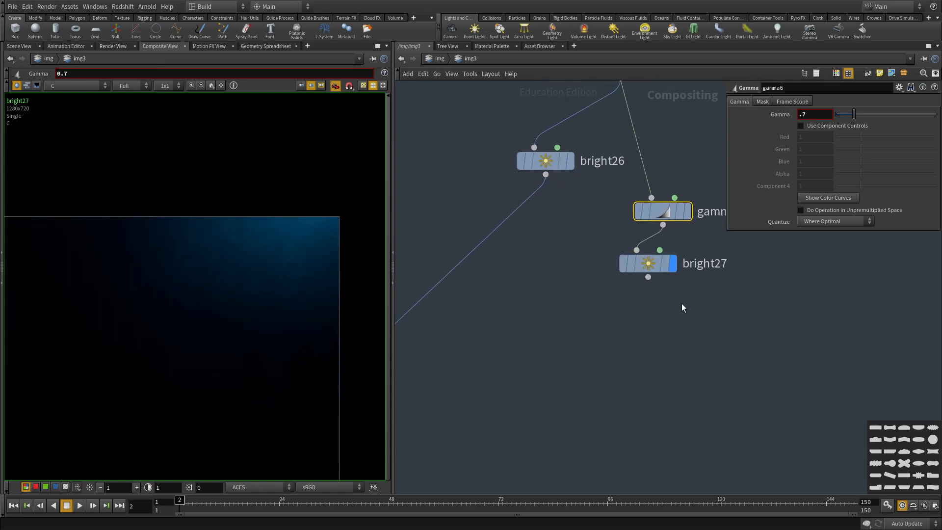
pyautogui.press('Tab')
pyautogui.write('hsv')
pyautogui.press('Return')
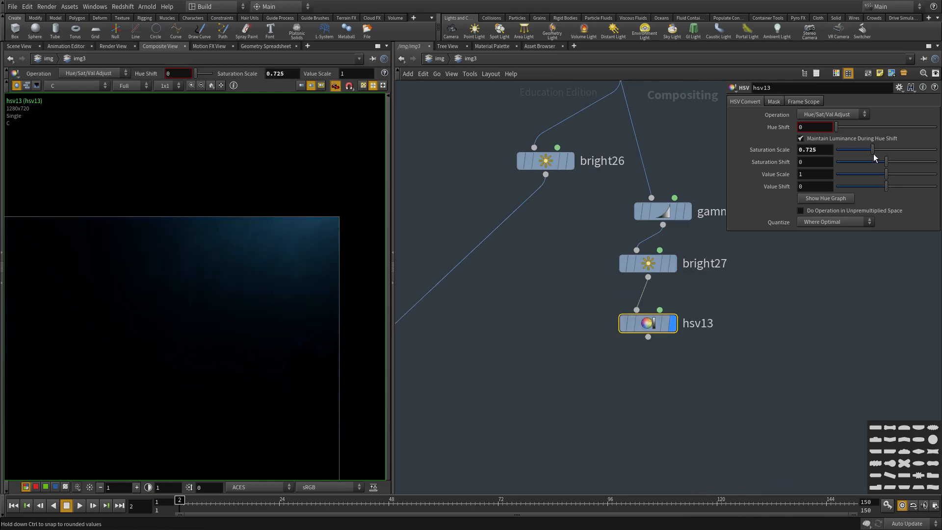
# Insert an Add node on the wire below bright26, wire hsv13 into its second input, and display it.
pyautogui.moveTo(614, 369); pyautogui.dragTo(643, 331, button='middle')
pyautogui.press('Tab')
pyautogui.write('add')
pyautogui.press('Return')
pyautogui.click(438, 274)
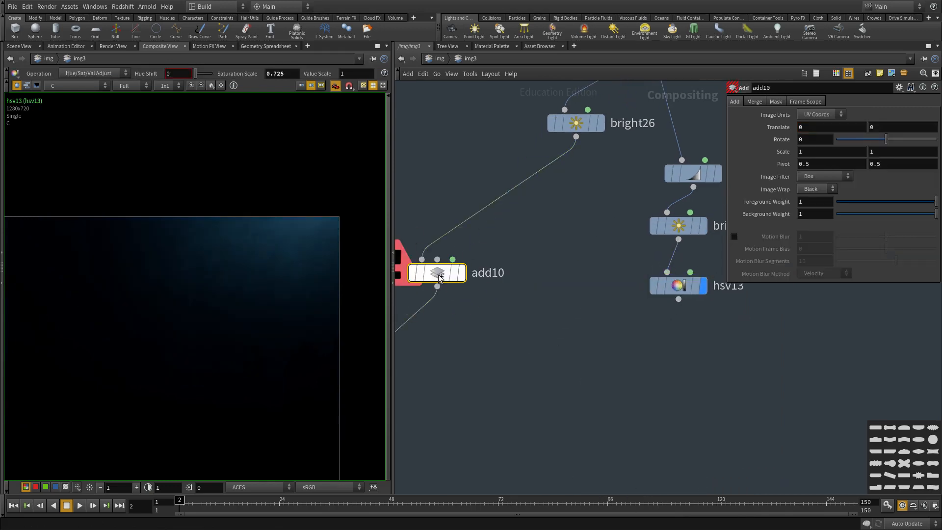
pyautogui.moveTo(438, 277); pyautogui.dragTo(521, 359)
pyautogui.moveTo(669, 301); pyautogui.dragTo(519, 342)
pyautogui.click(544, 356)
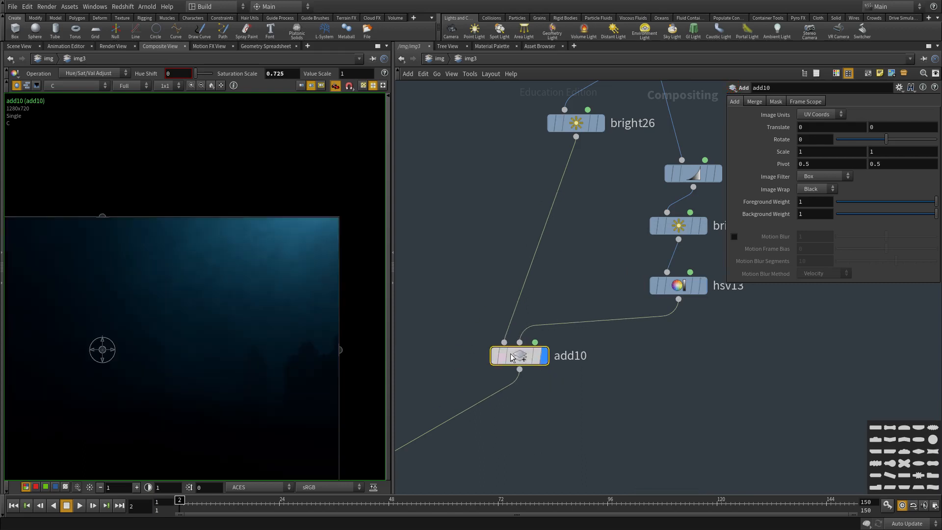
# Display add6 to examine the full cave composite with the adjusted right-side light.
pyautogui.moveTo(545, 357); pyautogui.dragTo(558, 297, button='middle')
pyautogui.scroll(-4, 276, 320)
pyautogui.moveTo(657, 301); pyautogui.dragTo(600, 344, button='middle')
pyautogui.scroll(1, 599, 343)
pyautogui.moveTo(546, 406); pyautogui.dragTo(716, 345, button='middle')
pyautogui.scroll(-6, 715, 345)
pyautogui.moveTo(469, 462); pyautogui.dragTo(553, 405, button='middle')
pyautogui.scroll(3, 552, 404)
pyautogui.scroll(-2, 633, 414)
pyautogui.moveTo(631, 415); pyautogui.dragTo(679, 381, button='middle')
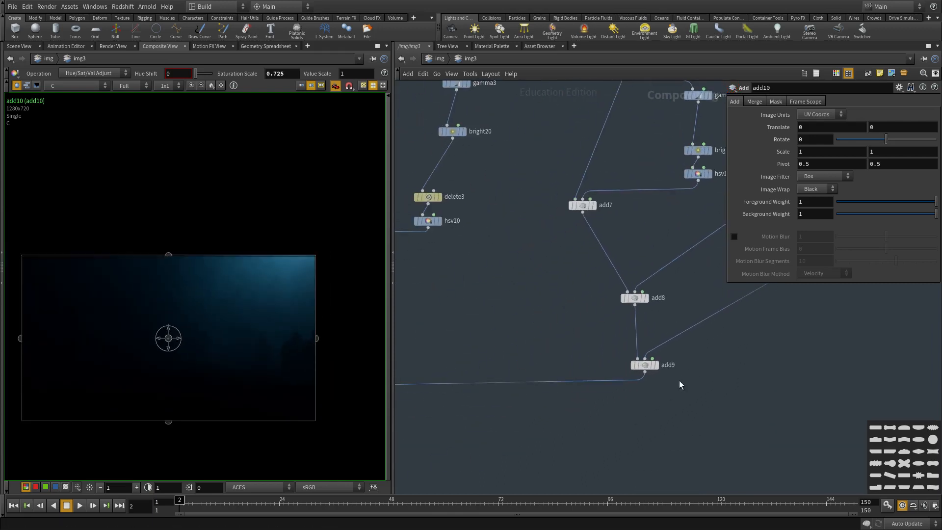
pyautogui.scroll(-2, 679, 381)
pyautogui.moveTo(599, 429); pyautogui.dragTo(660, 383, button='middle')
pyautogui.scroll(2, 498, 359)
pyautogui.scroll(3, 221, 337)
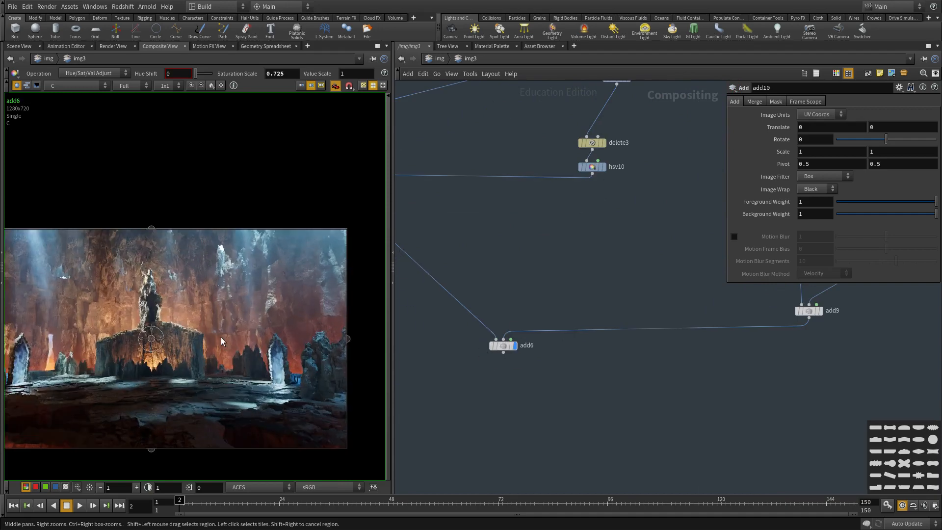
# Widen the composite viewer so the cave image can be shown larger.
pyautogui.scroll(2, 294, 276)
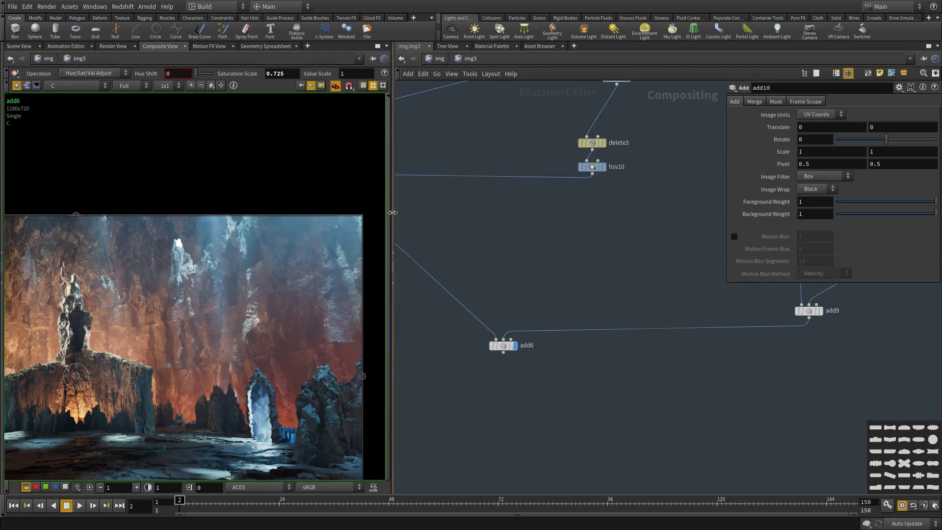
pyautogui.moveTo(393, 229); pyautogui.dragTo(568, 216)
pyautogui.scroll(-8, 682, 381)
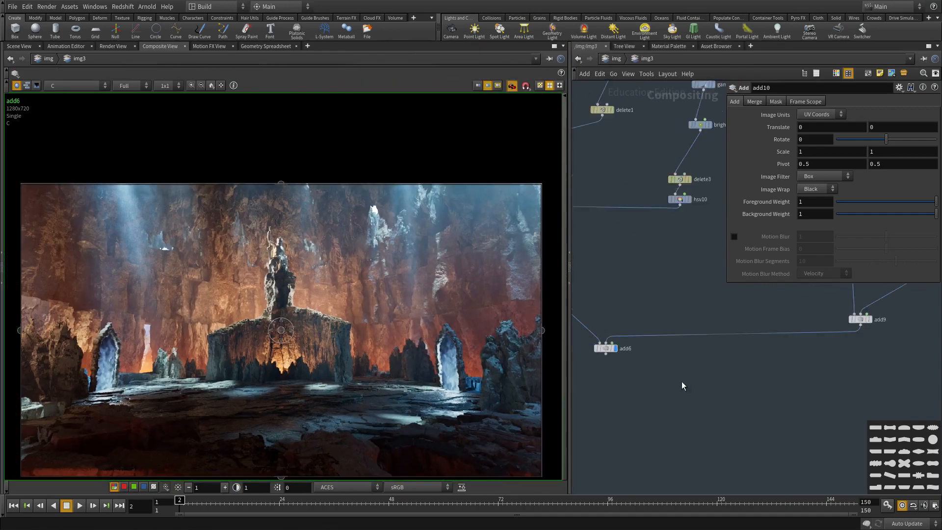
# Duplicate the channelcopy5 branch down to add10, including its Bright, Gamma and HSV nodes, and place the copy beside the original.
pyautogui.scroll(3, 777, 335)
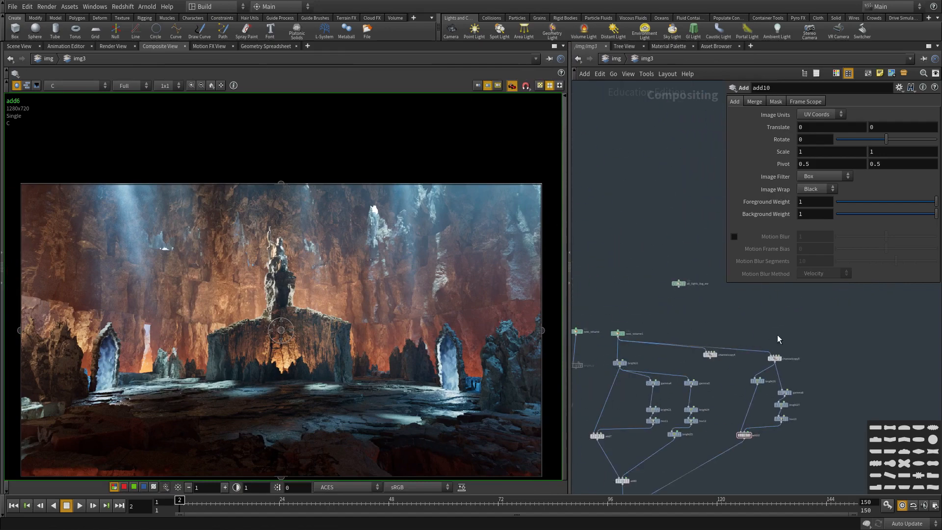
pyautogui.moveTo(742, 453); pyautogui.dragTo(742, 452)
pyautogui.hotkey('ctrl', 'c')
pyautogui.hotkey('ctrl', 'v')
pyautogui.scroll(2, 838, 392)
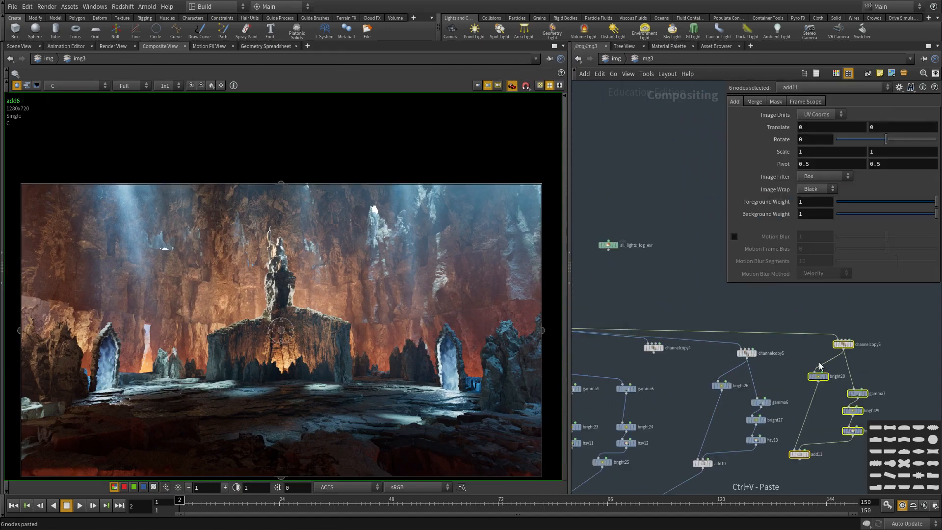
pyautogui.scroll(2, 831, 359)
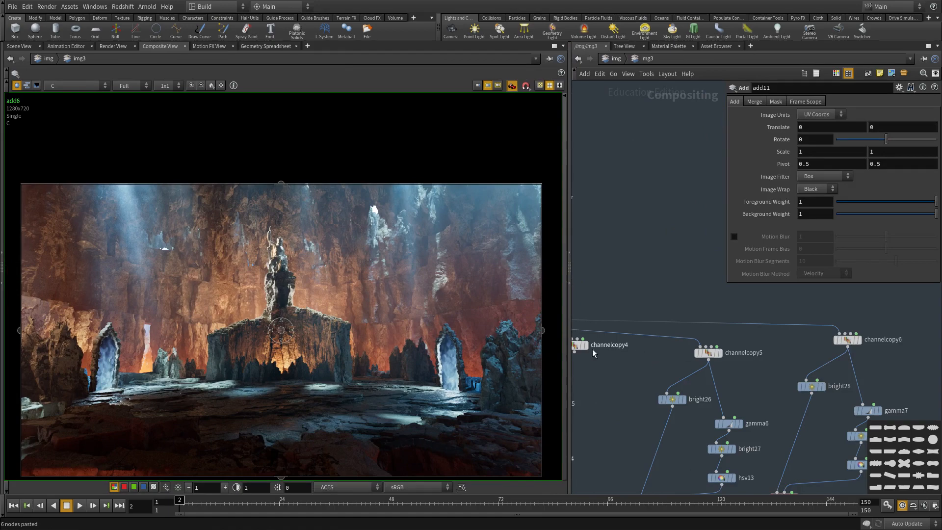
# Duplicate channelcopy4 next to channelcopy6 and feed the copy into bright28 and gamma7.
pyautogui.keyDown('alt'); pyautogui.moveTo(579, 348); pyautogui.dragTo(796, 344); pyautogui.keyUp('alt')
pyautogui.scroll(2, 822, 358)
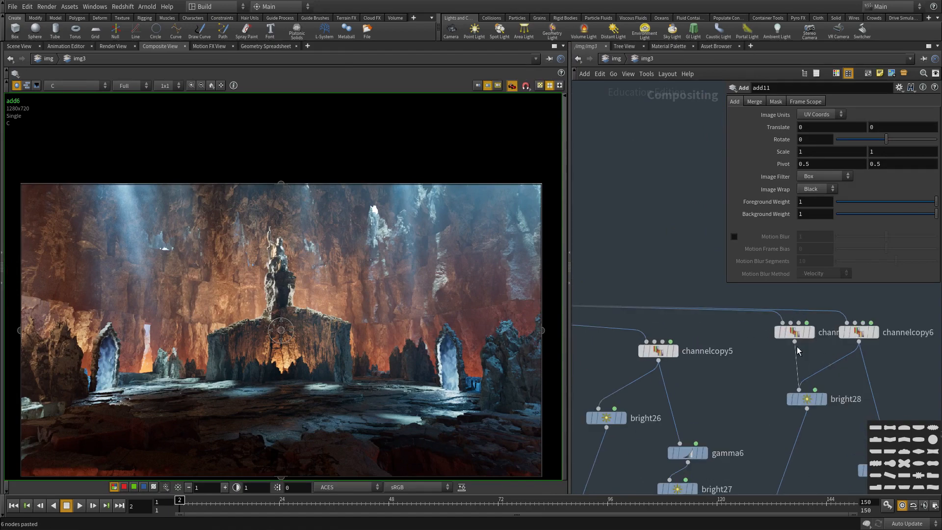
pyautogui.moveTo(831, 359); pyautogui.dragTo(797, 334, button='middle')
pyautogui.scroll(-3, 788, 344)
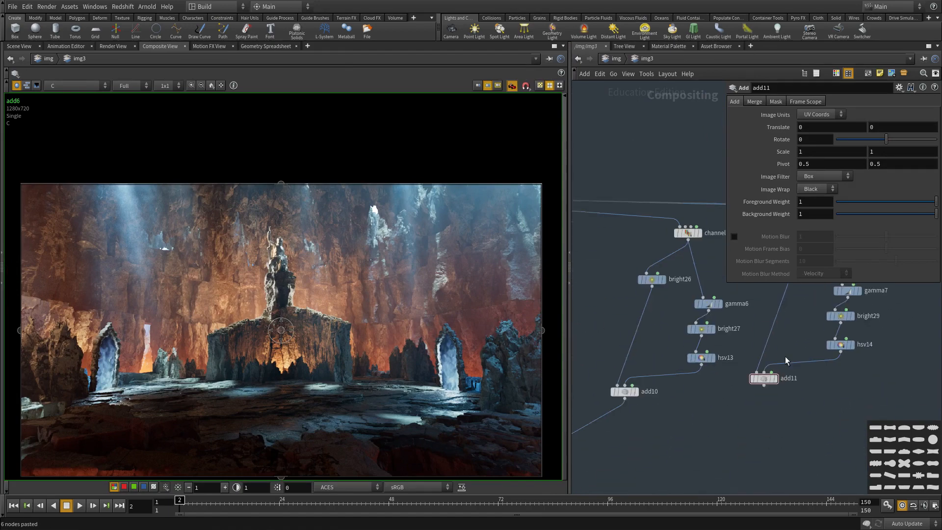
# Insert a copy of the Add node on the wire below add10, connect add11 to its second input, and display it.
pyautogui.hotkey('ctrl', 'c')
pyautogui.hotkey('ctrl', 'v')
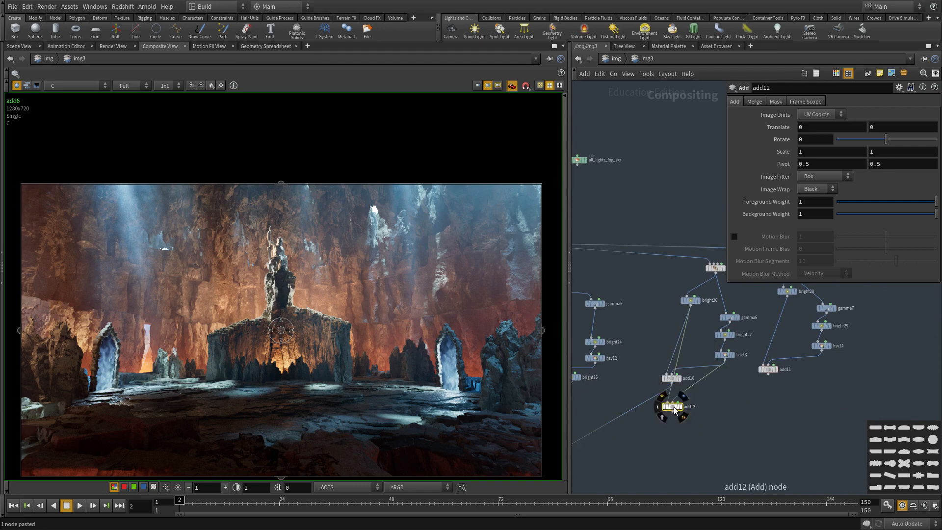
pyautogui.moveTo(703, 373); pyautogui.dragTo(689, 409)
pyautogui.scroll(3, 604, 408)
pyautogui.moveTo(691, 403); pyautogui.dragTo(697, 419)
pyautogui.click(709, 418)
pyautogui.scroll(-2, 216, 302)
pyautogui.scroll(1, 180, 314)
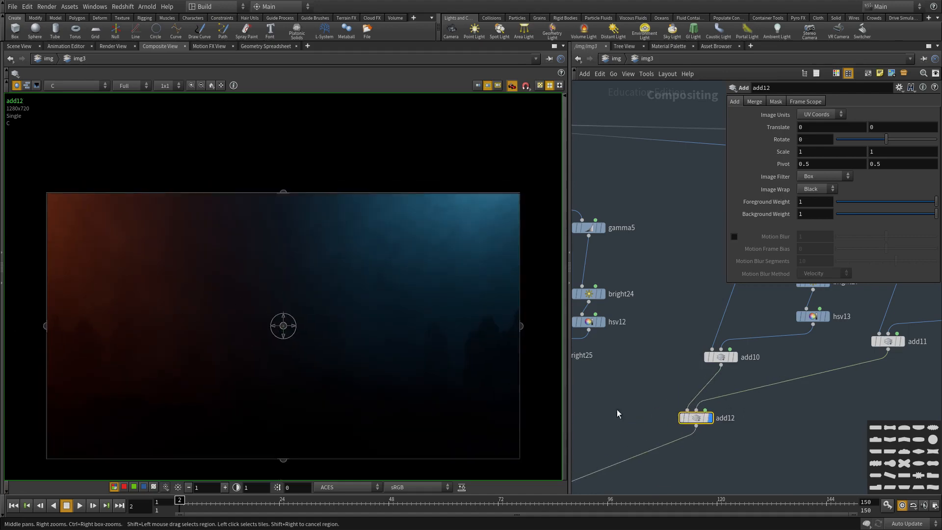
# Display add6 to view the full cave composite with the additional light branch.
pyautogui.scroll(-3, 619, 415)
pyautogui.moveTo(634, 457); pyautogui.dragTo(823, 364, button='middle')
pyautogui.scroll(-2, 728, 410)
pyautogui.moveTo(690, 430); pyautogui.dragTo(826, 399, button='middle')
pyautogui.scroll(4, 726, 383)
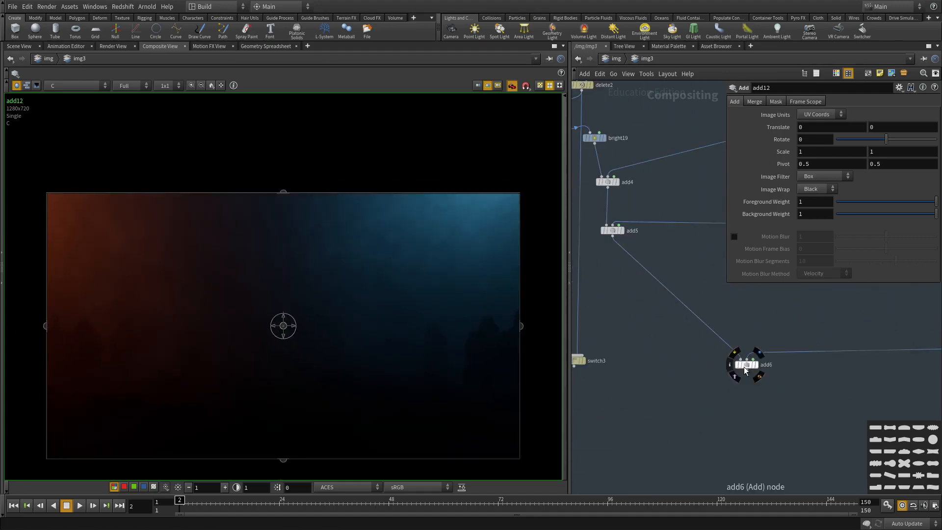
pyautogui.click(756, 365)
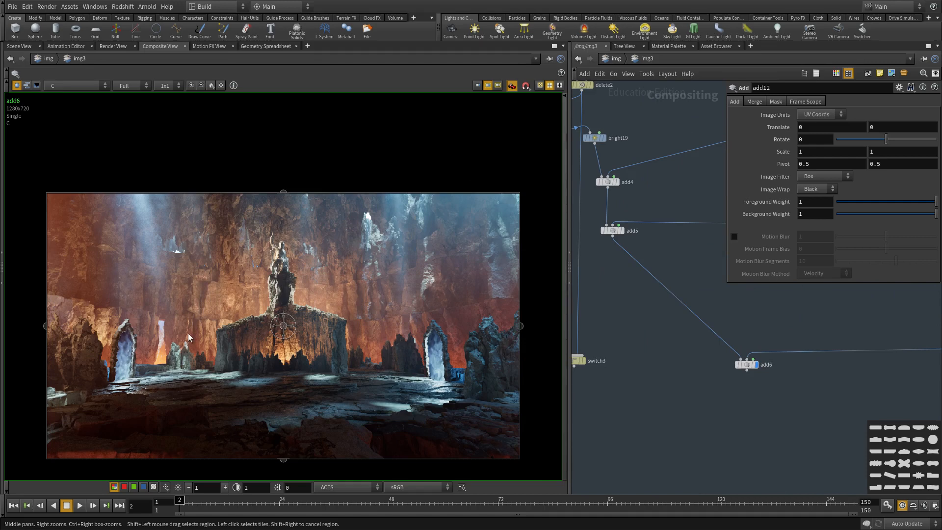
# Insert an HSV node on the wire between add11 and add12 and set its Saturation Scale to 0.676.
pyautogui.scroll(-3, 181, 332)
pyautogui.moveTo(874, 380); pyautogui.dragTo(633, 427, button='middle')
pyautogui.moveTo(883, 361); pyautogui.dragTo(671, 424, button='middle')
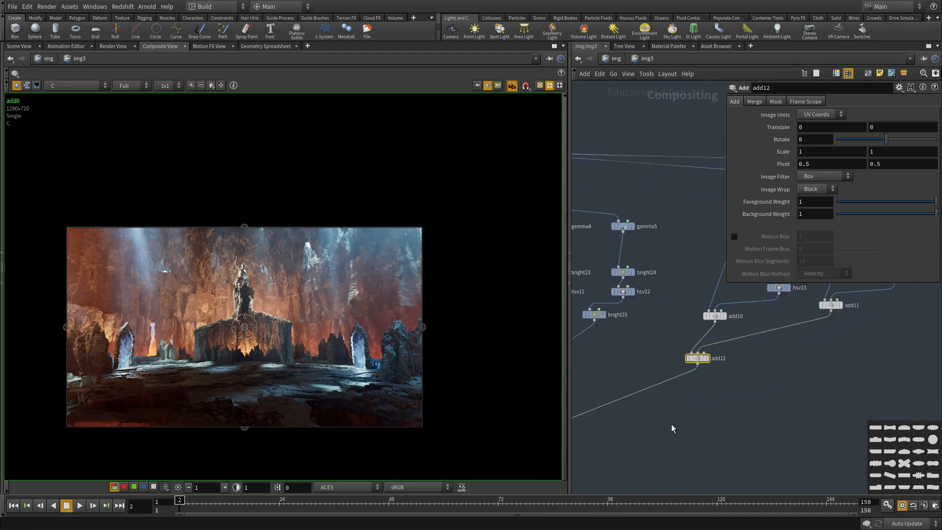
pyautogui.scroll(3, 679, 402)
pyautogui.press('Tab')
pyautogui.write('hsv')
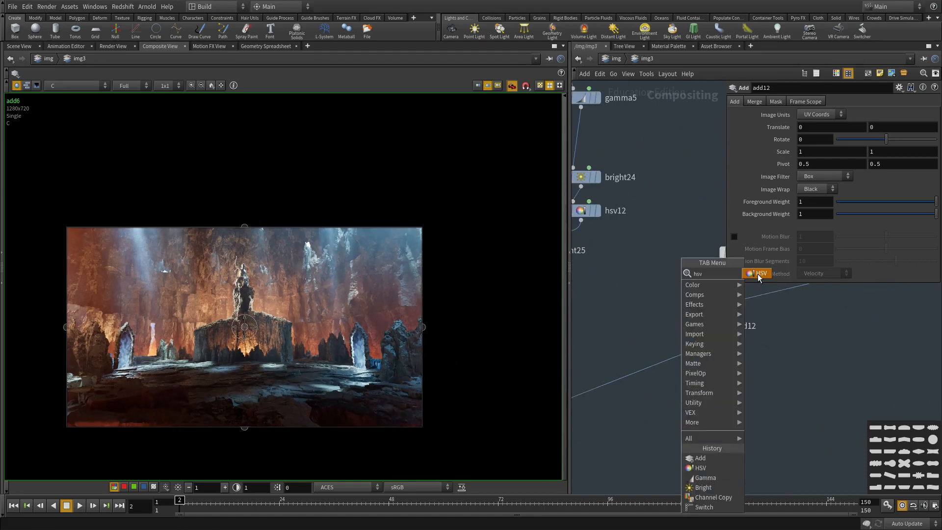
pyautogui.click(758, 275)
pyautogui.moveTo(817, 345); pyautogui.dragTo(589, 514, button='middle')
pyautogui.click(631, 444)
pyautogui.moveTo(633, 448); pyautogui.dragTo(639, 442)
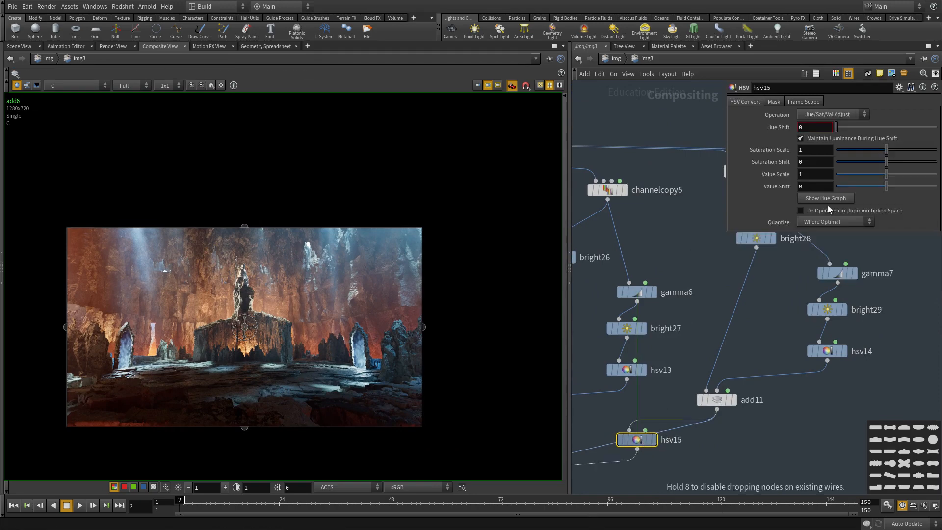
pyautogui.click(875, 149)
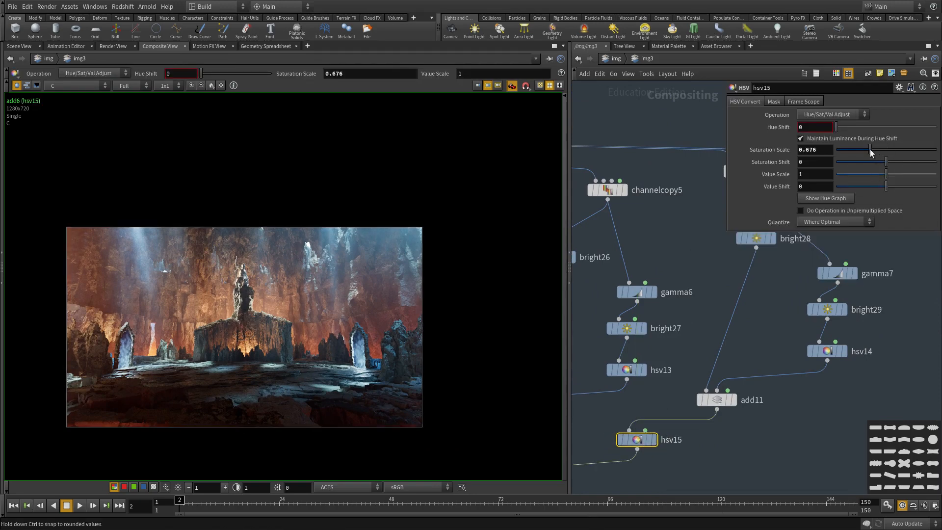
# Examine the cave composite around the right-side wall and light shafts after the saturation change.
pyautogui.scroll(5, 374, 207)
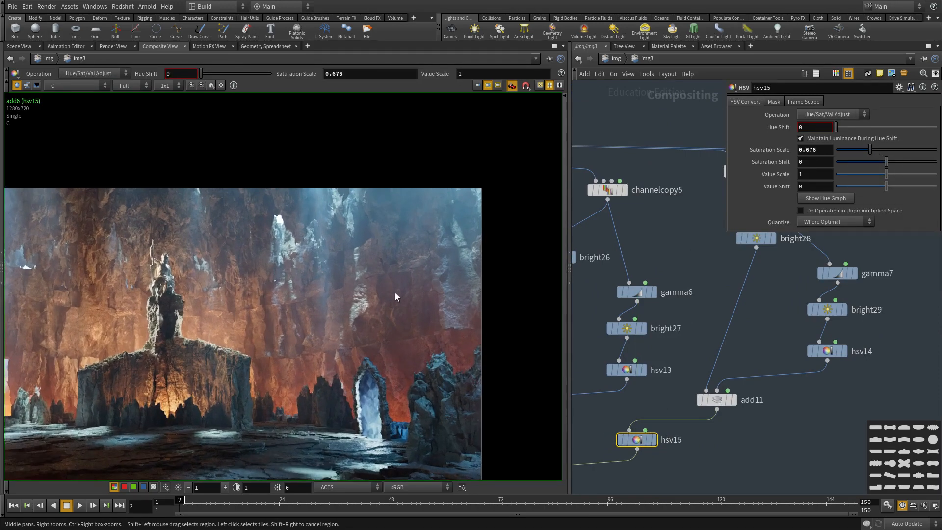
pyautogui.scroll(2, 446, 237)
pyautogui.scroll(-3, 446, 237)
pyautogui.moveTo(365, 303); pyautogui.dragTo(476, 255, button='middle')
pyautogui.scroll(-1, 475, 254)
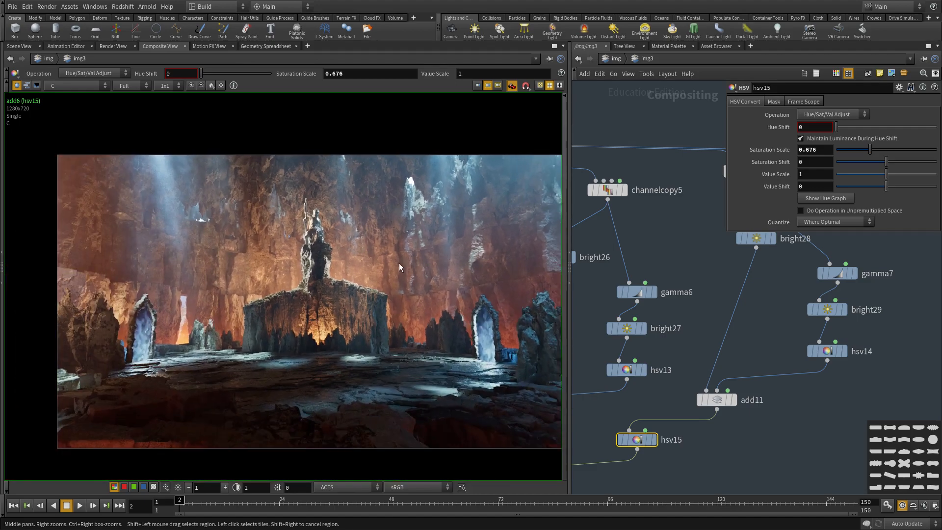
pyautogui.moveTo(399, 263); pyautogui.dragTo(367, 292, button='middle')
pyautogui.scroll(-4, 312, 278)
# Move the all_lights_fog_exr file node to the right of the channelcopy6 branch.
pyautogui.scroll(-8, 771, 337)
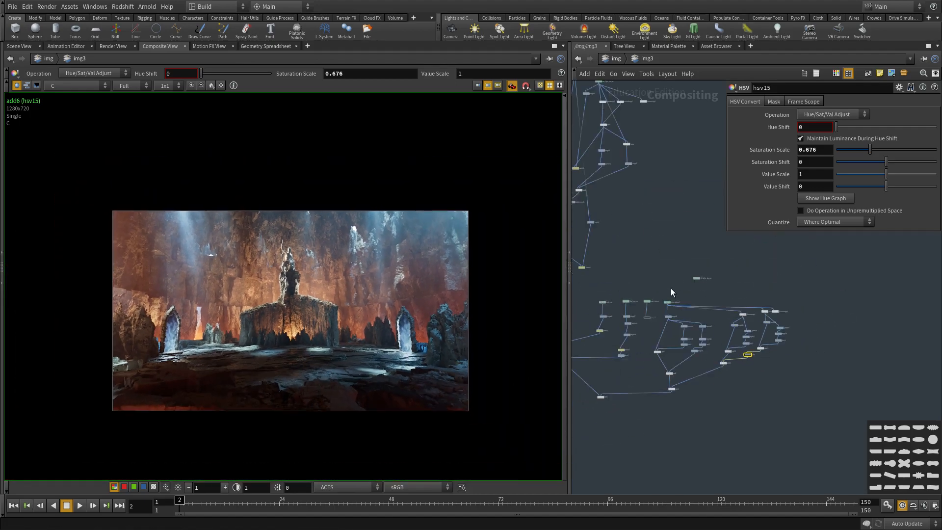
pyautogui.scroll(10, 638, 292)
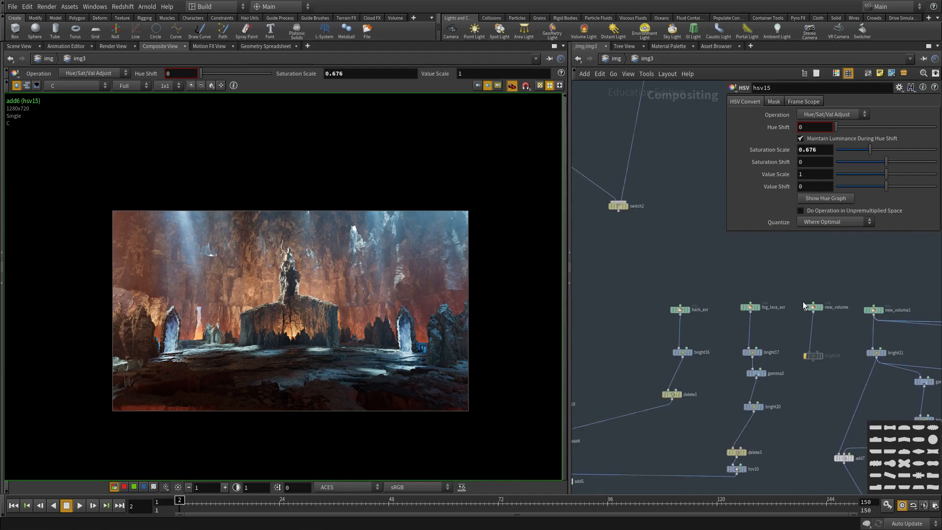
pyautogui.moveTo(696, 288); pyautogui.dragTo(285, 322, button='middle')
pyautogui.moveTo(625, 292); pyautogui.dragTo(678, 296, button='middle')
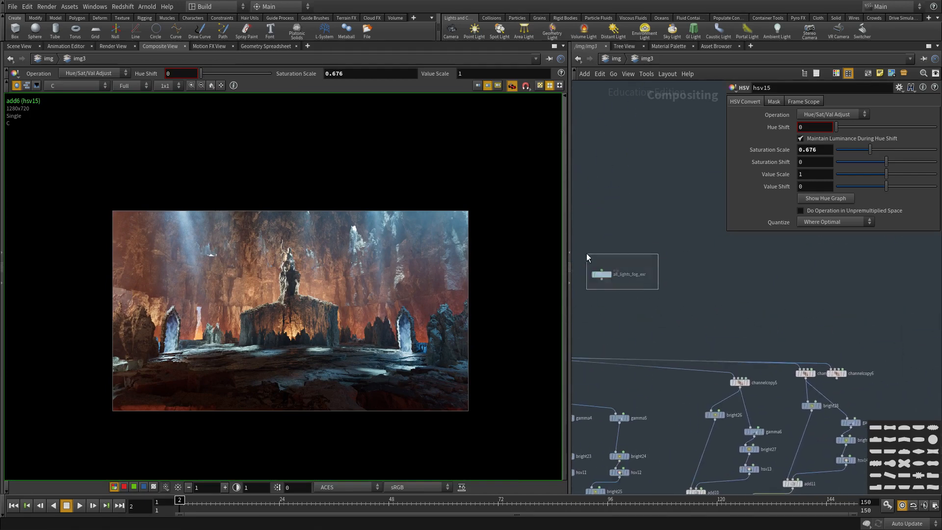
pyautogui.scroll(-4, 607, 273)
pyautogui.moveTo(587, 253); pyautogui.dragTo(702, 306)
pyautogui.moveTo(672, 300); pyautogui.dragTo(520, 293, button='middle')
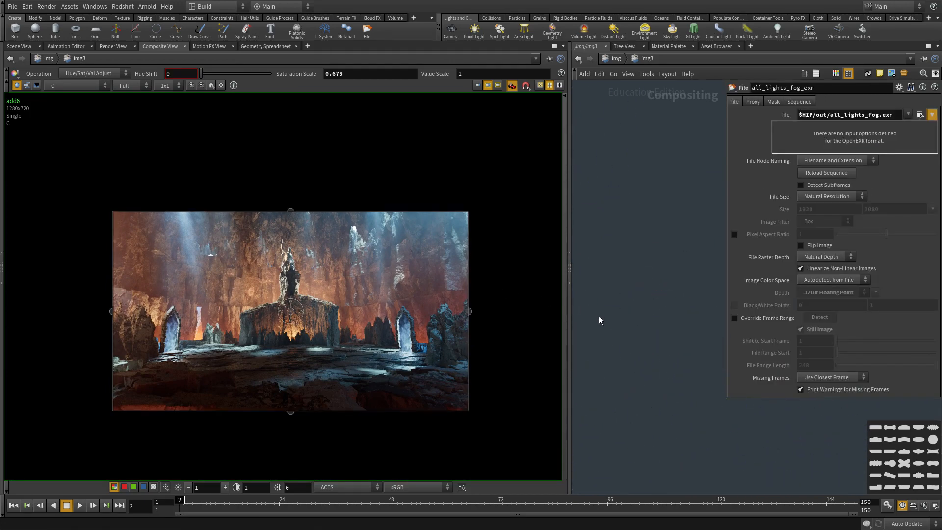
pyautogui.moveTo(598, 318); pyautogui.dragTo(687, 314, button='middle')
pyautogui.scroll(2, 630, 312)
pyautogui.moveTo(640, 309); pyautogui.dragTo(699, 319)
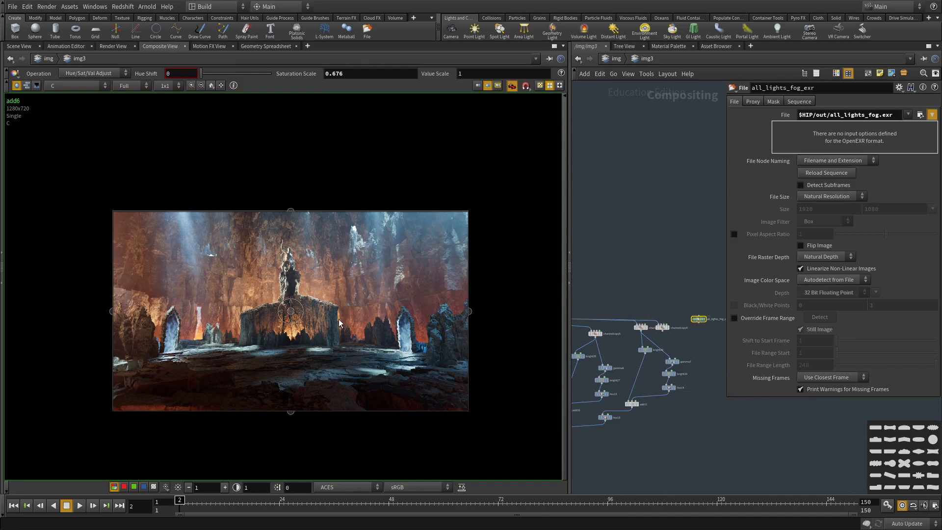
# Display all_lights_fog_exr to view its fog pass and narrow the composite viewer to enlarge the network area.
pyautogui.press('r')
pyautogui.scroll(-2, 627, 363)
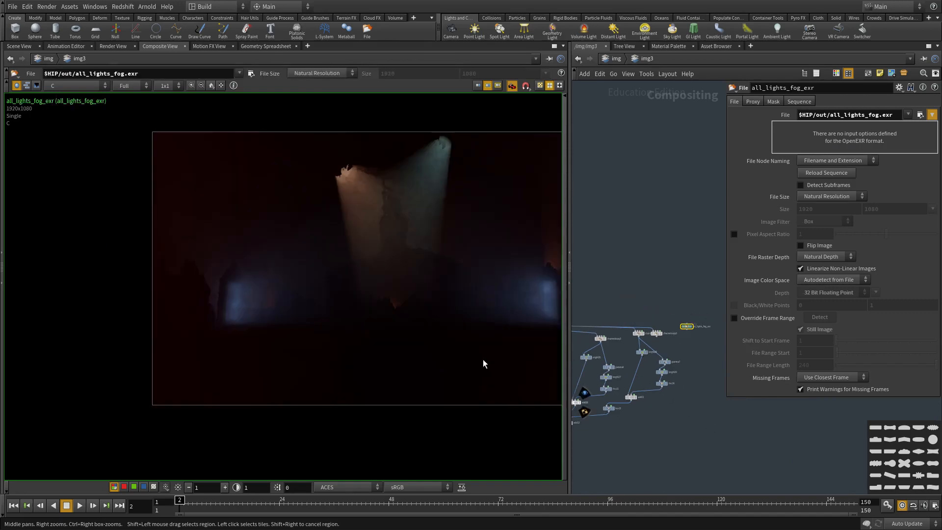
pyautogui.moveTo(512, 305); pyautogui.dragTo(431, 322, button='middle')
pyautogui.moveTo(569, 297); pyautogui.dragTo(372, 296)
pyautogui.moveTo(592, 314); pyautogui.dragTo(622, 313, button='middle')
pyautogui.scroll(2, 576, 343)
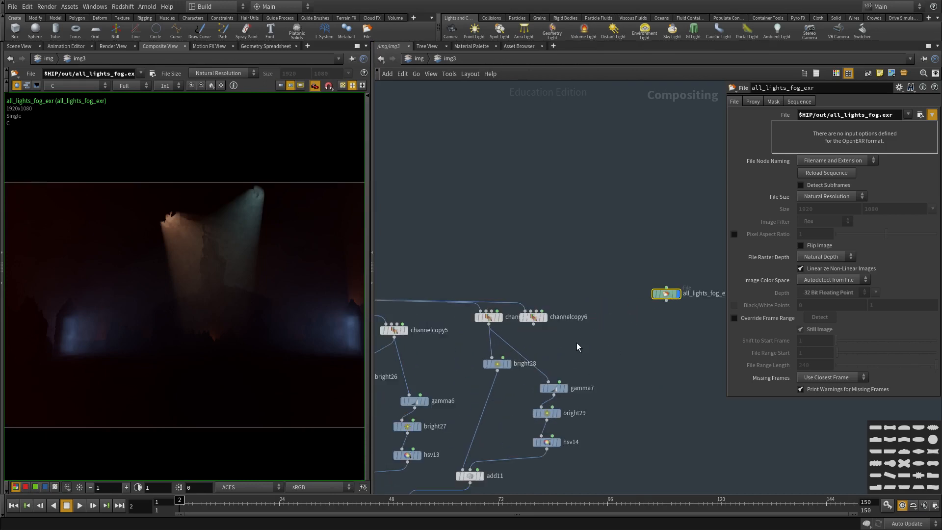
# Duplicate channelcopy6 below all_lights_fog_exr and wire the file node into the copy's first input.
pyautogui.click(530, 316)
pyautogui.hotkey('ctrl', 'c')
pyautogui.hotkey('ctrl', 'v')
pyautogui.scroll(3, 637, 313)
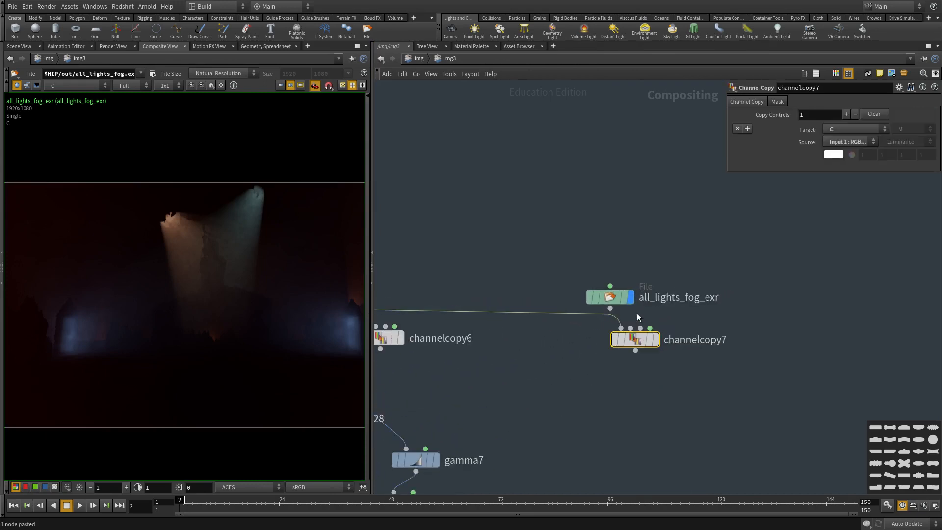
pyautogui.moveTo(617, 301); pyautogui.dragTo(634, 277)
pyautogui.click(627, 285)
pyautogui.click(621, 328)
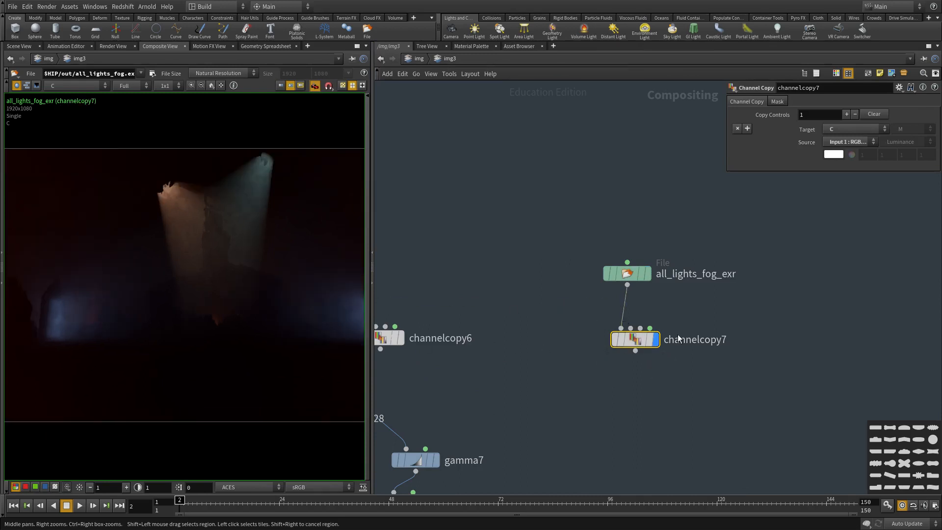
# Display channelcopy7 and set its source to the RGBA_nebula plane of input 1.
pyautogui.click(657, 339)
pyautogui.click(837, 142)
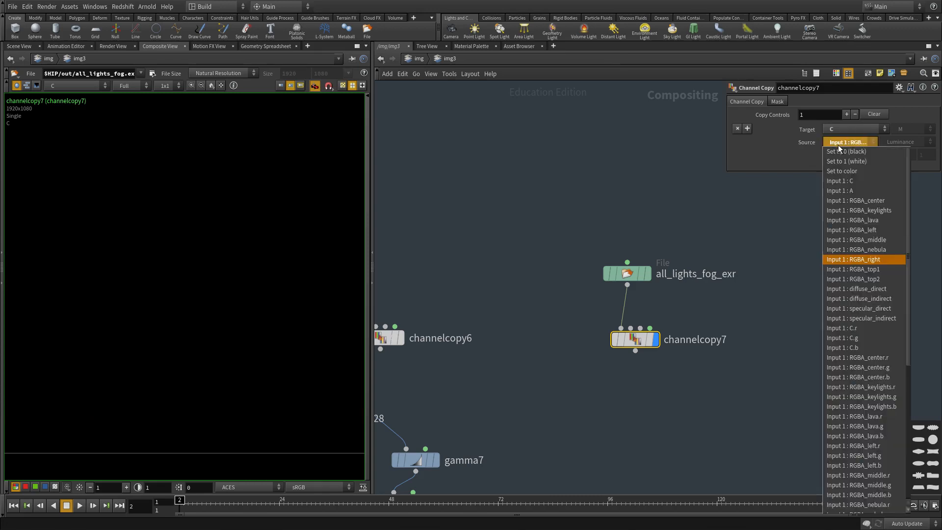
pyautogui.click(881, 243)
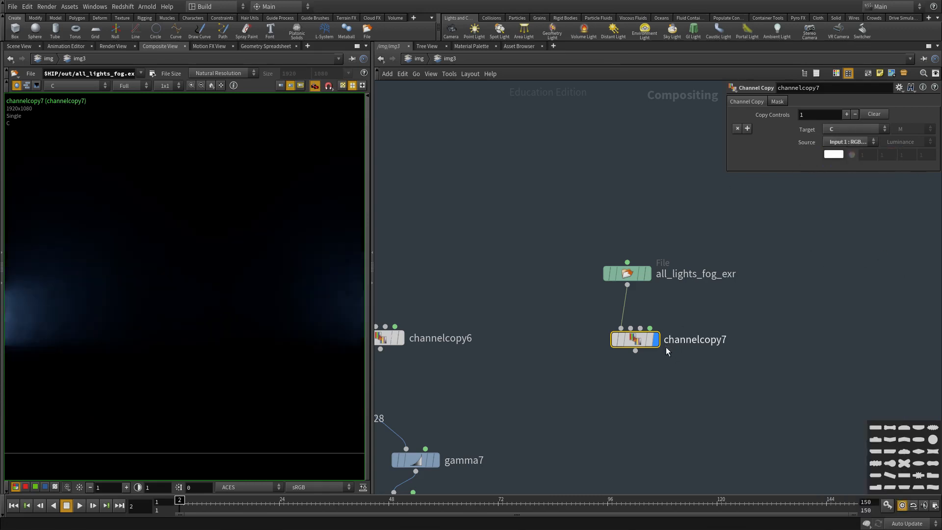
# Move all_lights_fog_exr and channelcopy7 together across the network to the free area below switch3.
pyautogui.scroll(-4, 667, 347)
pyautogui.moveTo(663, 384); pyautogui.dragTo(661, 275, button='middle')
pyautogui.moveTo(661, 273); pyautogui.dragTo(637, 194)
pyautogui.scroll(-5, 662, 343)
pyautogui.moveTo(663, 344); pyautogui.dragTo(695, 240, button='middle')
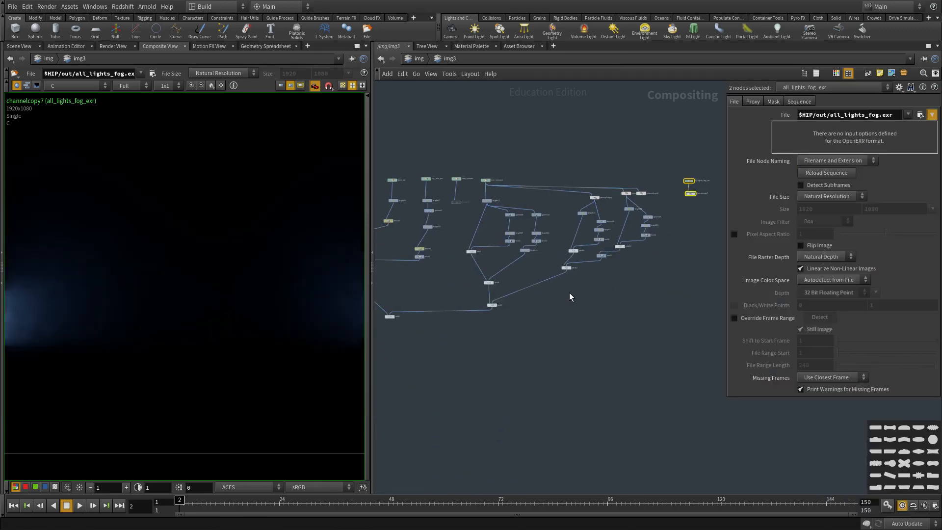
pyautogui.moveTo(691, 183); pyautogui.dragTo(407, 387)
pyautogui.moveTo(420, 357); pyautogui.dragTo(667, 303, button='middle')
pyautogui.scroll(4, 667, 303)
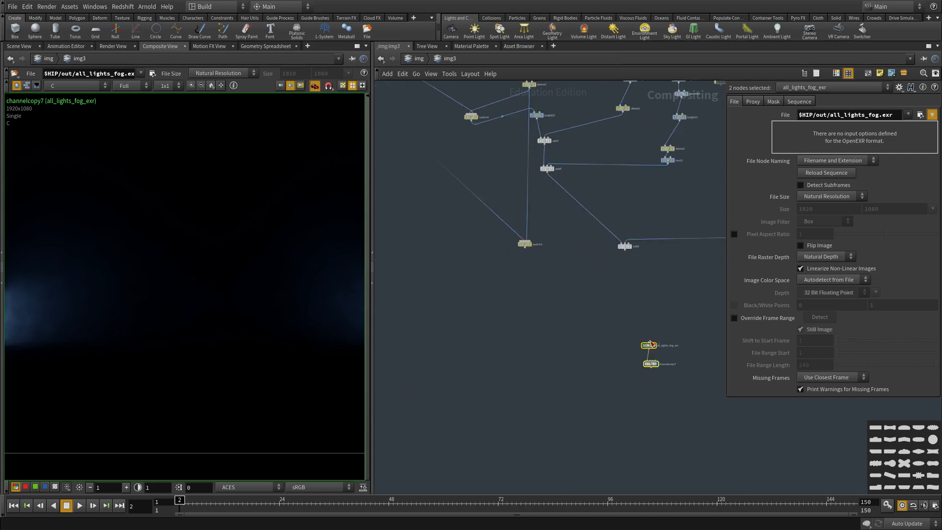
pyautogui.moveTo(631, 337); pyautogui.dragTo(542, 296)
pyautogui.scroll(2, 621, 239)
# Move add6 further down the network and reposition the all_lights_fog_exr and channelcopy7 pair to its left.
pyautogui.moveTo(625, 251); pyautogui.dragTo(584, 335)
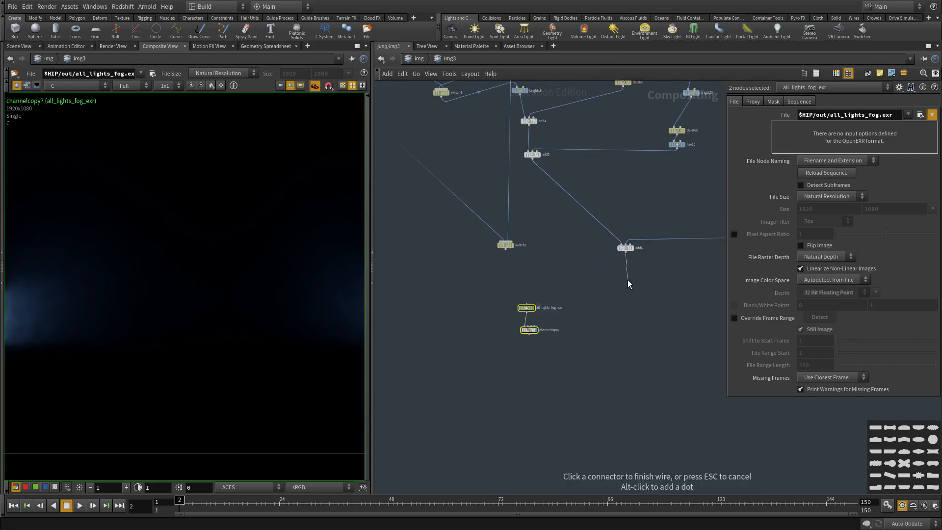
pyautogui.press('Escape')
pyautogui.moveTo(629, 248); pyautogui.dragTo(548, 389)
pyautogui.moveTo(487, 301); pyautogui.dragTo(441, 394)
pyautogui.scroll(3, 543, 417)
# Place an Add node below add6, wiring add6 into its first input and channelcopy7 into its second.
pyautogui.click(542, 421)
pyautogui.press('Tab')
pyautogui.write('ad')
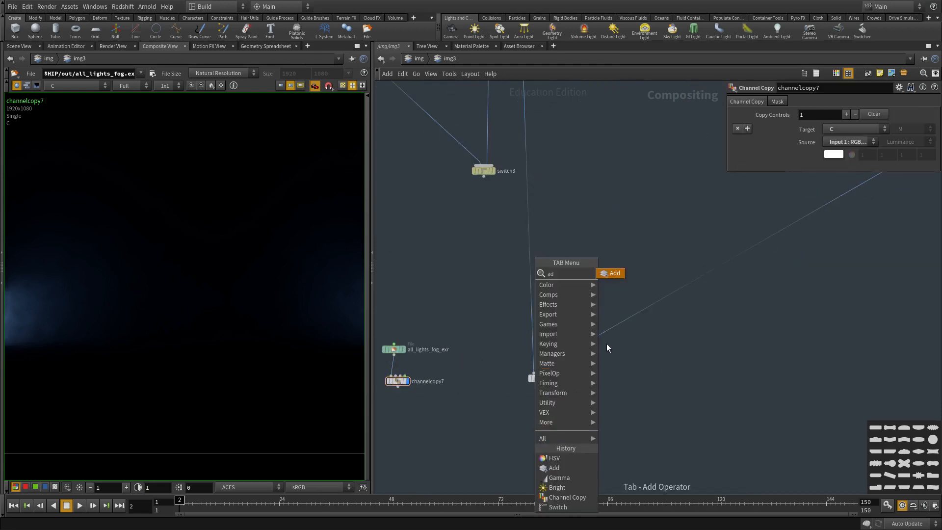
pyautogui.click(613, 273)
pyautogui.click(547, 385)
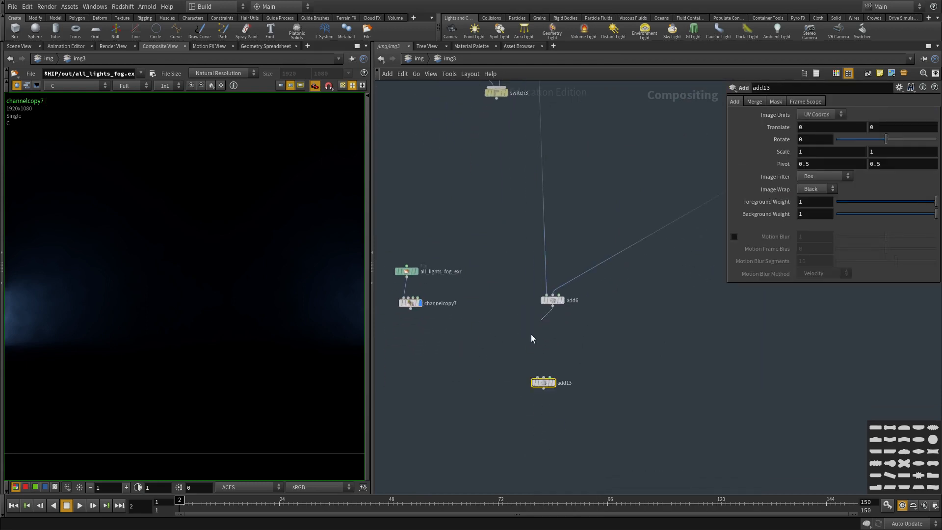
pyautogui.moveTo(532, 335); pyautogui.dragTo(551, 374)
pyautogui.click(411, 308)
pyautogui.click(544, 381)
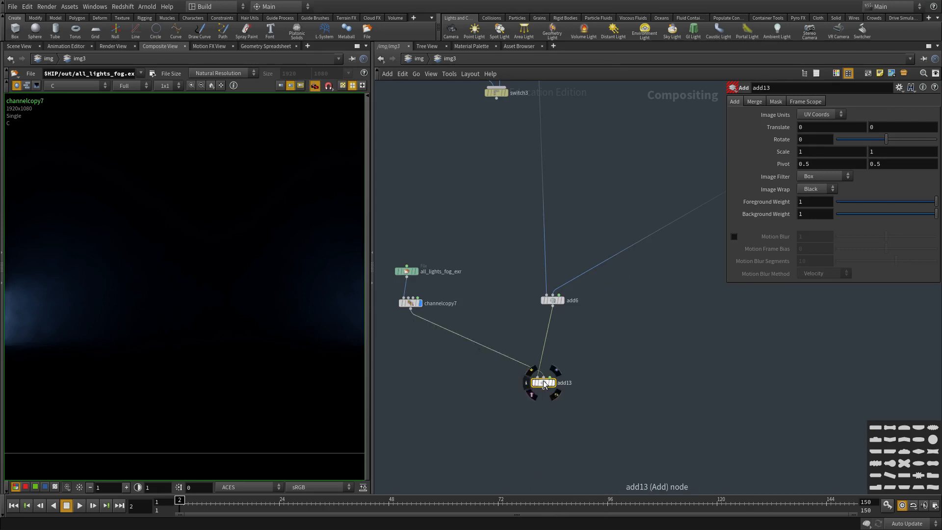
# Check the add13 composite in the viewer, then undo the display change to compare it with add6.
pyautogui.moveTo(325, 312); pyautogui.dragTo(197, 353, button='middle')
pyautogui.scroll(1, 134, 338)
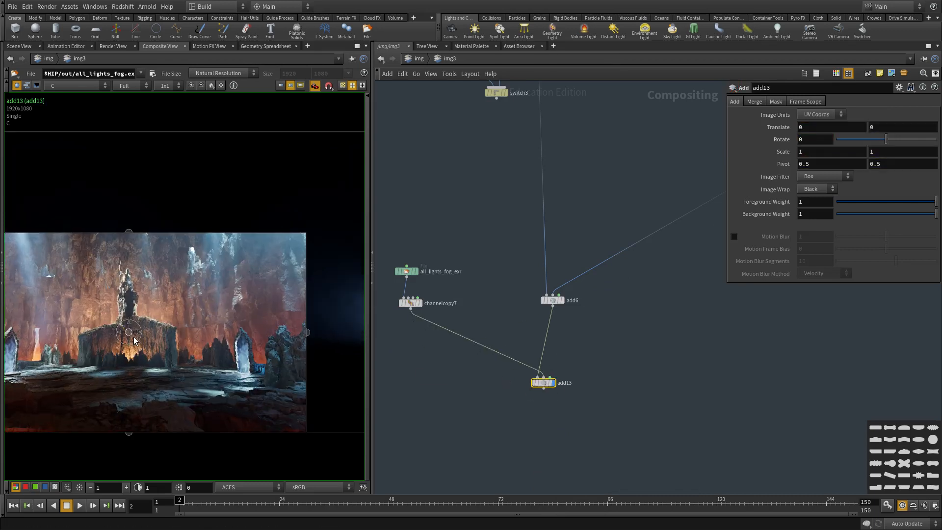
pyautogui.hotkey('ctrl', 'z')
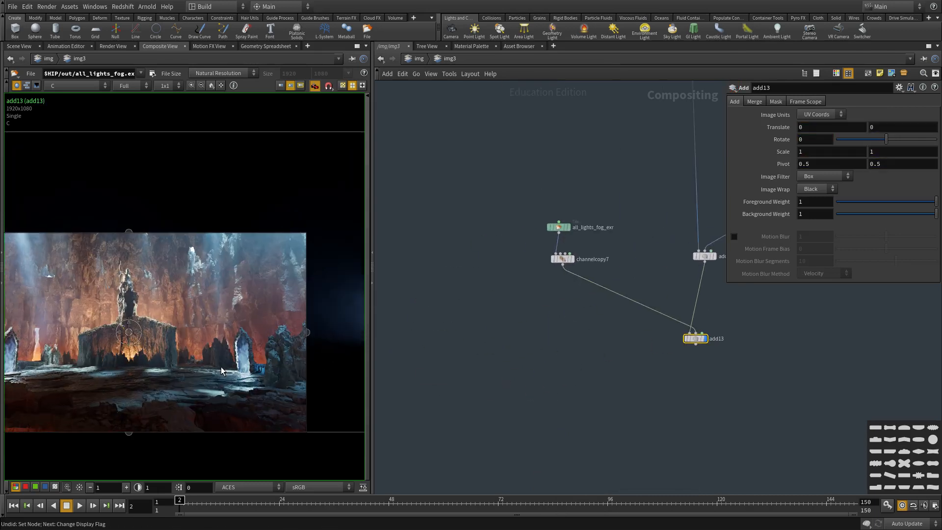
pyautogui.scroll(4, 30, 373)
pyautogui.hotkey('ctrl', 'z')
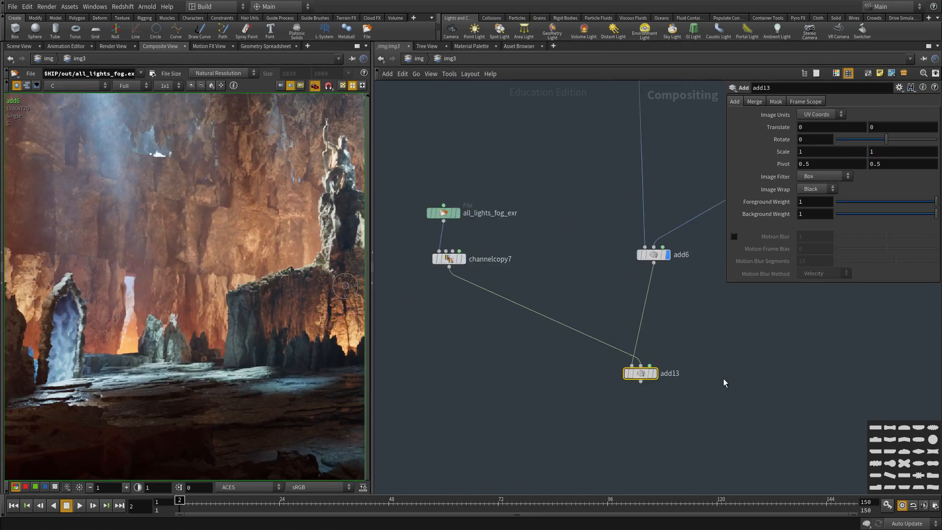
# Set the file size of all_lights_fog_exr to Specific Resolution at 1280 by 720.
pyautogui.moveTo(555, 244); pyautogui.dragTo(435, 205)
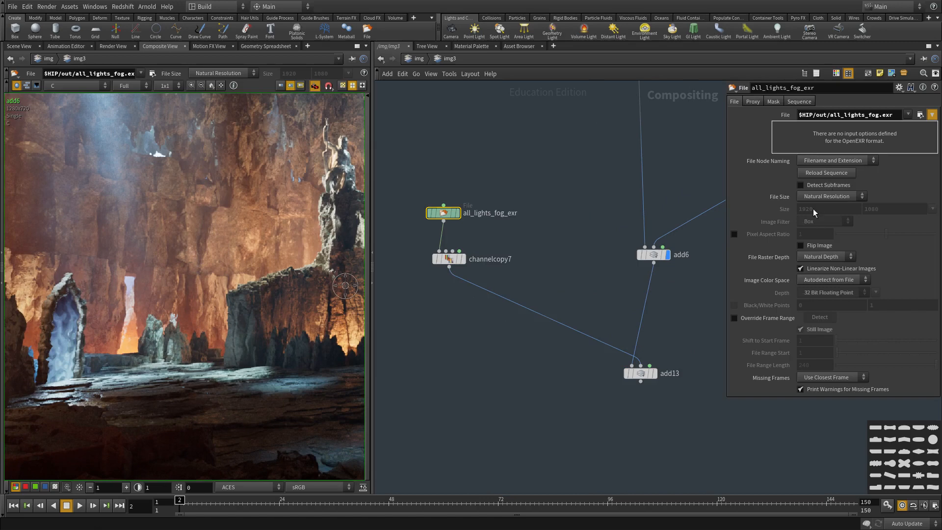
pyautogui.click(820, 197)
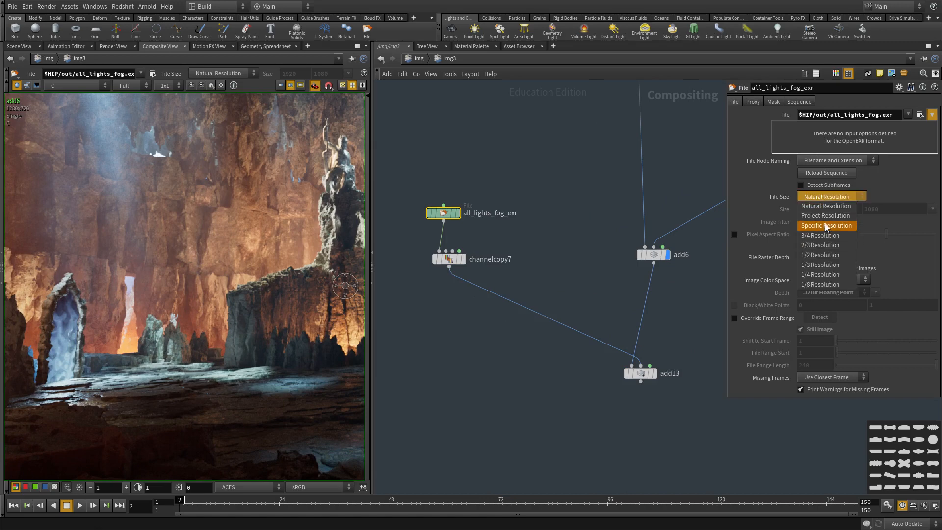
pyautogui.click(825, 225)
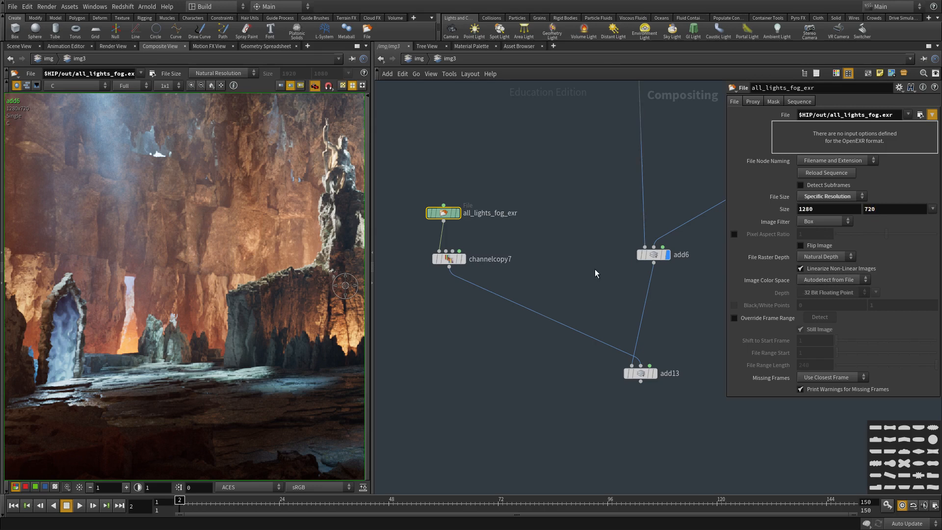
pyautogui.moveTo(595, 269); pyautogui.dragTo(570, 249, button='middle')
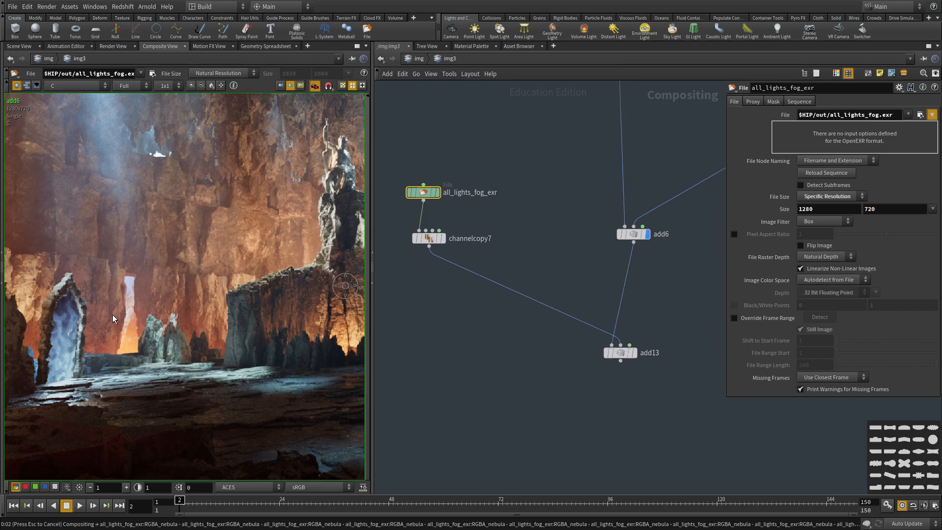
# Insert a Bright node on the wire between channelcopy7 and add13 and set its brightness to 100.
pyautogui.press('Tab')
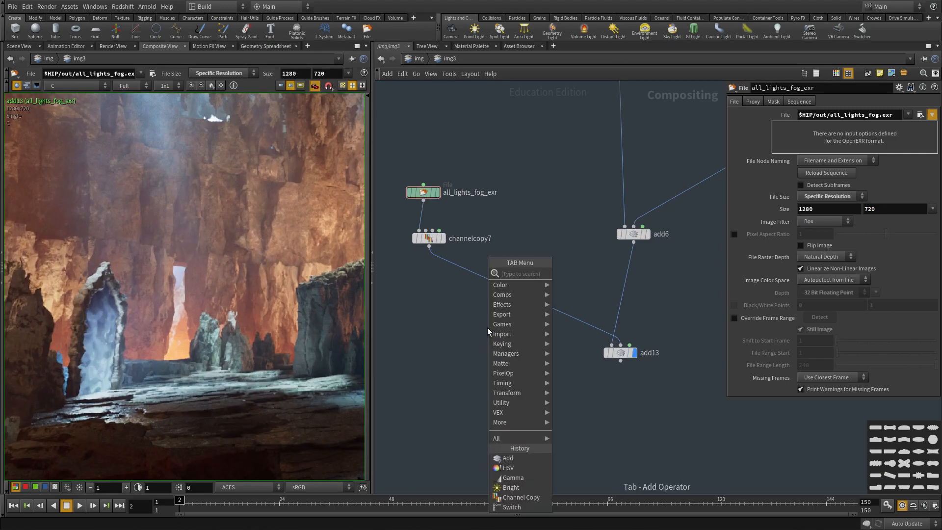
pyautogui.write('br')
pyautogui.press('Return')
pyautogui.click(502, 286)
pyautogui.moveTo(502, 287); pyautogui.dragTo(469, 296)
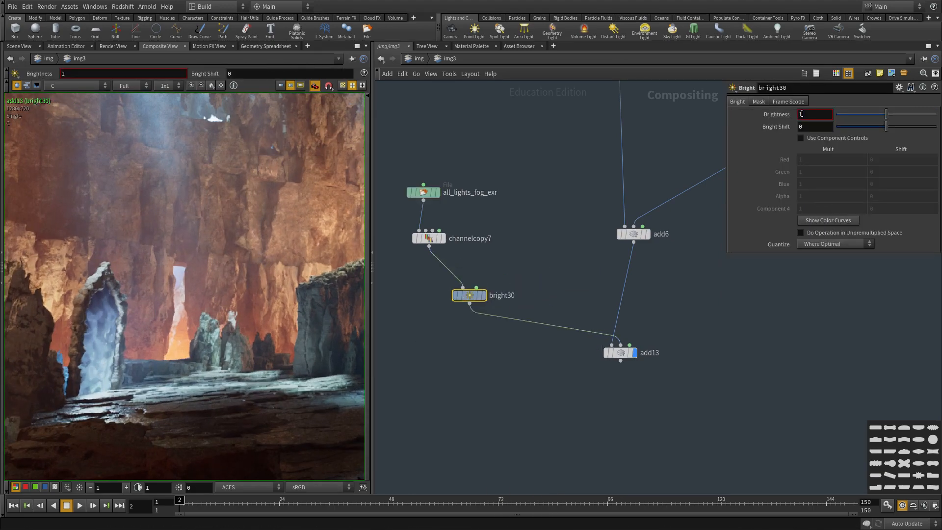
pyautogui.write('00')
pyautogui.press('Return')
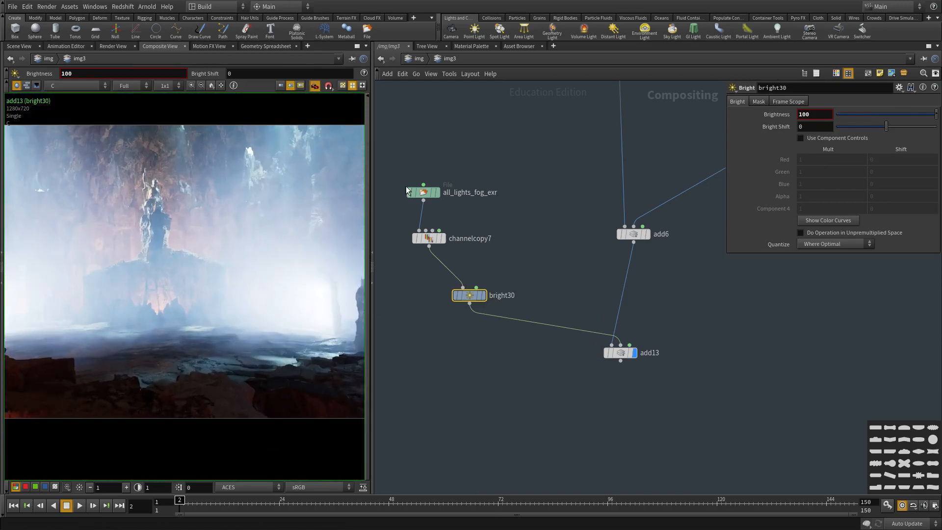
# Enlarge the composite viewer and preview the image with the Raw view, followed by a plain 2.2 gamma correction instead of ACES.
pyautogui.moveTo(373, 152); pyautogui.dragTo(592, 154)
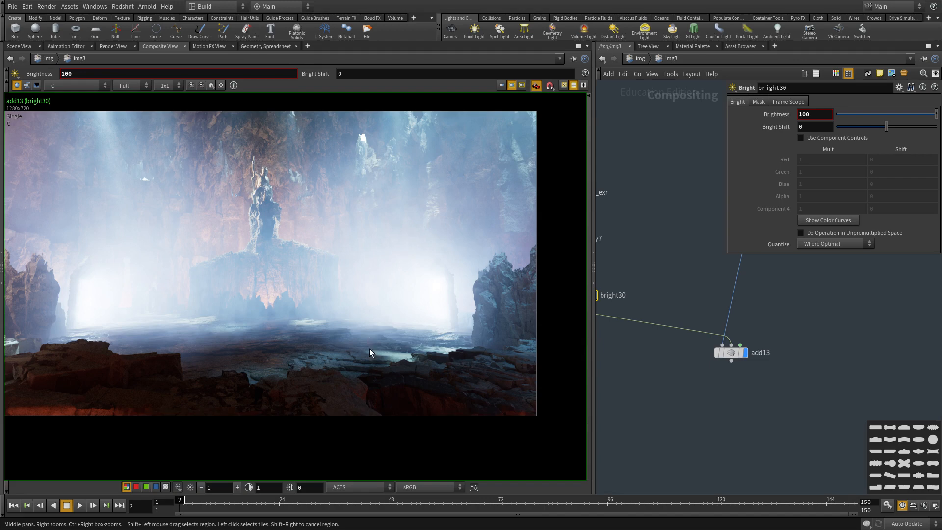
pyautogui.click(431, 486)
pyautogui.click(430, 467)
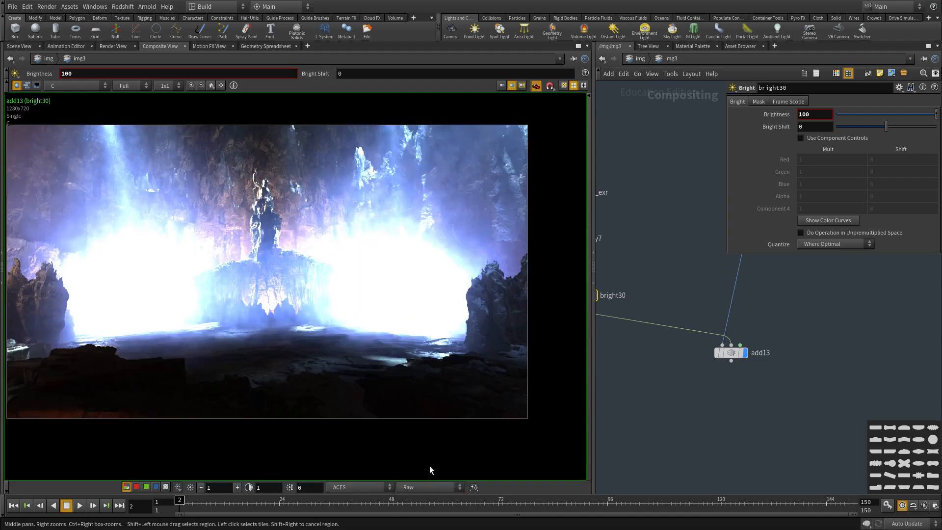
pyautogui.click(370, 486)
pyautogui.click(366, 444)
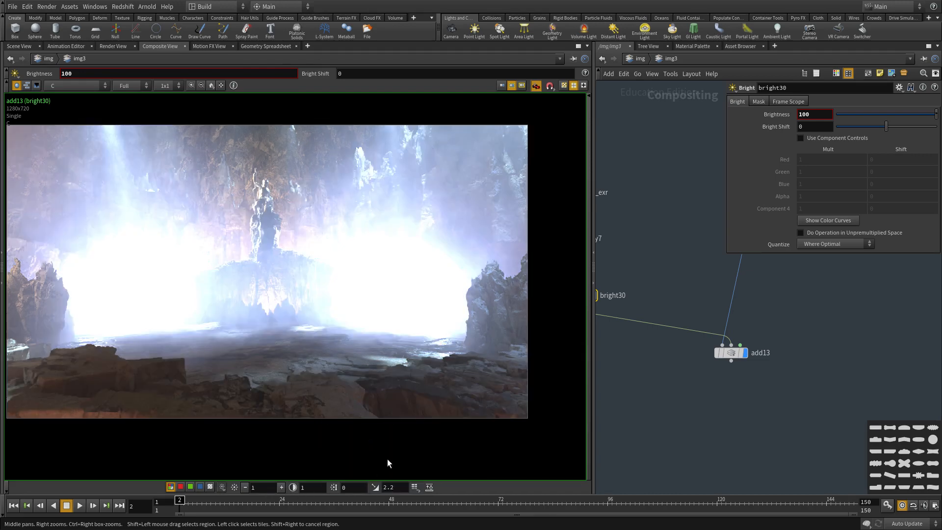
# Lower the viewer's display brightness to 0.0625 to check the highlights in the fog.
pyautogui.scroll(1, 353, 258)
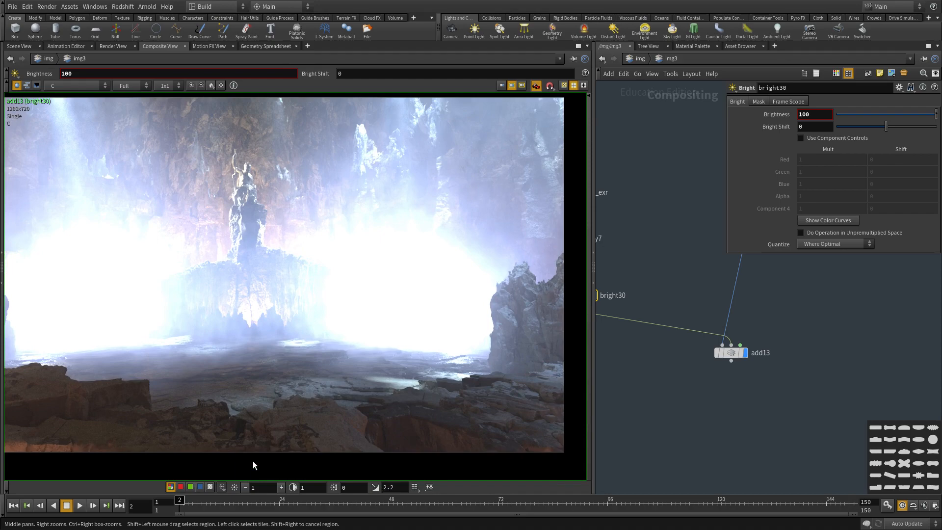
pyautogui.click(245, 487)
pyautogui.click(245, 487)
pyautogui.click(244, 488)
pyautogui.click(245, 488)
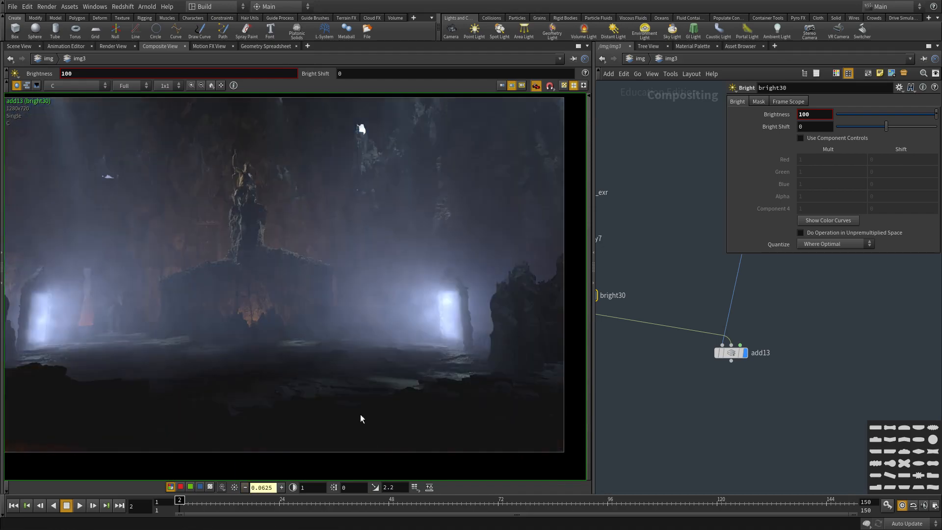
# Reset the viewer's display brightness and restore ACES colour correction with the sRGB view.
pyautogui.click(235, 488)
pyautogui.click(412, 488)
pyautogui.click(429, 504)
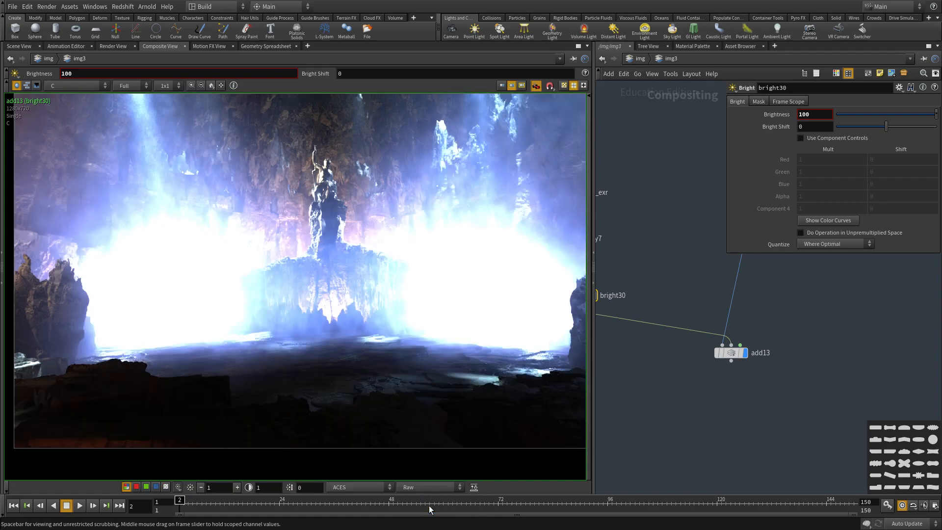
pyautogui.click(408, 488)
pyautogui.click(438, 339)
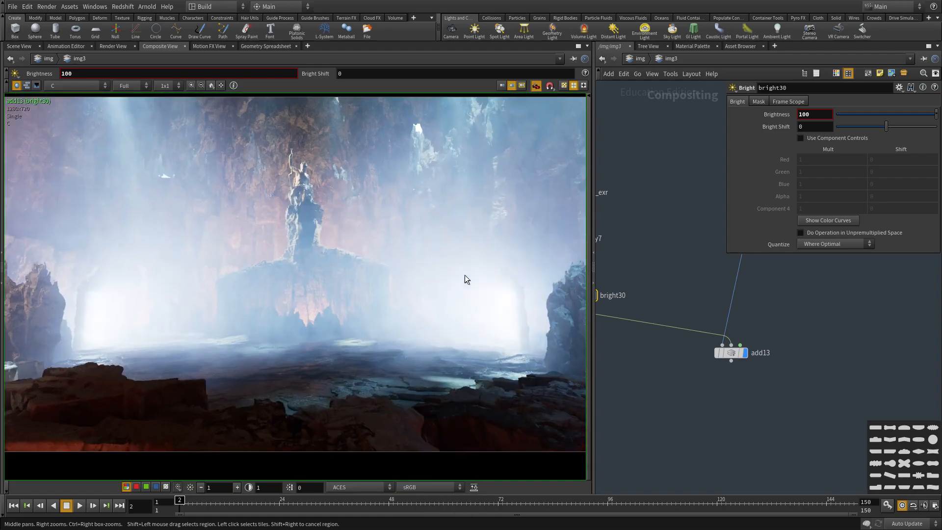
# Sample the pixel values of the glowing fog near the portals in the composite viewer.
pyautogui.scroll(3, 459, 319)
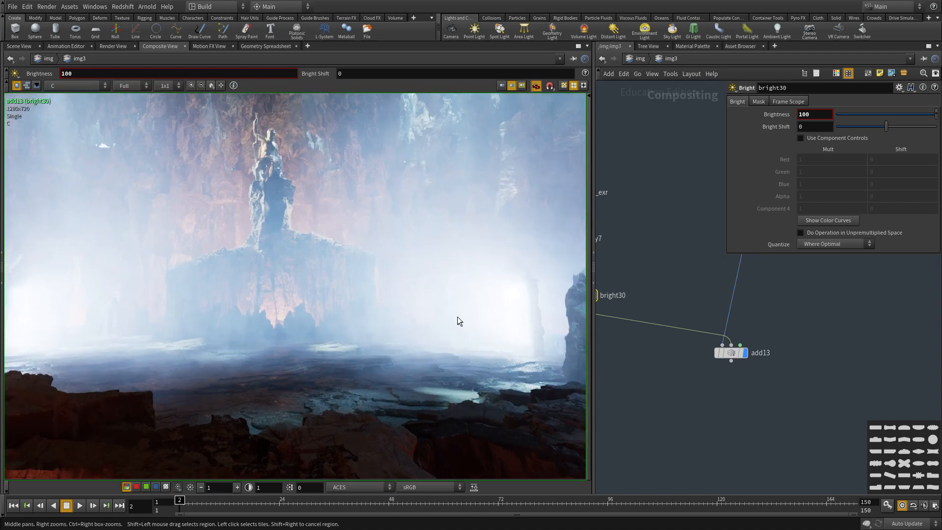
pyautogui.moveTo(457, 317); pyautogui.dragTo(485, 313)
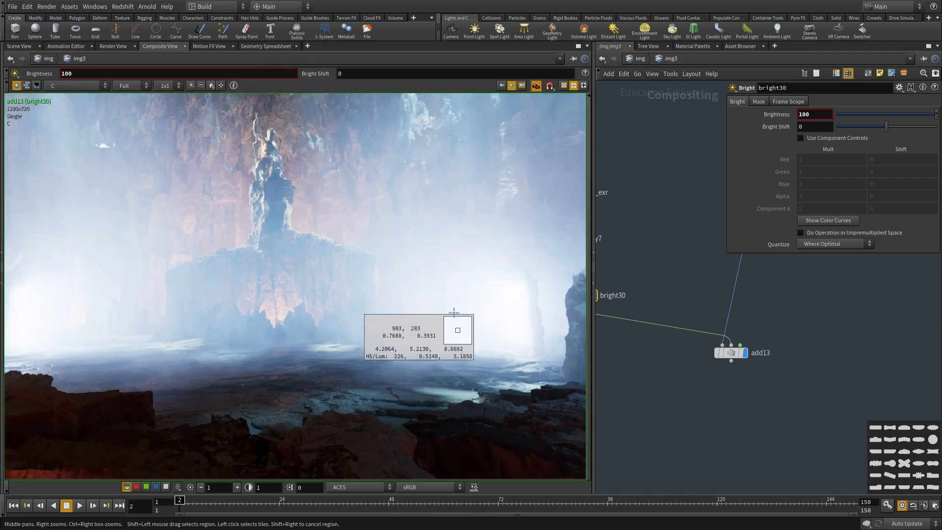
pyautogui.scroll(-2, 492, 307)
pyautogui.moveTo(233, 314); pyautogui.dragTo(246, 312, button='middle')
pyautogui.moveTo(246, 313); pyautogui.dragTo(191, 299)
pyautogui.scroll(-1, 336, 303)
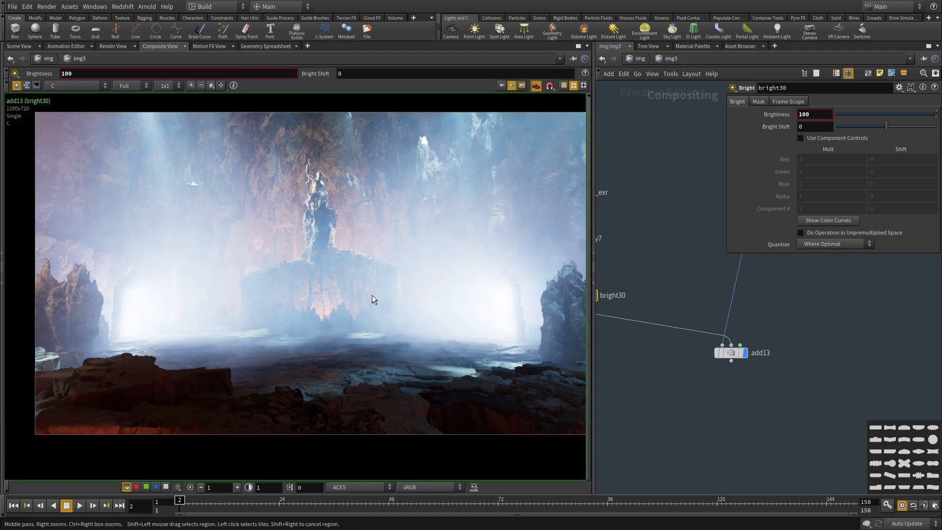
pyautogui.scroll(-1, 333, 300)
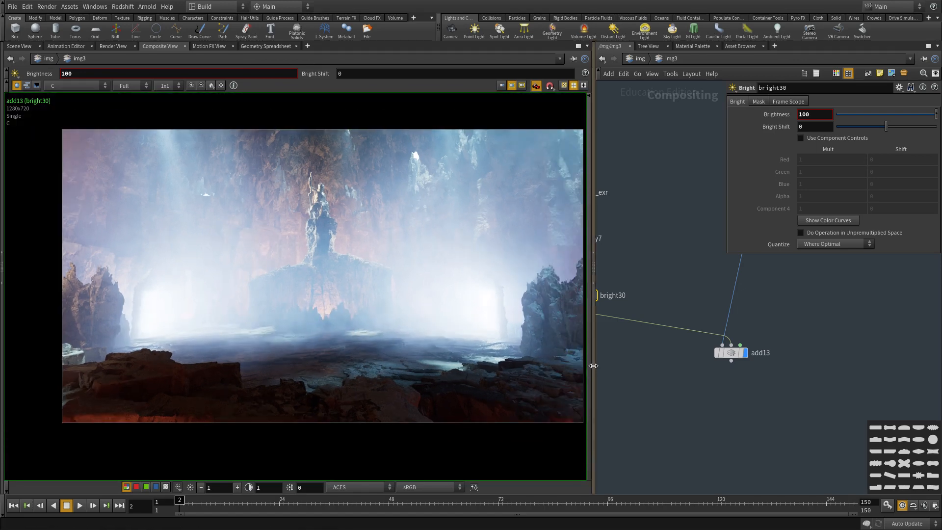
# Give the node network more room and examine the fog around both glowing portals in the composite.
pyautogui.moveTo(593, 366); pyautogui.dragTo(431, 366)
pyautogui.moveTo(619, 134); pyautogui.dragTo(531, 254, button='middle')
pyautogui.scroll(-1, 129, 324)
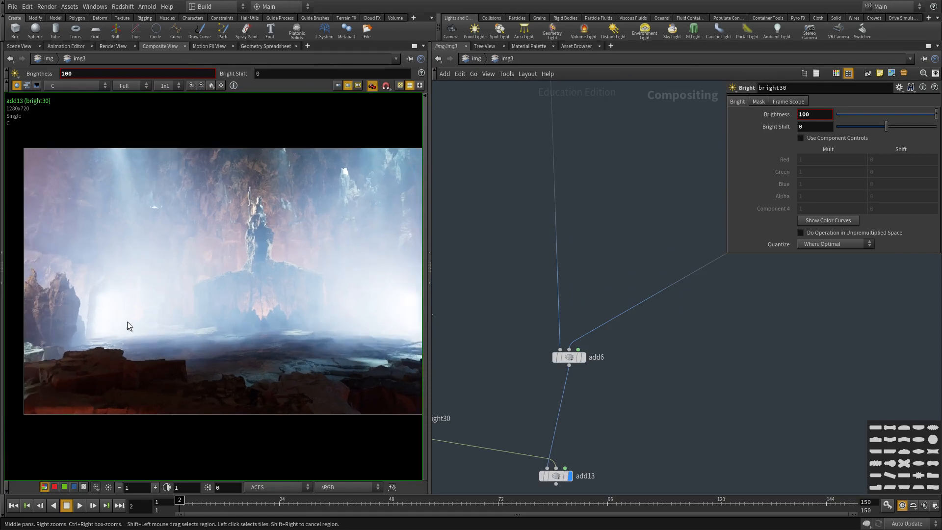
pyautogui.scroll(3, 135, 282)
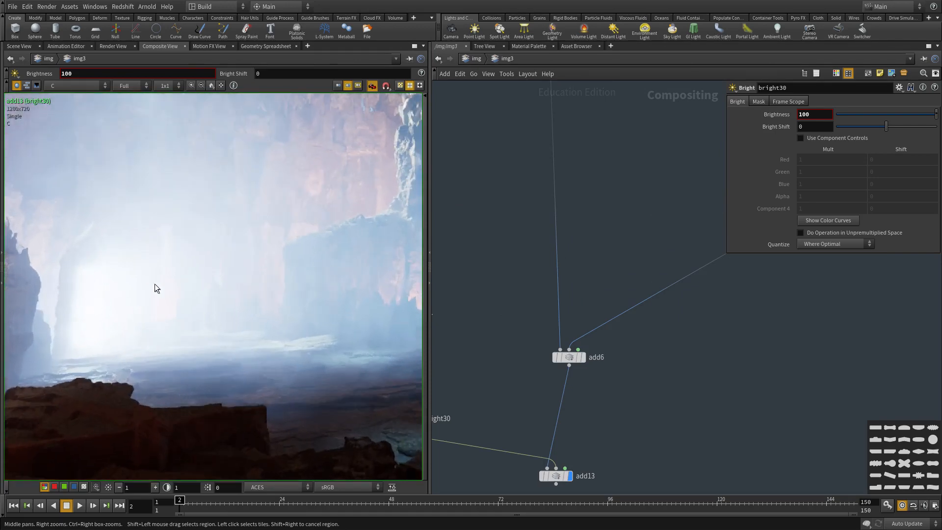
pyautogui.moveTo(155, 283); pyautogui.dragTo(139, 290, button='right')
pyautogui.moveTo(380, 349); pyautogui.dragTo(308, 361, button='right')
pyautogui.moveTo(308, 361); pyautogui.dragTo(150, 369, button='middle')
pyautogui.moveTo(221, 346); pyautogui.dragTo(118, 336, button='middle')
pyautogui.moveTo(277, 327); pyautogui.dragTo(309, 323, button='right')
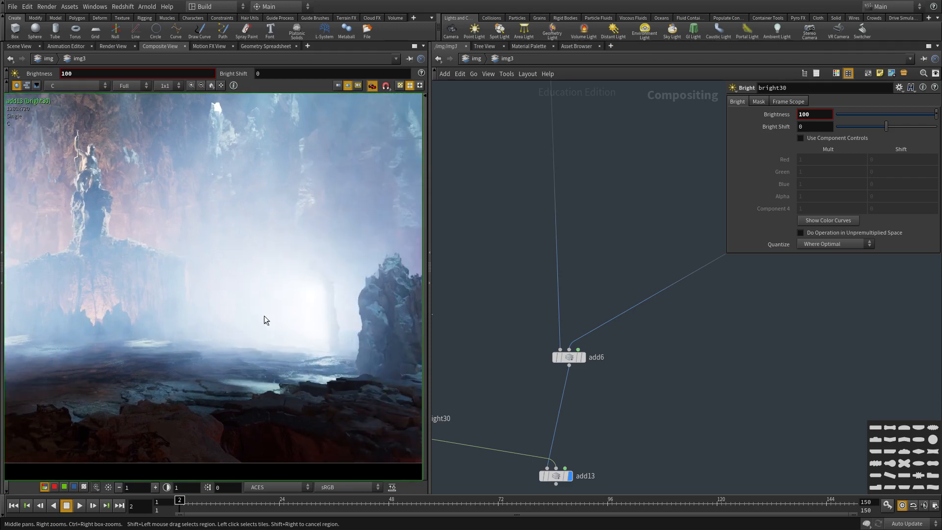
pyautogui.scroll(-3, 264, 321)
# Insert a Bright node on the wire into add6's first input and lower its brightness to 0.343.
pyautogui.press('Tab')
pyautogui.write('br')
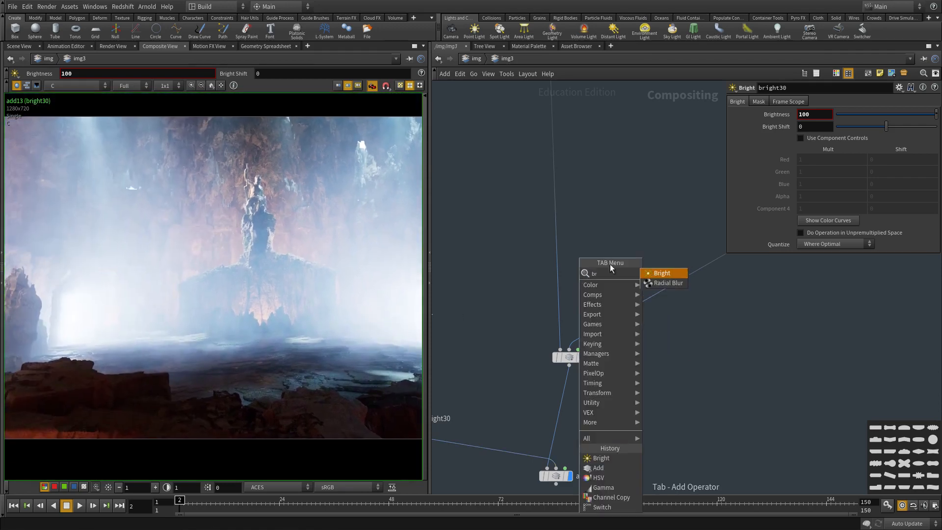
pyautogui.click(661, 274)
pyautogui.click(556, 260)
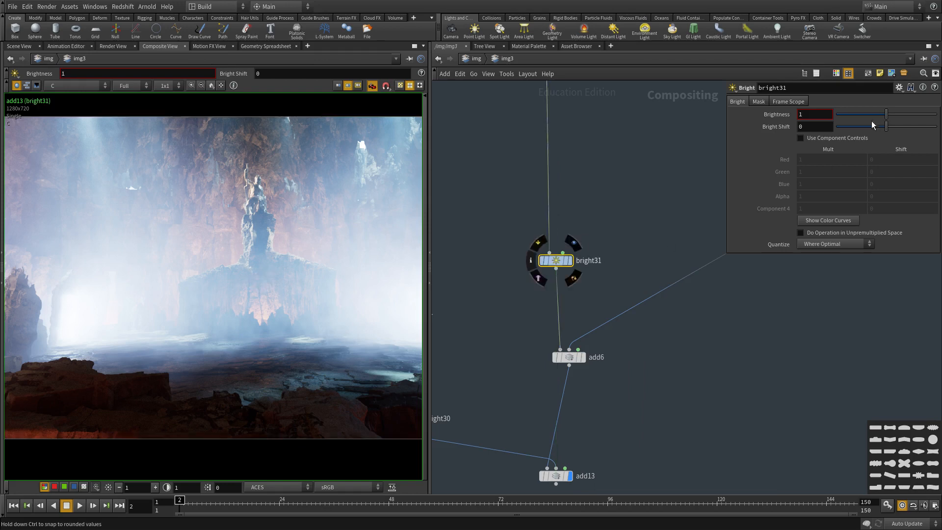
pyautogui.moveTo(887, 115); pyautogui.dragTo(854, 116)
# Examine the dimmed composite with its bright fog in a maximized viewer, then restore the pane layout.
pyautogui.moveTo(333, 273); pyautogui.dragTo(257, 293, button='right')
pyautogui.moveTo(253, 297); pyautogui.dragTo(202, 270, button='middle')
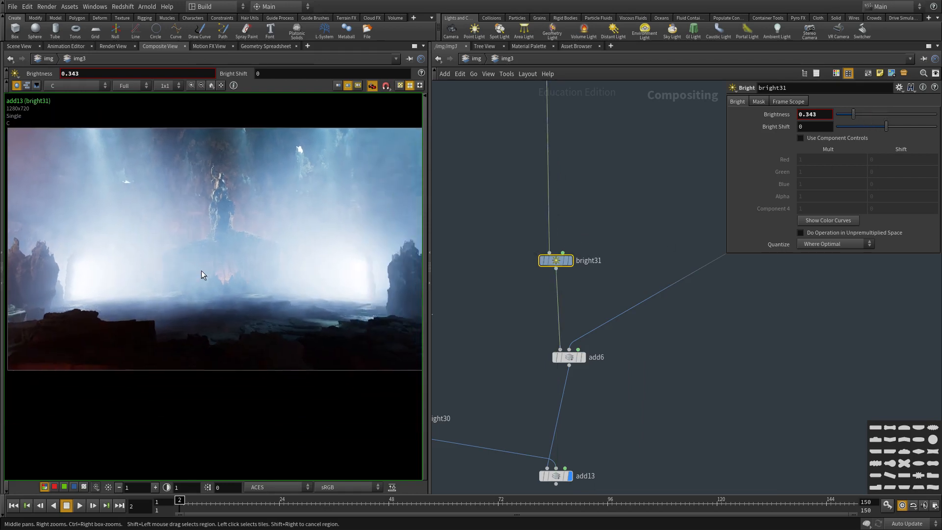
pyautogui.hotkey('ctrl', 'b')
pyautogui.moveTo(363, 283); pyautogui.dragTo(428, 302, button='right')
pyautogui.moveTo(428, 303); pyautogui.dragTo(368, 458, button='middle')
pyautogui.click(208, 86)
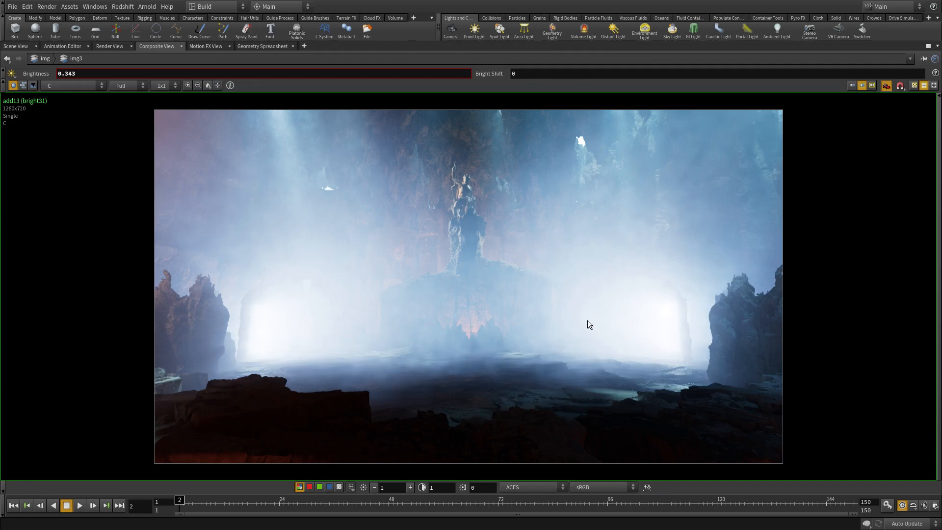
pyautogui.hotkey('ctrl', 'b')
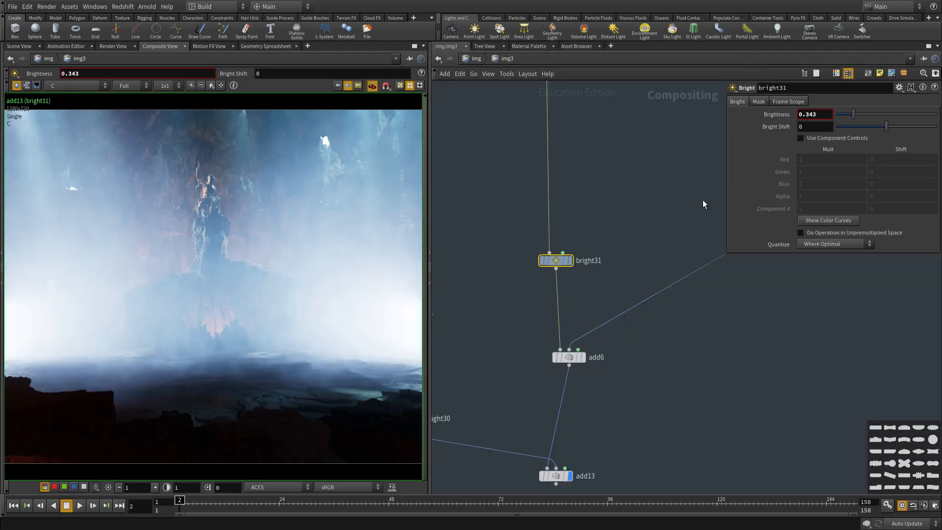
# Reset bright31's brightness to its default and set bright30's brightness to 10.
pyautogui.keyDown('ctrl'); pyautogui.middleClick(778, 115); pyautogui.keyUp('ctrl')
pyautogui.scroll(-1, 652, 238)
pyautogui.moveTo(624, 251); pyautogui.dragTo(672, 223, button='middle')
pyautogui.moveTo(513, 371); pyautogui.dragTo(551, 351, button='middle')
pyautogui.scroll(2, 551, 350)
pyautogui.click(529, 335)
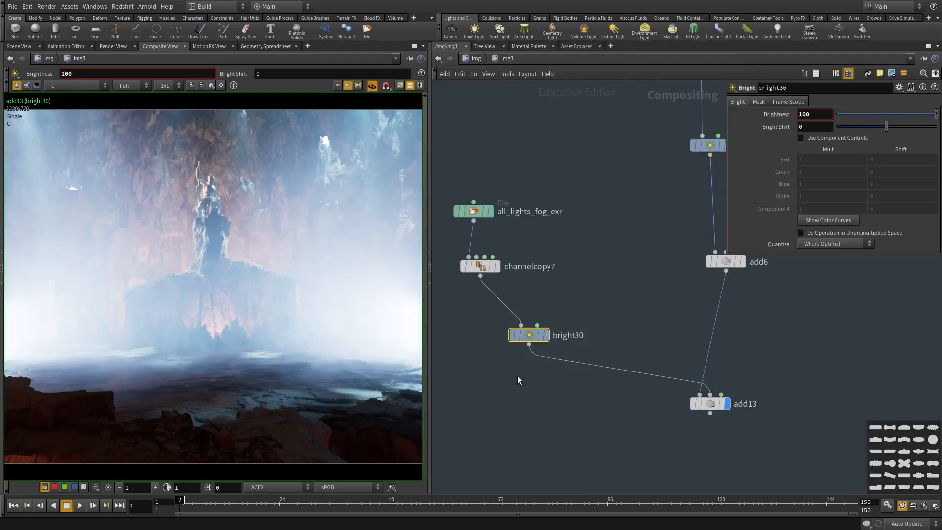
pyautogui.press('Return')
# Inspect the fog in the composite, then display the outputs of bright30 and channelcopy7 on their own.
pyautogui.scroll(-4, 102, 379)
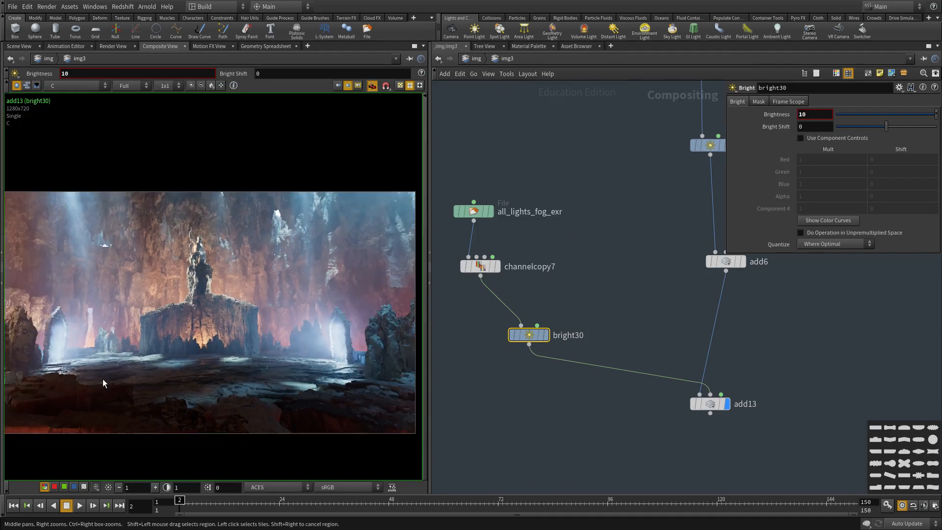
pyautogui.scroll(6, 85, 338)
pyautogui.scroll(-3, 84, 338)
pyautogui.moveTo(344, 374); pyautogui.dragTo(222, 345, button='middle')
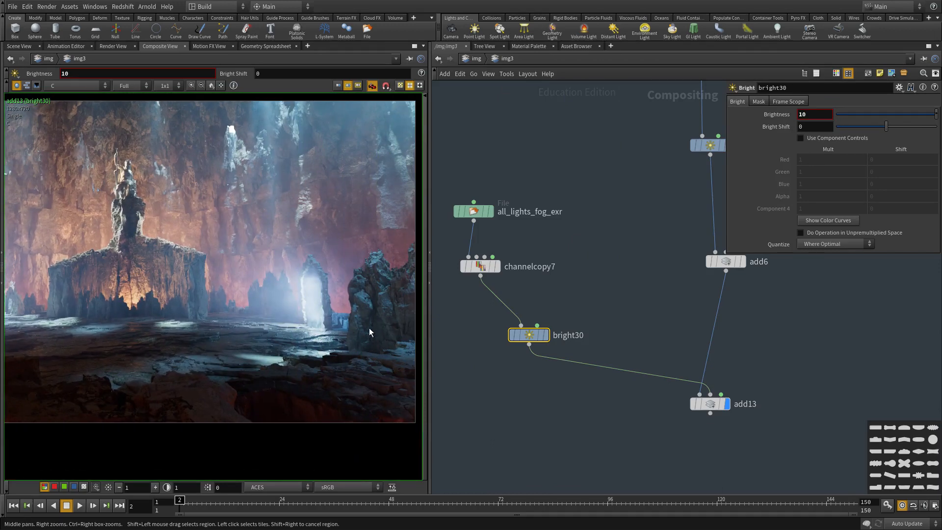
pyautogui.moveTo(610, 325); pyautogui.dragTo(656, 308, button='middle')
pyautogui.click(591, 318)
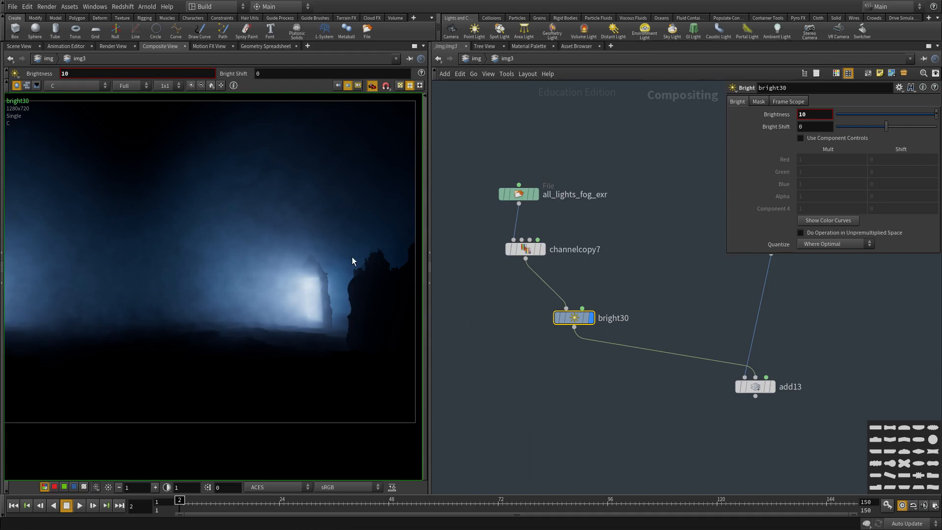
pyautogui.scroll(1, 339, 265)
pyautogui.scroll(2, 535, 290)
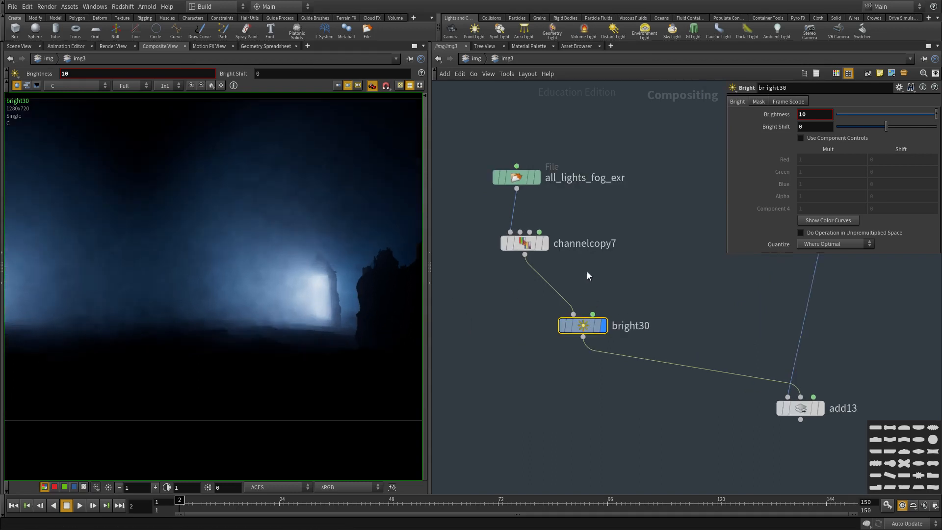
pyautogui.moveTo(525, 265); pyautogui.dragTo(589, 280, button='middle')
pyautogui.click(606, 257)
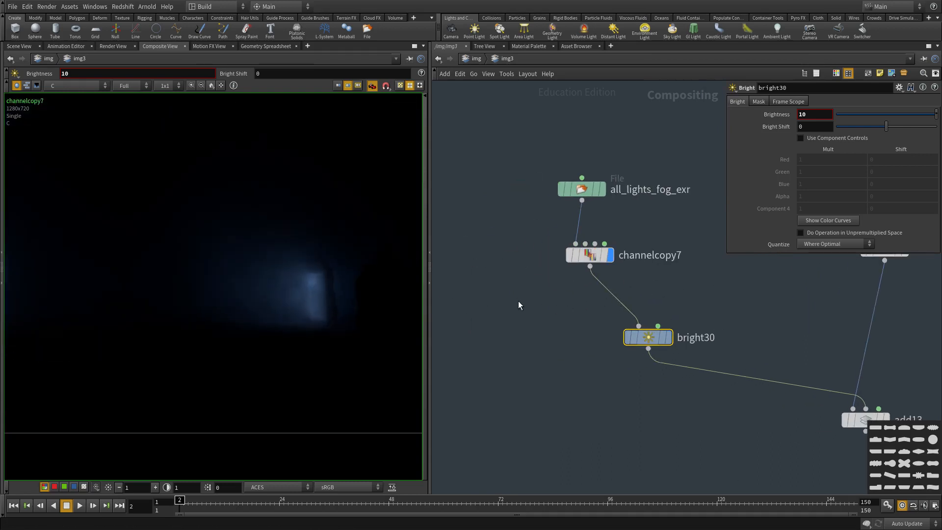
# Add a Gamma node fed by channelcopy7 as a separate branch and display its output.
pyautogui.press('Tab')
pyautogui.write('gra')
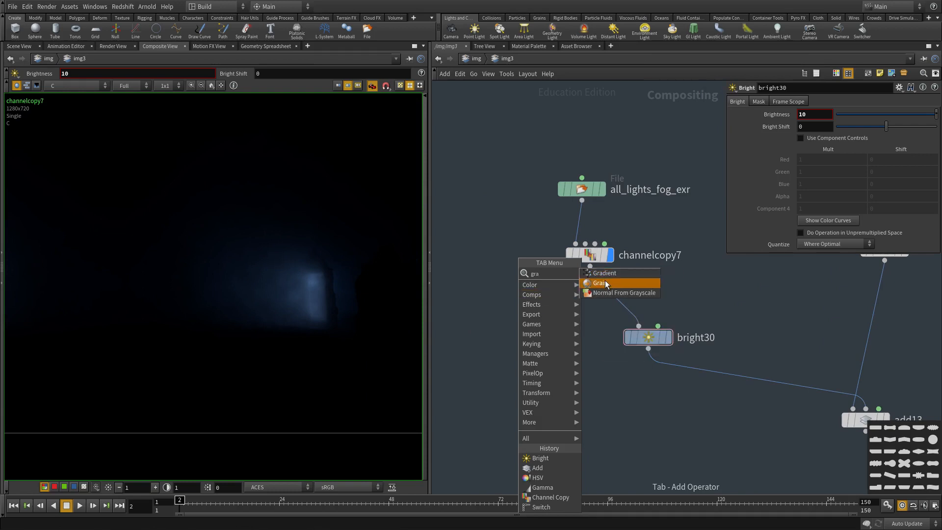
pyautogui.click(637, 283)
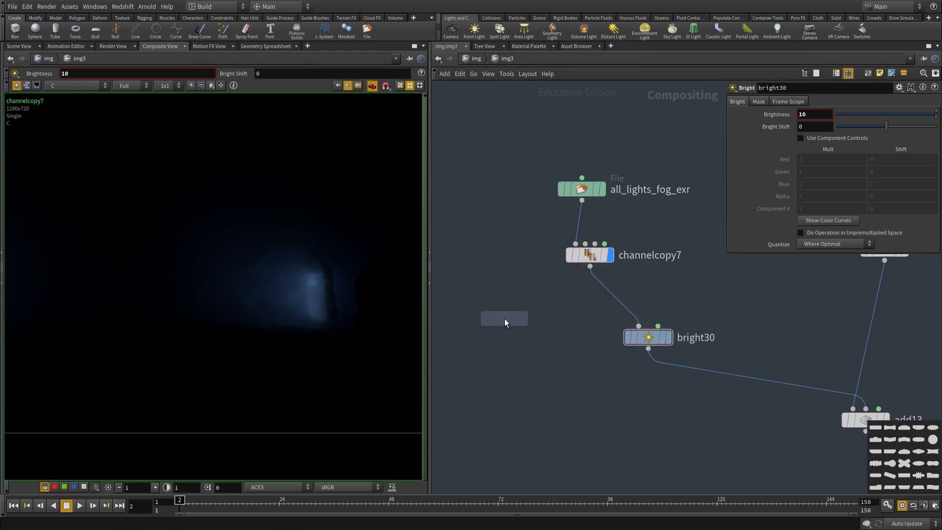
pyautogui.click(505, 319)
pyautogui.moveTo(502, 317); pyautogui.dragTo(519, 387)
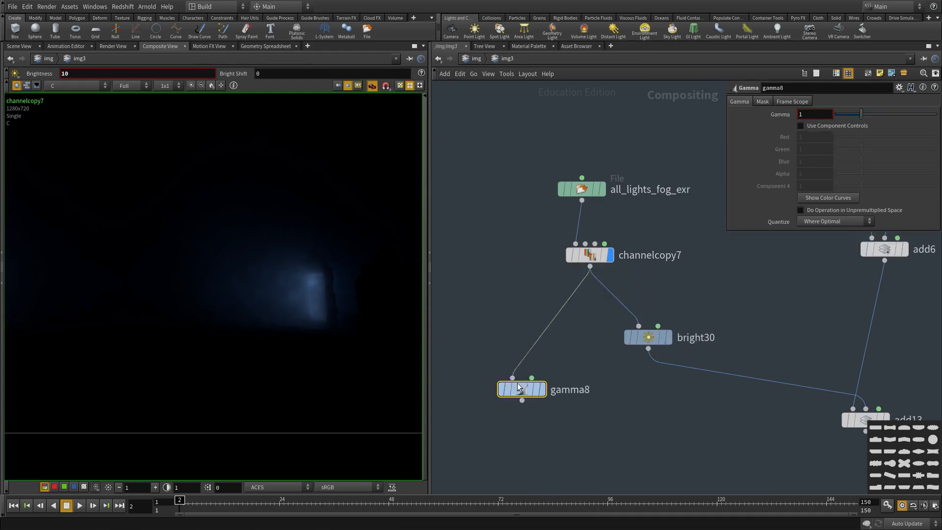
pyautogui.click(542, 389)
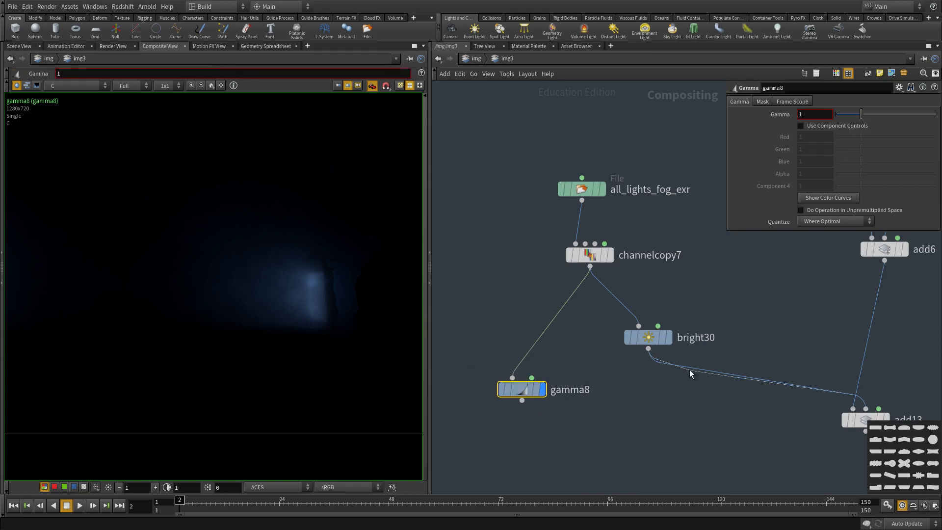
# Duplicate bright30 below the Gamma node, wire gamma8 into the copy and display the copy's output.
pyautogui.click(650, 339)
pyautogui.hotkey('ctrl', 'c')
pyautogui.moveTo(627, 416); pyautogui.dragTo(640, 302, button='middle')
pyautogui.hotkey('ctrl', 'v')
pyautogui.click(535, 286)
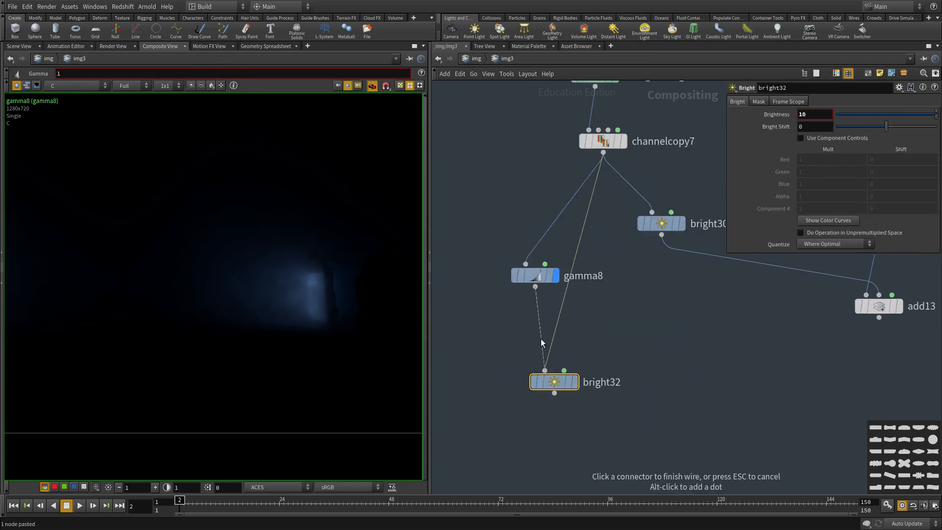
pyautogui.click(545, 370)
pyautogui.click(575, 382)
# Set the gamma8 node's gamma to 0.5.
pyautogui.moveTo(481, 312); pyautogui.dragTo(528, 253)
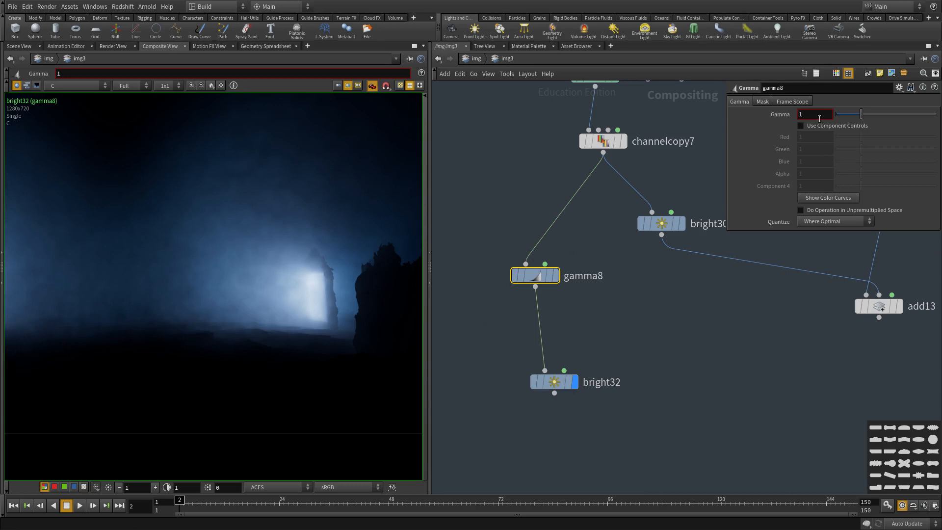
pyautogui.write('.5')
pyautogui.press('Return')
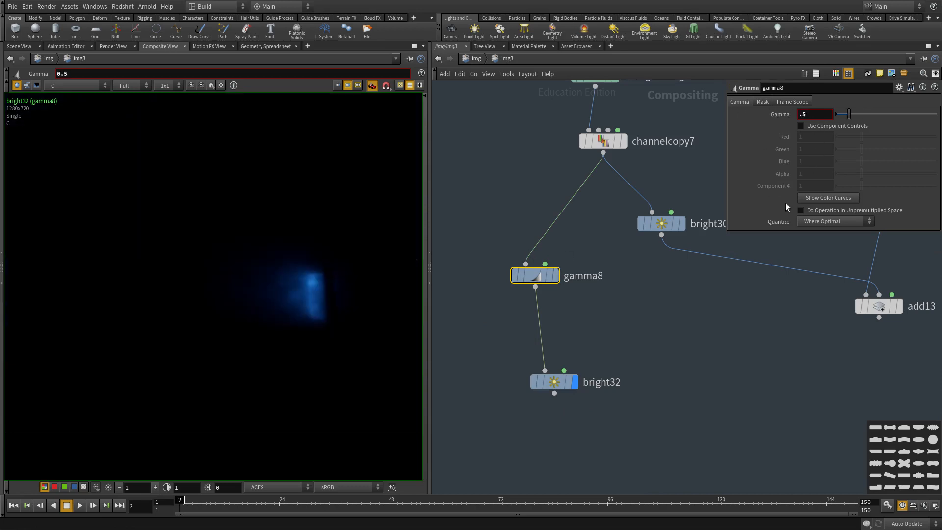
# Set gamma8's gamma to 0.57 and add a Layer node below the bright30 and add13 nodes.
pyautogui.moveTo(851, 117); pyautogui.dragTo(850, 117)
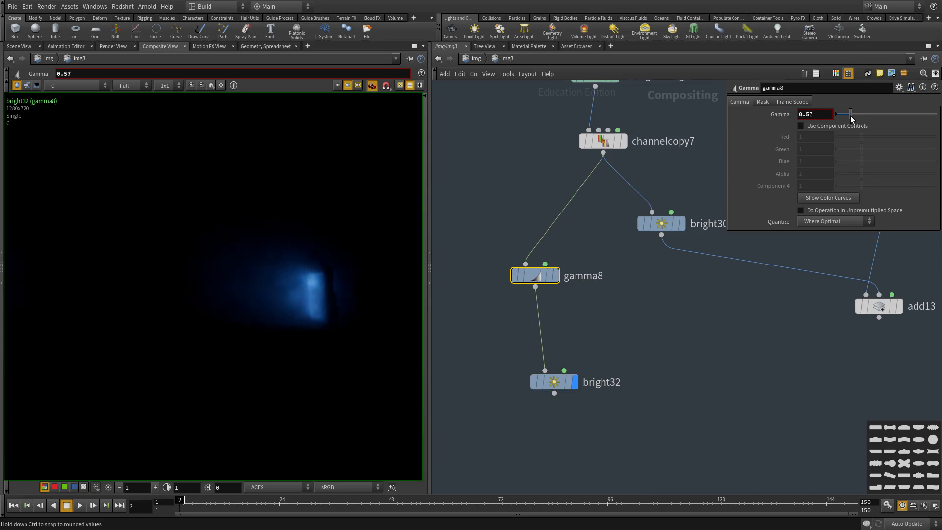
pyautogui.moveTo(752, 240); pyautogui.dragTo(704, 166, button='middle')
pyautogui.moveTo(817, 327); pyautogui.dragTo(700, 420, button='middle')
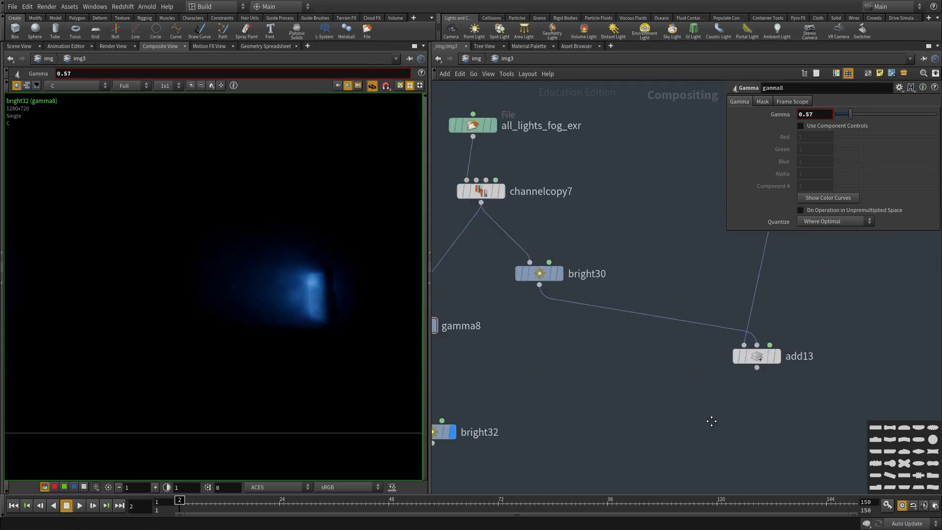
pyautogui.press('Tab')
pyautogui.write('layer')
pyautogui.press('Return')
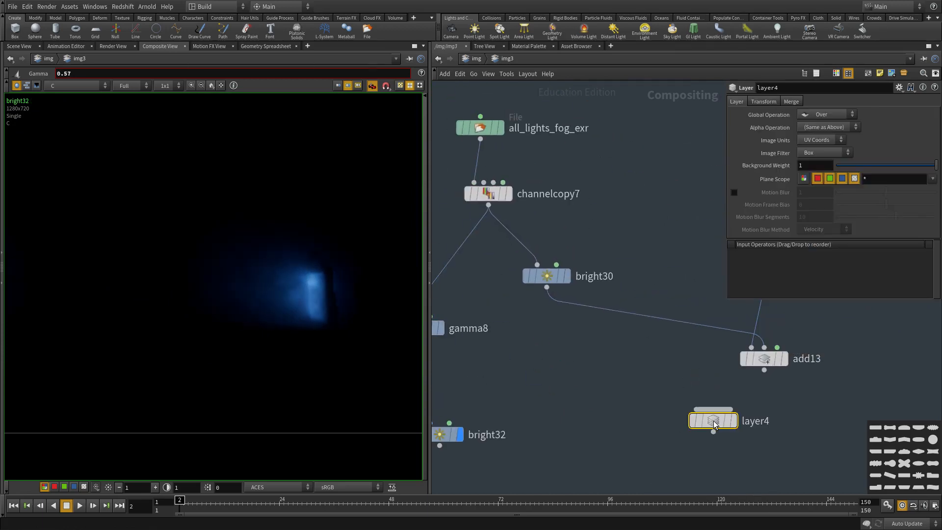
# Wire the outputs of bright30 and bright32 into layer4's inputs.
pyautogui.click(714, 420)
pyautogui.click(711, 409)
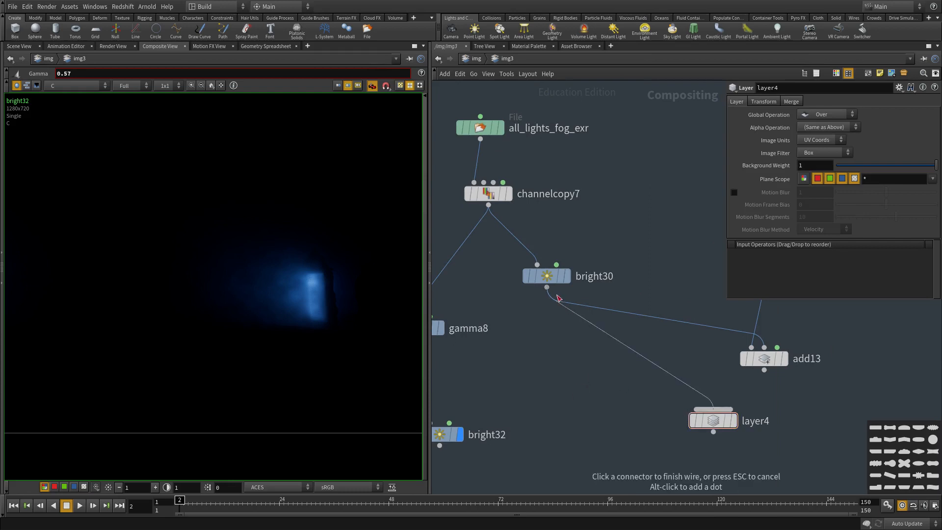
pyautogui.click(547, 288)
pyautogui.scroll(-3, 714, 410)
pyautogui.click(712, 409)
pyautogui.click(555, 430)
pyautogui.scroll(2, 790, 419)
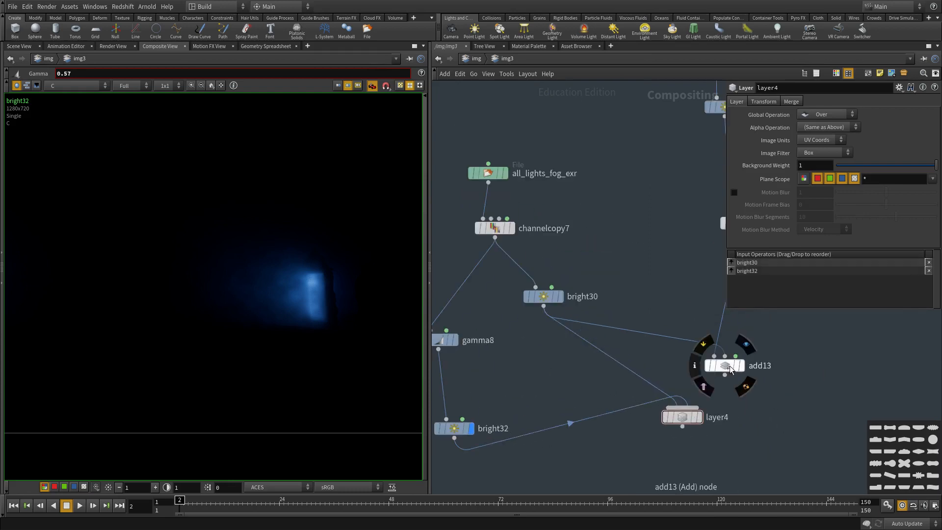
# Feed layer4 into add13 in place of bright30 and set layer4's global operation to Add.
pyautogui.moveTo(718, 364); pyautogui.dragTo(754, 441)
pyautogui.click(684, 424)
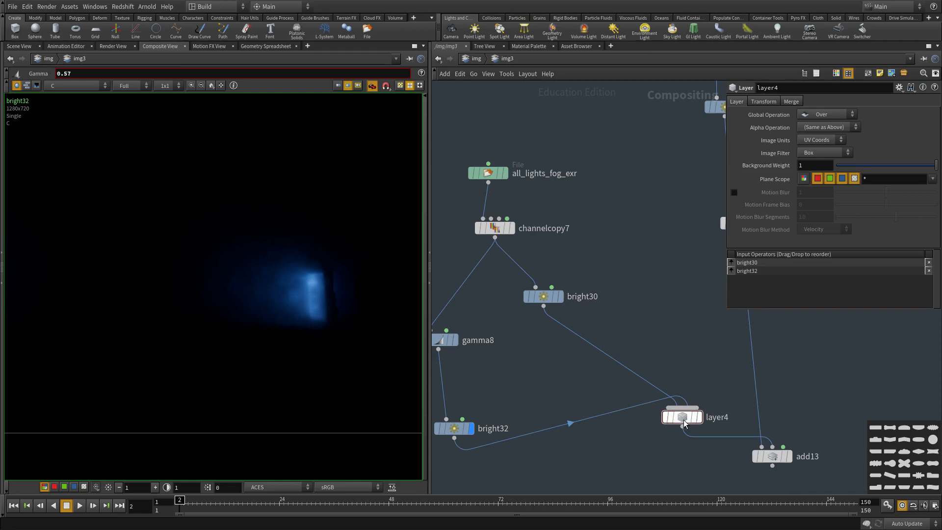
pyautogui.click(829, 111)
pyautogui.click(819, 184)
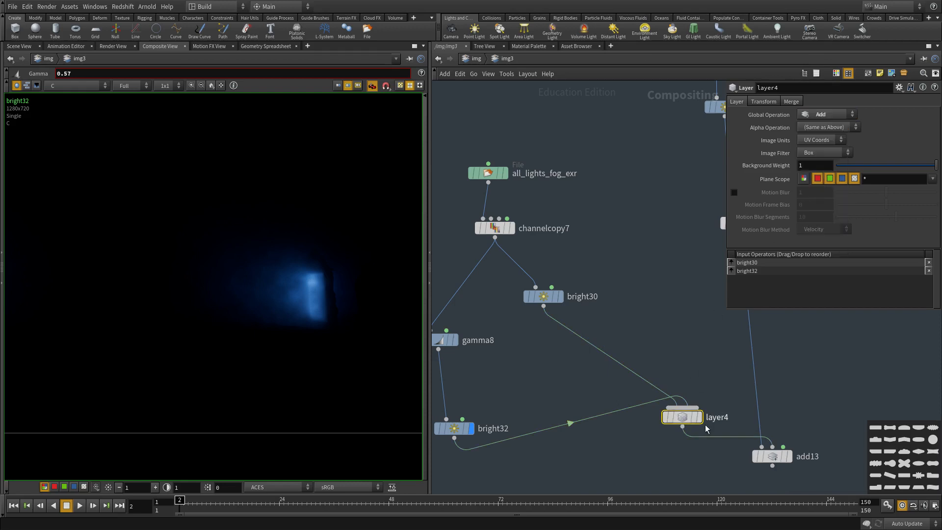
# Display layer4's output to check the combined fog, undoing the shift of the bright30 node.
pyautogui.scroll(1, 337, 294)
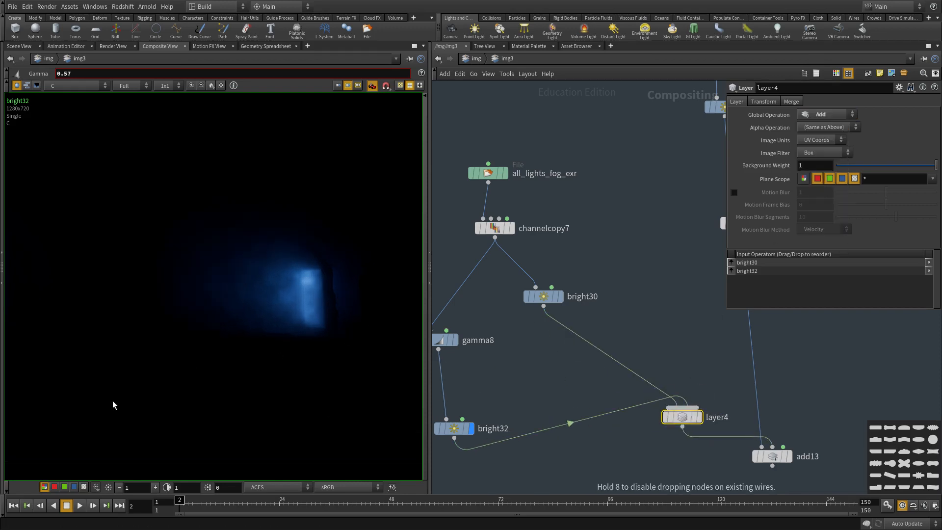
pyautogui.scroll(-2, 357, 298)
pyautogui.scroll(3, 289, 302)
pyautogui.moveTo(542, 297); pyautogui.dragTo(494, 301)
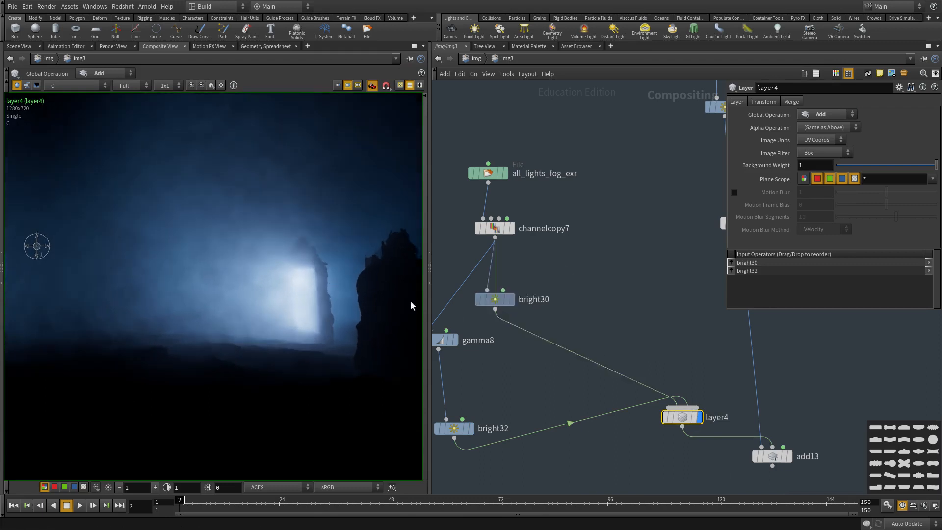
pyautogui.hotkey('ctrl', 'z')
pyautogui.click(700, 417)
# Set the brightness of bright32 to 20.
pyautogui.moveTo(588, 373); pyautogui.dragTo(620, 346, button='middle')
pyautogui.click(487, 402)
pyautogui.doubleClick(820, 112)
pyautogui.write('20')
pyautogui.press('Return')
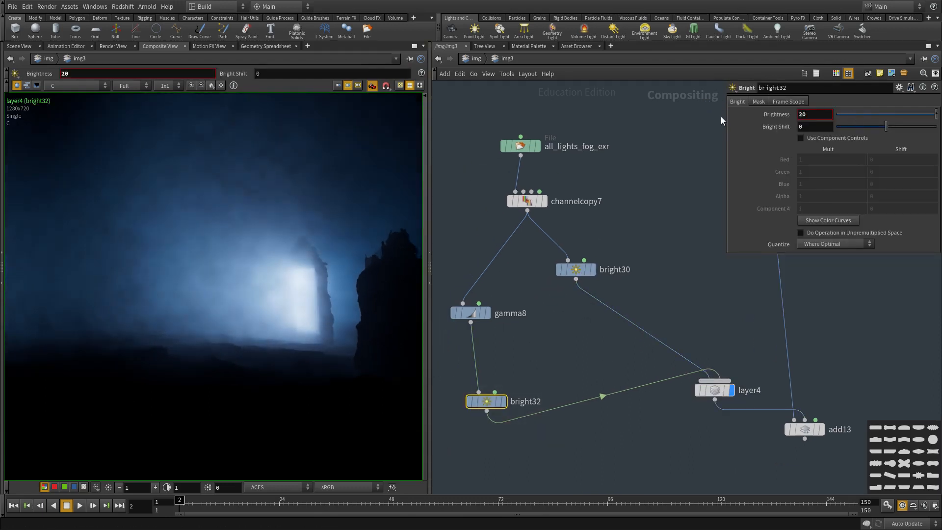
# Display add13's output and examine the fog glow around the portals in the full composite.
pyautogui.moveTo(733, 384); pyautogui.dragTo(610, 326, button='middle')
pyautogui.click(680, 366)
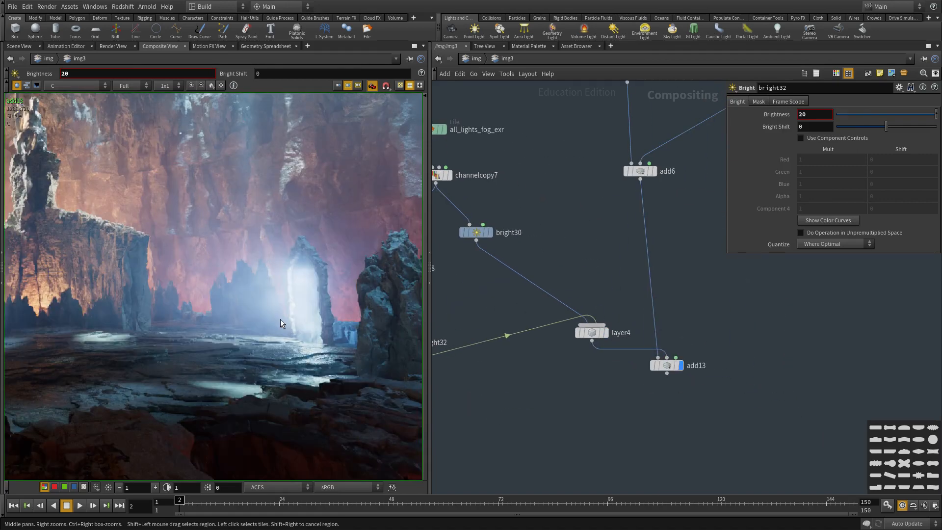
pyautogui.scroll(-1, 290, 287)
pyautogui.moveTo(256, 297); pyautogui.dragTo(260, 305, button='middle')
pyautogui.moveTo(418, 262); pyautogui.dragTo(273, 263, button='middle')
pyautogui.scroll(13, 273, 264)
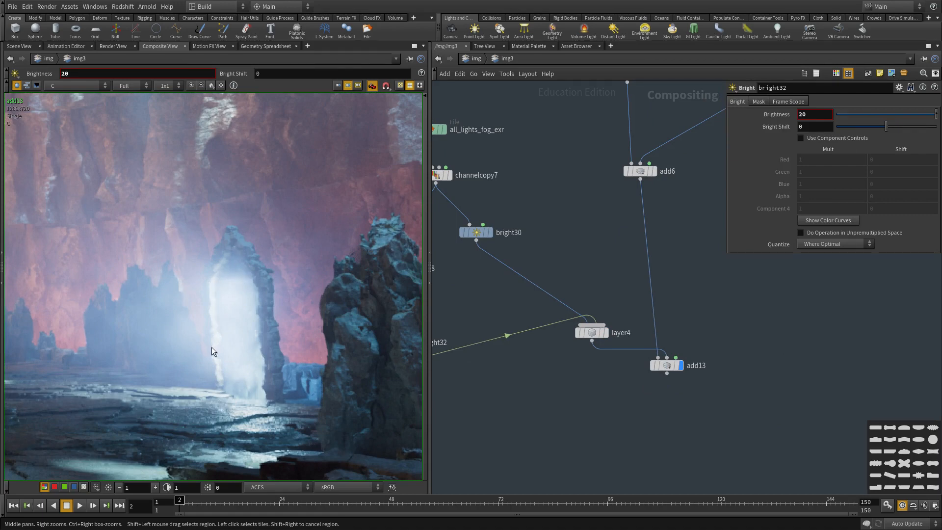
pyautogui.scroll(-4, 211, 347)
pyautogui.moveTo(211, 347); pyautogui.dragTo(372, 298, button='middle')
pyautogui.scroll(-2, 269, 319)
pyautogui.scroll(-3, 289, 297)
pyautogui.click(211, 86)
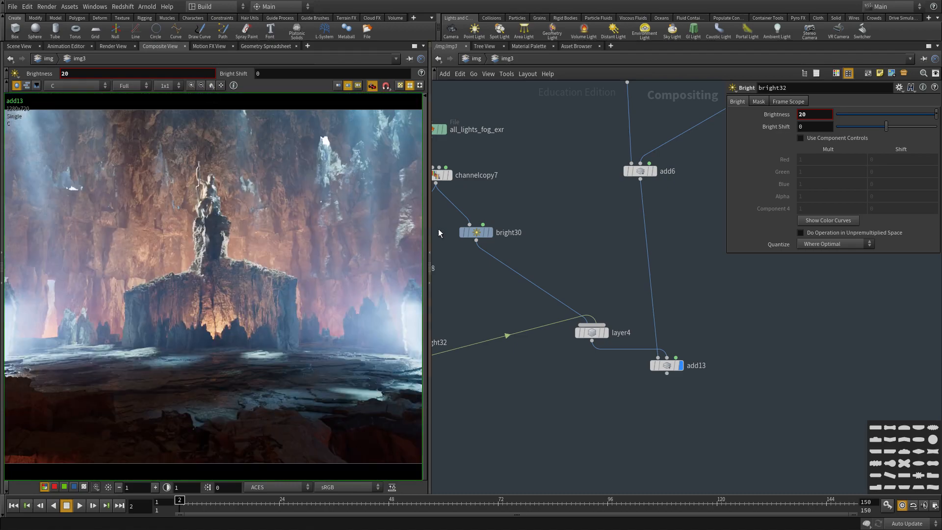
# Widen the composite view so that more of the image fits beside the network.
pyautogui.moveTo(428, 195); pyautogui.dragTo(539, 197)
pyautogui.scroll(-2, 333, 264)
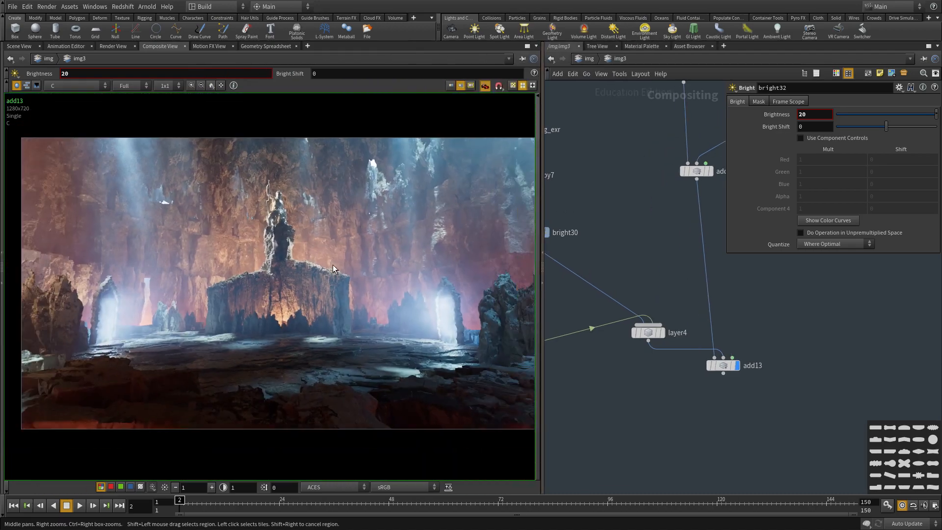
pyautogui.scroll(2, 342, 287)
pyautogui.scroll(-1, 344, 295)
# Toggle switch4's input index between 0 and 1 to compare the lighting variants, ending on 1.
pyautogui.scroll(-5, 593, 390)
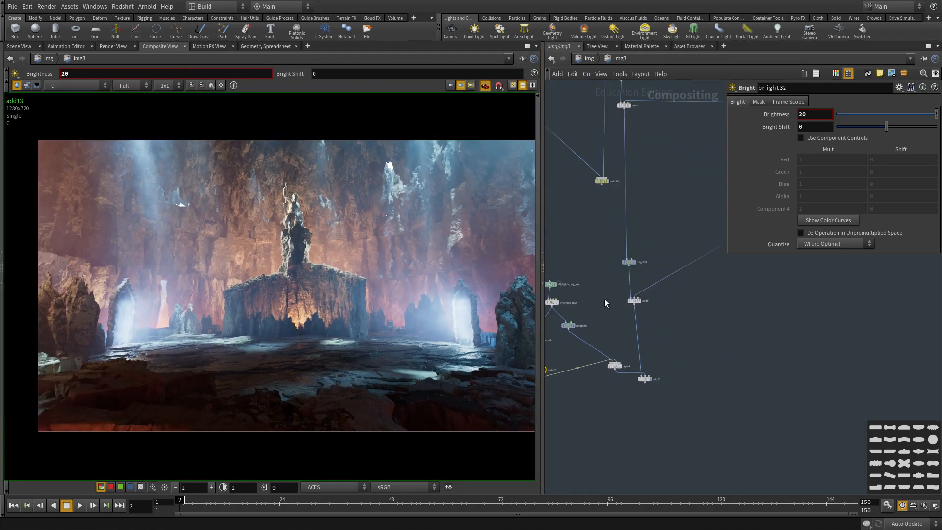
pyautogui.moveTo(602, 314); pyautogui.dragTo(693, 343, button='middle')
pyautogui.moveTo(767, 255); pyautogui.dragTo(618, 297, button='middle')
pyautogui.scroll(1, 618, 297)
pyautogui.moveTo(556, 190); pyautogui.dragTo(633, 343, button='middle')
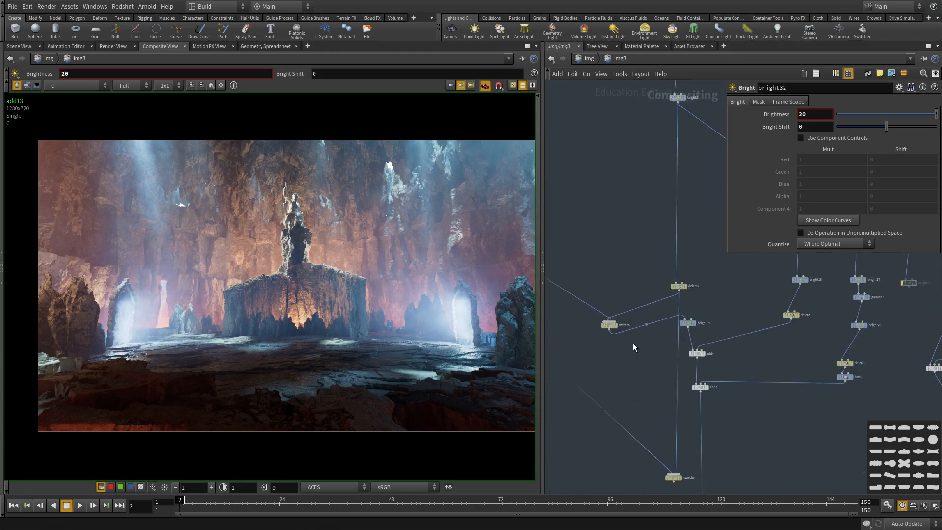
pyautogui.scroll(3, 634, 342)
pyautogui.click(592, 312)
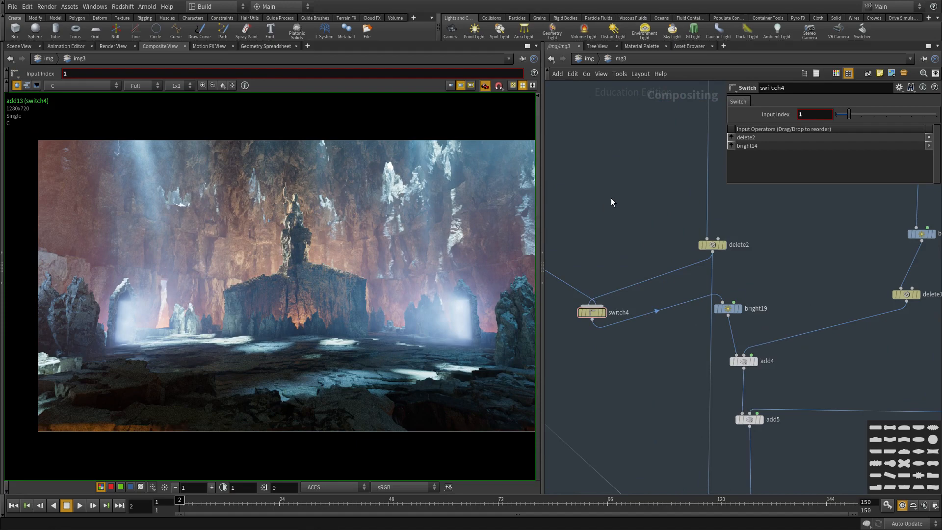
pyautogui.keyDown('ctrl'); pyautogui.middleClick(744, 116); pyautogui.keyUp('ctrl')
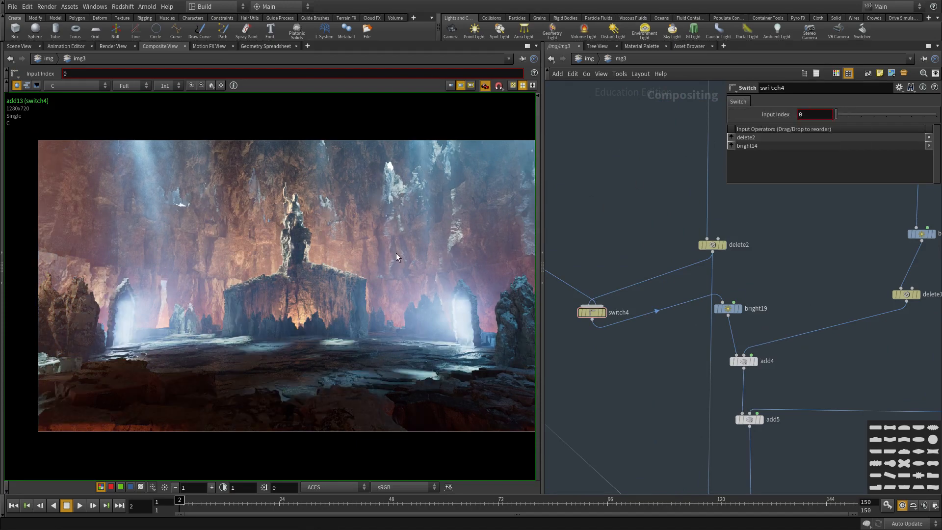
pyautogui.write('1')
pyautogui.press('Return')
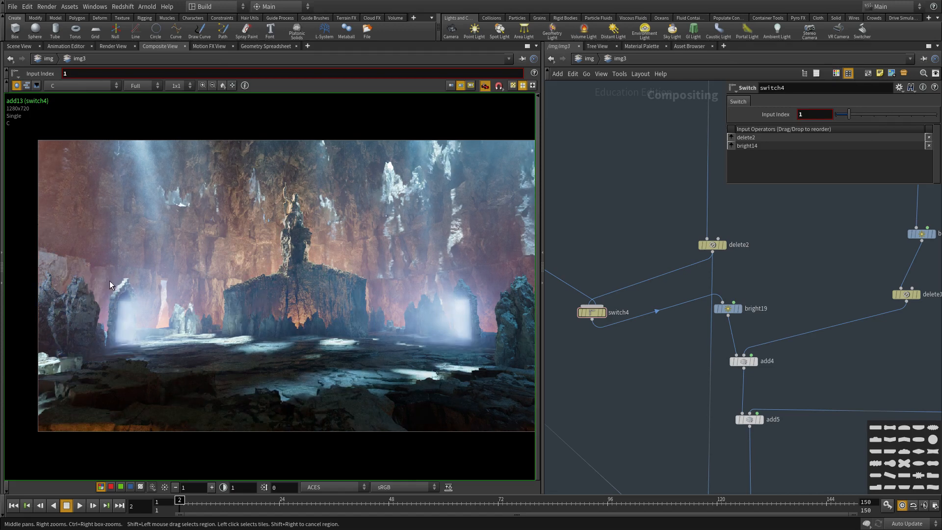
# Move the layer4 node away from add13 to open space between the two.
pyautogui.scroll(-3, 749, 346)
pyautogui.moveTo(749, 362); pyautogui.dragTo(850, 190, button='middle')
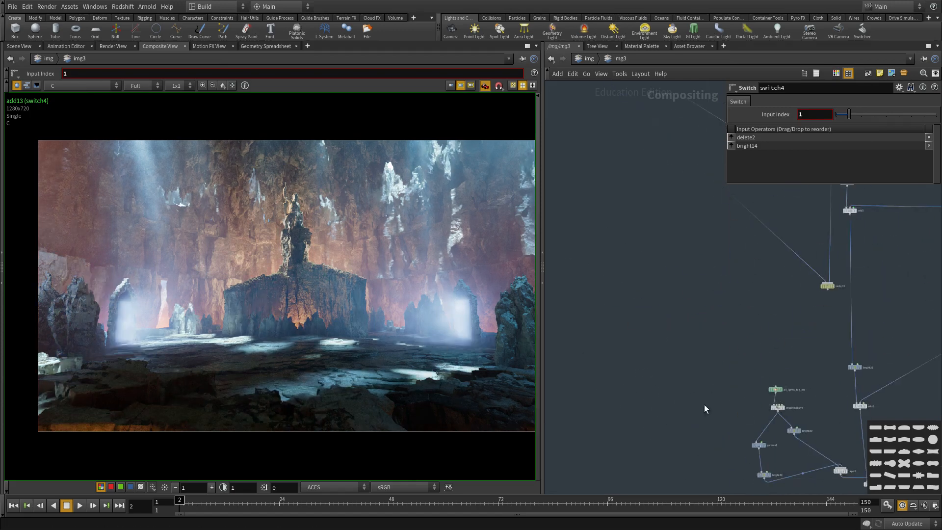
pyautogui.moveTo(705, 404); pyautogui.dragTo(688, 234, button='middle')
pyautogui.moveTo(792, 340); pyautogui.dragTo(694, 370, button='middle')
pyautogui.scroll(2, 718, 334)
pyautogui.scroll(3, 719, 334)
pyautogui.moveTo(731, 322); pyautogui.dragTo(686, 356)
# Insert a Bright node between layer4 and add13 and set its brightness to 0.5.
pyautogui.press('Tab')
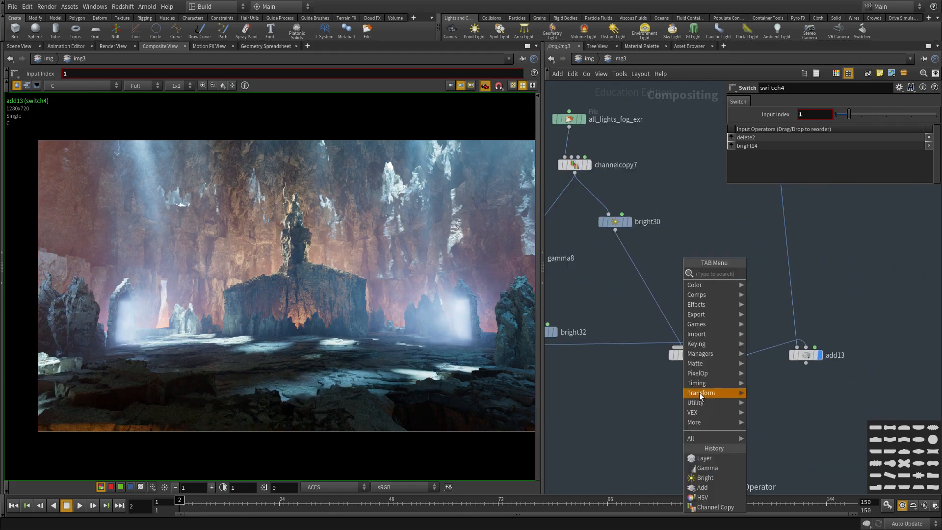
pyautogui.write('br')
pyautogui.press('Return')
pyautogui.click(759, 359)
pyautogui.moveTo(759, 359); pyautogui.dragTo(750, 370)
pyautogui.write('.5')
pyautogui.press('Return')
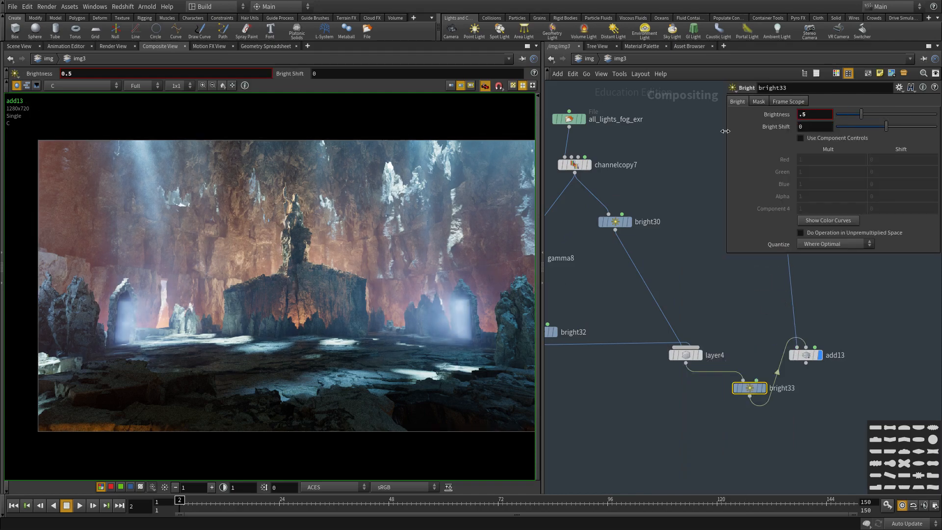
# Set the brightness of bright32 to 10 and check the fog in the composite.
pyautogui.scroll(-1, 149, 310)
pyautogui.moveTo(192, 313); pyautogui.dragTo(169, 311, button='middle')
pyautogui.scroll(1, 170, 312)
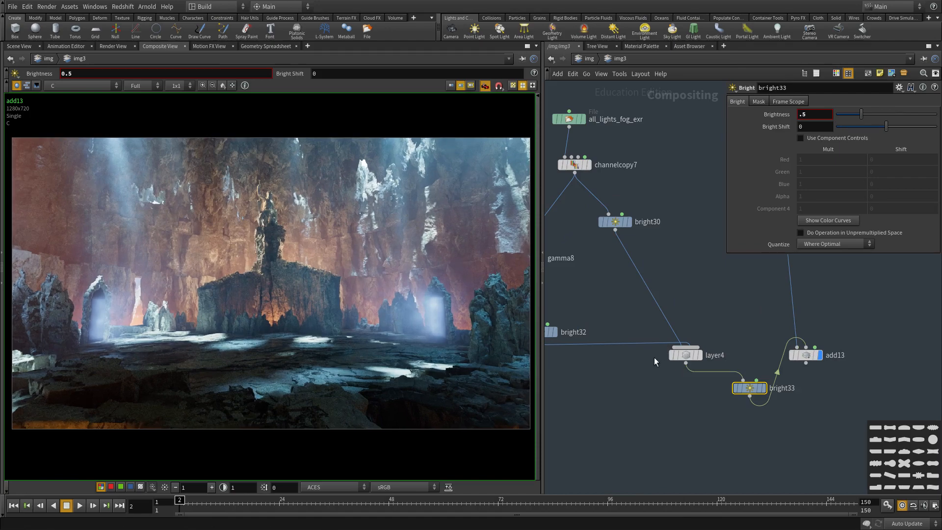
pyautogui.moveTo(605, 312); pyautogui.dragTo(702, 322, button='middle')
pyautogui.click(638, 341)
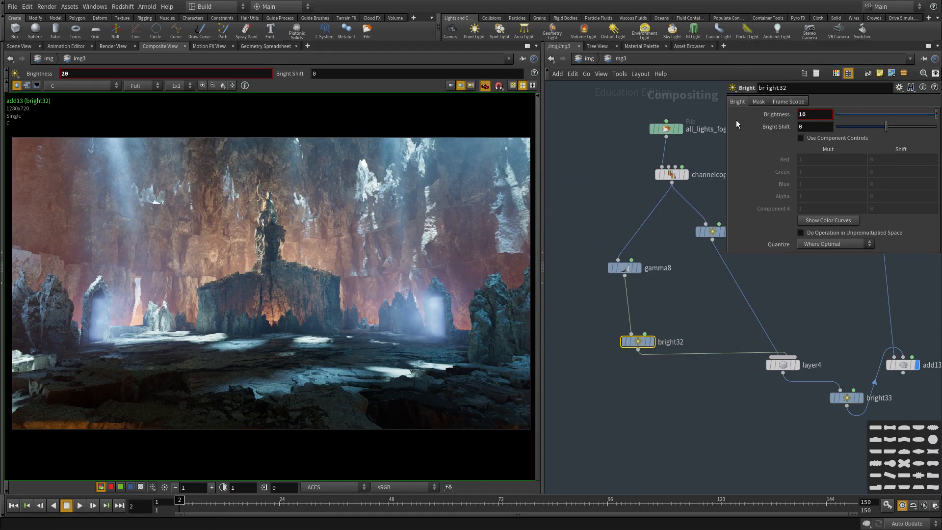
pyautogui.scroll(-1, 392, 333)
pyautogui.moveTo(392, 334); pyautogui.dragTo(372, 363, button='middle')
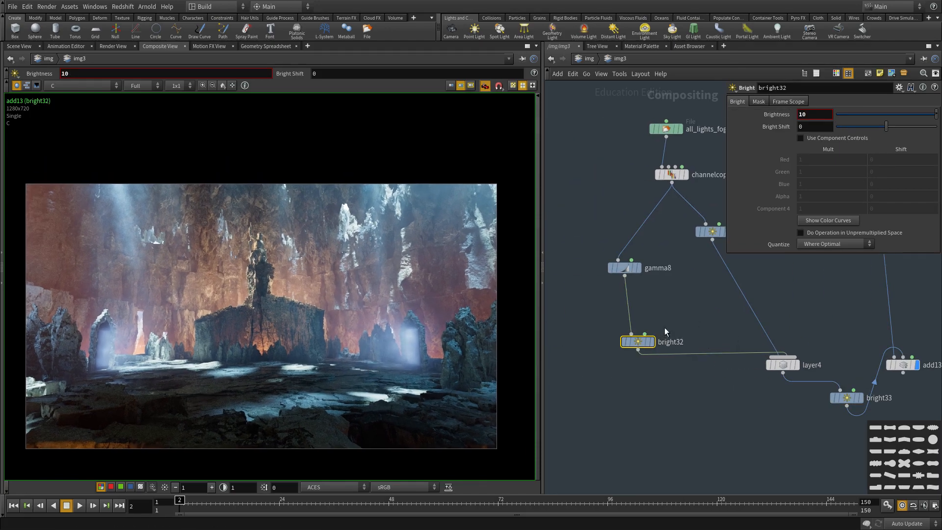
# Set switch4's input index to 0 and examine the composite with that lighting.
pyautogui.moveTo(852, 306); pyautogui.dragTo(680, 481, button='middle')
pyautogui.scroll(-1, 734, 369)
pyautogui.moveTo(645, 361); pyautogui.dragTo(607, 518, button='middle')
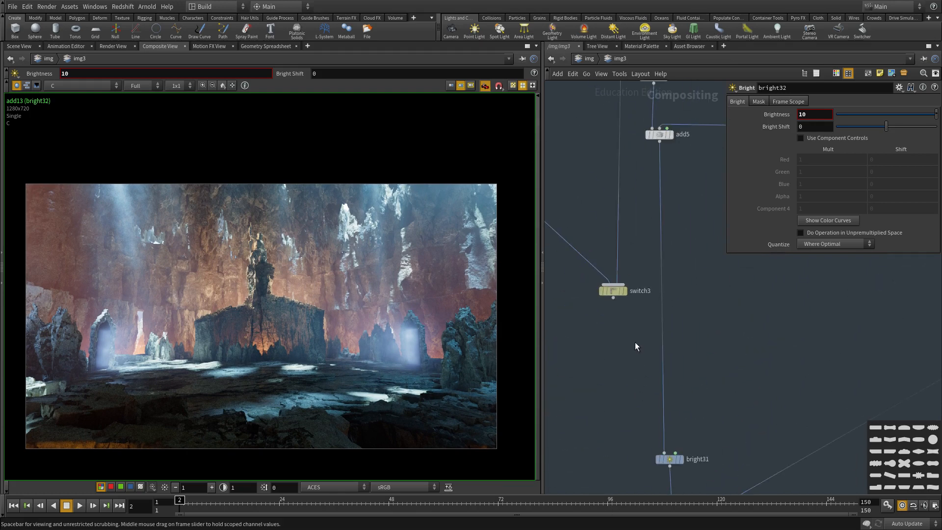
pyautogui.moveTo(626, 184); pyautogui.dragTo(590, 487, button='middle')
pyautogui.scroll(2, 596, 309)
pyautogui.moveTo(656, 288); pyautogui.dragTo(885, 311, button='middle')
pyautogui.moveTo(686, 434); pyautogui.dragTo(599, 316)
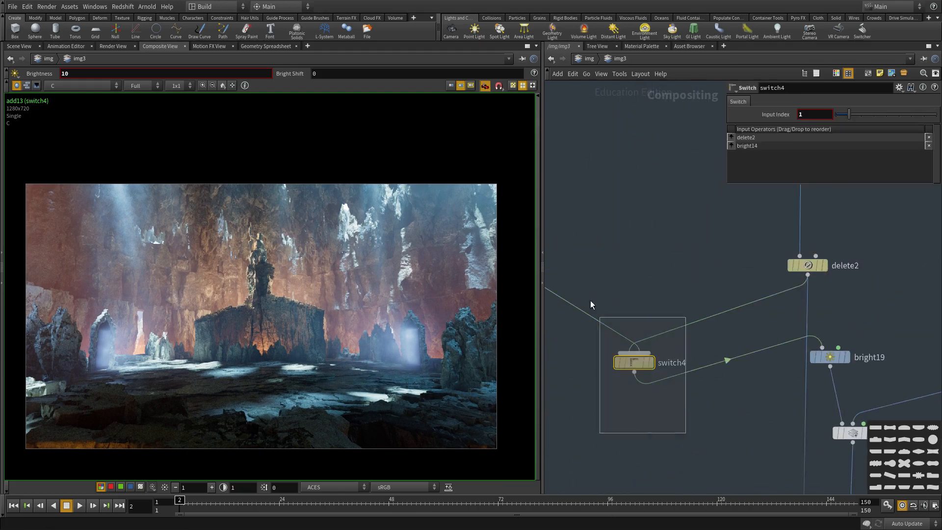
pyautogui.moveTo(806, 117); pyautogui.dragTo(658, 116)
pyautogui.write('0')
pyautogui.press('Return')
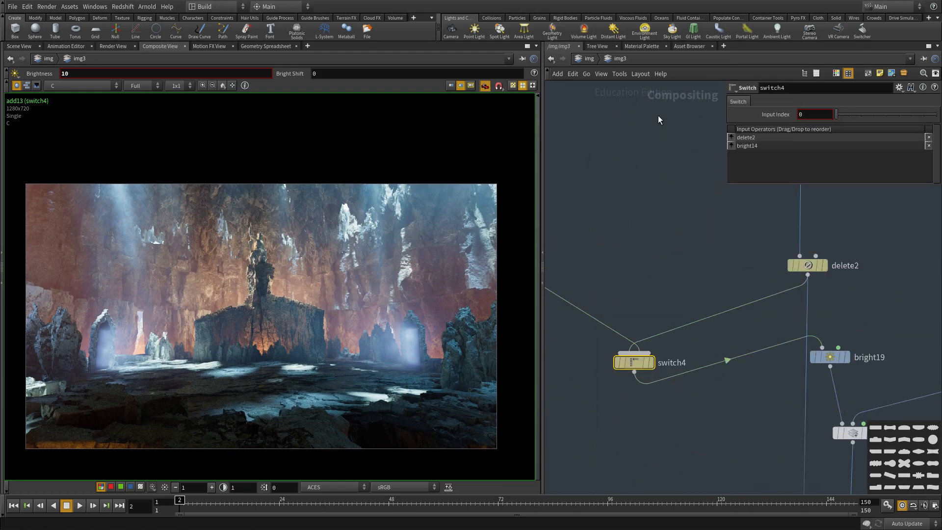
pyautogui.scroll(3, 406, 374)
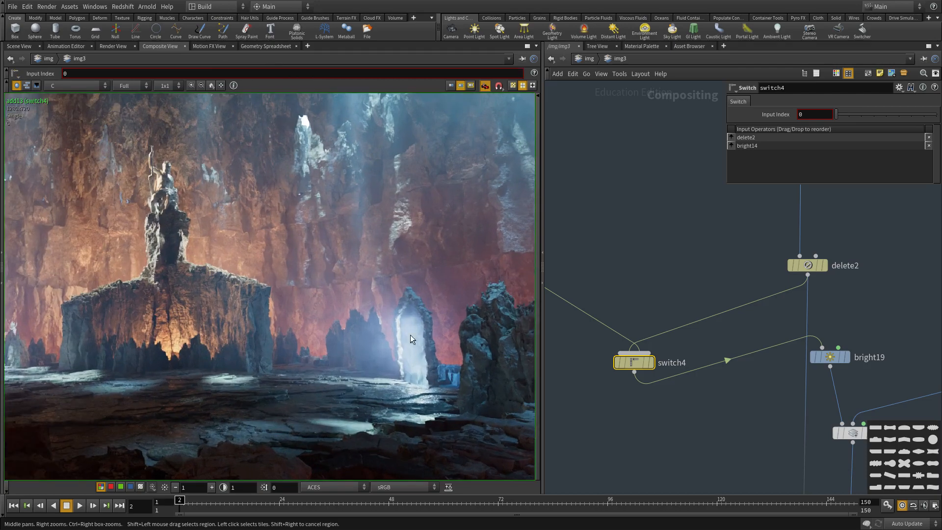
pyautogui.scroll(-4, 410, 335)
pyautogui.moveTo(370, 340); pyautogui.dragTo(350, 284, button='middle')
# Spread channelcopy6 and channelcopy4 apart and display channelcopy4's output.
pyautogui.moveTo(712, 426); pyautogui.dragTo(690, 311, button='middle')
pyautogui.scroll(-6, 692, 363)
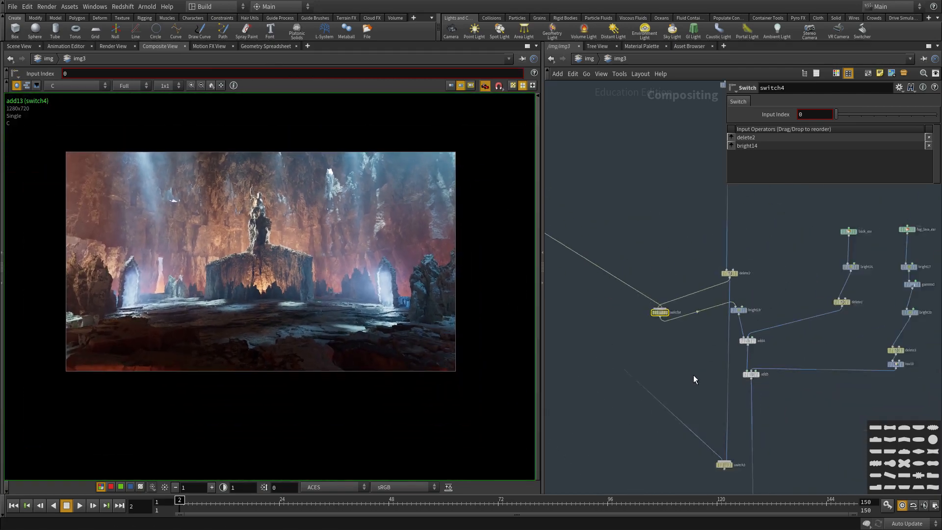
pyautogui.moveTo(852, 411); pyautogui.dragTo(667, 398, button='middle')
pyautogui.scroll(8, 719, 331)
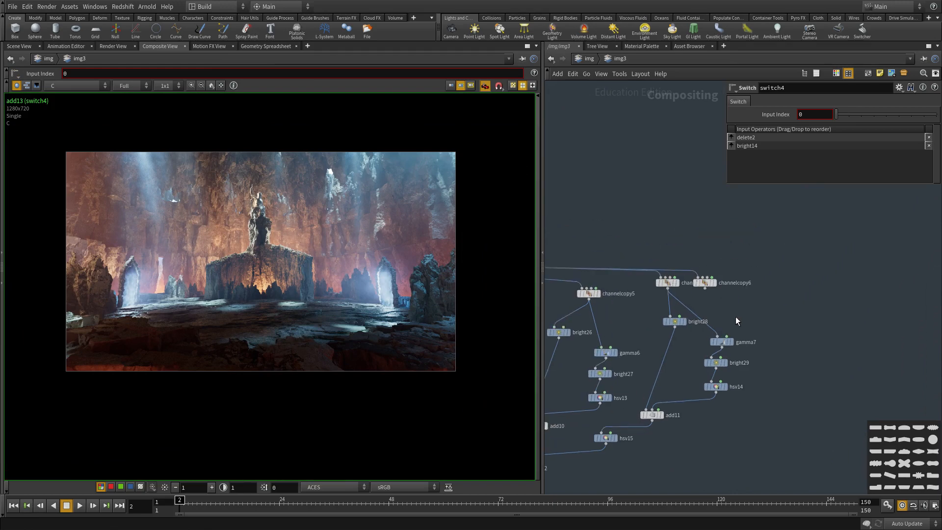
pyautogui.click(692, 267)
pyautogui.moveTo(684, 268); pyautogui.dragTo(830, 252)
pyautogui.moveTo(718, 274); pyautogui.dragTo(632, 252)
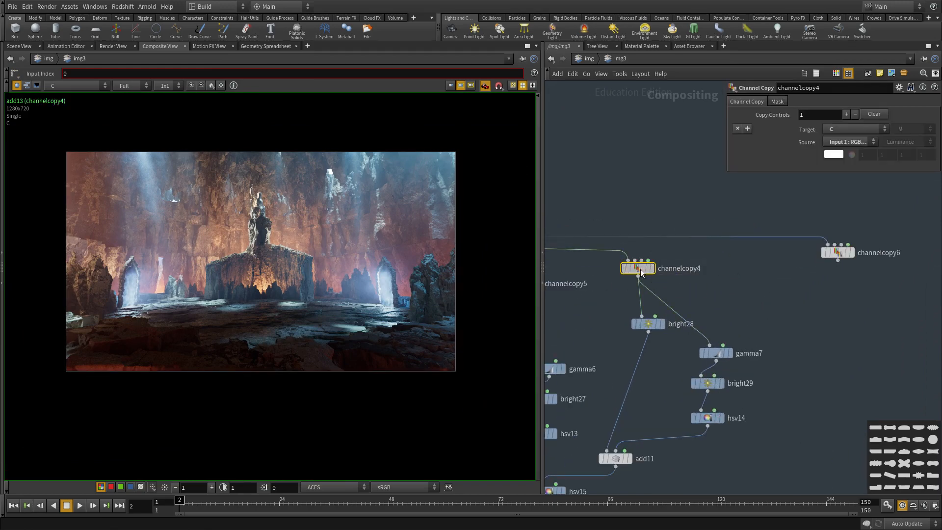
pyautogui.click(652, 268)
# Return to the fog branch and display channelcopy7's output.
pyautogui.moveTo(703, 278); pyautogui.dragTo(738, 230, button='middle')
pyautogui.scroll(-8, 742, 334)
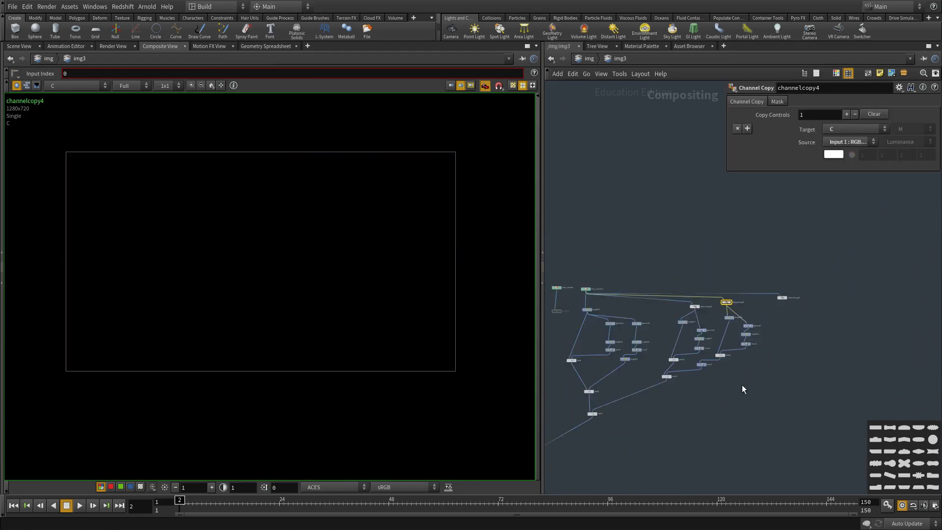
pyautogui.moveTo(742, 385); pyautogui.dragTo(929, 310, button='middle')
pyautogui.moveTo(607, 486); pyautogui.dragTo(689, 335, button='middle')
pyautogui.scroll(8, 689, 334)
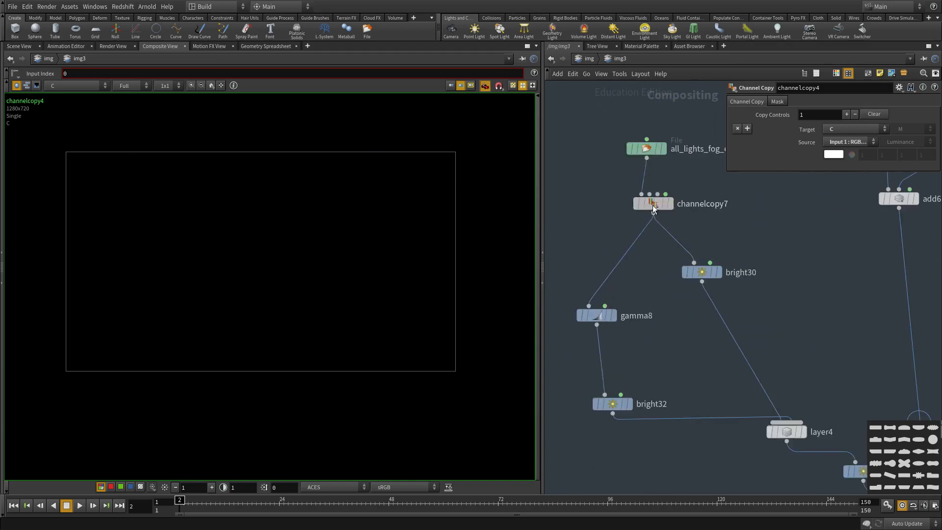
pyautogui.click(670, 204)
# Duplicate channelcopy7 and leave the copy connected to the all_lights_fog_exr file node.
pyautogui.moveTo(766, 221); pyautogui.dragTo(749, 275, button='middle')
pyautogui.moveTo(750, 276); pyautogui.dragTo(630, 198)
pyautogui.moveTo(727, 292); pyautogui.dragTo(784, 239, button='middle')
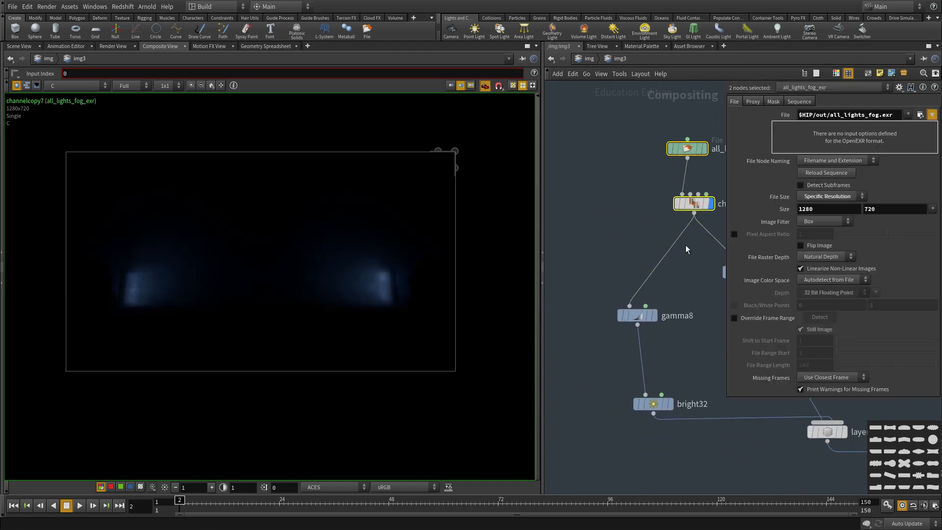
pyautogui.click(675, 205)
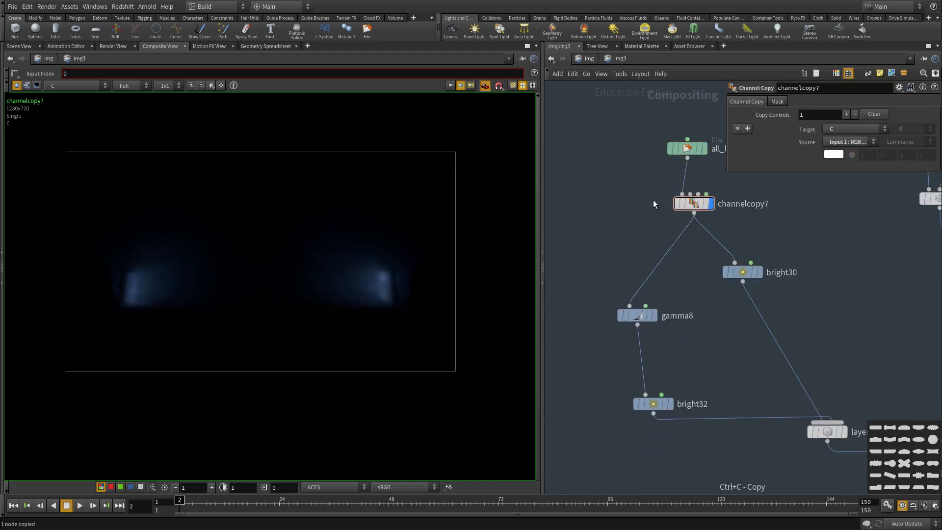
pyautogui.hotkey('ctrl', 'v')
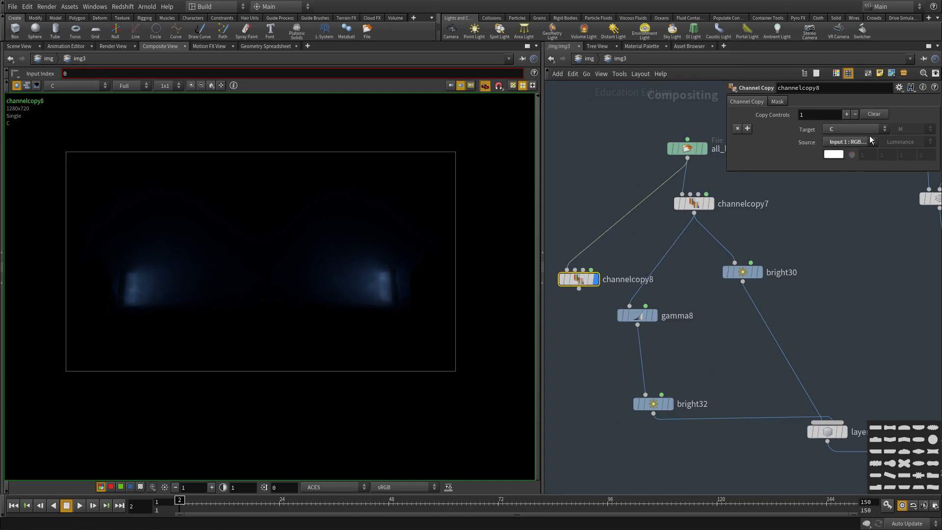
# Try another light's fog pass as channelcopy8's source and raise the viewer brightness to 128 to inspect it.
pyautogui.click(870, 141)
pyautogui.scroll(2, 260, 285)
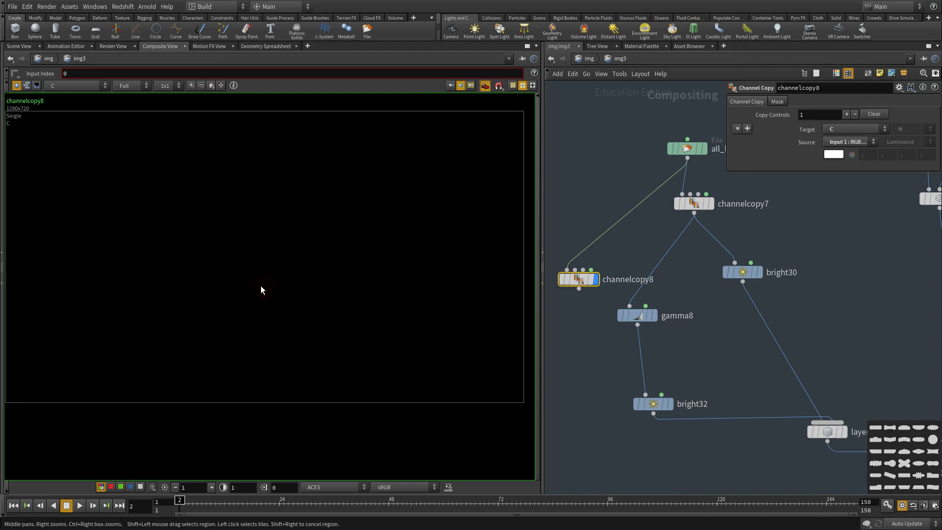
pyautogui.click(212, 487)
pyautogui.click(213, 487)
pyautogui.click(212, 487)
pyautogui.click(213, 487)
pyautogui.click(213, 488)
pyautogui.click(213, 487)
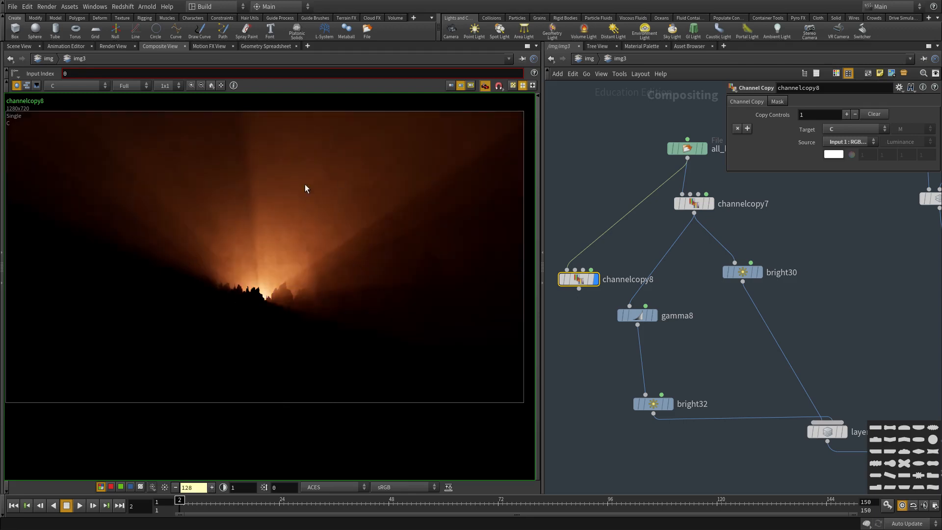
# Set channelcopy8's source to Input 1: RGBA_keylights and reduce the viewer brightness to 4 to inspect the light cones.
pyautogui.click(850, 141)
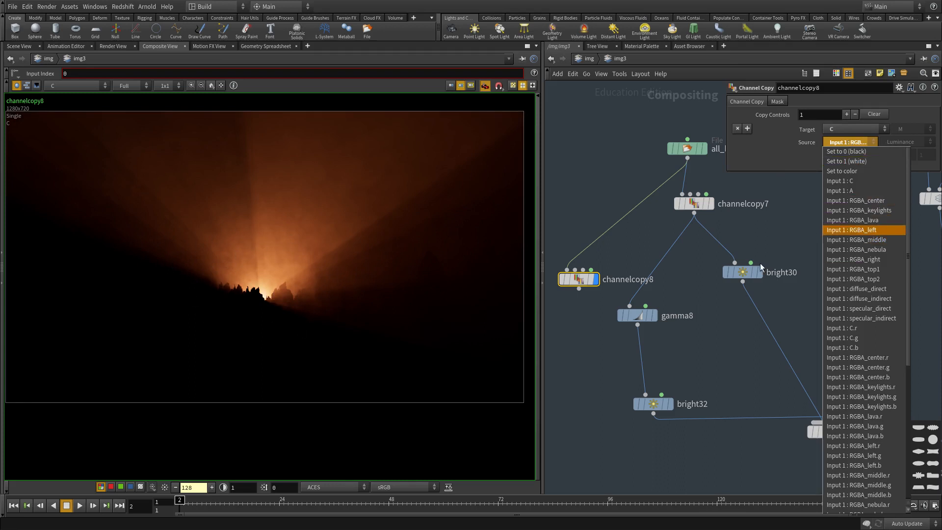
pyautogui.click(877, 210)
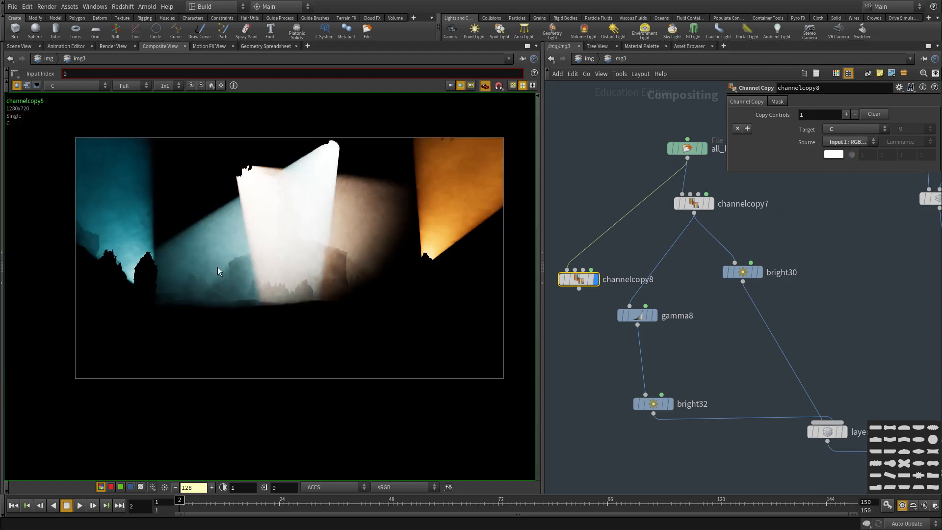
pyautogui.scroll(2, 218, 269)
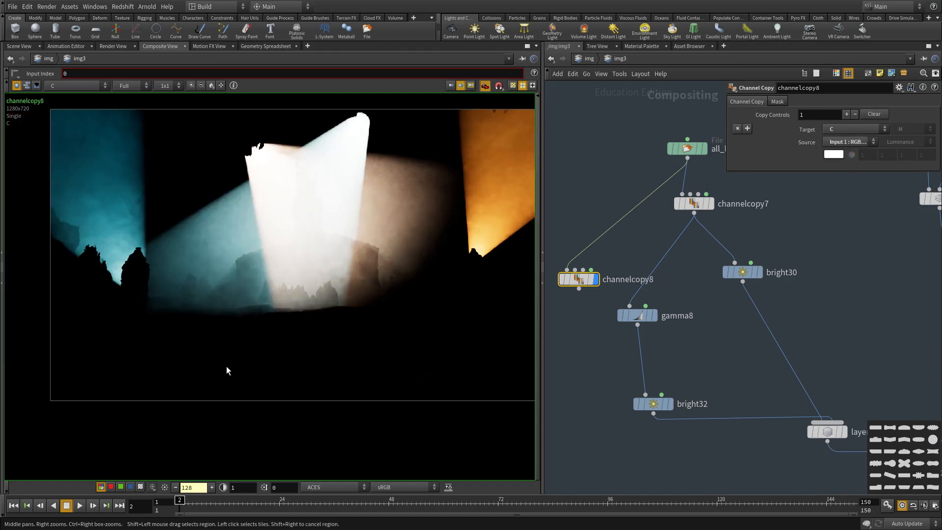
pyautogui.click(176, 488)
pyautogui.click(175, 488)
pyautogui.click(176, 488)
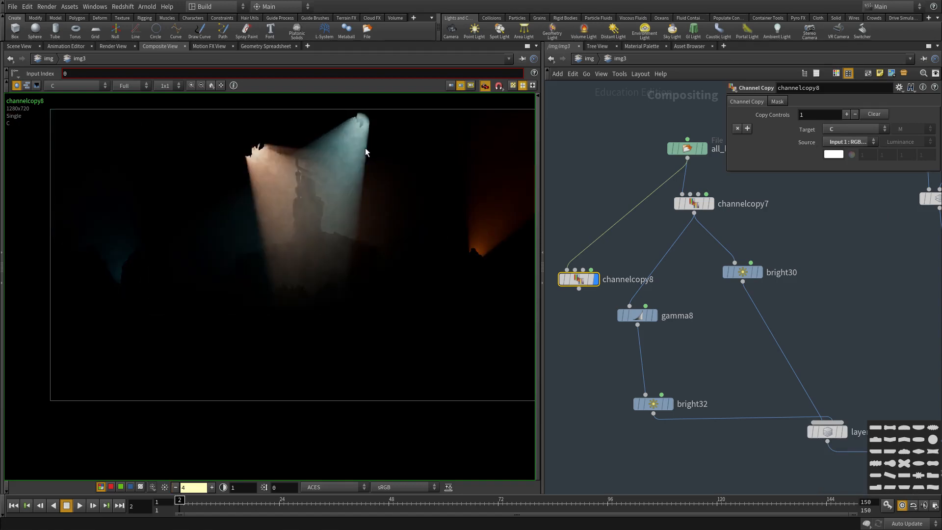
pyautogui.scroll(-1, 307, 201)
# Try RGBA_top2 as channelcopy8's source and raise the viewer brightness to 512.
pyautogui.click(837, 144)
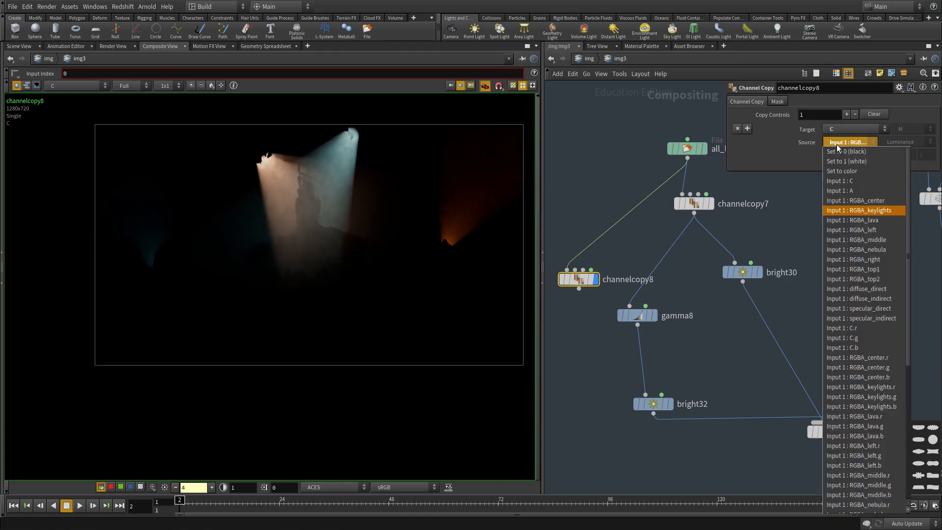
pyautogui.click(872, 279)
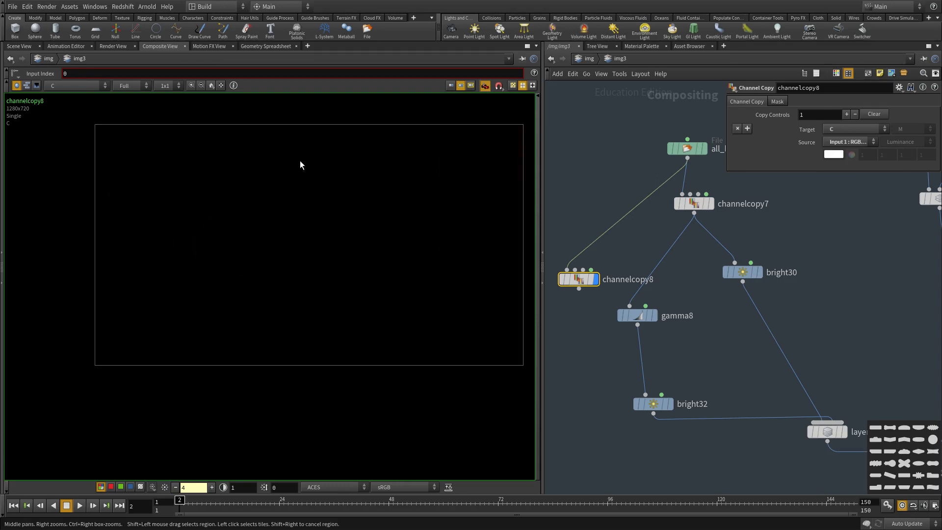
pyautogui.scroll(1, 301, 162)
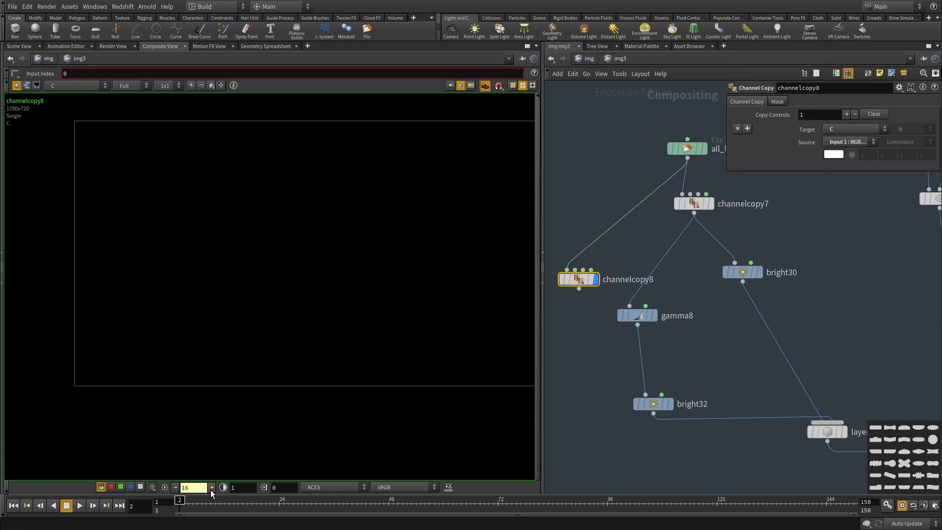
# Switch channelcopy8's source back to RGBA_keylights and reset the viewer brightness to 1.
pyautogui.click(864, 142)
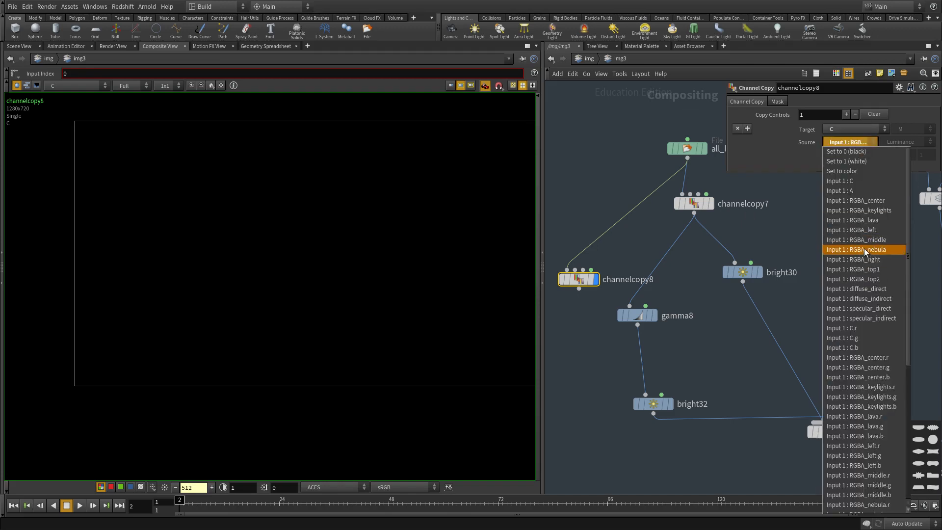
pyautogui.click(882, 211)
pyautogui.scroll(-2, 565, 339)
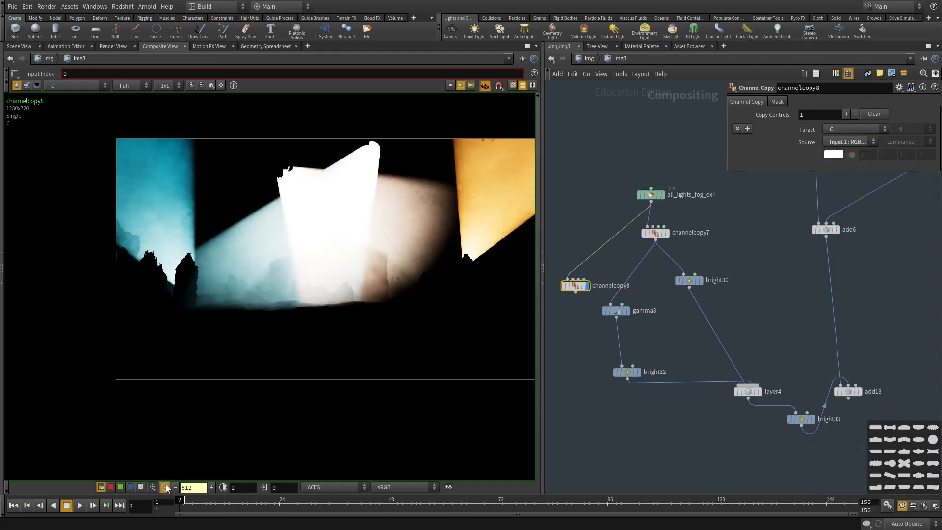
pyautogui.click(165, 487)
# Move channelcopy8 below layer4 and shift add13 further down the network to make room for another merge.
pyautogui.scroll(-2, 601, 318)
pyautogui.moveTo(584, 308); pyautogui.dragTo(669, 416)
pyautogui.scroll(2, 769, 362)
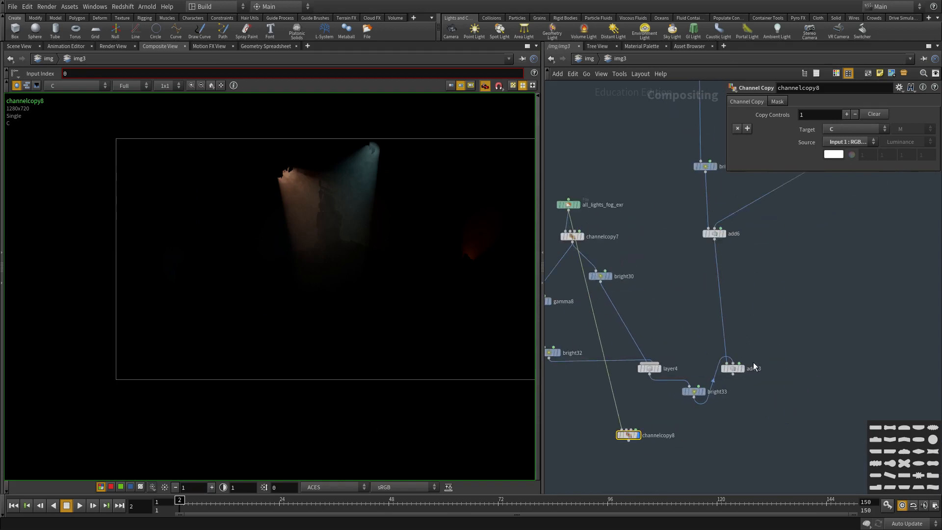
pyautogui.click(733, 375)
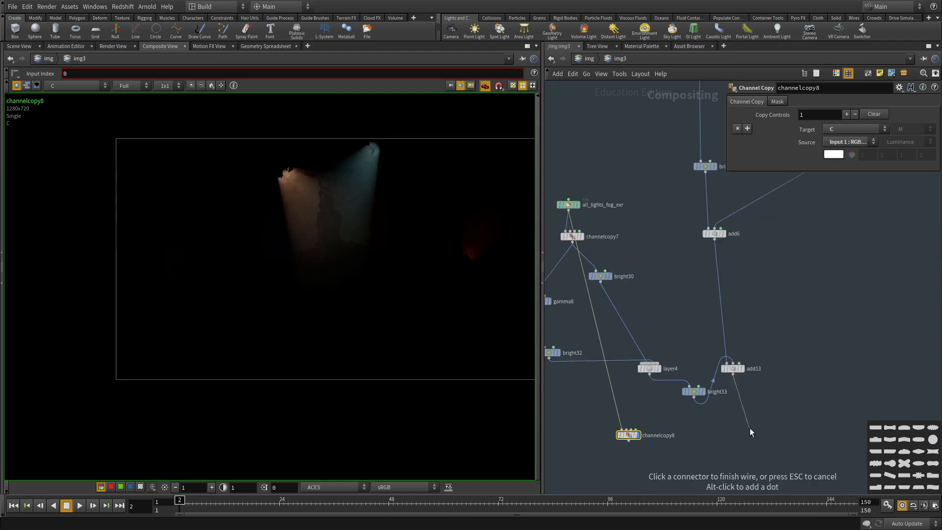
pyautogui.moveTo(738, 371); pyautogui.dragTo(750, 472)
pyautogui.scroll(2, 722, 385)
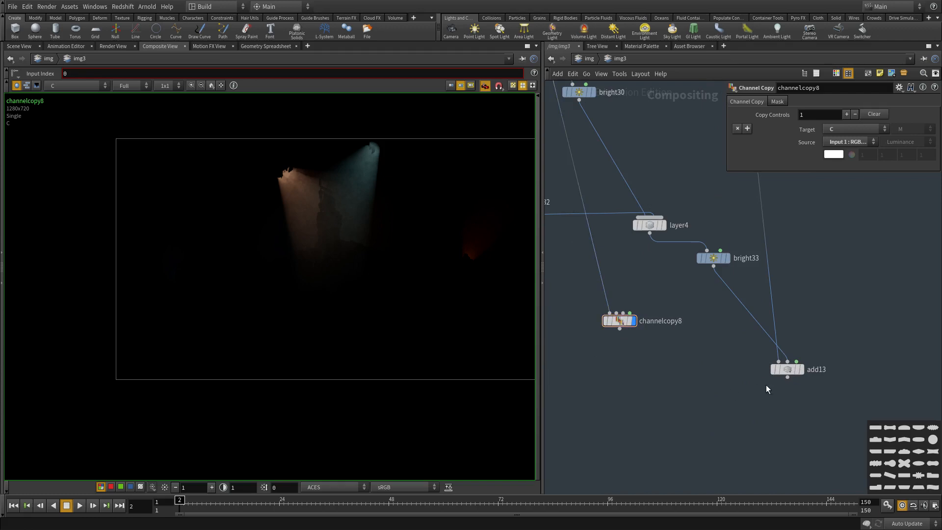
# Duplicate add13, wire channelcopy8 into the copy's first input and add13 into its second, and display the result.
pyautogui.hotkey('ctrl', 'c')
pyautogui.hotkey('ctrl', 'v')
pyautogui.click(788, 377)
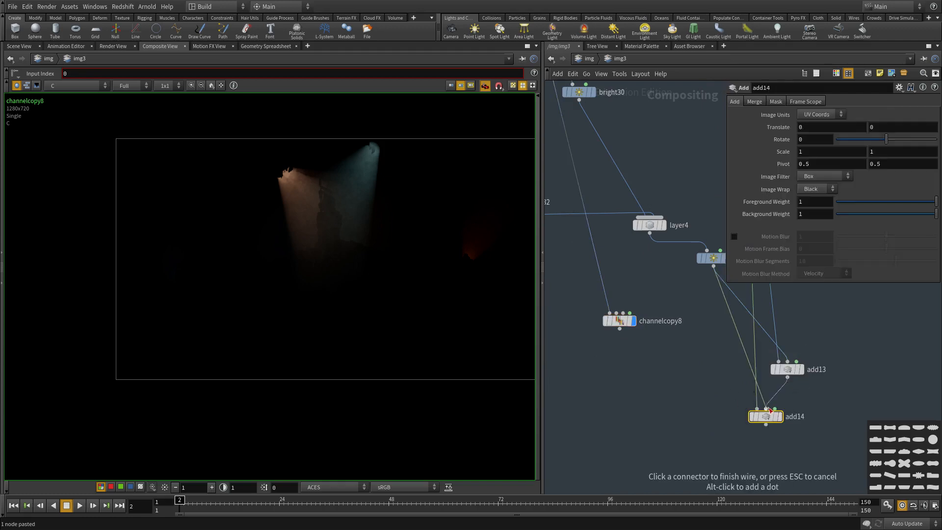
pyautogui.click(766, 409)
pyautogui.click(757, 408)
pyautogui.click(620, 329)
pyautogui.click(774, 366)
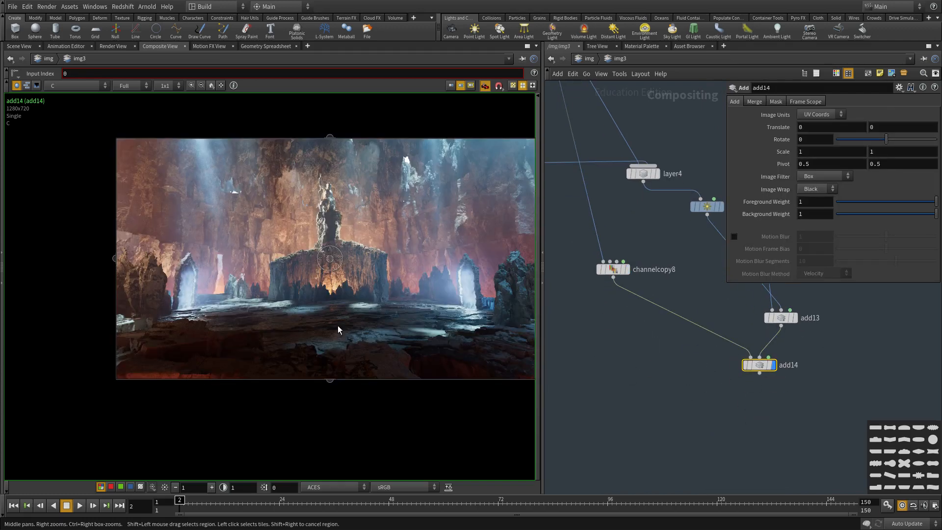
# Insert a Bright node between channelcopy8 and add14 and set its brightness to 10.
pyautogui.press('Tab')
pyautogui.click(760, 302)
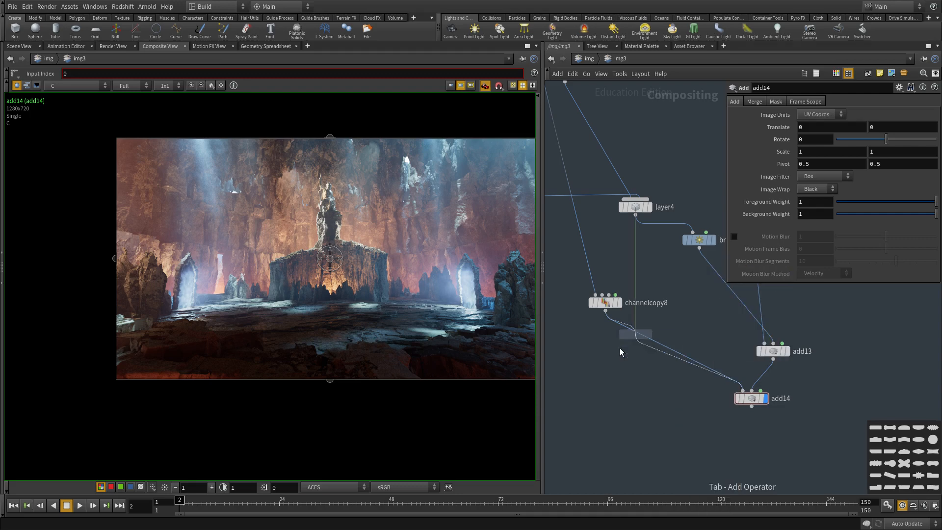
pyautogui.click(614, 359)
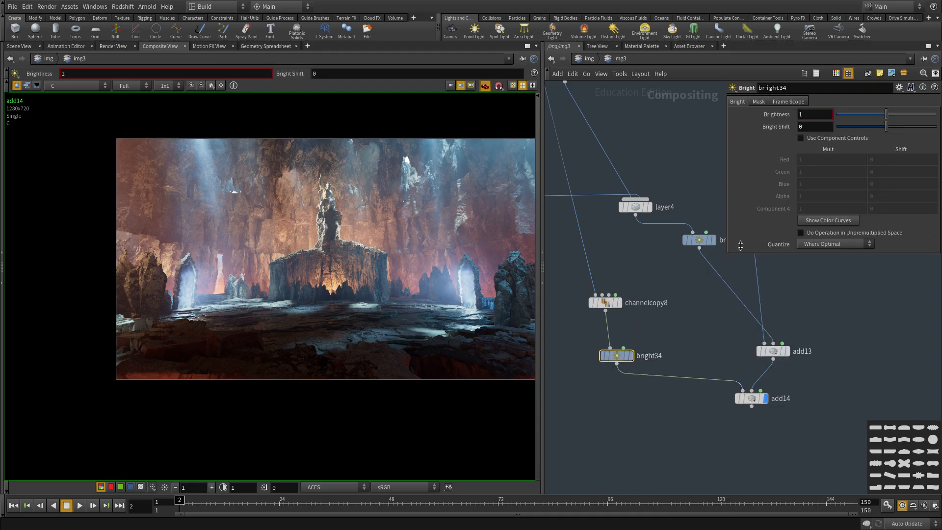
pyautogui.click(808, 116)
pyautogui.write('0')
pyautogui.press('Return')
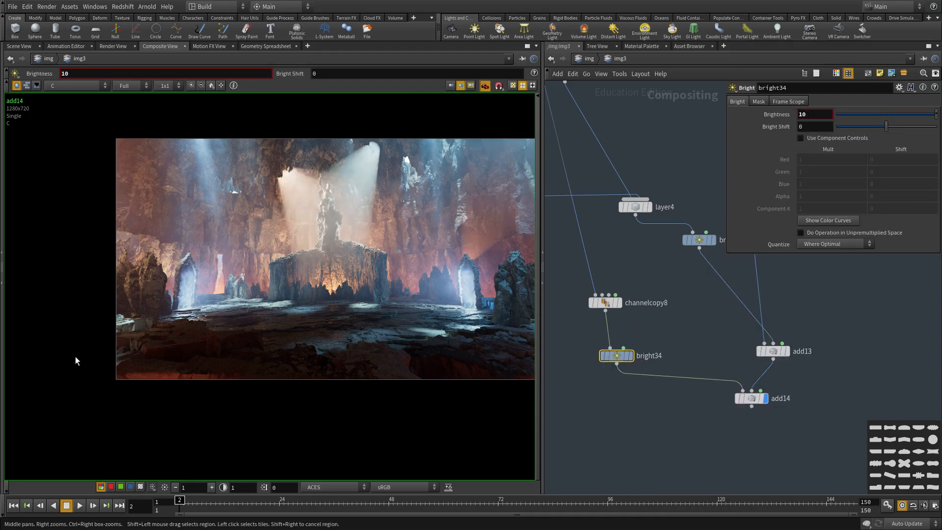
# Try a brightness of 5 on bright34, and settle on a brightness of 2.
pyautogui.scroll(2, 613, 390)
pyautogui.doubleClick(806, 116)
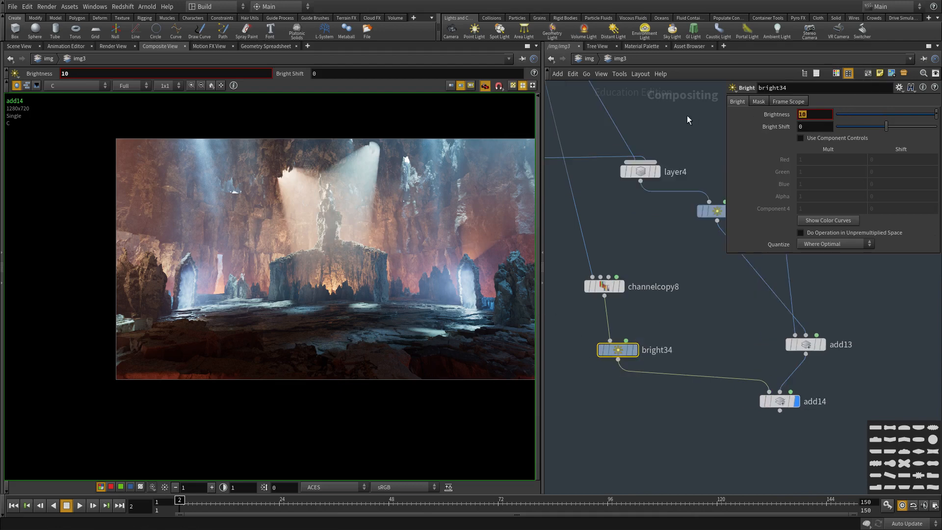
pyautogui.write('5')
pyautogui.press('Return')
pyautogui.doubleClick(813, 114)
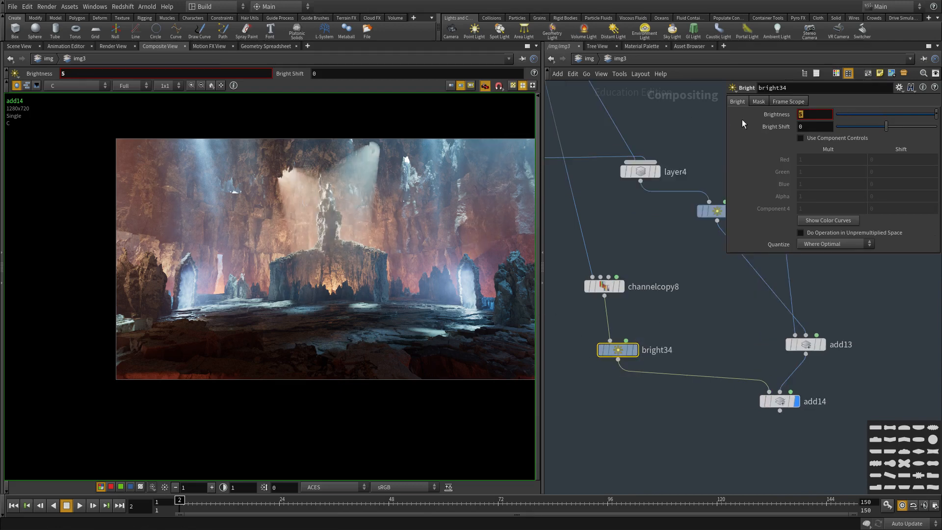
pyautogui.write('2')
pyautogui.press('Return')
# Widen the composite view and examine the key-light fog around the statue and portals.
pyautogui.scroll(-2, 363, 207)
pyautogui.moveTo(349, 192); pyautogui.dragTo(373, 200, button='middle')
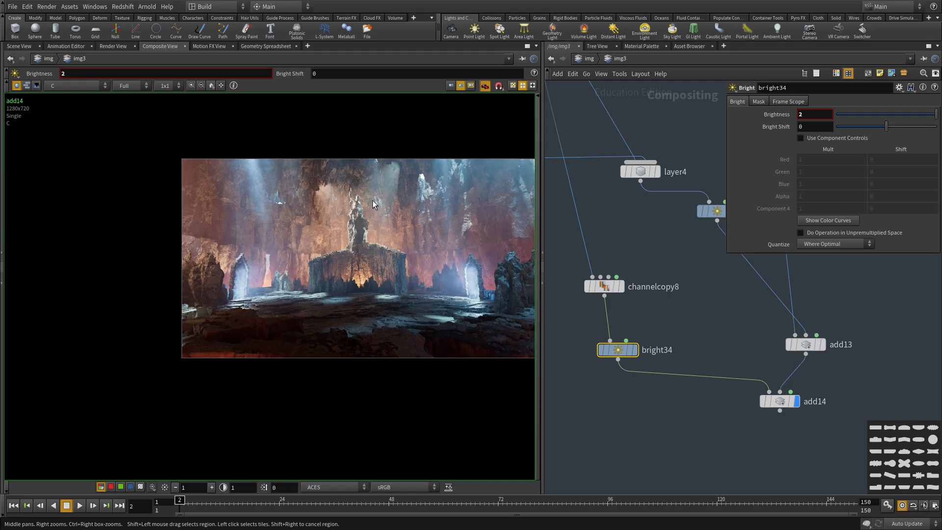
pyautogui.scroll(4, 367, 213)
pyautogui.scroll(-2, 301, 328)
pyautogui.moveTo(302, 328); pyautogui.dragTo(275, 304, button='middle')
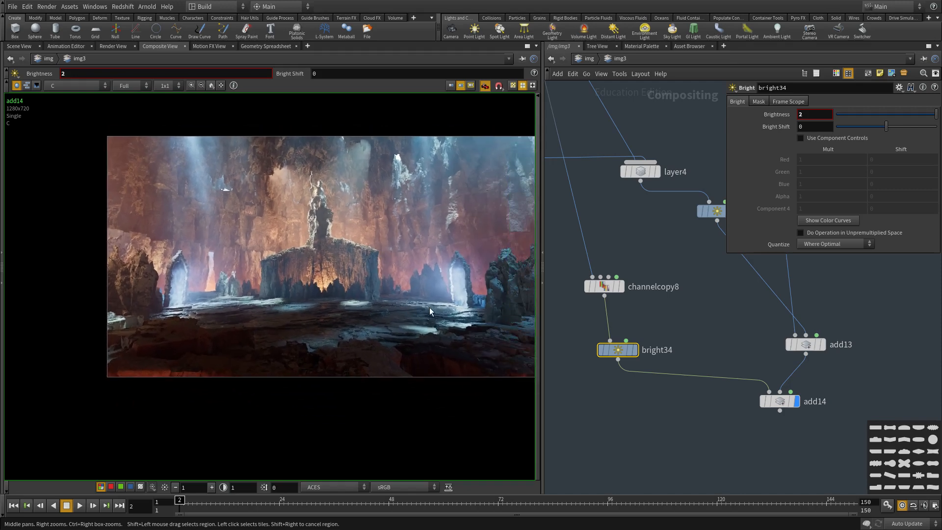
pyautogui.moveTo(429, 308); pyautogui.dragTo(272, 302, button='middle')
pyautogui.moveTo(211, 311); pyautogui.dragTo(297, 327, button='middle')
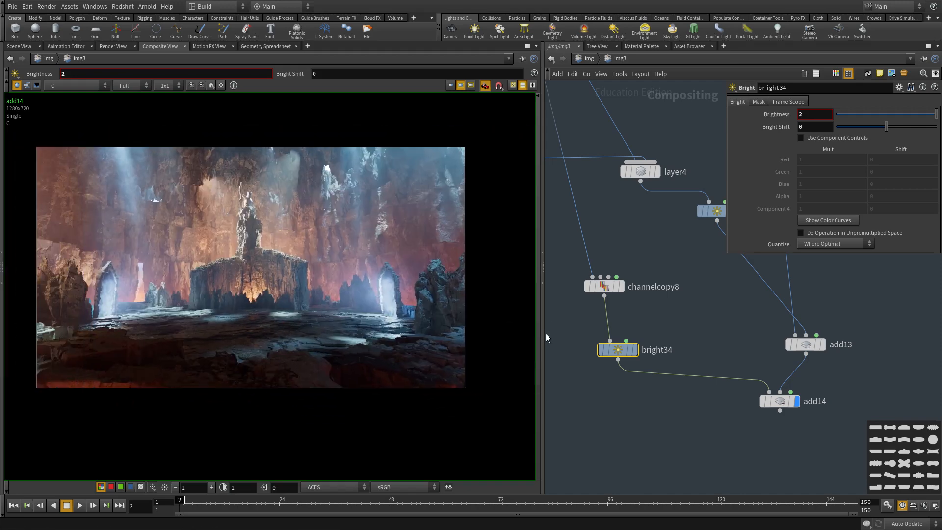
pyautogui.moveTo(544, 334); pyautogui.dragTo(582, 333)
pyautogui.scroll(2, 293, 208)
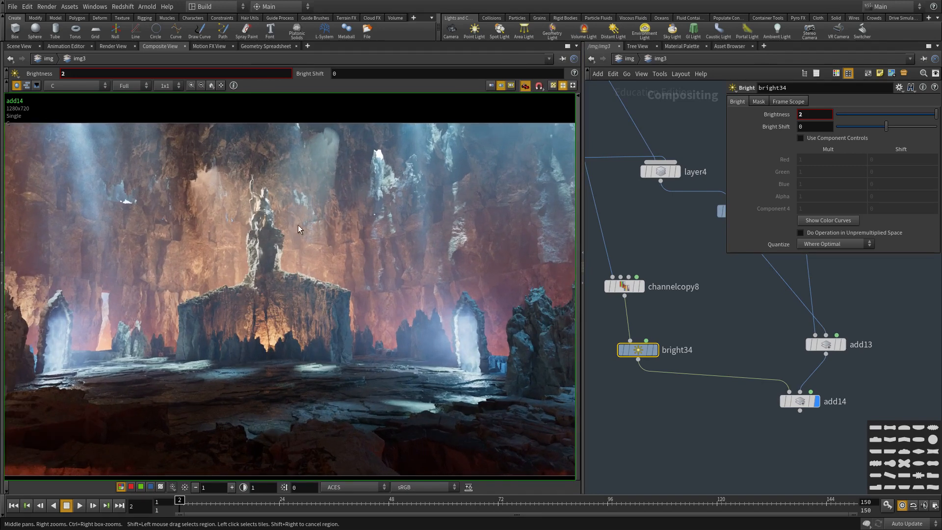
pyautogui.scroll(-1, 298, 228)
# Trace the main composite branch up to delete2 and review which planes it removes.
pyautogui.scroll(-6, 659, 381)
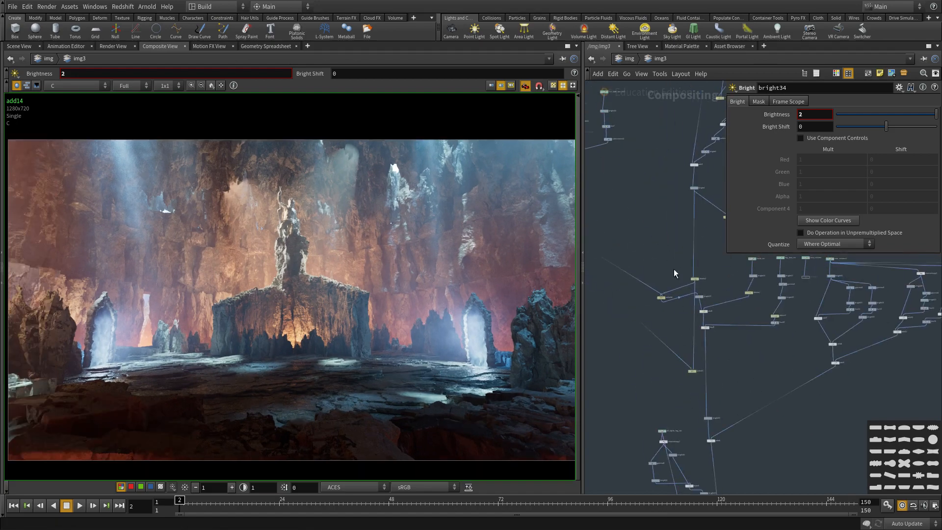
pyautogui.moveTo(667, 206); pyautogui.dragTo(660, 336, button='middle')
pyautogui.moveTo(654, 297); pyautogui.dragTo(648, 357, button='middle')
pyautogui.moveTo(702, 443); pyautogui.dragTo(696, 386, button='middle')
pyautogui.scroll(2, 695, 387)
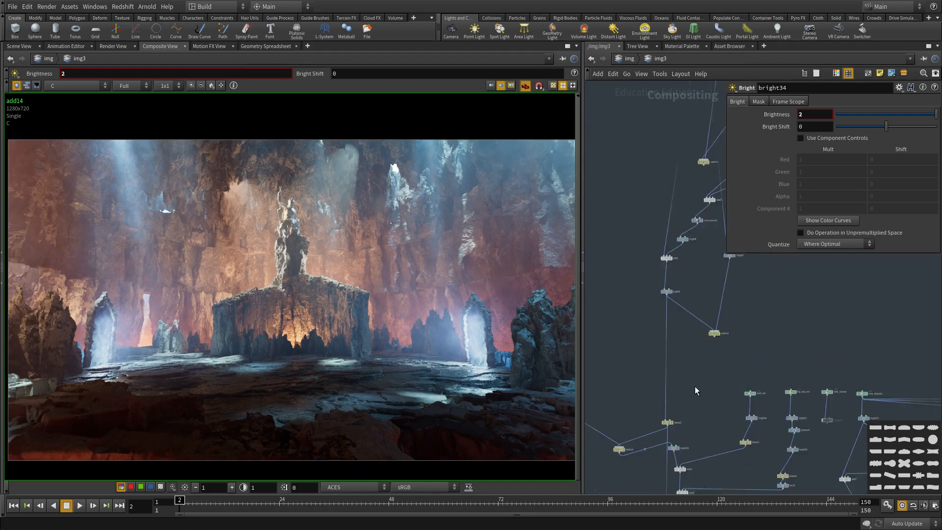
pyautogui.scroll(3, 695, 387)
pyautogui.click(672, 439)
pyautogui.moveTo(671, 439); pyautogui.dragTo(708, 336, button='middle')
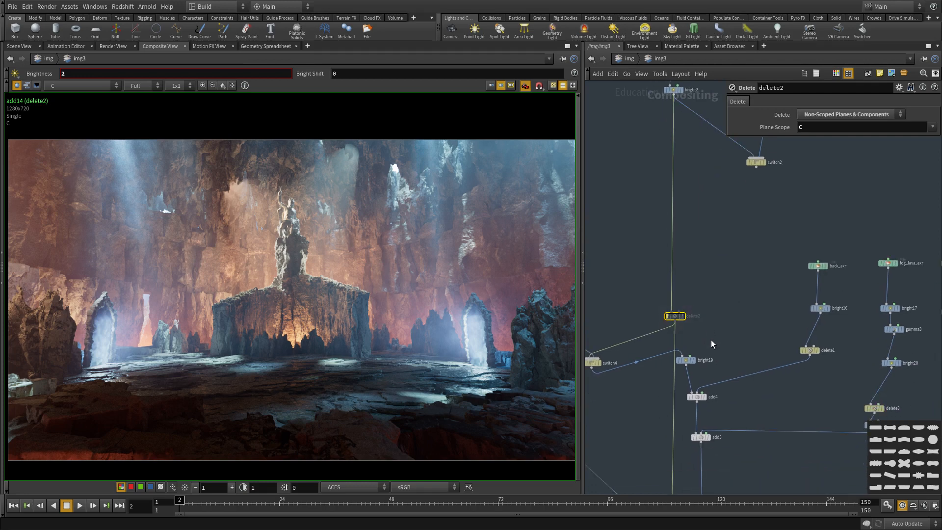
pyautogui.scroll(-3, 711, 339)
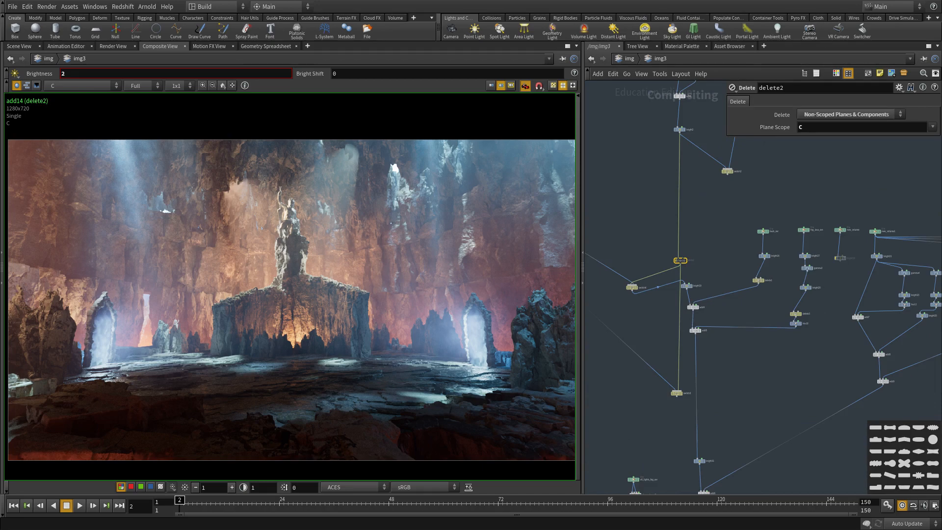
# Save the scene and align add14 directly beneath add13.
pyautogui.moveTo(635, 394); pyautogui.dragTo(615, 121, button='middle')
pyautogui.hotkey('ctrl', 's')
pyautogui.scroll(3, 708, 333)
pyautogui.moveTo(706, 326); pyautogui.dragTo(720, 333)
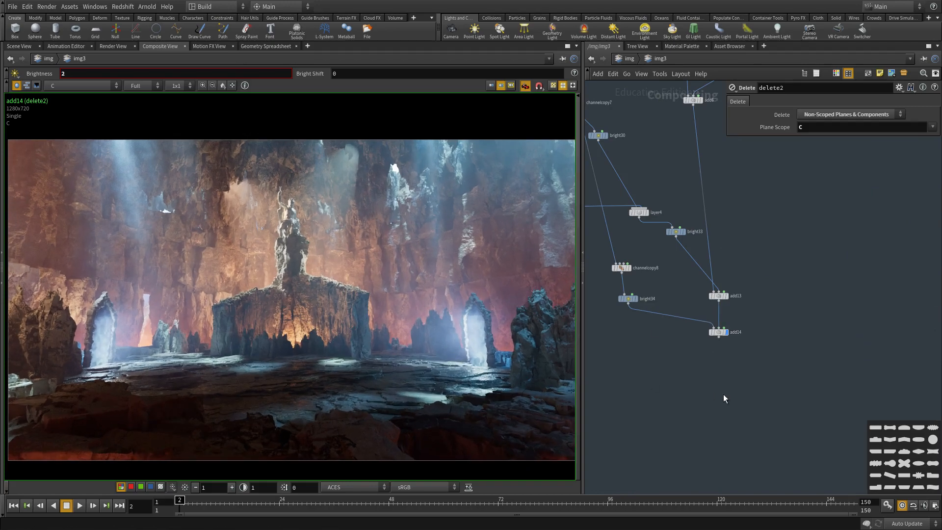
pyautogui.moveTo(701, 377); pyautogui.dragTo(686, 350, button='middle')
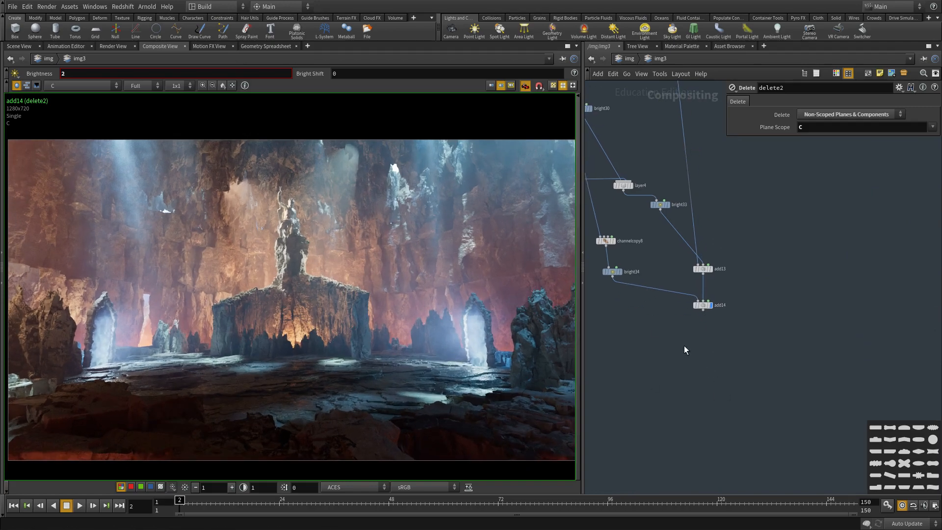
# Review the image planes available on add14, view the P position plane, and return the composite view to plane C.
pyautogui.click(72, 84)
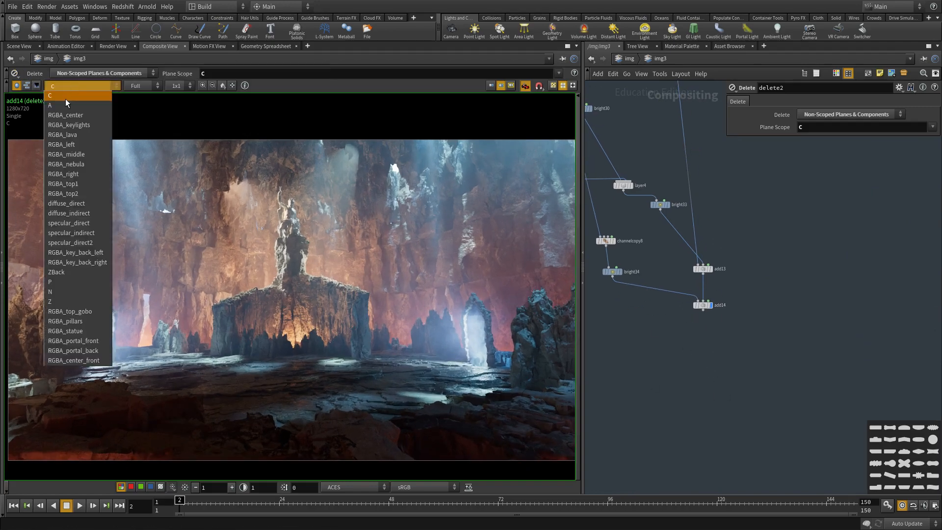
pyautogui.click(155, 303)
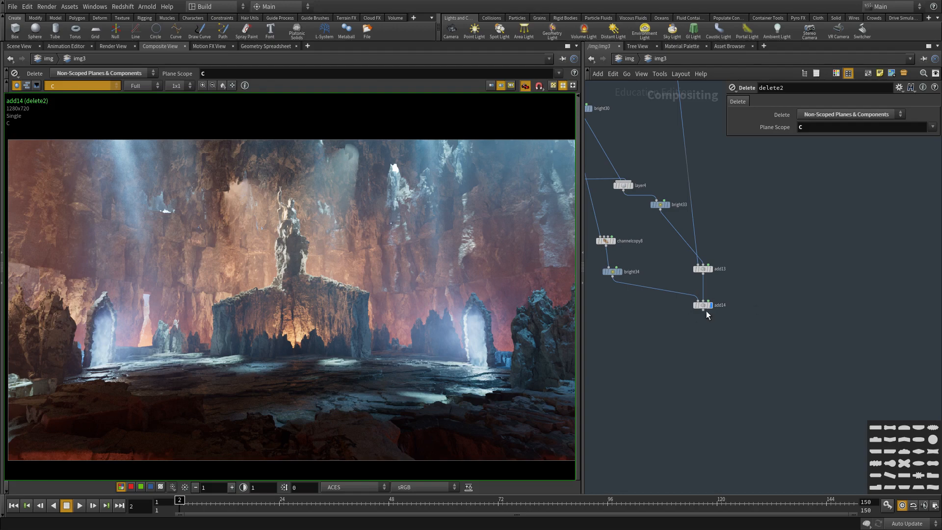
pyautogui.press('pagedown')
pyautogui.press('pagedown')
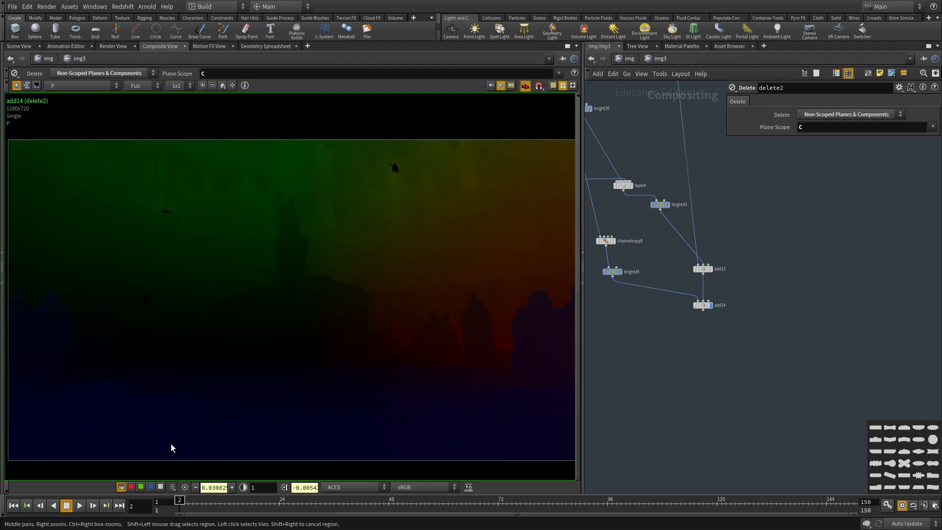
pyautogui.click(77, 88)
pyautogui.click(74, 95)
# Add a Fog node aligned beneath add14 and wire add14's output into its first input.
pyautogui.moveTo(731, 374); pyautogui.dragTo(699, 328, button='middle')
pyautogui.scroll(1, 698, 328)
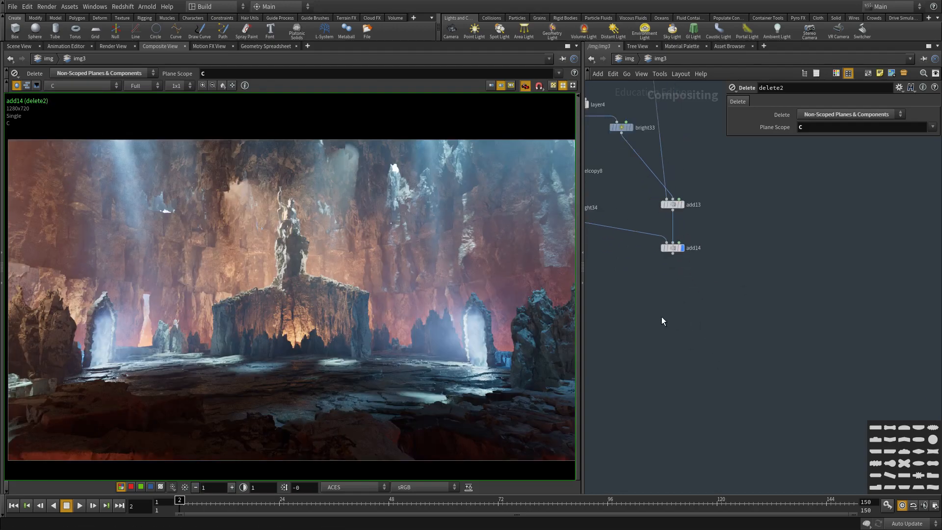
pyautogui.press('Tab')
pyautogui.write('fog')
pyautogui.press('Return')
pyautogui.click(661, 317)
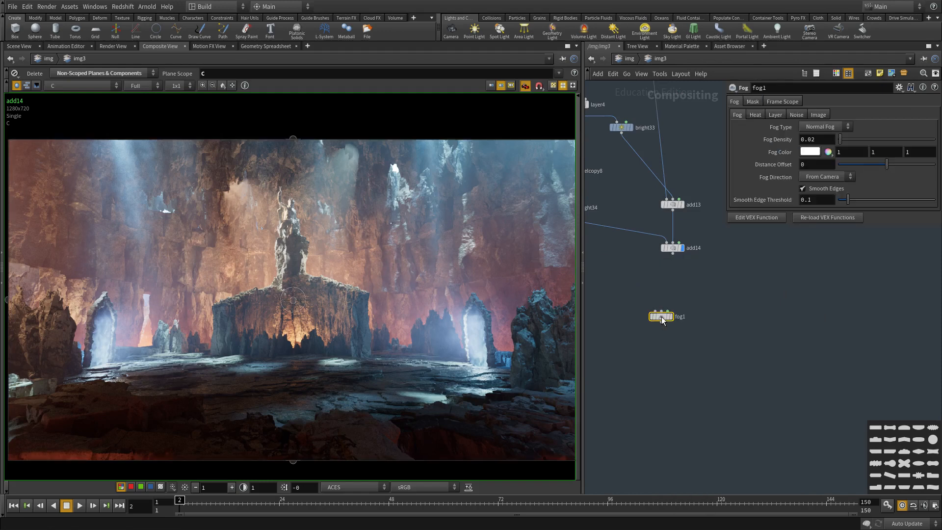
pyautogui.moveTo(662, 317)
pyautogui.mouseDown()
pyautogui.moveTo(686, 310)
pyautogui.moveTo(674, 304)
pyautogui.mouseUp()
pyautogui.scroll(2, 688, 268)
pyautogui.moveTo(688, 269); pyautogui.dragTo(709, 326, button='middle')
pyautogui.click(686, 303)
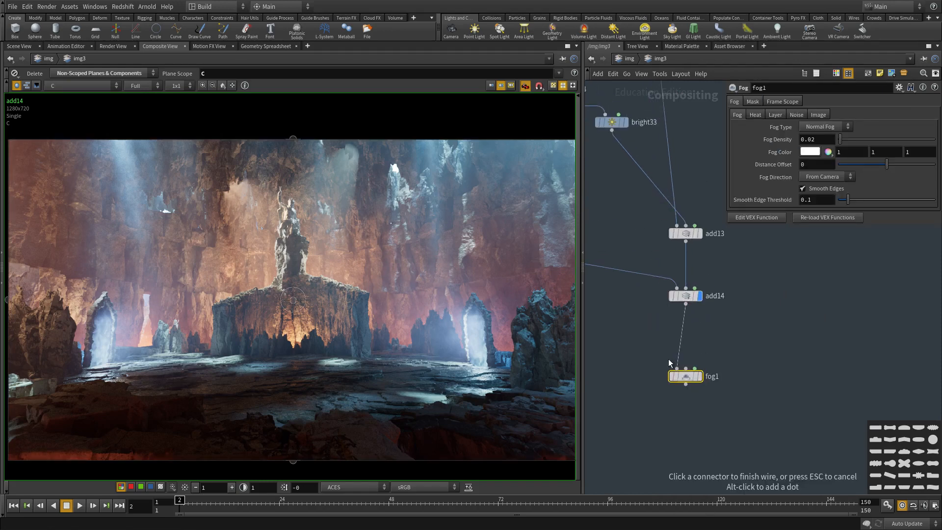
pyautogui.click(677, 368)
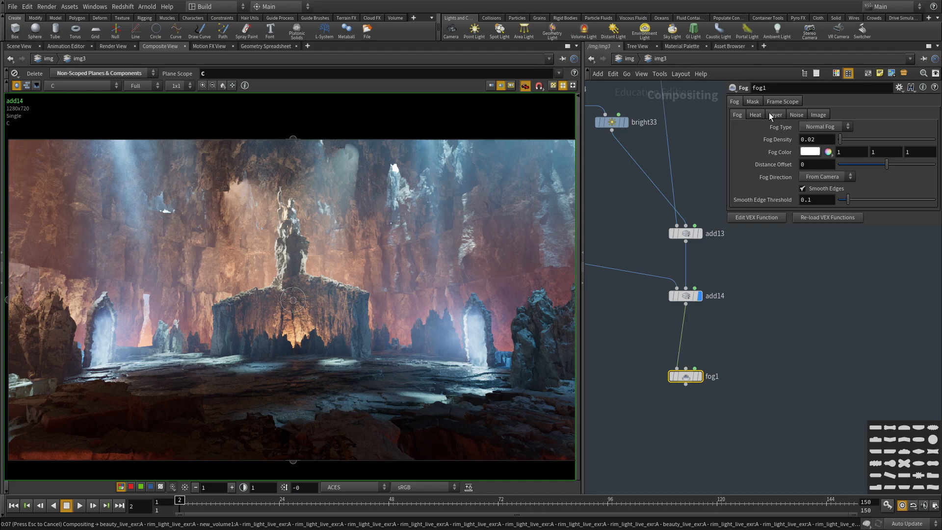
# Display fog1, limit its mask plane scope to C, and resume the interrupted cook in the composite view.
pyautogui.press('Escape')
pyautogui.click(752, 102)
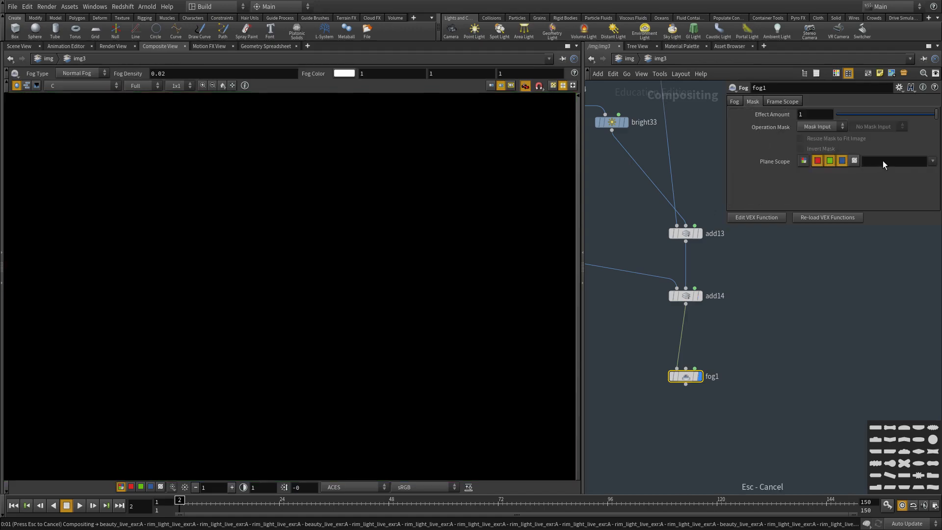
pyautogui.press('Escape')
pyautogui.click(934, 162)
pyautogui.press('Escape')
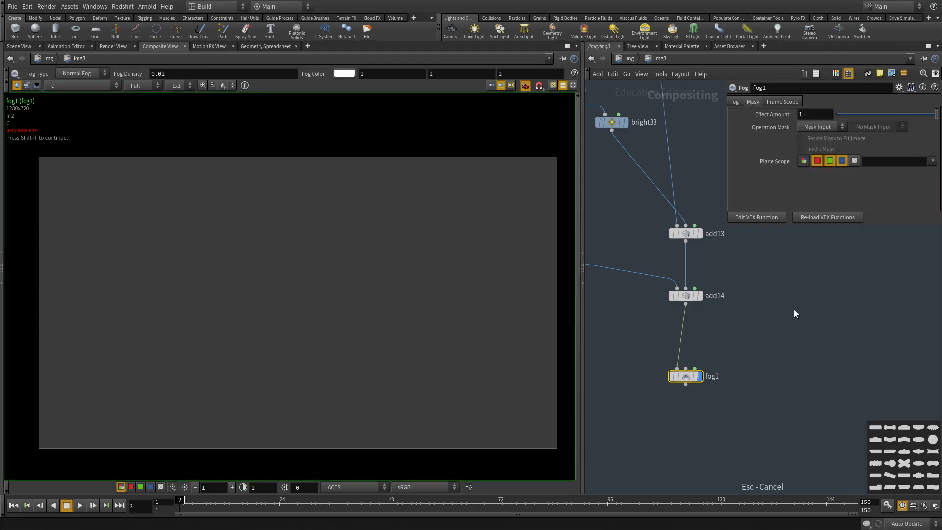
pyautogui.hotkey('shift', 'f')
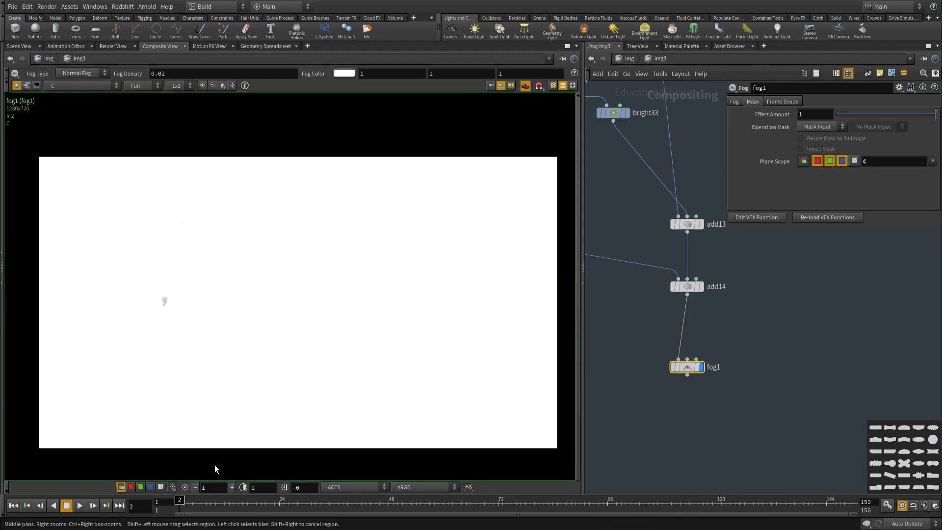
# Lower the composite view's brightness repeatedly to examine the normal fog's depth gradient, and reset the brightness to 1.
pyautogui.click(195, 488)
pyautogui.click(195, 487)
pyautogui.click(195, 488)
pyautogui.click(195, 487)
pyautogui.click(195, 488)
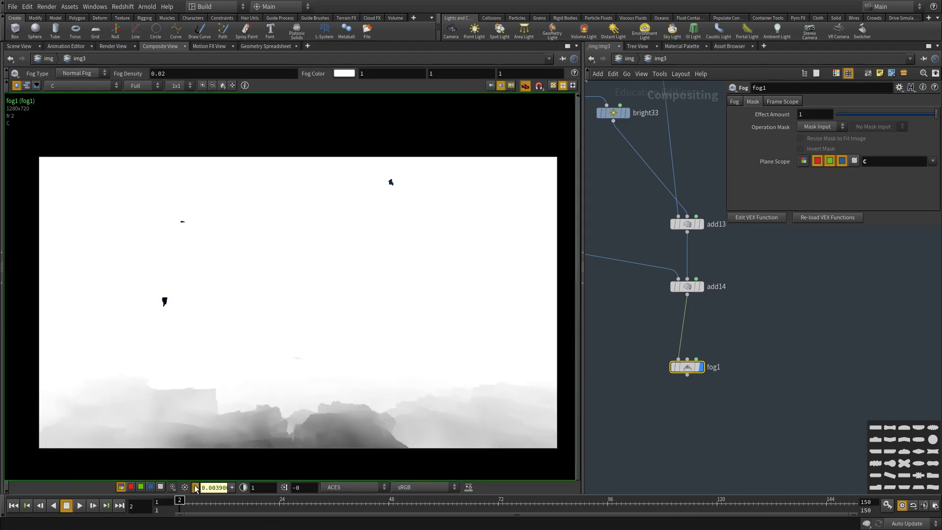
pyautogui.click(195, 488)
pyautogui.click(195, 487)
pyautogui.click(195, 487)
pyautogui.click(195, 487)
pyautogui.click(196, 487)
pyautogui.click(195, 487)
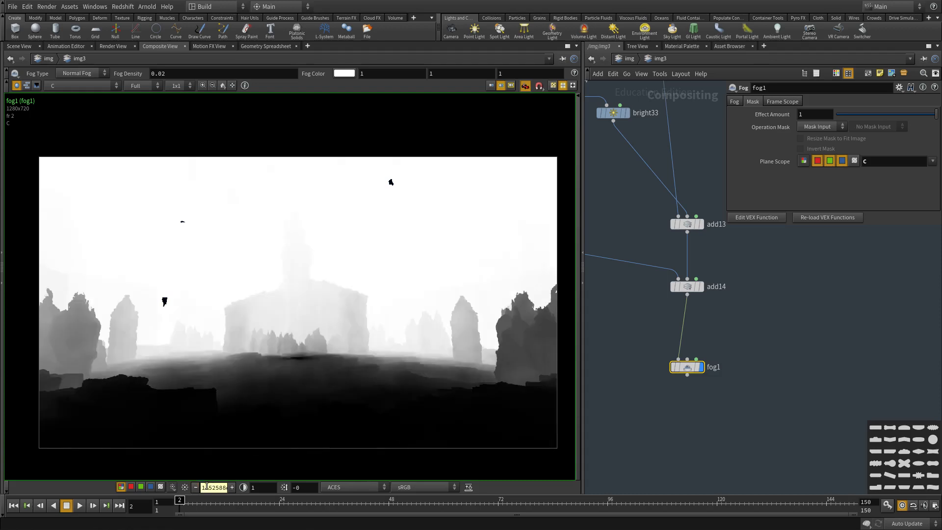
pyautogui.click(195, 487)
pyautogui.click(195, 487)
pyautogui.click(195, 487)
pyautogui.click(195, 487)
pyautogui.click(196, 487)
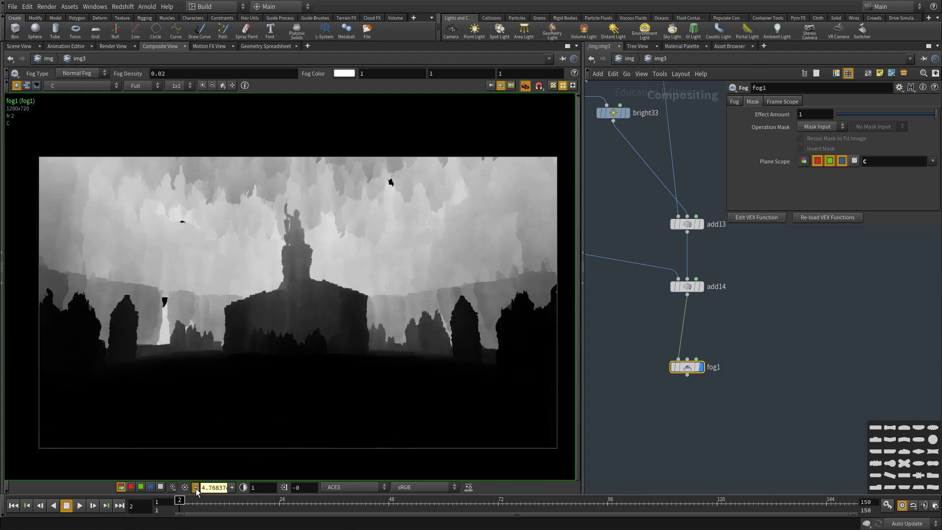
pyautogui.click(195, 487)
pyautogui.click(196, 488)
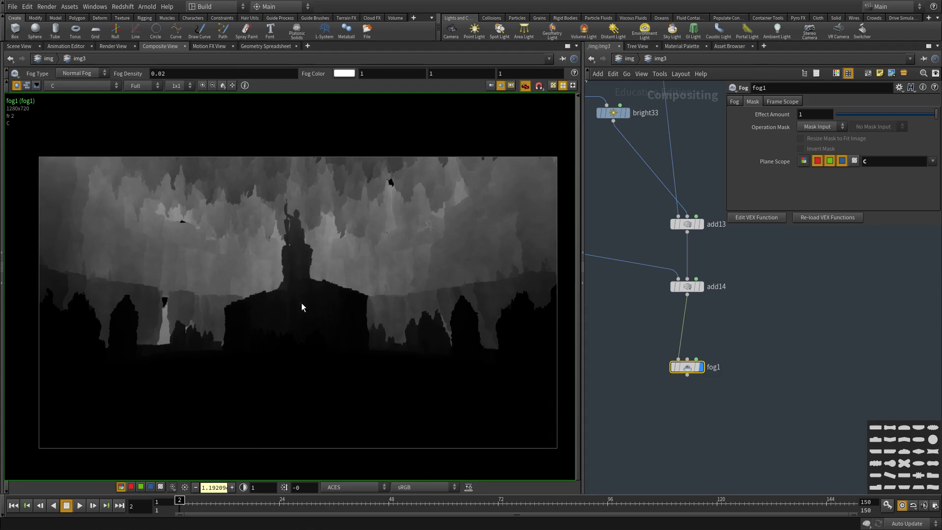
pyautogui.click(195, 487)
pyautogui.click(184, 488)
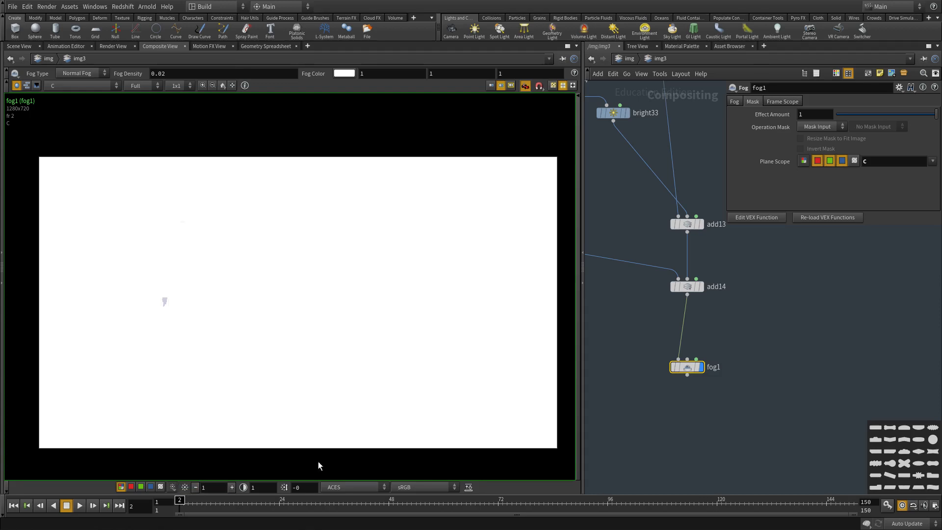
# Change fog1's fog type to Additive Fog.
pyautogui.click(734, 102)
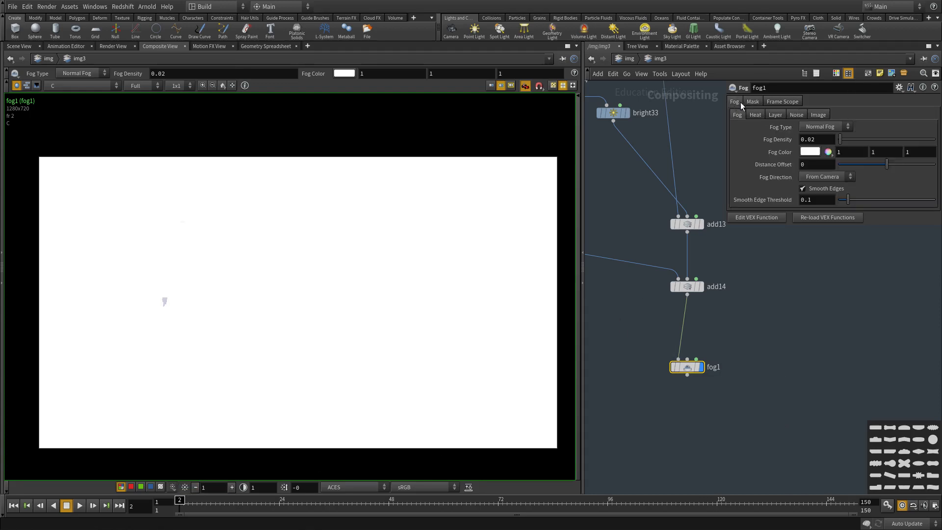
pyautogui.click(819, 127)
pyautogui.click(819, 146)
pyautogui.scroll(-2, 774, 295)
pyautogui.moveTo(689, 344); pyautogui.dragTo(679, 357)
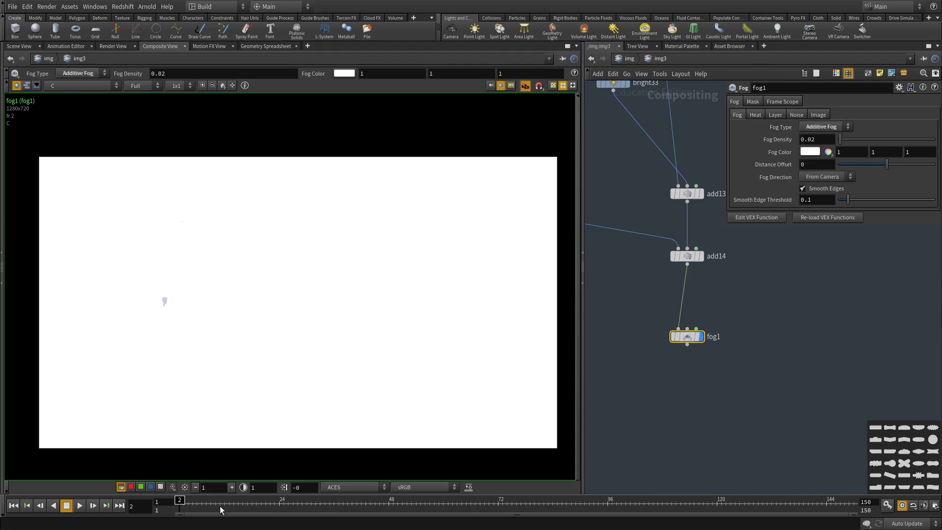
# Darken the composite view in increments to examine how the additive fog spreads through the scene's depth.
pyautogui.click(197, 487)
pyautogui.click(196, 488)
pyautogui.click(197, 487)
pyautogui.click(196, 487)
pyautogui.click(197, 487)
pyautogui.click(196, 487)
pyautogui.click(197, 487)
pyautogui.click(197, 487)
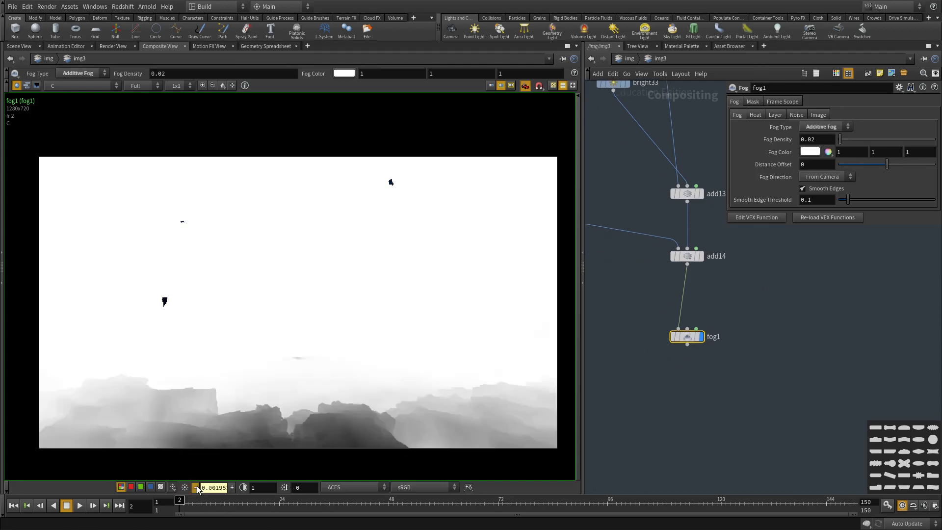
pyautogui.click(196, 487)
pyautogui.click(197, 487)
pyautogui.click(196, 487)
pyautogui.click(196, 487)
pyautogui.click(196, 487)
pyautogui.click(196, 487)
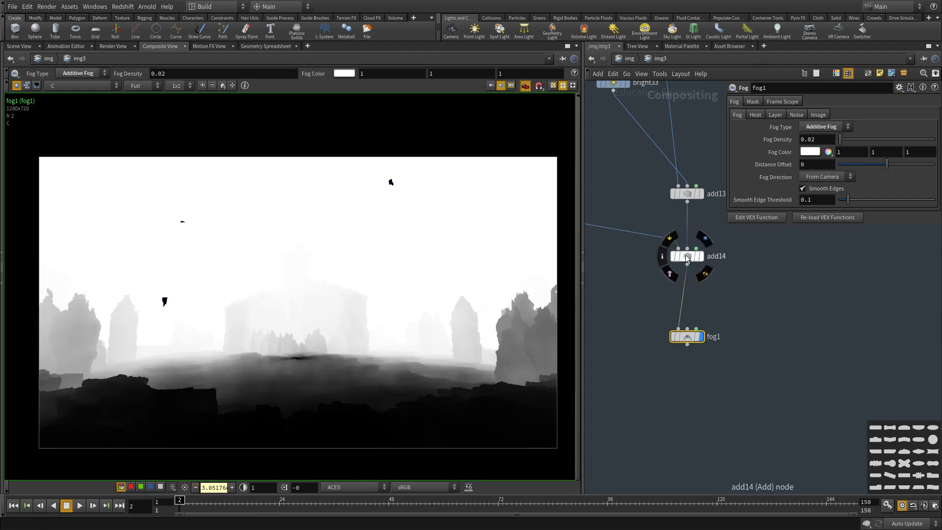
# Display add14 with the view brightness reset to 1, and return to fog1's output for comparison.
pyautogui.click(700, 255)
pyautogui.click(185, 487)
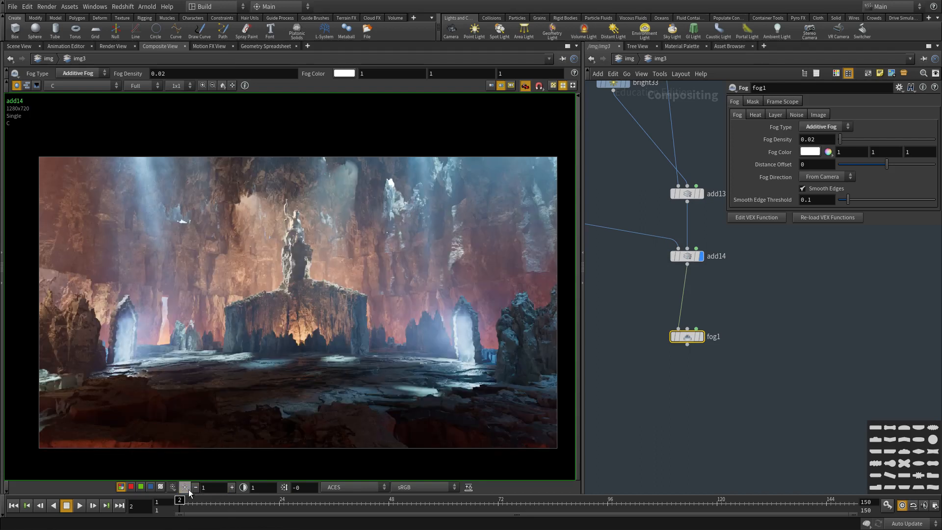
pyautogui.click(701, 337)
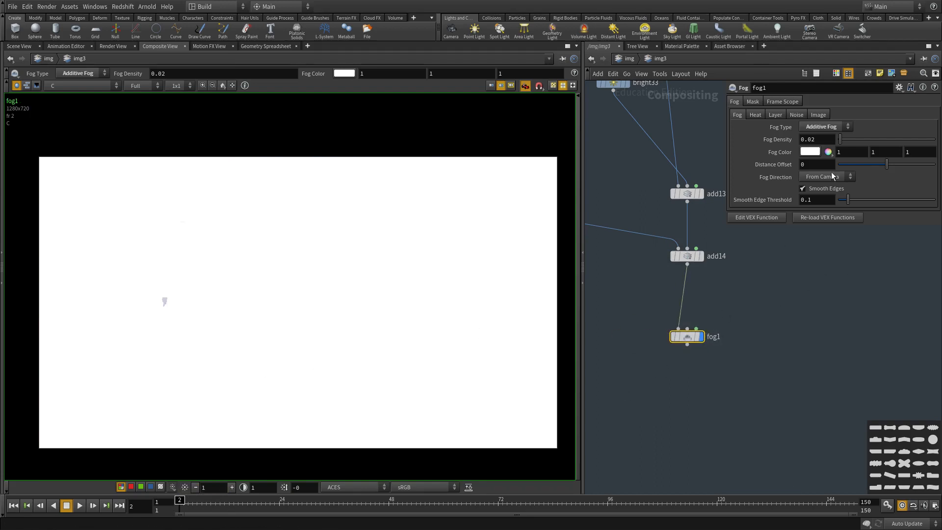
# Review fog1's noise, heat, layer, image and frame scope settings, including the available layering directions.
pyautogui.click(797, 115)
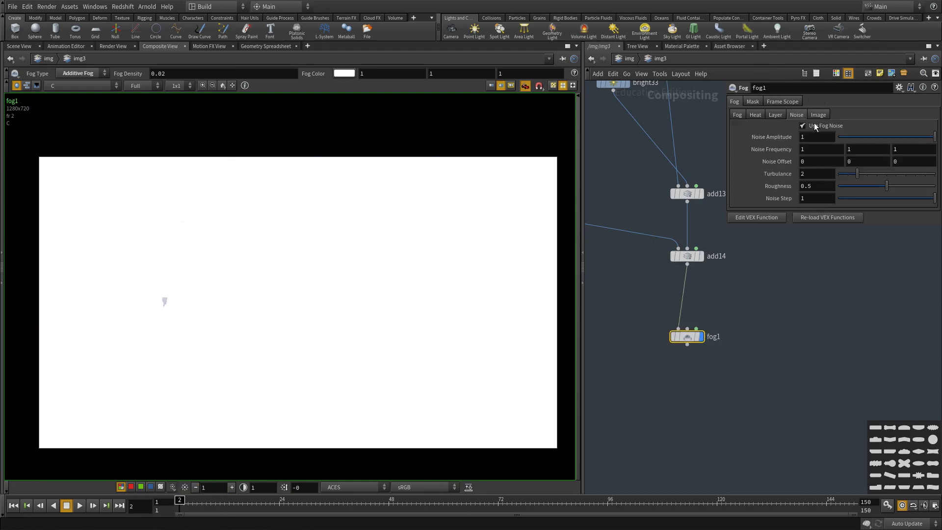
pyautogui.click(775, 115)
pyautogui.click(758, 115)
pyautogui.click(775, 115)
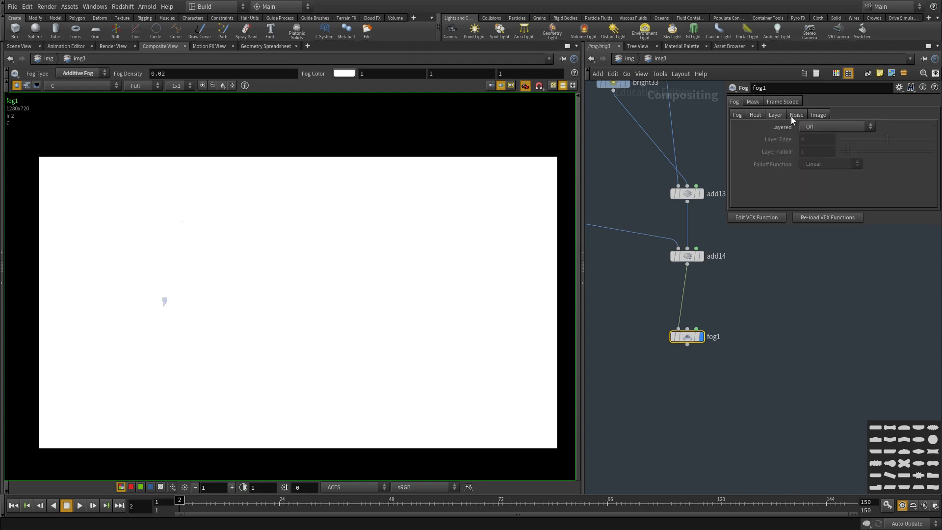
pyautogui.click(796, 115)
pyautogui.click(777, 115)
pyautogui.click(810, 127)
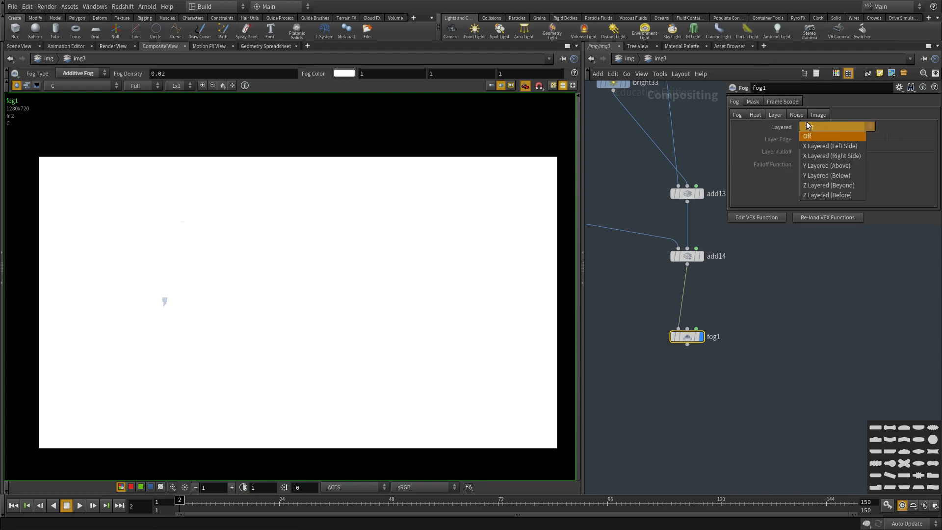
pyautogui.click(809, 126)
pyautogui.click(818, 114)
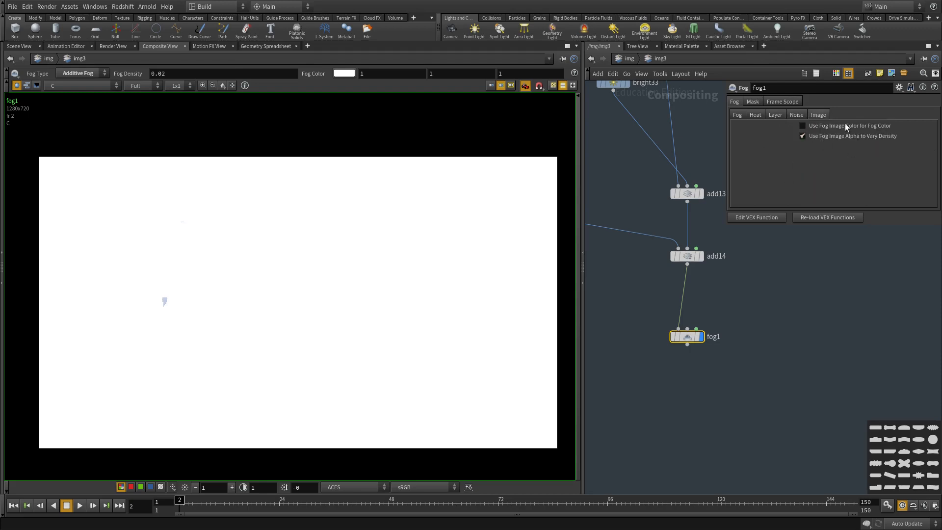
pyautogui.click(761, 101)
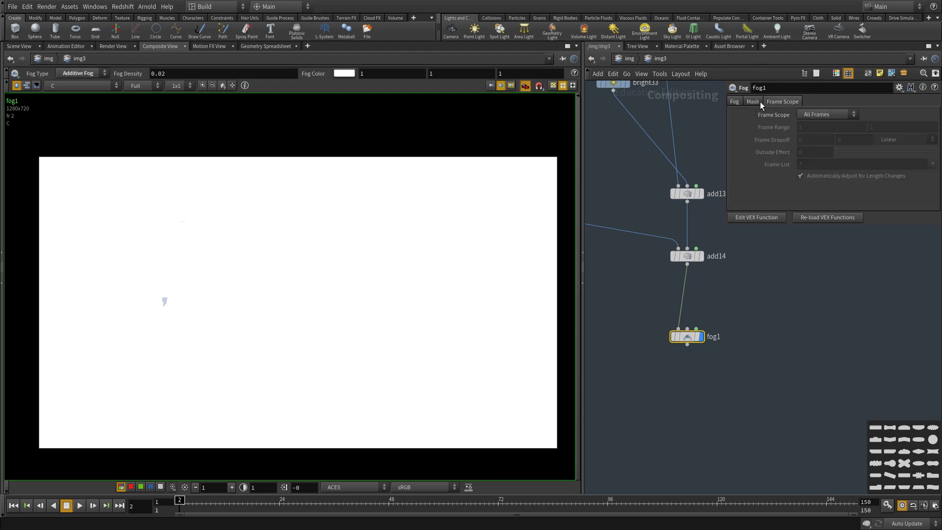
# Reduce fog1's fog density progressively through 0.0002, 2e-06, 2e-07 and 2e-08, and settle on 2e-09.
pyautogui.click(733, 102)
pyautogui.click(738, 116)
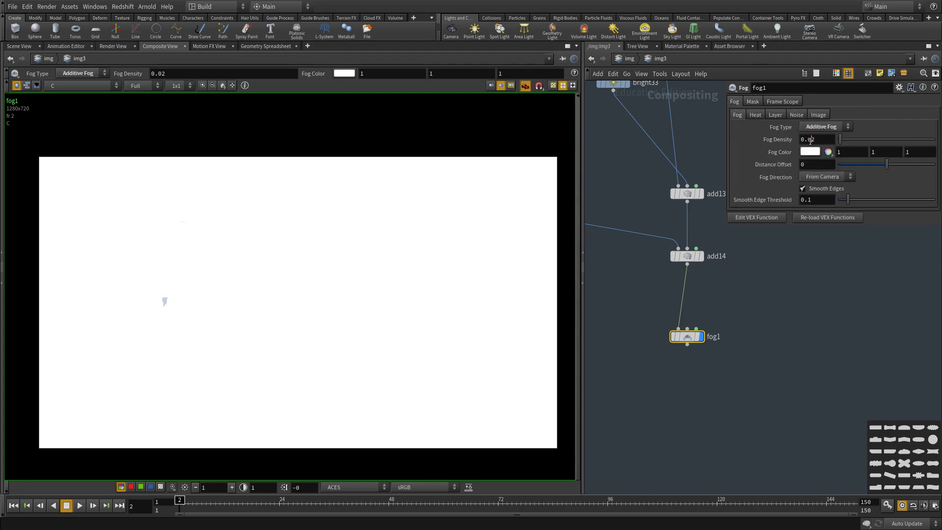
pyautogui.press('Return')
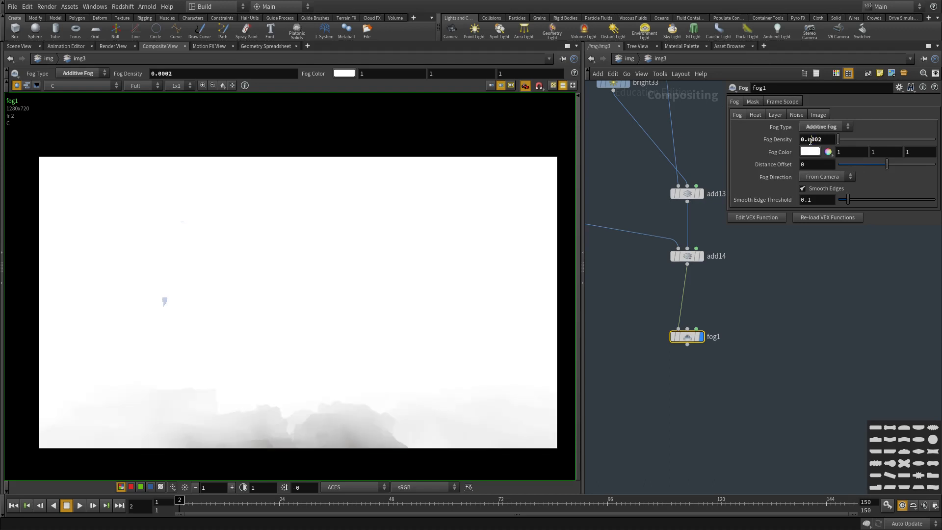
pyautogui.write('0')
pyautogui.press('Return')
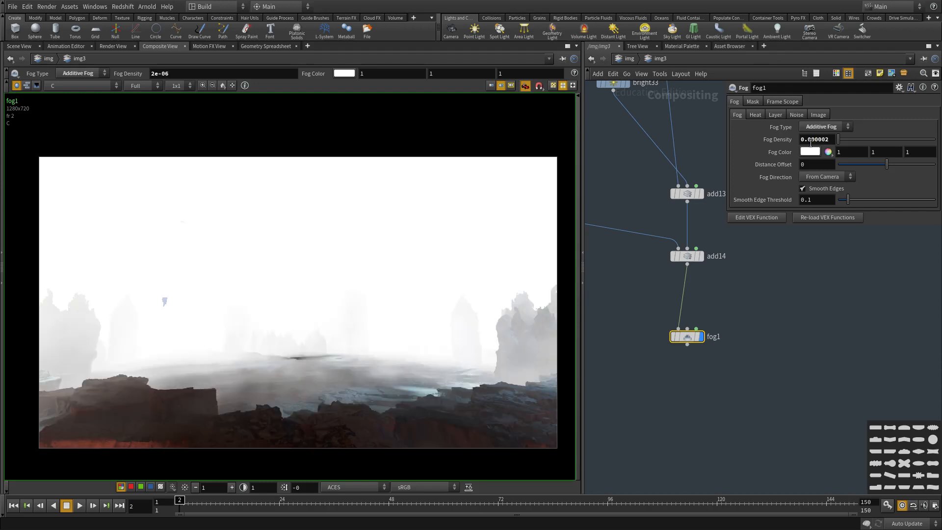
pyautogui.press('Return')
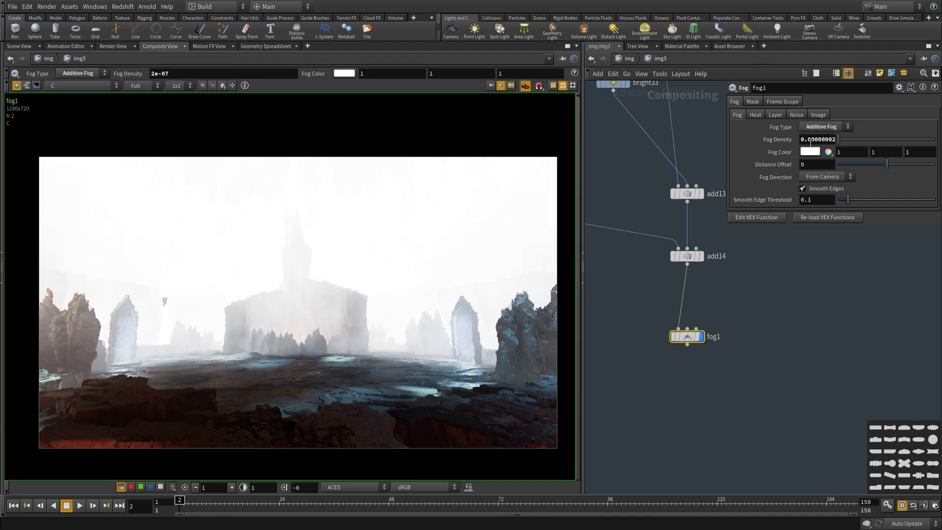
pyautogui.press('Return')
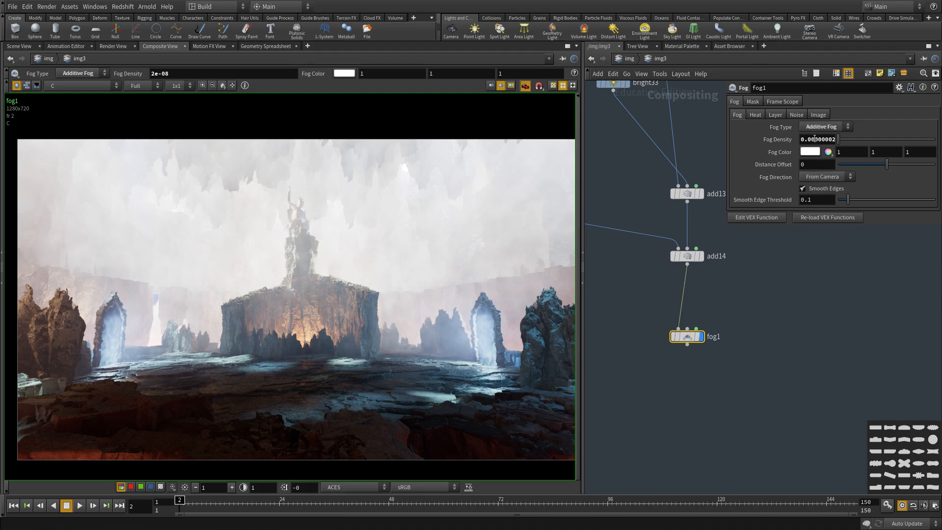
pyautogui.press('Return')
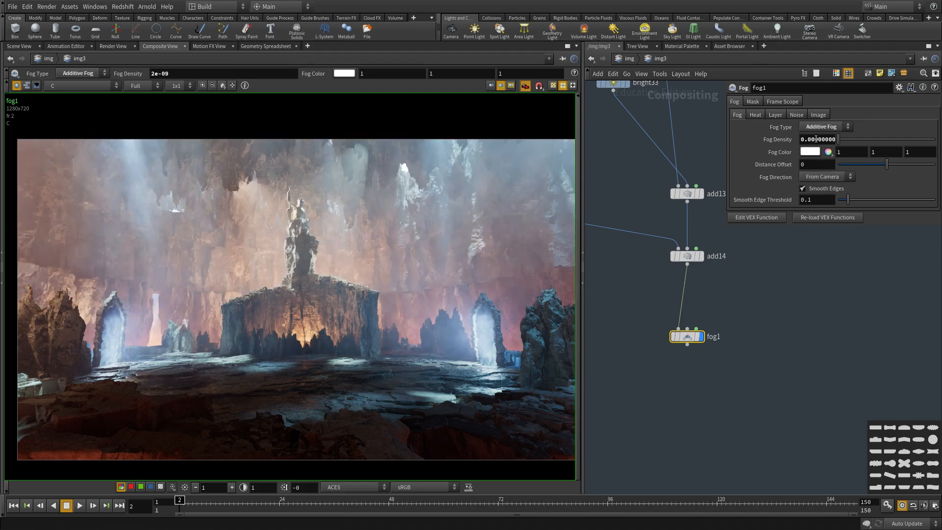
# Set the first two components of fog1's noise frequency to 10, and return to its main fog settings.
pyautogui.click(797, 114)
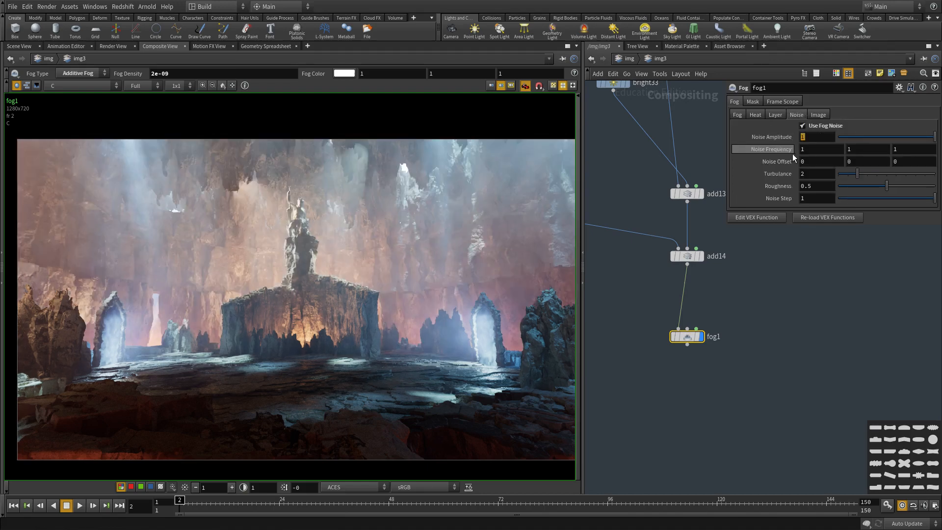
pyautogui.press('Tab')
pyautogui.write('10')
pyautogui.press('Tab')
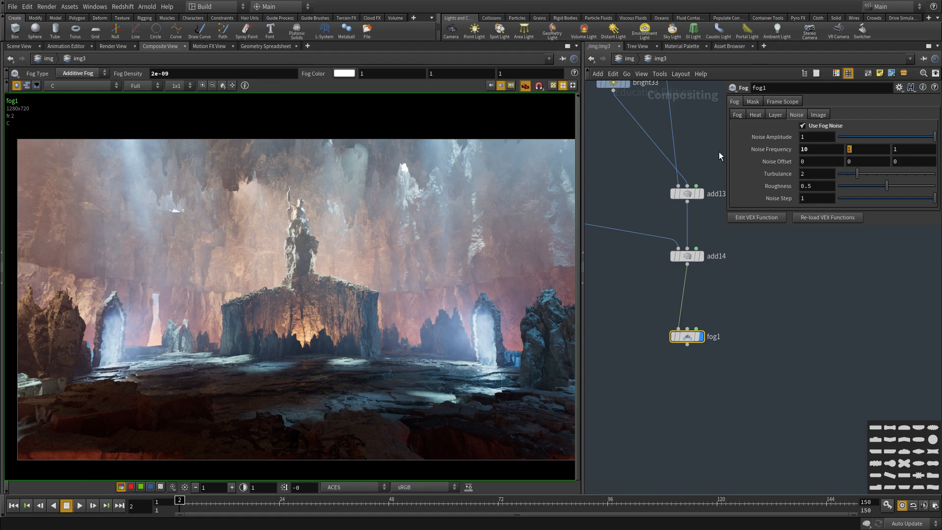
pyautogui.write('10')
pyautogui.press('Return')
pyautogui.click(738, 116)
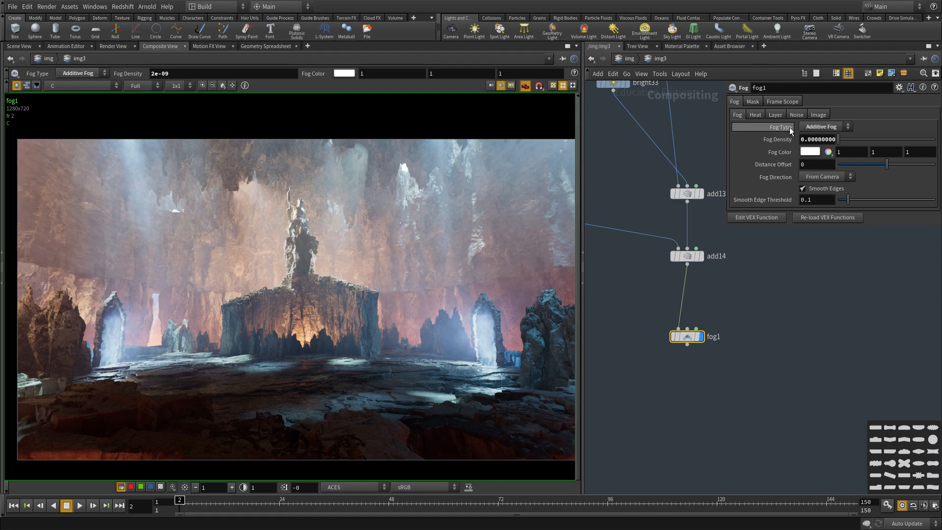
# Switch fog1's fog type to Normal Fog and inspect the effect up close around the portal and central statue.
pyautogui.click(825, 126)
pyautogui.click(819, 140)
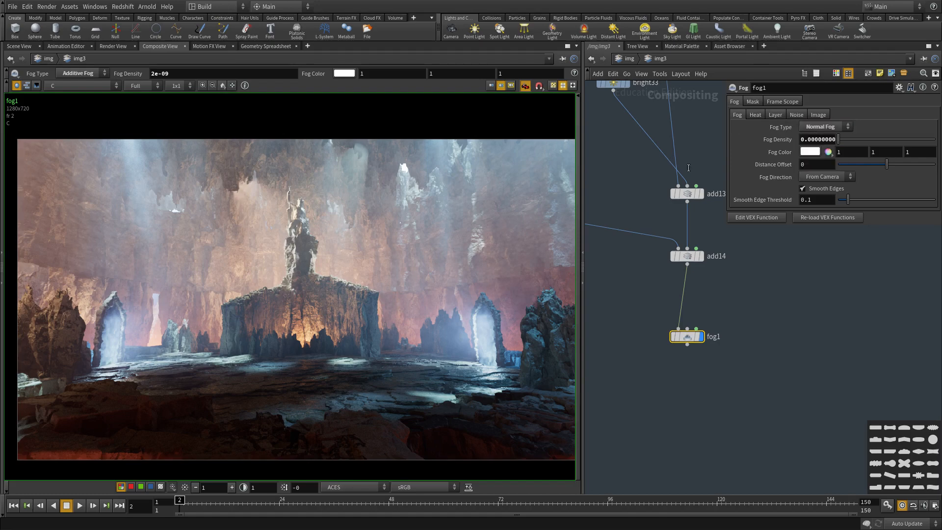
pyautogui.scroll(3, 185, 231)
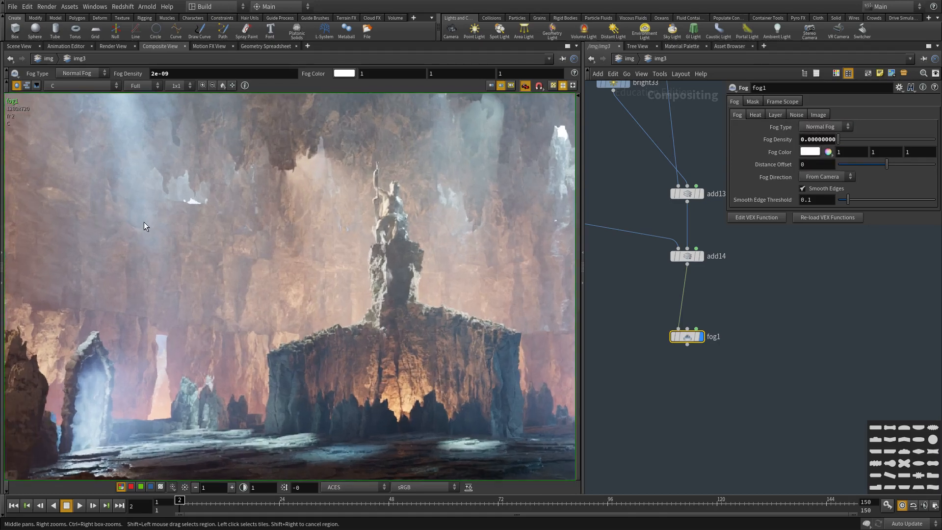
pyautogui.moveTo(143, 226); pyautogui.dragTo(231, 179, button='middle')
# Set the first two components of fog1's noise frequency to 3 and check the result in the image.
pyautogui.click(796, 115)
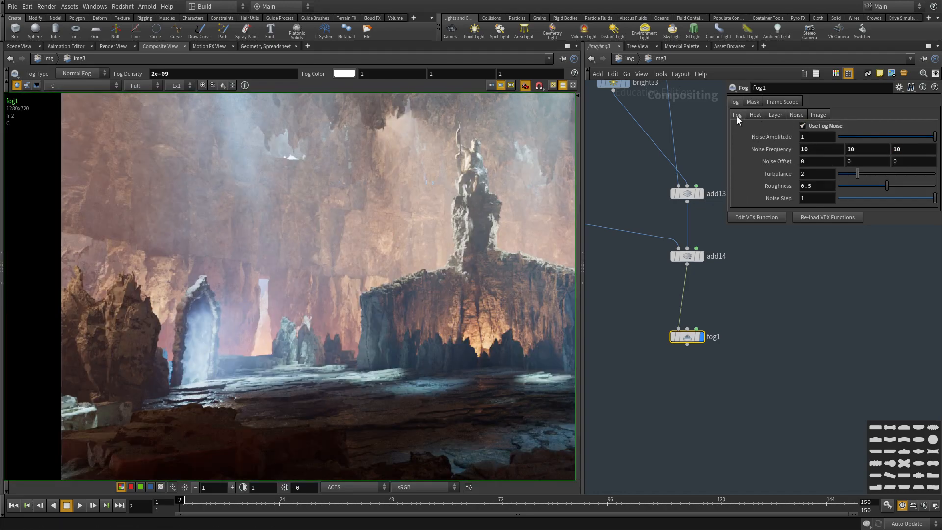
pyautogui.click(738, 115)
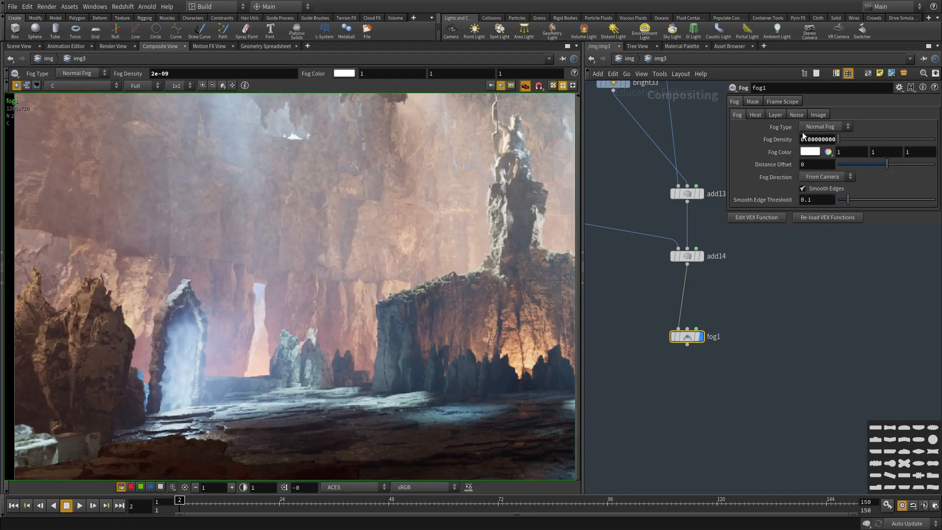
pyautogui.click(805, 115)
pyautogui.moveTo(803, 150); pyautogui.dragTo(735, 143)
pyautogui.write('3')
pyautogui.press('Tab')
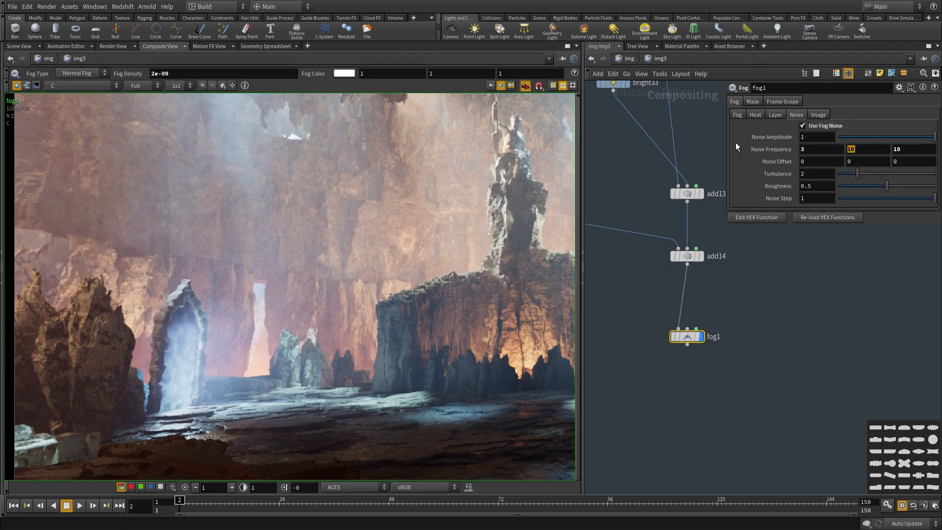
pyautogui.write('3')
pyautogui.press('Tab')
pyautogui.write('3')
pyautogui.press('Return')
pyautogui.hotkey('ctrl', 'z')
pyautogui.scroll(-2, 321, 275)
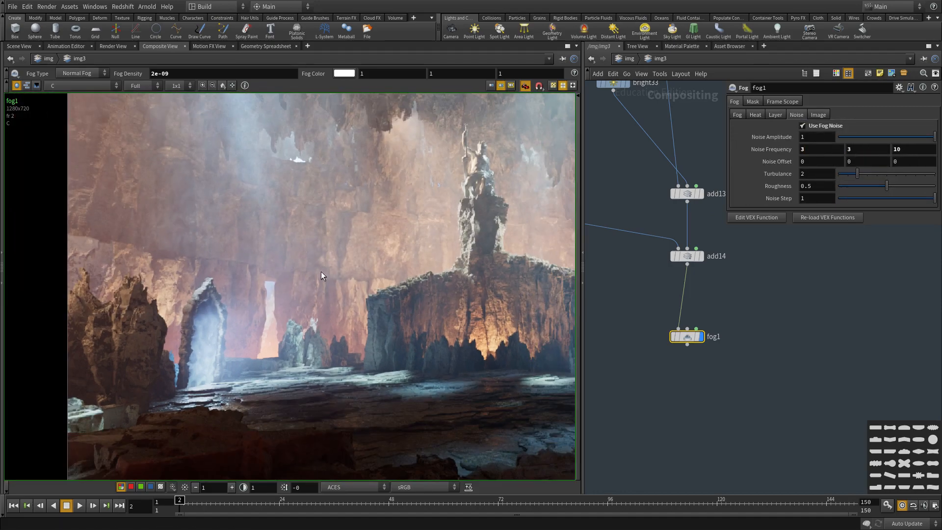
pyautogui.scroll(-2, 254, 242)
pyautogui.moveTo(196, 219); pyautogui.dragTo(205, 244, button='middle')
pyautogui.scroll(2, 255, 190)
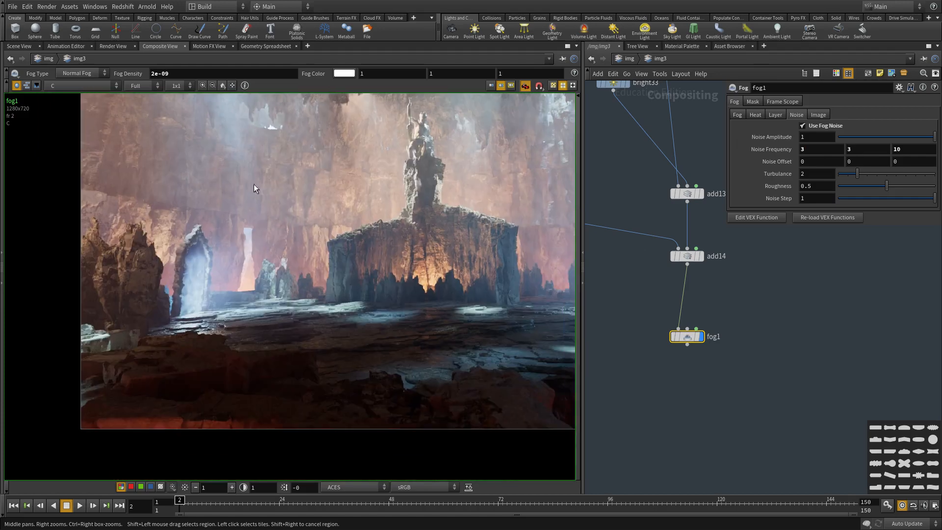
# Set fog1's noise amplitude to 0.5 and view the whole composited frame.
pyautogui.scroll(2, 290, 225)
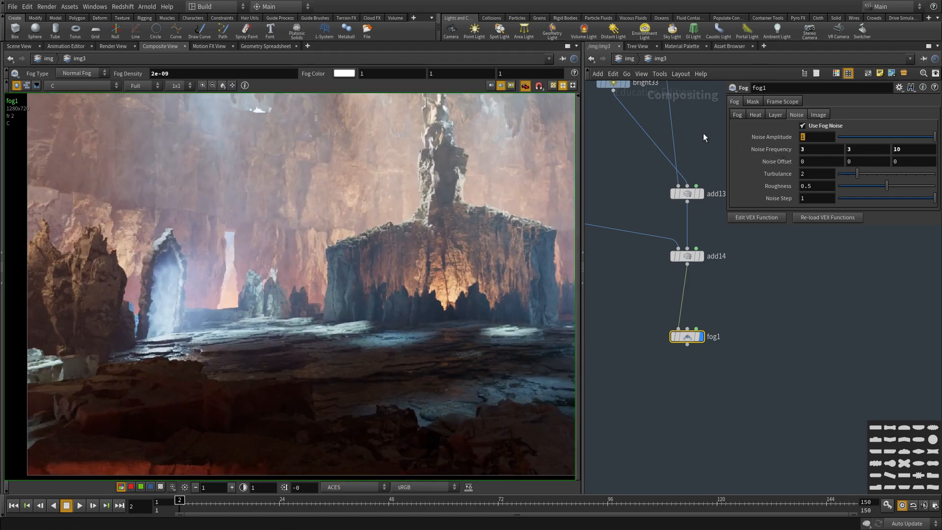
pyautogui.write('.5')
pyautogui.press('Return')
pyautogui.scroll(-2, 325, 221)
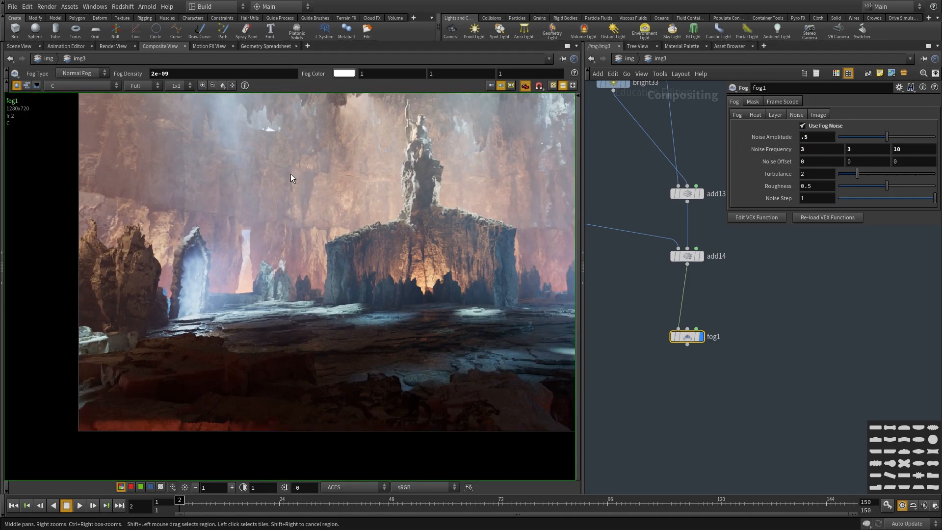
pyautogui.moveTo(295, 222); pyautogui.dragTo(283, 251, button='middle')
pyautogui.scroll(-3, 221, 368)
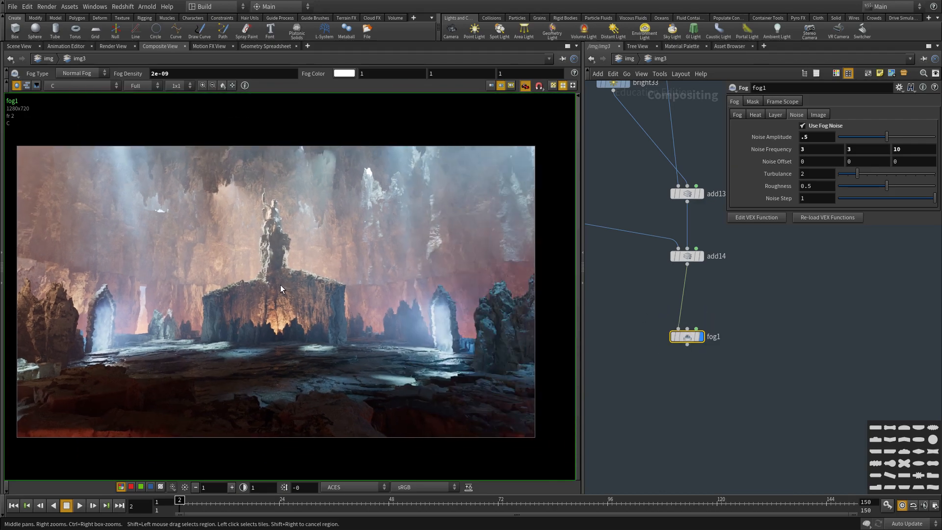
# Examine the fog across the full cave image and close up around the left portal and foreground rocks.
pyautogui.moveTo(281, 285); pyautogui.dragTo(313, 278, button='middle')
pyautogui.scroll(2, 687, 331)
pyautogui.moveTo(782, 343); pyautogui.dragTo(739, 354, button='middle')
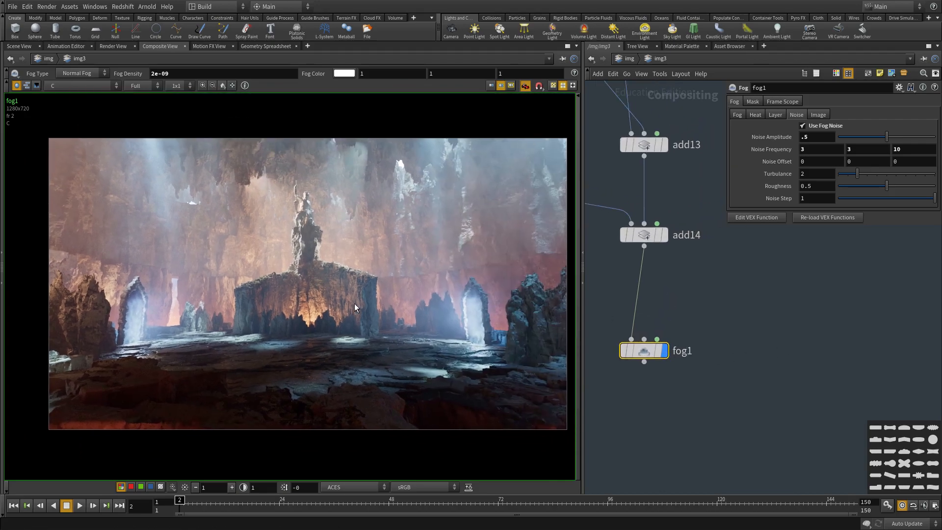
pyautogui.scroll(-2, 354, 307)
pyautogui.scroll(1, 355, 304)
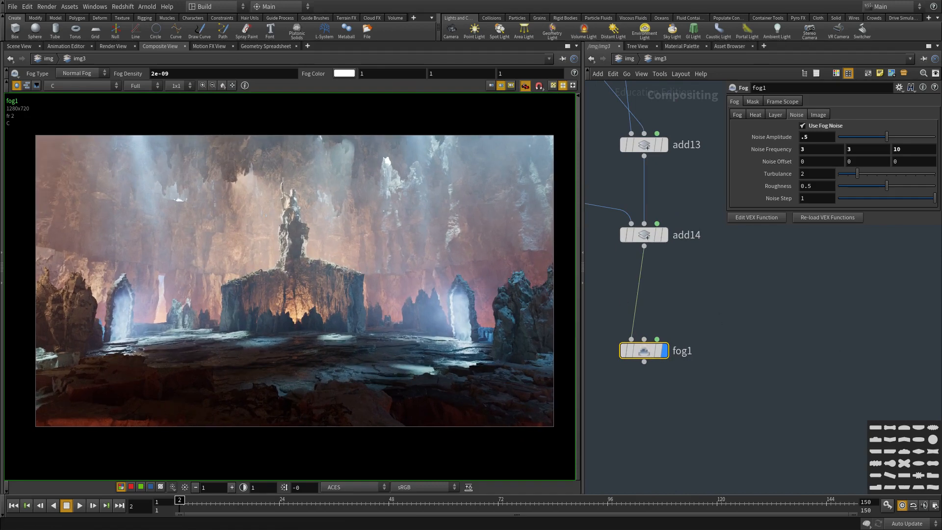
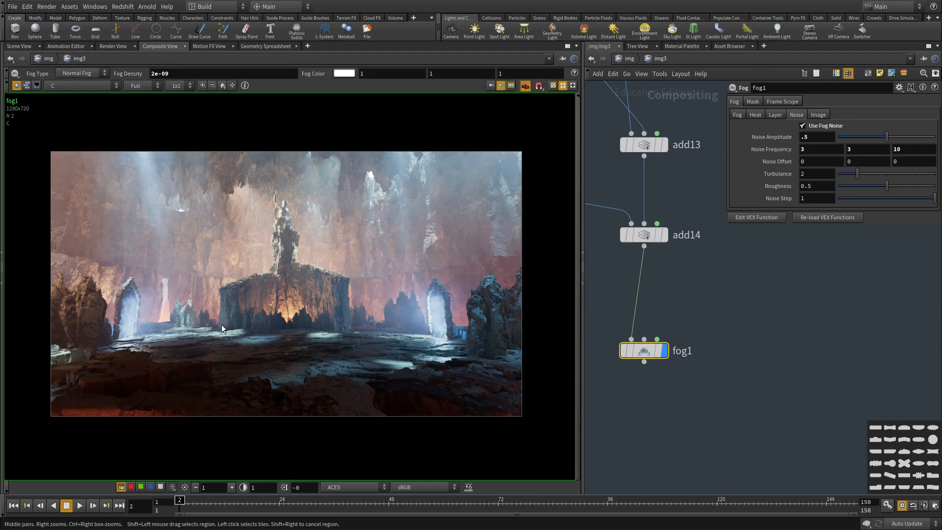
pyautogui.scroll(4, 136, 281)
pyautogui.moveTo(177, 255); pyautogui.dragTo(431, 255, button='middle')
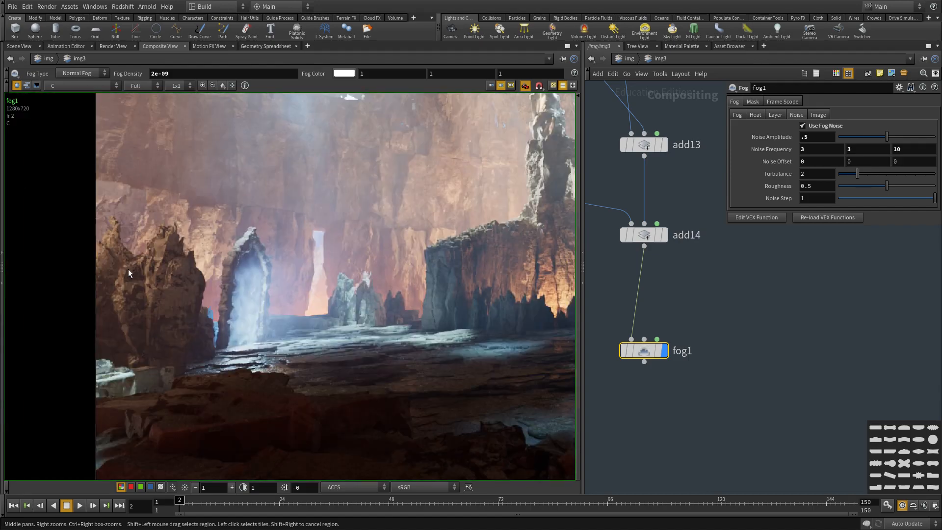
pyautogui.moveTo(135, 330); pyautogui.dragTo(146, 178, button='middle')
pyautogui.scroll(-7, 207, 332)
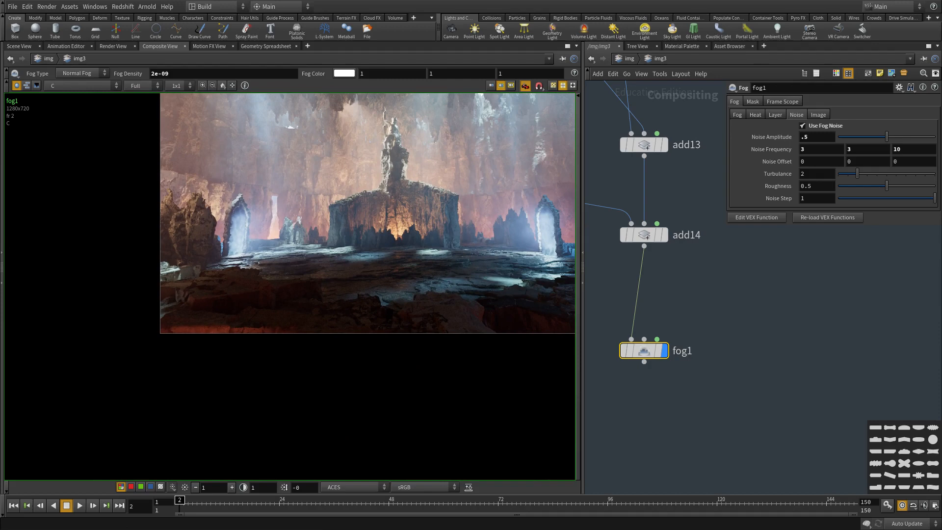
# Add a Radial Blur node below fog1, feed it from fog1's output, and display its result.
pyautogui.moveTo(694, 415); pyautogui.dragTo(705, 334, button='middle')
pyautogui.press('Tab')
pyautogui.write('vel')
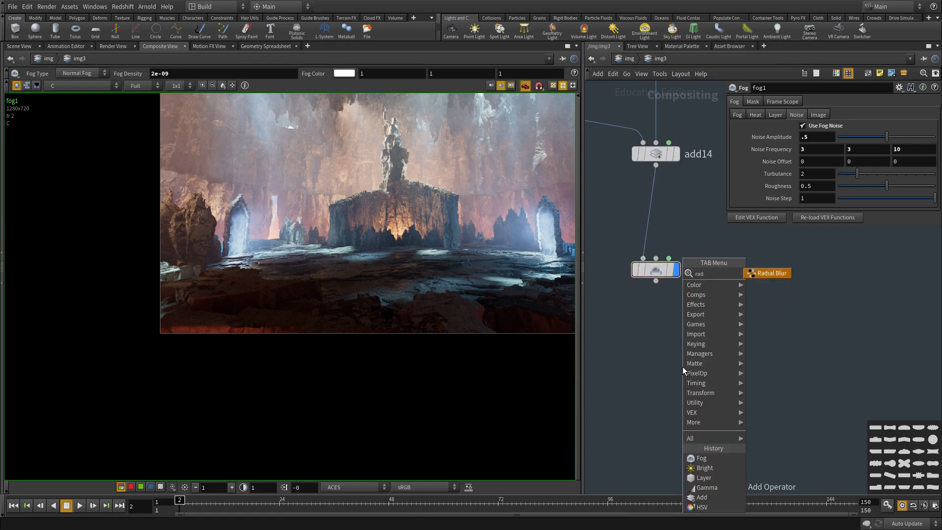
pyautogui.press('Return')
pyautogui.click(682, 368)
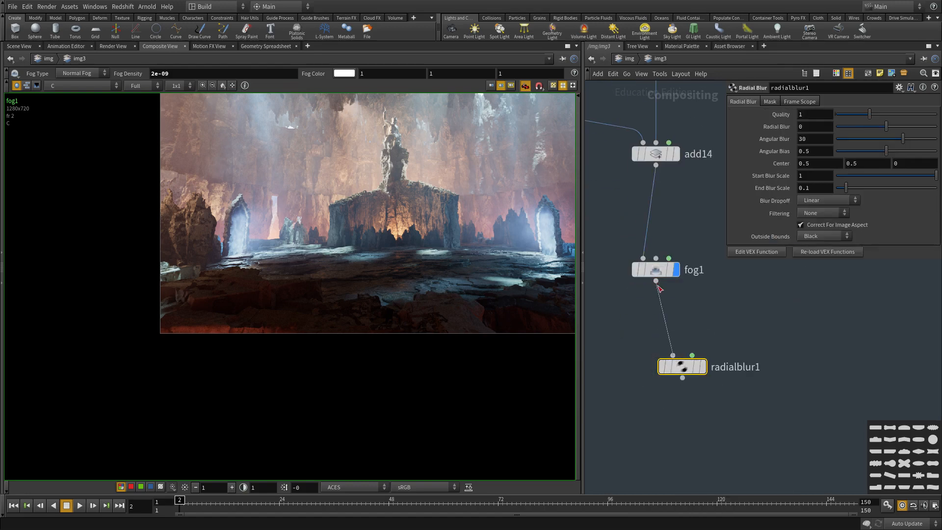
pyautogui.scroll(-3, 419, 241)
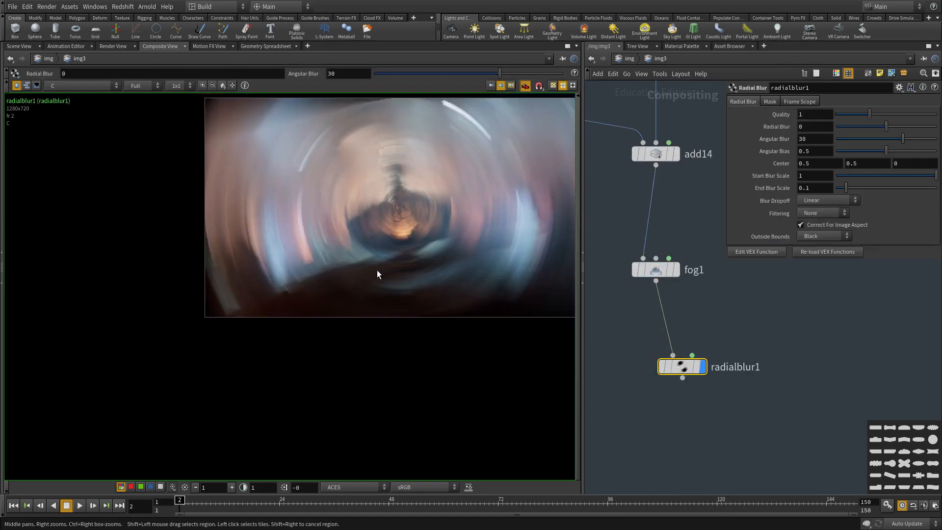
# Try an angular blur of 1 on radialblur1, reset it to 0, and set the radial blur to 1.
pyautogui.scroll(3, 410, 193)
pyautogui.write('01')
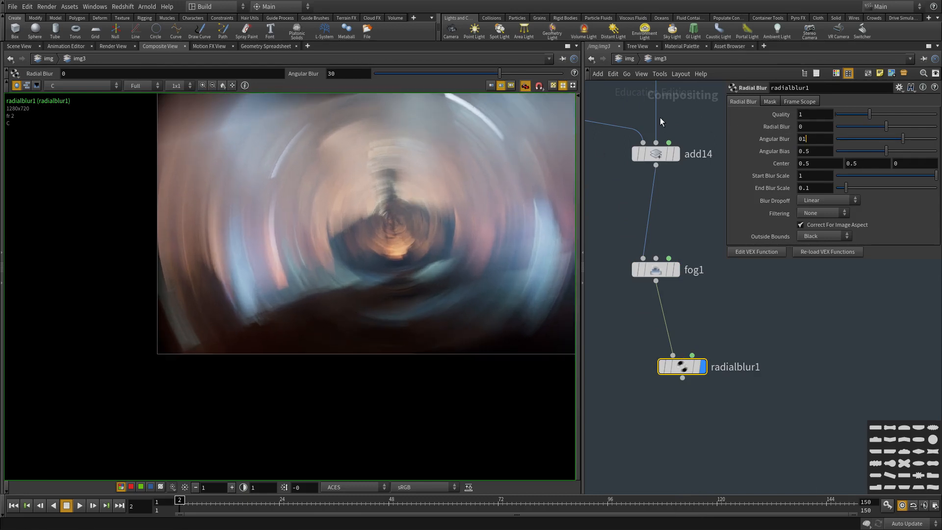
pyautogui.press('Return')
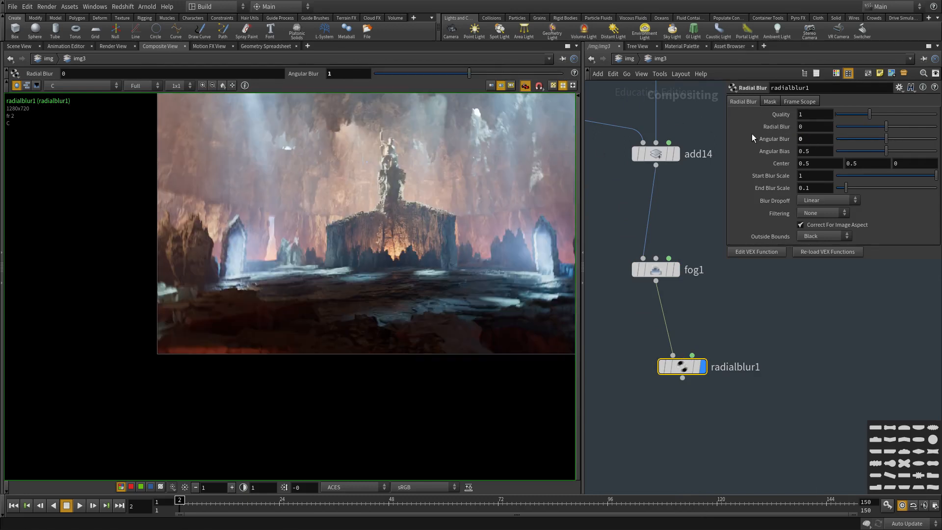
pyautogui.moveTo(799, 128); pyautogui.dragTo(747, 126)
pyautogui.write('1')
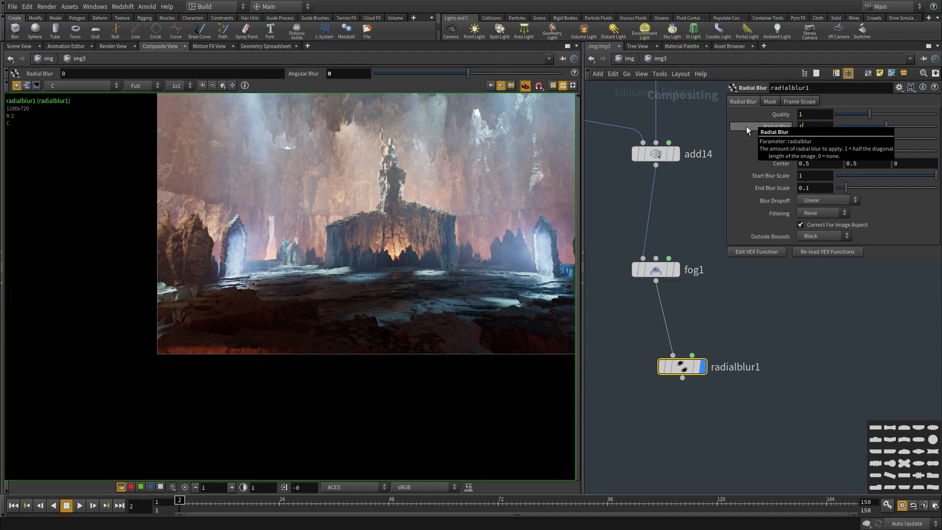
pyautogui.press('Return')
pyautogui.scroll(1, 396, 175)
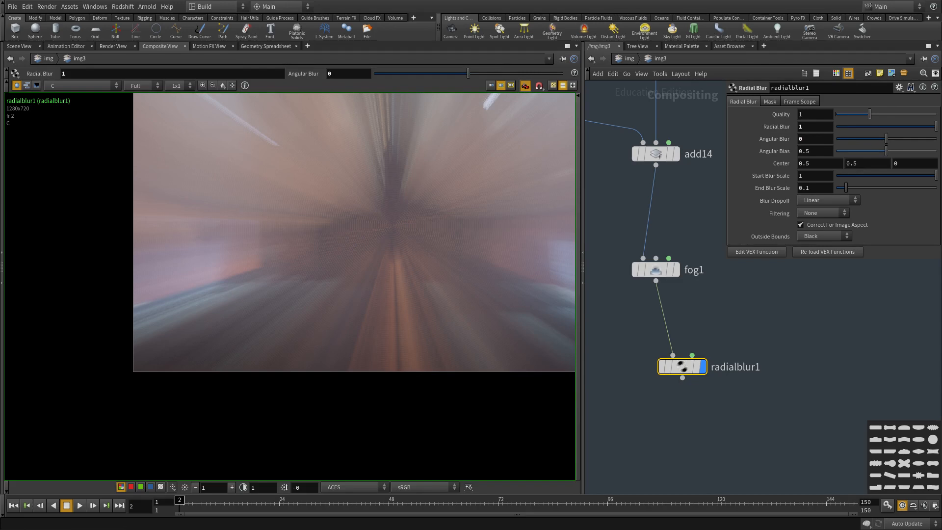
pyautogui.scroll(-4, 711, 334)
pyautogui.hotkey('ctrl', 'v')
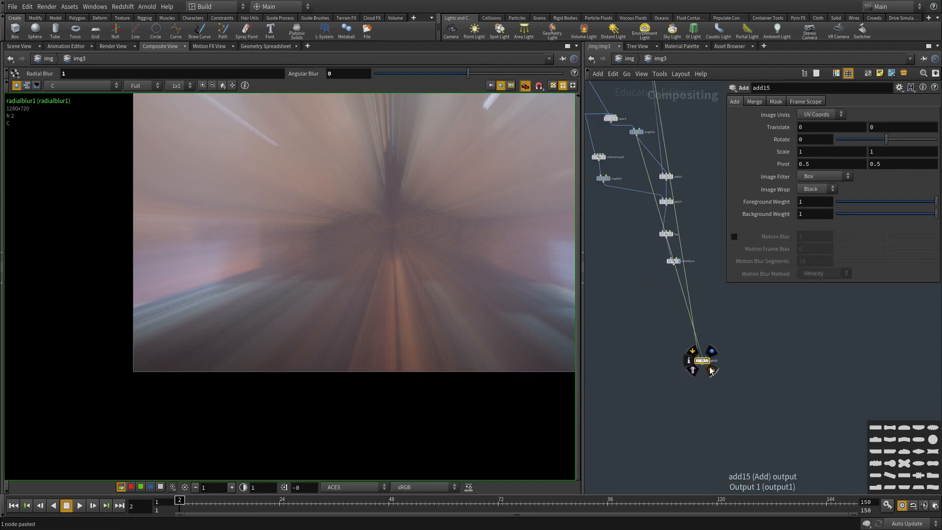
pyautogui.press('Delete')
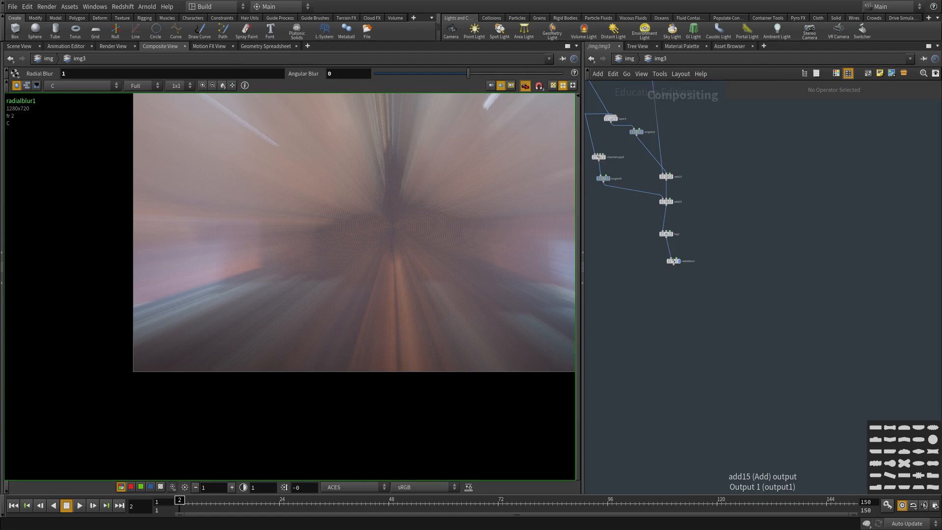
# Paste the copied network of channel copies, radial blurs and ramp, and connect radialblur1's output to fog5's input.
pyautogui.scroll(2, 638, 304)
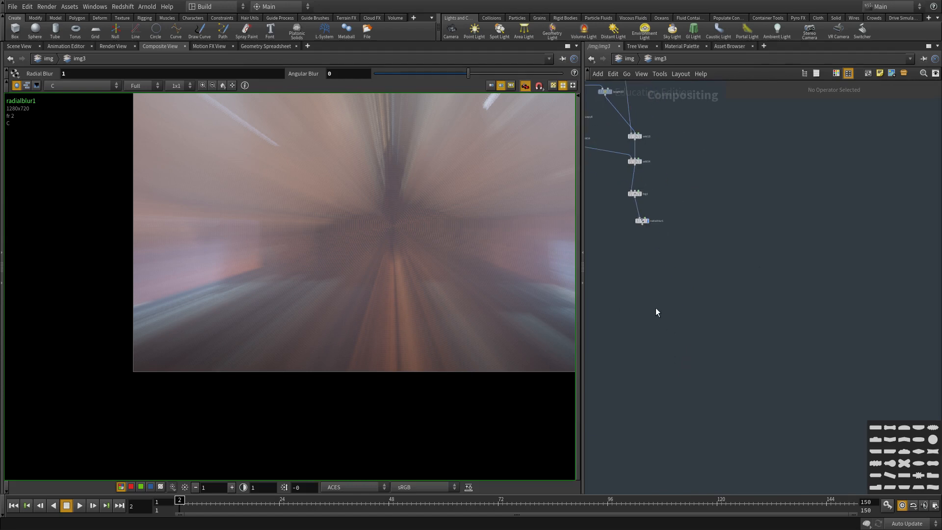
pyautogui.hotkey('ctrl', 'v')
pyautogui.scroll(2, 704, 305)
pyautogui.click(616, 273)
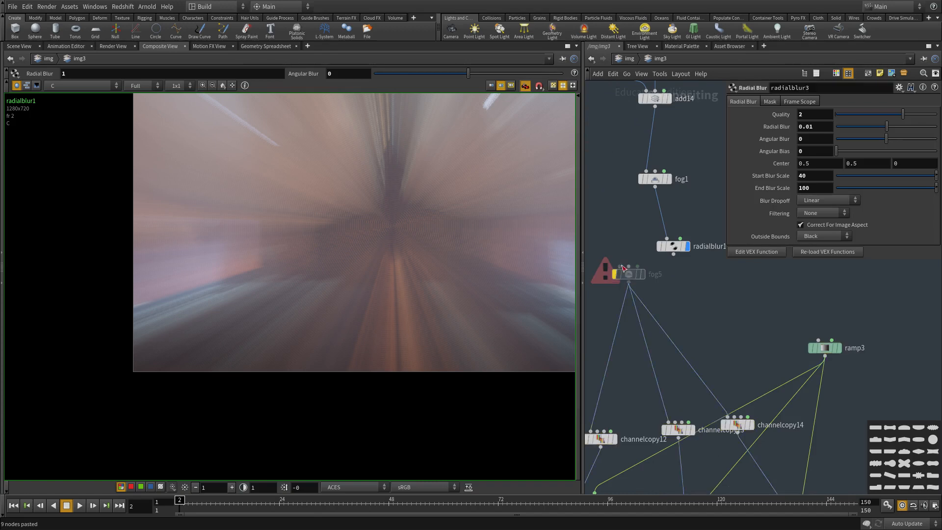
pyautogui.click(674, 254)
pyautogui.click(622, 270)
pyautogui.moveTo(729, 400); pyautogui.dragTo(707, 260, button='middle')
pyautogui.scroll(-2, 716, 269)
pyautogui.moveTo(797, 303); pyautogui.dragTo(756, 394, button='middle')
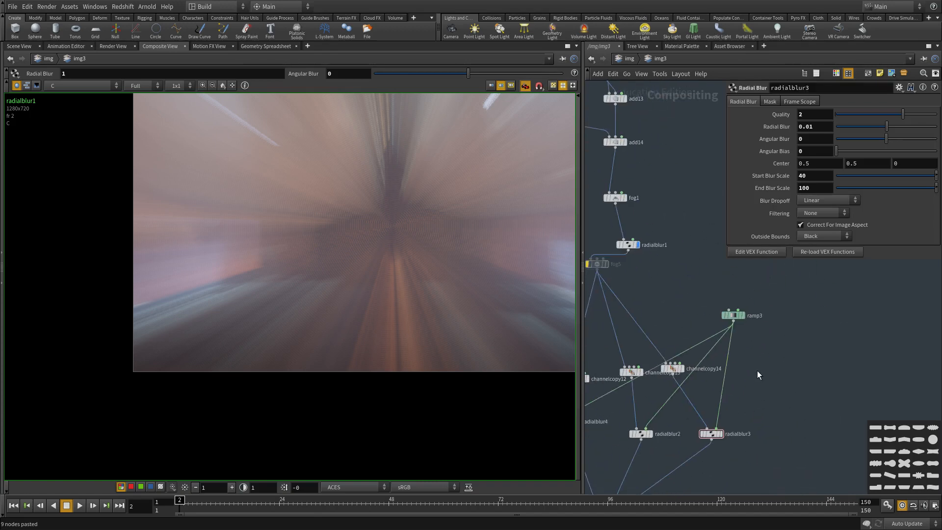
# Display the pasted ramp3 node and inspect its concentric gradient.
pyautogui.click(727, 314)
pyautogui.click(743, 316)
pyautogui.scroll(-10, 352, 305)
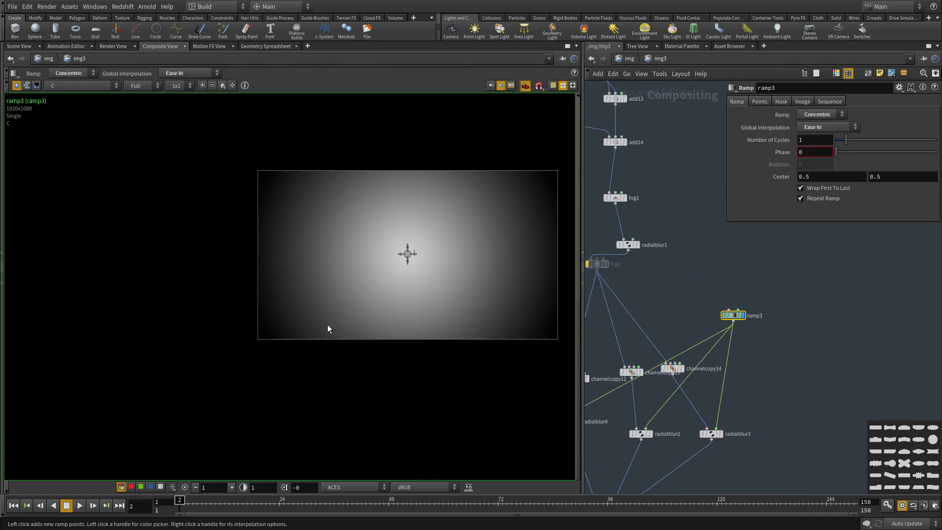
pyautogui.scroll(1, 850, 366)
pyautogui.scroll(2, 850, 367)
pyautogui.moveTo(726, 325); pyautogui.dragTo(763, 364, button='middle')
pyautogui.moveTo(641, 255); pyautogui.dragTo(660, 267, button='middle')
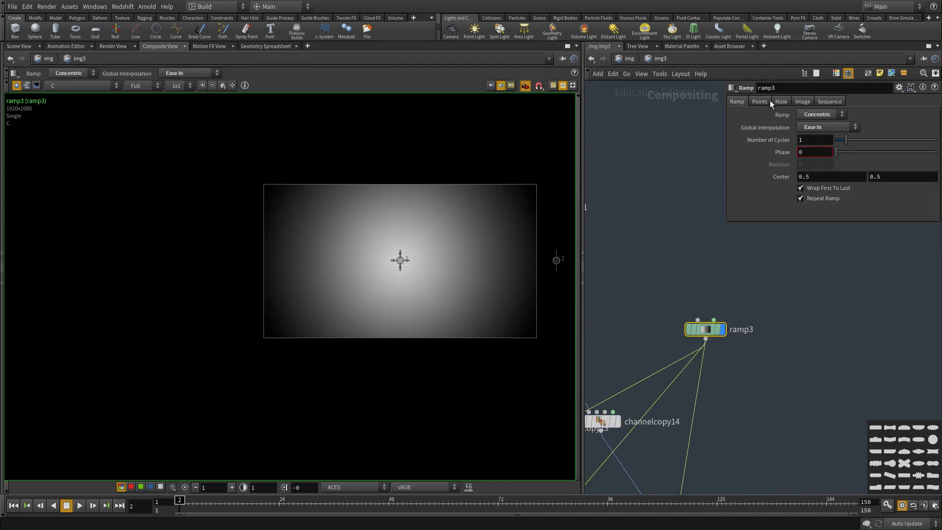
# Override ramp3's image size to 1280 by 720.
pyautogui.click(800, 103)
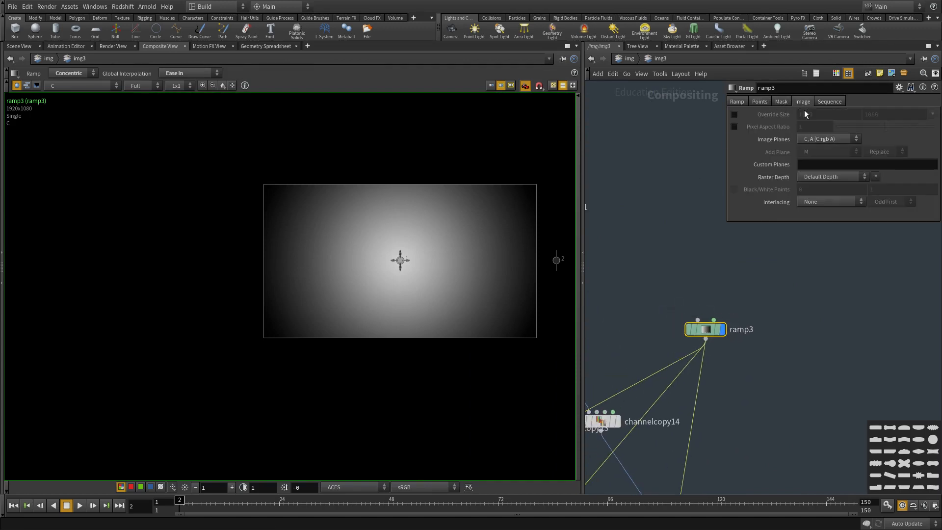
pyautogui.click(735, 114)
pyautogui.moveTo(826, 116); pyautogui.dragTo(662, 93)
pyautogui.write('1280')
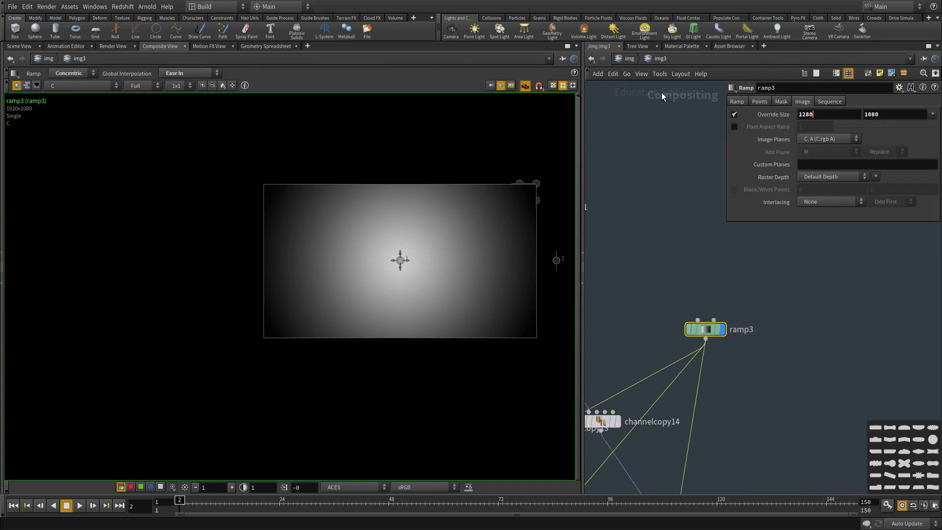
pyautogui.press('Tab')
pyautogui.write('720')
pyautogui.press('Return')
# Display channelcopy12's output and trace its connections from fog5 down through the radial blur branches.
pyautogui.moveTo(754, 382); pyautogui.dragTo(846, 249, button='middle')
pyautogui.scroll(-4, 842, 267)
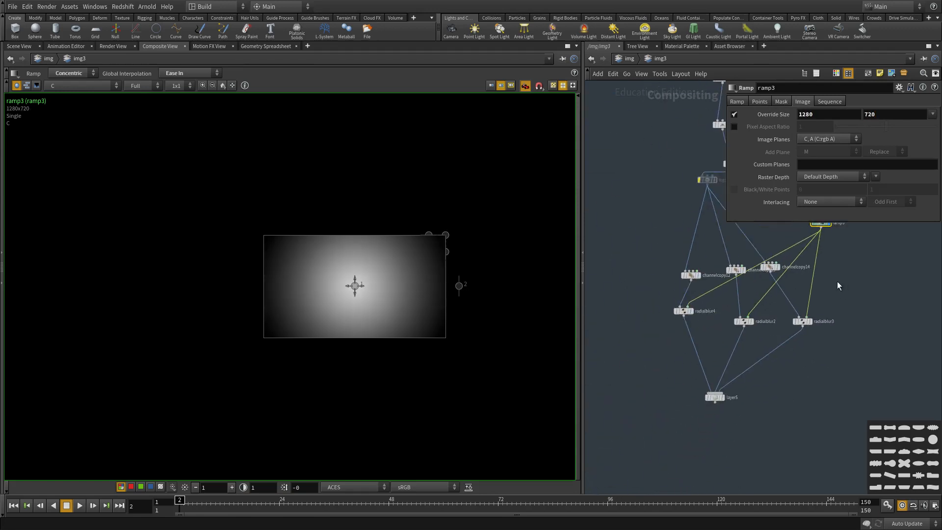
pyautogui.scroll(2, 791, 344)
pyautogui.moveTo(653, 309); pyautogui.dragTo(665, 401, button='middle')
pyautogui.scroll(1, 661, 338)
pyautogui.click(674, 337)
pyautogui.scroll(2, 684, 339)
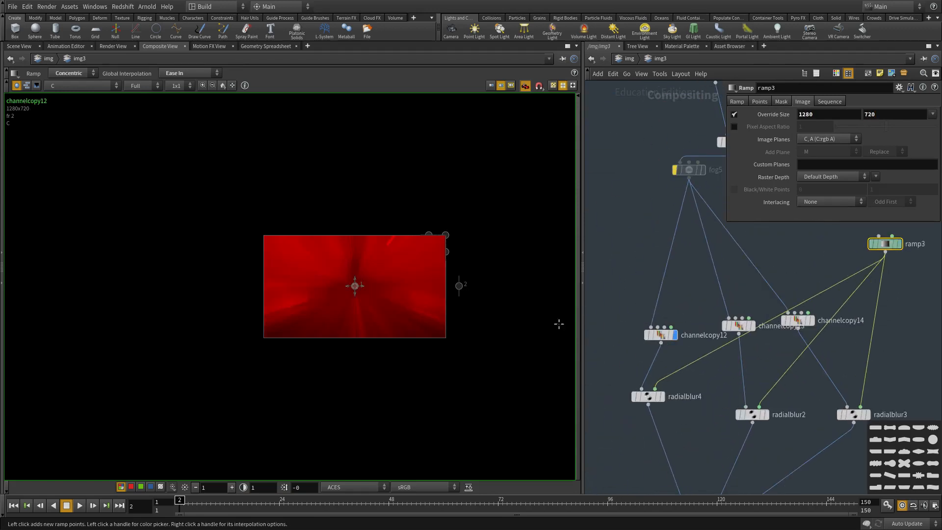
pyautogui.scroll(2, 309, 279)
pyautogui.scroll(-3, 662, 277)
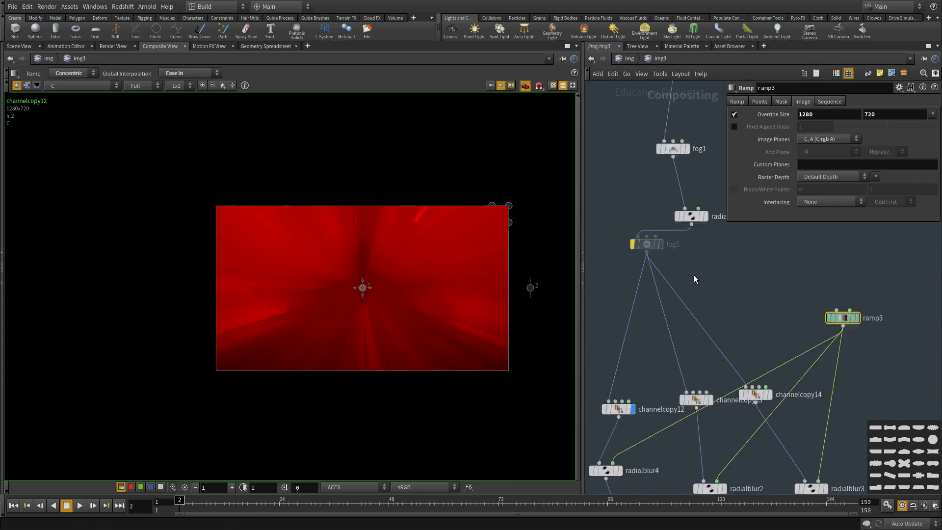
# Take radialblur1's effect out of the chain feeding fog5 and check channelcopy12's image again.
pyautogui.moveTo(695, 179); pyautogui.dragTo(676, 226, button='middle')
pyautogui.moveTo(676, 227); pyautogui.dragTo(673, 223)
pyautogui.moveTo(696, 279); pyautogui.dragTo(733, 226, button='middle')
pyautogui.moveTo(633, 402); pyautogui.dragTo(669, 309, button='middle')
pyautogui.scroll(2, 668, 308)
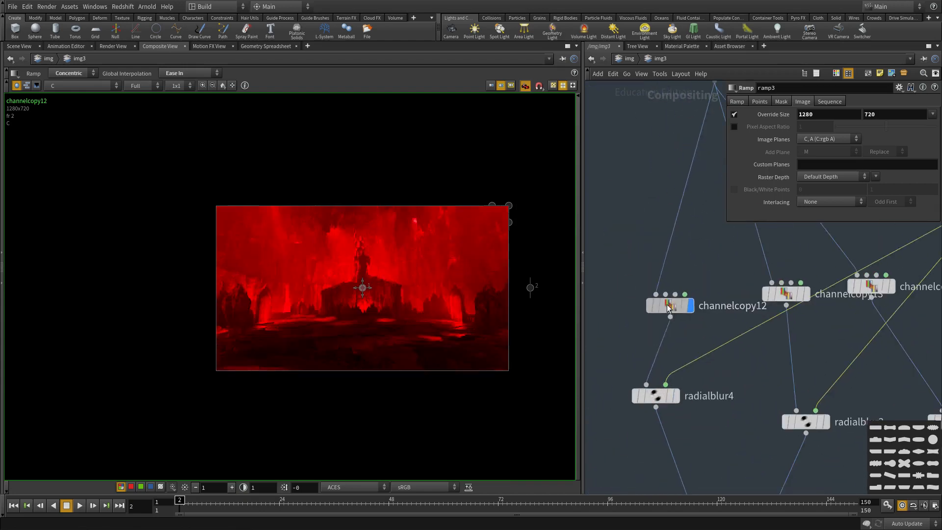
# Display the channelcopy nodes beside channelcopy12, ending on channelcopy14, and compare the separated color channels.
pyautogui.moveTo(671, 304); pyautogui.dragTo(646, 290)
pyautogui.scroll(3, 785, 338)
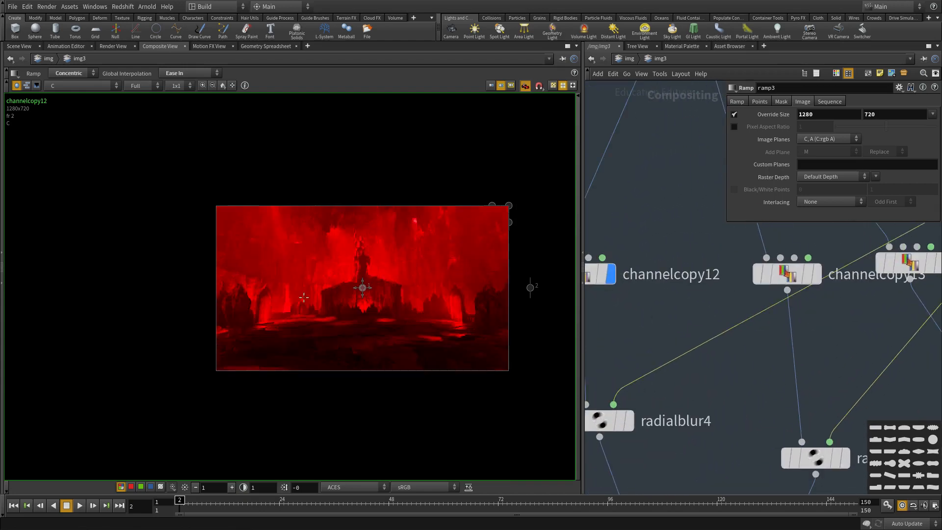
pyautogui.click(817, 274)
pyautogui.moveTo(835, 347); pyautogui.dragTo(660, 395, button='middle')
pyautogui.click(759, 312)
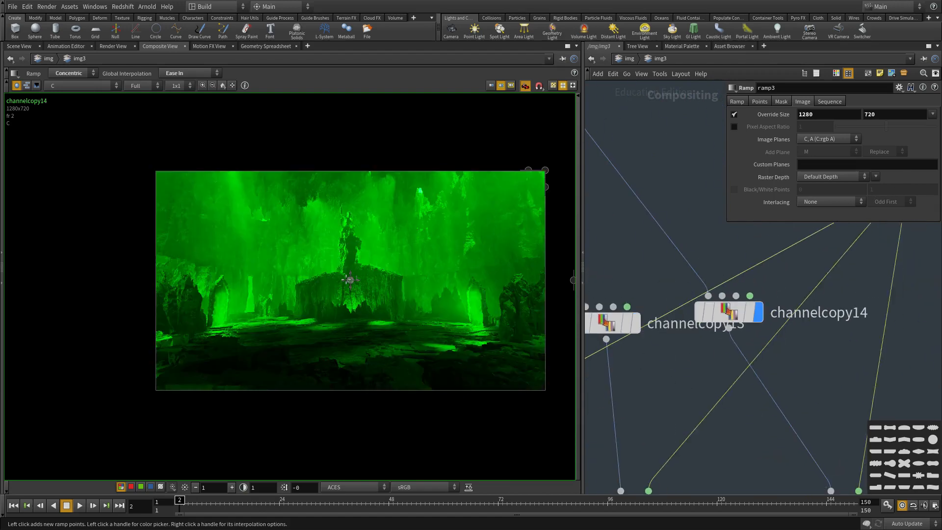
pyautogui.scroll(2, 416, 295)
pyautogui.scroll(-3, 778, 290)
pyautogui.scroll(3, 695, 271)
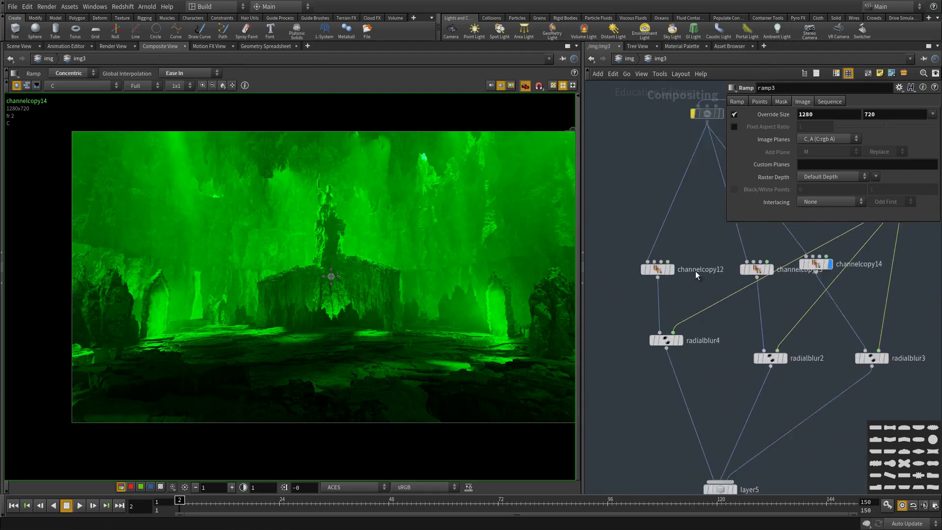
# Check channelcopy12's copy settings, and display radialblur4 to examine the red channel's blur near the frame edge.
pyautogui.click(719, 267)
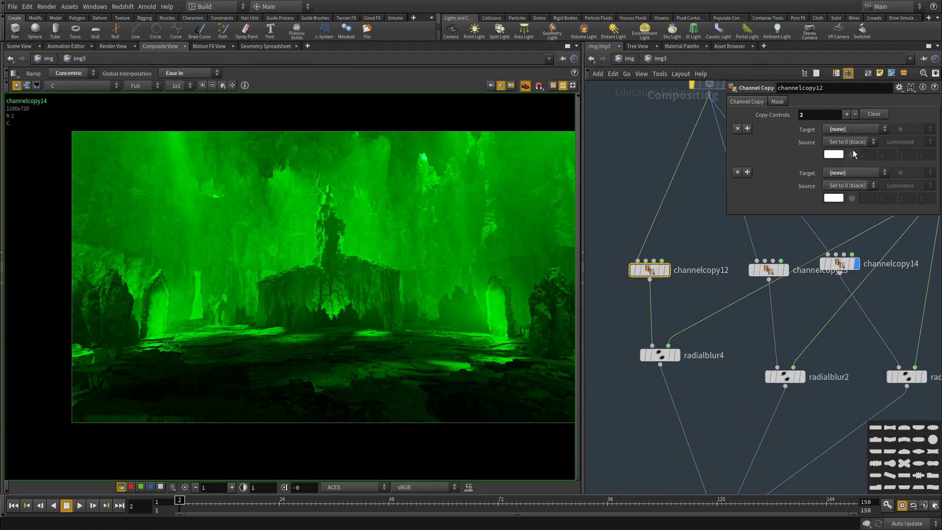
pyautogui.moveTo(720, 293); pyautogui.dragTo(715, 279, button='middle')
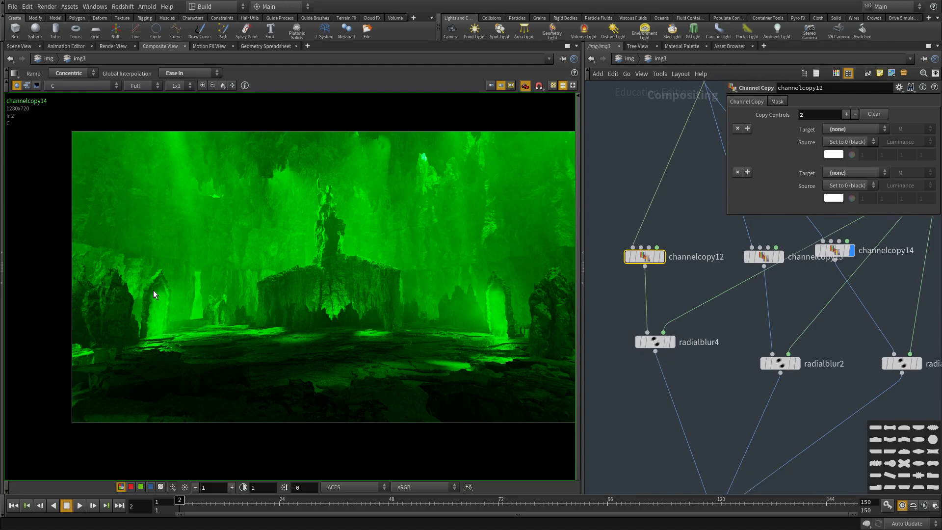
pyautogui.scroll(2, 153, 290)
pyautogui.moveTo(355, 329); pyautogui.dragTo(383, 318, button='middle')
pyautogui.scroll(3, 83, 280)
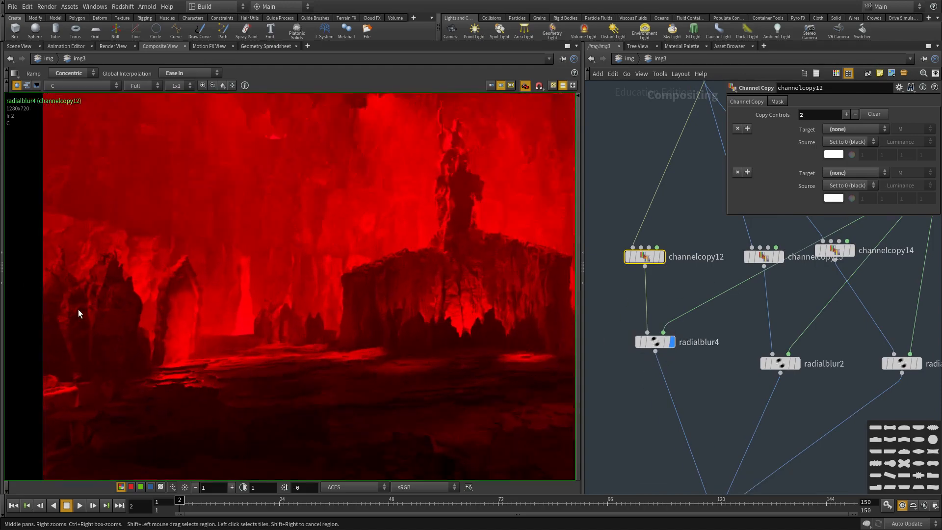
pyautogui.scroll(4, 79, 319)
pyautogui.scroll(-3, 328, 295)
pyautogui.scroll(3, 212, 311)
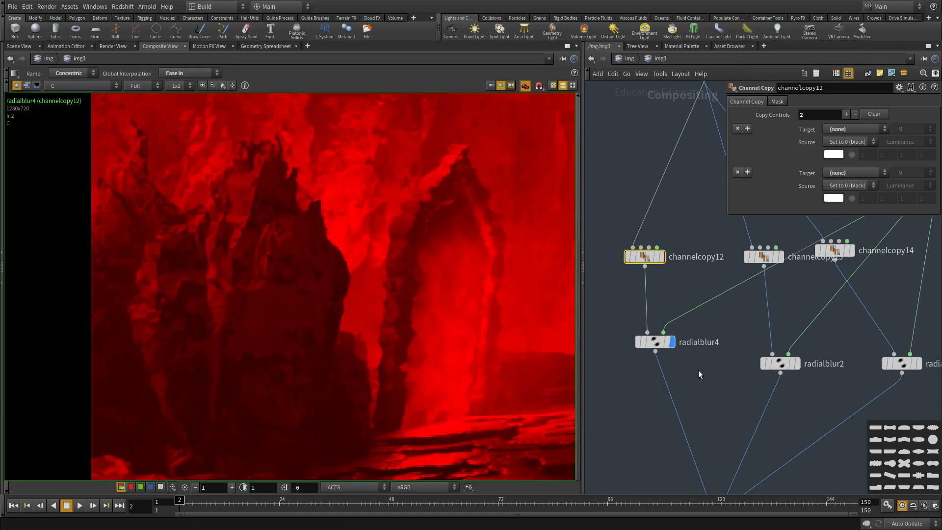
# Compare the Radial Blur parameters of radialblur4, radialblur2 and radialblur3.
pyautogui.moveTo(699, 370); pyautogui.dragTo(657, 362, button='middle')
pyautogui.click(638, 334)
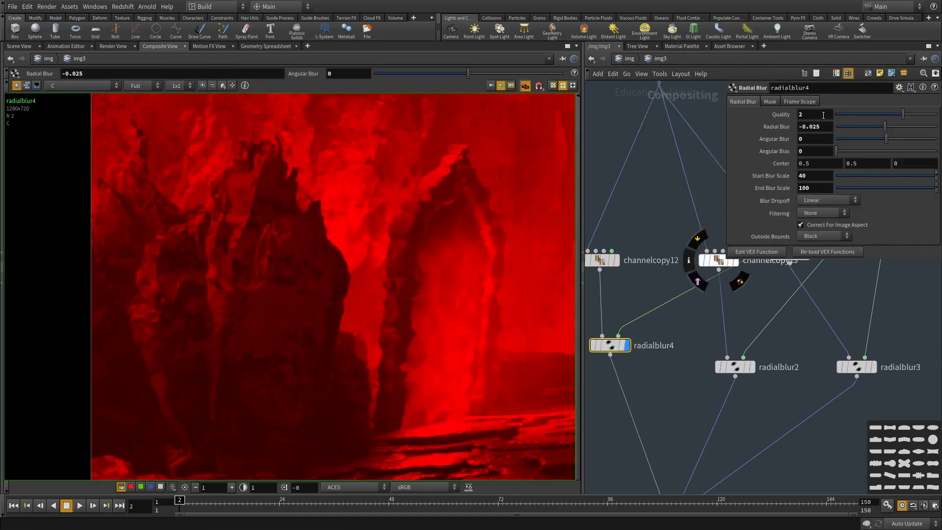
pyautogui.click(735, 367)
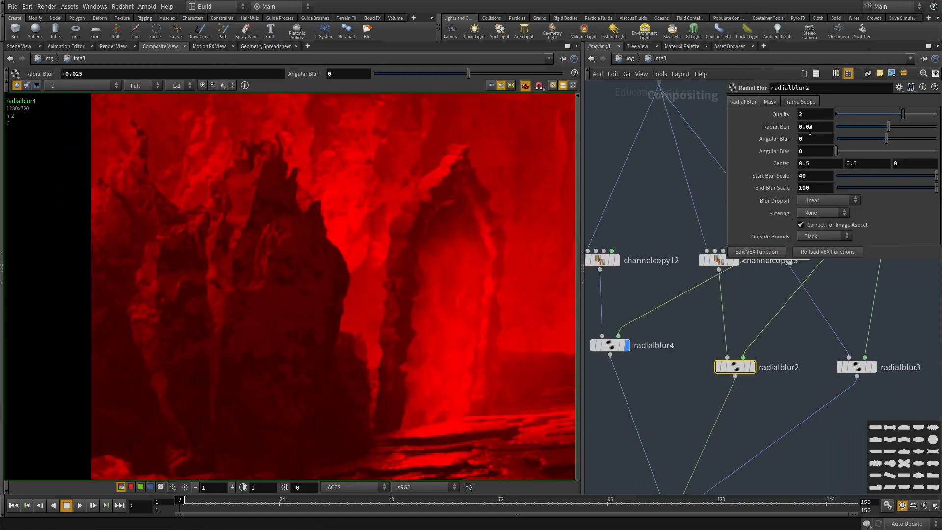
pyautogui.moveTo(796, 375); pyautogui.dragTo(784, 391, button='middle')
pyautogui.moveTo(799, 396); pyautogui.dragTo(873, 343)
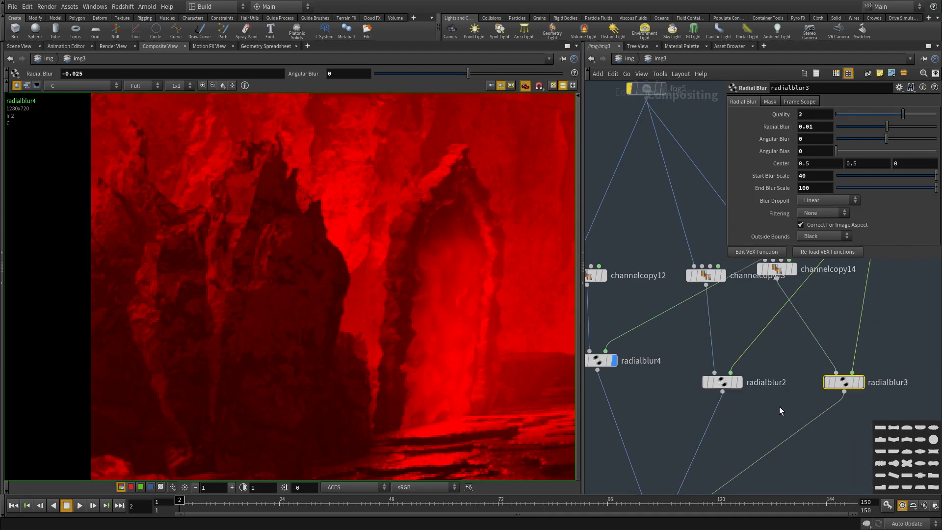
pyautogui.moveTo(781, 411); pyautogui.dragTo(807, 297, button='middle')
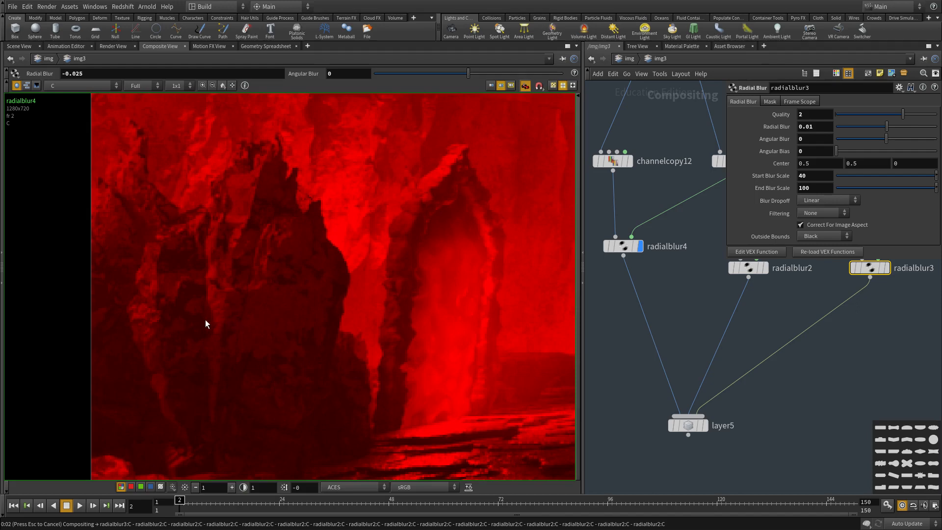
# Compare layer5's combined output with radialblur1's image, examining the color fringing on the rocks near the frame edge.
pyautogui.scroll(5, 202, 287)
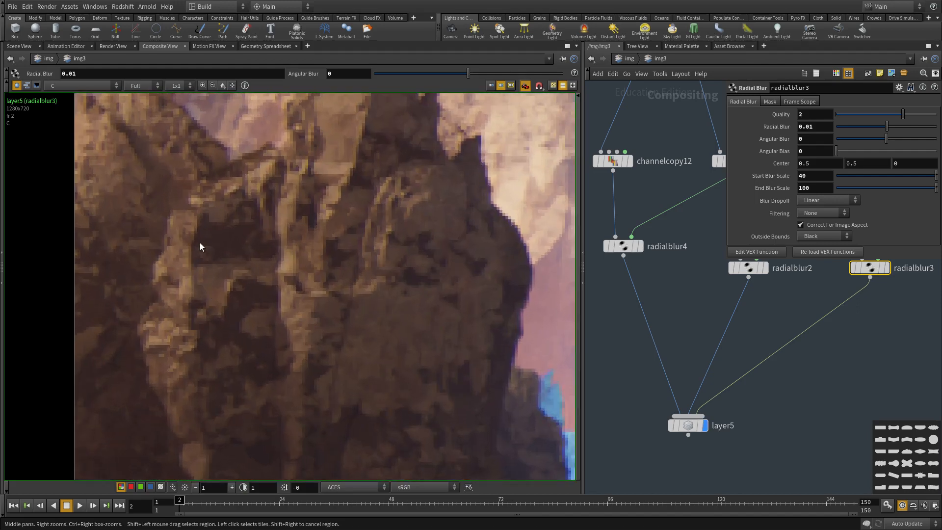
pyautogui.scroll(-5, 731, 406)
pyautogui.moveTo(736, 226); pyautogui.dragTo(716, 330, button='middle')
pyautogui.scroll(5, 720, 331)
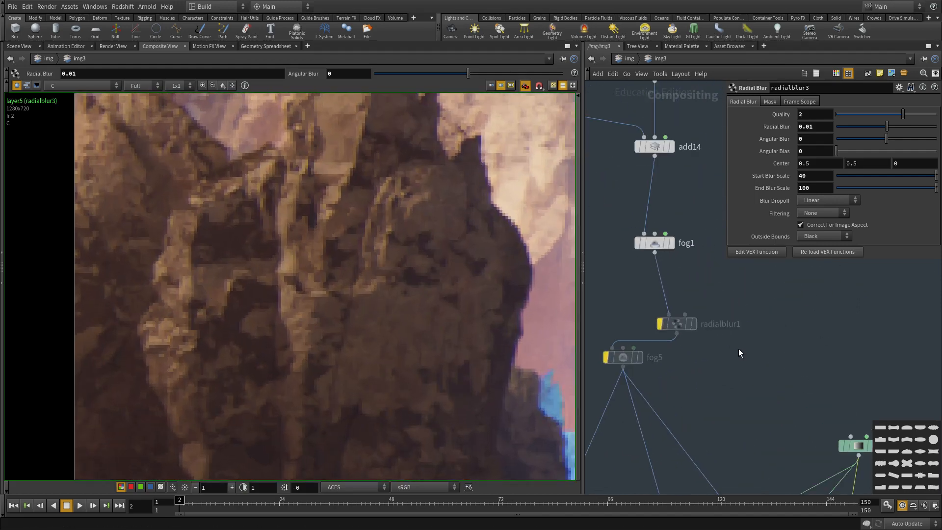
pyautogui.press('r')
pyautogui.moveTo(739, 349); pyautogui.dragTo(623, 296)
pyautogui.moveTo(761, 357); pyautogui.dragTo(741, 313, button='middle')
pyautogui.scroll(-4, 722, 260)
pyautogui.moveTo(717, 252); pyautogui.dragTo(680, 98, button='middle')
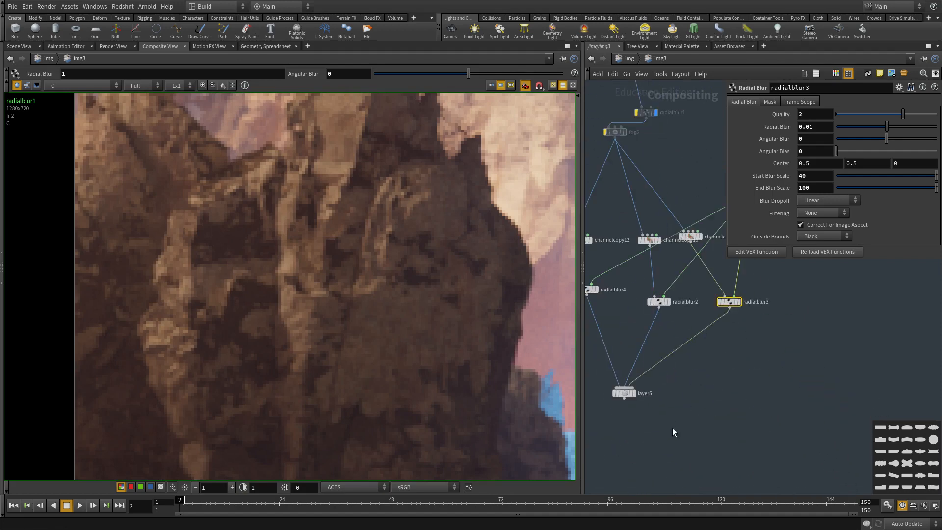
pyautogui.press('r')
pyautogui.click(673, 429)
pyautogui.moveTo(719, 383); pyautogui.dragTo(688, 344, button='middle')
pyautogui.scroll(-8, 238, 299)
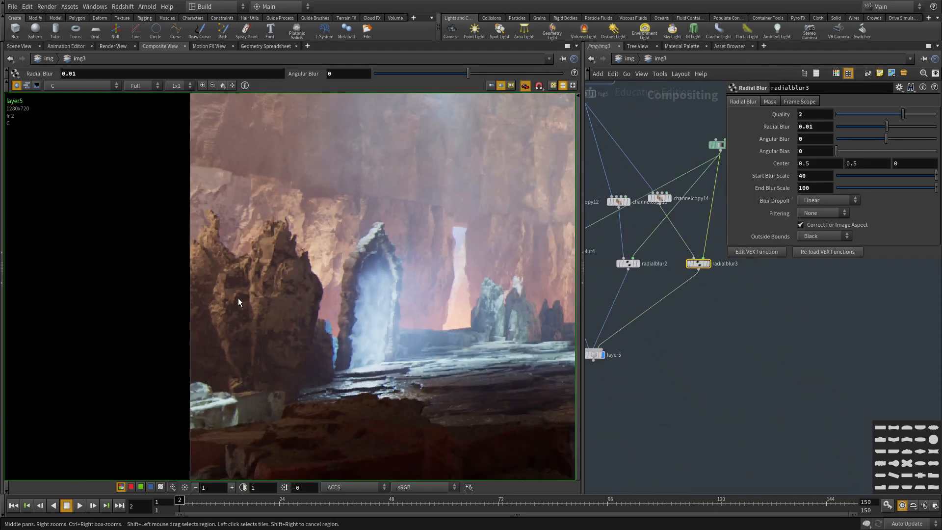
# Examine layer5's composite at the portals, the outer rocks and across the whole frame.
pyautogui.scroll(-9, 238, 299)
pyautogui.moveTo(441, 309); pyautogui.dragTo(260, 318, button='middle')
pyautogui.scroll(7, 417, 339)
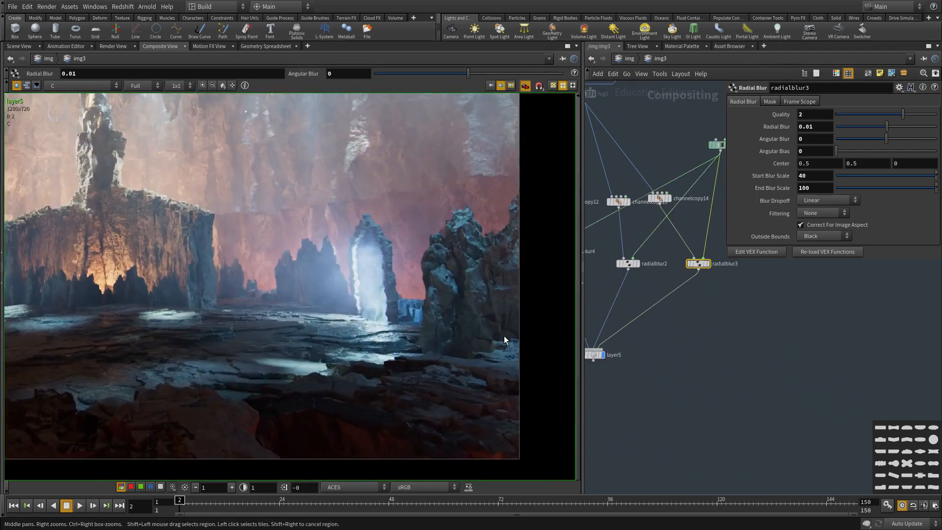
pyautogui.scroll(3, 493, 248)
pyautogui.scroll(-5, 491, 245)
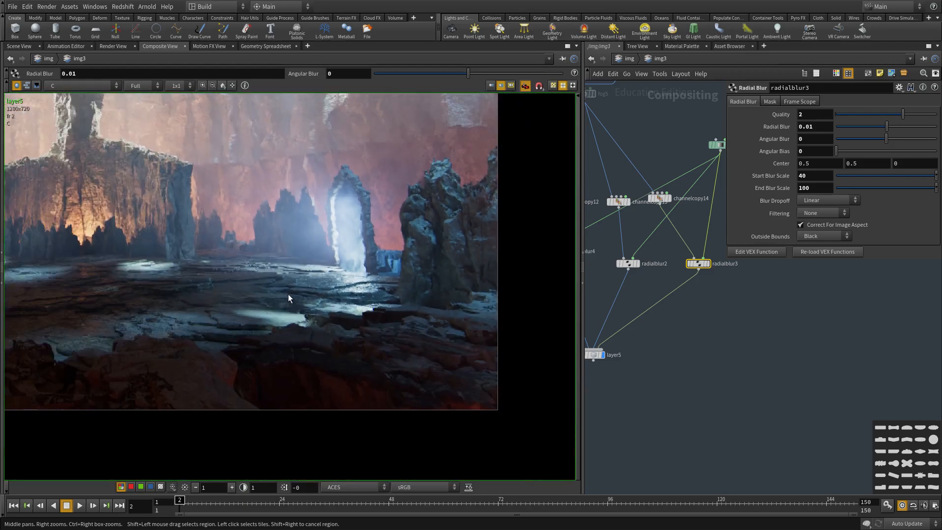
pyautogui.moveTo(288, 295); pyautogui.dragTo(435, 305, button='middle')
pyautogui.click(223, 88)
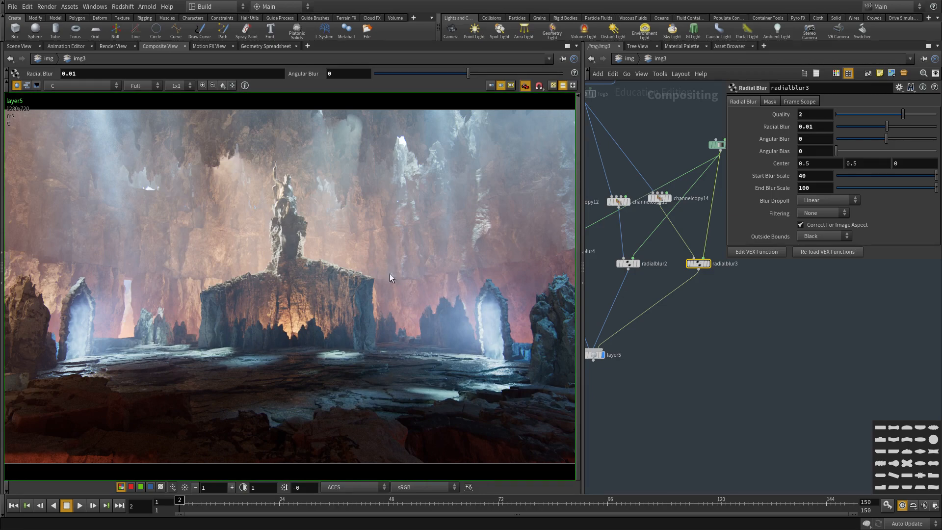
# Try lowering the viewer exposure by one stop on layer5's composite, and reset it.
pyautogui.click(196, 488)
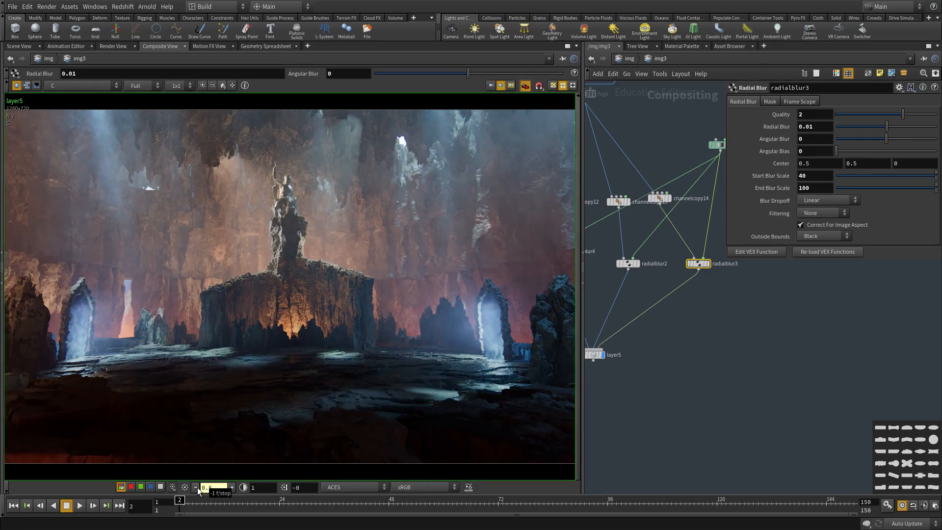
pyautogui.click(175, 488)
pyautogui.click(181, 489)
pyautogui.click(181, 488)
# Select the beauty_live_exr file node at the head of the compositing network.
pyautogui.scroll(-10, 747, 386)
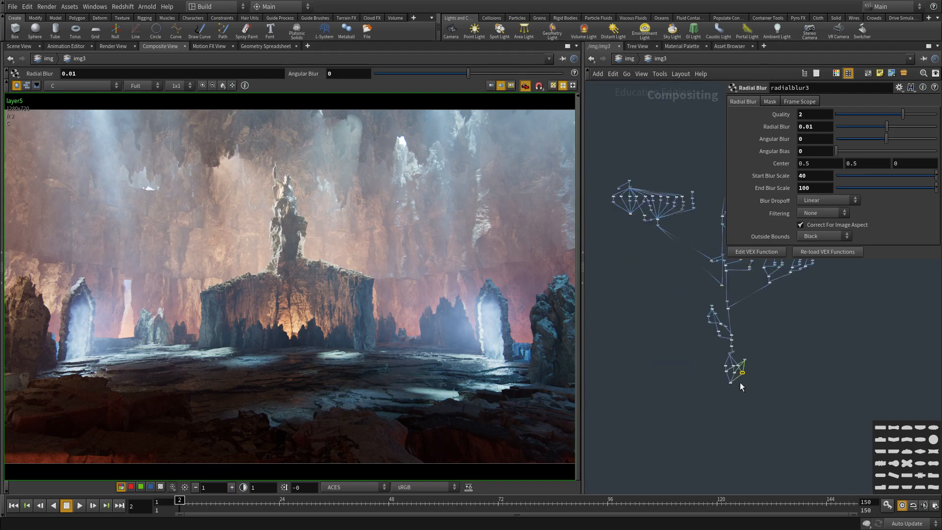
pyautogui.moveTo(677, 254); pyautogui.dragTo(661, 413, button='middle')
pyautogui.scroll(7, 703, 324)
pyautogui.scroll(-4, 688, 327)
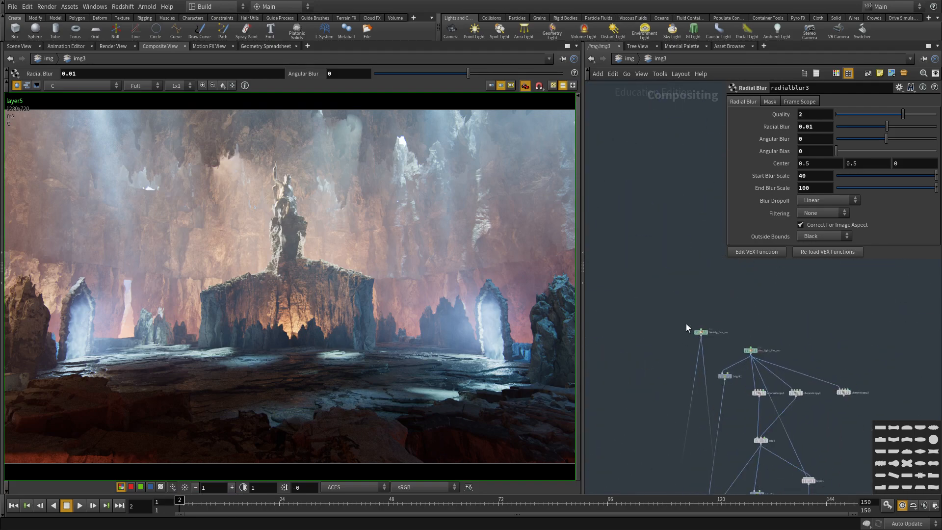
pyautogui.click(689, 335)
pyautogui.hotkey('ctrl', 'c')
pyautogui.moveTo(671, 339); pyautogui.dragTo(678, 320, button='middle')
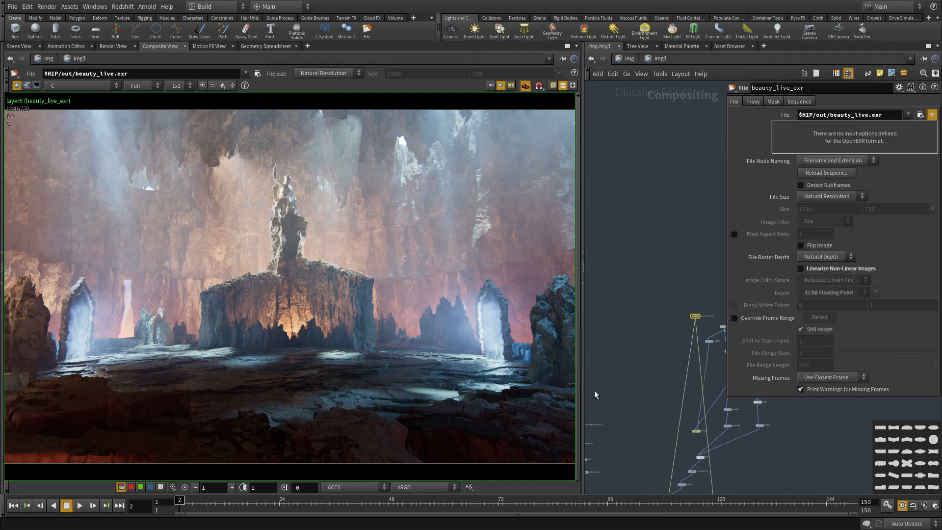
# Widen the network editor and display beauty_live_exr's raw render.
pyautogui.moveTo(583, 365); pyautogui.dragTo(352, 367)
pyautogui.scroll(3, 540, 339)
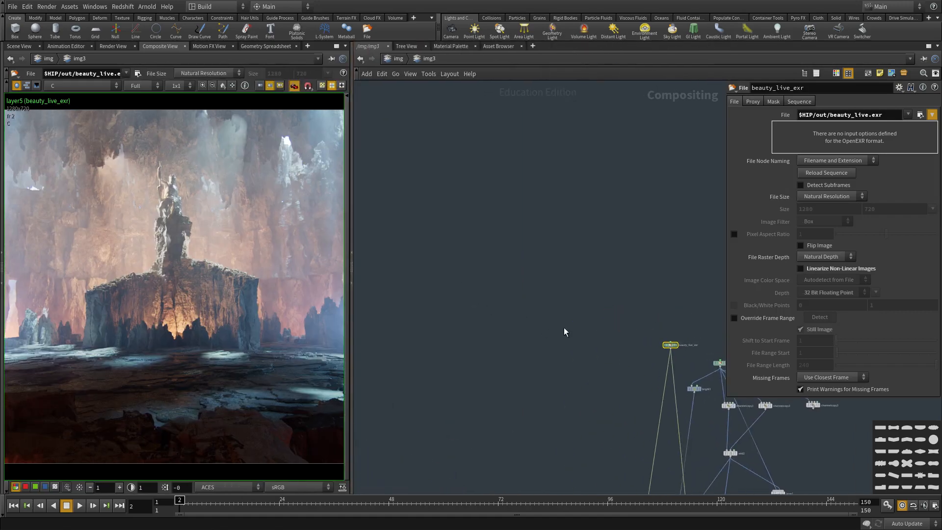
pyautogui.scroll(2, 658, 336)
pyautogui.moveTo(659, 338); pyautogui.dragTo(681, 366)
pyautogui.press('r')
pyautogui.moveTo(665, 371); pyautogui.dragTo(591, 324, button='middle')
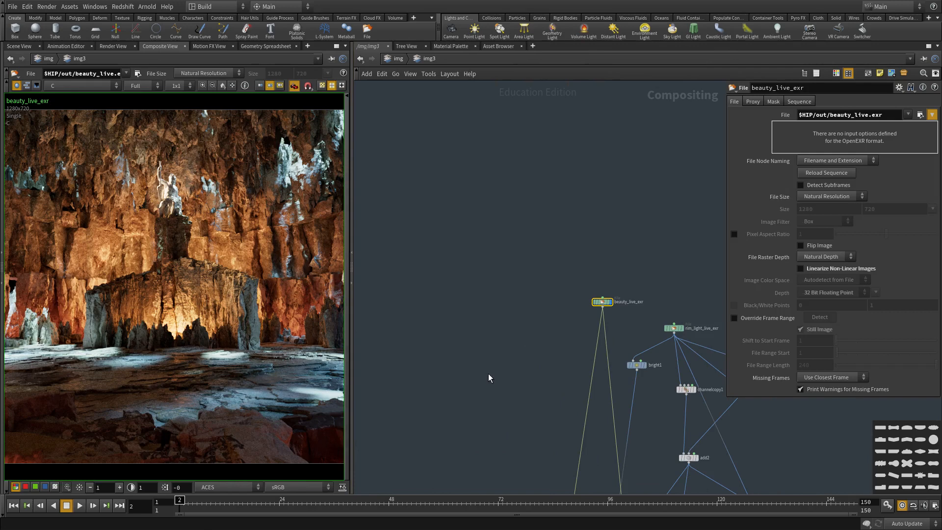
# Add a Channel Copy node beside the network, feed it from beauty_live_exr and display it.
pyautogui.scroll(1, 142, 369)
pyautogui.moveTo(489, 378); pyautogui.dragTo(542, 326, button='middle')
pyautogui.scroll(3, 575, 281)
pyautogui.press('Tab')
pyautogui.write('cha')
pyautogui.press('Return')
pyautogui.click(540, 318)
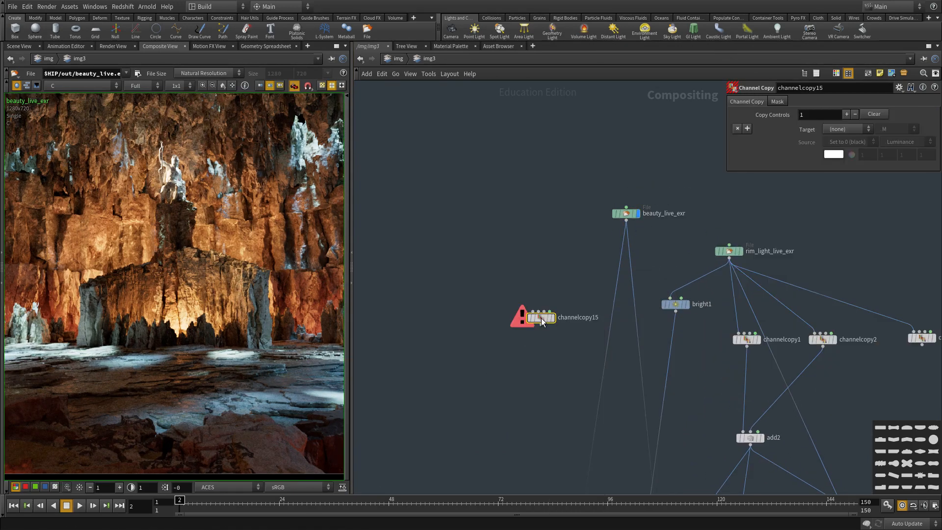
pyautogui.scroll(2, 641, 237)
pyautogui.click(512, 324)
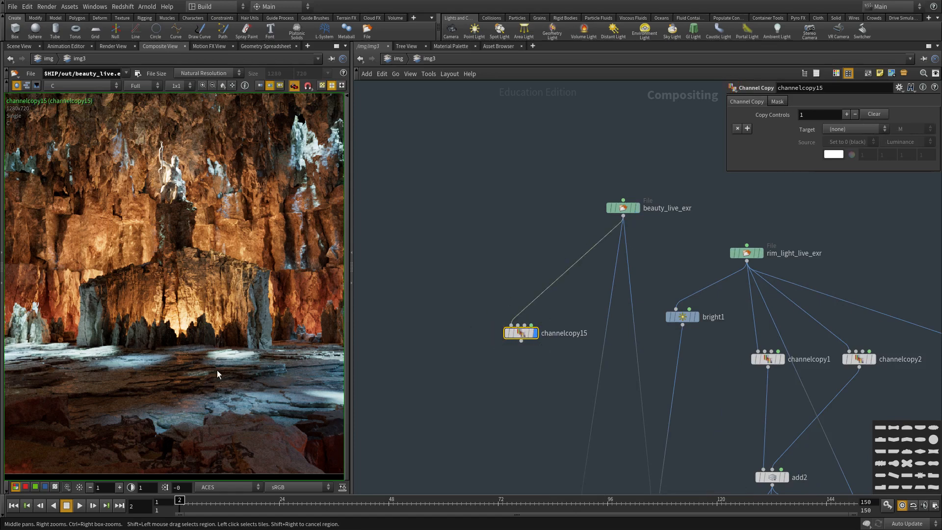
# Set channelcopy15 to copy Input 1: diffuse_indirect into target C, and examine the resulting pass.
pyautogui.click(856, 129)
pyautogui.click(841, 159)
pyautogui.click(845, 142)
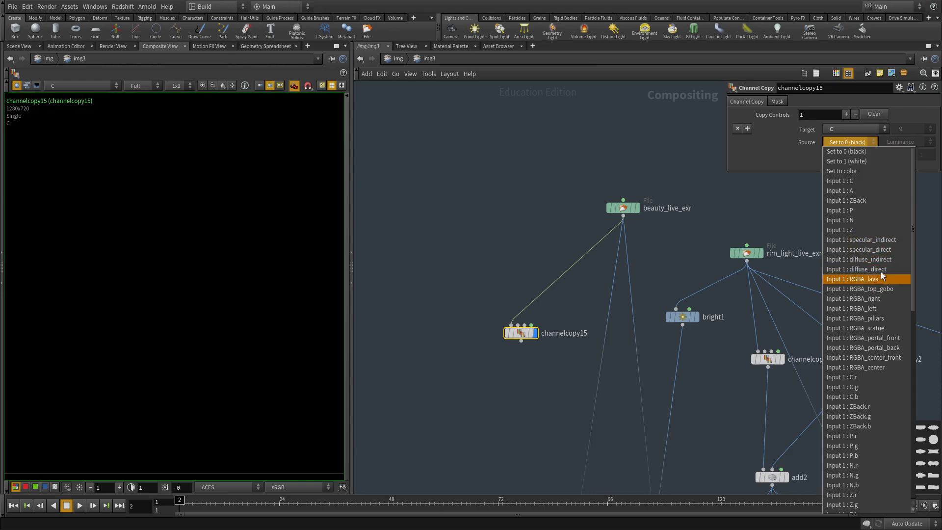
pyautogui.click(864, 260)
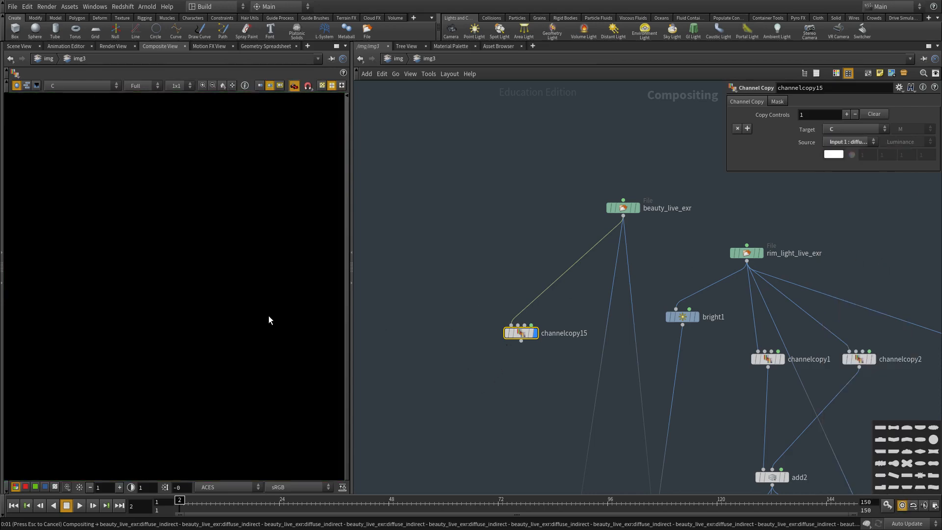
pyautogui.scroll(-3, 172, 382)
pyautogui.moveTo(171, 384); pyautogui.dragTo(219, 354, button='middle')
pyautogui.scroll(4, 219, 354)
pyautogui.scroll(1, 219, 354)
pyautogui.scroll(5, 189, 332)
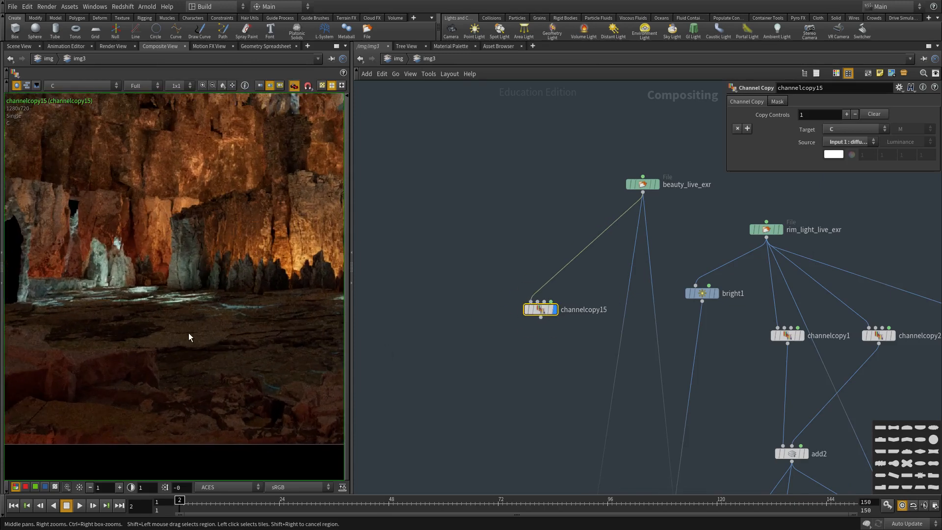
pyautogui.scroll(-1, 166, 350)
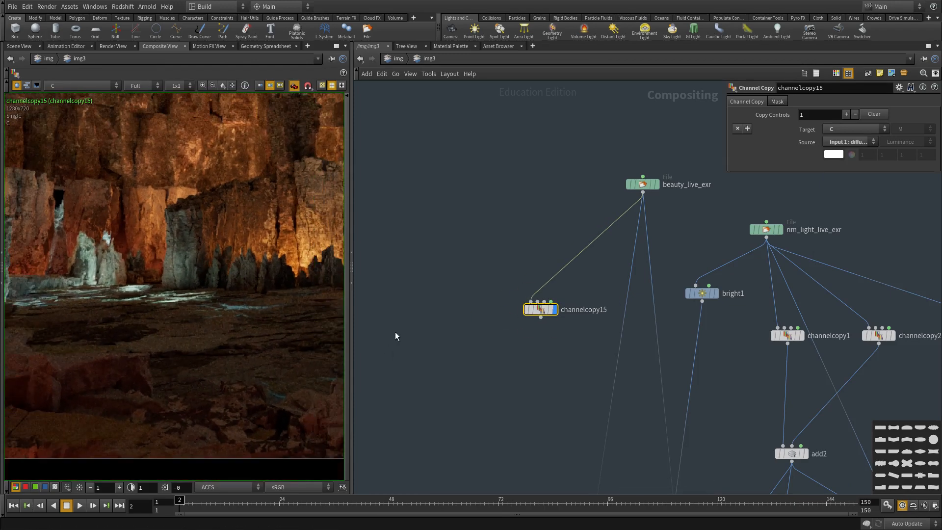
pyautogui.moveTo(354, 335); pyautogui.dragTo(262, 335)
pyautogui.hotkey('ctrl', 'v')
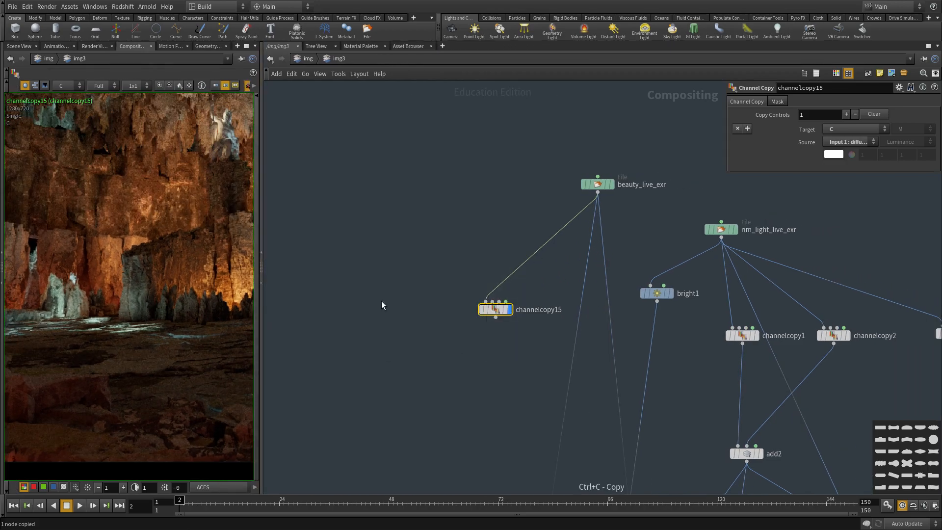
pyautogui.click(853, 142)
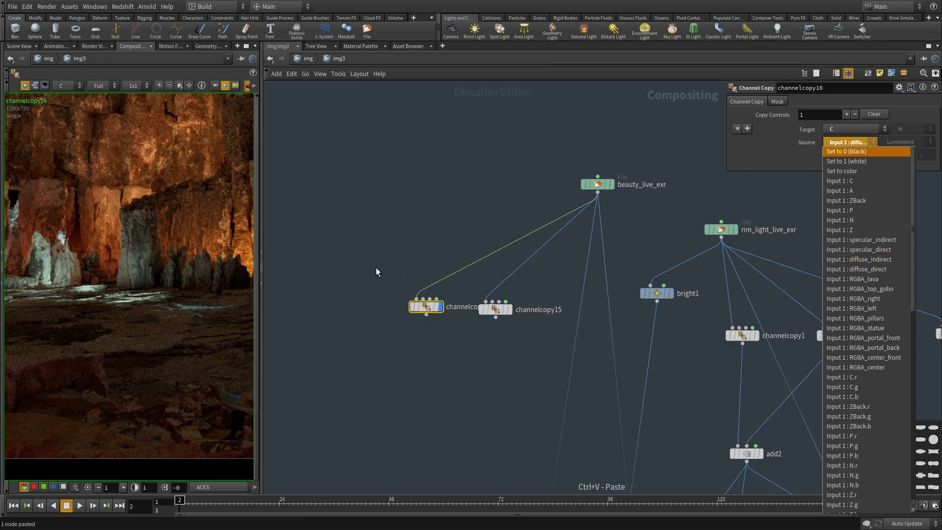
pyautogui.press('Escape')
pyautogui.hotkey('ctrl', 'x')
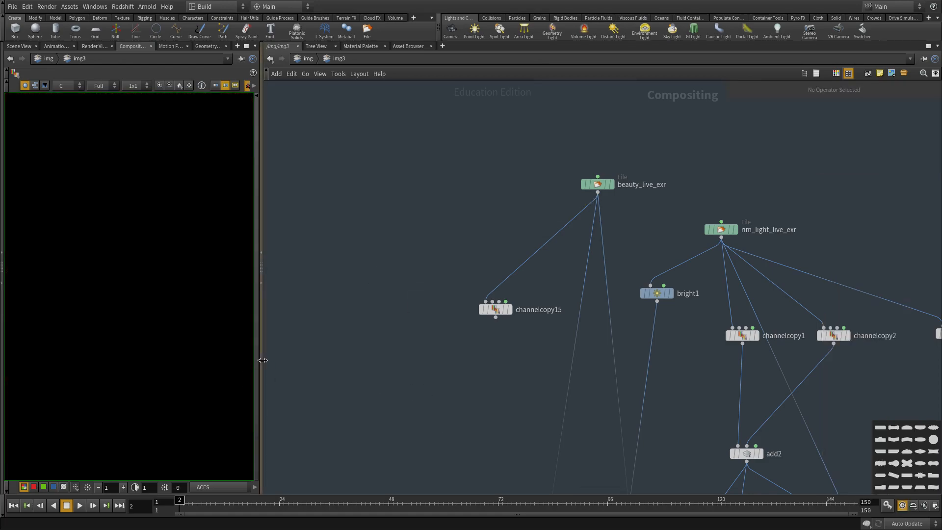
# Display channelcopy15 again and move it farther from beauty_live_exr into the network's empty area.
pyautogui.moveTo(262, 365); pyautogui.dragTo(444, 363)
pyautogui.click(601, 309)
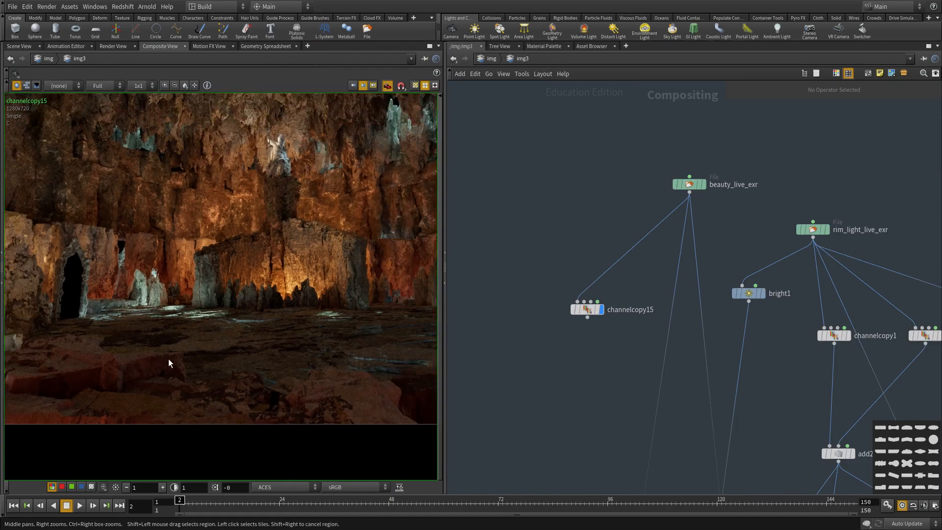
pyautogui.moveTo(423, 368); pyautogui.dragTo(311, 368)
pyautogui.moveTo(536, 311); pyautogui.dragTo(358, 315)
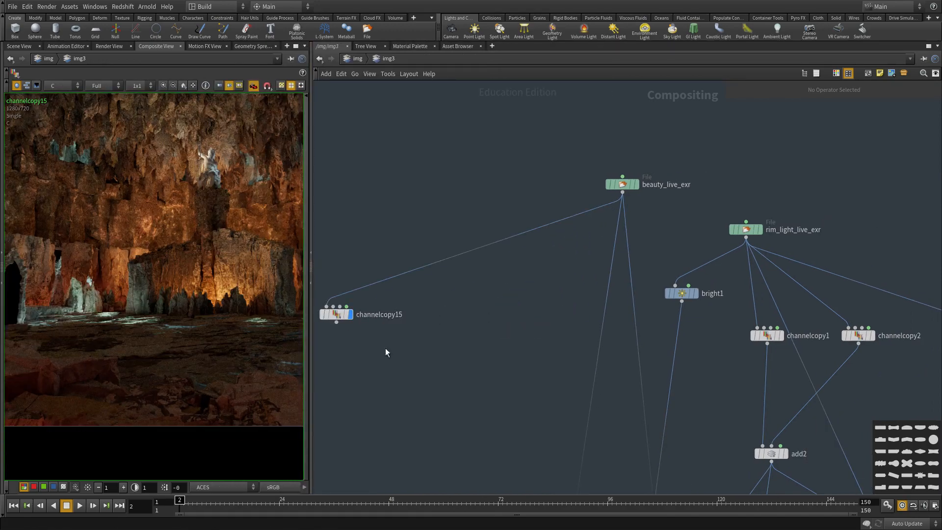
# Add a Subtract node below channelcopy15 and feed beauty_live_exr into its first input.
pyautogui.press('Tab')
pyautogui.write('su')
pyautogui.press('Return')
pyautogui.click(431, 385)
pyautogui.moveTo(422, 377); pyautogui.dragTo(565, 254)
pyautogui.click(579, 254)
pyautogui.moveTo(494, 377); pyautogui.dragTo(545, 355, button='middle')
pyautogui.scroll(3, 462, 357)
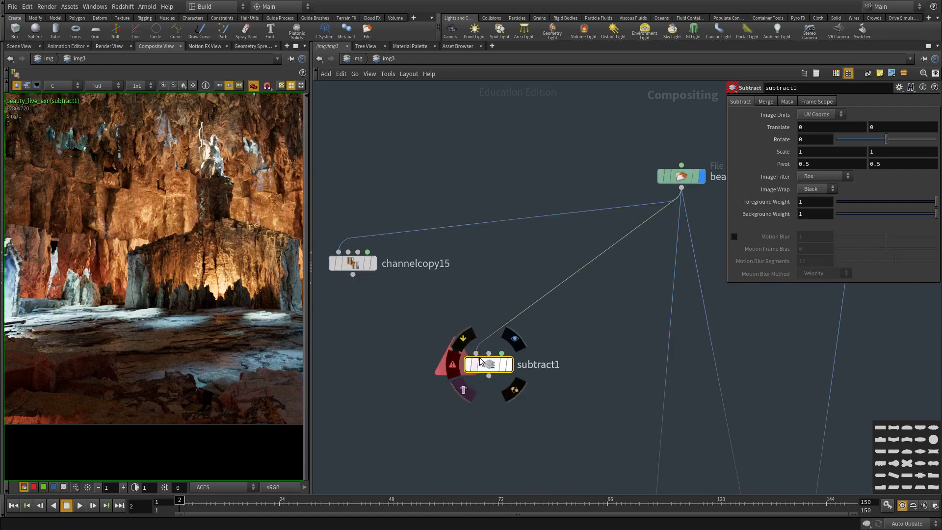
# Feed channelcopy15 into subtract1's second input and display subtract1.
pyautogui.click(353, 274)
pyautogui.click(489, 353)
pyautogui.click(509, 364)
pyautogui.scroll(-1, 289, 348)
pyautogui.moveTo(457, 407); pyautogui.dragTo(472, 385, button='middle')
pyautogui.scroll(-1, 515, 364)
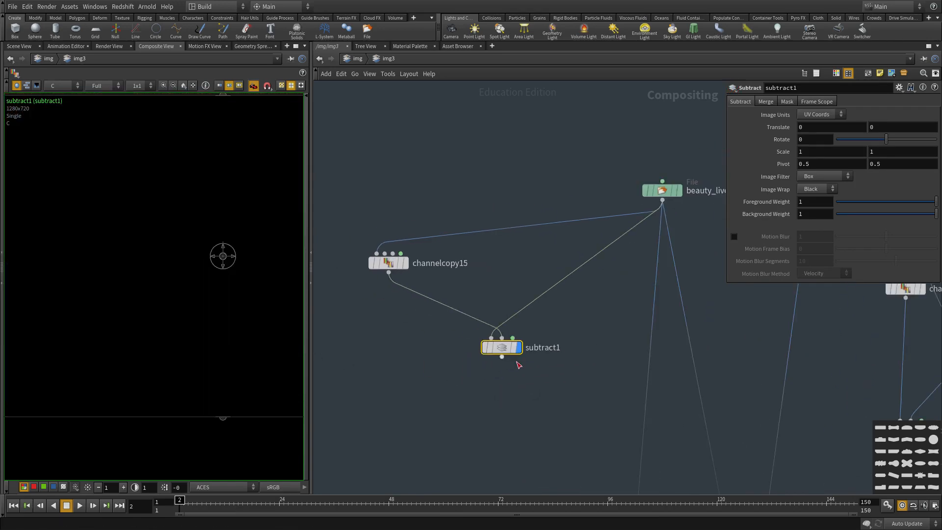
# Swap subtract1's inputs so channelcopy15 feeds the first and beauty_live_exr the second, and examine the result.
pyautogui.click(491, 338)
pyautogui.click(501, 337)
pyautogui.click(663, 200)
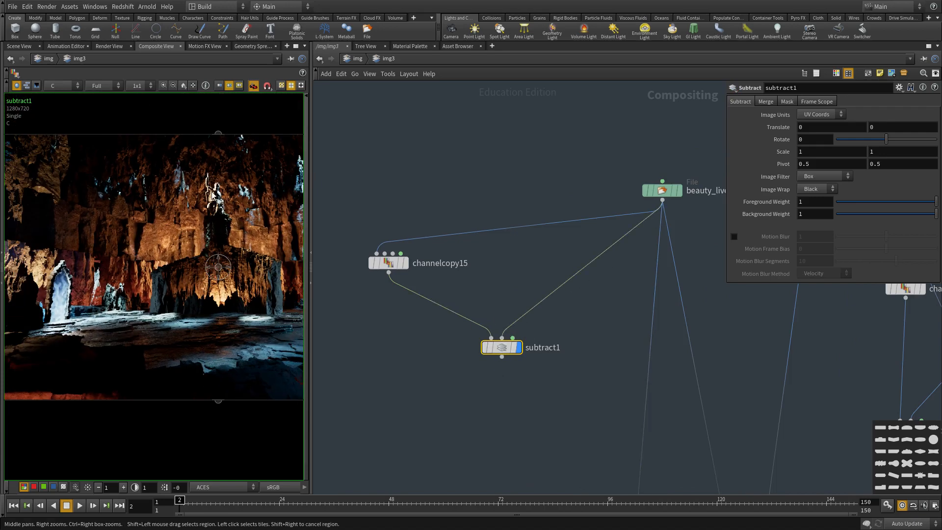
pyautogui.moveTo(203, 334); pyautogui.dragTo(203, 324, button='right')
pyautogui.moveTo(389, 338); pyautogui.dragTo(449, 353, button='middle')
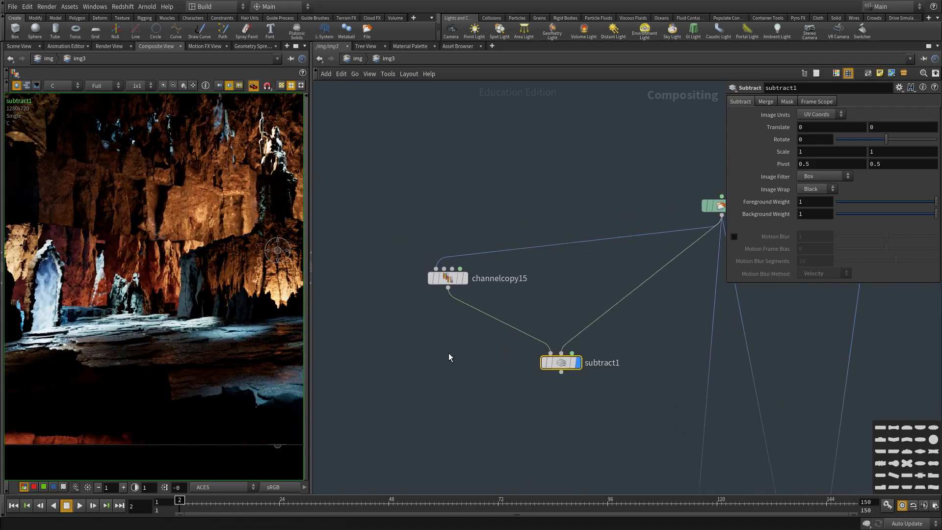
# Widen the composite viewer, space out channelcopy15 and subtract1 in the network, and display channelcopy15.
pyautogui.moveTo(436, 325); pyautogui.dragTo(456, 195)
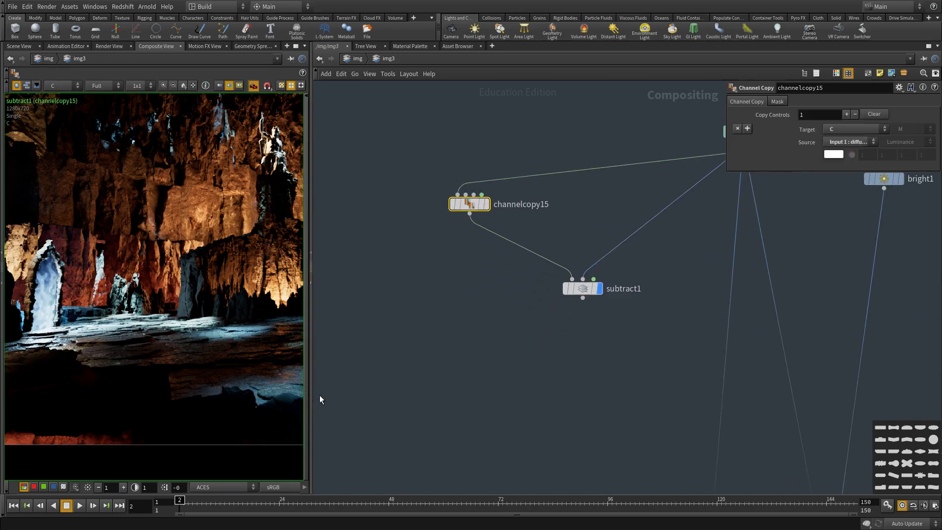
pyautogui.moveTo(311, 397); pyautogui.dragTo(425, 402)
pyautogui.moveTo(206, 388); pyautogui.dragTo(247, 321)
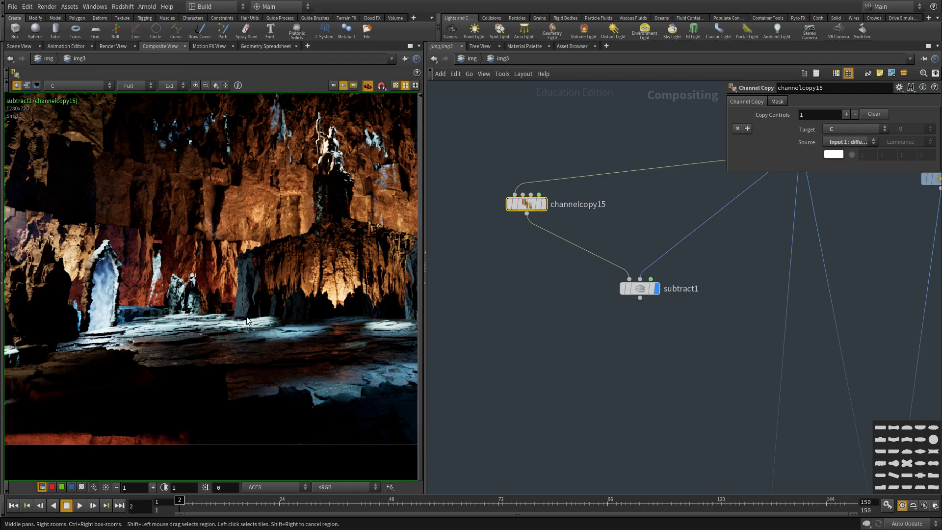
pyautogui.moveTo(691, 379); pyautogui.dragTo(682, 383, button='middle')
pyautogui.moveTo(608, 344); pyautogui.dragTo(629, 395, button='middle')
pyautogui.moveTo(633, 341); pyautogui.dragTo(661, 345)
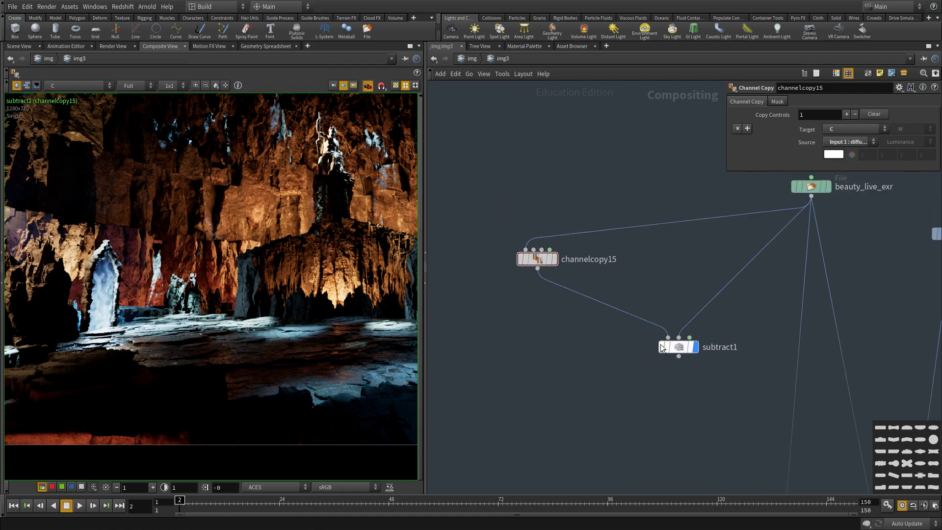
pyautogui.press('r')
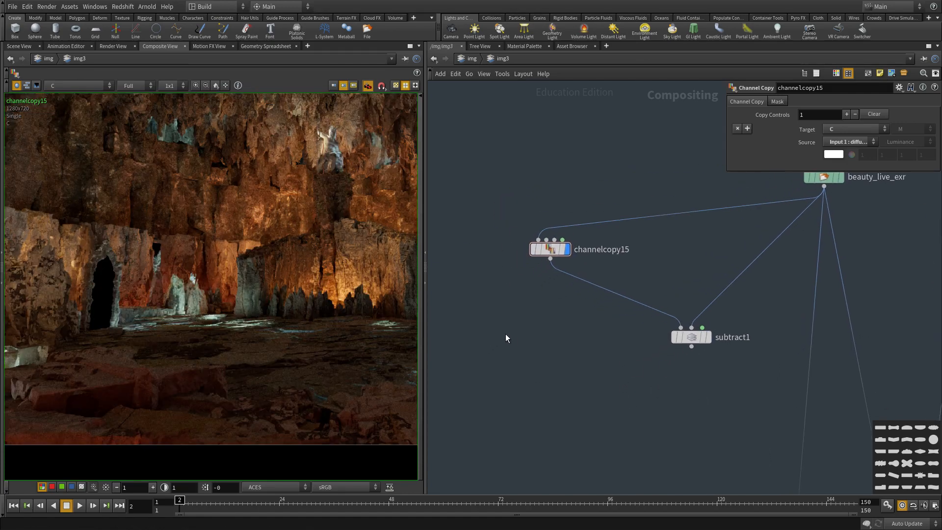
# Add a Denoise node below channelcopy15, feed it from channelcopy15 and display it.
pyautogui.press('Tab')
pyautogui.write('den')
pyautogui.press('Return')
pyautogui.click(510, 337)
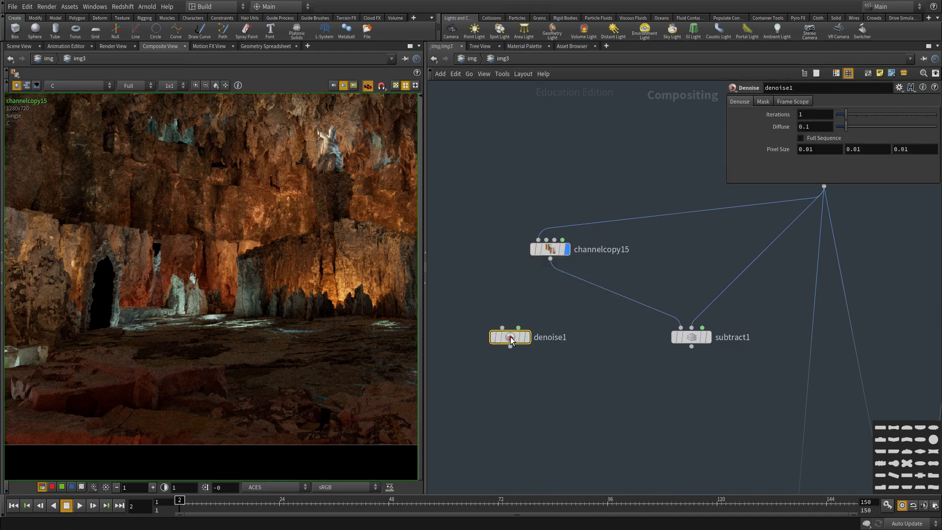
pyautogui.moveTo(550, 258); pyautogui.dragTo(502, 328)
pyautogui.click(528, 337)
pyautogui.scroll(2, 257, 378)
pyautogui.scroll(1, 461, 319)
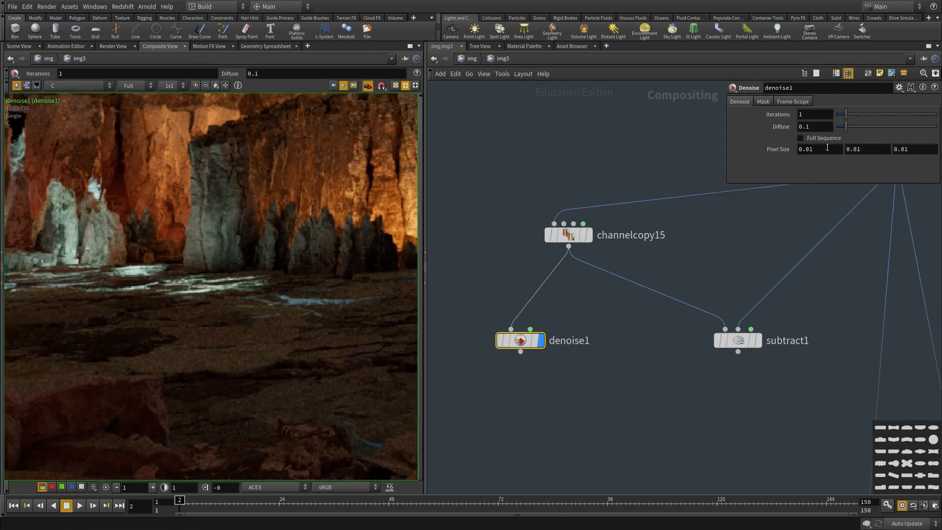
# Set denoise1's Iterations to 10 and Diffuse to 0.01.
pyautogui.write('10')
pyautogui.press('Return')
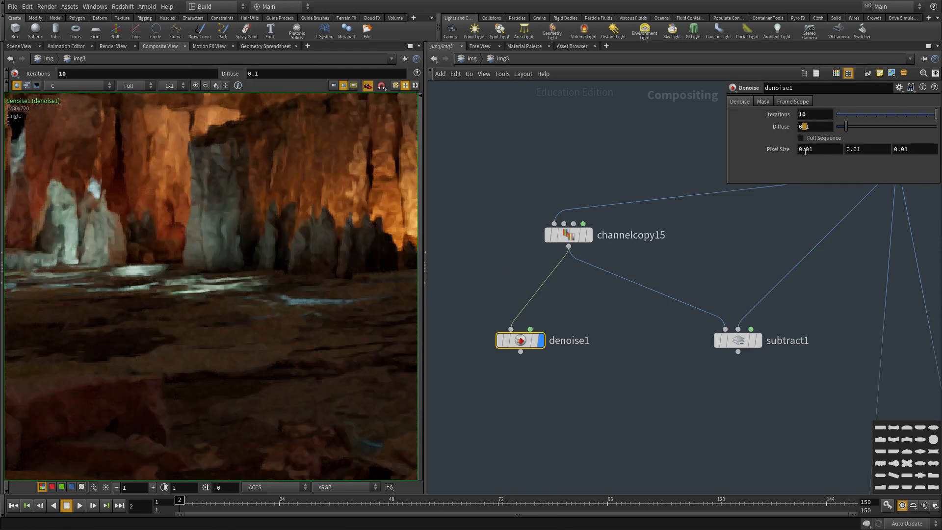
pyautogui.write('0')
pyautogui.press('Return')
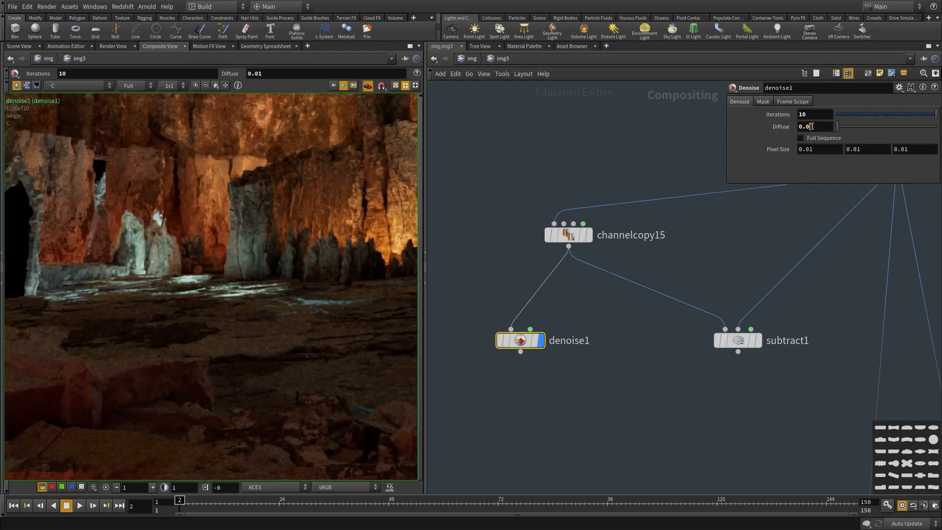
# Set denoise1's Diffuse to 0.05 and compare its result with channelcopy15.
pyautogui.write('5')
pyautogui.press('Return')
pyautogui.click(589, 235)
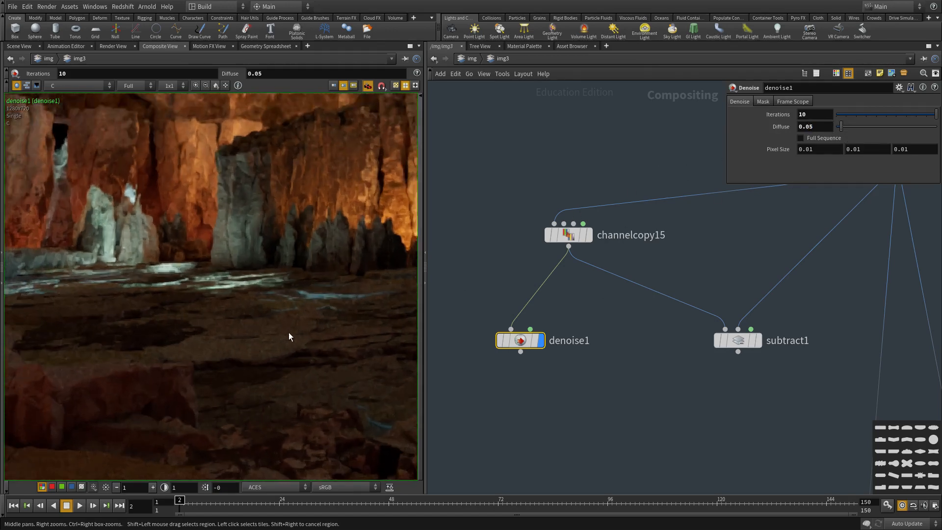
pyautogui.click(540, 341)
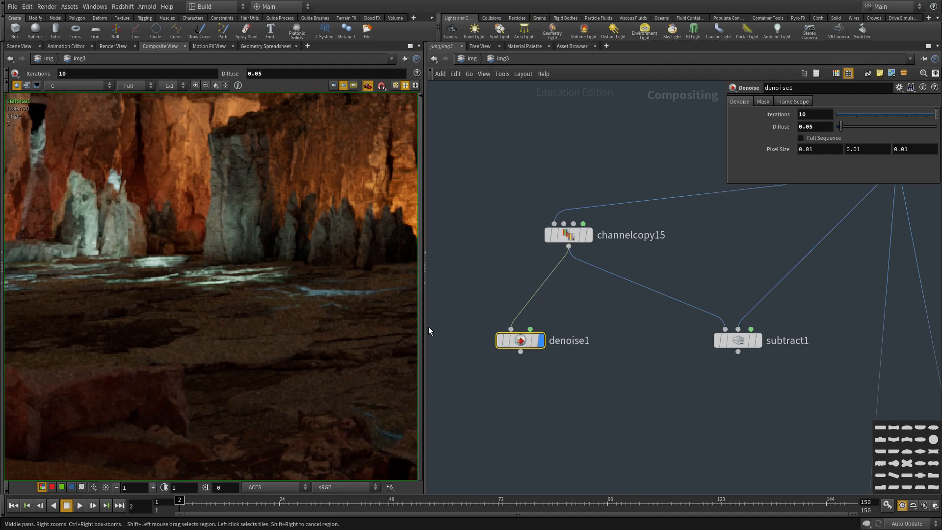
# Create an Add node combining subtract1 and denoise1, and display the recombined image.
pyautogui.scroll(-3, 562, 319)
pyautogui.press('Tab')
pyautogui.write('add')
pyautogui.click(693, 274)
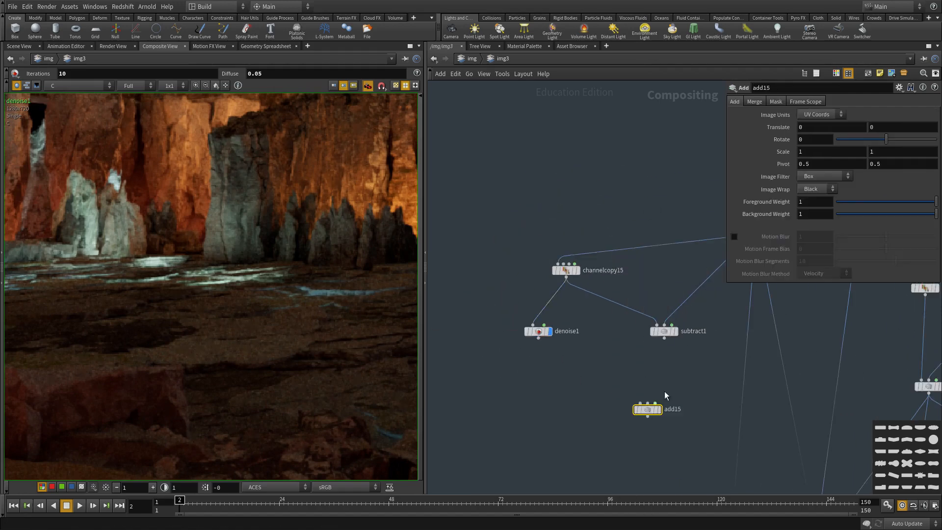
pyautogui.moveTo(665, 338); pyautogui.dragTo(538, 338)
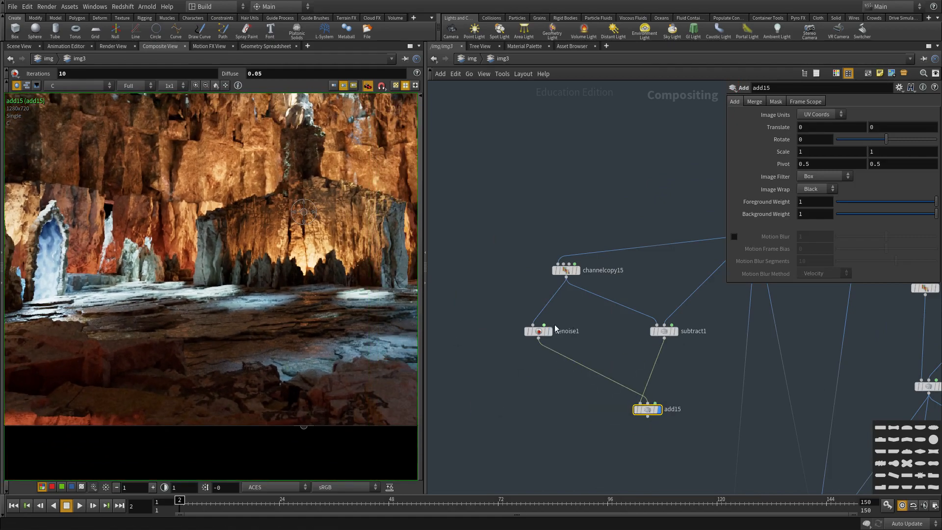
pyautogui.moveTo(174, 250); pyautogui.dragTo(205, 281, button='middle')
pyautogui.moveTo(280, 293); pyautogui.dragTo(272, 292, button='middle')
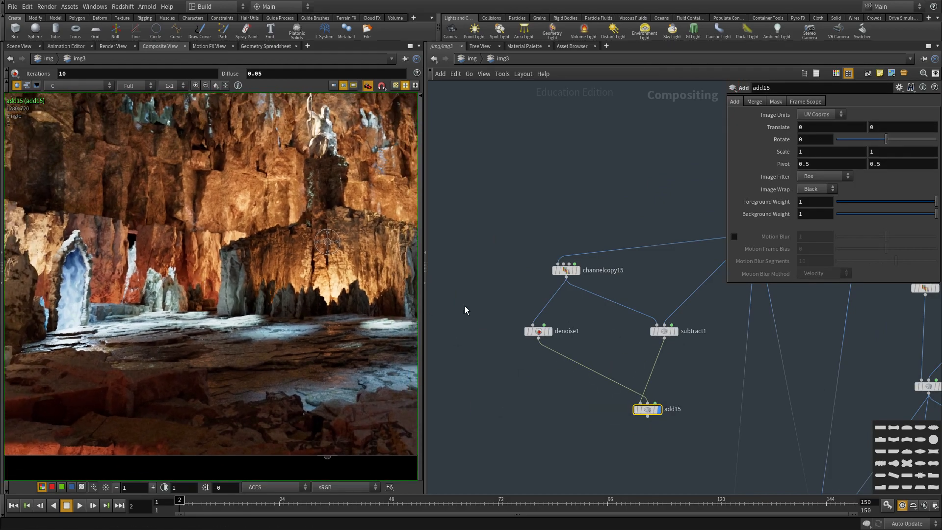
# Compare the original beauty_live_exr with the recombined add15 image, looking closely at the cave floor.
pyautogui.moveTo(680, 337); pyautogui.dragTo(607, 386, button='middle')
pyautogui.click(694, 269)
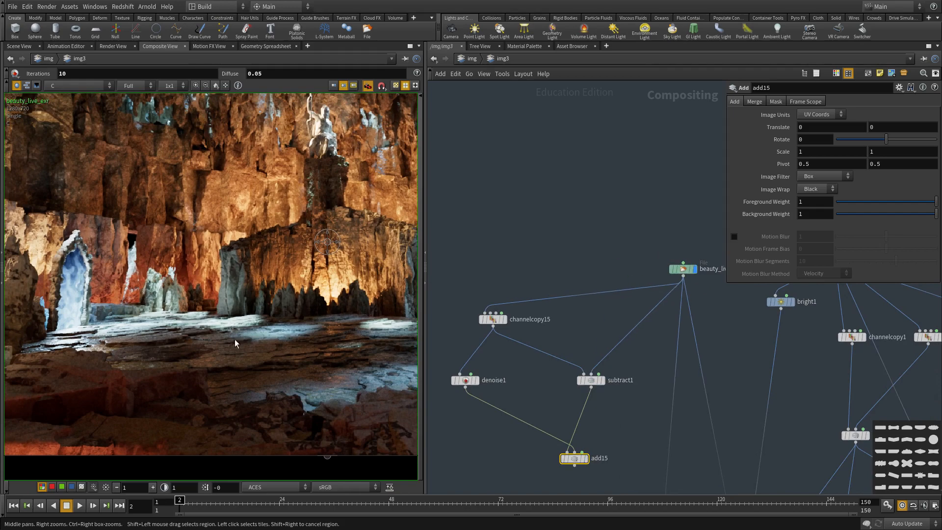
pyautogui.click(587, 458)
pyautogui.scroll(6, 211, 375)
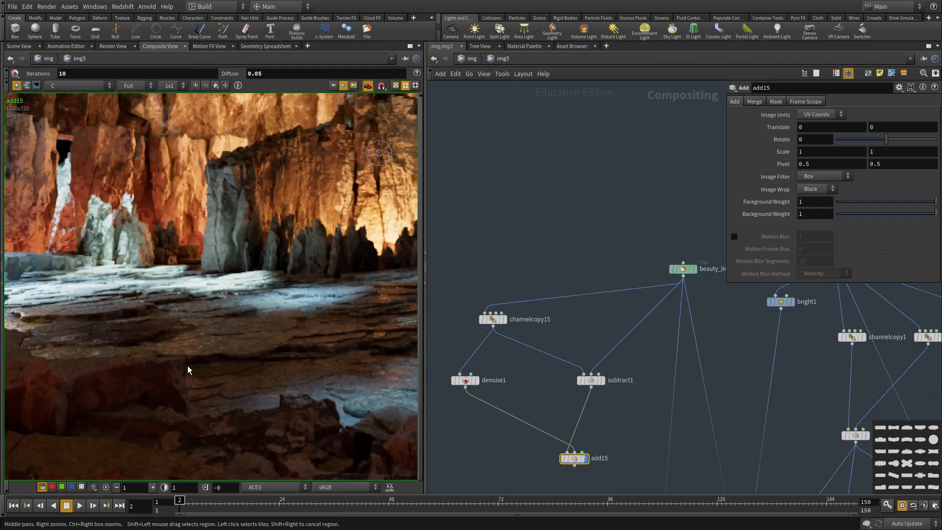
pyautogui.moveTo(646, 429); pyautogui.dragTo(652, 339, button='middle')
pyautogui.click(591, 374)
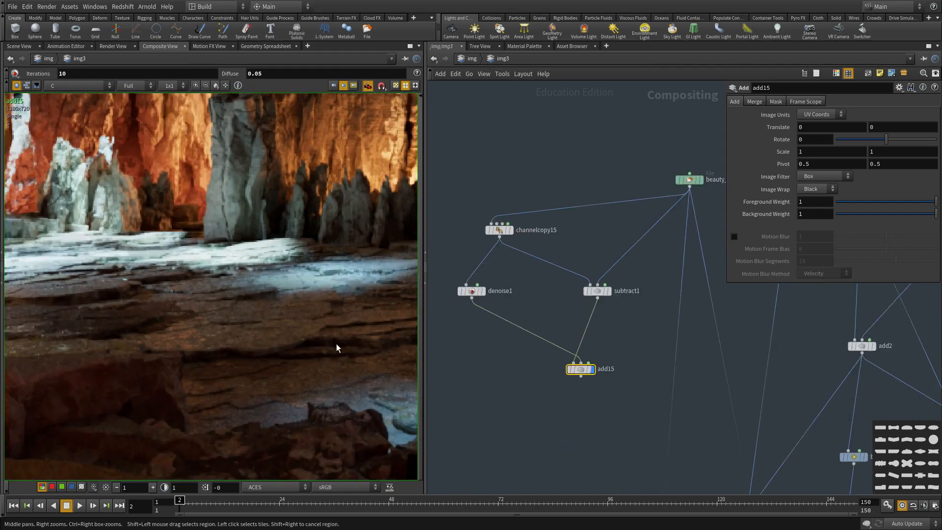
# Move denoise1, subtract1, add15 and channelcopy15 away from beauty_live_exr to free up network space.
pyautogui.scroll(-2, 337, 347)
pyautogui.moveTo(600, 356); pyautogui.dragTo(611, 360, button='middle')
pyautogui.scroll(-2, 673, 421)
pyautogui.moveTo(610, 343); pyautogui.dragTo(570, 336)
pyautogui.moveTo(665, 374); pyautogui.dragTo(563, 379)
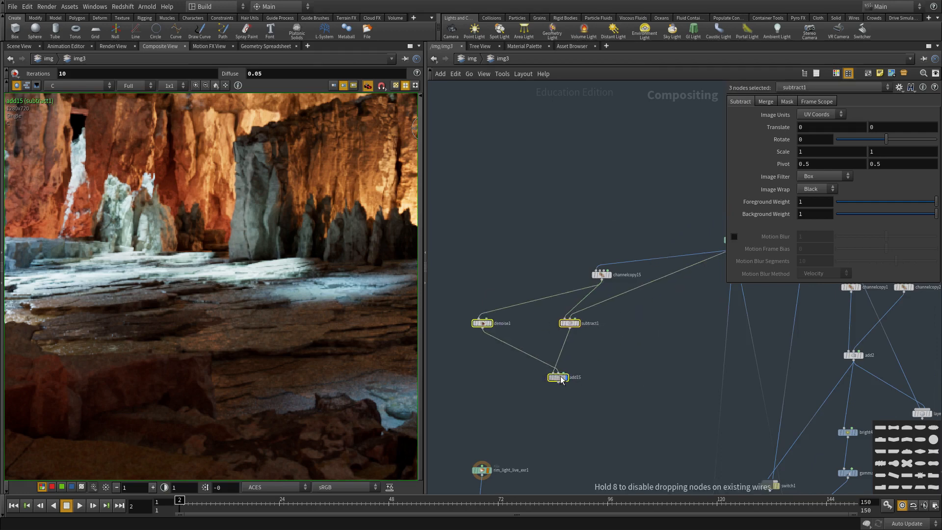
pyautogui.scroll(2, 603, 336)
pyautogui.moveTo(611, 246); pyautogui.dragTo(567, 228)
# Duplicate channelcopy15 next to the original and route the shared beauty_live_exr wires through a dot.
pyautogui.hotkey('ctrl', 'c')
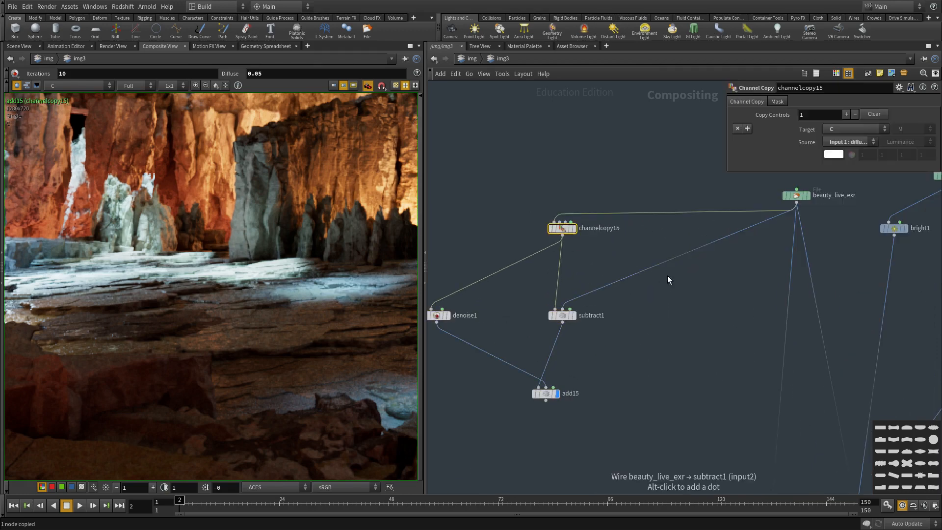
pyautogui.hotkey('ctrl', 'v')
pyautogui.keyDown('alt'); pyautogui.moveTo(627, 214); pyautogui.dragTo(621, 190); pyautogui.keyUp('alt')
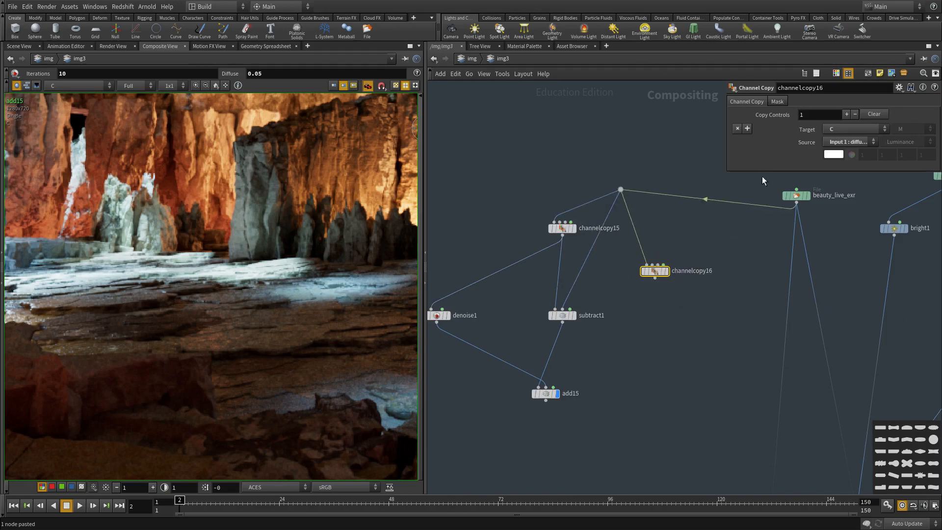
# Set channelcopy16's source to a specular pass of Input 1 and examine the extracted pass.
pyautogui.click(849, 142)
pyautogui.click(881, 239)
pyautogui.scroll(-6, 290, 301)
pyautogui.moveTo(289, 301)
pyautogui.mouseDown(button='middle')
pyautogui.moveTo(224, 293)
pyautogui.moveTo(295, 284)
pyautogui.mouseUp(button='middle')
pyautogui.scroll(6, 337, 304)
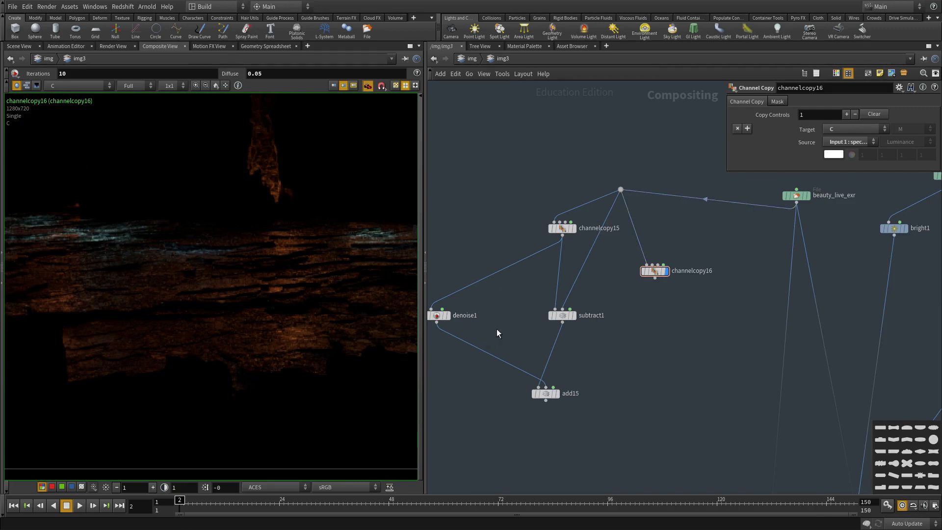
# Duplicate subtract1 and place the copy below channelcopy16.
pyautogui.click(563, 315)
pyautogui.hotkey('ctrl', 'c')
pyautogui.hotkey('ctrl', 'v')
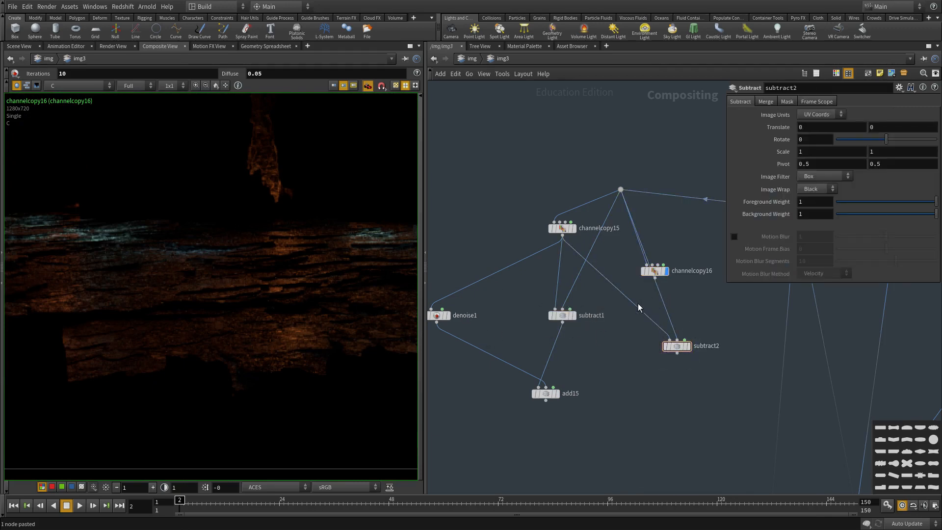
pyautogui.moveTo(685, 351); pyautogui.dragTo(700, 348)
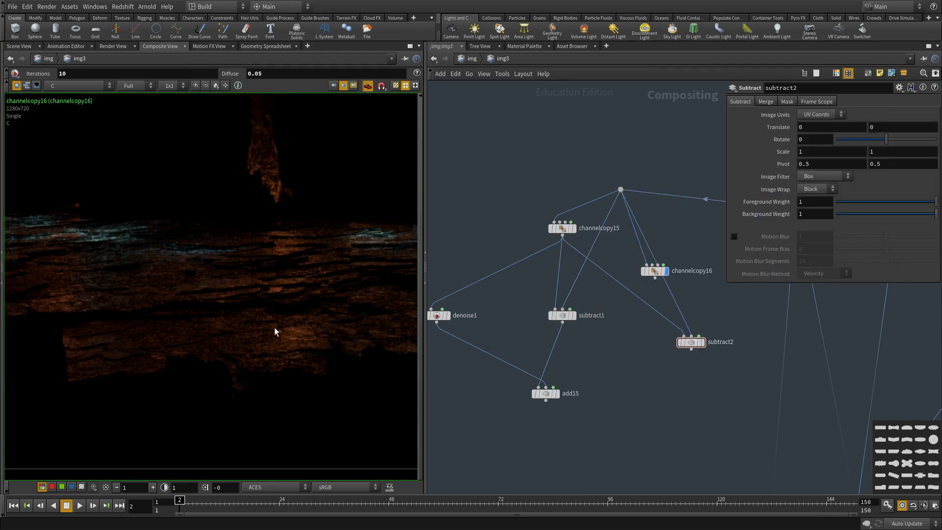
# Feed channelcopy16 into subtract2's first input in place of channelcopy15, and move channelcopy16 clear of the wires.
pyautogui.scroll(2, 730, 290)
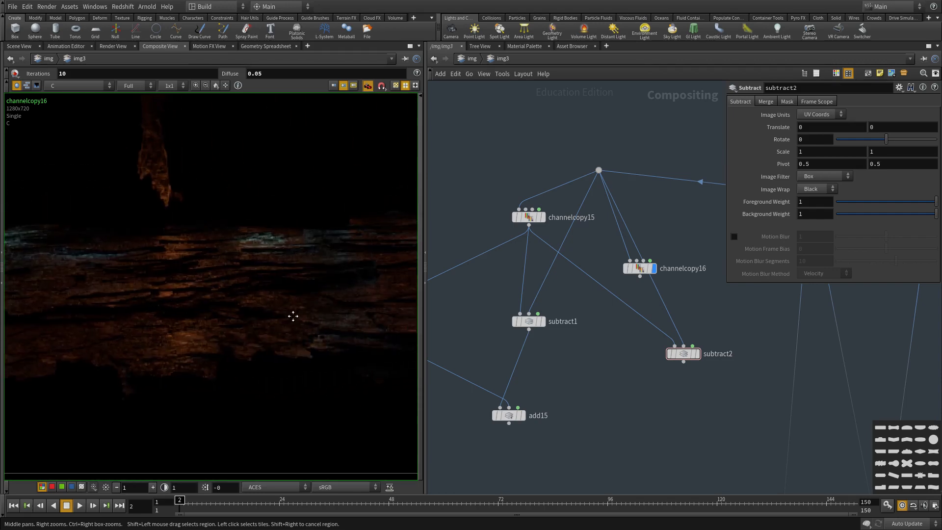
pyautogui.scroll(2, 673, 305)
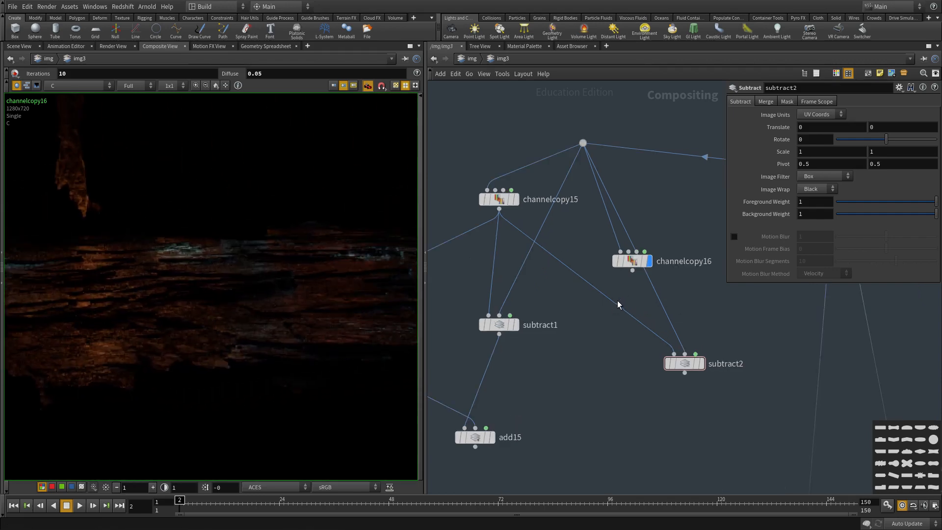
pyautogui.moveTo(633, 270); pyautogui.dragTo(674, 353)
pyautogui.moveTo(648, 278); pyautogui.dragTo(570, 313, button='middle')
pyautogui.moveTo(553, 297); pyautogui.dragTo(496, 326)
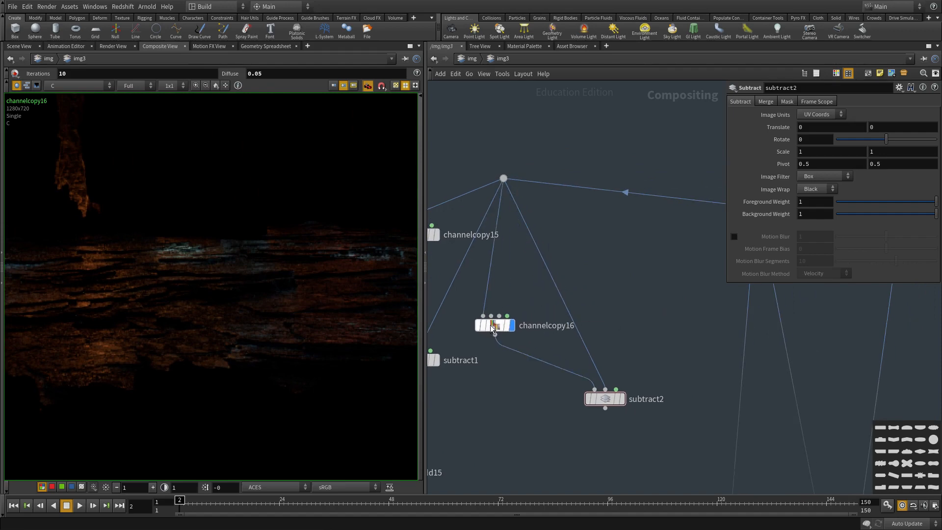
# Display subtract2 and compare the cave without the specular pass against beauty_live_exr.
pyautogui.click(622, 398)
pyautogui.moveTo(594, 295); pyautogui.dragTo(595, 290, button='middle')
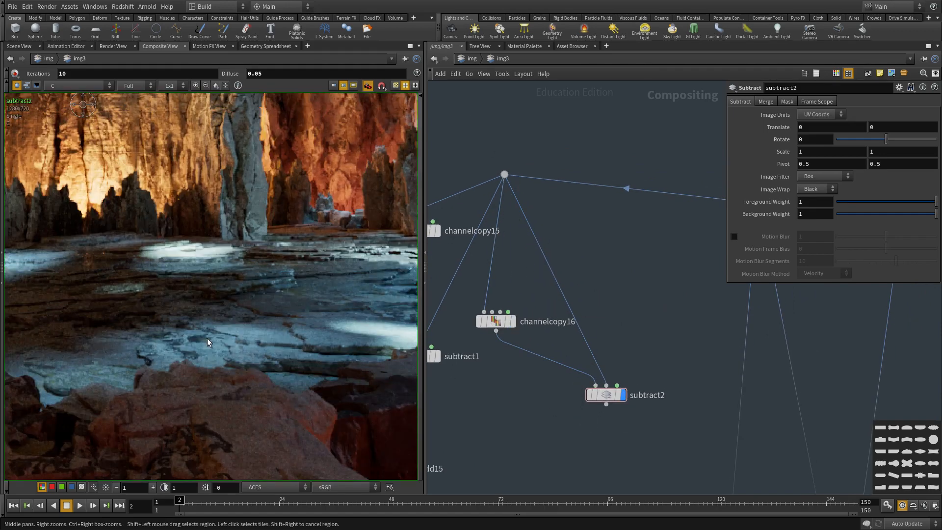
pyautogui.scroll(-2, 245, 320)
pyautogui.scroll(-3, 543, 290)
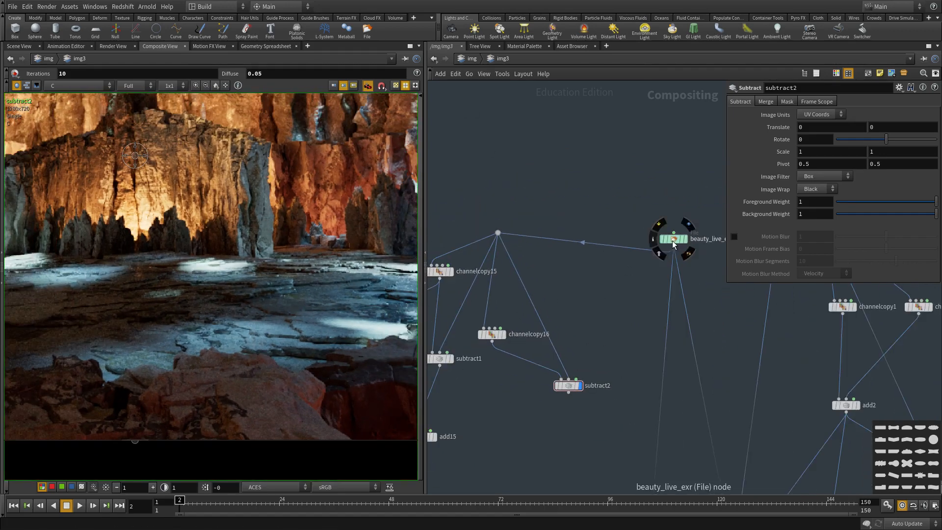
pyautogui.scroll(-2, 335, 320)
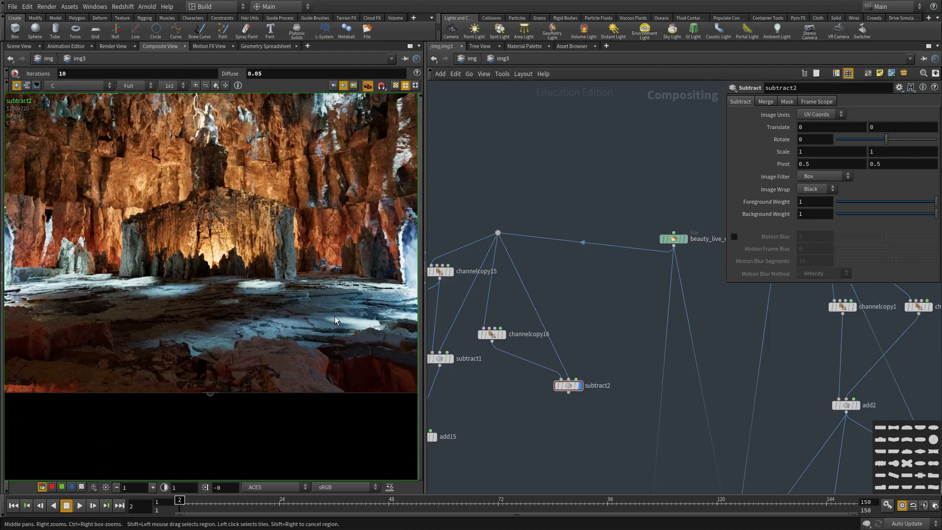
pyautogui.scroll(-1, 335, 319)
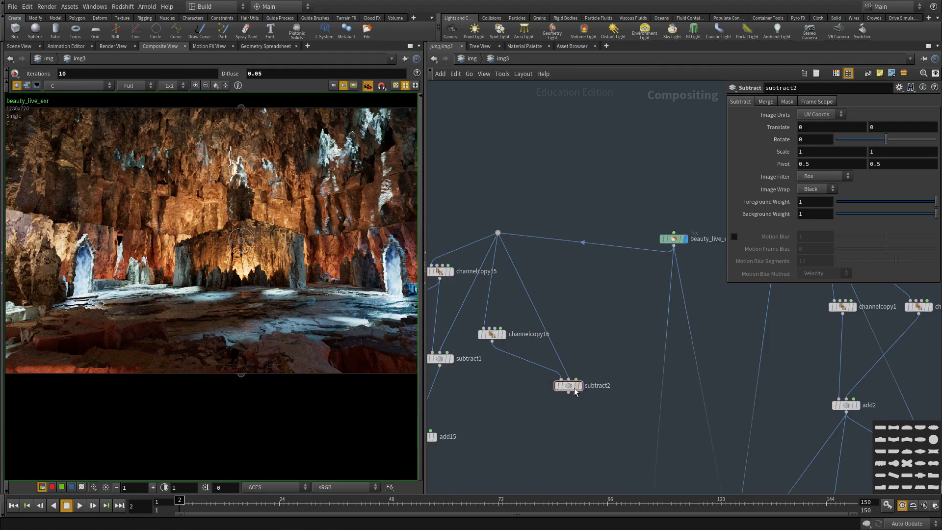
pyautogui.moveTo(678, 283); pyautogui.dragTo(712, 244, button='middle')
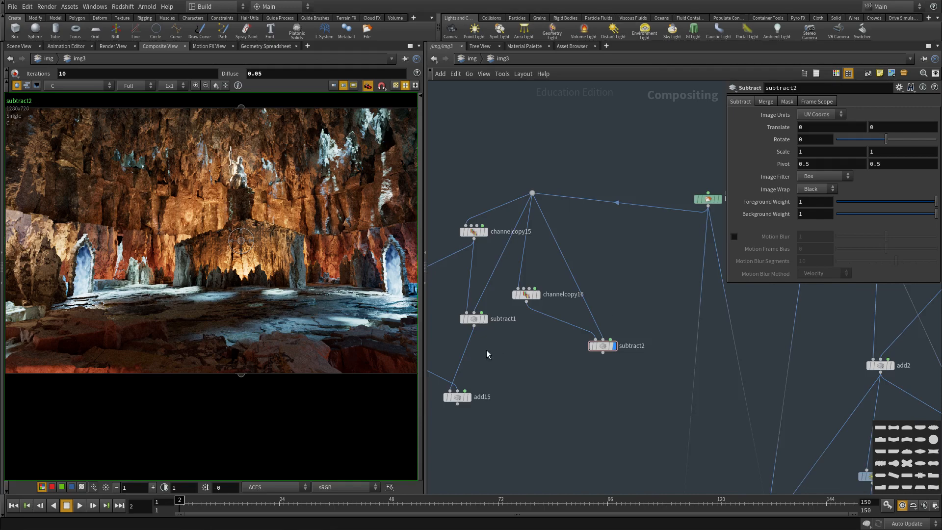
# Duplicate denoise1 and place the copy below subtract2.
pyautogui.moveTo(487, 350); pyautogui.dragTo(677, 353, button='middle')
pyautogui.click(545, 323)
pyautogui.hotkey('ctrl', 'c')
pyautogui.moveTo(614, 339); pyautogui.dragTo(472, 318, button='middle')
pyautogui.scroll(3, 586, 353)
pyautogui.hotkey('ctrl', 'v')
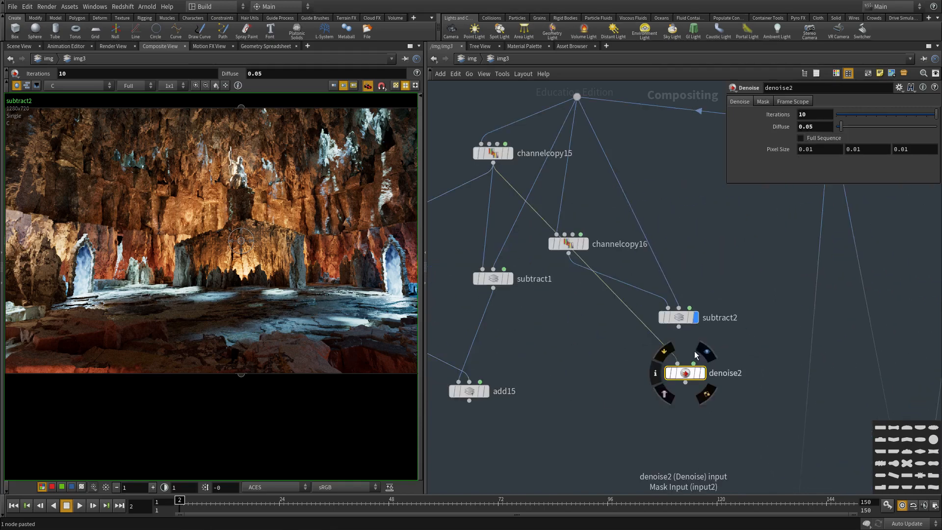
# Feed subtract2 into denoise2 and display denoise2.
pyautogui.moveTo(679, 327); pyautogui.dragTo(680, 370)
pyautogui.click(701, 373)
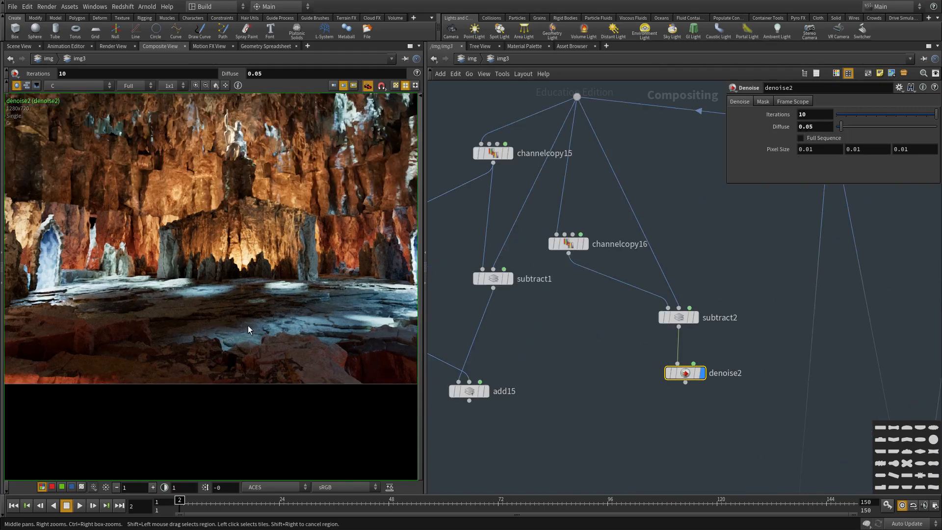
pyautogui.moveTo(630, 363); pyautogui.dragTo(613, 346, button='middle')
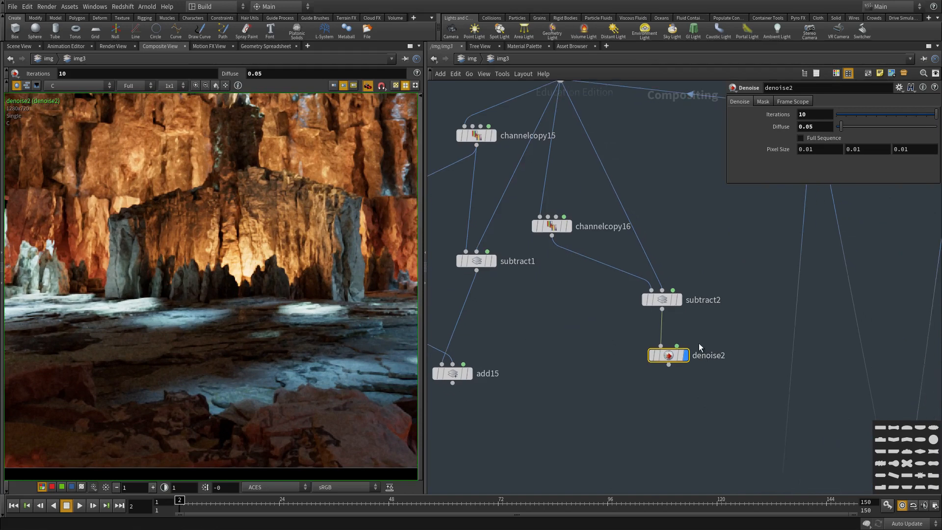
# Feed channelcopy16 into denoise2 in place of subtract2 and move denoise2 below channelcopy16.
pyautogui.click(661, 346)
pyautogui.click(672, 360)
pyautogui.moveTo(673, 360); pyautogui.dragTo(588, 374)
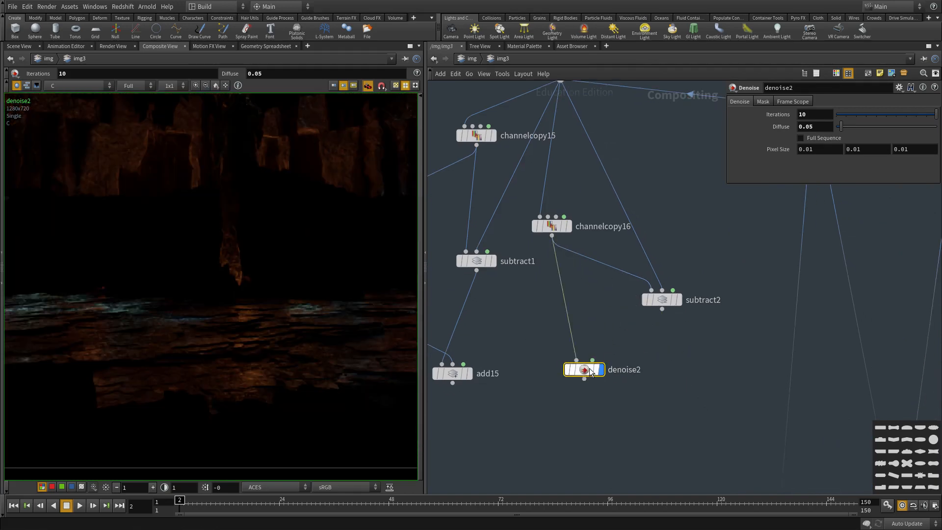
# Display channelcopy16 and denoise2 in turn to compare the raw and denoised passes up close on the cave floor.
pyautogui.scroll(3, 161, 360)
pyautogui.moveTo(156, 373); pyautogui.dragTo(183, 357, button='middle')
pyautogui.click(569, 226)
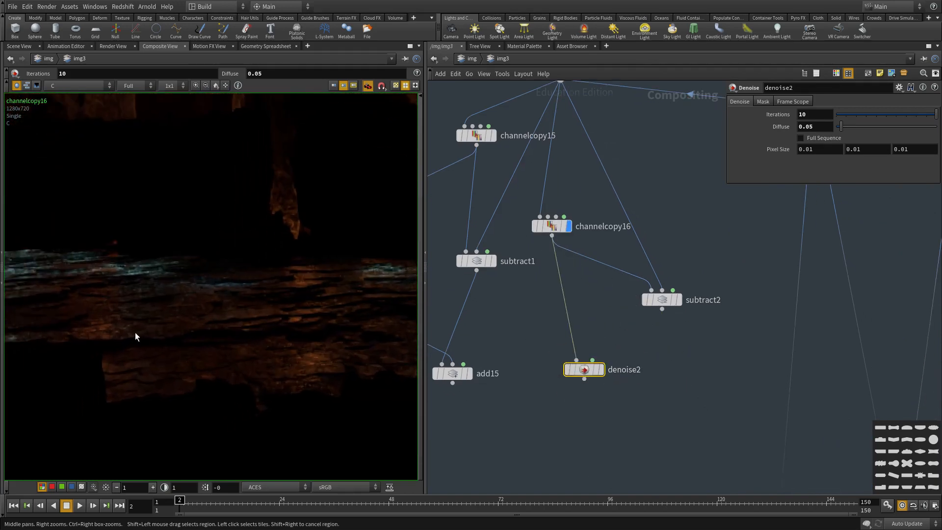
pyautogui.scroll(4, 191, 362)
pyautogui.moveTo(580, 375); pyautogui.dragTo(334, 373)
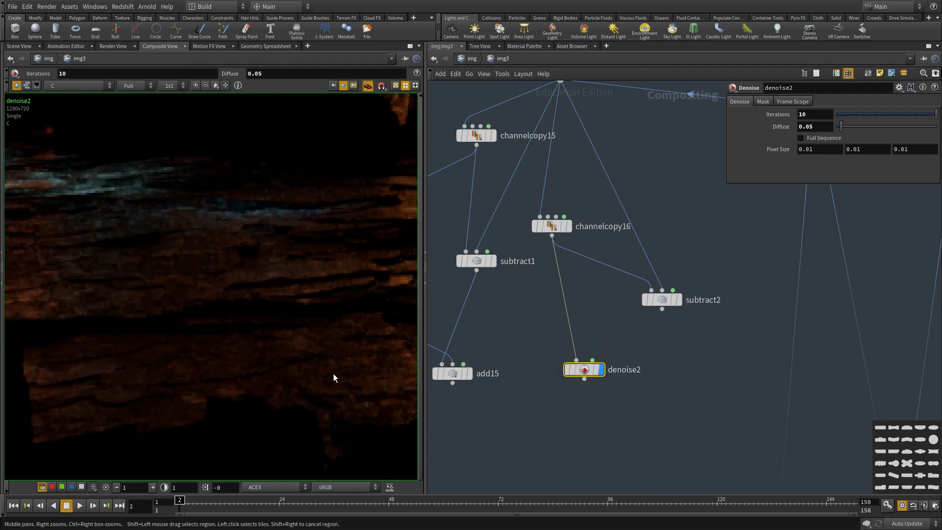
# Add an Add node below subtract2, with denoise2 feeding its first input and subtract2 its second.
pyautogui.press('Tab')
pyautogui.write('add')
pyautogui.click(711, 273)
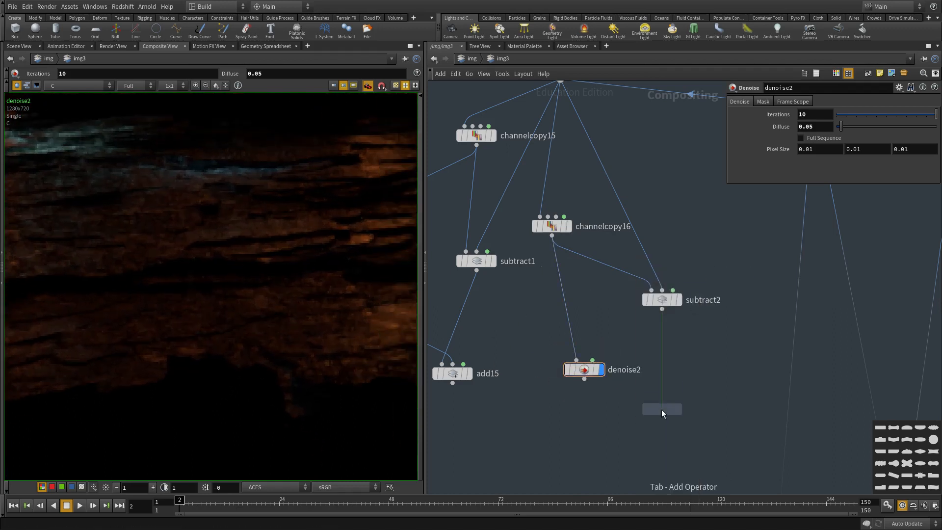
pyautogui.click(662, 410)
pyautogui.click(652, 400)
pyautogui.click(584, 379)
pyautogui.click(662, 309)
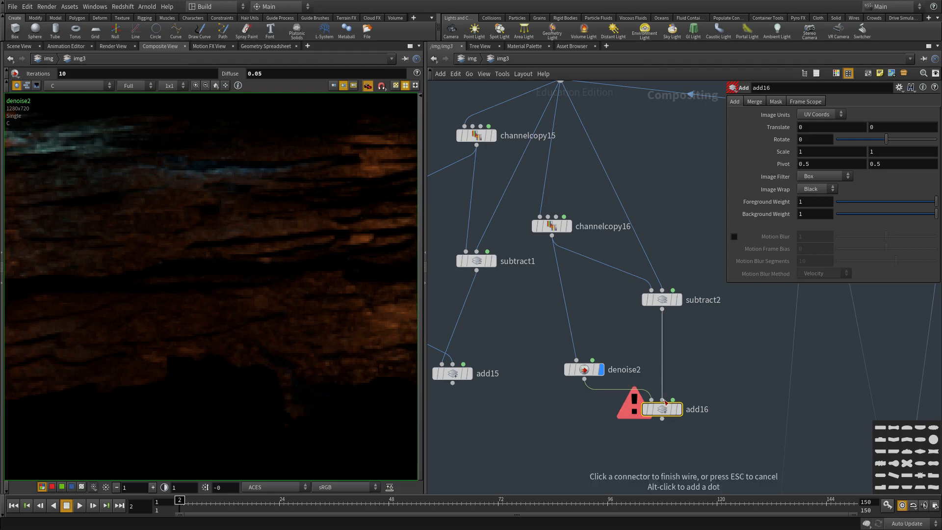
pyautogui.click(662, 400)
# Display subtract2 and add16 in turn to compare the cave floor without and with the denoised pass.
pyautogui.click(679, 300)
pyautogui.scroll(-3, 247, 316)
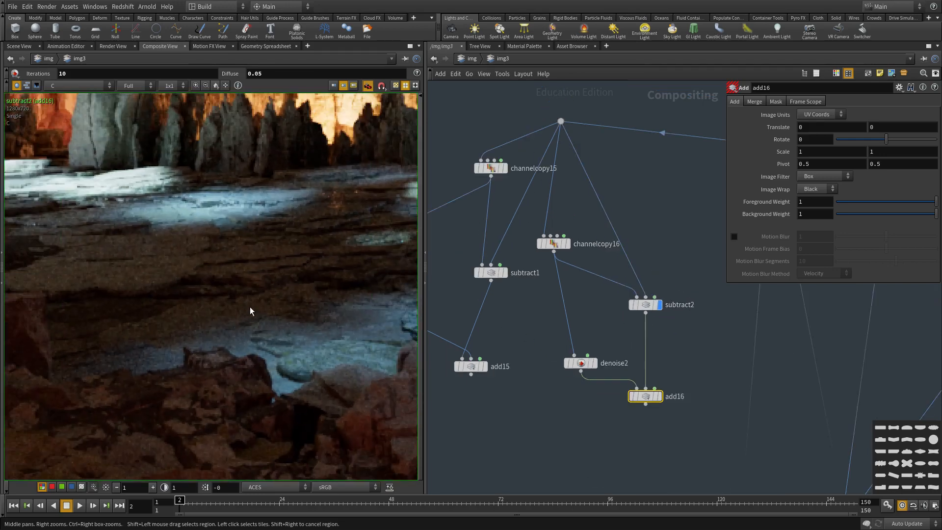
pyautogui.moveTo(255, 322); pyautogui.dragTo(291, 321, button='middle')
pyautogui.click(659, 397)
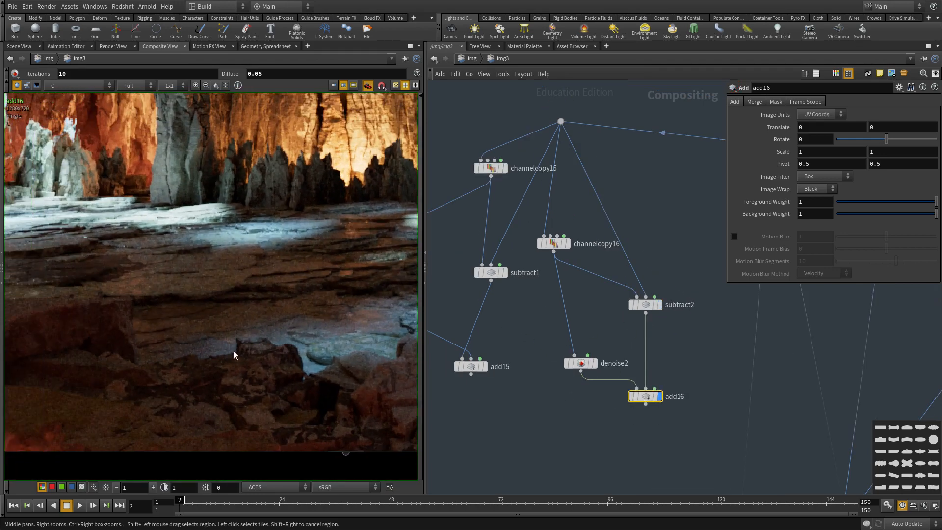
pyautogui.scroll(4, 213, 297)
pyautogui.moveTo(556, 244)
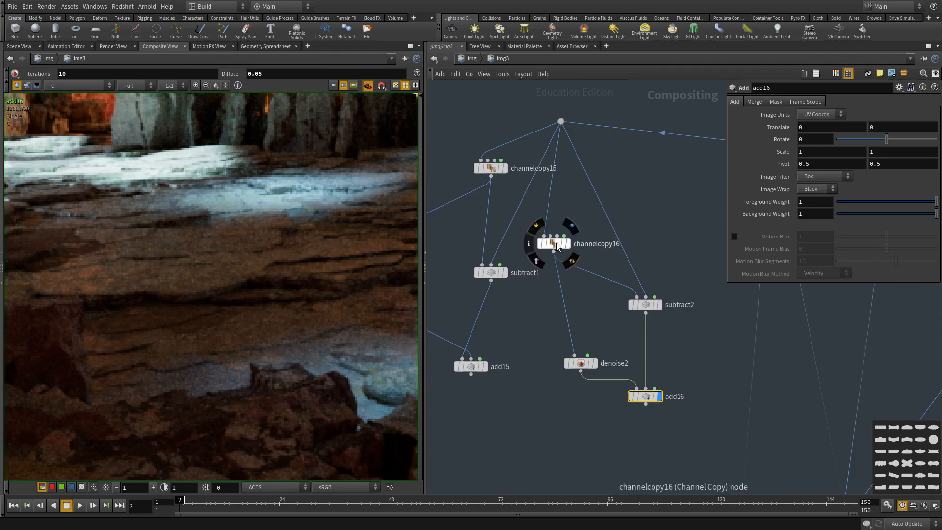
# Select denoise1, subtract1 and add15 together and move them lower in the network.
pyautogui.scroll(-3, 537, 291)
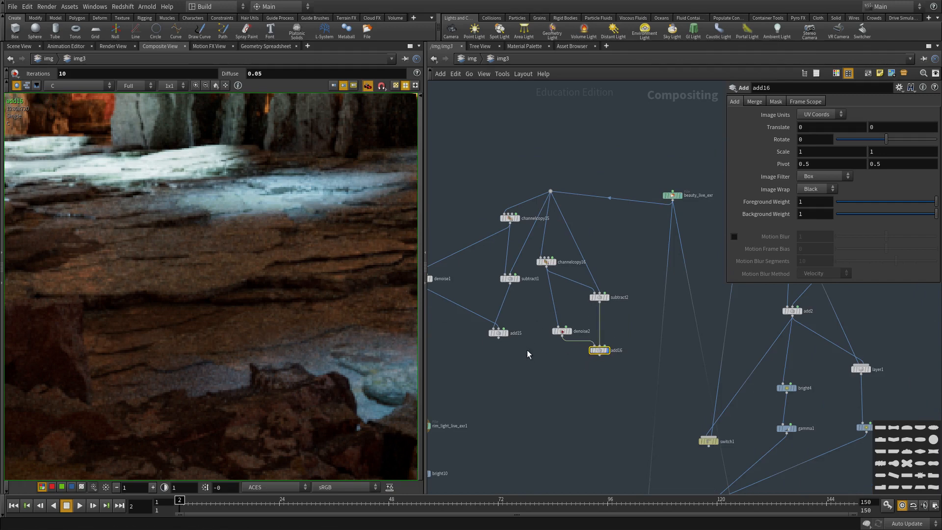
pyautogui.moveTo(528, 349); pyautogui.dragTo(546, 351, button='middle')
pyautogui.moveTo(452, 264); pyautogui.dragTo(453, 265)
pyautogui.scroll(2, 552, 293)
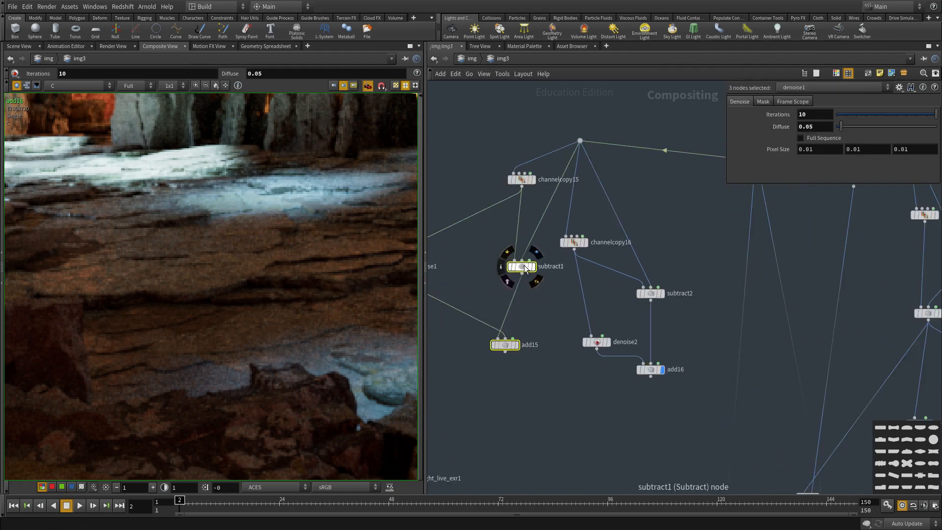
pyautogui.moveTo(524, 265); pyautogui.dragTo(512, 364)
# Feed add16 into subtract1's second input in place of beauty_live_exr and place subtract1 below add16.
pyautogui.click(547, 290)
pyautogui.moveTo(534, 279); pyautogui.dragTo(648, 381)
pyautogui.moveTo(630, 392); pyautogui.dragTo(707, 355, button='middle')
pyautogui.moveTo(595, 339); pyautogui.dragTo(650, 399)
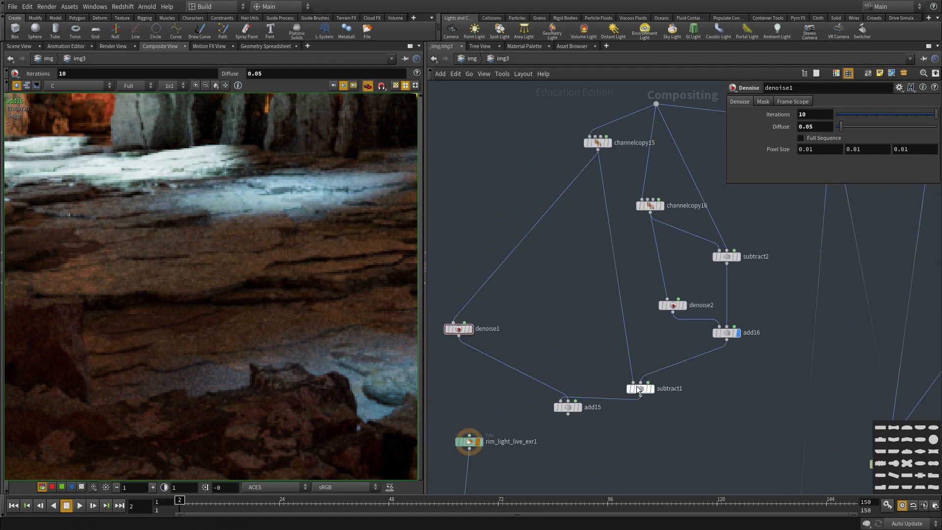
# Move add15 directly below subtract1 and display it to inspect the combined result.
pyautogui.moveTo(629, 400); pyautogui.dragTo(599, 358, button='middle')
pyautogui.scroll(-3, 267, 317)
pyautogui.scroll(1, 267, 318)
pyautogui.moveTo(576, 362); pyautogui.dragTo(656, 396)
pyautogui.click(664, 394)
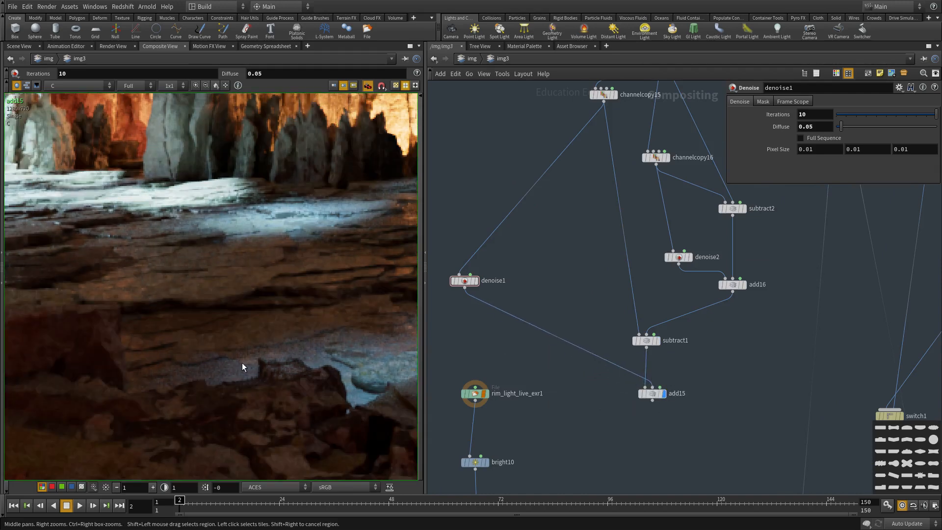
pyautogui.moveTo(608, 410); pyautogui.dragTo(593, 377, button='middle')
pyautogui.scroll(-4, 211, 320)
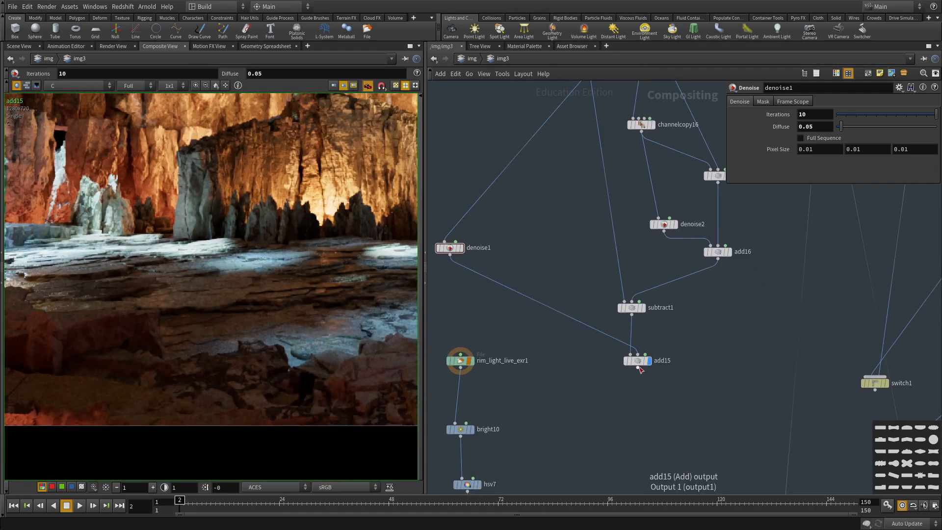
# Move denoise1 closer to the rest of the denoising branch.
pyautogui.moveTo(449, 248); pyautogui.dragTo(516, 265)
pyautogui.moveTo(560, 222); pyautogui.dragTo(565, 281, button='middle')
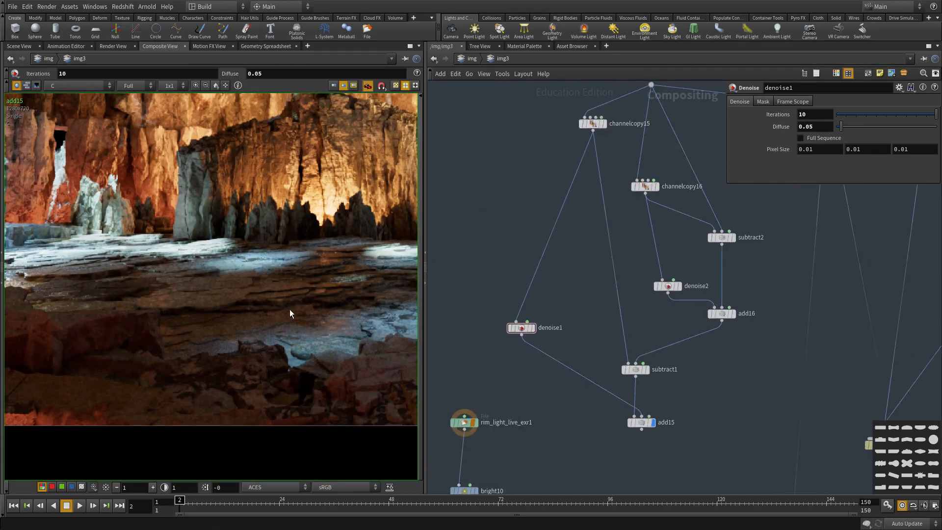
pyautogui.scroll(-1, 292, 314)
pyautogui.scroll(2, 594, 115)
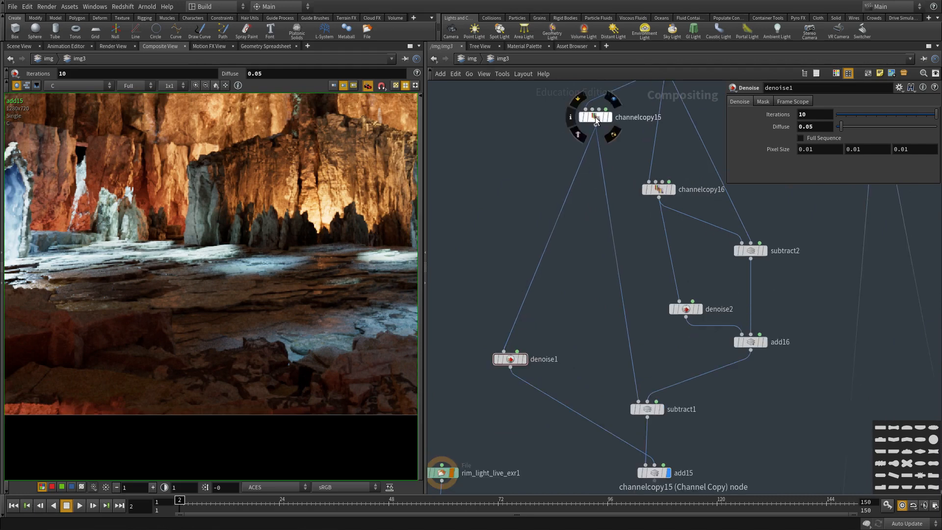
# Display add16 and add15 in turn to compare the cave floor before and after the second denoised pass.
pyautogui.click(609, 116)
pyautogui.moveTo(621, 373)
pyautogui.mouseDown(button='middle')
pyautogui.moveTo(590, 346)
pyautogui.moveTo(631, 358)
pyautogui.mouseUp(button='middle')
pyautogui.click(734, 316)
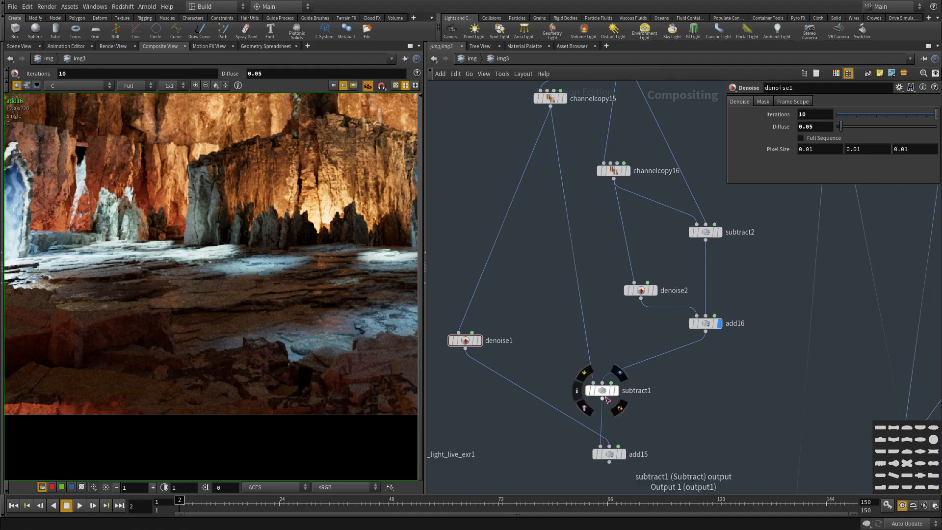
pyautogui.scroll(2, 223, 314)
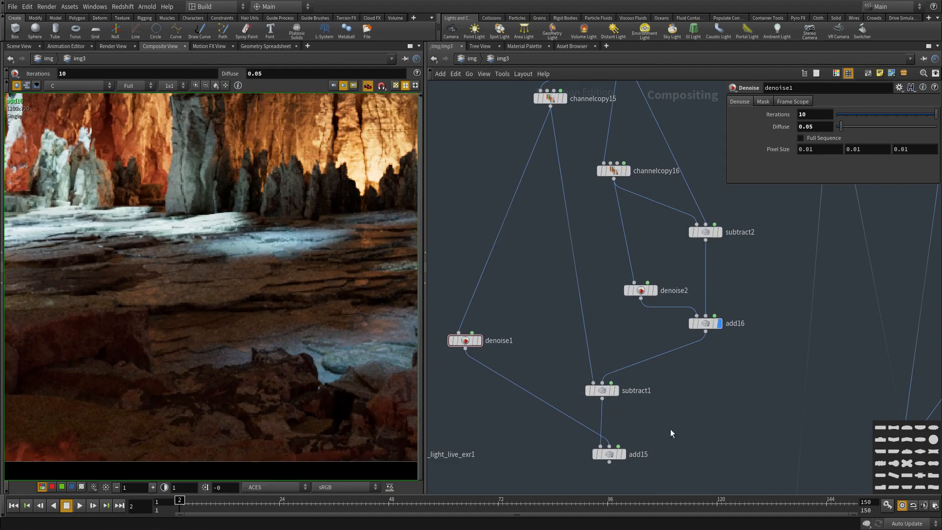
pyautogui.moveTo(671, 429); pyautogui.dragTo(657, 347, button='middle')
pyautogui.scroll(-1, 228, 328)
pyautogui.moveTo(763, 253); pyautogui.dragTo(721, 332, button='middle')
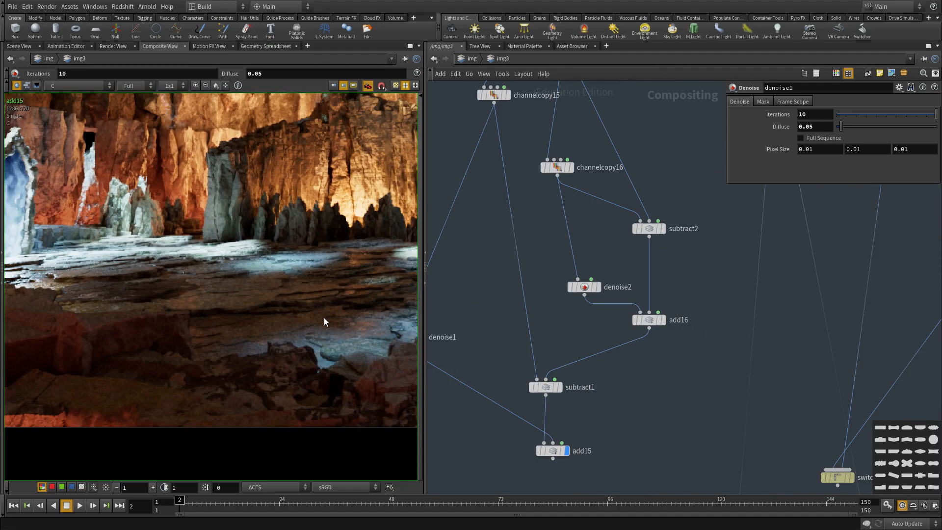
# Examine the walls, floor and portals of the cave in add15 for remaining noise.
pyautogui.scroll(-2, 277, 319)
pyautogui.moveTo(278, 320); pyautogui.dragTo(148, 423, button='middle')
pyautogui.scroll(-2, 288, 303)
pyautogui.moveTo(285, 414); pyautogui.dragTo(226, 350, button='middle')
pyautogui.scroll(2, 183, 235)
pyautogui.moveTo(184, 234); pyautogui.dragTo(206, 244, button='middle')
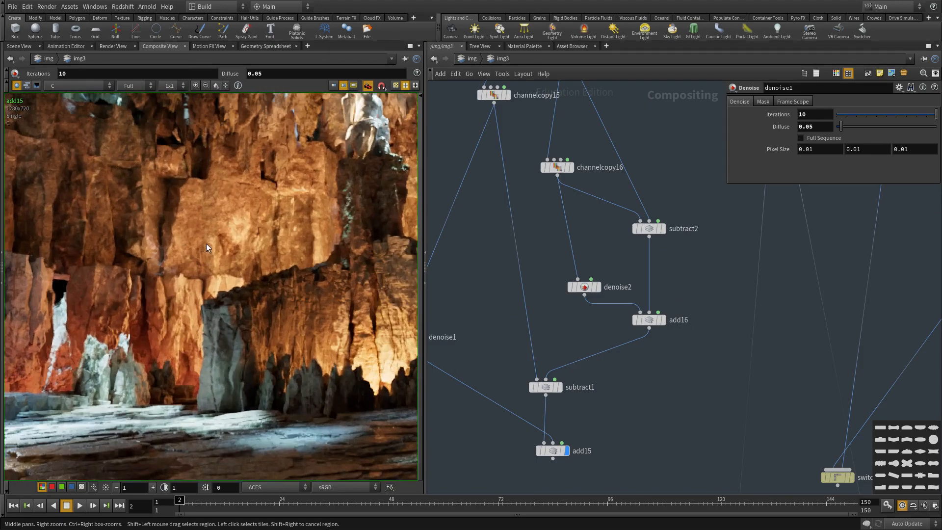
pyautogui.scroll(-2, 206, 243)
pyautogui.moveTo(319, 395); pyautogui.dragTo(209, 323, button='middle')
pyautogui.scroll(-1, 259, 350)
pyautogui.scroll(2, 259, 350)
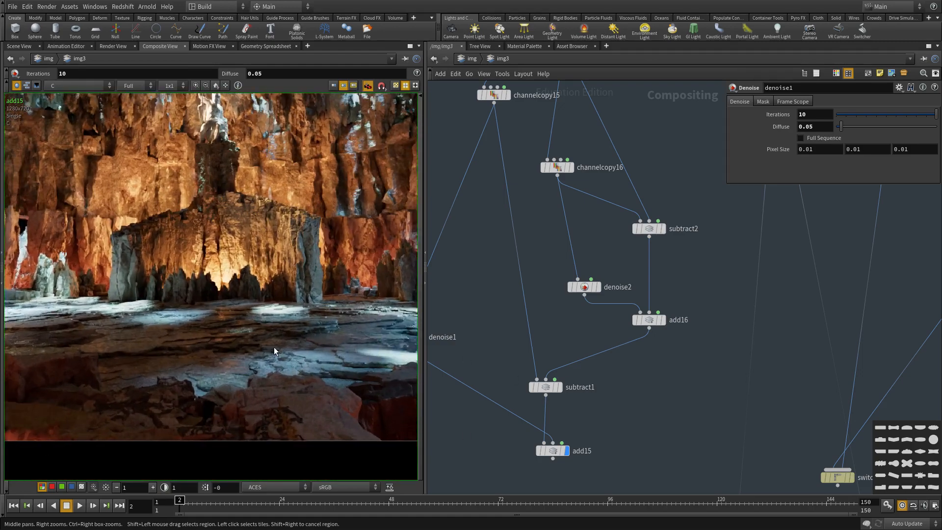
pyautogui.moveTo(274, 345)
pyautogui.mouseDown(button='middle')
pyautogui.moveTo(238, 351)
pyautogui.moveTo(271, 349)
pyautogui.mouseUp(button='middle')
pyautogui.scroll(-2, 230, 346)
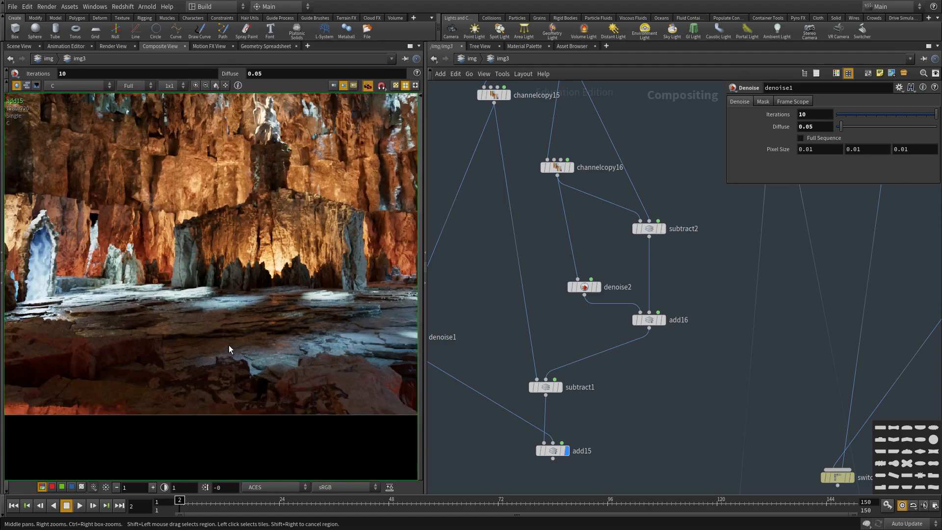
pyautogui.moveTo(190, 290); pyautogui.dragTo(293, 348, button='middle')
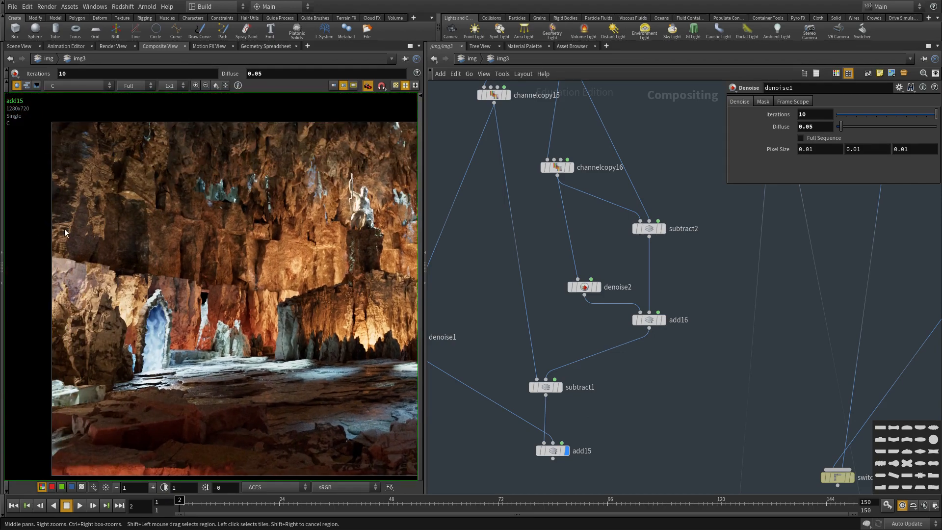
# Compare beauty_live_exr with add15 up close on the rock wall at the image's left edge.
pyautogui.scroll(5, 75, 209)
pyautogui.scroll(-1, 599, 429)
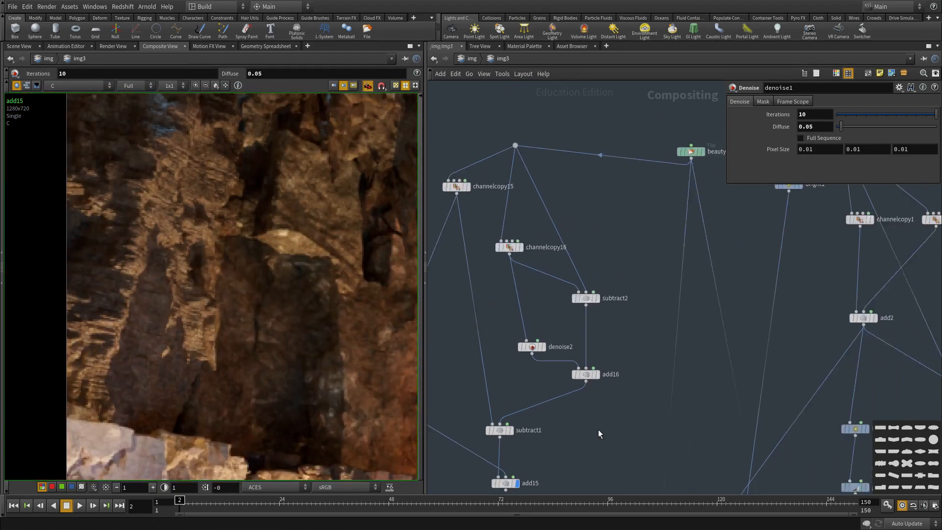
pyautogui.scroll(-2, 599, 428)
pyautogui.click(663, 236)
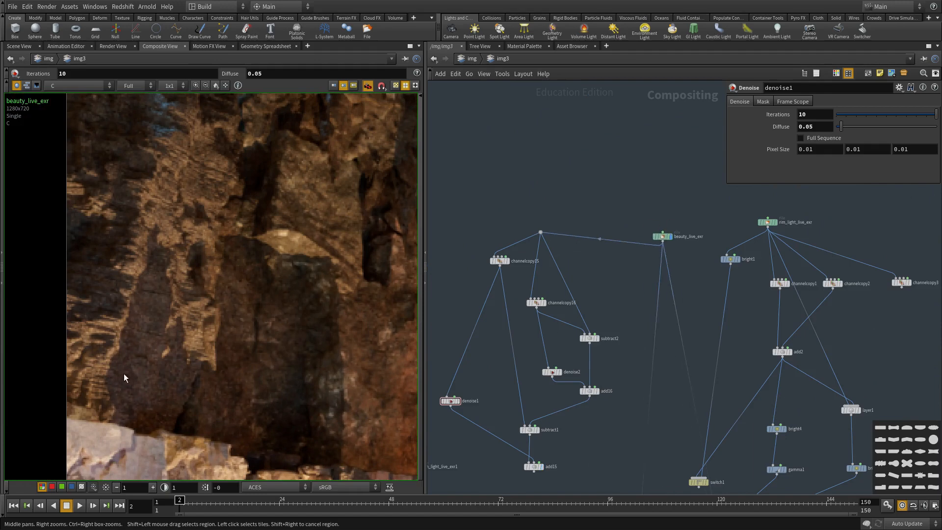
pyautogui.moveTo(612, 426); pyautogui.dragTo(623, 349, button='middle')
pyautogui.click(545, 391)
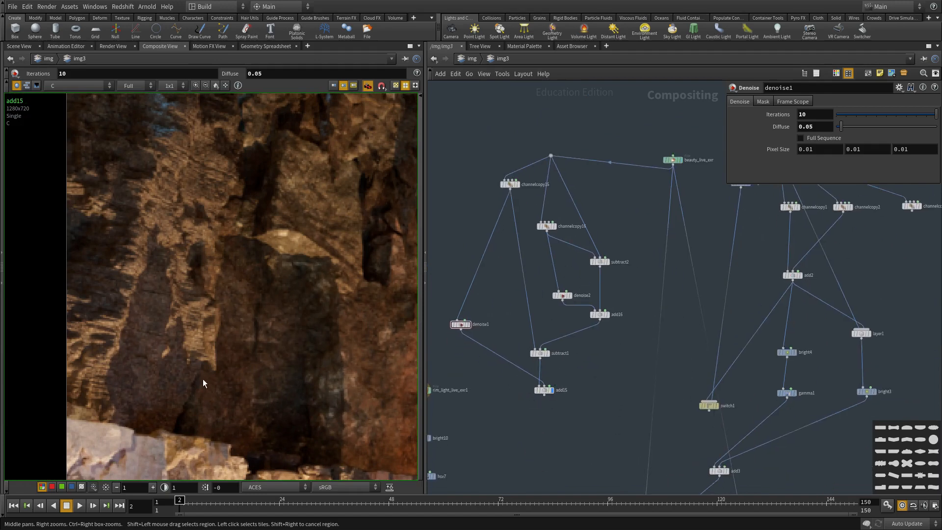
pyautogui.moveTo(204, 383); pyautogui.dragTo(202, 349, button='middle')
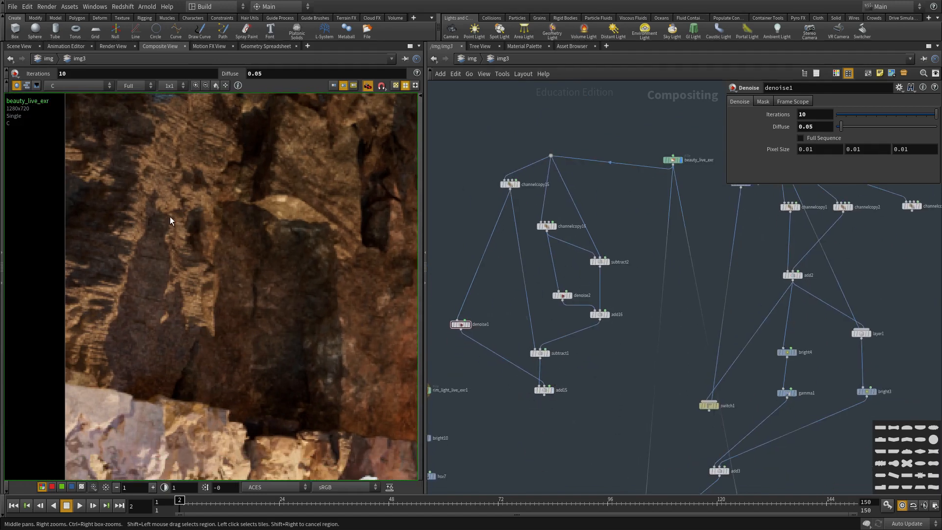
# Reroute the main composite's incoming wire from beauty_live_exr to the output of add15.
pyautogui.scroll(-3, 637, 395)
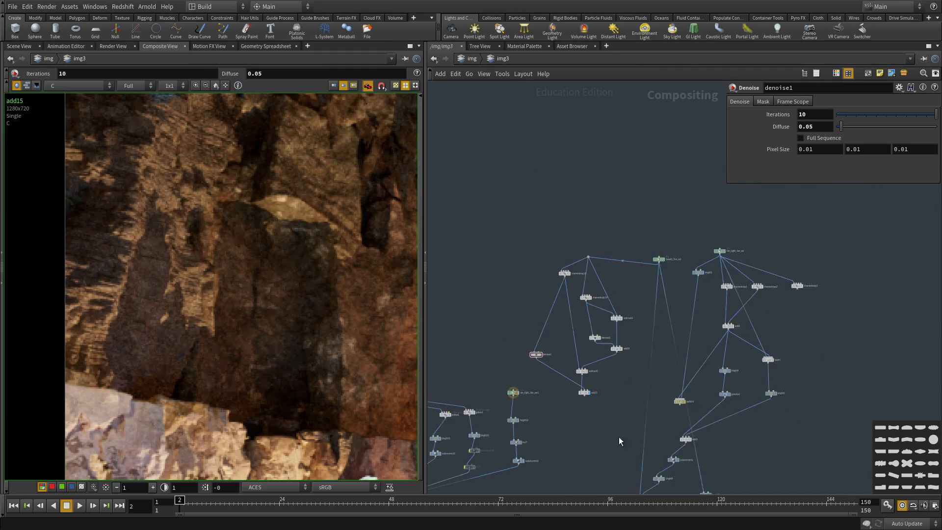
pyautogui.moveTo(616, 476); pyautogui.dragTo(584, 371, button='middle')
pyautogui.scroll(2, 620, 197)
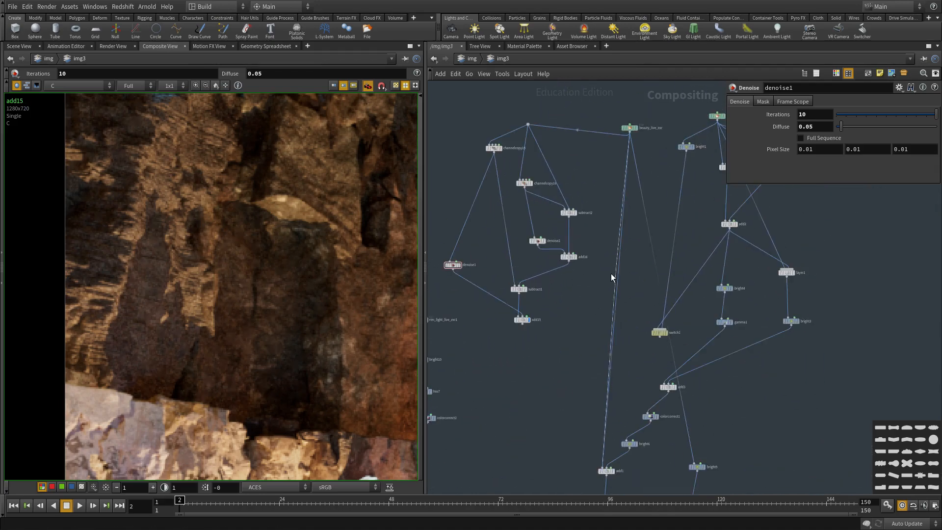
pyautogui.moveTo(612, 275); pyautogui.dragTo(522, 325)
# Follow the composite network down to its final node, layer5, and display it.
pyautogui.scroll(-2, 511, 422)
pyautogui.moveTo(517, 471); pyautogui.dragTo(607, 198, button='middle')
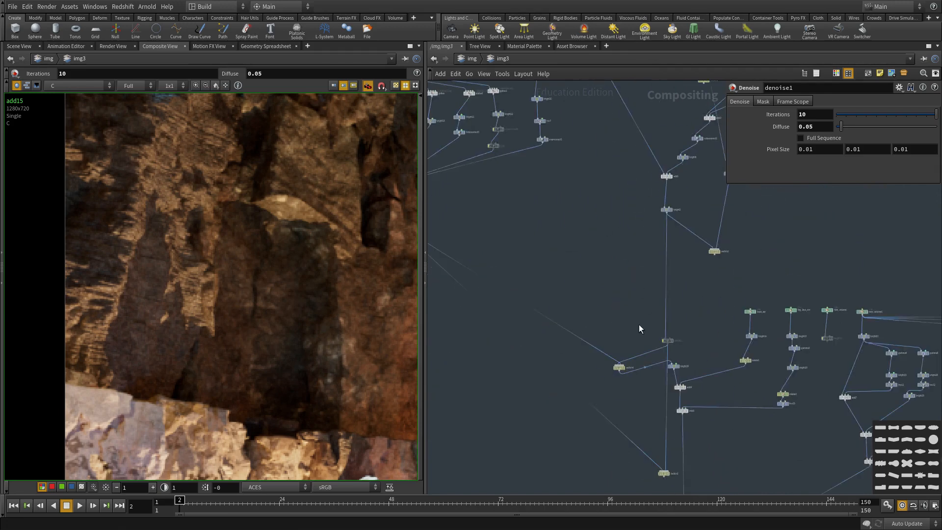
pyautogui.scroll(2, 682, 466)
pyautogui.moveTo(687, 471)
pyautogui.mouseDown(button='middle')
pyautogui.moveTo(644, 396)
pyautogui.moveTo(608, 159)
pyautogui.mouseUp(button='middle')
pyautogui.moveTo(634, 407); pyautogui.dragTo(619, 178, button='middle')
pyautogui.scroll(2, 645, 385)
pyautogui.moveTo(646, 386); pyautogui.dragTo(621, 105, button='middle')
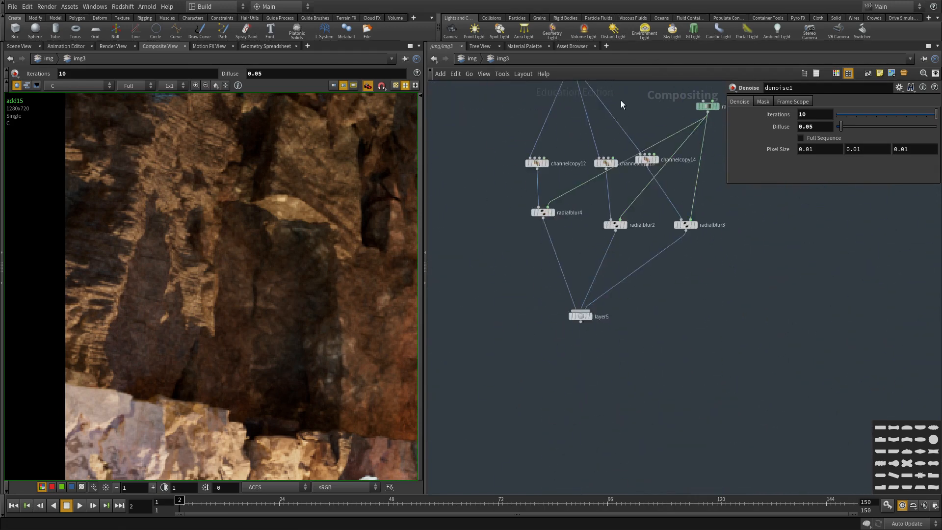
pyautogui.scroll(2, 556, 327)
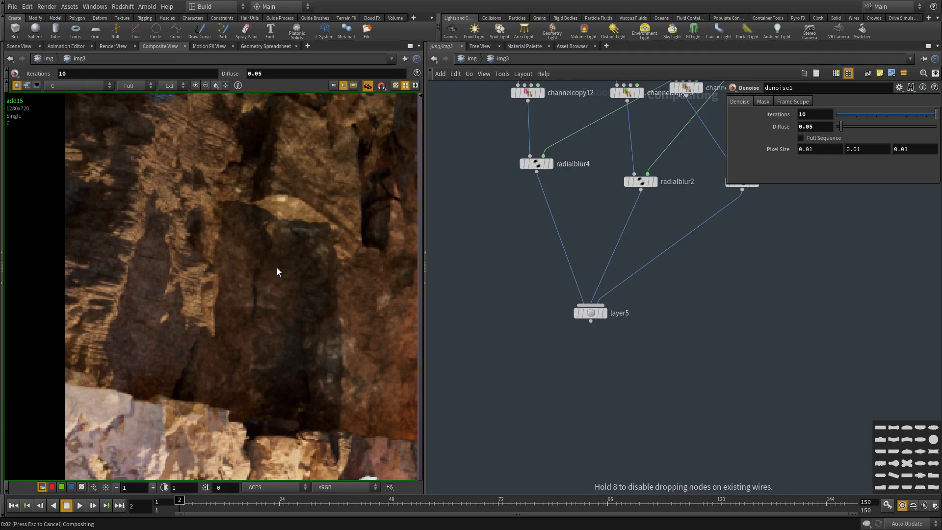
# Maximize the composite view and fit the whole layer5 image in it.
pyautogui.press('h')
pyautogui.scroll(-1, 290, 243)
pyautogui.moveTo(291, 244); pyautogui.dragTo(306, 238, button='middle')
pyautogui.hotkey('ctrl', 'b')
pyautogui.scroll(4, 279, 272)
pyautogui.moveTo(461, 336); pyautogui.dragTo(431, 266, button='middle')
pyautogui.scroll(3, 430, 266)
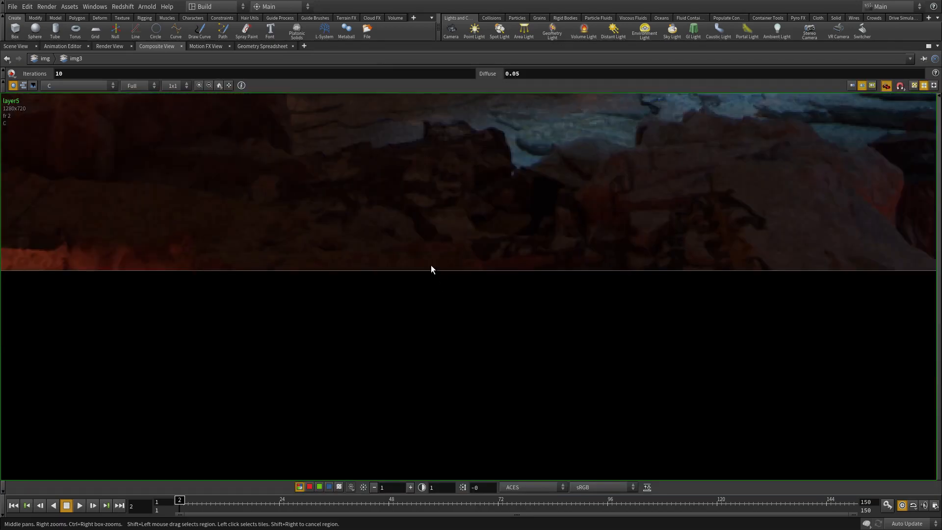
pyautogui.click(220, 86)
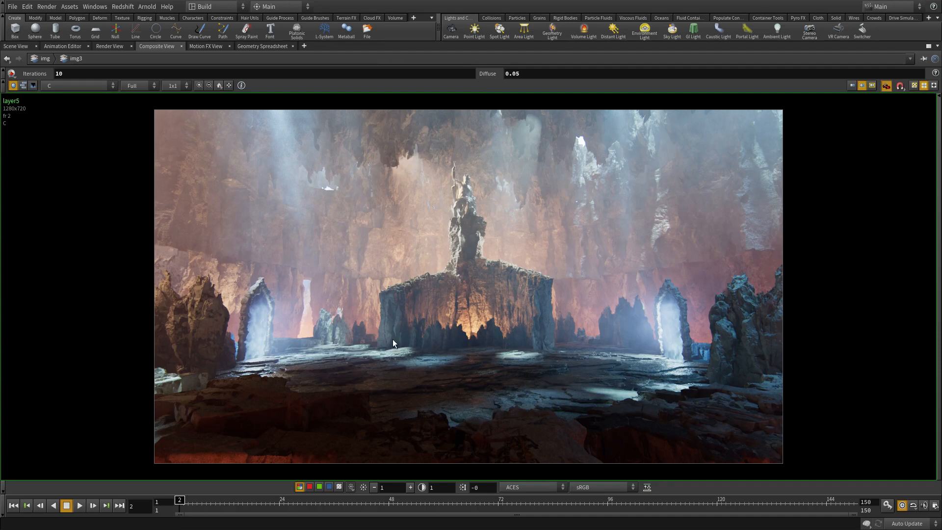
# Restore the split layout, add a ROP File Output node below layer5 and wire layer5's output into it.
pyautogui.moveTo(508, 288); pyautogui.dragTo(498, 283, button='middle')
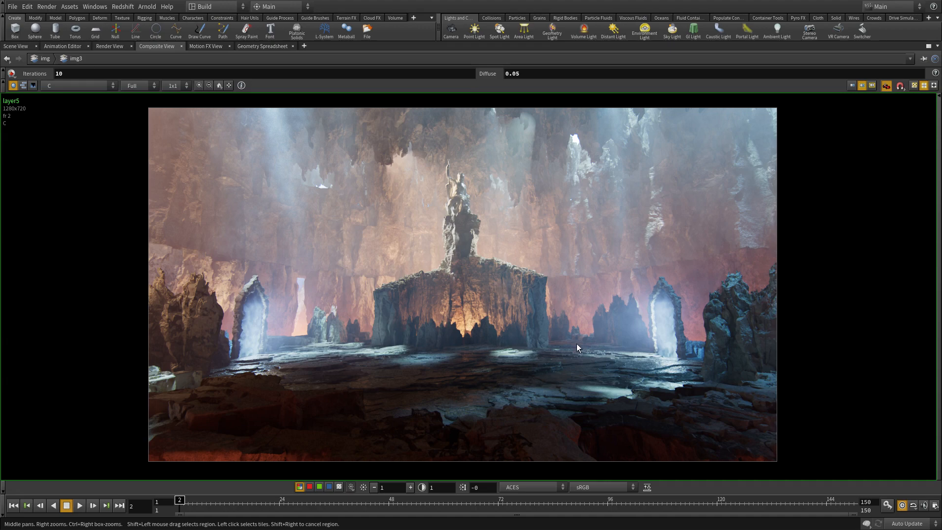
pyautogui.moveTo(577, 347); pyautogui.dragTo(554, 350, button='middle')
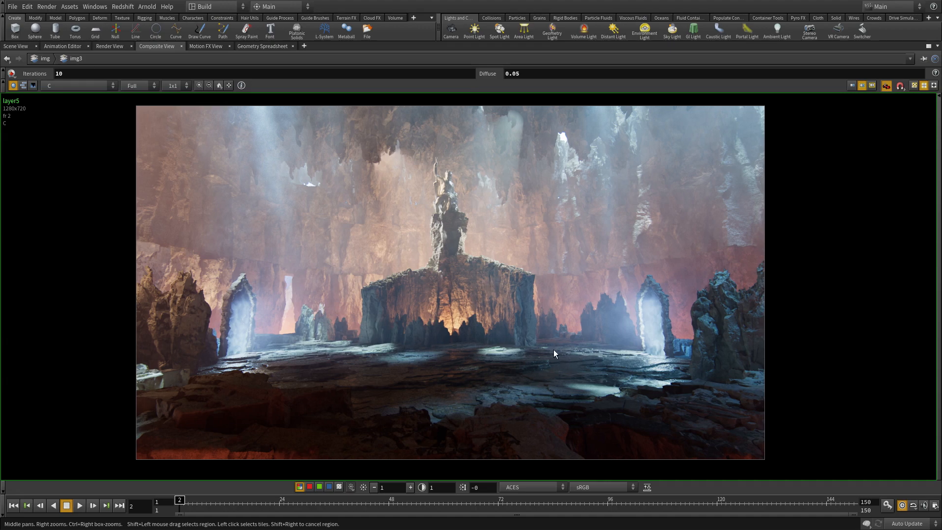
pyautogui.hotkey('ctrl', 'b')
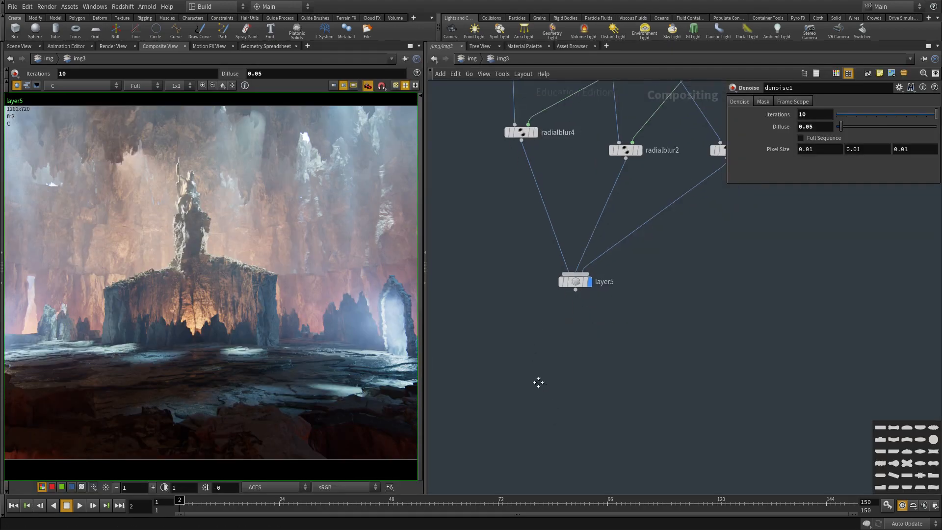
pyautogui.press('Tab')
pyautogui.write('rop')
pyautogui.press('Down')
pyautogui.press('Up')
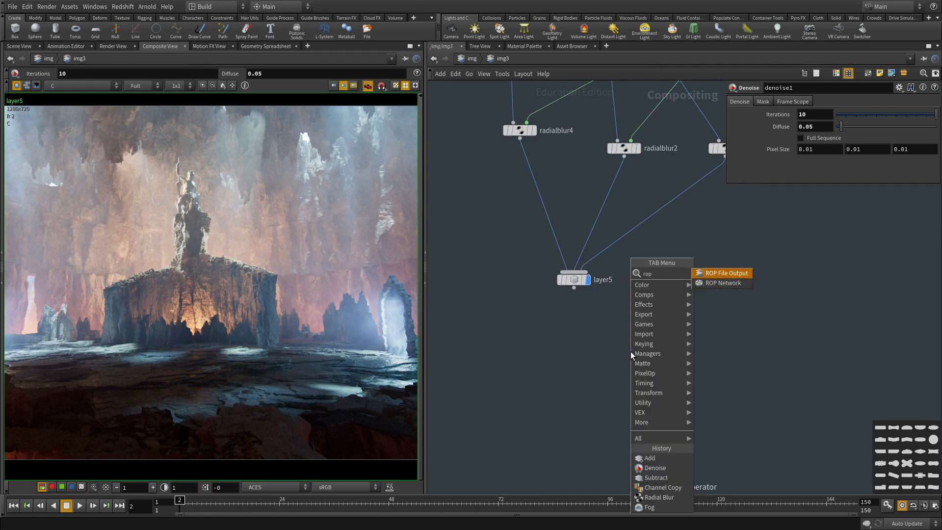
pyautogui.press('Return')
pyautogui.click(631, 352)
pyautogui.moveTo(631, 352); pyautogui.dragTo(587, 373)
pyautogui.click(574, 288)
pyautogui.click(617, 367)
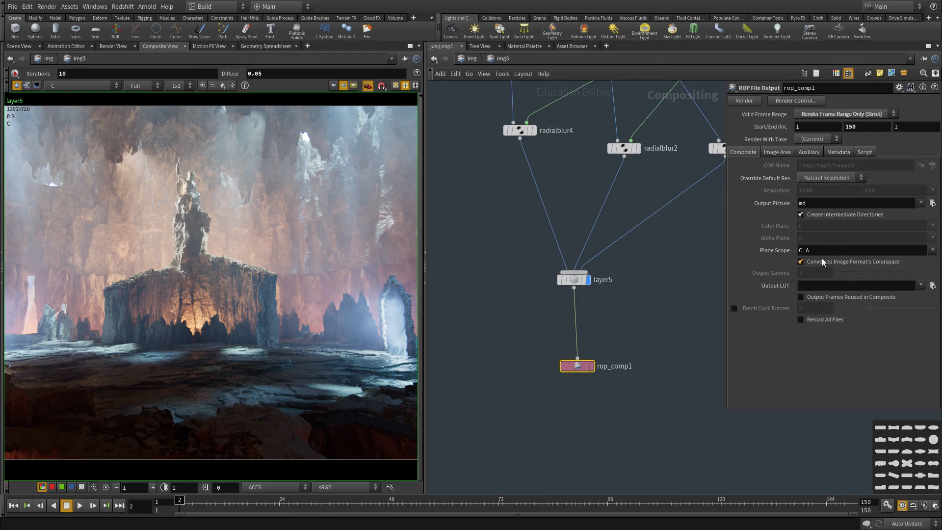
# Set the output picture of rop_comp1 to $HIP/out/temp_comp.jpeg, keeping Convert to Image Format's Colorspace on.
pyautogui.click(801, 263)
pyautogui.click(801, 262)
pyautogui.doubleClick(817, 202)
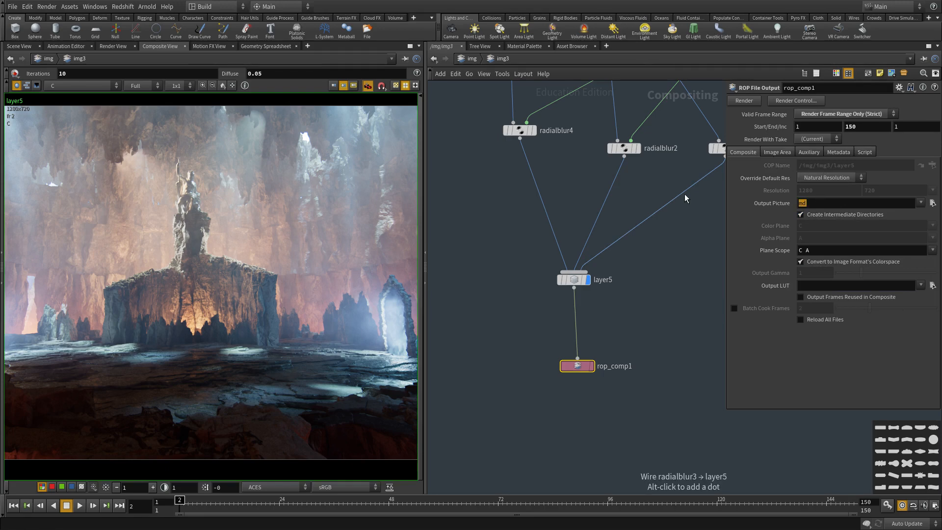
pyautogui.write('$HIP')
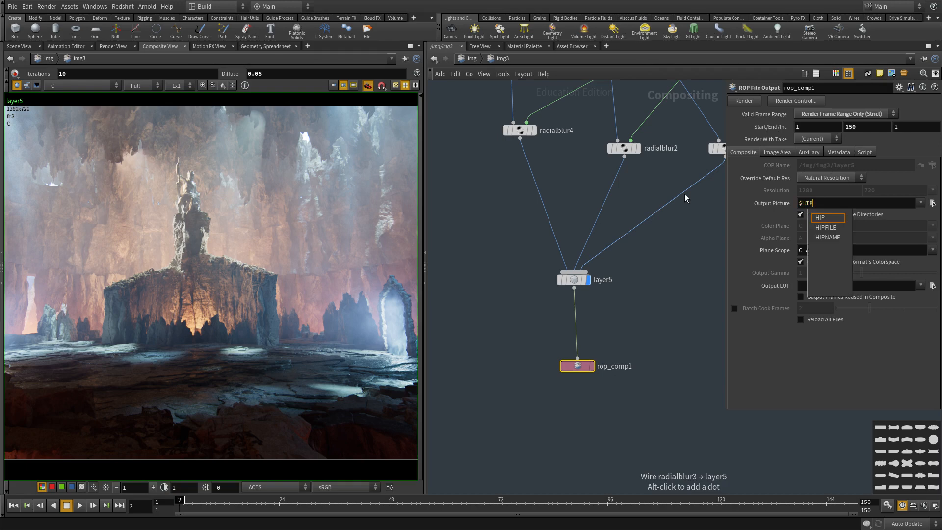
pyautogui.write('/')
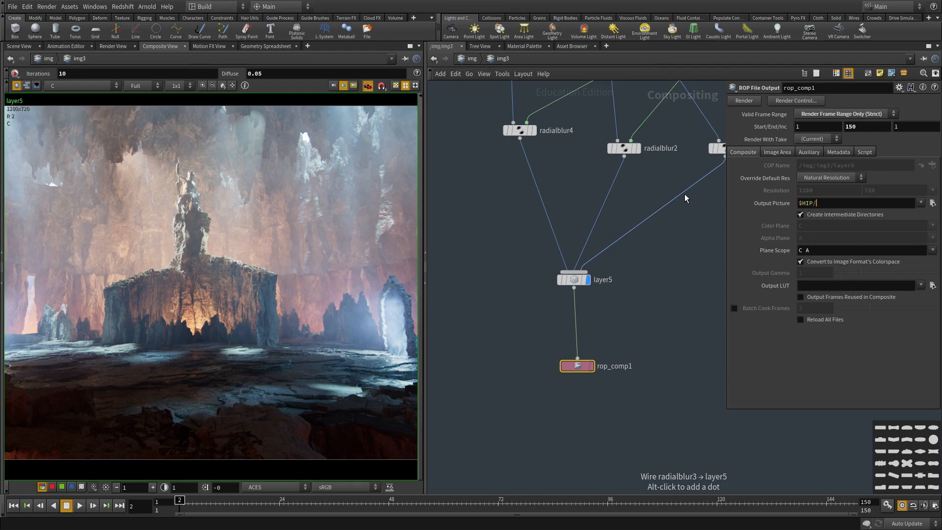
pyautogui.write('out/temp_comp.jpeg')
pyautogui.press('Return')
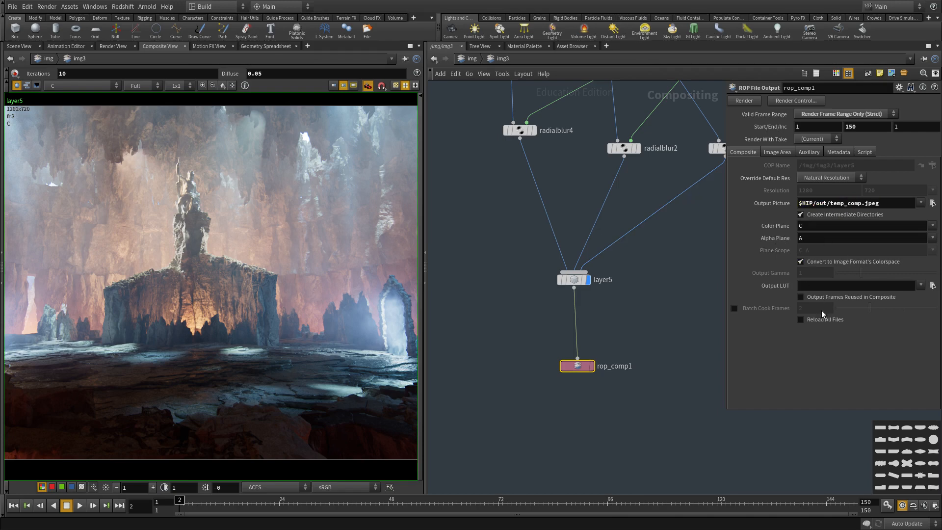
# Assign the recently used sRGB_houdini.lut file from the home Downloads folder as the Output LUT of rop_comp1.
pyautogui.click(921, 285)
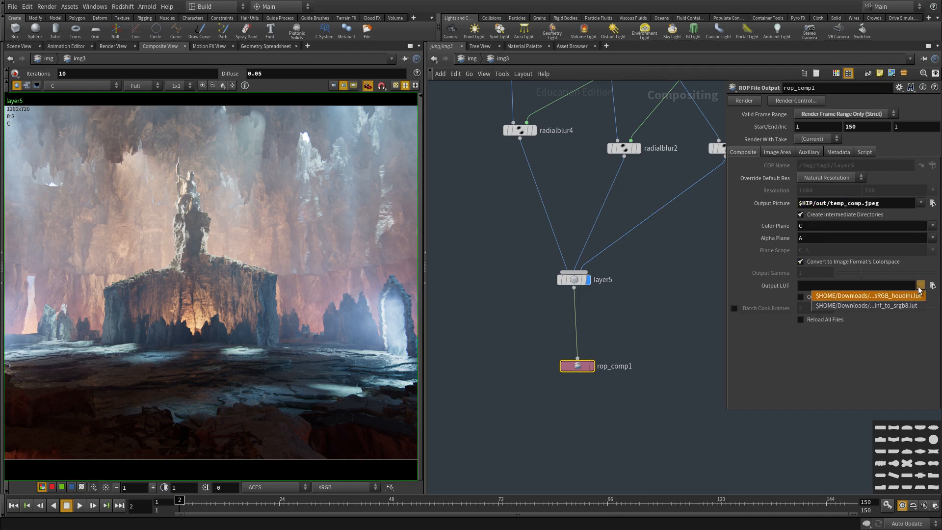
pyautogui.click(890, 296)
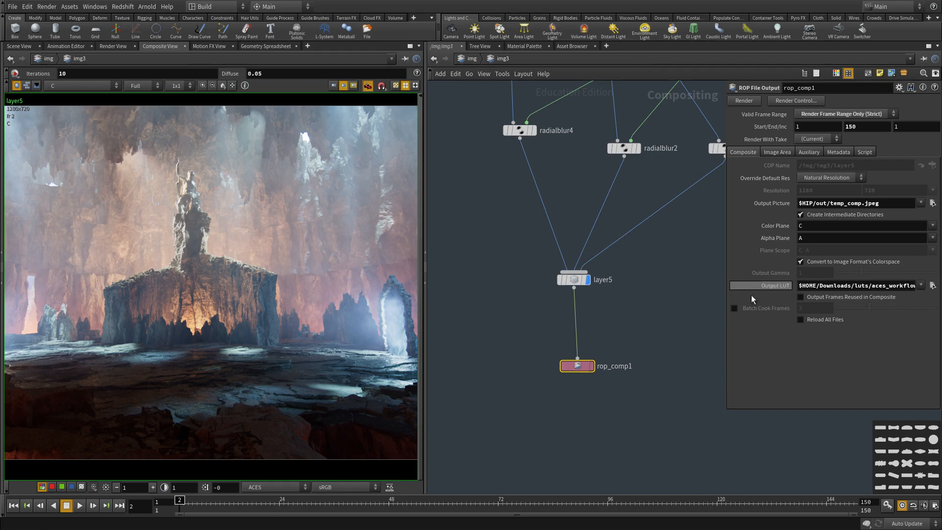
pyautogui.click(389, 488)
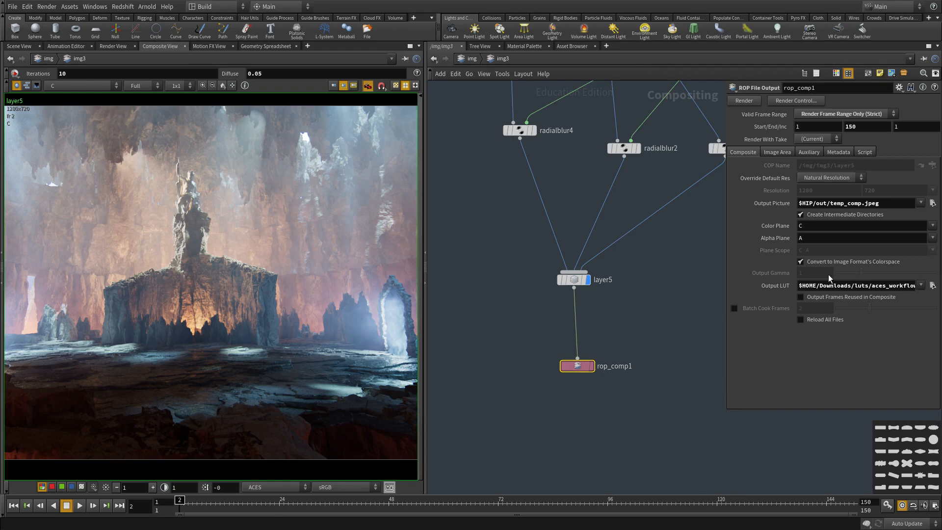
# Set the valid frame range to Render Current Frame, turn off Convert to Image Format's Colorspace and render the composite.
pyautogui.click(829, 114)
pyautogui.click(830, 124)
pyautogui.click(744, 101)
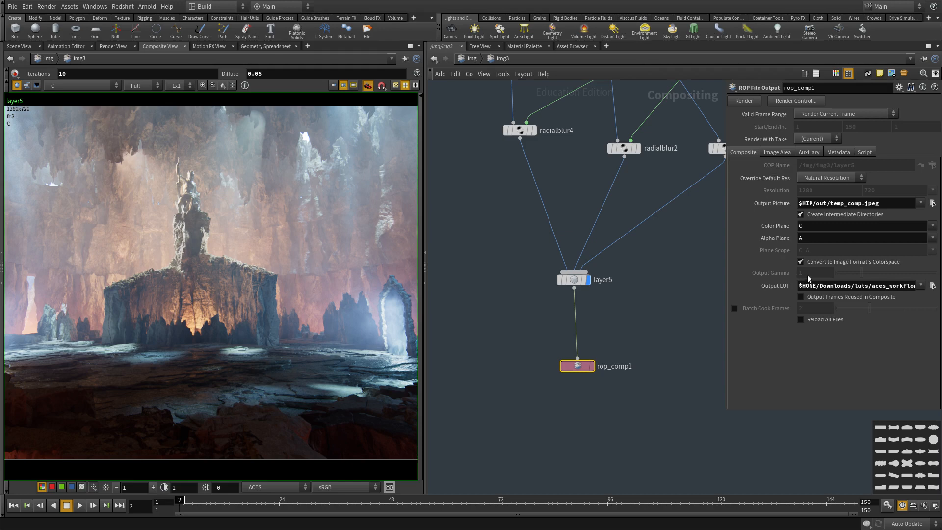
pyautogui.click(814, 262)
pyautogui.click(757, 103)
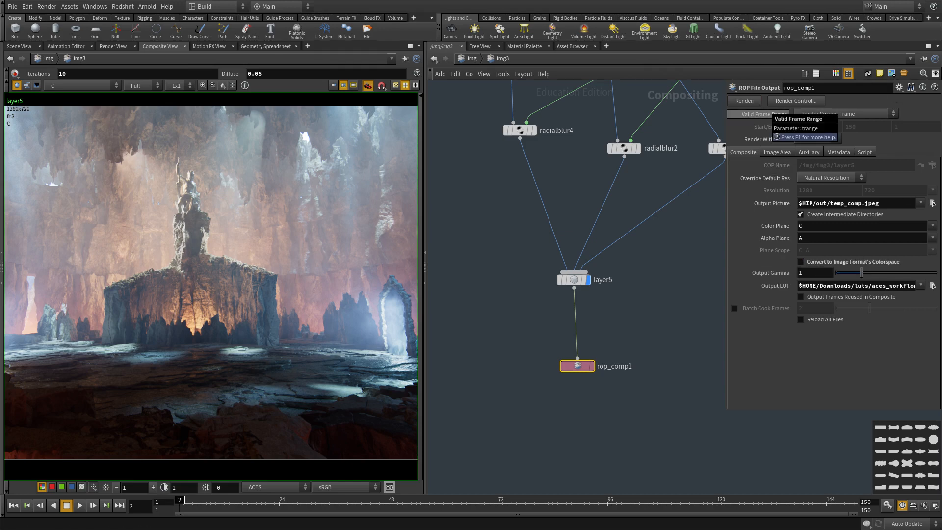
# Inspect the rendered temp_comp.jpeg in Shotwell against the composite, and close the image.
pyautogui.keyDown('alt'); pyautogui.moveTo(241, 320); pyautogui.dragTo(303, 381); pyautogui.keyUp('alt')
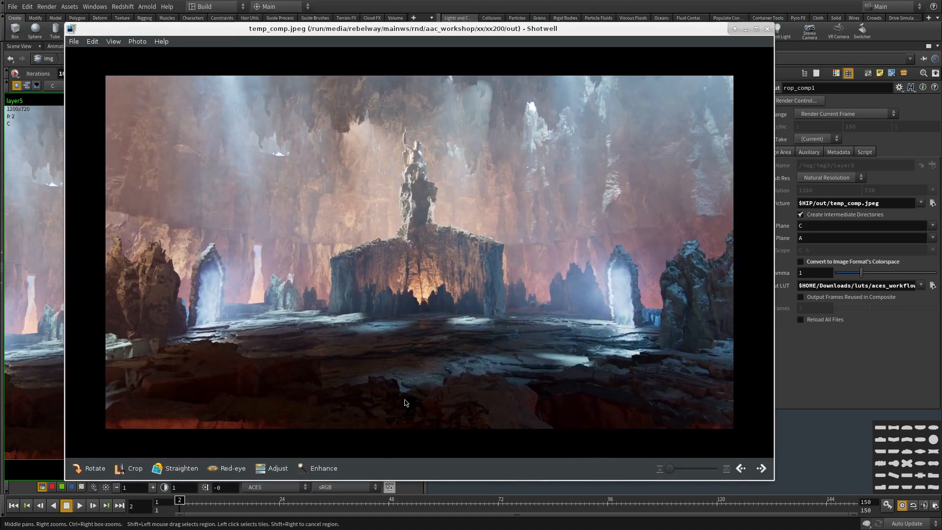
pyautogui.keyDown('alt'); pyautogui.moveTo(668, 396); pyautogui.dragTo(647, 379, button='right'); pyautogui.keyUp('alt')
pyautogui.keyDown('alt'); pyautogui.moveTo(616, 397); pyautogui.dragTo(619, 402); pyautogui.keyUp('alt')
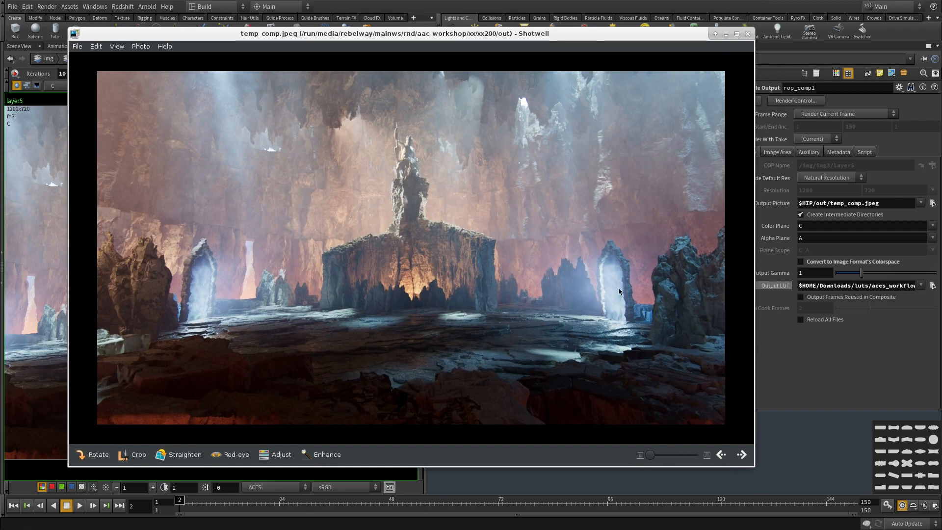
pyautogui.keyDown('alt'); pyautogui.moveTo(428, 139); pyautogui.dragTo(470, 141); pyautogui.keyUp('alt')
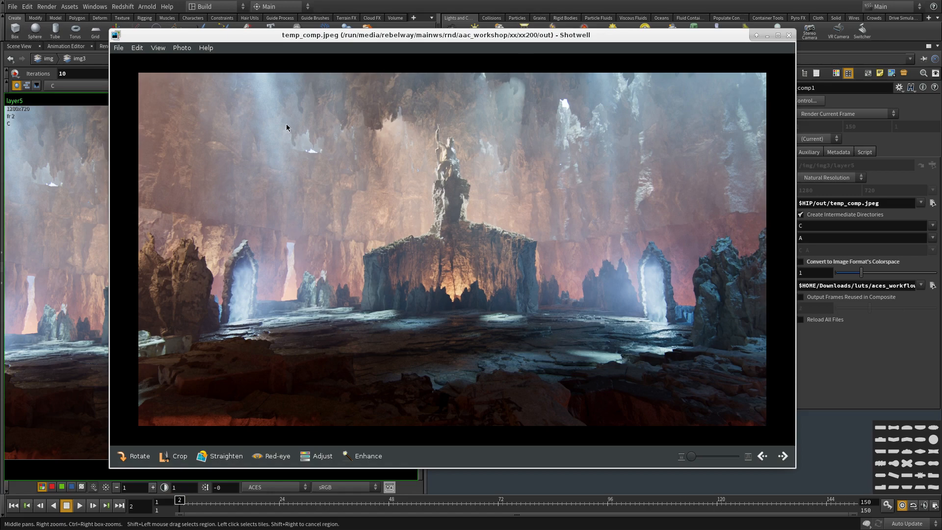
pyautogui.press('Escape')
# Select the switch4 node beside bright19 in the composite network and set its Input Index to 1.
pyautogui.scroll(-8, 584, 392)
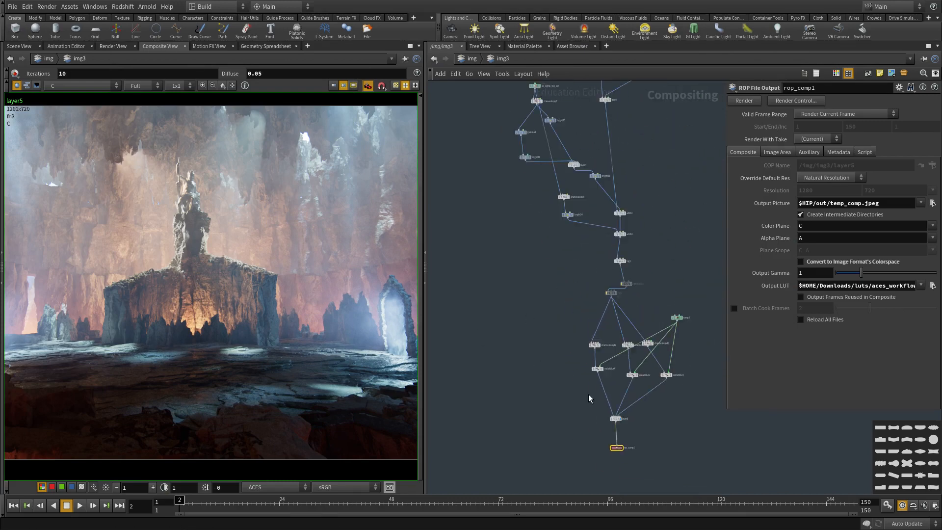
pyautogui.moveTo(576, 137); pyautogui.dragTo(616, 238, button='middle')
pyautogui.scroll(8, 617, 241)
pyautogui.moveTo(551, 269); pyautogui.dragTo(510, 348)
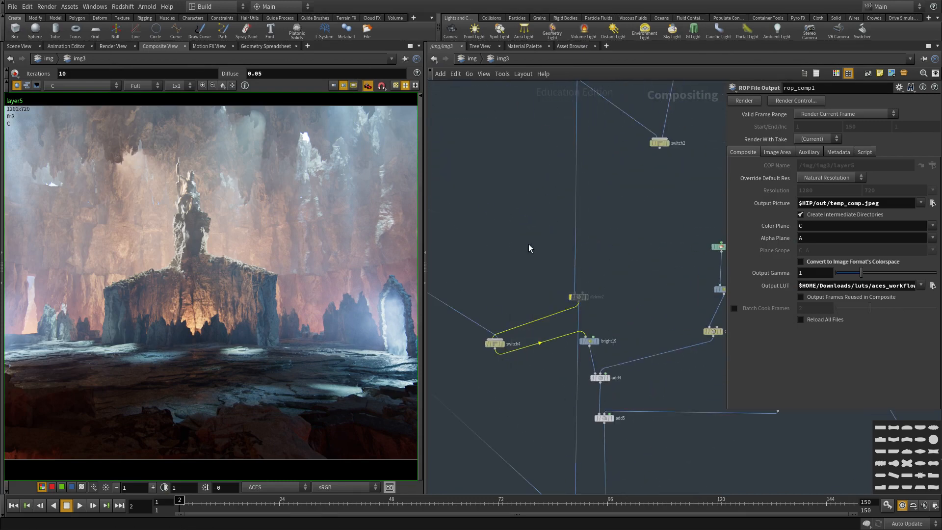
pyautogui.moveTo(522, 251); pyautogui.dragTo(481, 361)
pyautogui.moveTo(810, 115); pyautogui.dragTo(779, 114)
pyautogui.write('1')
pyautogui.press('Return')
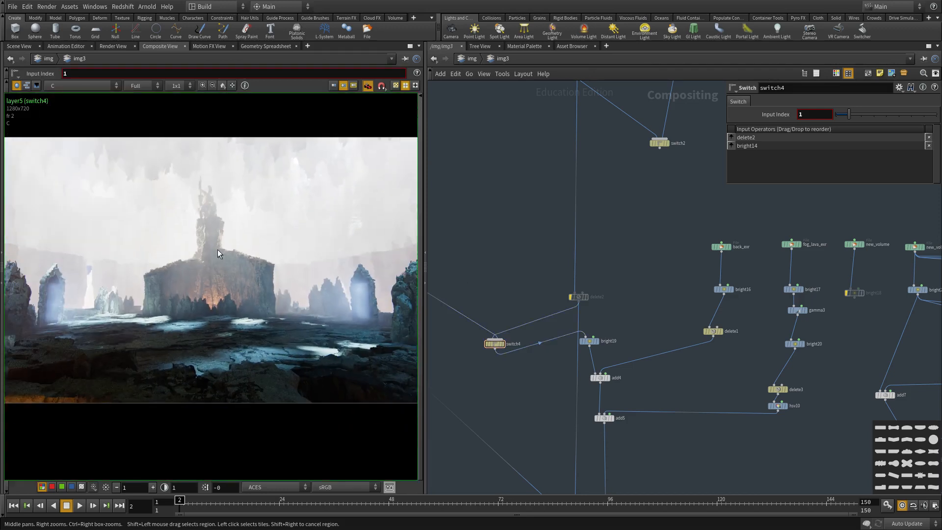
# Bypass the fog1 node below add14.
pyautogui.scroll(-1, 625, 417)
pyautogui.moveTo(625, 417); pyautogui.dragTo(627, 281, button='middle')
pyautogui.scroll(-3, 660, 392)
pyautogui.moveTo(660, 400); pyautogui.dragTo(652, 240, button='middle')
pyautogui.scroll(2, 667, 344)
pyautogui.moveTo(667, 346); pyautogui.dragTo(654, 123, button='middle')
pyautogui.scroll(2, 654, 316)
pyautogui.moveTo(637, 319); pyautogui.dragTo(639, 325, button='middle')
pyautogui.scroll(2, 620, 245)
pyautogui.click(584, 240)
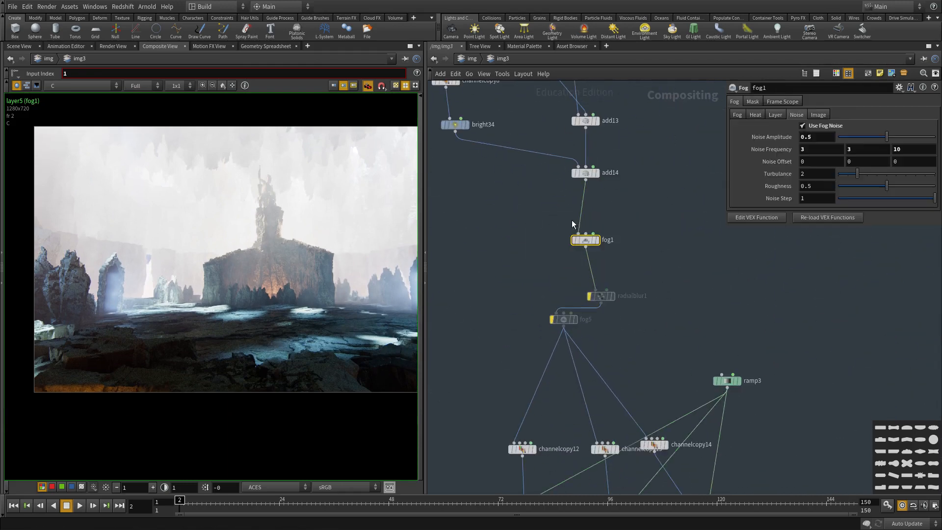
pyautogui.moveTo(596, 223); pyautogui.dragTo(604, 249, button='middle')
pyautogui.press('b')
pyautogui.moveTo(648, 245); pyautogui.dragTo(559, 303)
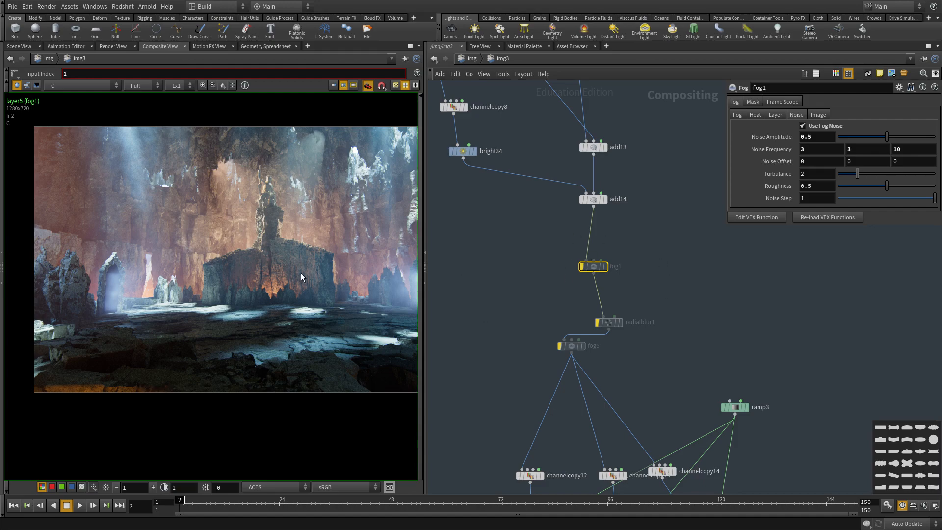
# Widen the composite view and examine the cave image's floor, portals and central rock up close.
pyautogui.scroll(3, 294, 285)
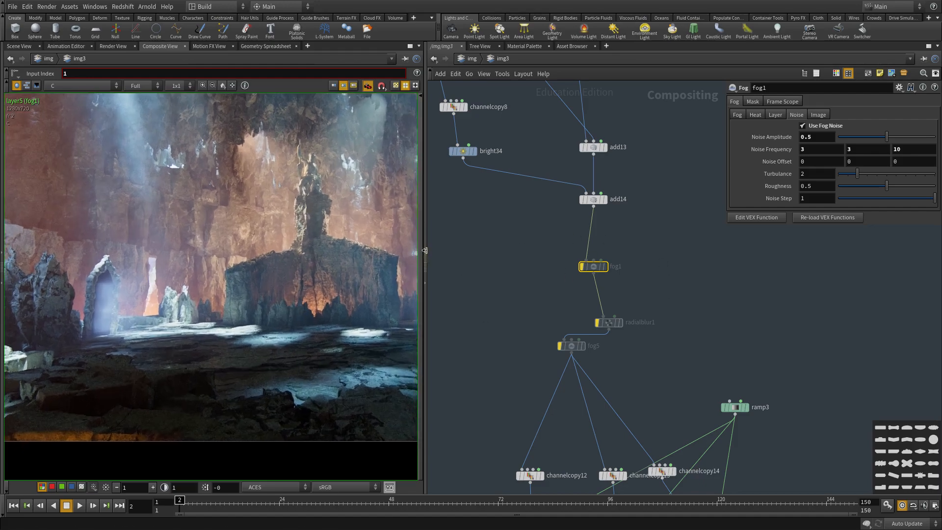
pyautogui.moveTo(424, 260); pyautogui.dragTo(602, 262)
pyautogui.moveTo(510, 180); pyautogui.dragTo(472, 232, button='middle')
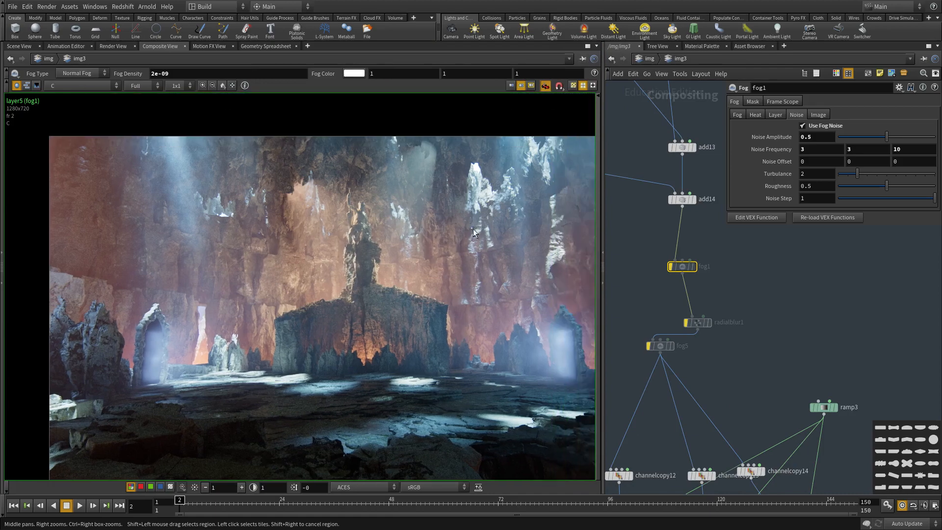
pyautogui.moveTo(270, 345); pyautogui.dragTo(268, 308, button='middle')
pyautogui.scroll(-1, 269, 309)
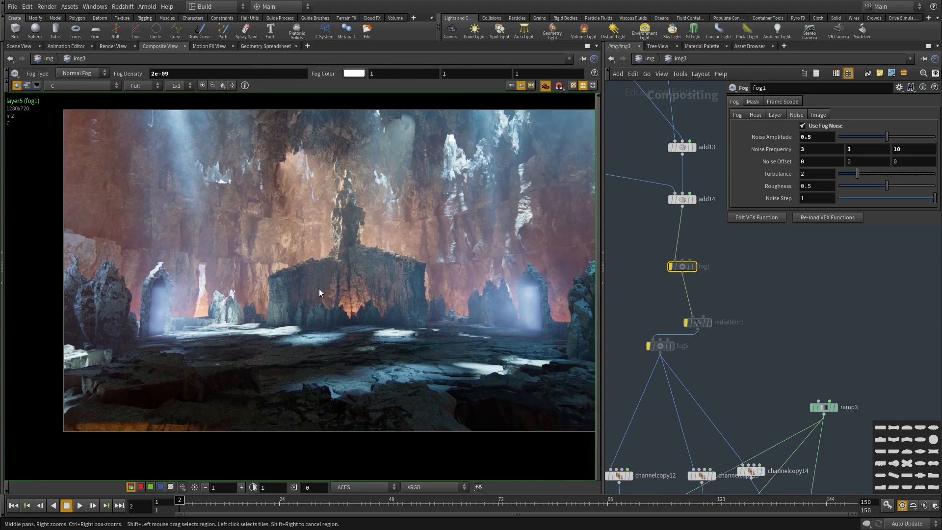
pyautogui.scroll(3, 170, 403)
pyautogui.scroll(-1, 393, 410)
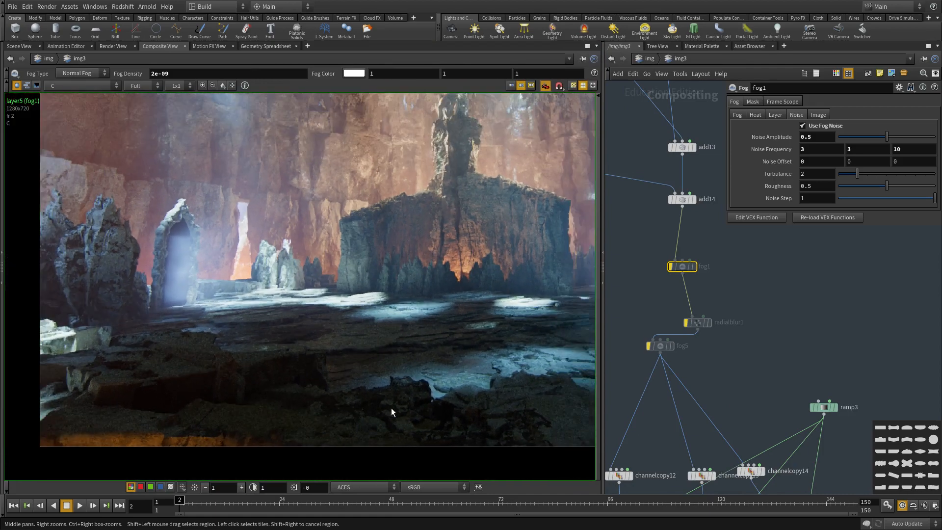
pyautogui.scroll(-1, 431, 395)
pyautogui.scroll(-1, 319, 385)
pyautogui.scroll(-1, 358, 357)
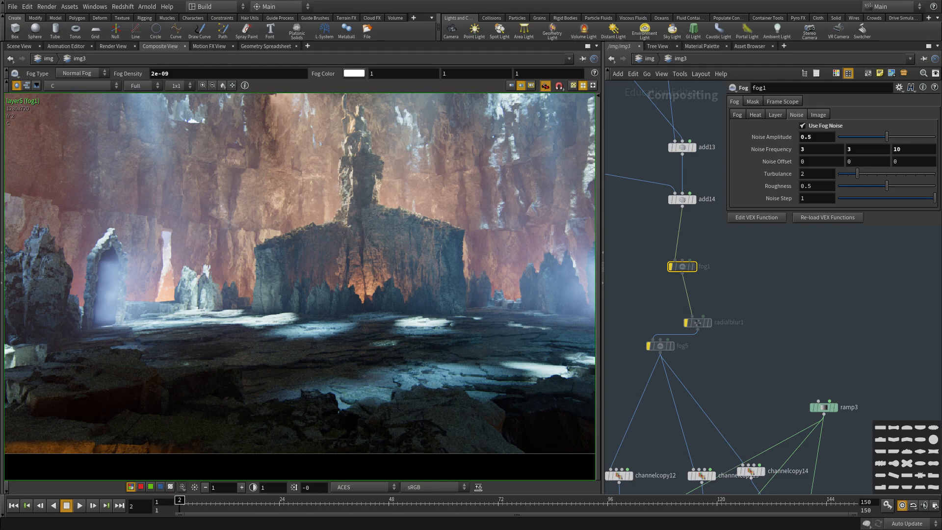
# View the JPG and PNG versions of 1_full_env_final.v1 in Shotwell for comparison, and return to the Houdini composite.
pyautogui.keyDown('alt'); pyautogui.moveTo(0, 273); pyautogui.dragTo(404, 368); pyautogui.keyUp('alt')
pyautogui.keyDown('alt'); pyautogui.moveTo(590, 396); pyautogui.dragTo(703, 418, button='right'); pyautogui.keyUp('alt')
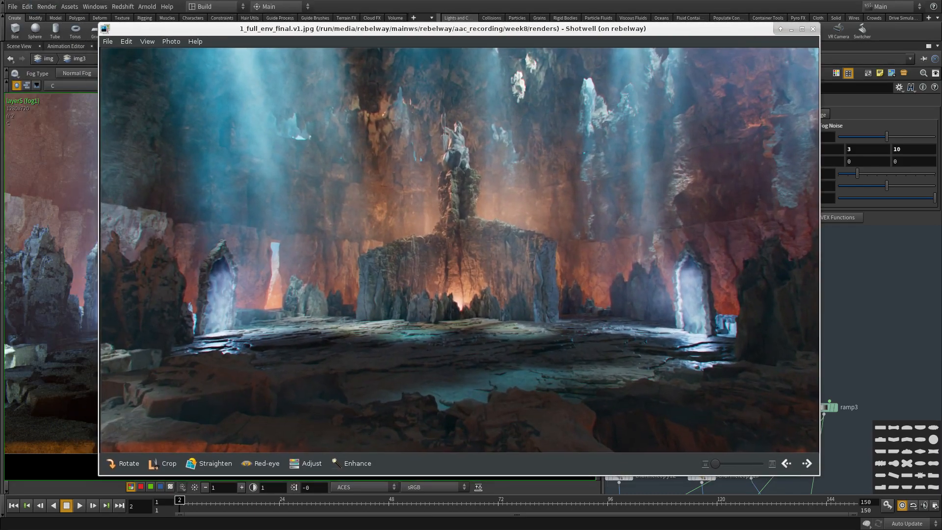
pyautogui.press('Right')
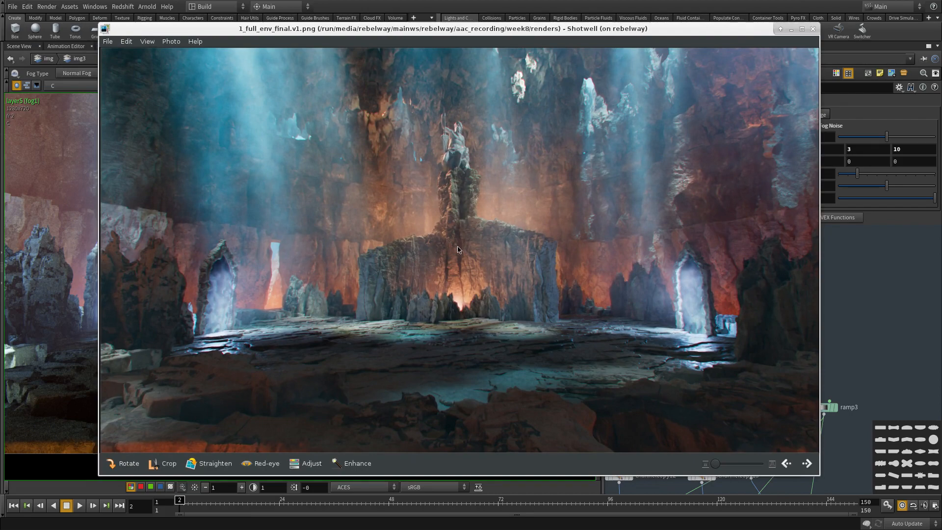
pyautogui.hotkey('alt', 'Tab')
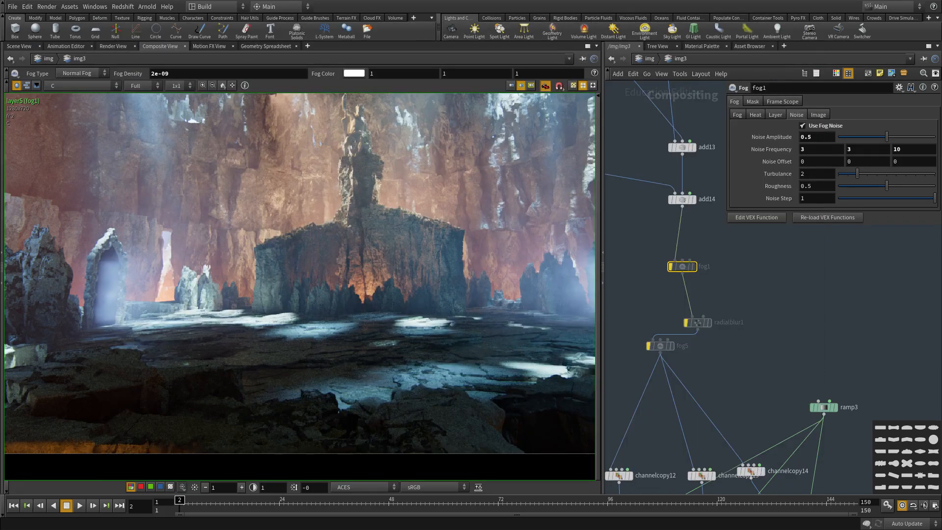
# Examine 2_fll_env_final.v2.png in Shotwell as a reference, and return to the whole composite image in Houdini.
pyautogui.hotkey('alt', 'Tab')
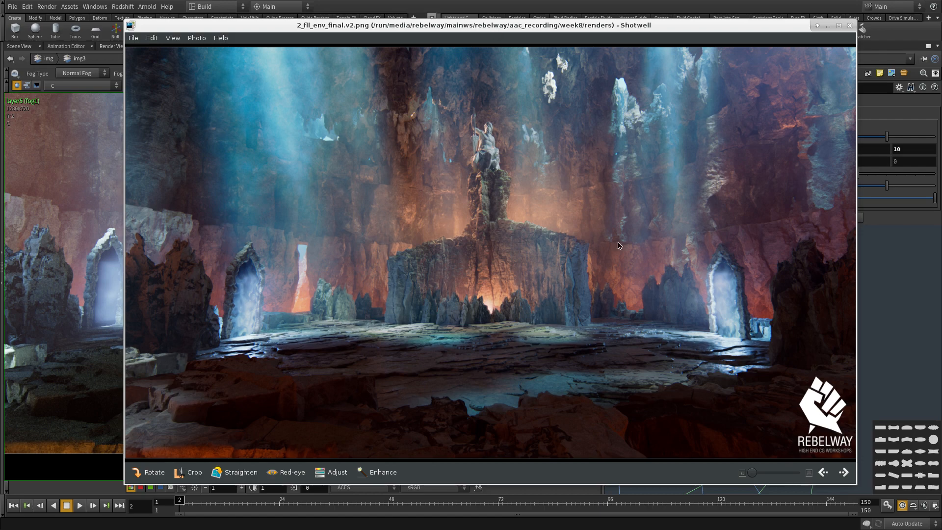
pyautogui.scroll(1, 516, 142)
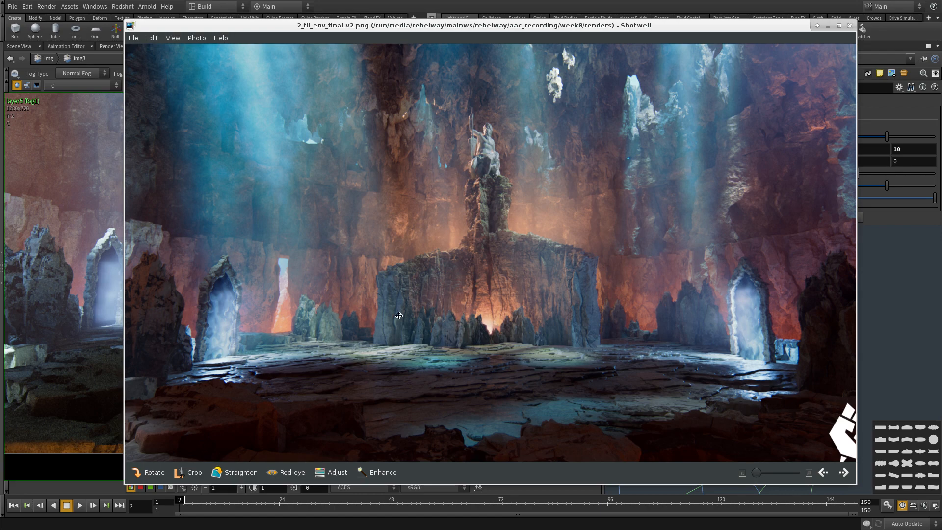
pyautogui.scroll(-1, 389, 321)
pyautogui.keyDown('alt'); pyautogui.moveTo(524, 332); pyautogui.dragTo(0, 323); pyautogui.keyUp('alt')
pyautogui.scroll(-1, 275, 323)
pyautogui.scroll(-1, 275, 322)
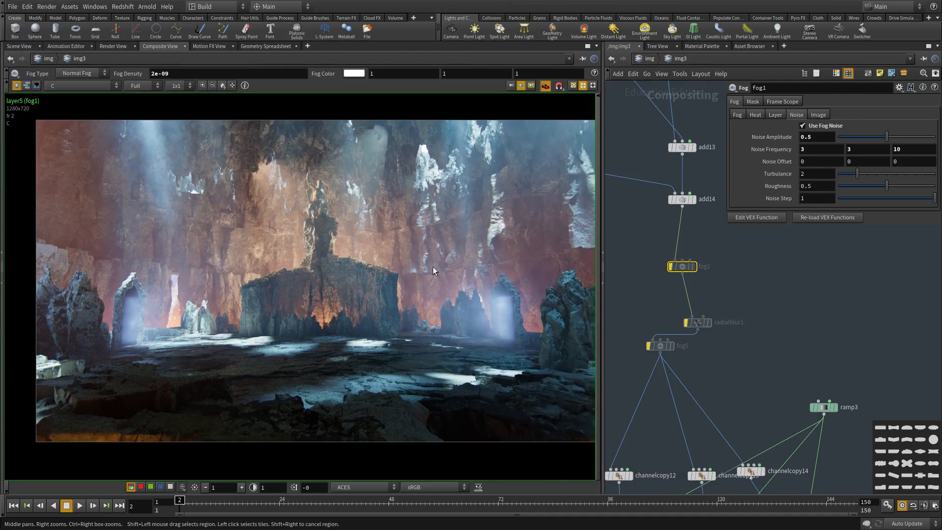
# Set the Input Index of the switch4 node to 0 so that it passes the delete2 input.
pyautogui.scroll(-3, 755, 349)
pyautogui.moveTo(755, 348); pyautogui.dragTo(733, 464, button='middle')
pyautogui.scroll(6, 712, 296)
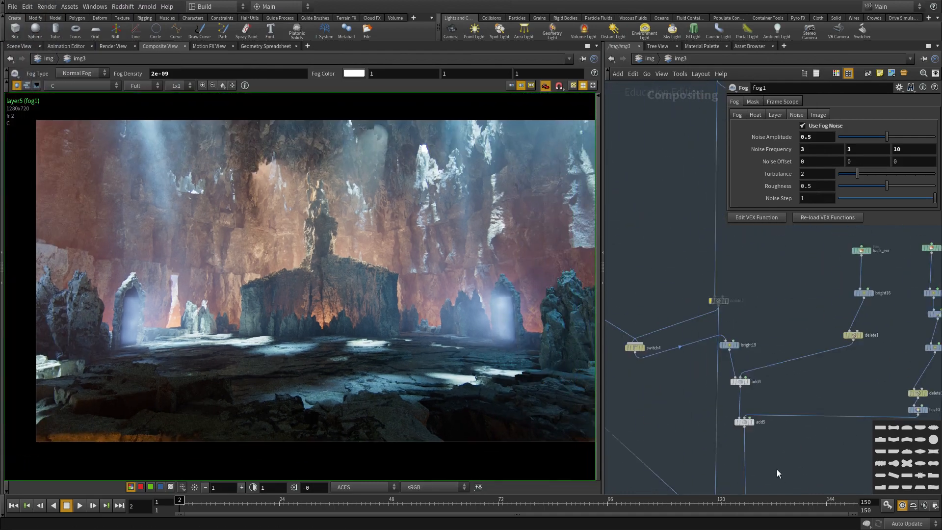
pyautogui.click(621, 322)
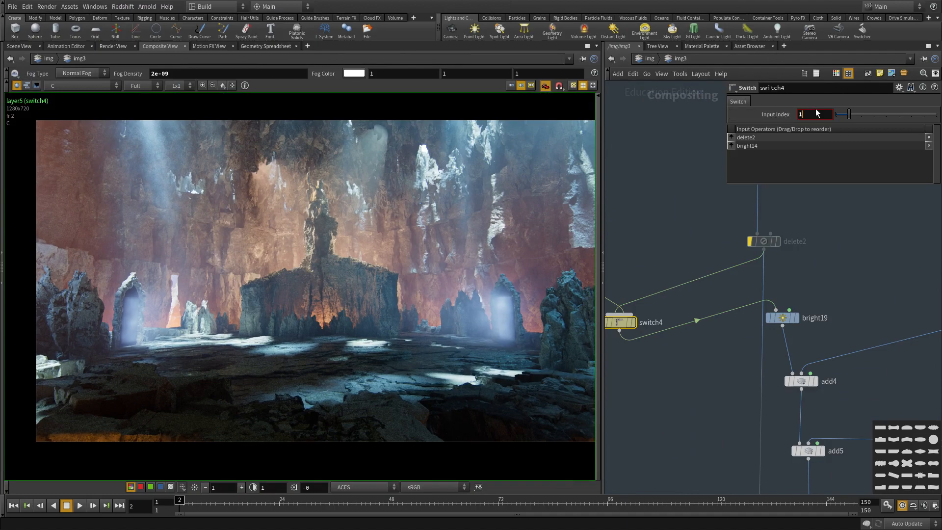
pyautogui.scroll(1, 748, 113)
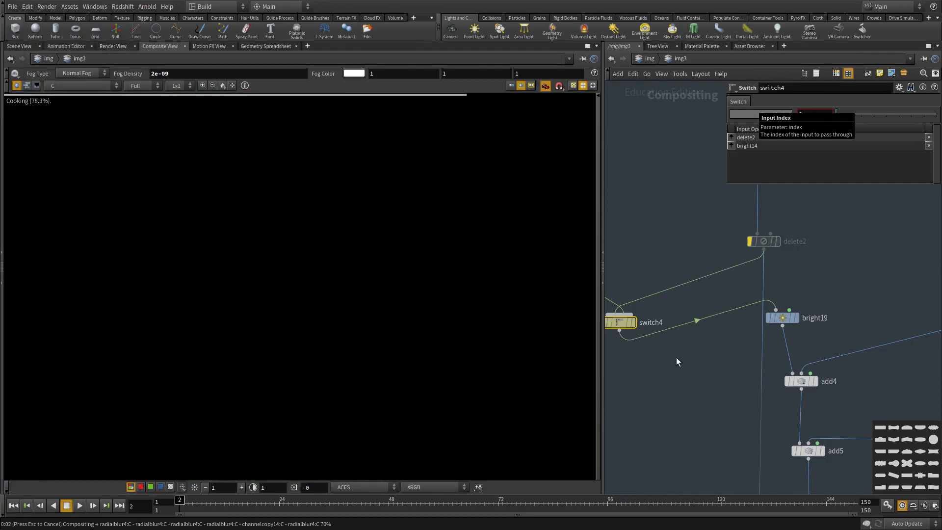
# Add a Color Curve node beside rop_comp1, near the layer5 output at the end of the network.
pyautogui.scroll(-10, 682, 363)
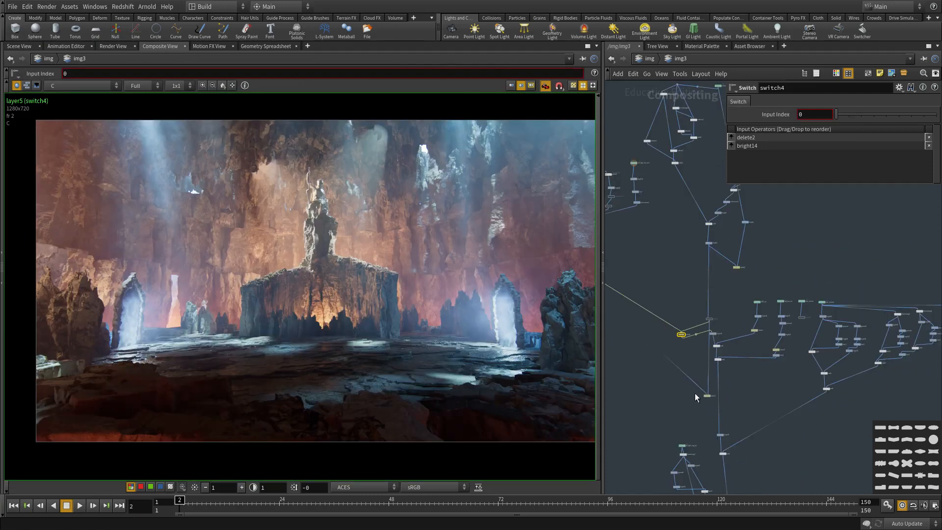
pyautogui.moveTo(694, 393); pyautogui.dragTo(680, 226, button='middle')
pyautogui.moveTo(750, 411); pyautogui.dragTo(754, 266, button='middle')
pyautogui.scroll(3, 814, 326)
pyautogui.scroll(2, 712, 304)
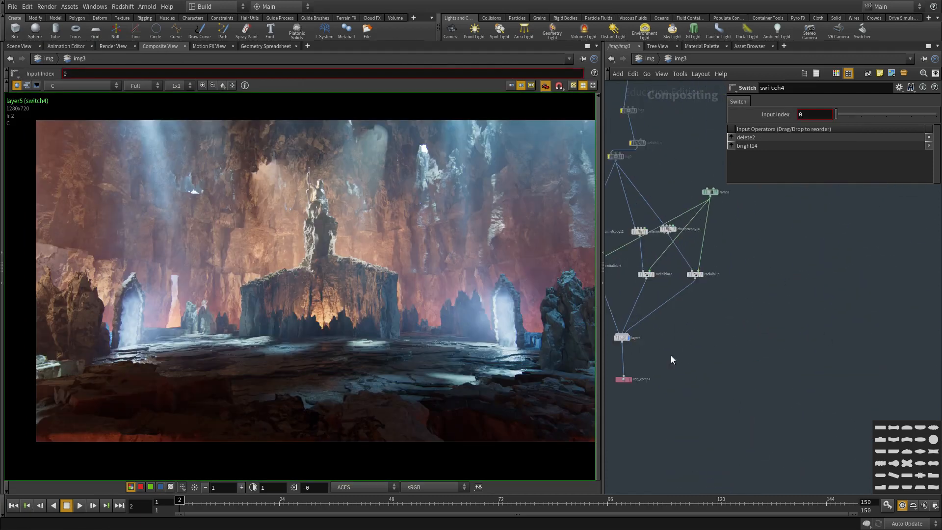
pyautogui.moveTo(671, 356); pyautogui.dragTo(729, 310, button='middle')
pyautogui.scroll(2, 691, 376)
pyautogui.press('Tab')
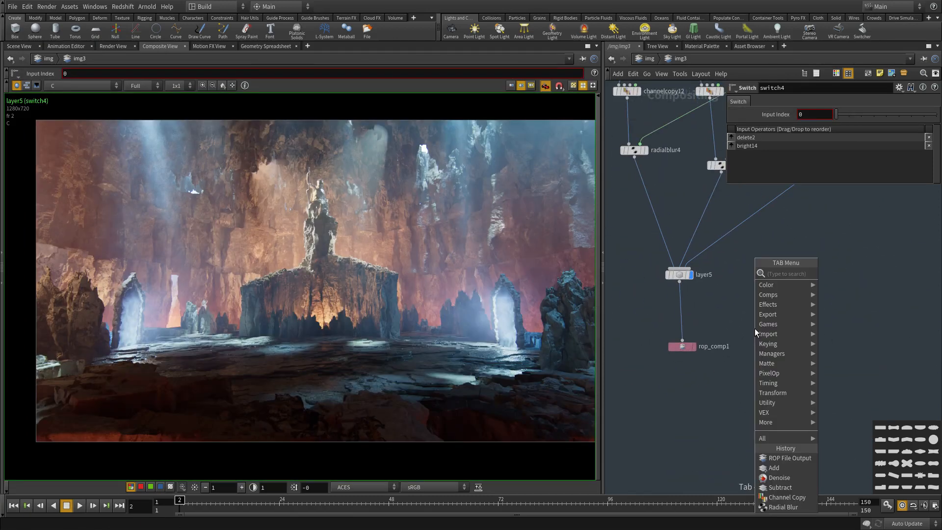
pyautogui.write('curve')
pyautogui.press('Return')
pyautogui.click(754, 328)
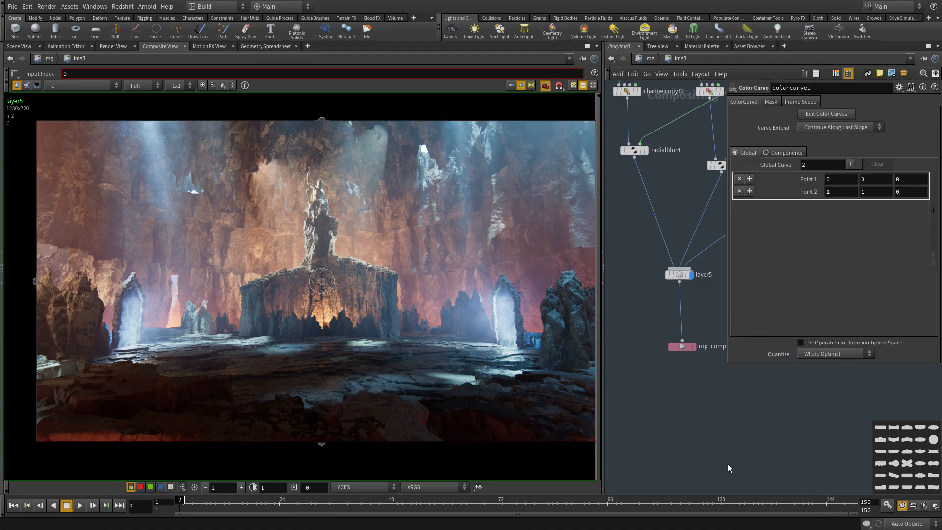
# Connect the output of layer5 to the new Color Curve node and display that node in the composite view.
pyautogui.moveTo(755, 329); pyautogui.dragTo(691, 362, button='middle')
pyautogui.scroll(1, 691, 361)
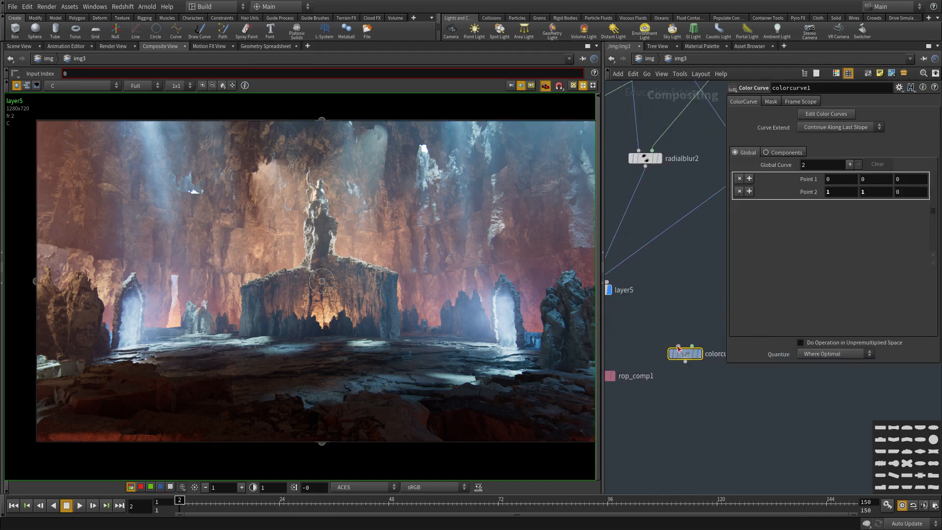
pyautogui.click(678, 345)
pyautogui.scroll(-4, 676, 338)
pyautogui.scroll(1, 628, 323)
pyautogui.click(641, 318)
pyautogui.scroll(2, 707, 373)
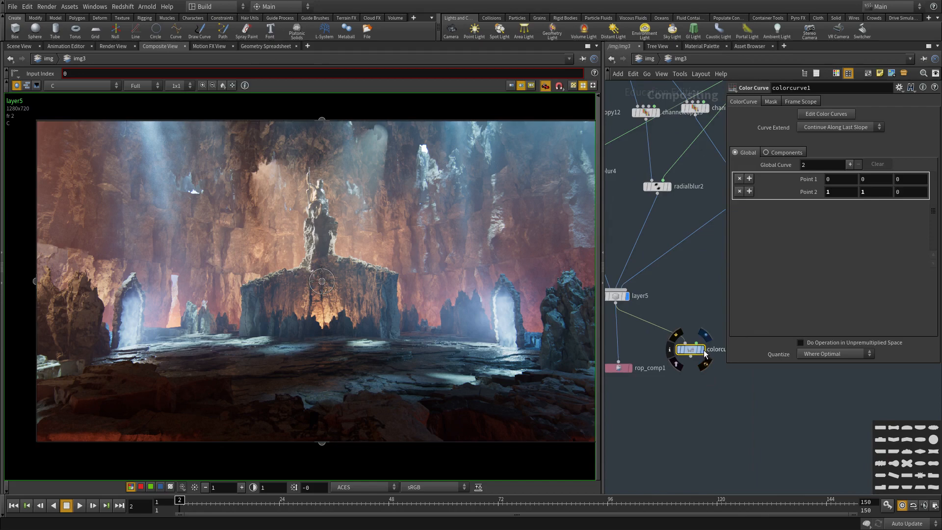
pyautogui.click(702, 349)
# Open the color curve editor of colorcurve1, and enlarge and reposition its window to keep most of the composite image uncovered.
pyautogui.scroll(-1, 445, 320)
pyautogui.scroll(1, 554, 366)
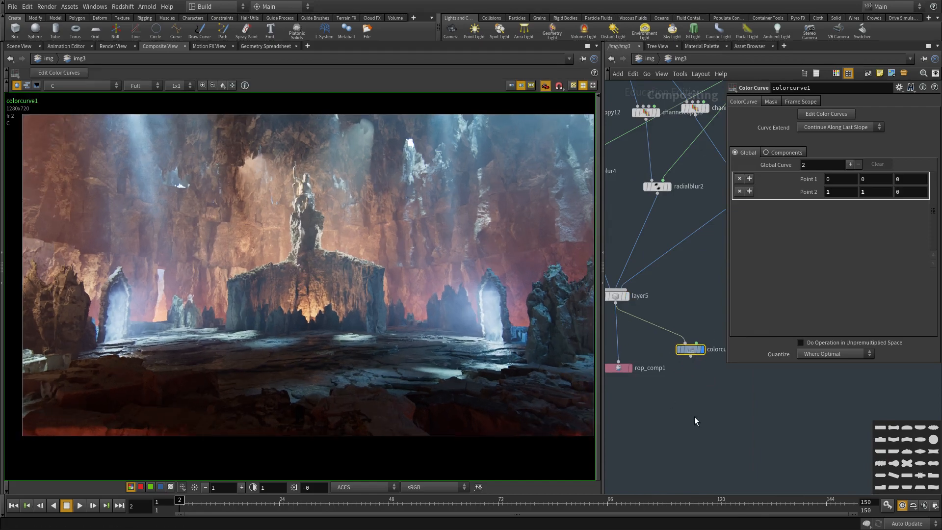
pyautogui.moveTo(694, 417); pyautogui.dragTo(682, 431, button='middle')
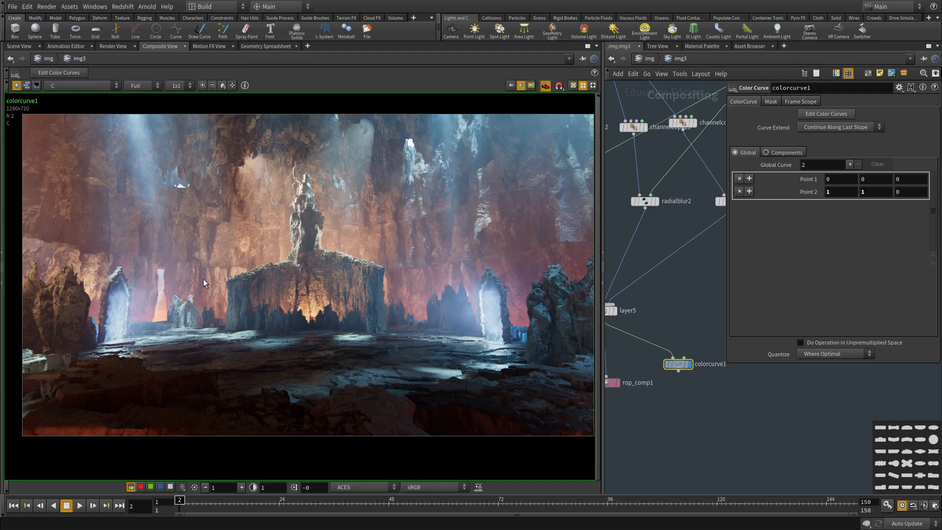
pyautogui.click(833, 115)
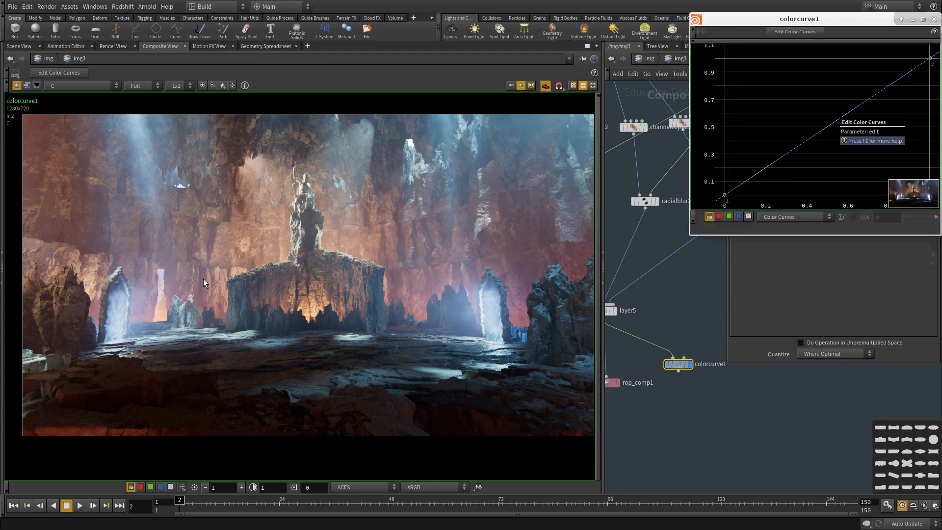
pyautogui.keyDown('alt'); pyautogui.moveTo(864, 157); pyautogui.dragTo(517, 220); pyautogui.keyUp('alt')
pyautogui.keyDown('alt'); pyautogui.moveTo(479, 245); pyautogui.dragTo(601, 321, button='right'); pyautogui.keyUp('alt')
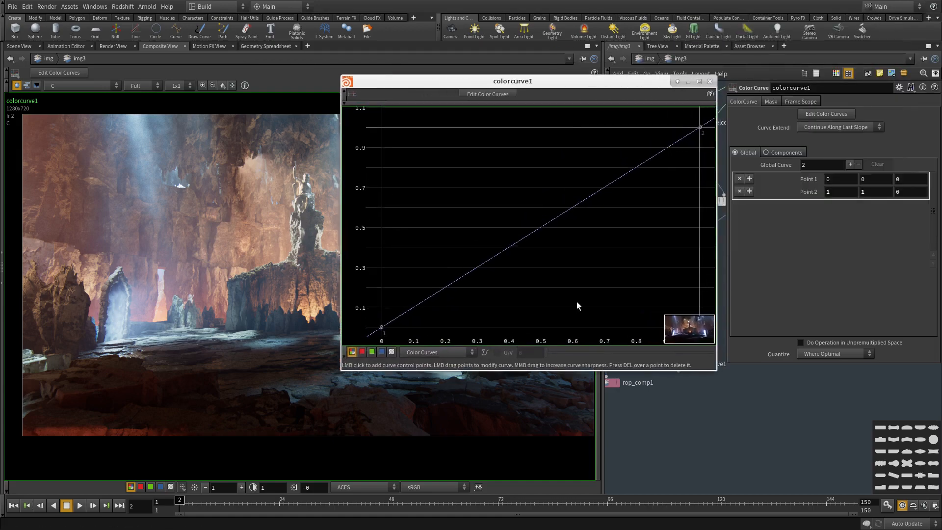
pyautogui.keyDown('alt'); pyautogui.moveTo(576, 301); pyautogui.dragTo(740, 276); pyautogui.keyUp('alt')
pyautogui.keyDown('alt'); pyautogui.moveTo(561, 280); pyautogui.dragTo(637, 295, button='right'); pyautogui.keyUp('alt')
pyautogui.keyDown('alt'); pyautogui.moveTo(636, 297); pyautogui.dragTo(639, 278); pyautogui.keyUp('alt')
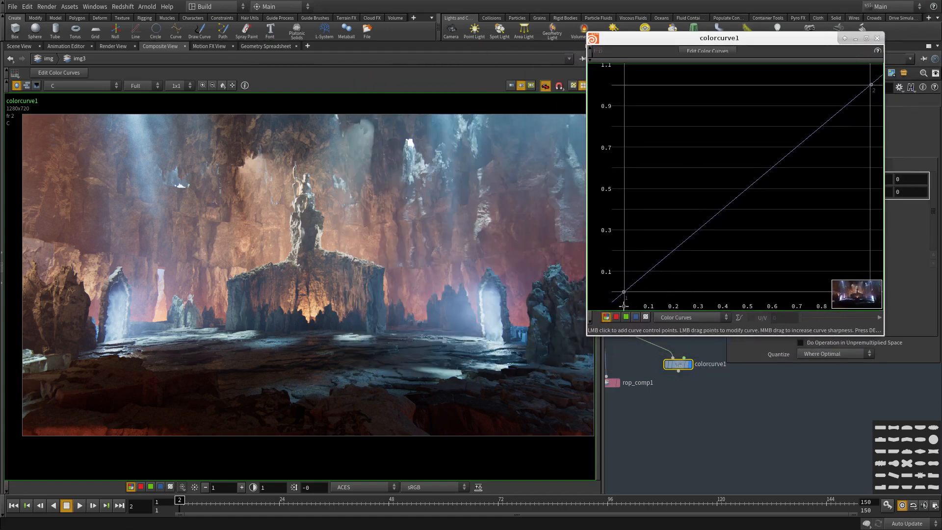
# Restrict curve editing to the red channel and add a shadow point lowered to about (0.22, 0.18).
pyautogui.click(616, 317)
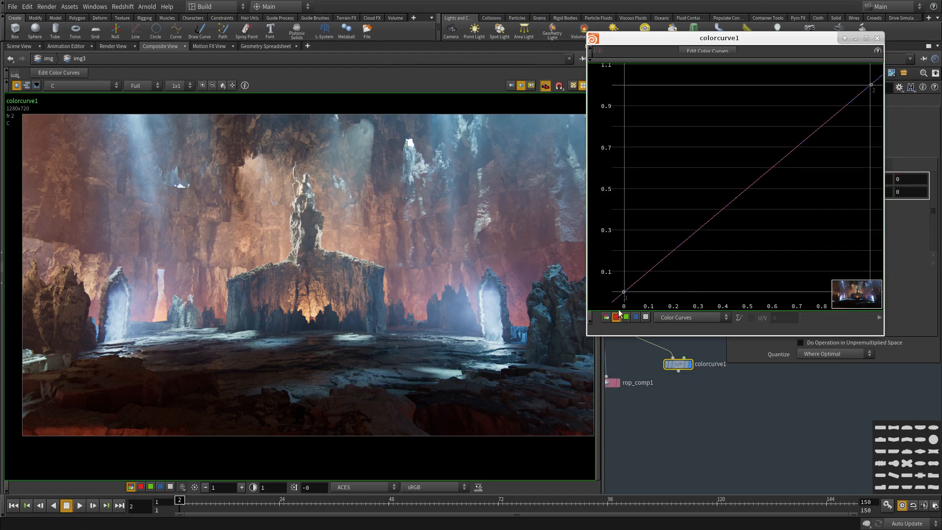
pyautogui.moveTo(624, 293); pyautogui.dragTo(638, 280)
pyautogui.hotkey('ctrl', 'z')
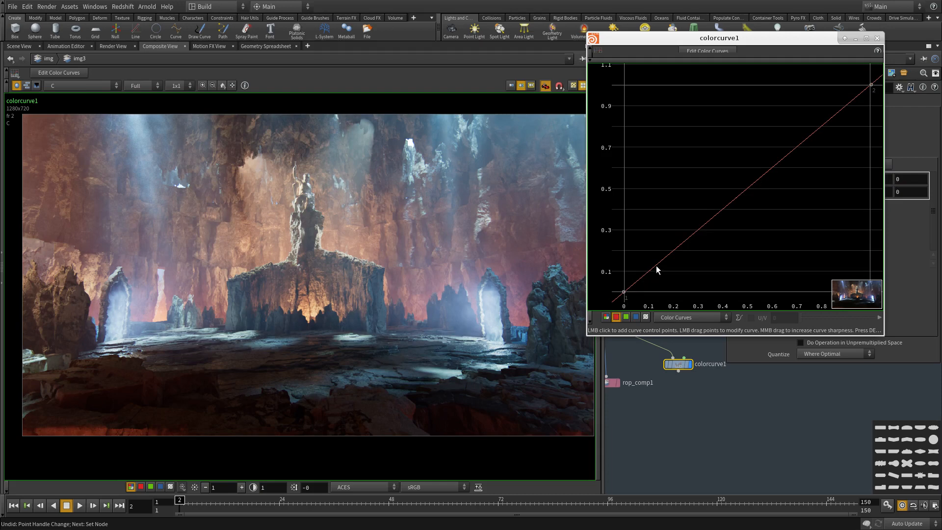
pyautogui.click(672, 236)
pyautogui.rightClick(677, 232)
pyautogui.click(663, 227)
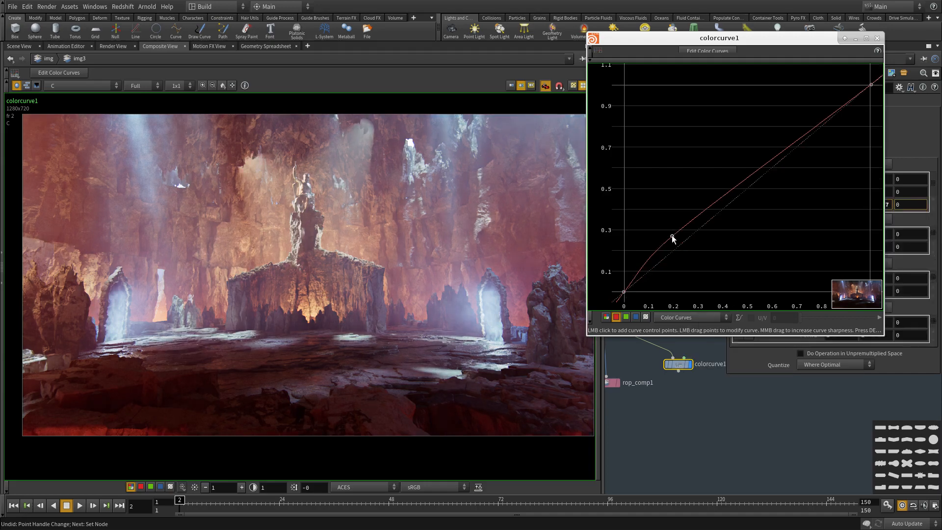
pyautogui.moveTo(672, 237); pyautogui.dragTo(679, 255)
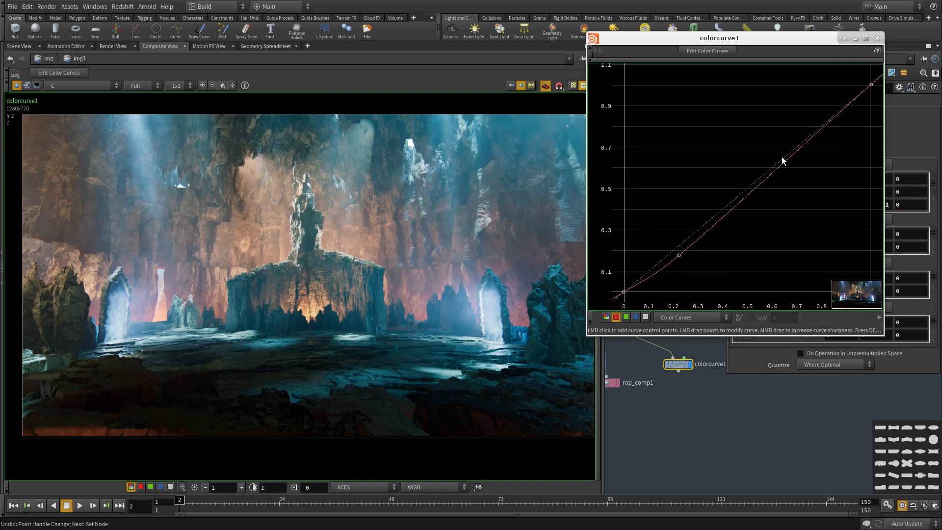
# Add a red highlight point at about (0.71, 0.72) and move the red shadow point to about (0.21, 0.19).
pyautogui.click(788, 142)
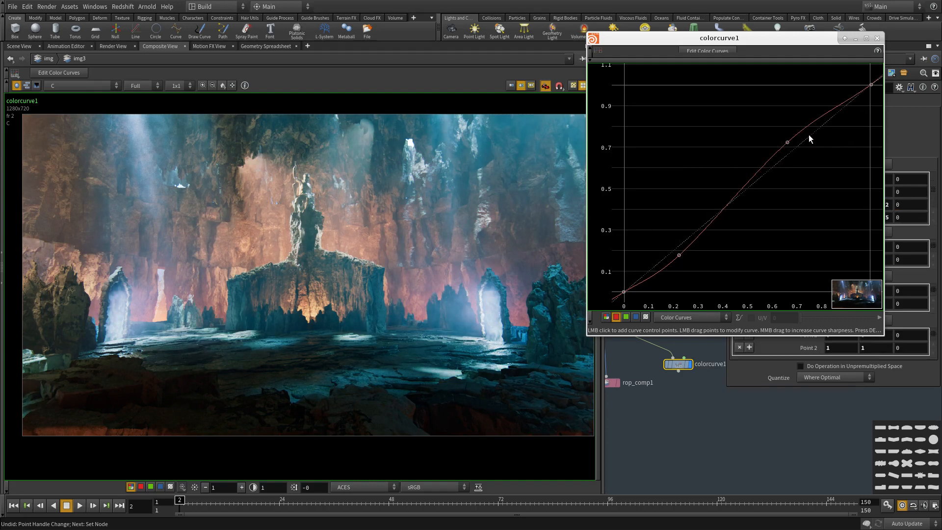
pyautogui.moveTo(788, 142); pyautogui.dragTo(809, 144)
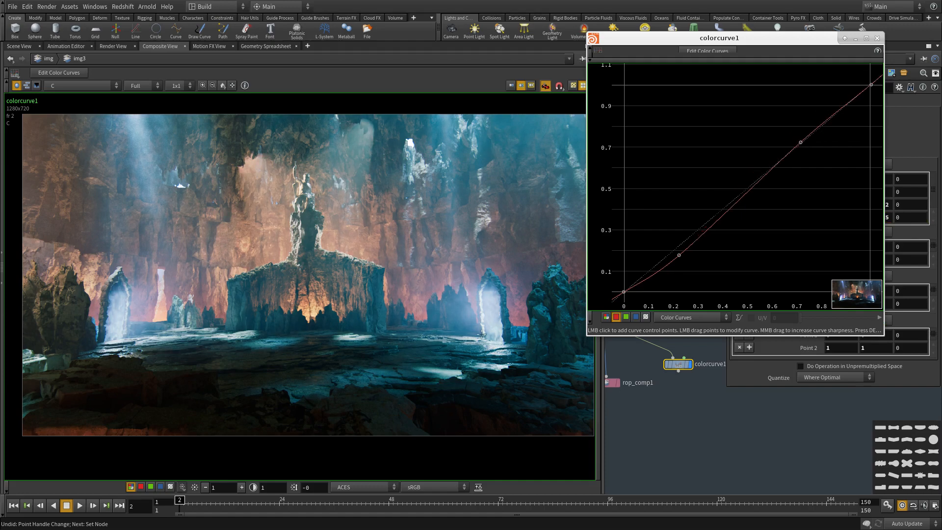
pyautogui.scroll(2, 125, 346)
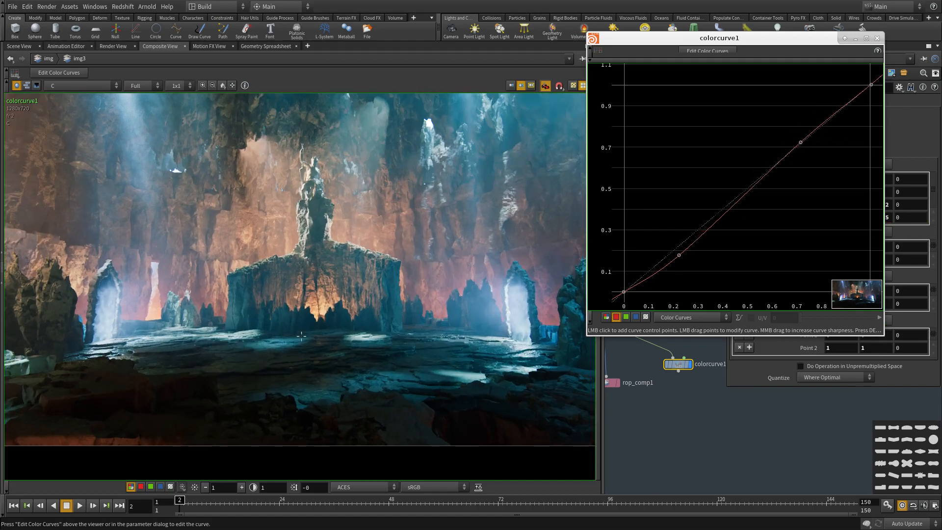
pyautogui.moveTo(679, 254); pyautogui.dragTo(675, 253)
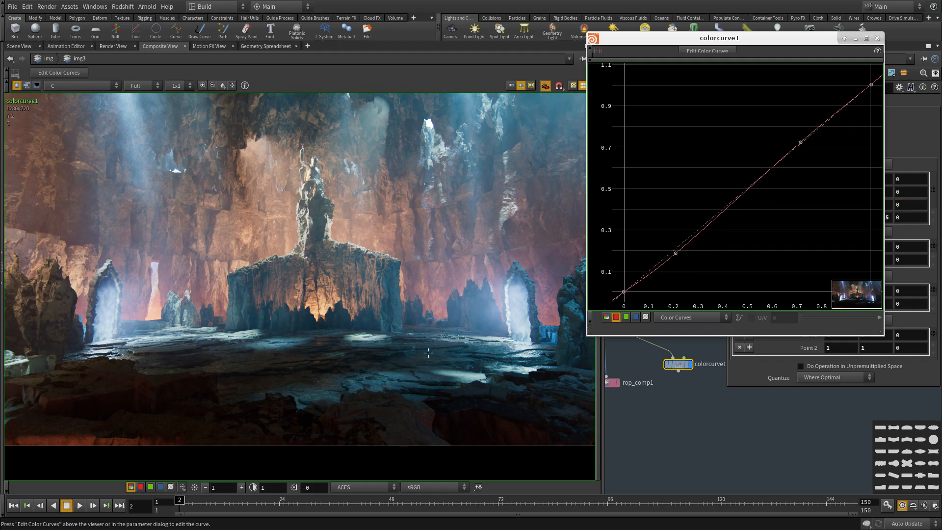
# Shape the green curve with points at about (0.19, 0.16), (0.67, 0.69) and (0.84, 0.88).
pyautogui.click(627, 317)
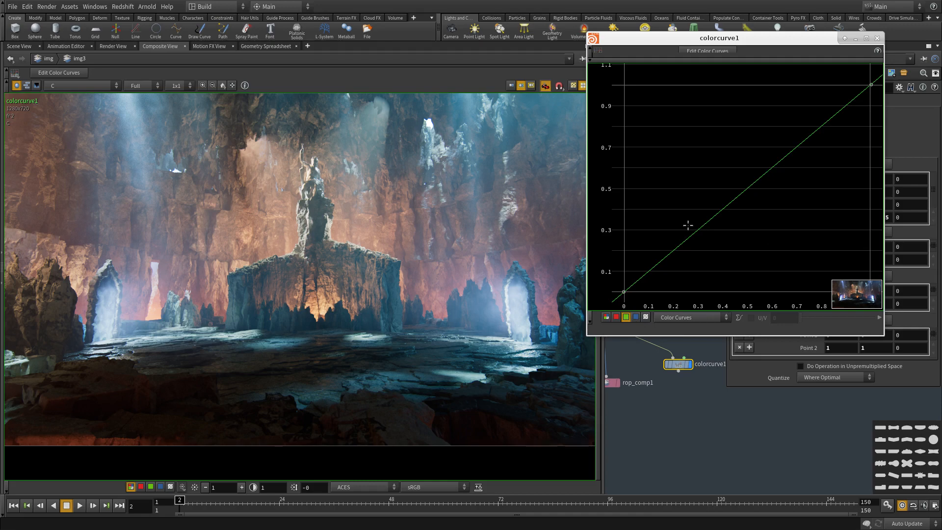
pyautogui.click(665, 252)
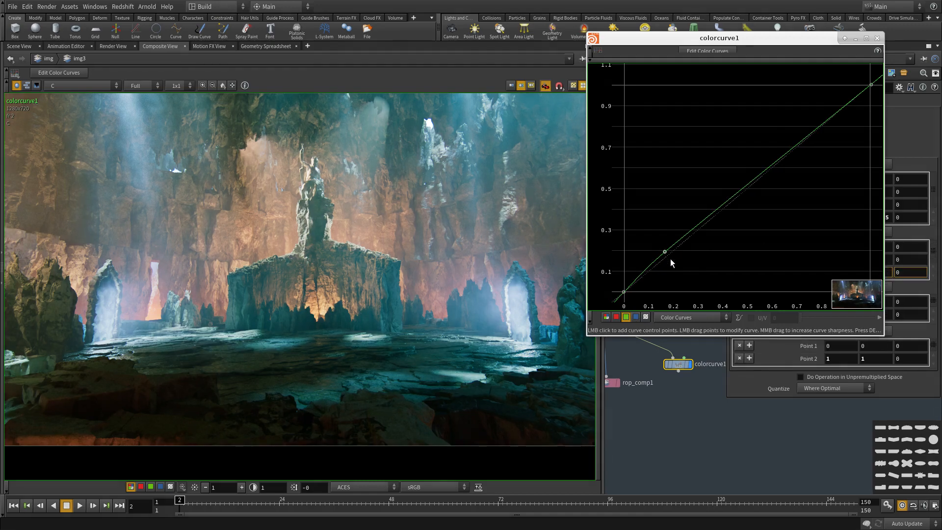
pyautogui.moveTo(665, 252); pyautogui.dragTo(671, 259)
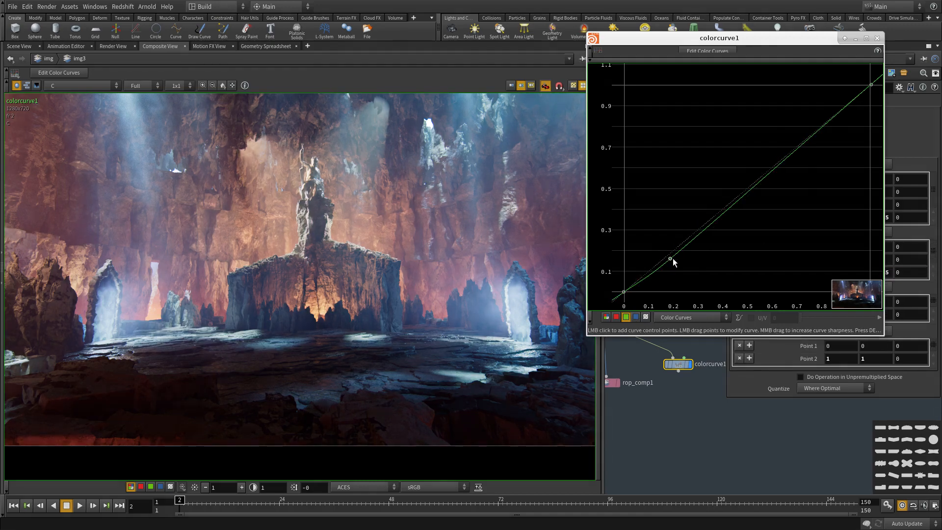
pyautogui.click(789, 149)
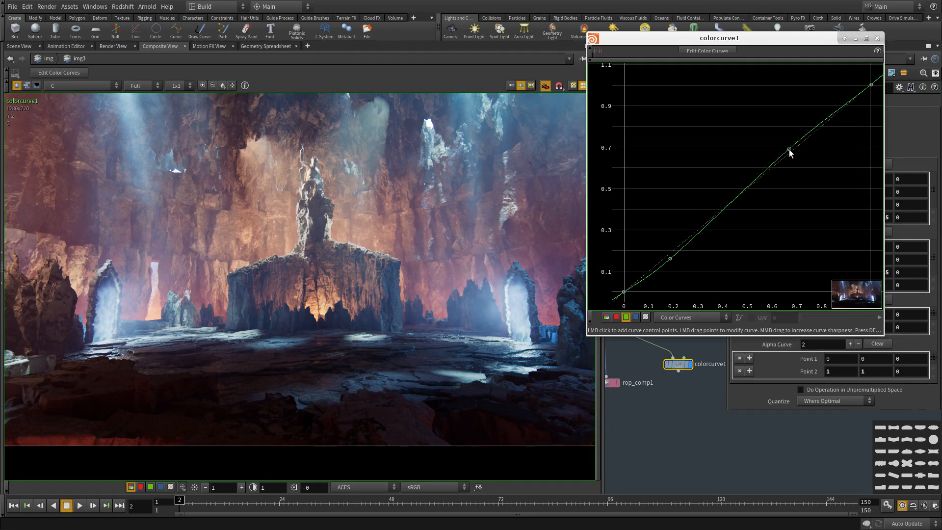
pyautogui.click(823, 111)
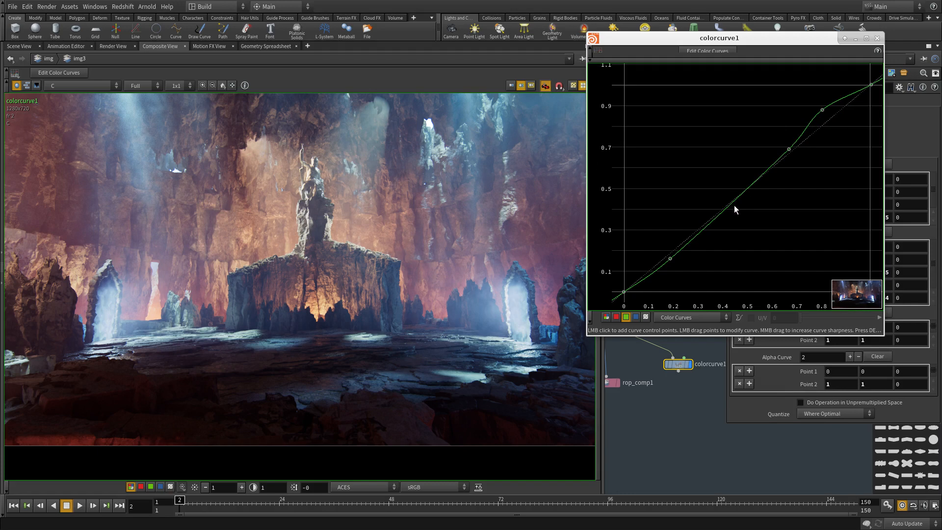
pyautogui.moveTo(833, 110); pyautogui.dragTo(833, 114)
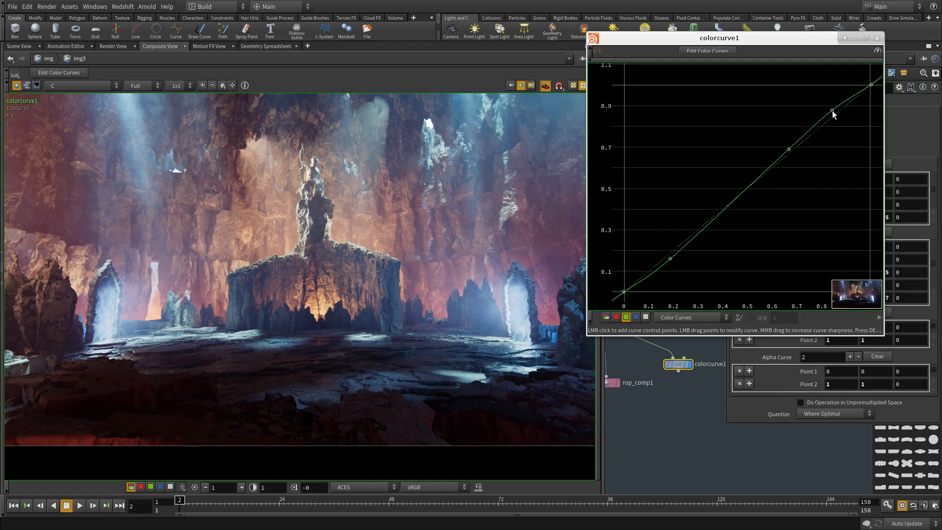
# Add three shadow points to the blue curve at about (0.14, 0.08), (0.12, 0.10) and (0.09, 0.13).
pyautogui.click(636, 318)
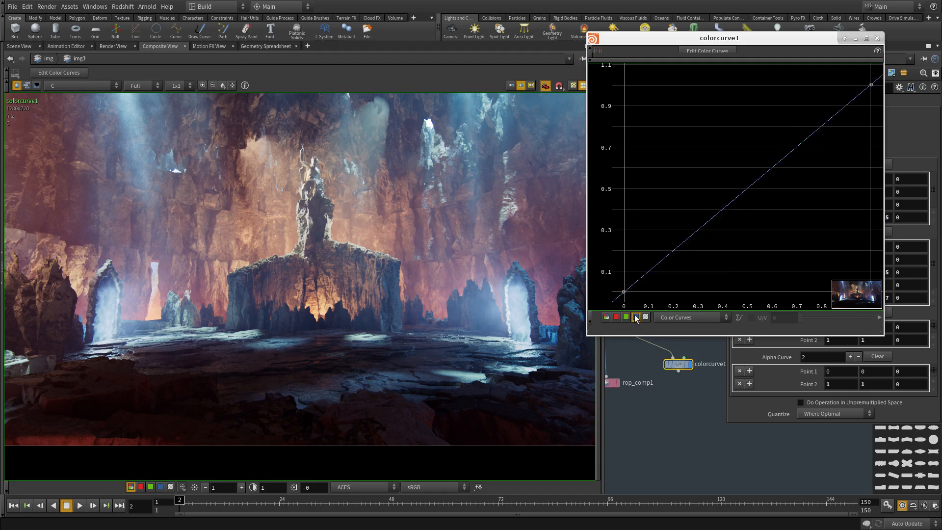
pyautogui.click(660, 275)
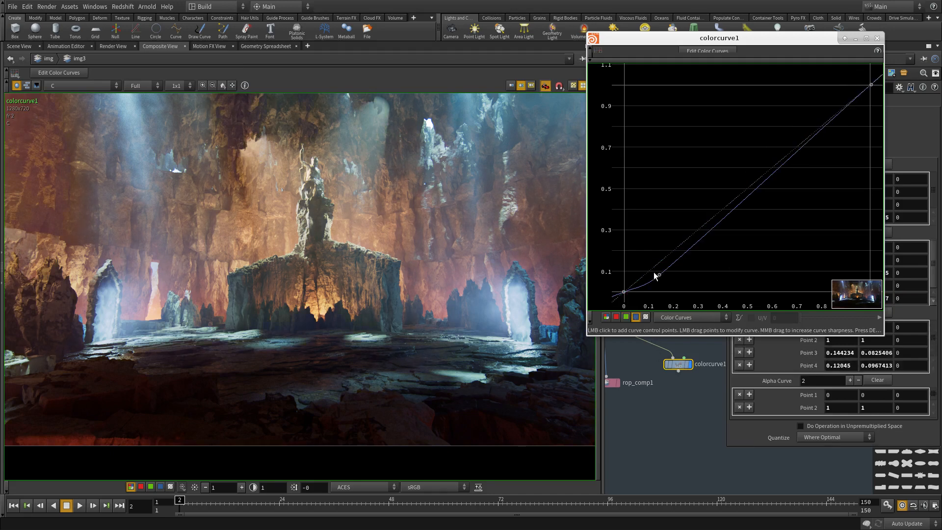
pyautogui.click(653, 272)
pyautogui.click(647, 265)
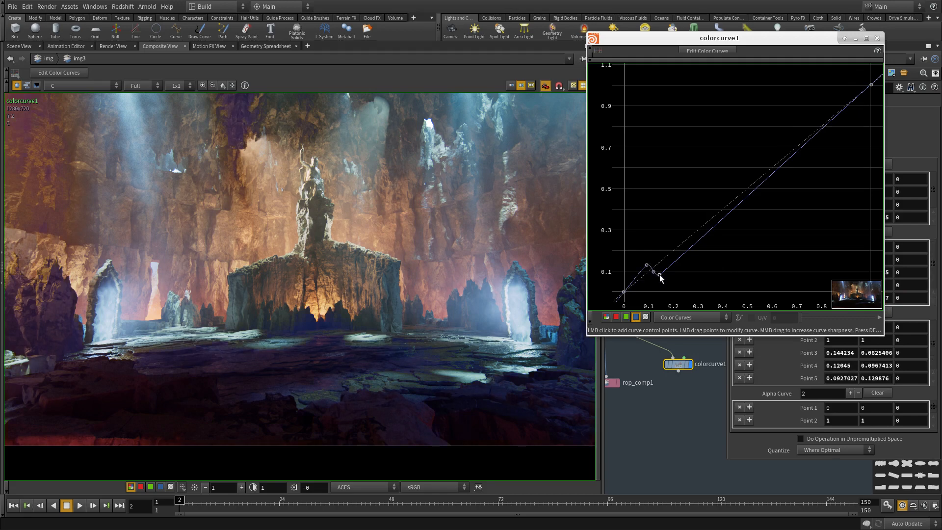
# Move the blue shadow points to about (0.14, 0.13), (0.11, 0.11) and (0.06, 0.07), and add a highlight point at about (0.84, 0.88).
pyautogui.rightClick(660, 276)
pyautogui.click(644, 272)
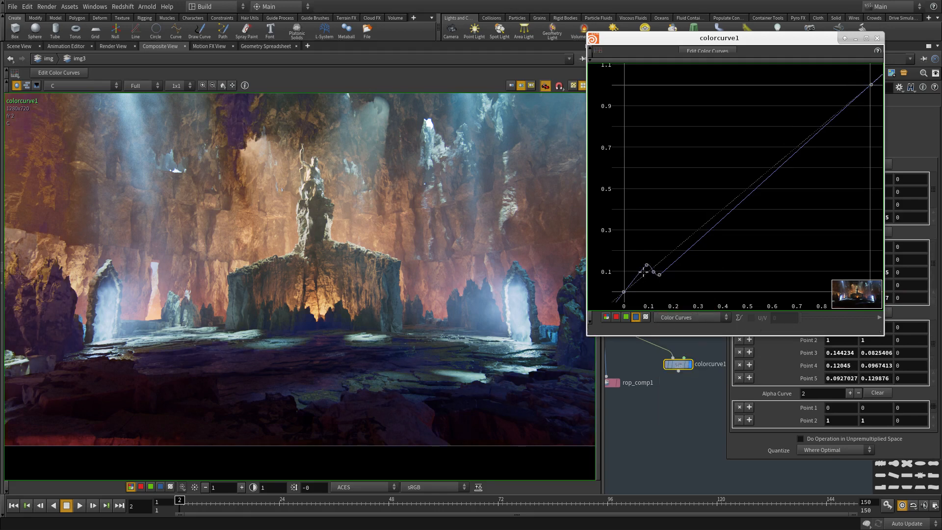
pyautogui.moveTo(643, 272); pyautogui.dragTo(634, 280)
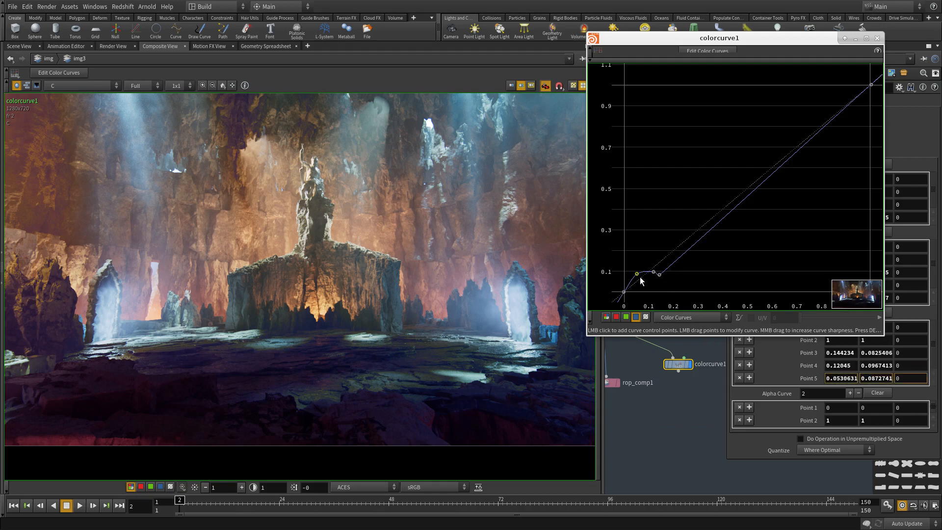
pyautogui.moveTo(639, 277); pyautogui.dragTo(660, 266)
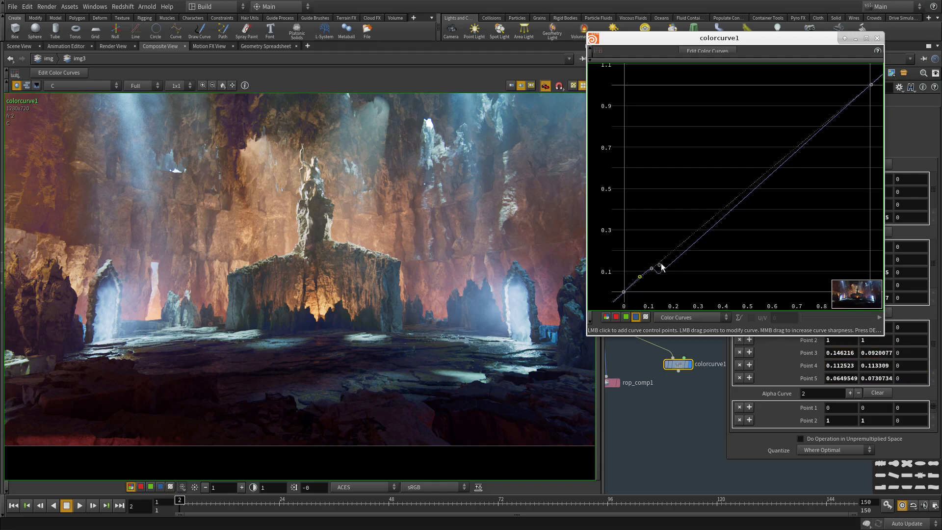
pyautogui.click(833, 110)
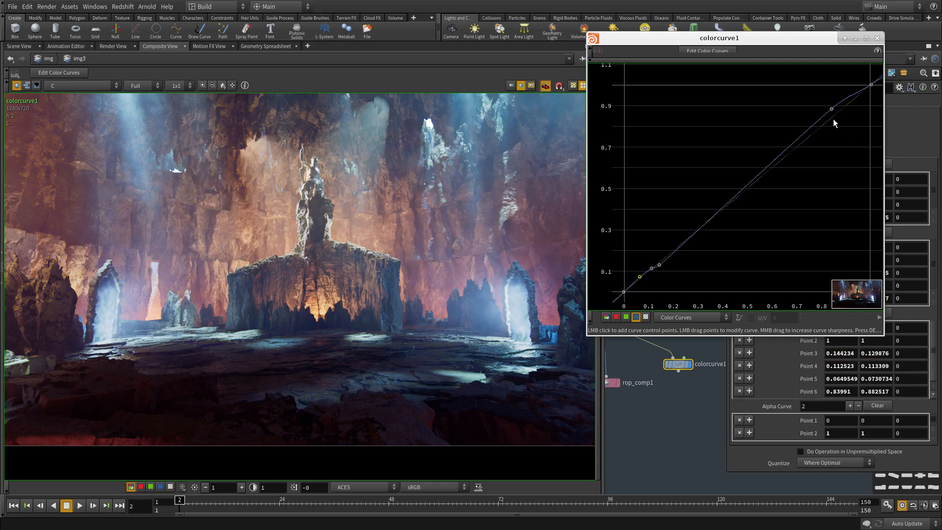
# Undo the extra point added to the blue curve and close the color curve editor.
pyautogui.click(834, 119)
pyautogui.hotkey('ctrl', 'z')
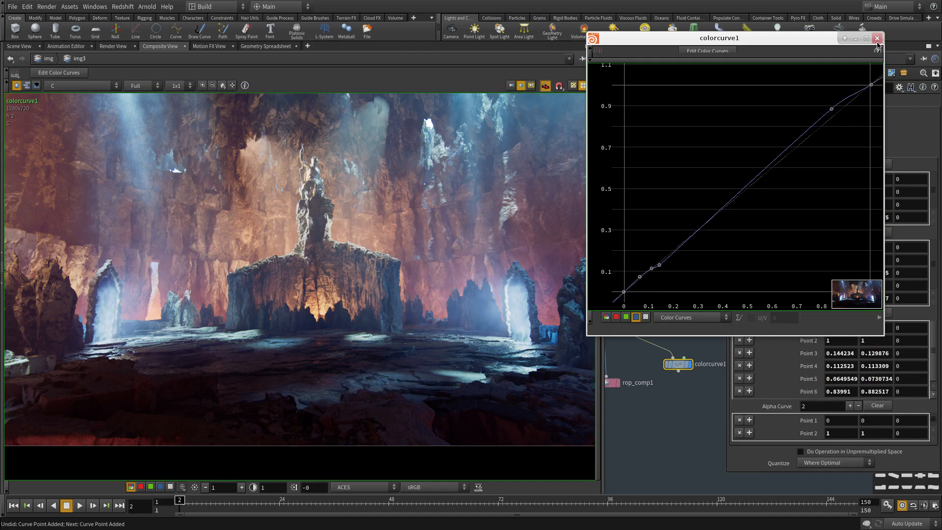
pyautogui.click(877, 41)
# Widen the network pane and add a Grain node below layer5 and colorcurve1.
pyautogui.moveTo(669, 309); pyautogui.dragTo(673, 259, button='middle')
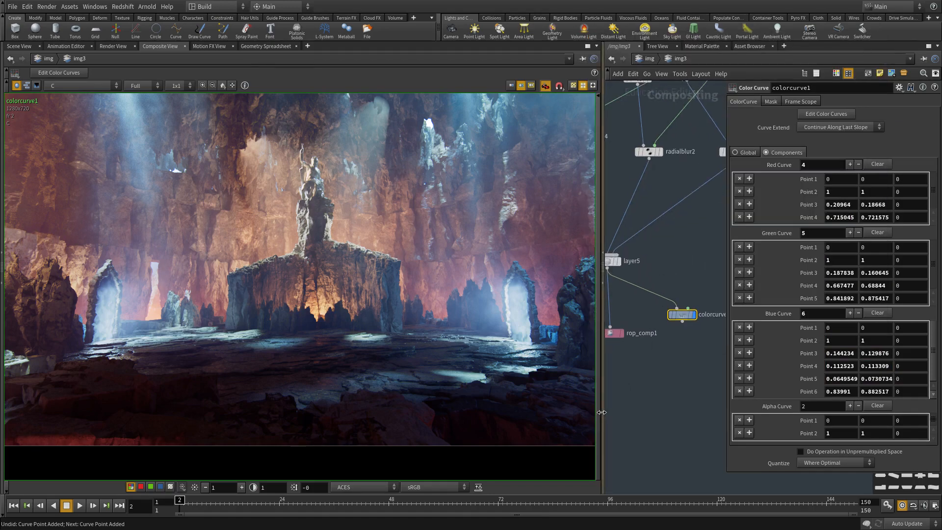
pyautogui.moveTo(601, 412); pyautogui.dragTo(508, 412)
pyautogui.press('Tab')
pyautogui.write('gra')
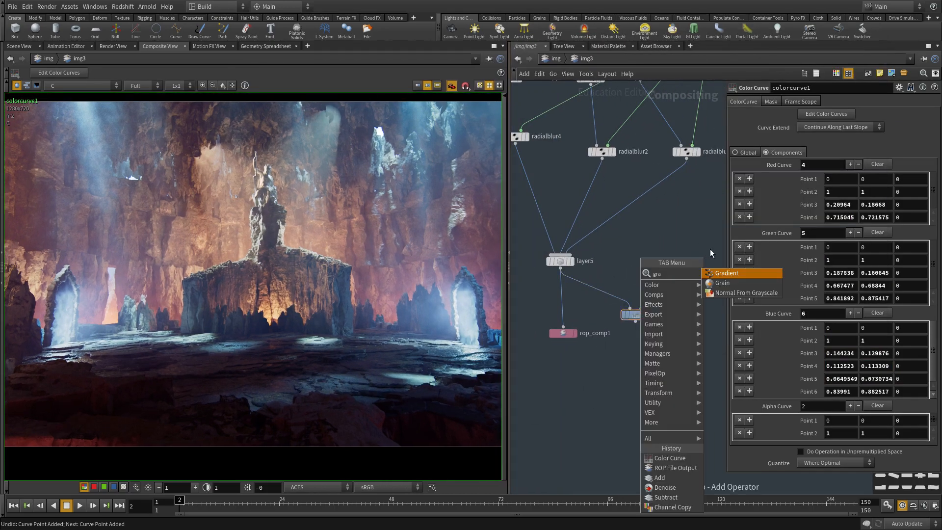
pyautogui.click(722, 283)
pyautogui.click(609, 395)
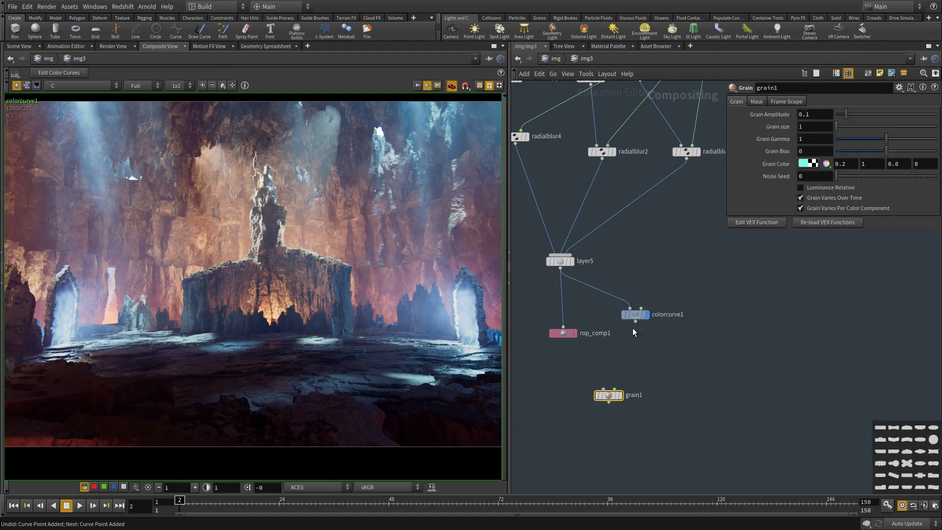
# Connect layer5 to grain1's first input, display grain1, and lower it in the network to leave room above.
pyautogui.click(605, 390)
pyautogui.click(561, 268)
pyautogui.click(620, 394)
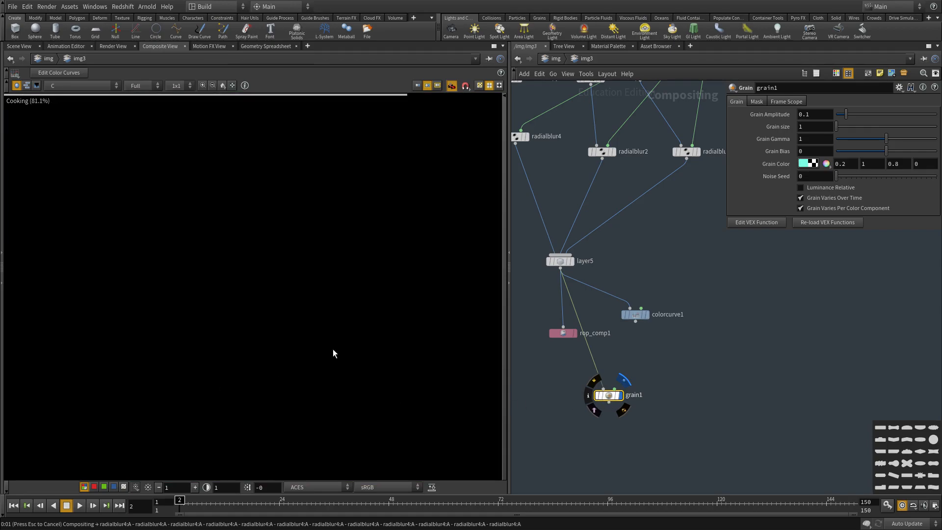
pyautogui.scroll(2, 163, 208)
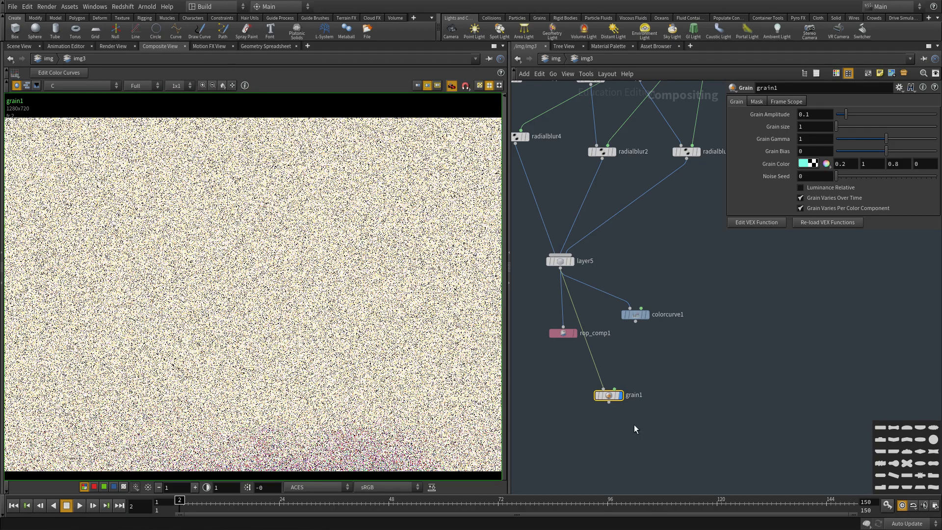
pyautogui.moveTo(614, 397); pyautogui.dragTo(614, 419)
pyautogui.moveTo(241, 411); pyautogui.dragTo(268, 403, button='middle')
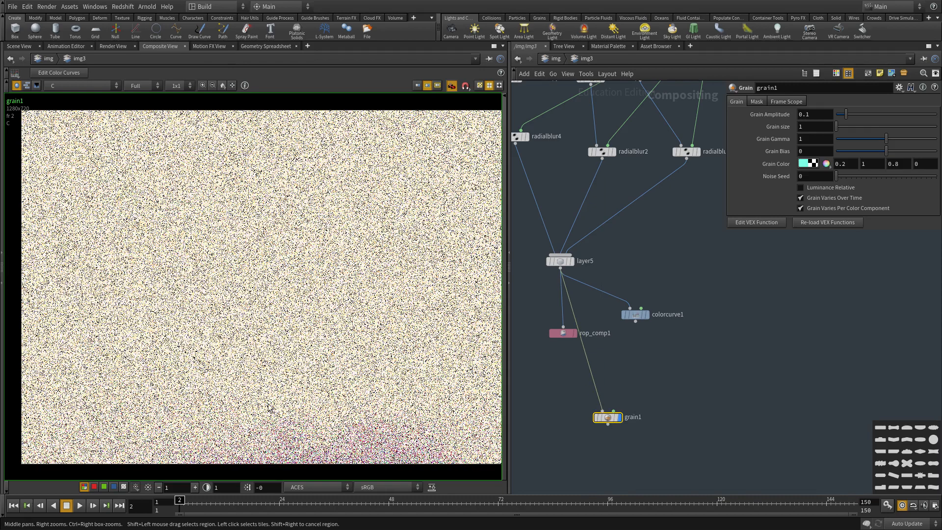
# Add a Delete node and insert it on the wire between layer5 and grain1.
pyautogui.moveTo(663, 369); pyautogui.dragTo(708, 351, button='middle')
pyautogui.press('Tab')
pyautogui.write('d')
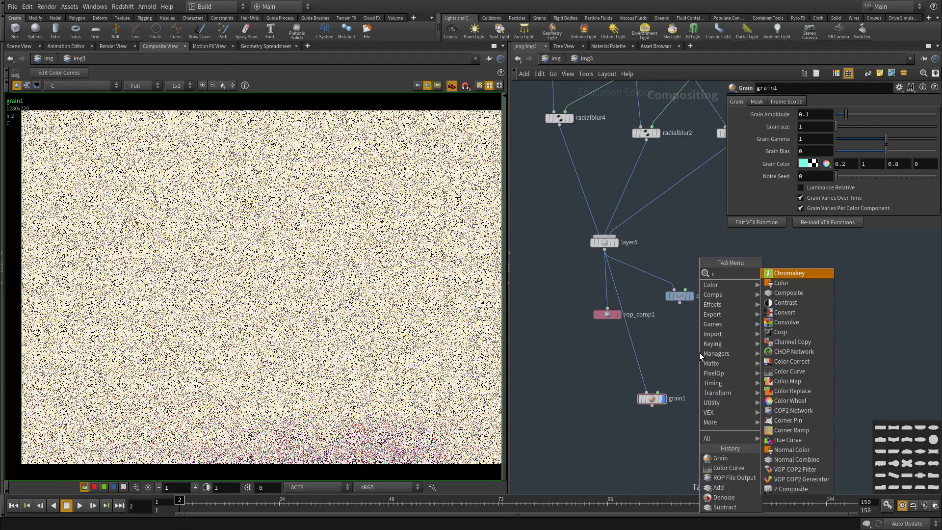
pyautogui.write('el')
pyautogui.press('Return')
pyautogui.press('Return')
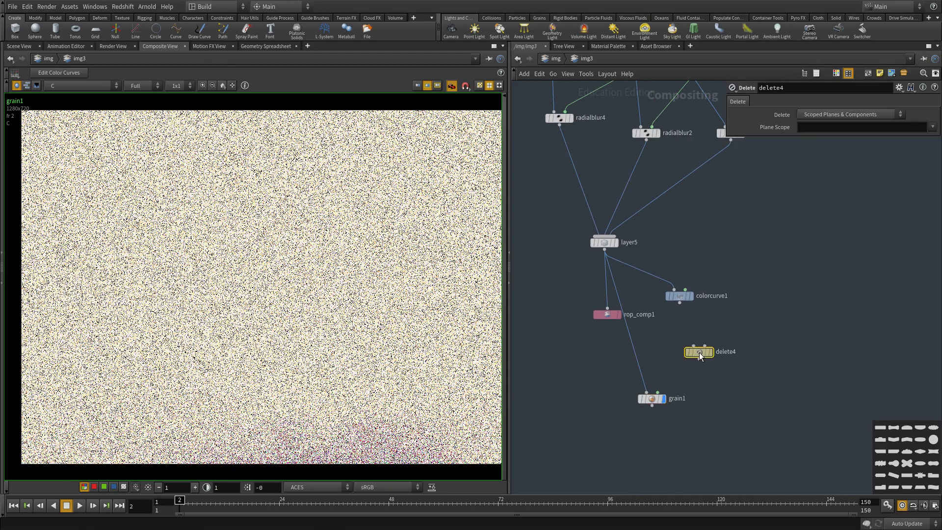
pyautogui.click(633, 354)
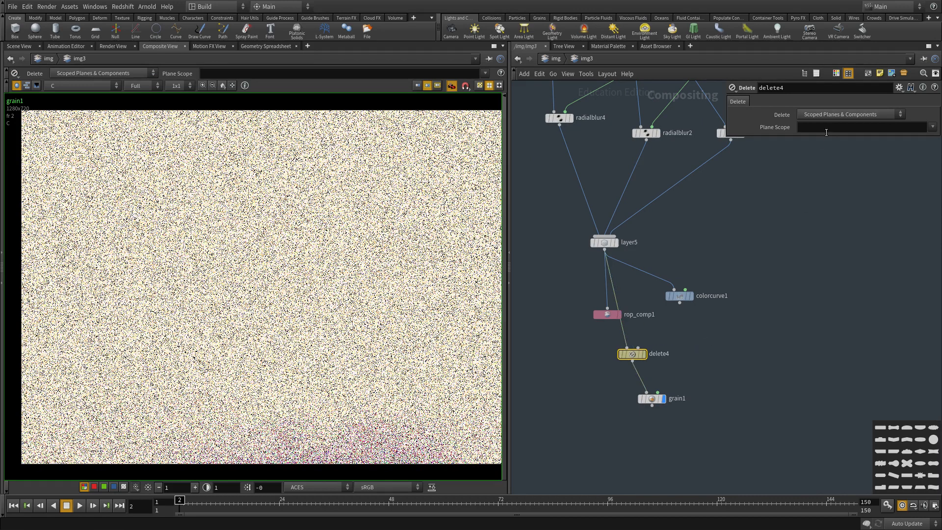
# Set the Delete node's Plane Scope to C and make it delete Non-Scoped Planes & Components.
pyautogui.press('Return')
pyautogui.moveTo(615, 373); pyautogui.dragTo(627, 335, button='middle')
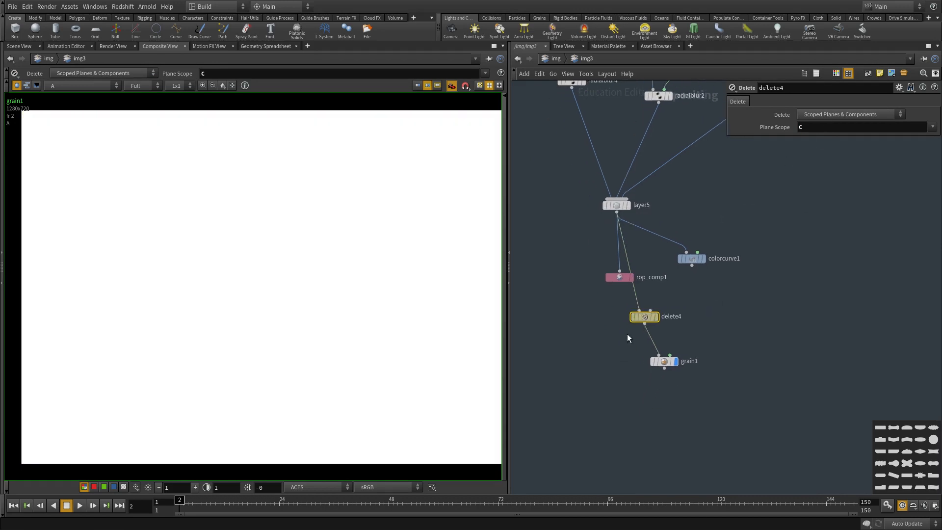
pyautogui.click(820, 116)
pyautogui.click(815, 132)
pyautogui.moveTo(704, 336); pyautogui.dragTo(712, 285, button='middle')
pyautogui.scroll(2, 652, 282)
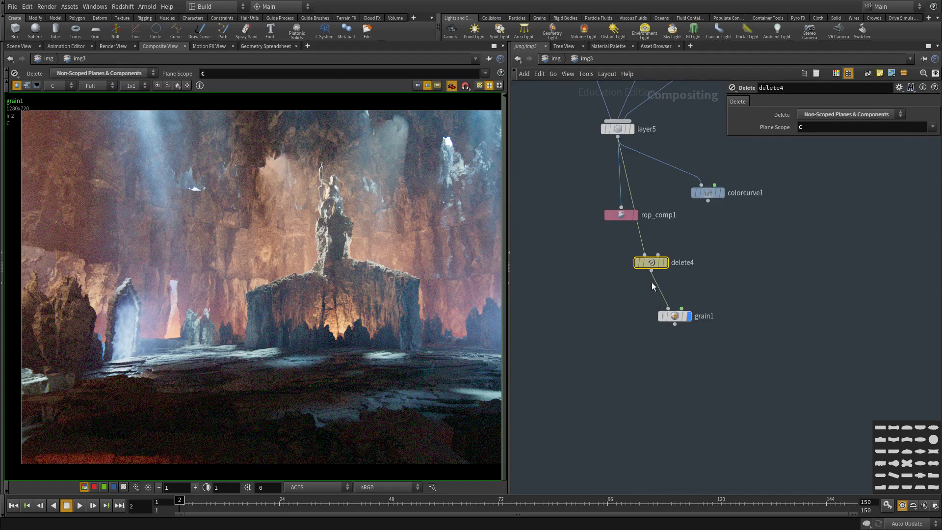
# Place grain1 further below the Delete node, inspect the grain on the rock wall up close, and select grain1.
pyautogui.moveTo(676, 320)
pyautogui.moveTo(676, 319); pyautogui.dragTo(667, 331)
pyautogui.scroll(2, 215, 383)
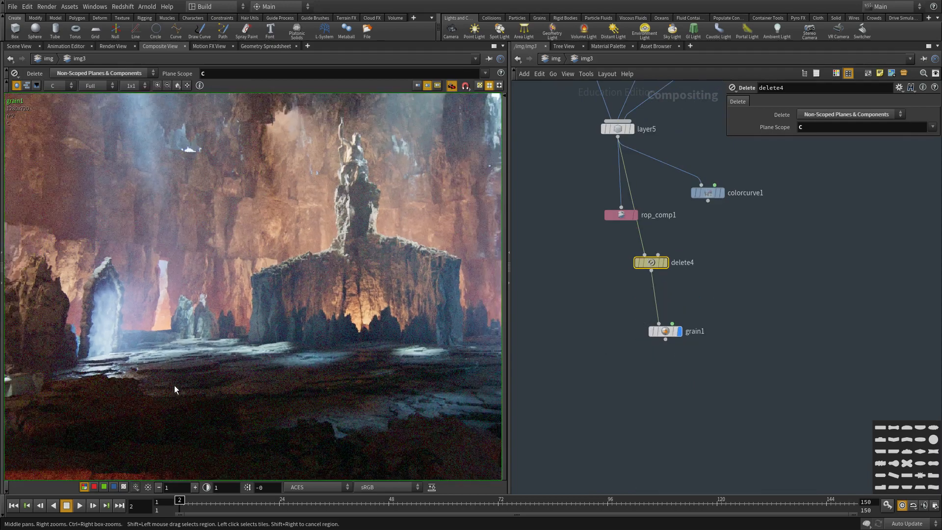
pyautogui.moveTo(175, 387); pyautogui.dragTo(409, 436, button='middle')
pyautogui.moveTo(228, 196); pyautogui.dragTo(322, 311, button='right')
pyautogui.click(660, 331)
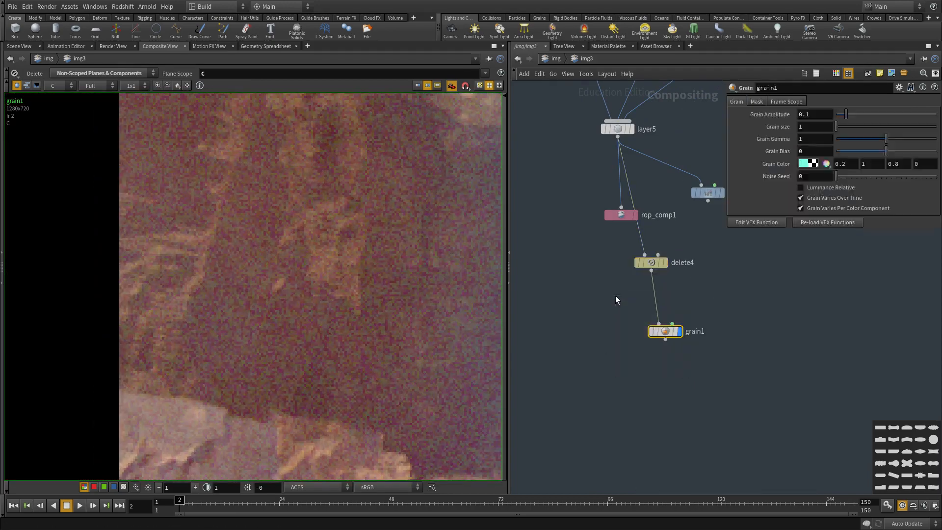
# Change grain1's Grain Color to a blue with hue 232 and saturation 0.887.
pyautogui.click(806, 165)
pyautogui.moveTo(870, 202); pyautogui.dragTo(881, 205)
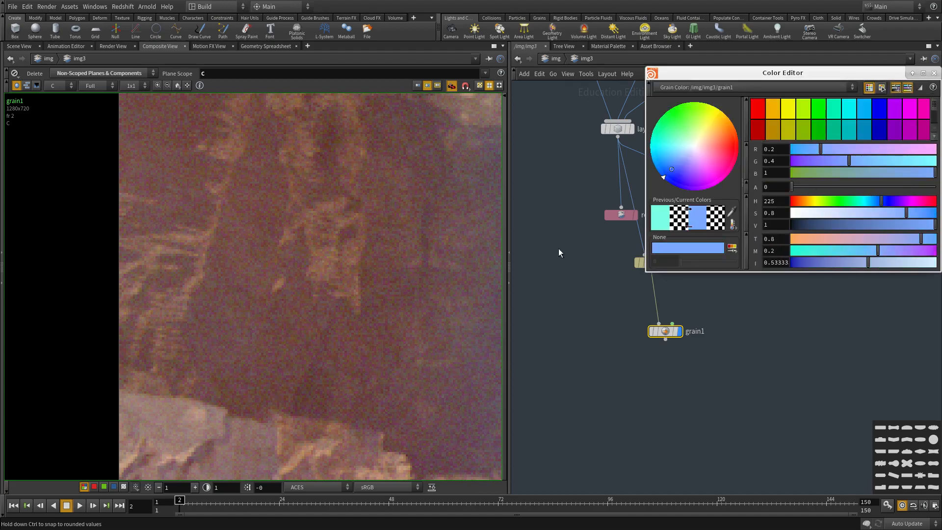
pyautogui.scroll(-2, 445, 261)
pyautogui.moveTo(445, 261); pyautogui.dragTo(313, 261, button='middle')
pyautogui.scroll(2, 313, 261)
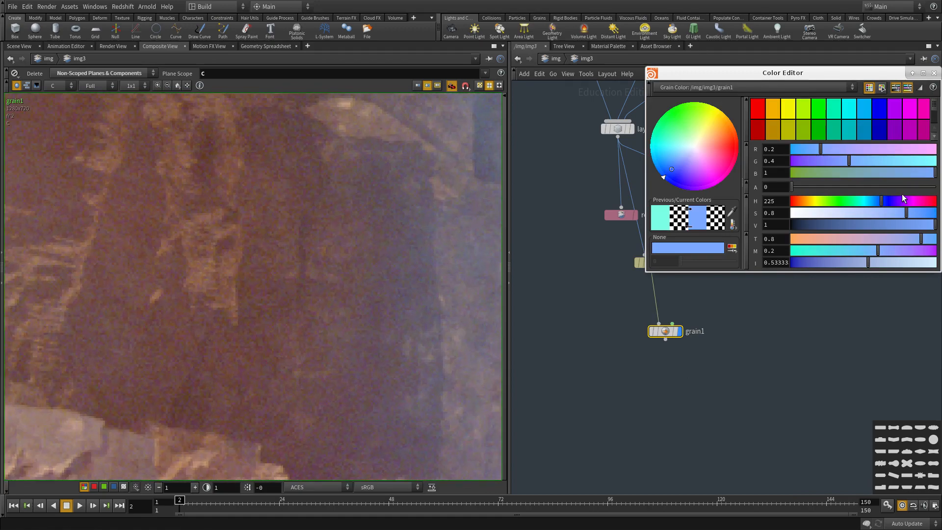
pyautogui.moveTo(906, 213); pyautogui.dragTo(907, 215)
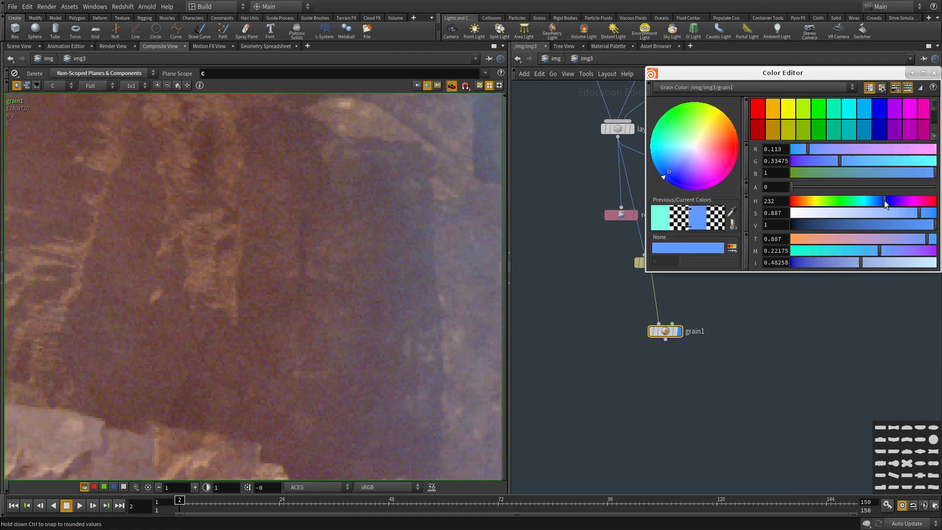
pyautogui.click(885, 201)
pyautogui.click(933, 73)
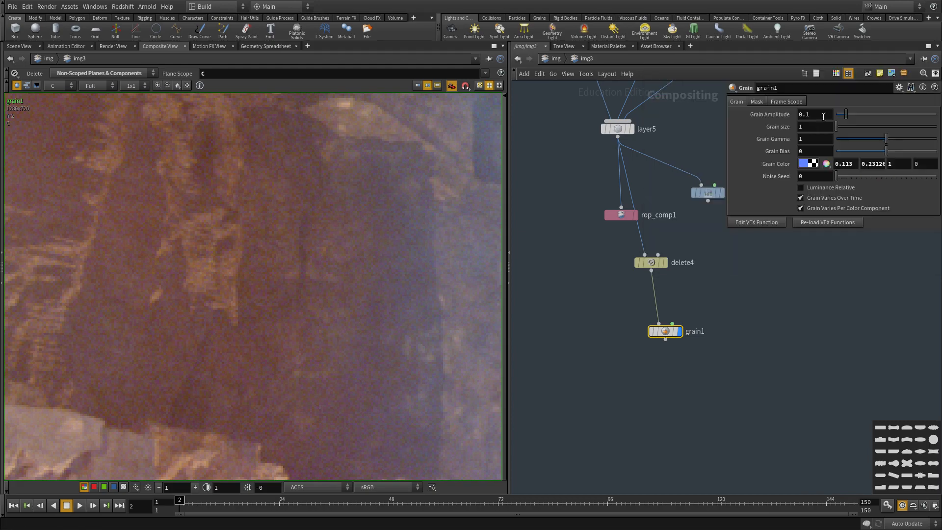
# Set grain1's Grain size to 0.4 and Grain Amplitude to 0.05.
pyautogui.doubleClick(811, 128)
pyautogui.write('.2')
pyautogui.press('Return')
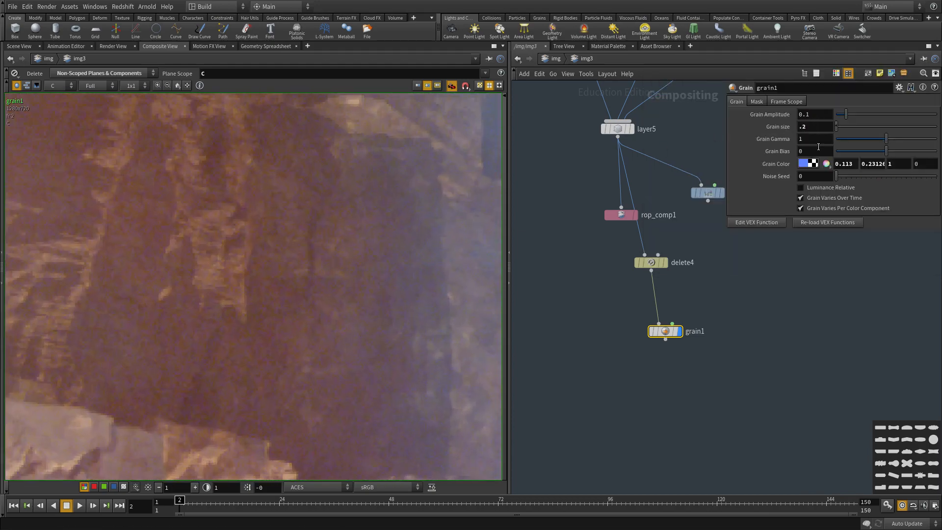
pyautogui.write('.4')
pyautogui.press('Return')
pyautogui.doubleClick(812, 114)
pyautogui.write('.05')
pyautogui.press('Return')
# Examine the grain over the whole cave and close up on the portal and rocks, toggling grain1's bypass to compare.
pyautogui.scroll(-6, 72, 222)
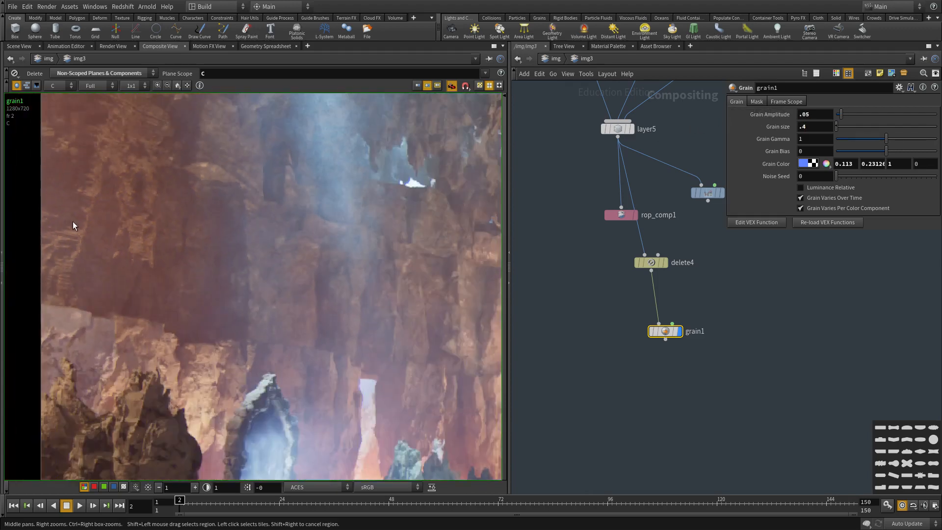
pyautogui.scroll(-3, 195, 290)
pyautogui.moveTo(201, 299); pyautogui.dragTo(145, 267, button='middle')
pyautogui.moveTo(387, 304); pyautogui.dragTo(273, 285, button='middle')
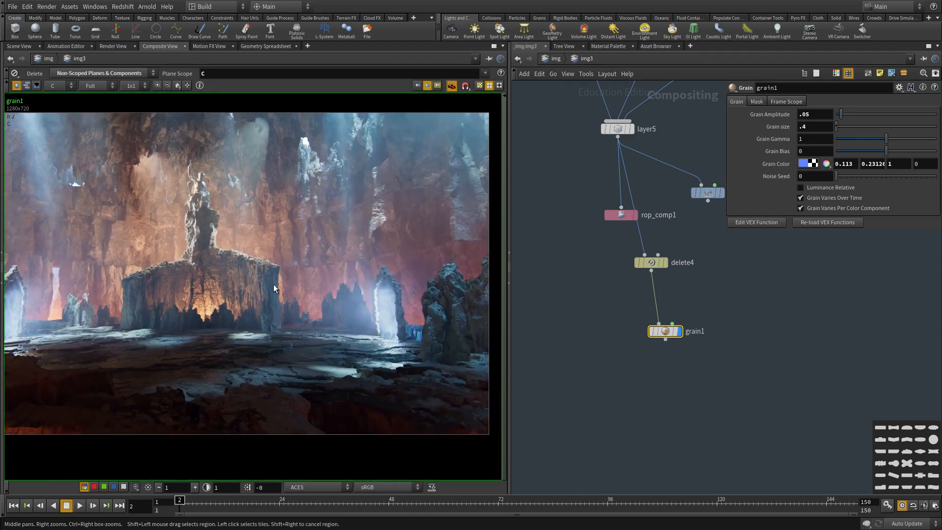
pyautogui.scroll(6, 353, 319)
pyautogui.moveTo(440, 313); pyautogui.dragTo(362, 291, button='middle')
pyautogui.scroll(2, 424, 314)
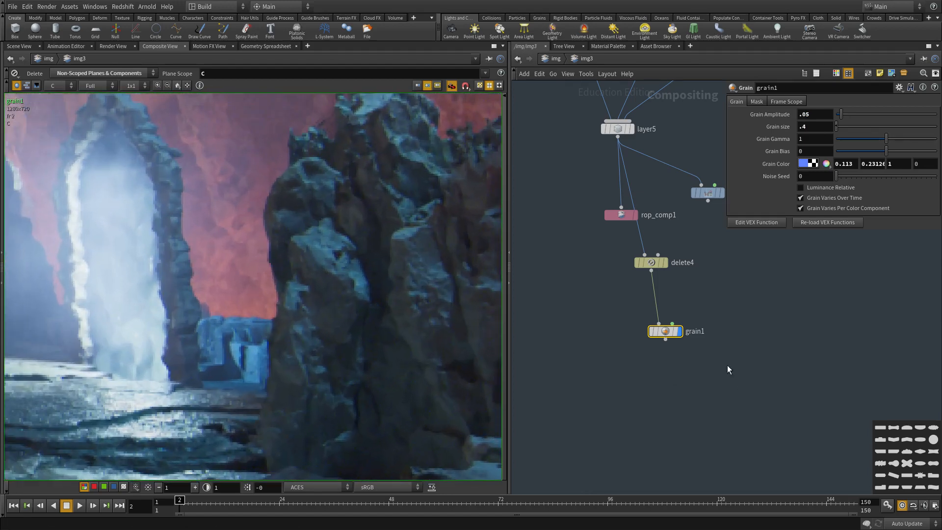
pyautogui.press('b')
pyautogui.scroll(3, 705, 356)
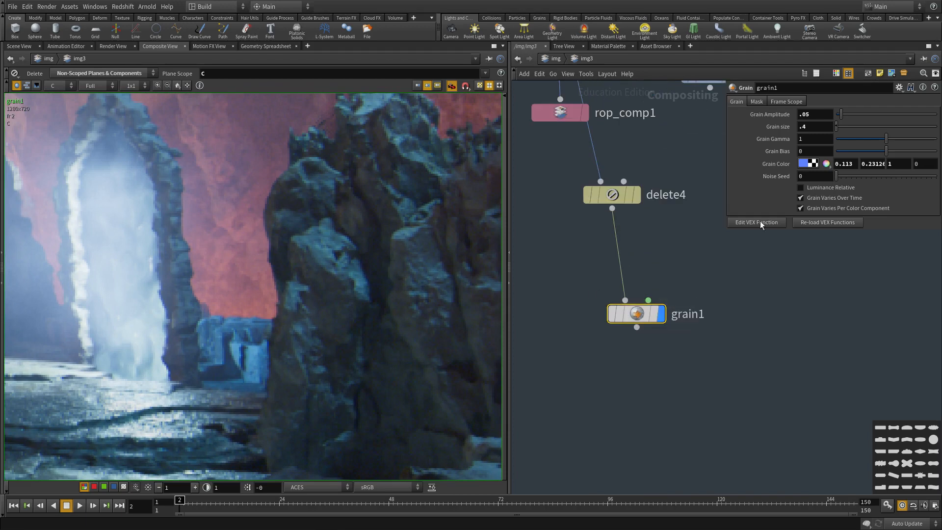
# Set grain1's Grain Amplitude to 0.1, check it against the bypassed version, and fit the whole image in view.
pyautogui.moveTo(803, 115); pyautogui.dragTo(812, 115)
pyautogui.write('1')
pyautogui.click(749, 298)
pyautogui.press('b')
pyautogui.moveTo(695, 369); pyautogui.dragTo(570, 277)
pyautogui.hotkey('ctrl', 'z')
pyautogui.scroll(-4, 326, 296)
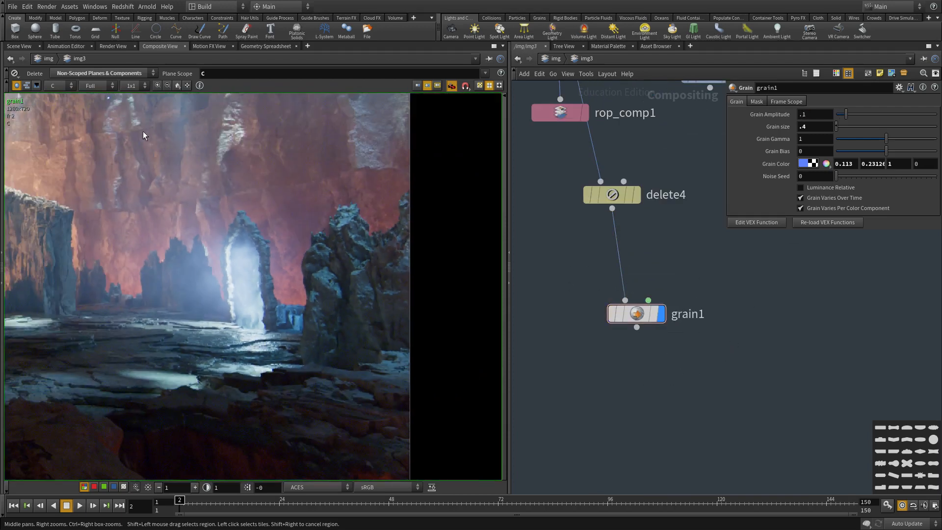
pyautogui.click(177, 86)
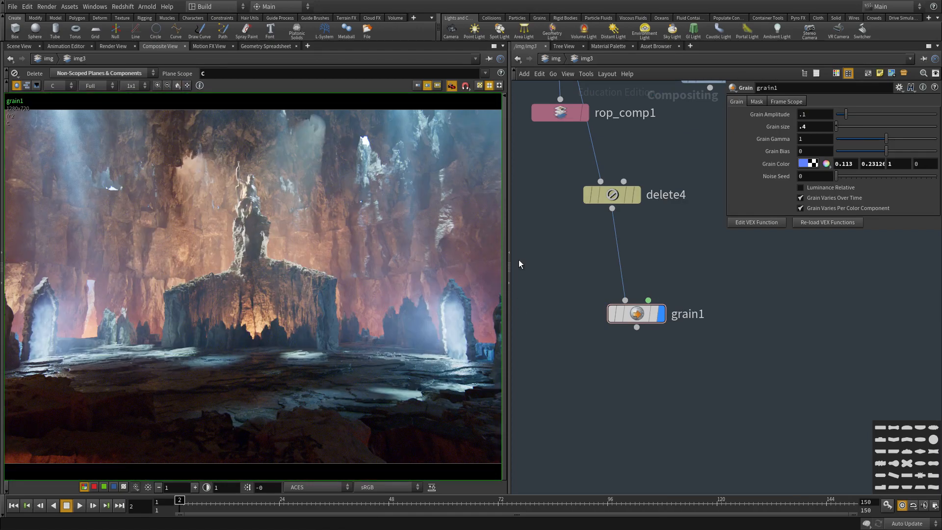
# Enlarge the composite view and compare the image with and without grain by toggling grain1's bypass, examining it close up and at full frame.
pyautogui.moveTo(513, 253); pyautogui.dragTo(608, 250)
pyautogui.press('b')
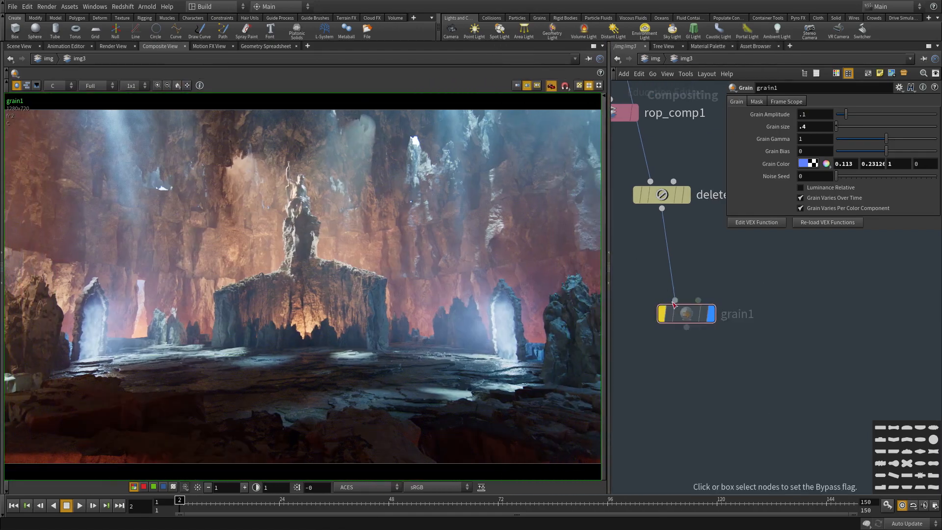
pyautogui.moveTo(729, 374); pyautogui.dragTo(575, 255)
pyautogui.press('b')
pyautogui.moveTo(724, 359); pyautogui.dragTo(694, 323)
pyautogui.press('b')
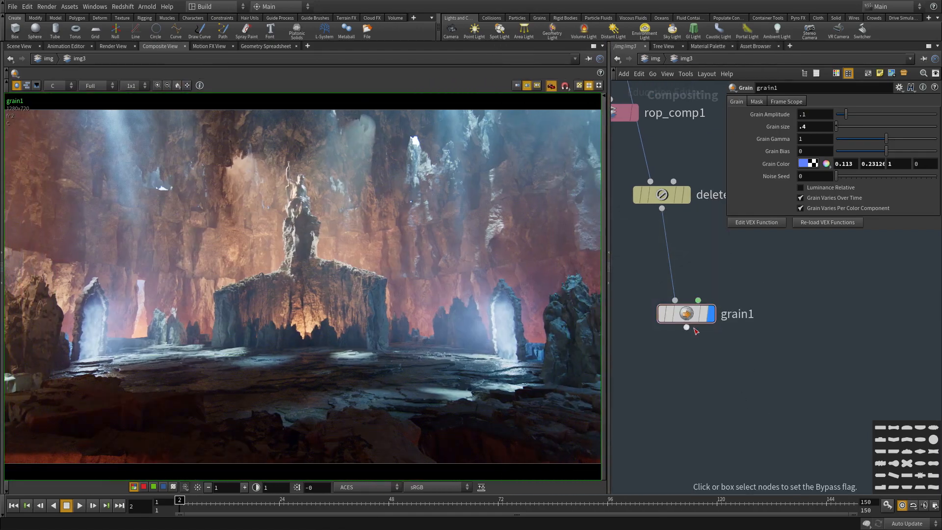
pyautogui.press('b')
pyautogui.moveTo(761, 365); pyautogui.dragTo(611, 262)
pyautogui.press('b')
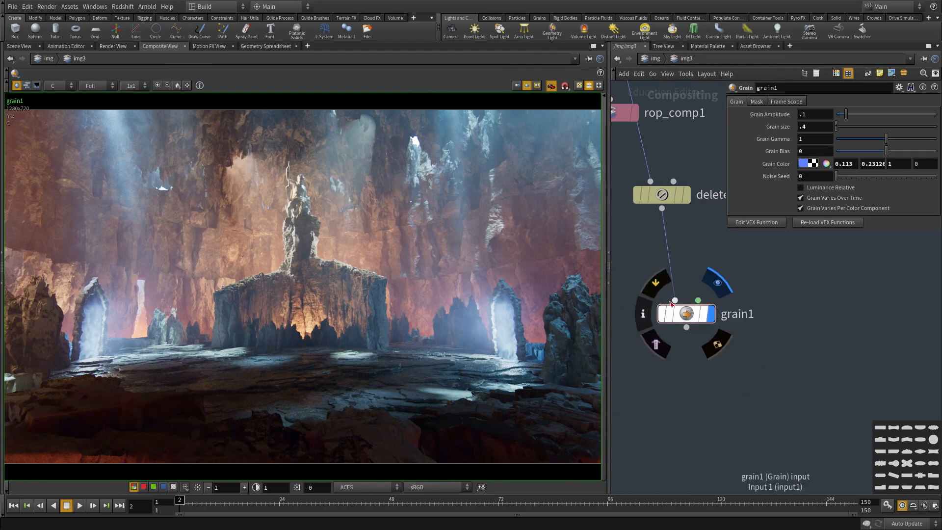
pyautogui.scroll(8, 284, 396)
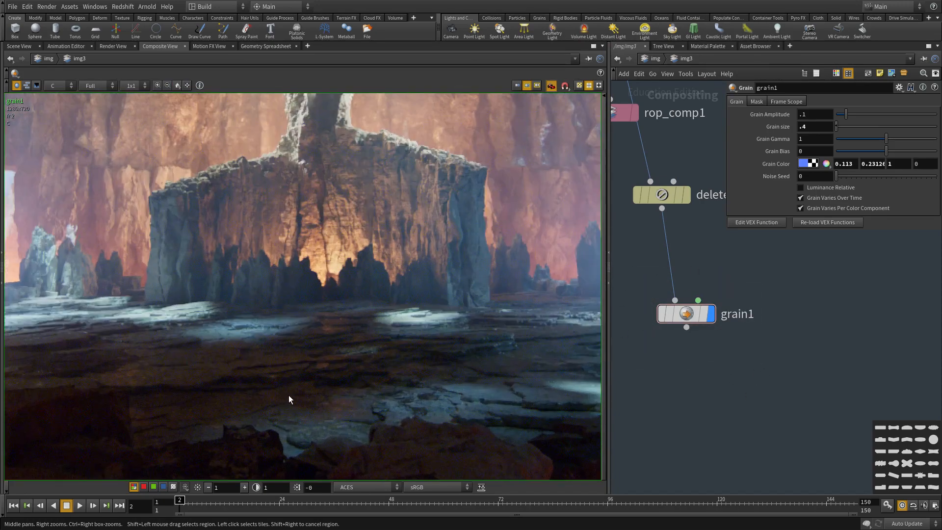
pyautogui.scroll(-6, 289, 395)
pyautogui.moveTo(187, 296); pyautogui.dragTo(284, 263, button='middle')
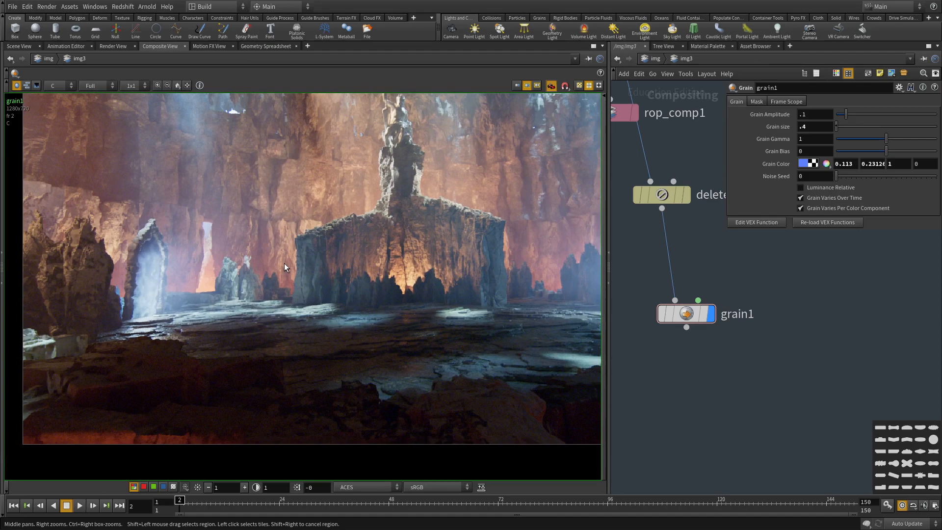
pyautogui.click(177, 85)
# Switch to Shotwell, review the renders from 3_full_env_closeup.png through 5_full_env_raw.png and test.png, and return to Houdini.
pyautogui.keyDown('alt'); pyautogui.moveTo(0, 370); pyautogui.dragTo(554, 402); pyautogui.keyUp('alt')
pyautogui.press('Right')
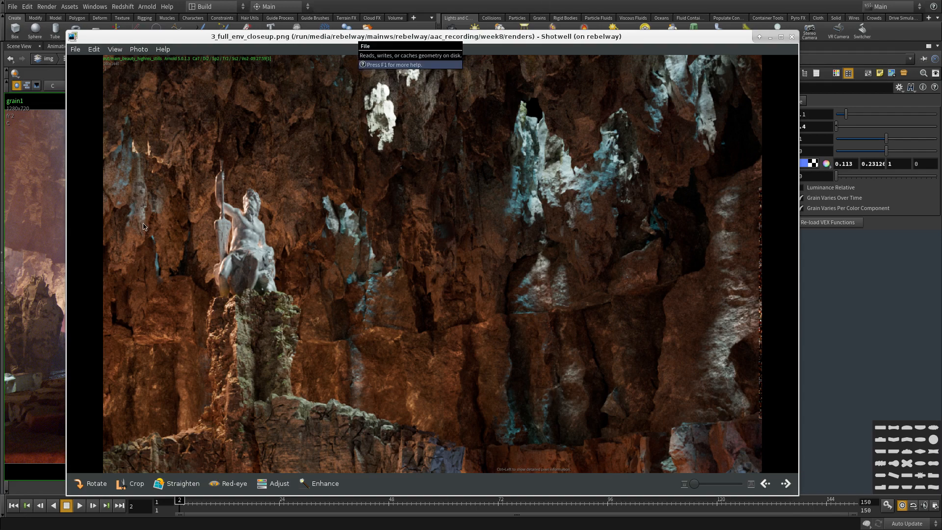
pyautogui.press('Right')
pyautogui.press('Left')
pyautogui.press('Right')
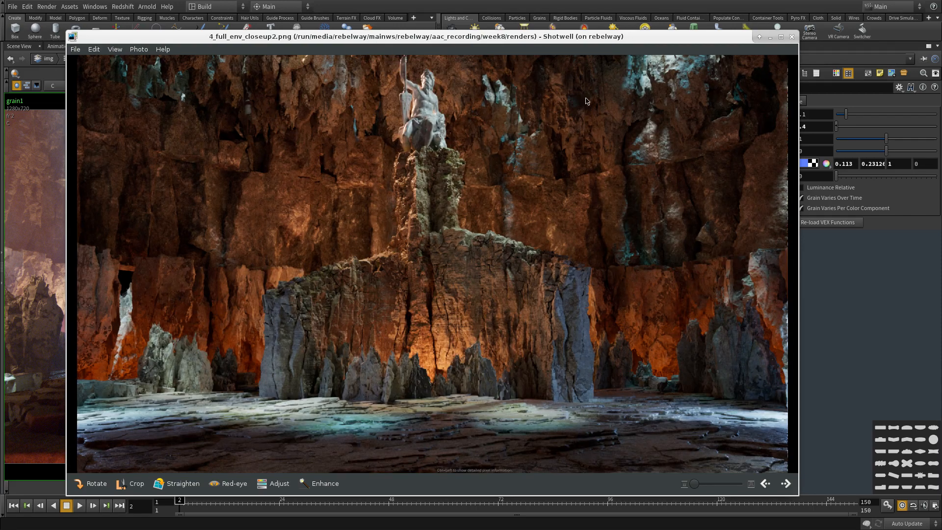
pyautogui.press('Right')
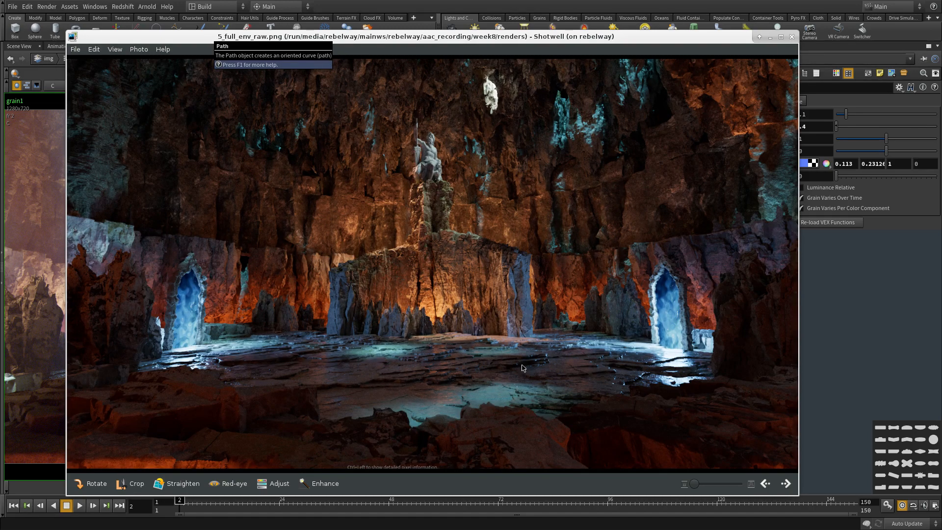
pyautogui.press('Right')
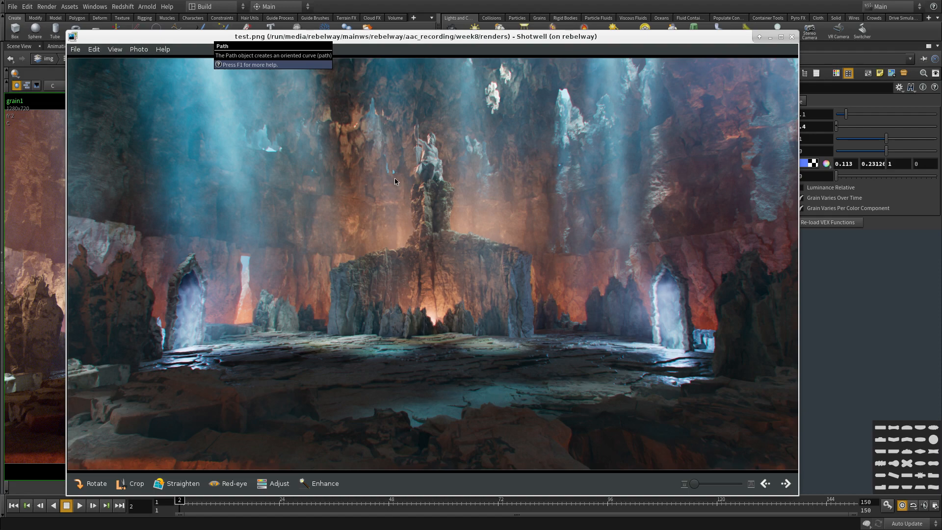
pyautogui.keyDown('alt'); pyautogui.moveTo(602, 329); pyautogui.dragTo(0, 343); pyautogui.keyUp('alt')
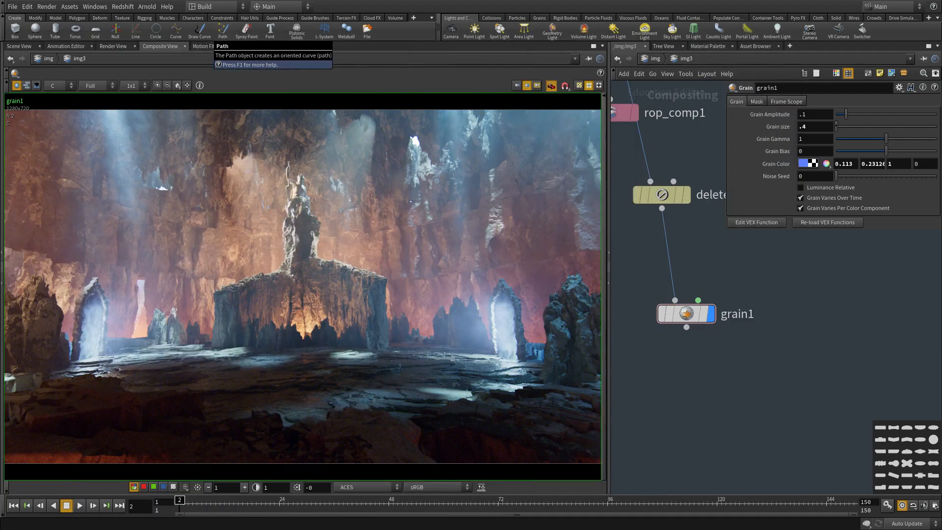